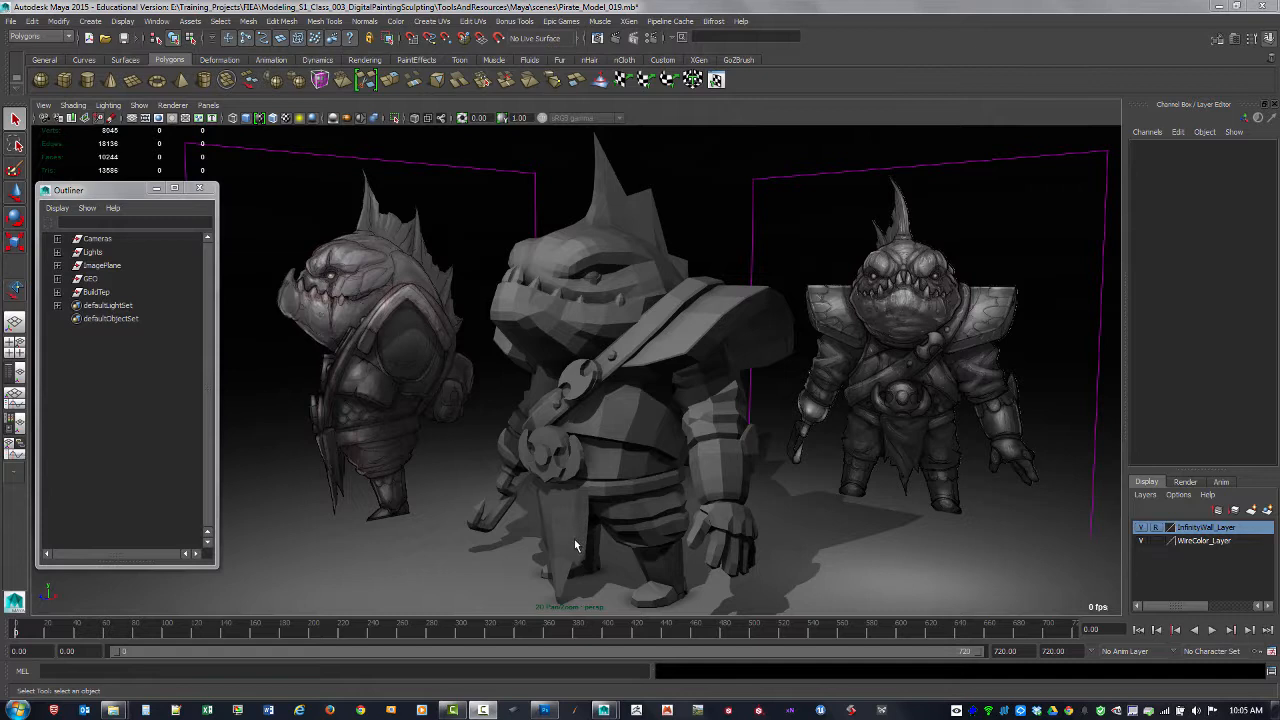
- Select the pirate's loincloth mesh and open the UV Texture Editor with its full UV layout in view
{"action": "left_click", "coordinate": [575, 545]}
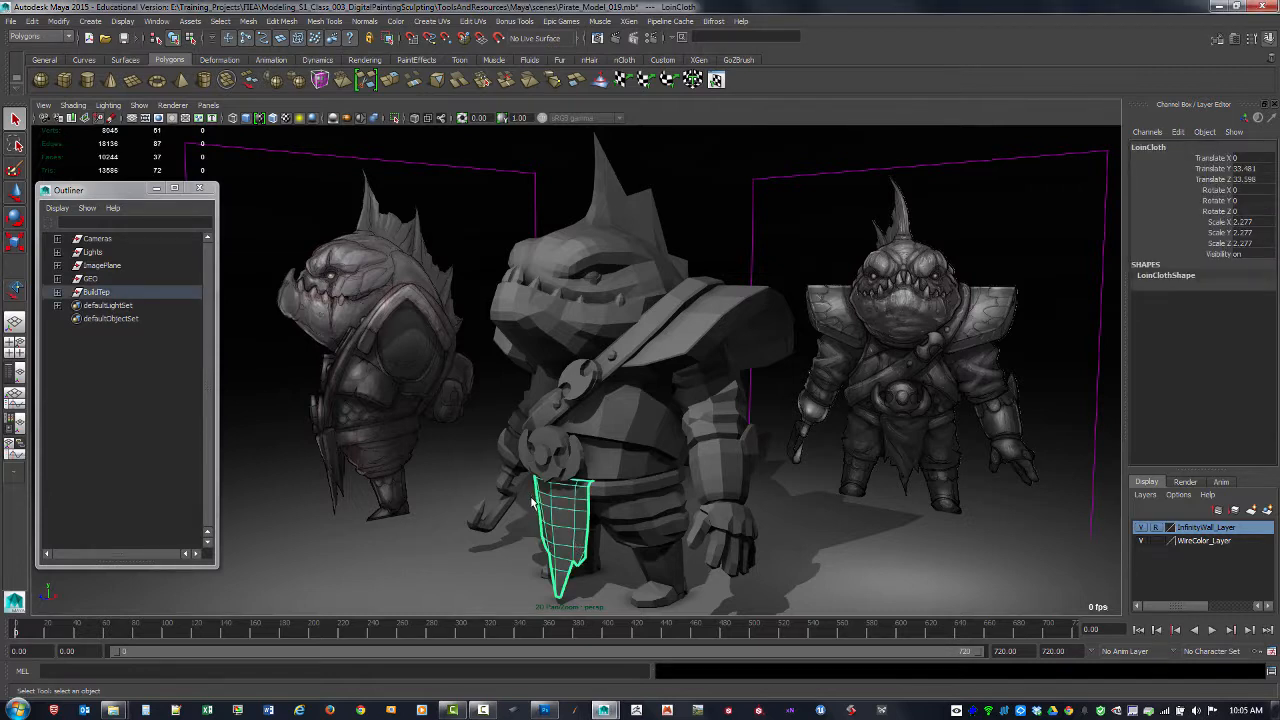
{"action": "left_click", "coordinate": [157, 21]}
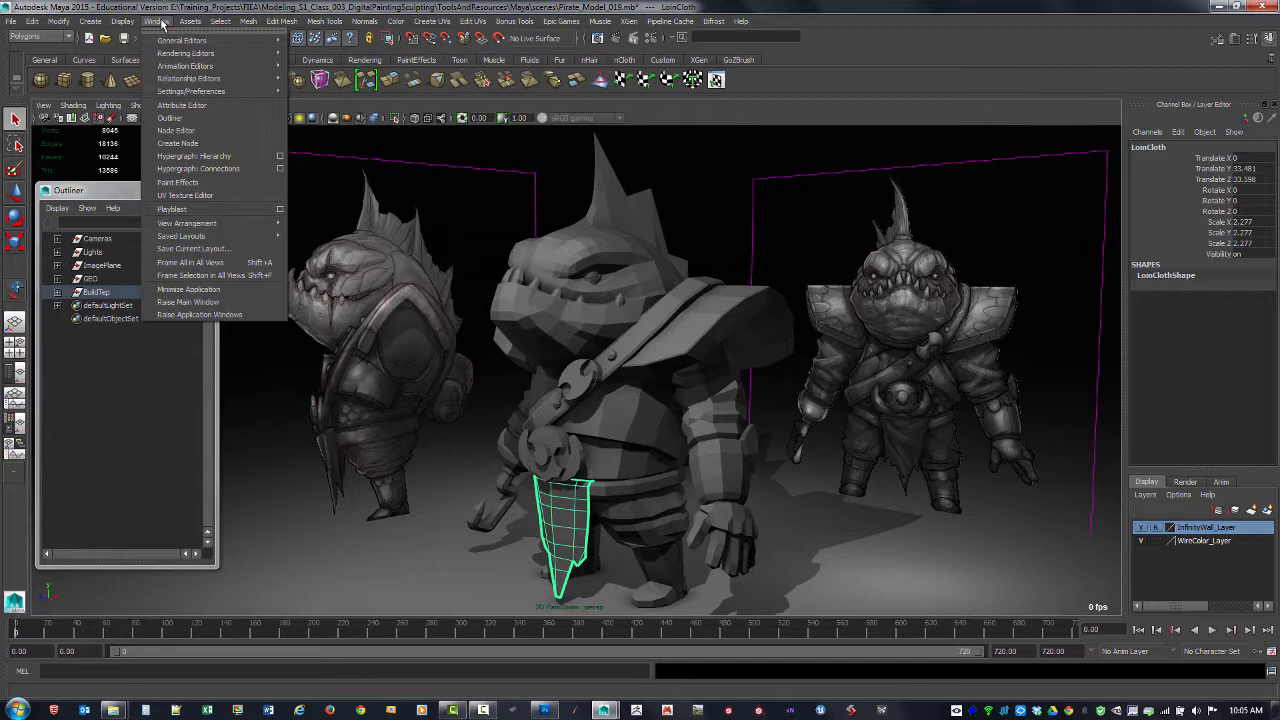
{"action": "left_click", "coordinate": [198, 196]}
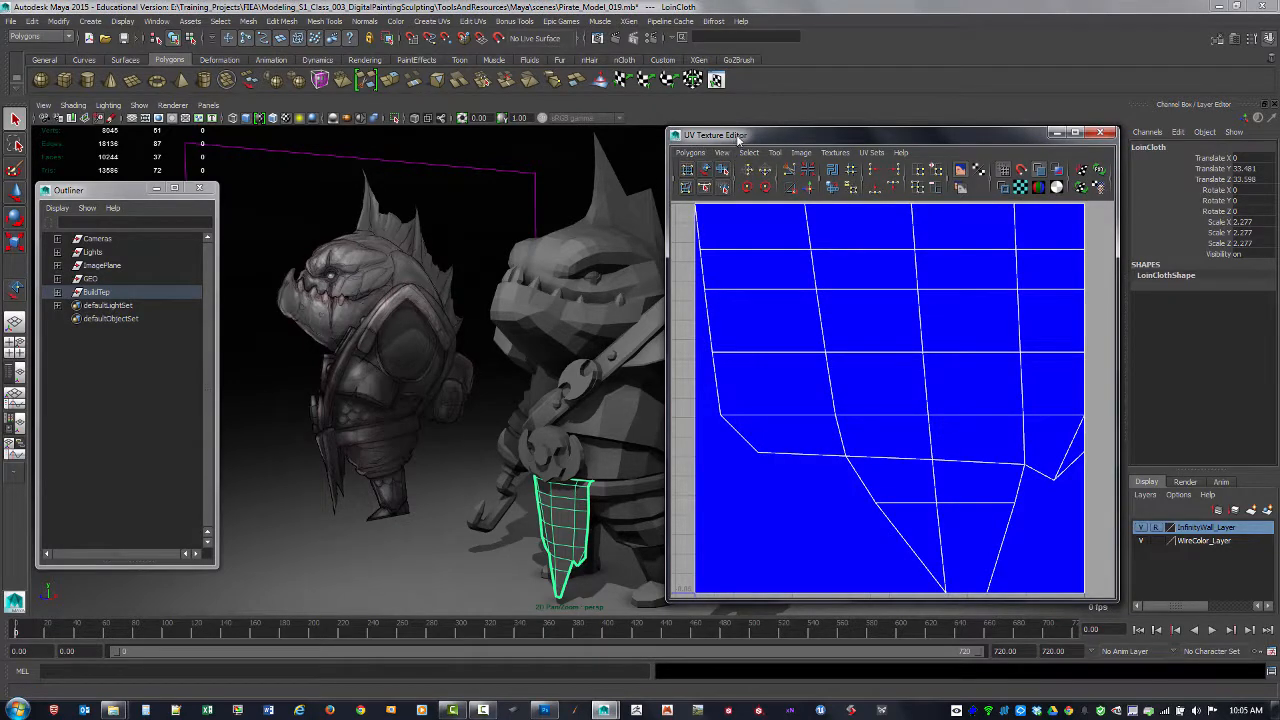
{"action": "left_click_drag", "start_coordinate": [737, 139], "coordinate": [773, 125]}
{"action": "scroll", "coordinate": [976, 390], "scroll_direction": "down", "scroll_amount": 2}
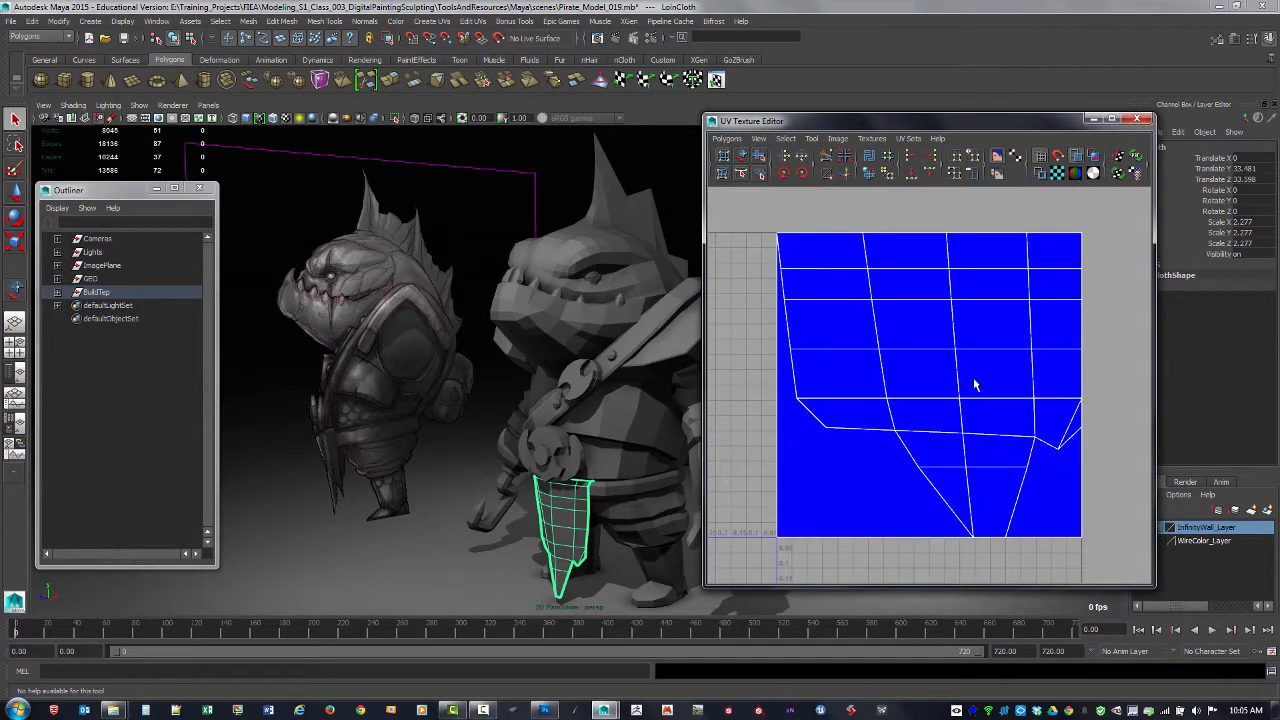
{"action": "scroll", "coordinate": [963, 356], "scroll_direction": "down", "scroll_amount": 2}
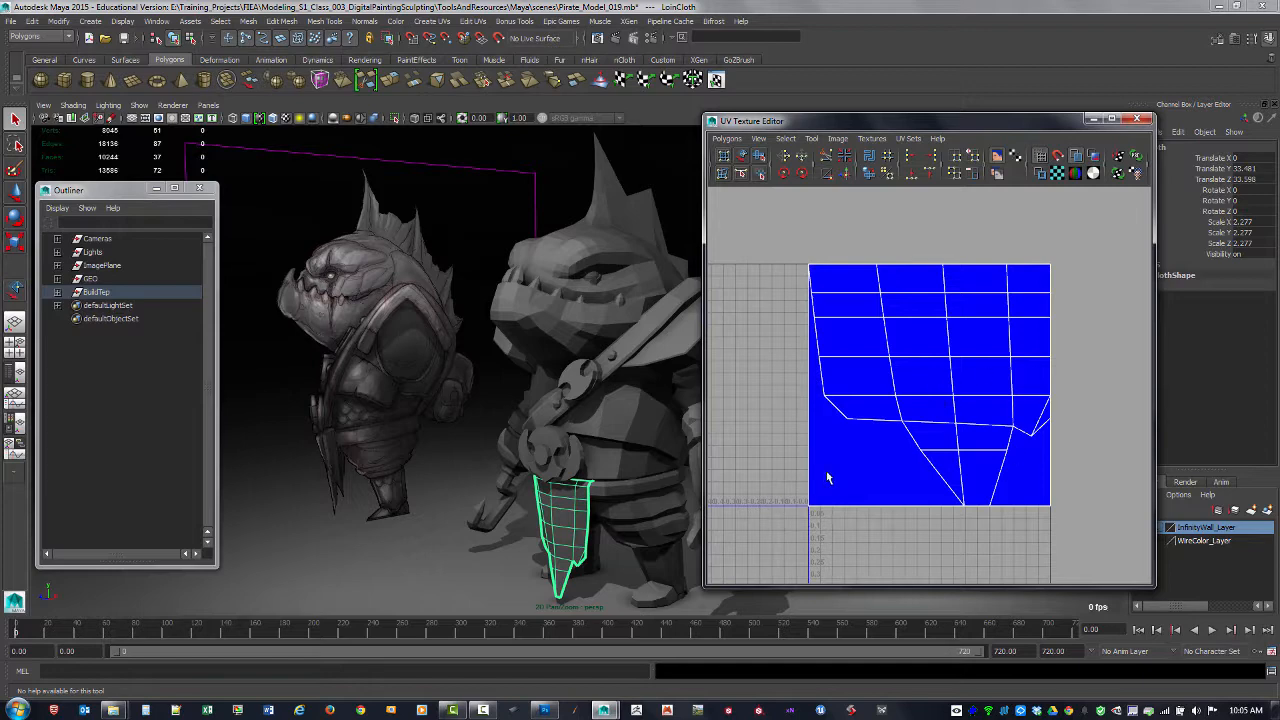
- Apply a planar mapping to the loincloth object, projected from the Z axis and fitted to the bounding box
{"action": "key", "text": "F11"}
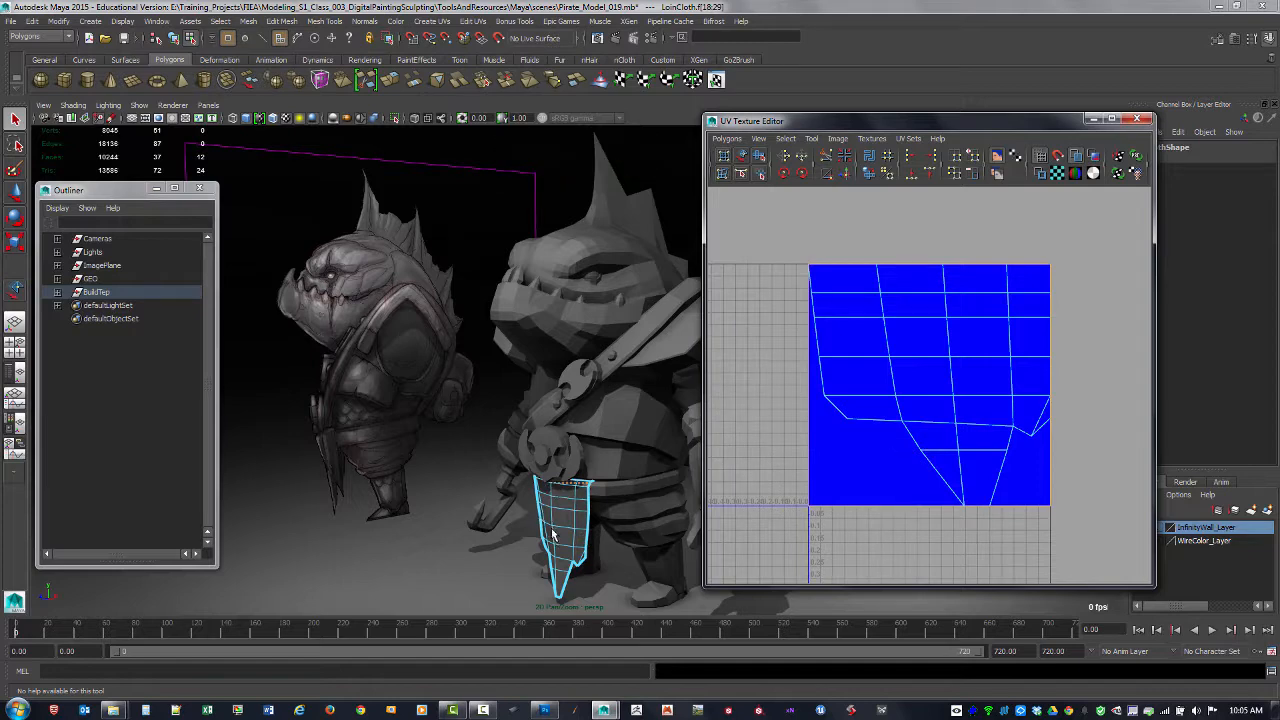
{"action": "key", "text": "F8"}
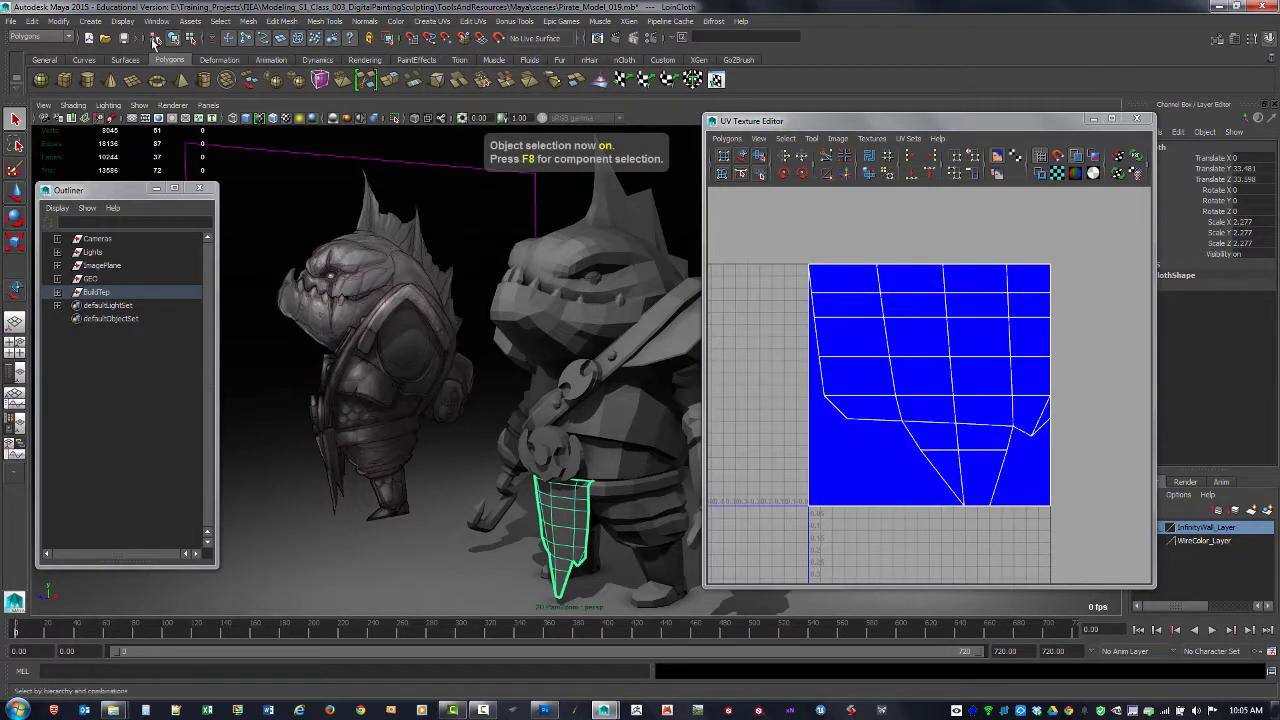
{"action": "left_click", "coordinate": [40, 37]}
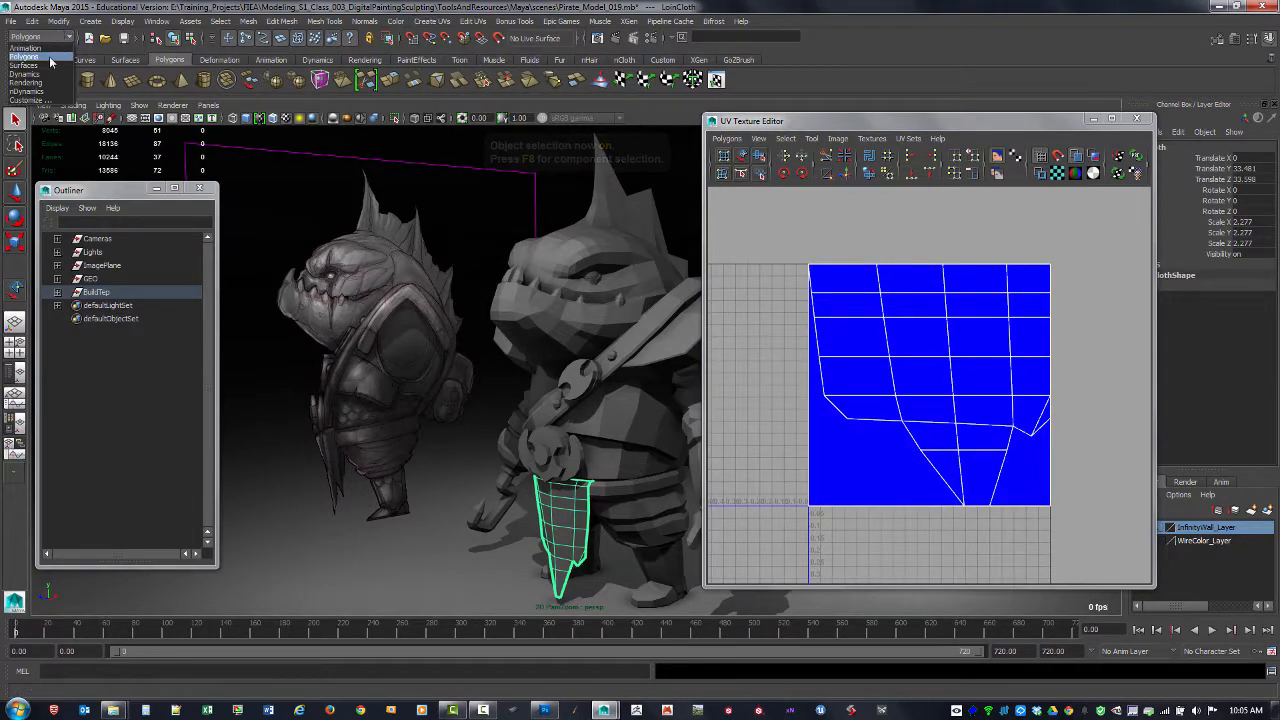
{"action": "left_click", "coordinate": [49, 56]}
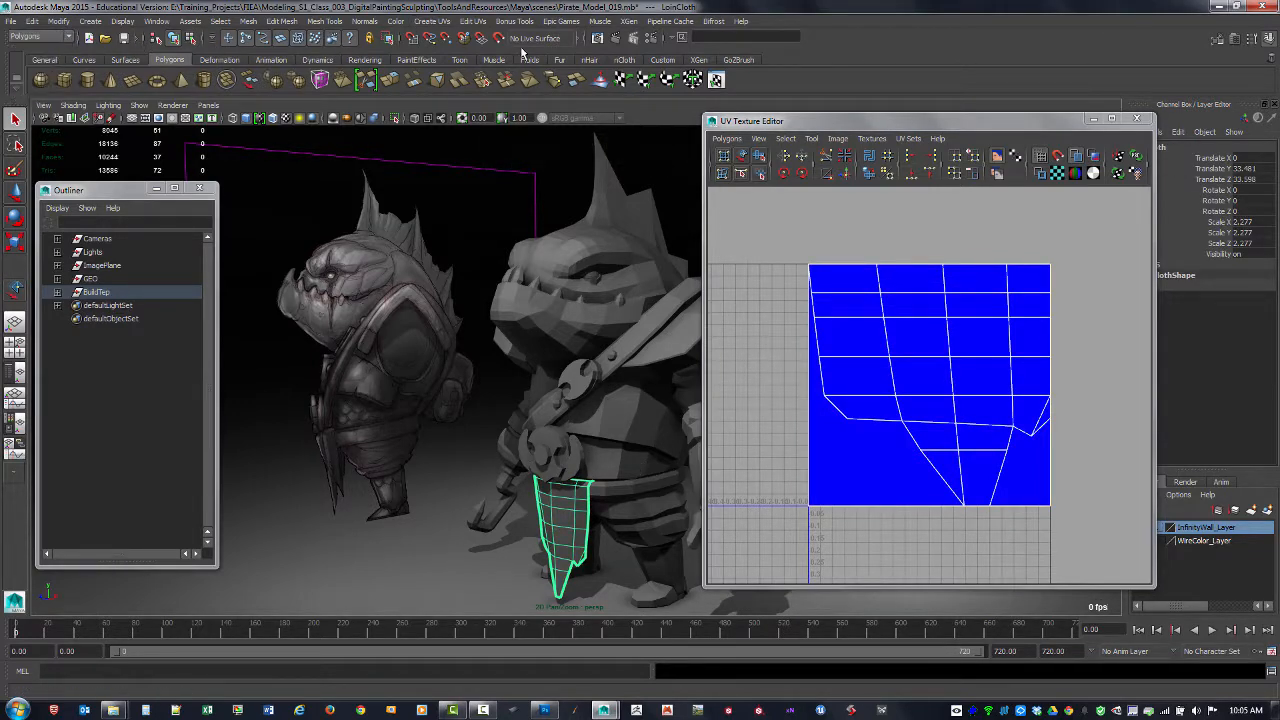
{"action": "left_click", "coordinate": [433, 21]}
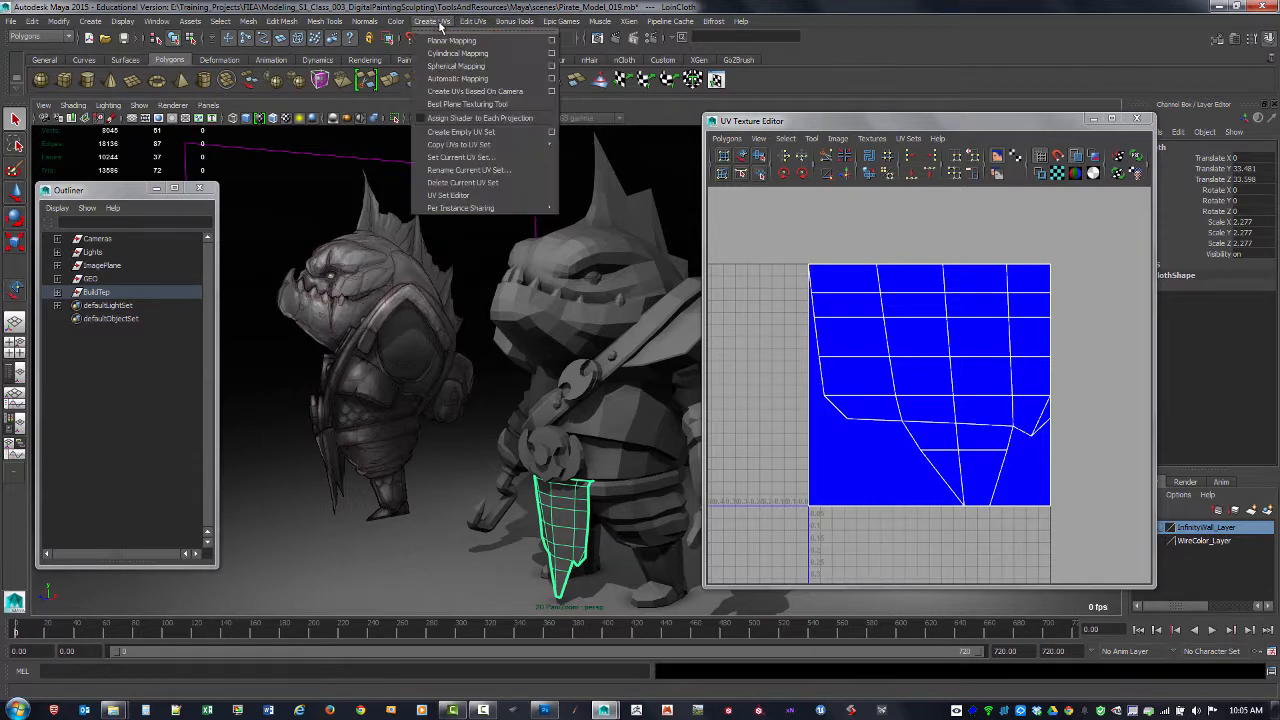
{"action": "left_click", "coordinate": [551, 43]}
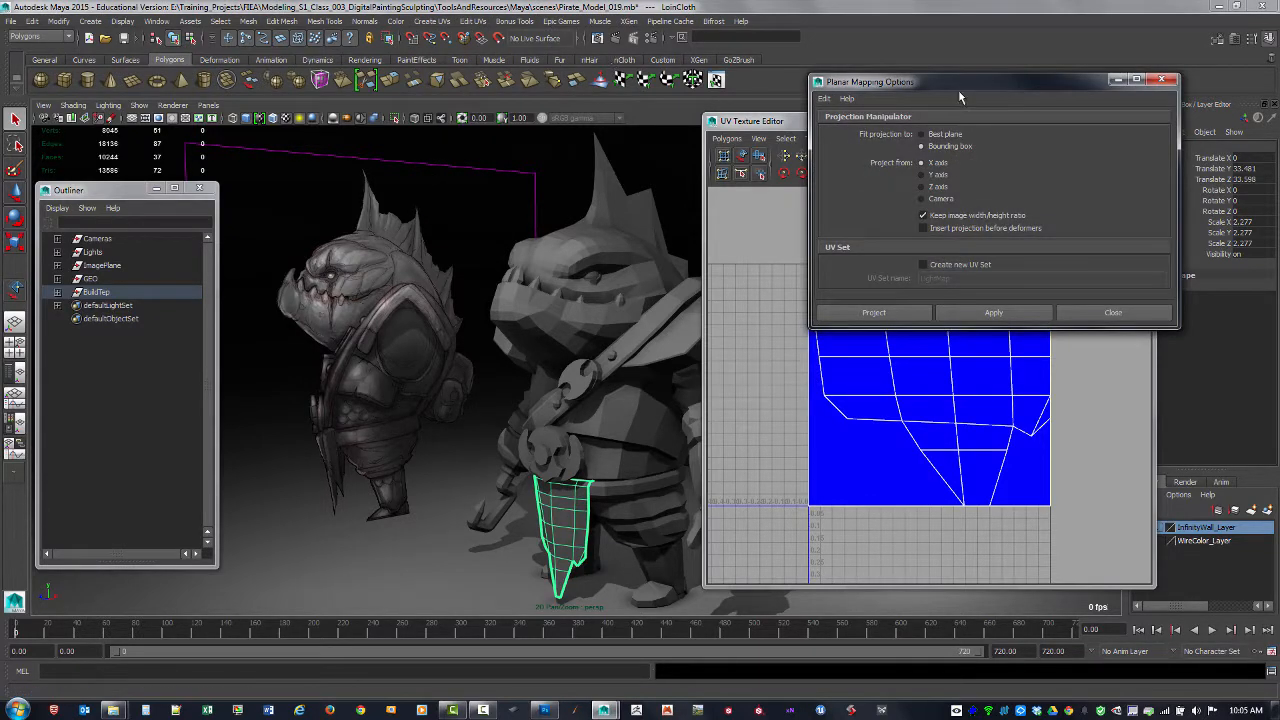
{"action": "left_click_drag", "start_coordinate": [870, 80], "coordinate": [209, 58]}
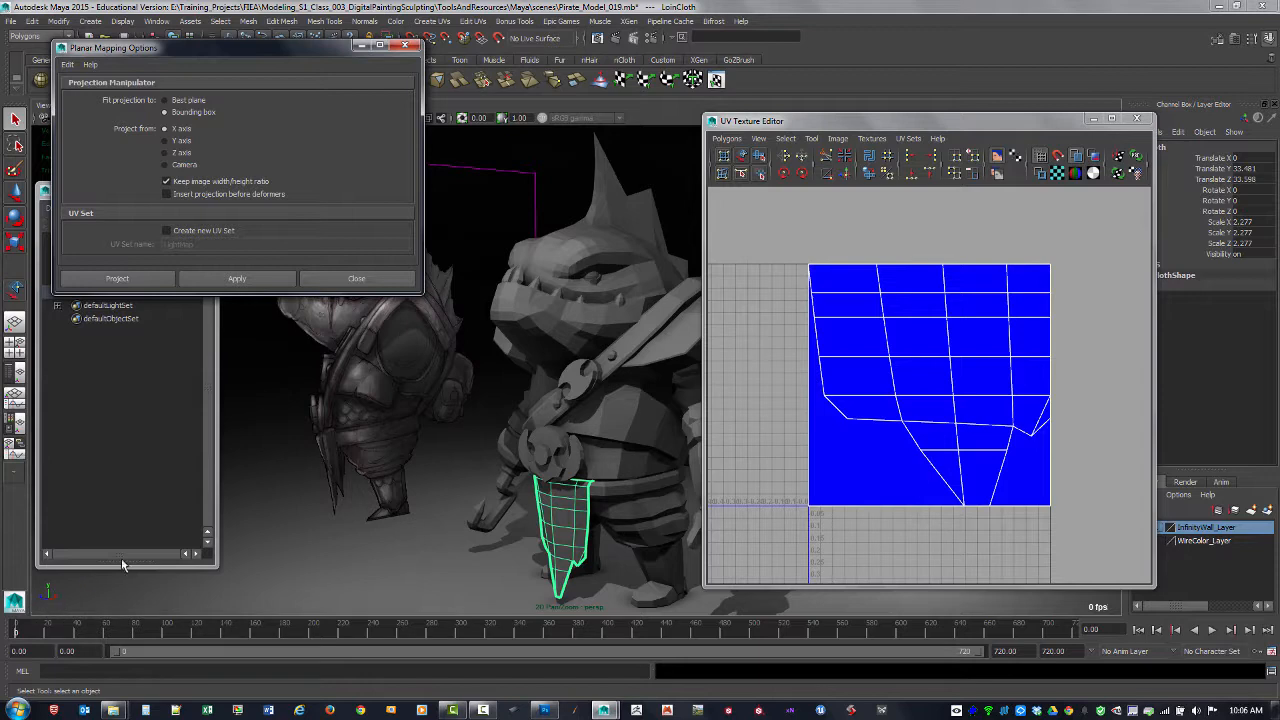
{"action": "left_click", "coordinate": [166, 153]}
{"action": "left_click", "coordinate": [145, 279]}
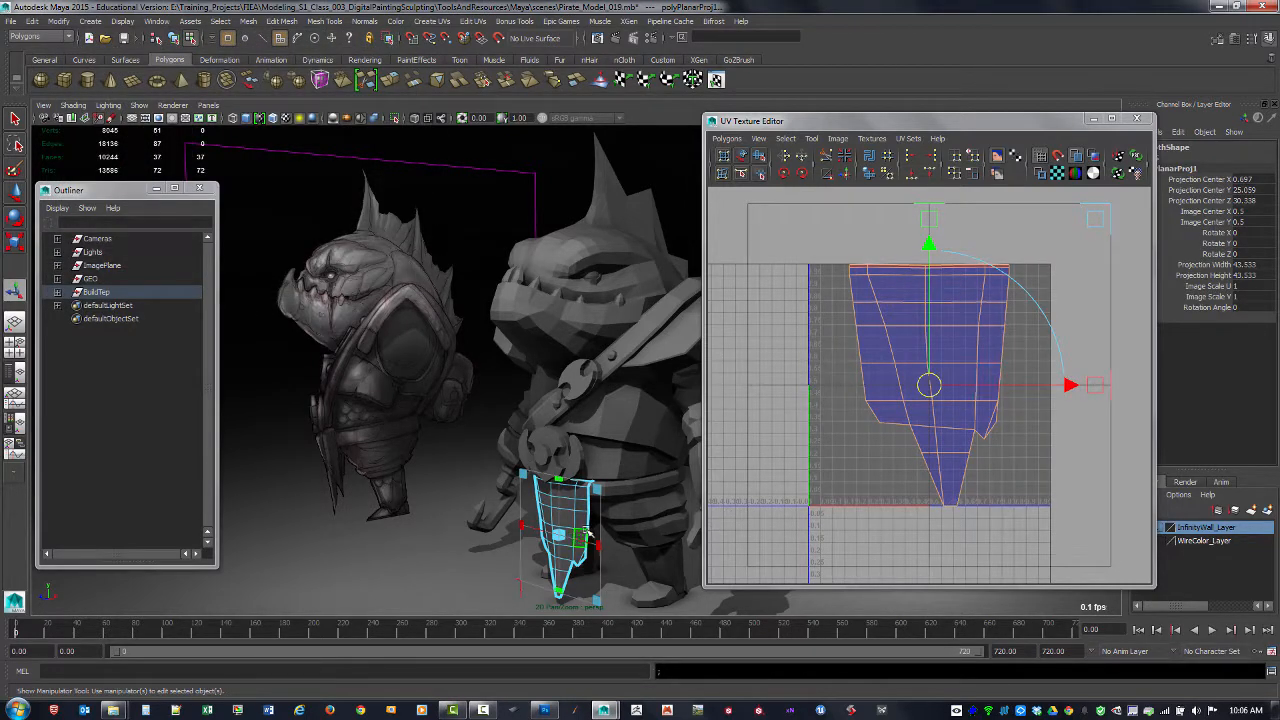
- Examine the planar projection manipulator around the loincloth and switch it to its transform handles
{"action": "middle_click_drag", "start_coordinate": [605, 541], "coordinate": [571, 477], "text": "alt"}
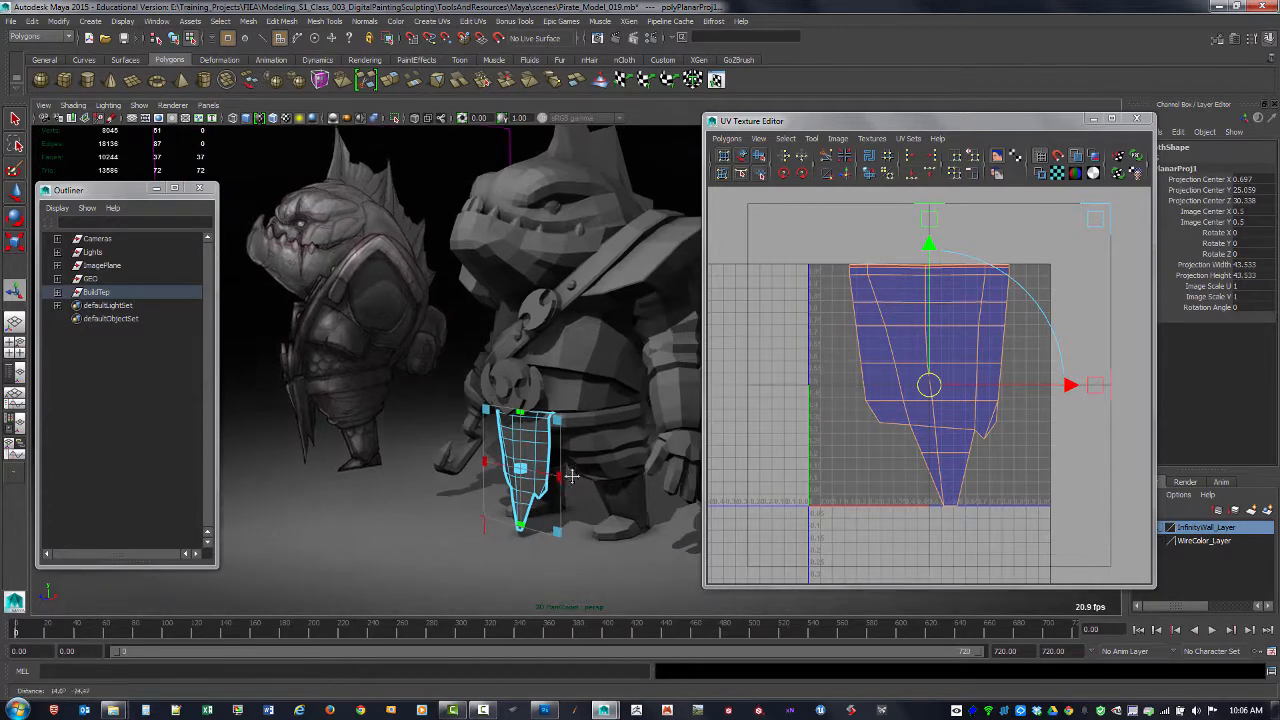
{"action": "left_click_drag", "start_coordinate": [571, 477], "coordinate": [660, 480], "text": "alt"}
{"action": "middle_click_drag", "start_coordinate": [660, 480], "coordinate": [610, 478], "text": "alt"}
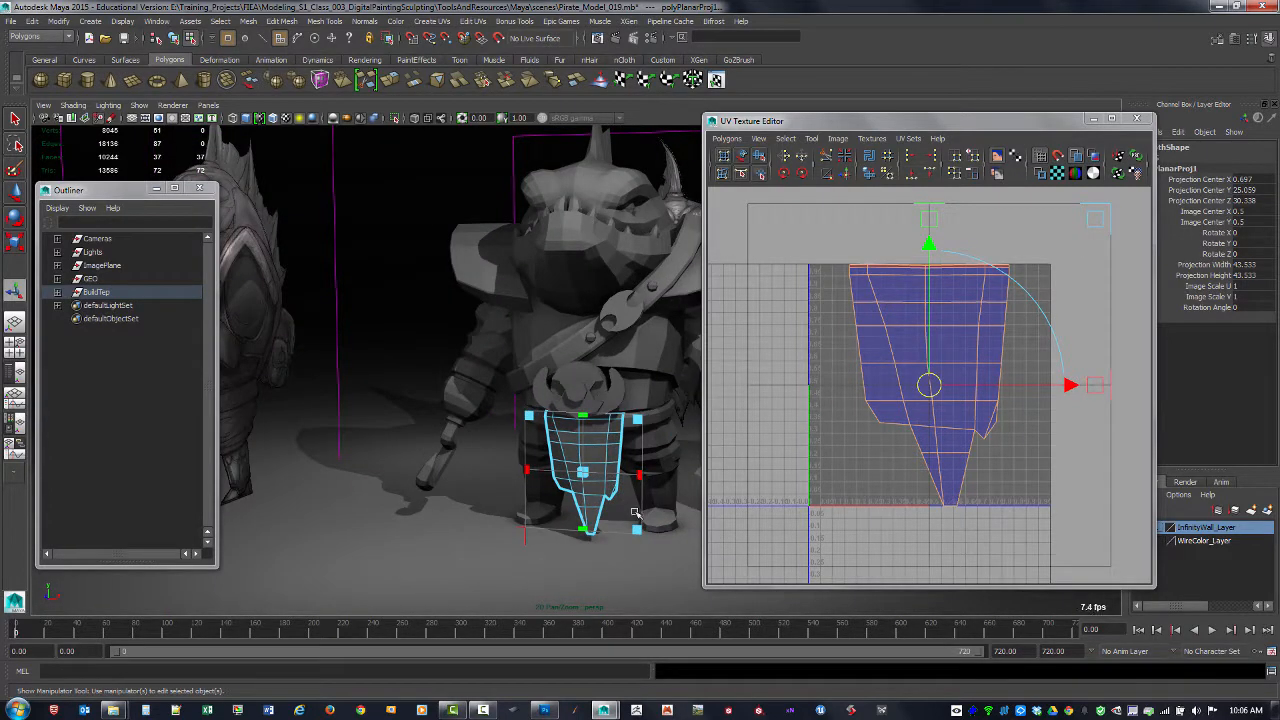
{"action": "left_click", "coordinate": [527, 528]}
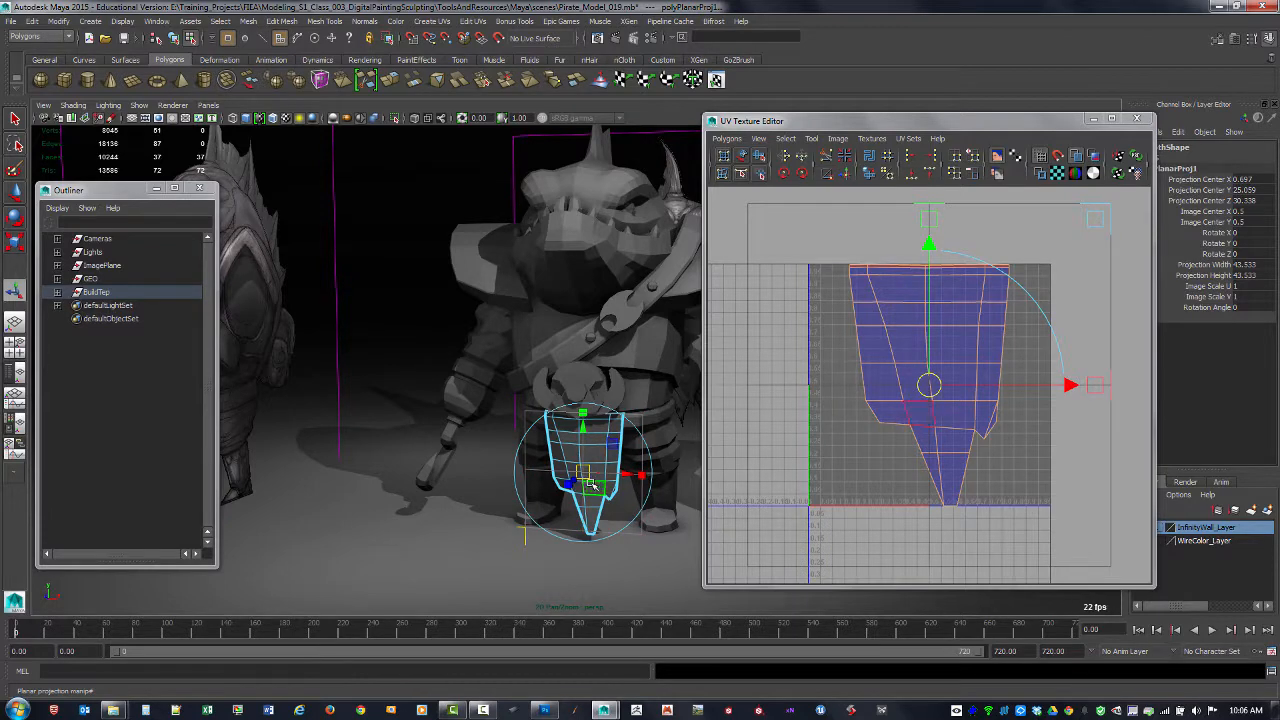
{"action": "left_click_drag", "start_coordinate": [604, 463], "coordinate": [567, 468], "text": "alt"}
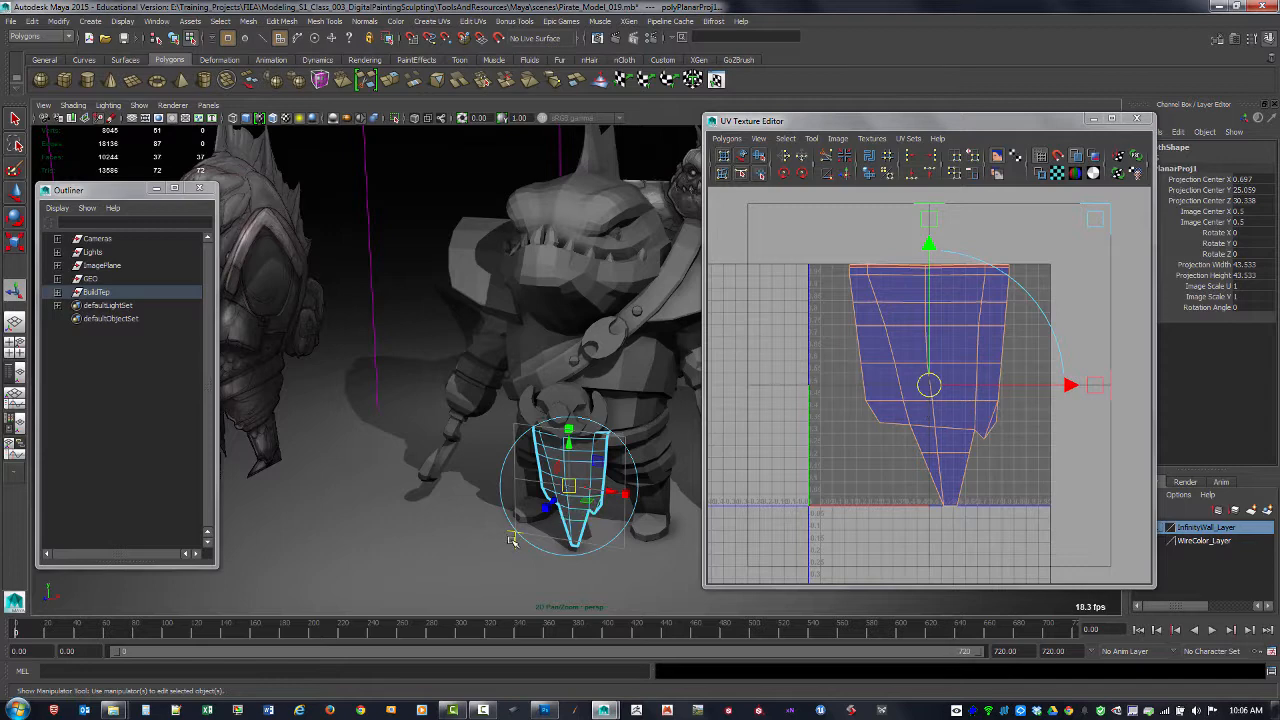
- Return the loincloth to object selection and reactivate its polyPlanarProj1 projection from the construction history
{"action": "key", "text": "F11"}
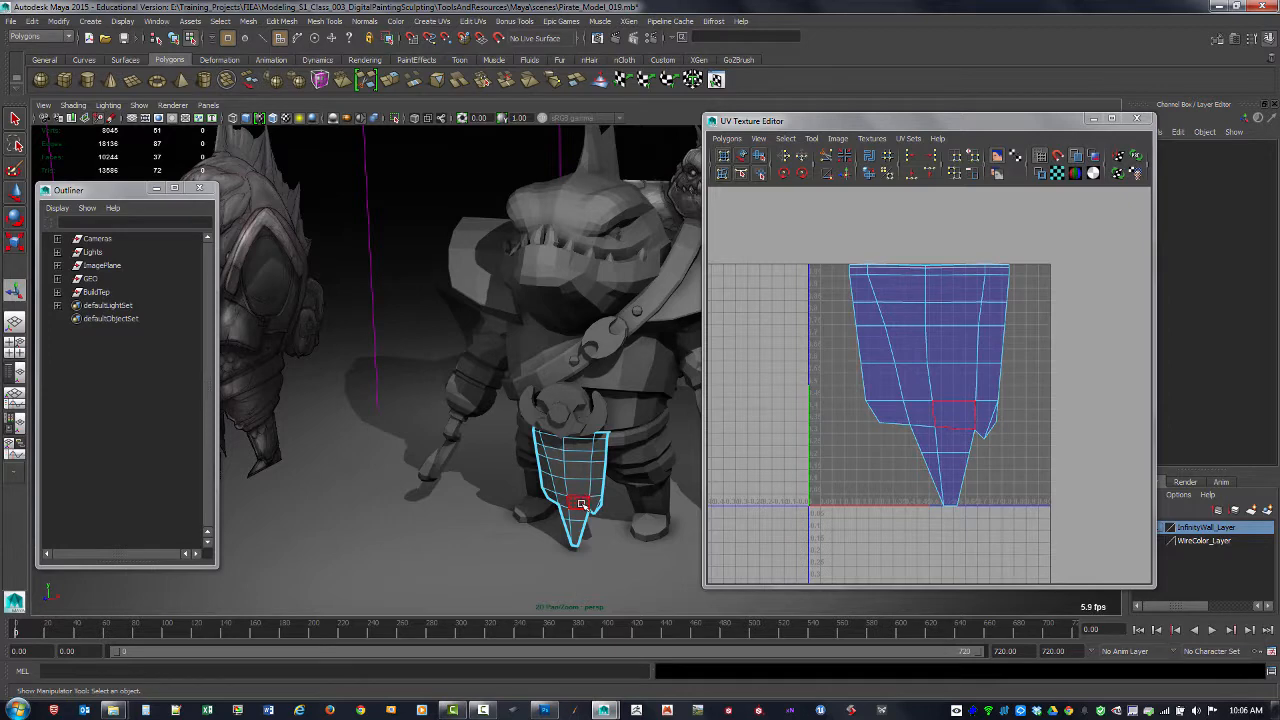
{"action": "key", "text": "F8"}
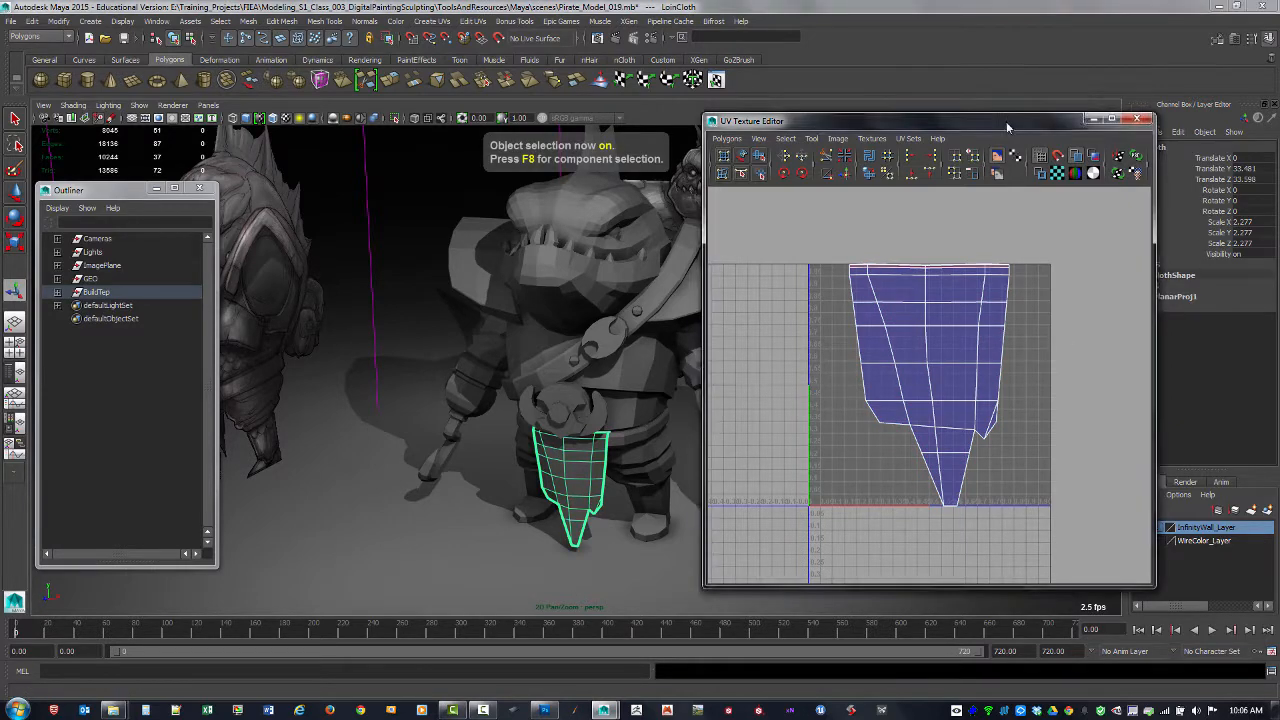
{"action": "left_click_drag", "start_coordinate": [1008, 127], "coordinate": [958, 139]}
{"action": "left_click", "coordinate": [1166, 297]}
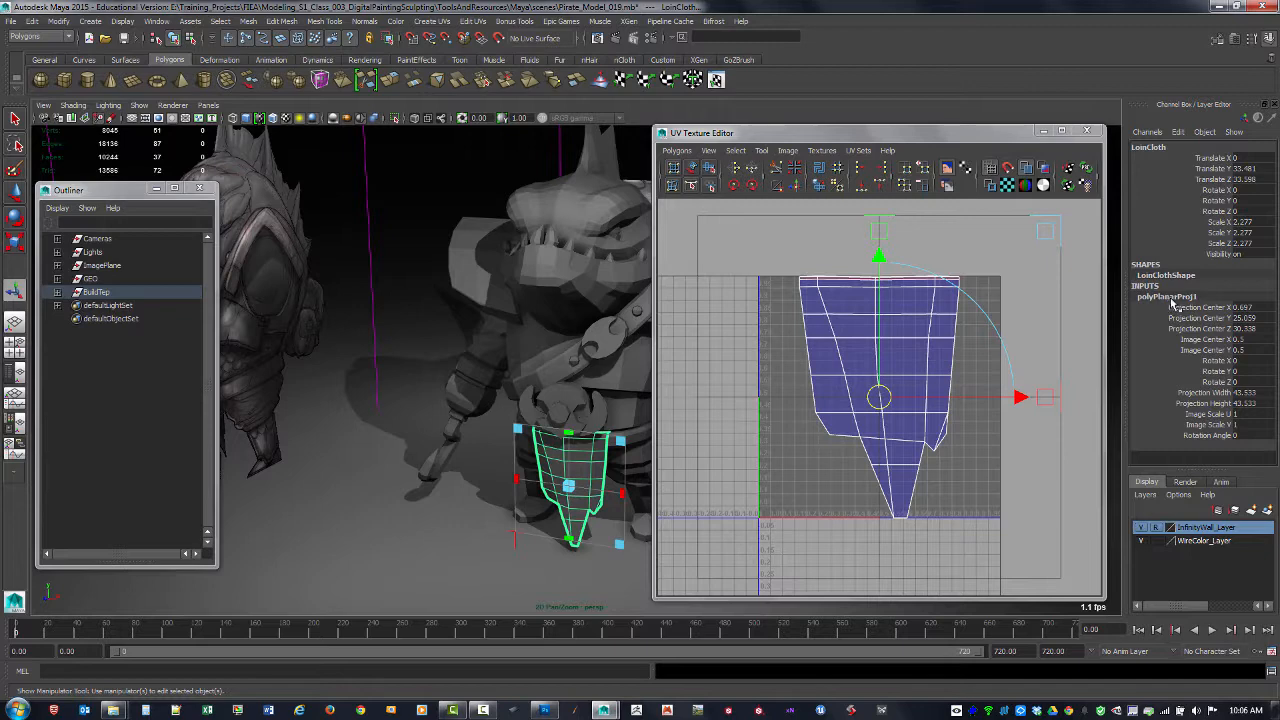
- Set the planar projection's width and height to 40
{"action": "double_click", "coordinate": [1259, 396]}
{"action": "type", "text": "40"}
{"action": "key", "text": "Return"}
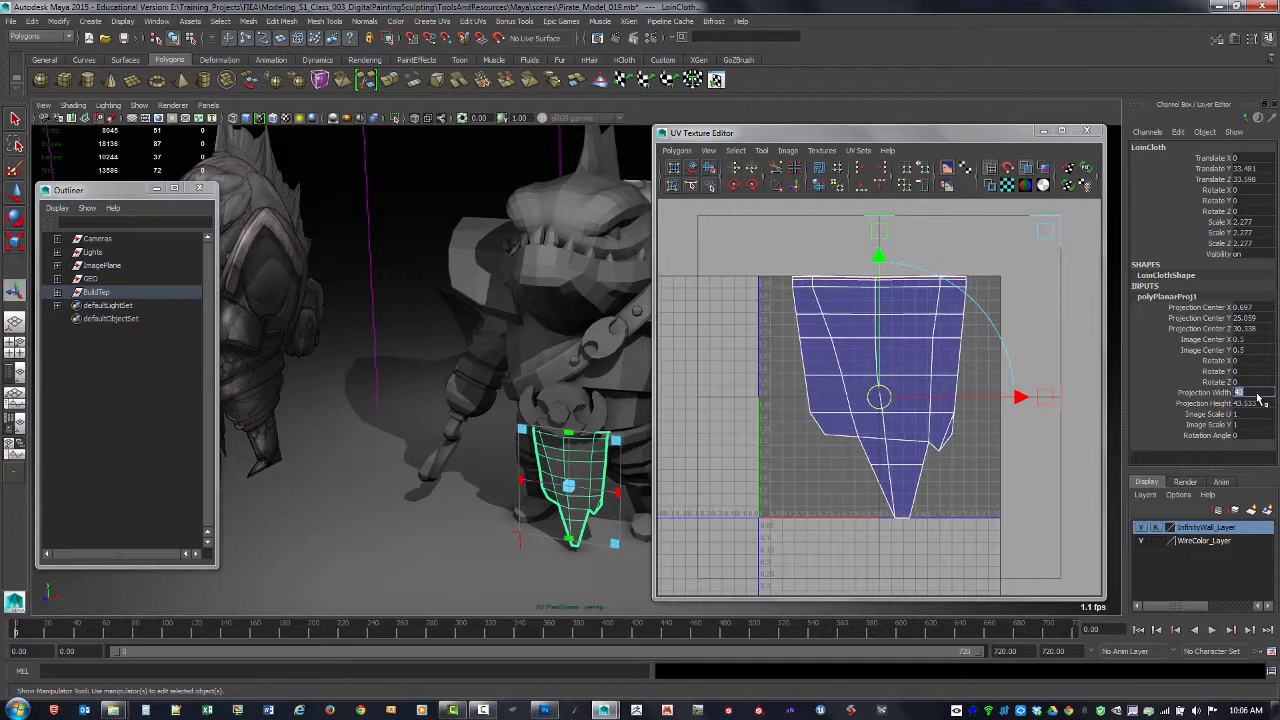
{"action": "double_click", "coordinate": [1262, 404]}
{"action": "type", "text": "40"}
{"action": "key", "text": "Return"}
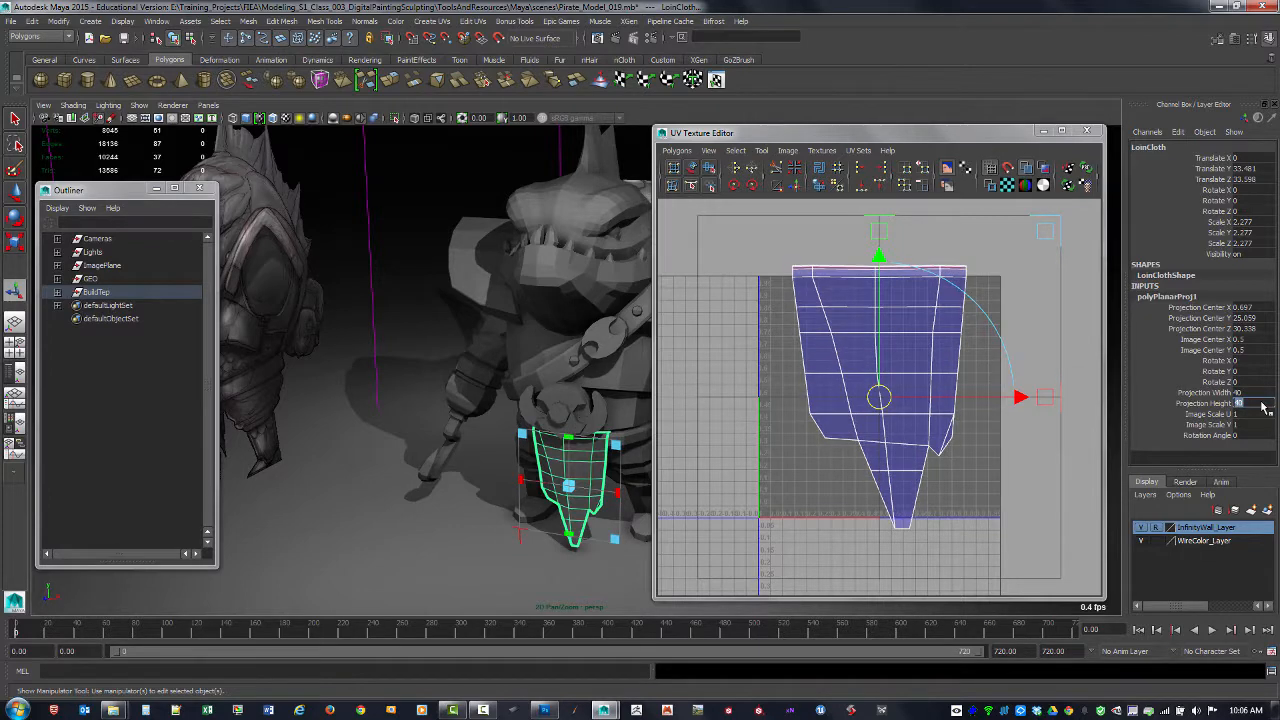
- Set the planar projection's width and height to 50
{"action": "double_click", "coordinate": [1262, 394]}
{"action": "type", "text": "50"}
{"action": "key", "text": "Return"}
{"action": "double_click", "coordinate": [1258, 404]}
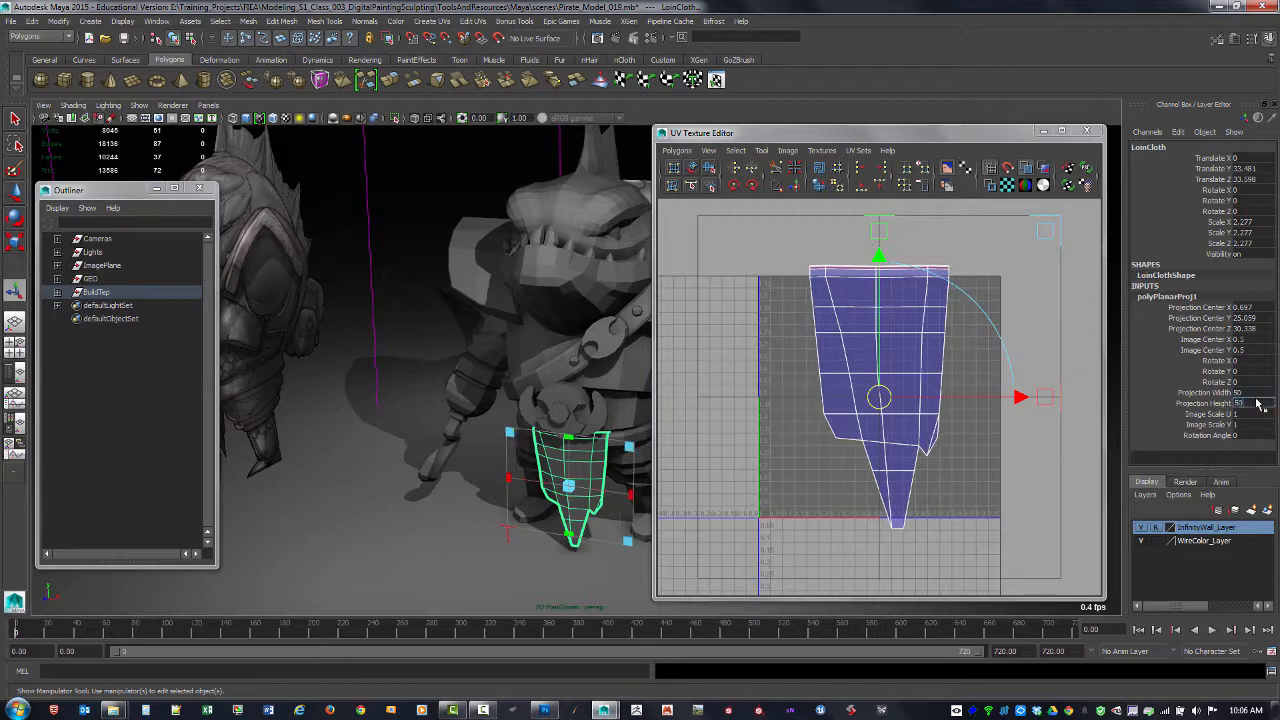
{"action": "type", "text": "50"}
{"action": "key", "text": "Return"}
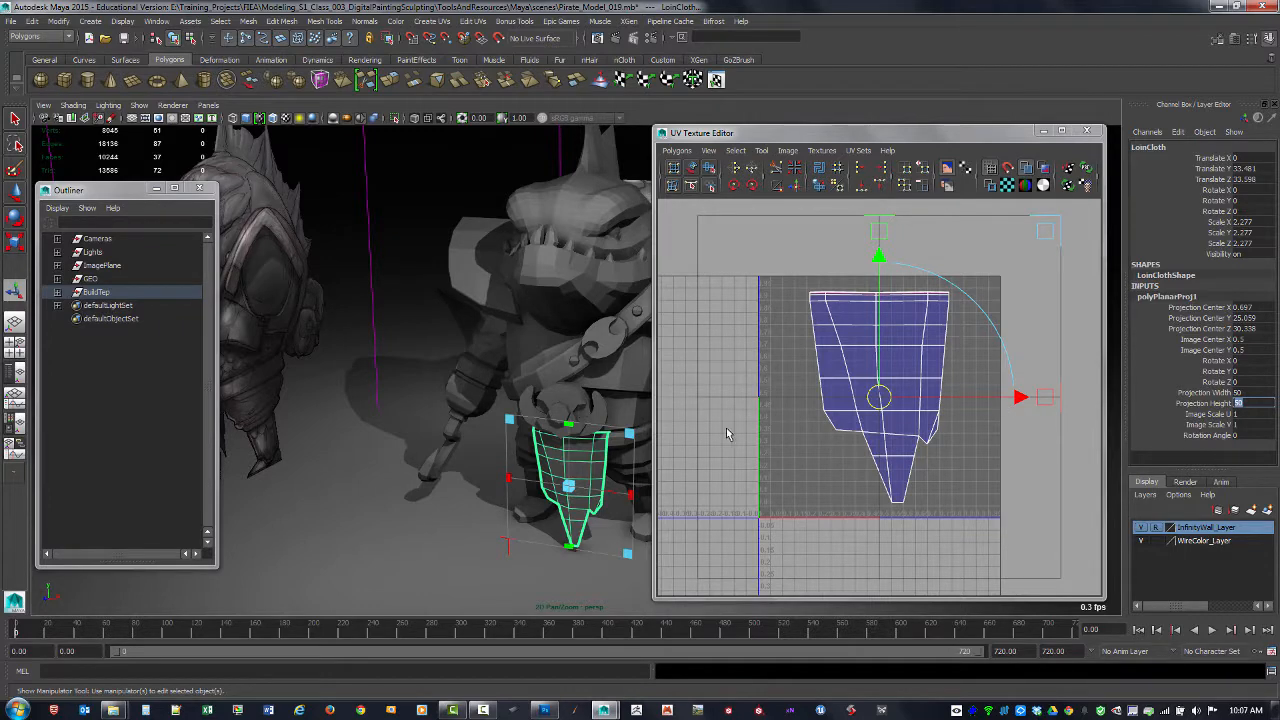
- Switch to UV selection in the UV Texture Editor and select all of the loincloth's UVs
{"action": "right_click", "coordinate": [872, 348]}
{"action": "right_click_drag", "start_coordinate": [872, 348], "coordinate": [922, 347]}
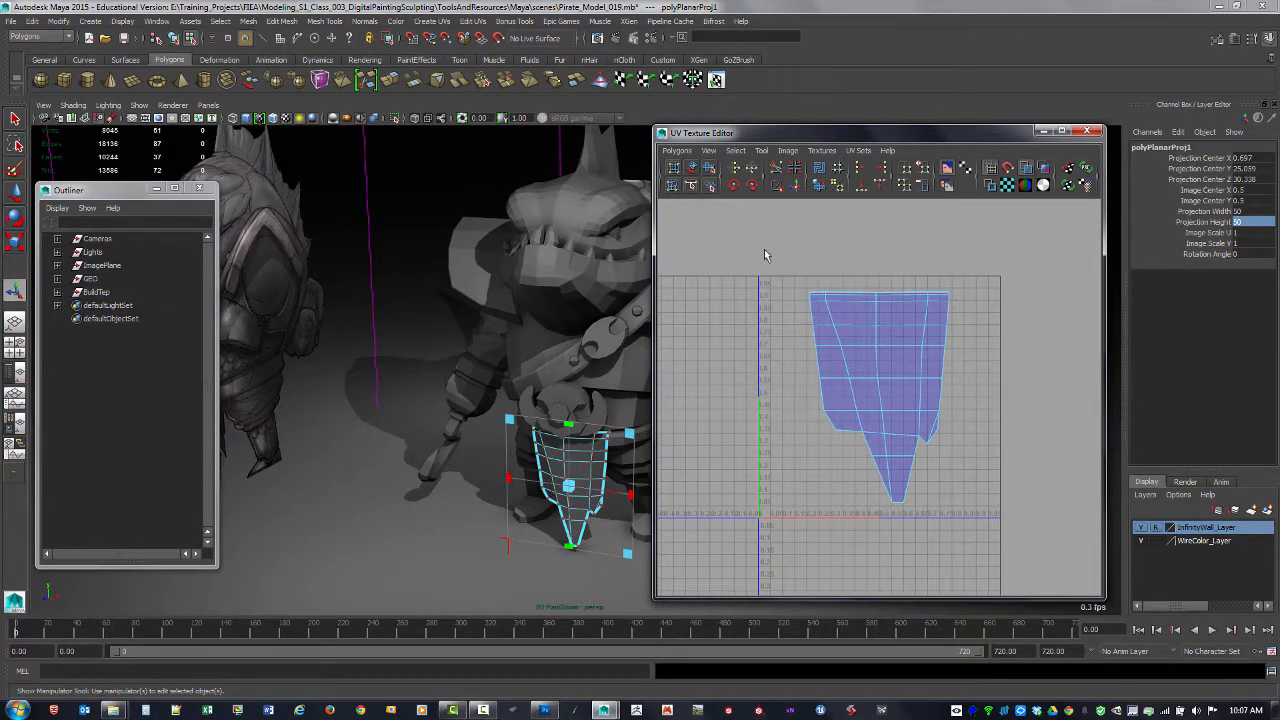
{"action": "left_click_drag", "start_coordinate": [988, 517], "coordinate": [995, 520]}
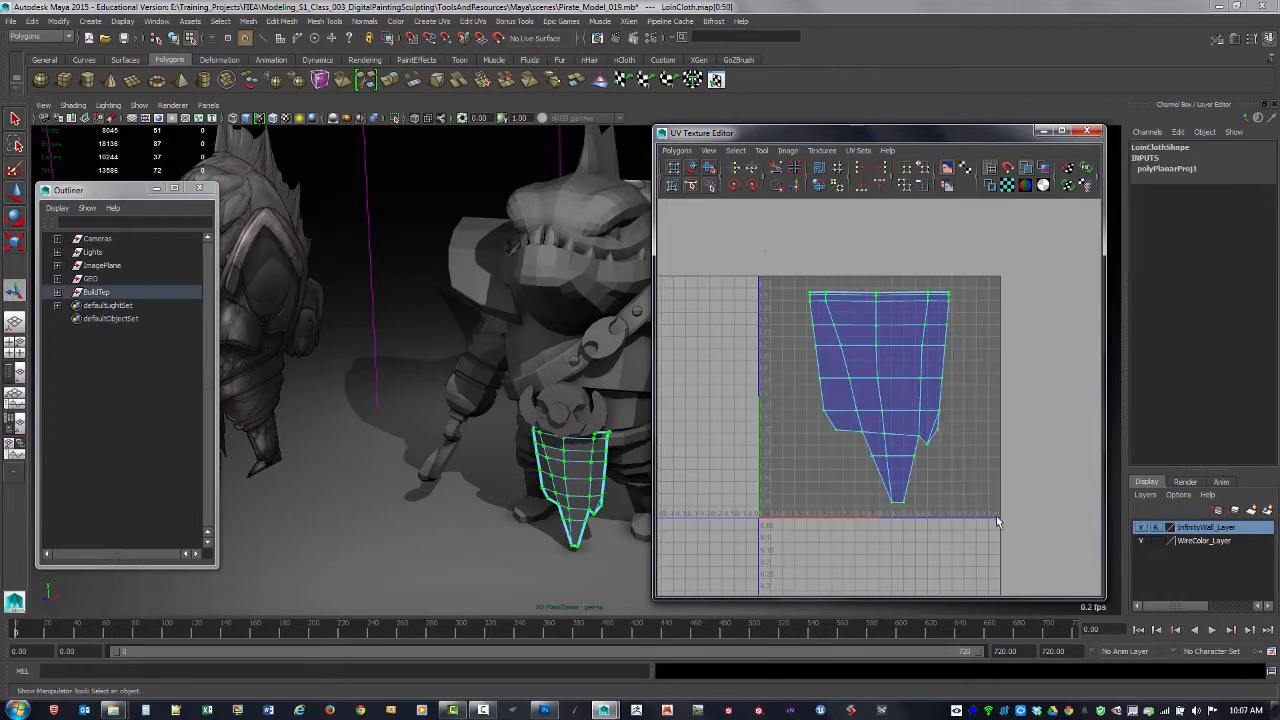
- Try the Smooth UV Tool on the loincloth's UVs, undo the edit and return to the selection tool
{"action": "left_click", "coordinate": [710, 169]}
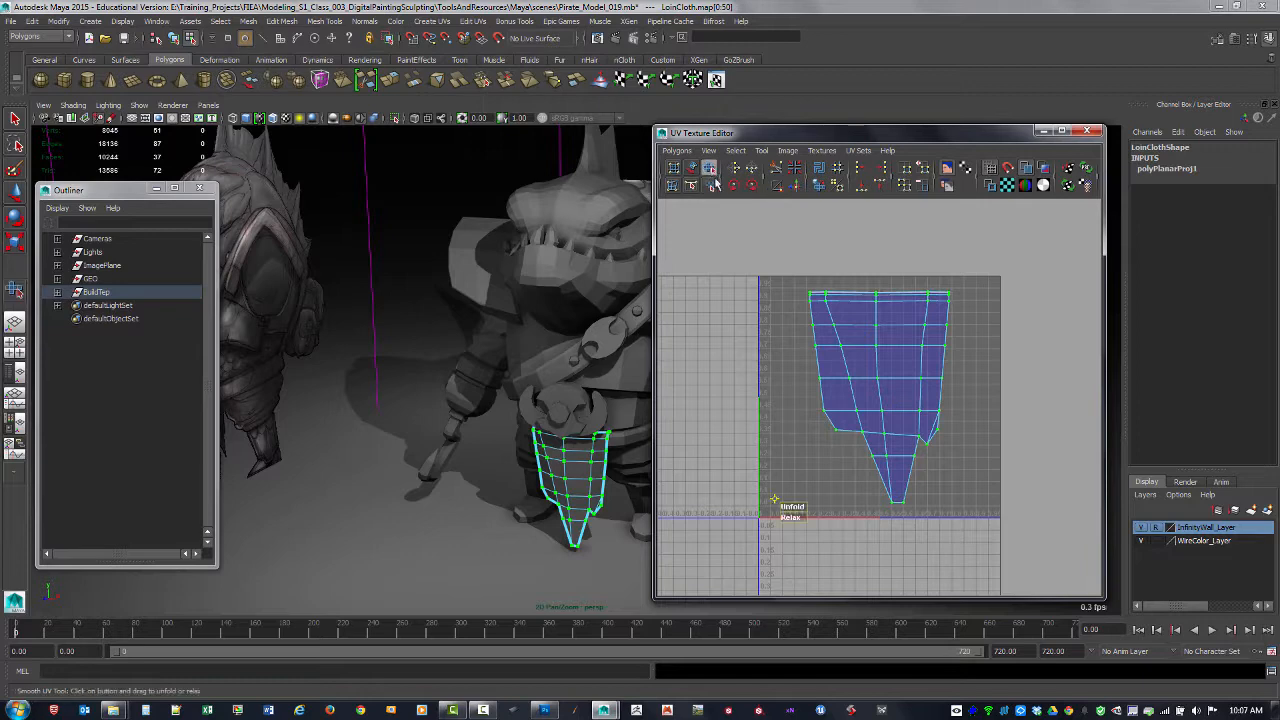
{"action": "left_click_drag", "start_coordinate": [829, 507], "coordinate": [1009, 502]}
{"action": "key", "text": "ctrl+z"}
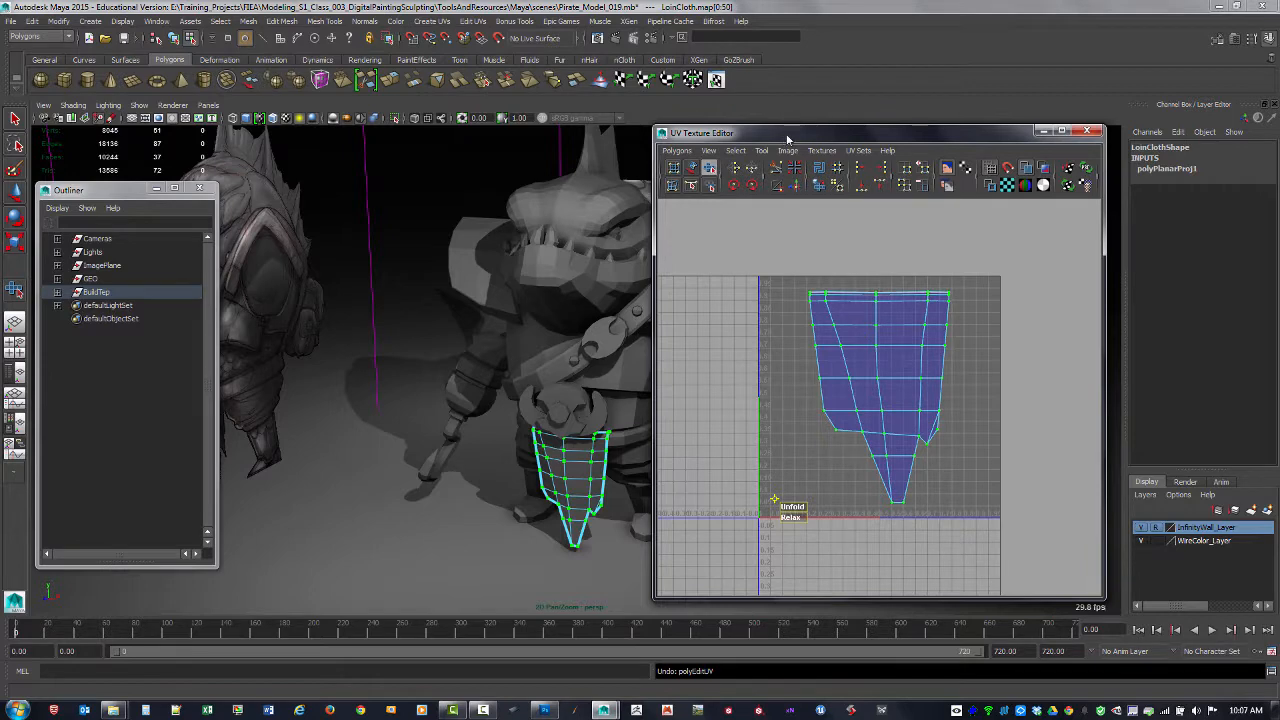
{"action": "key", "text": "q"}
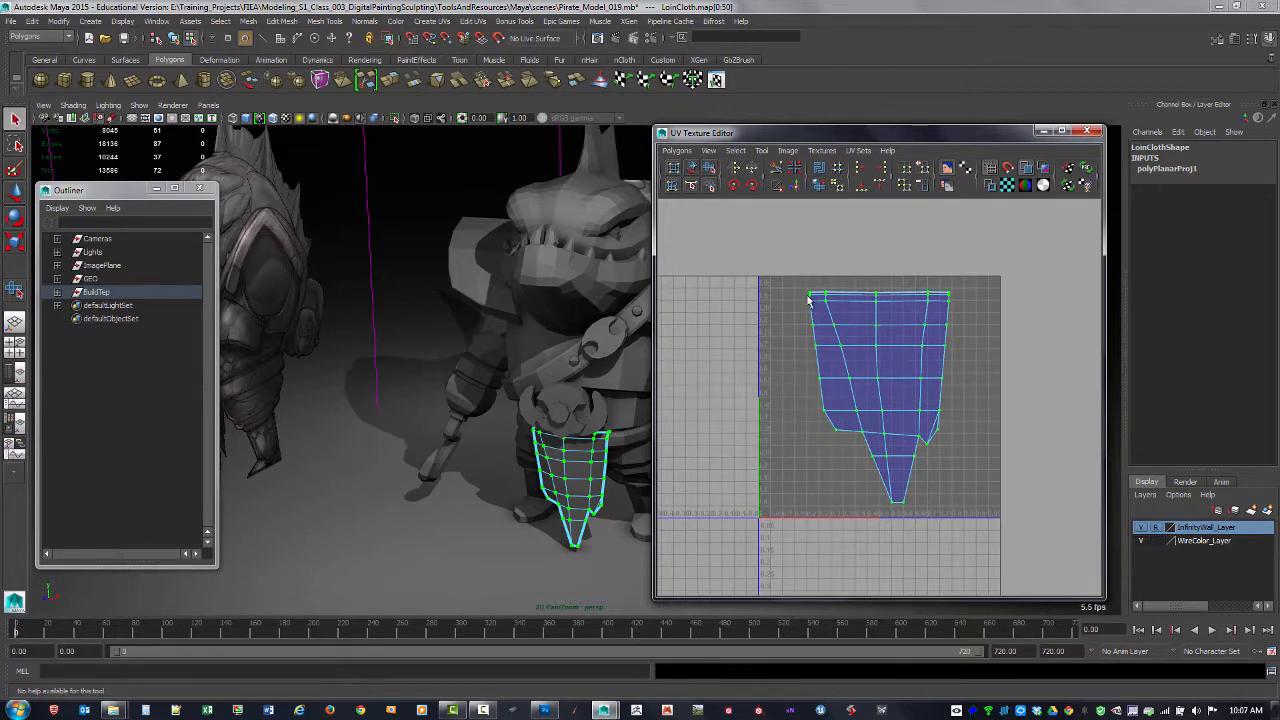
- Unfold the loincloth's UVs and rotate the whole shell slightly to straighten its upper edge
{"action": "left_click", "coordinate": [820, 188]}
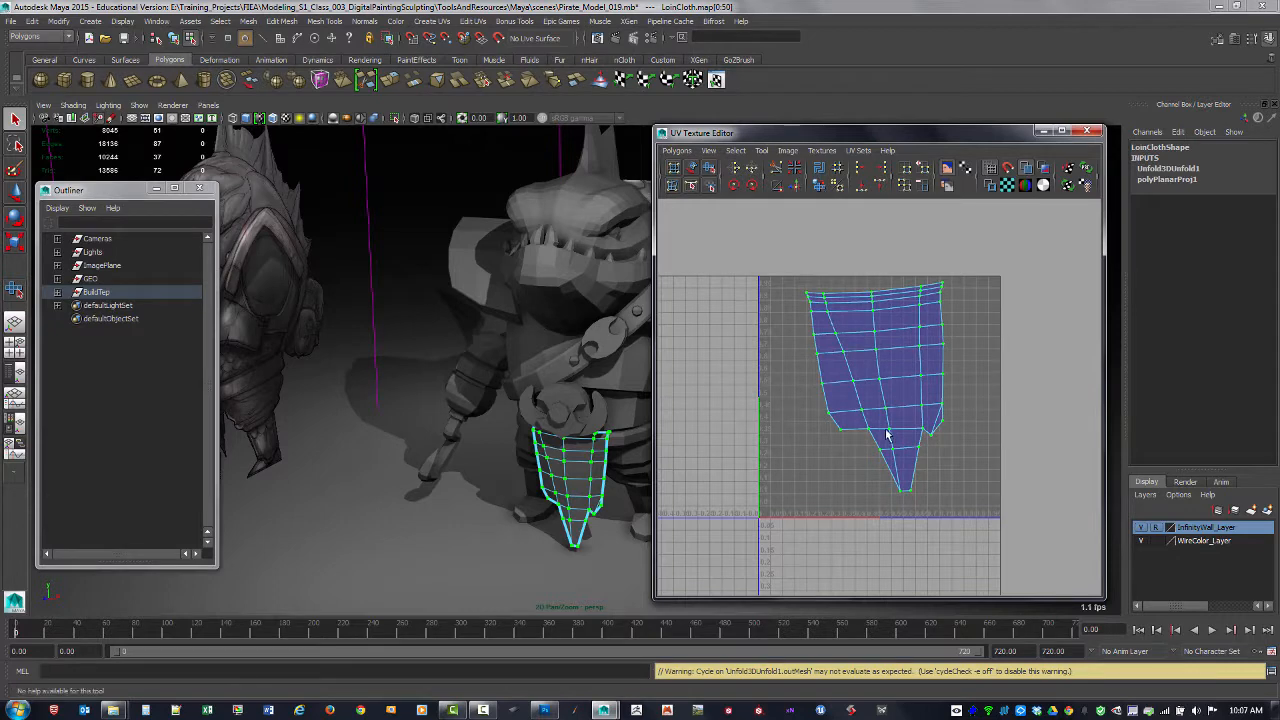
{"action": "left_click", "coordinate": [830, 270]}
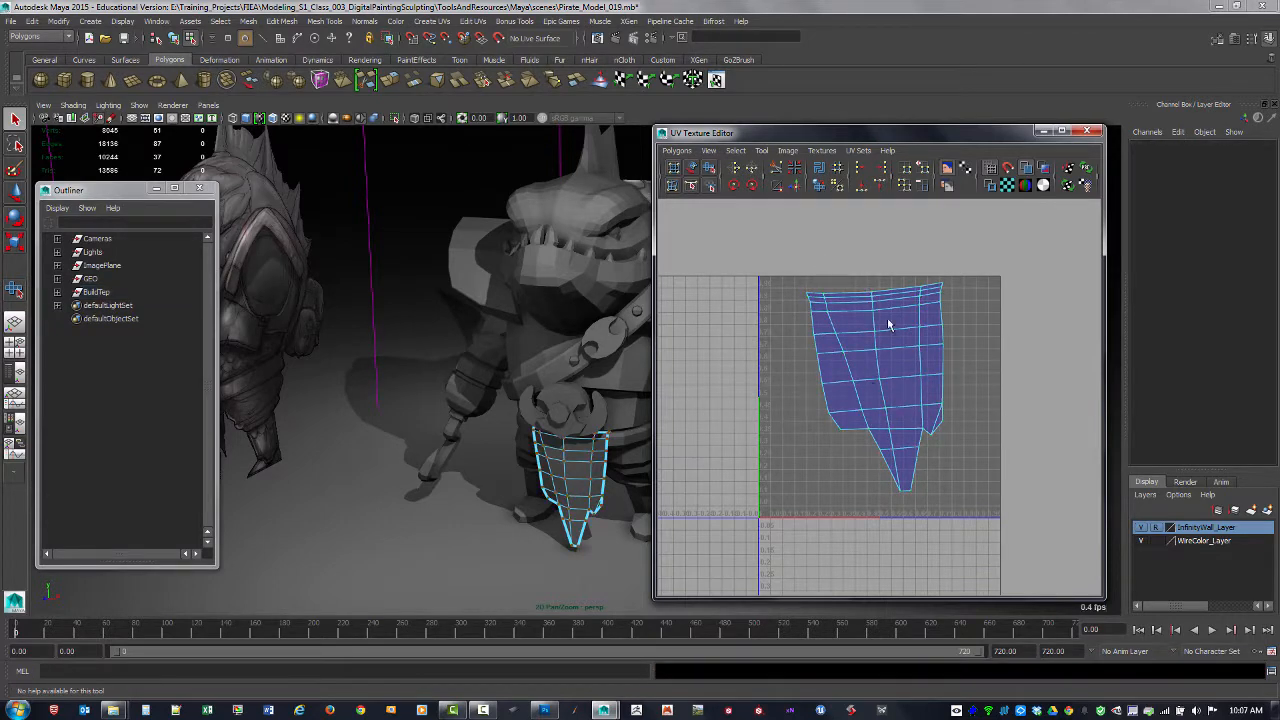
{"action": "right_click_drag", "start_coordinate": [879, 350], "coordinate": [922, 351]}
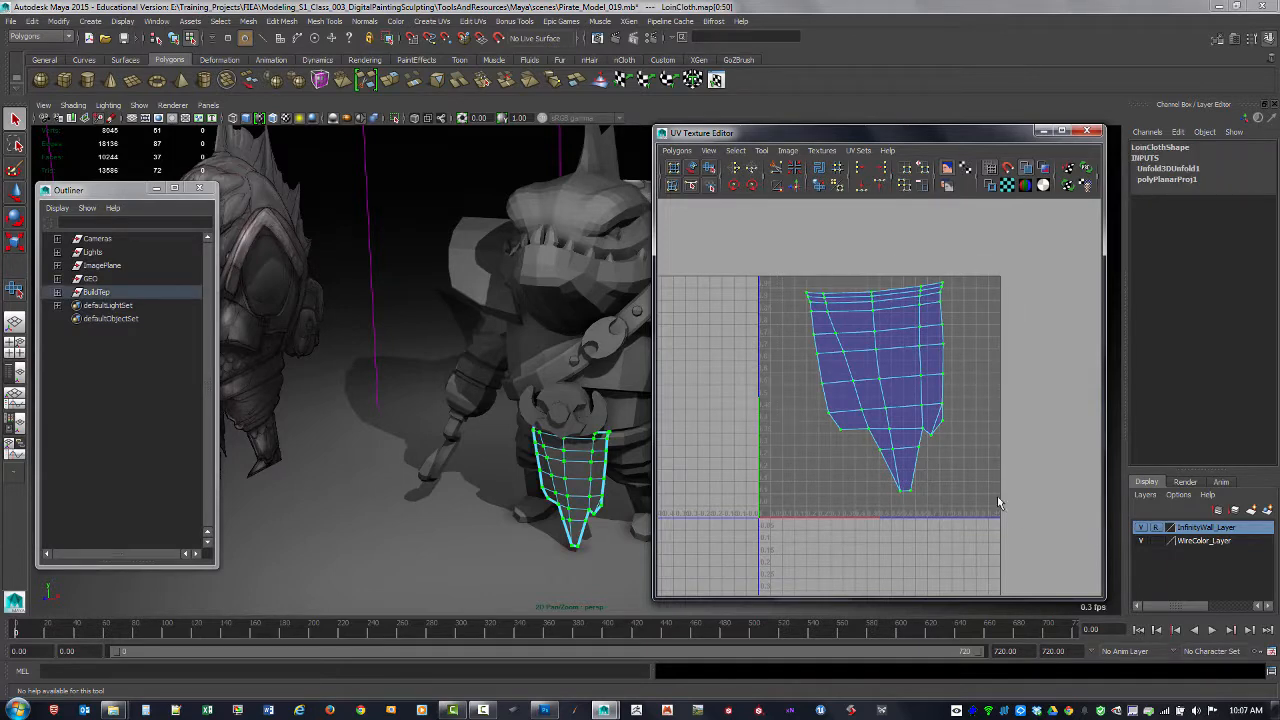
{"action": "key", "text": "e"}
{"action": "left_click_drag", "start_coordinate": [941, 358], "coordinate": [947, 367]}
- Move the loincloth's UV shell out of the 0–1 texture square into the empty space up and to its right
{"action": "right_click_drag", "start_coordinate": [1000, 370], "coordinate": [935, 370], "text": "alt"}
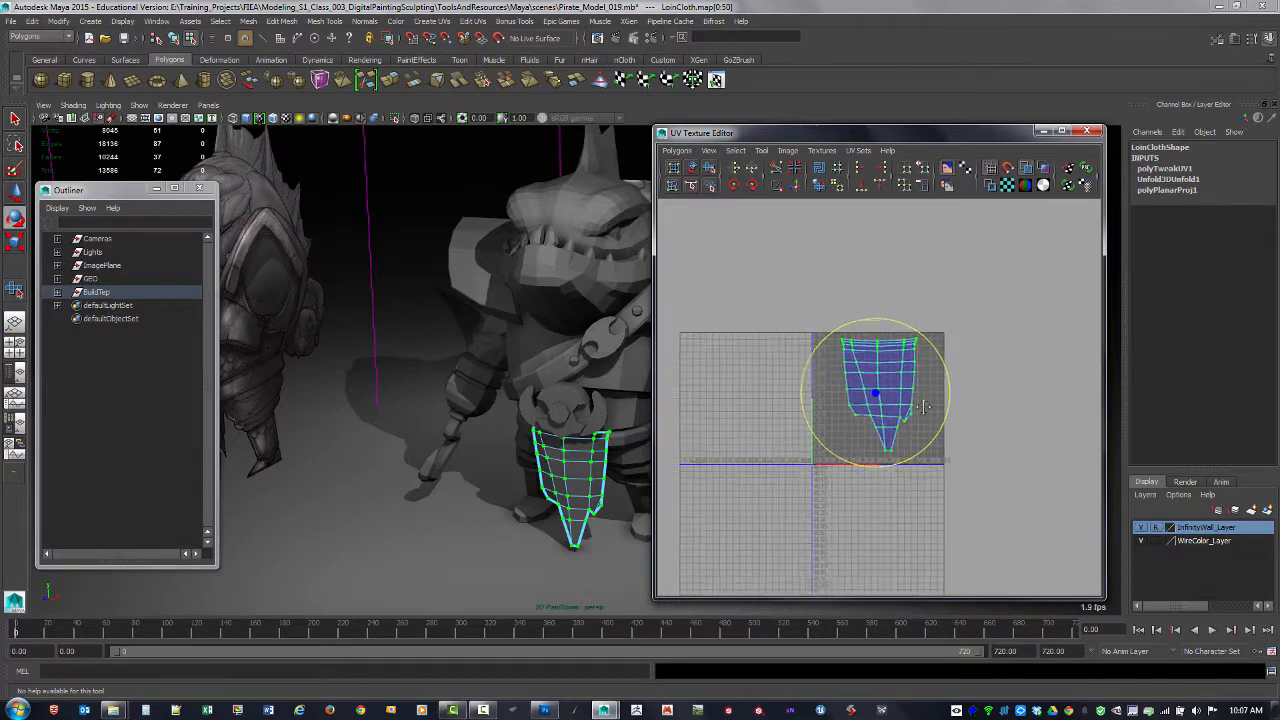
{"action": "middle_click_drag", "start_coordinate": [1010, 358], "coordinate": [890, 369], "text": "alt"}
{"action": "right_click_drag", "start_coordinate": [910, 369], "coordinate": [880, 370], "text": "alt"}
{"action": "middle_click_drag", "start_coordinate": [887, 370], "coordinate": [983, 374], "text": "alt"}
{"action": "key", "text": "w"}
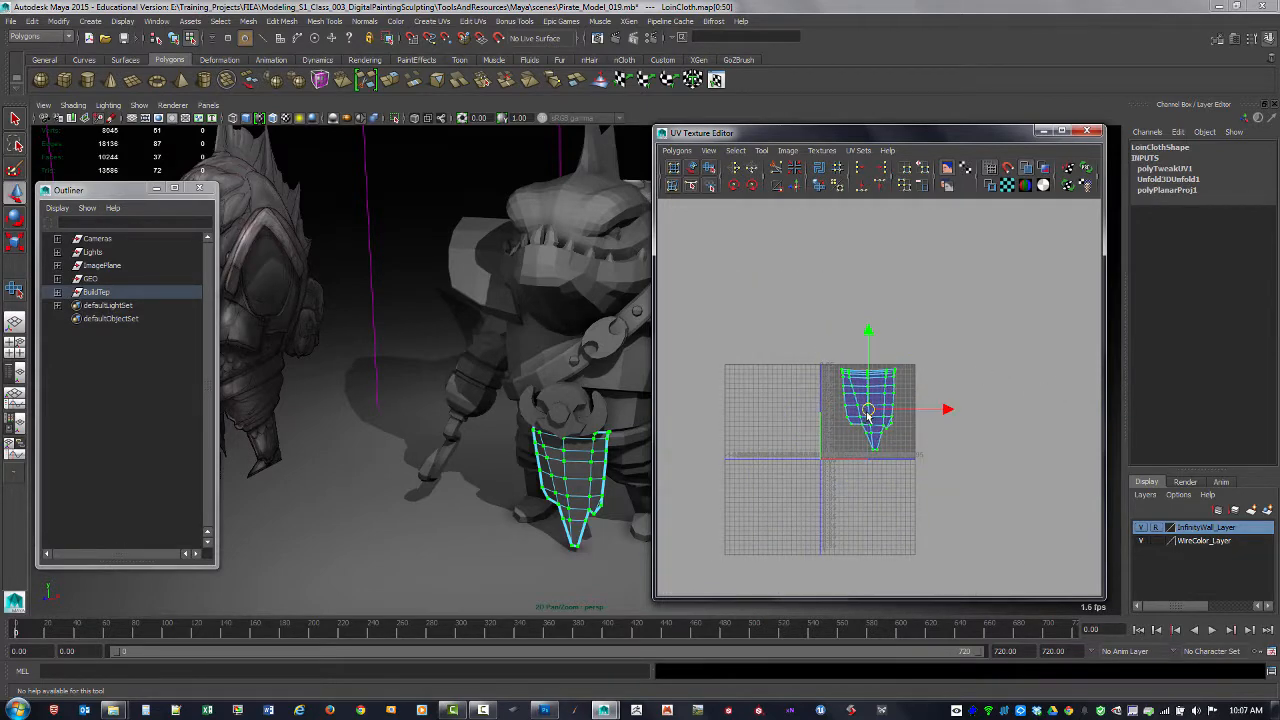
{"action": "left_click_drag", "start_coordinate": [868, 420], "coordinate": [1031, 367]}
{"action": "right_click_drag", "start_coordinate": [1026, 362], "coordinate": [930, 378], "text": "alt"}
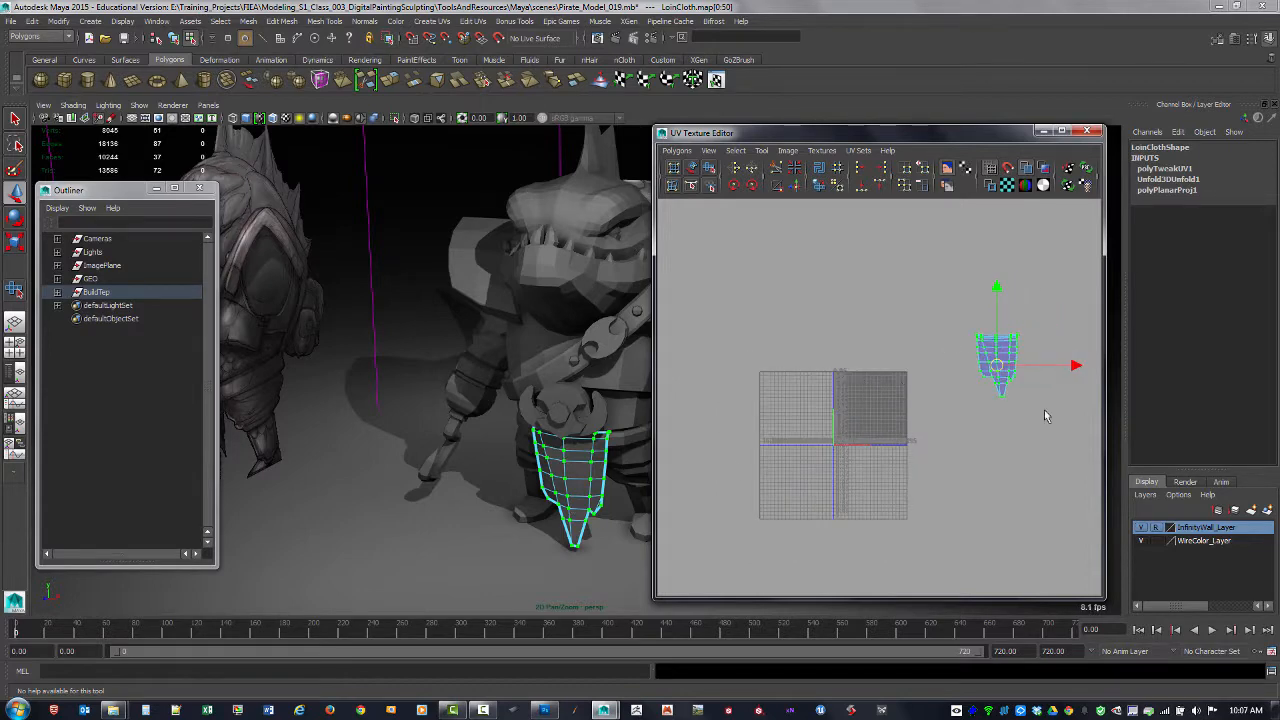
- Move the loincloth's UV shell farther to the right of the texture square and scale it down
{"action": "middle_click_drag", "start_coordinate": [1051, 364], "coordinate": [917, 390], "text": "alt"}
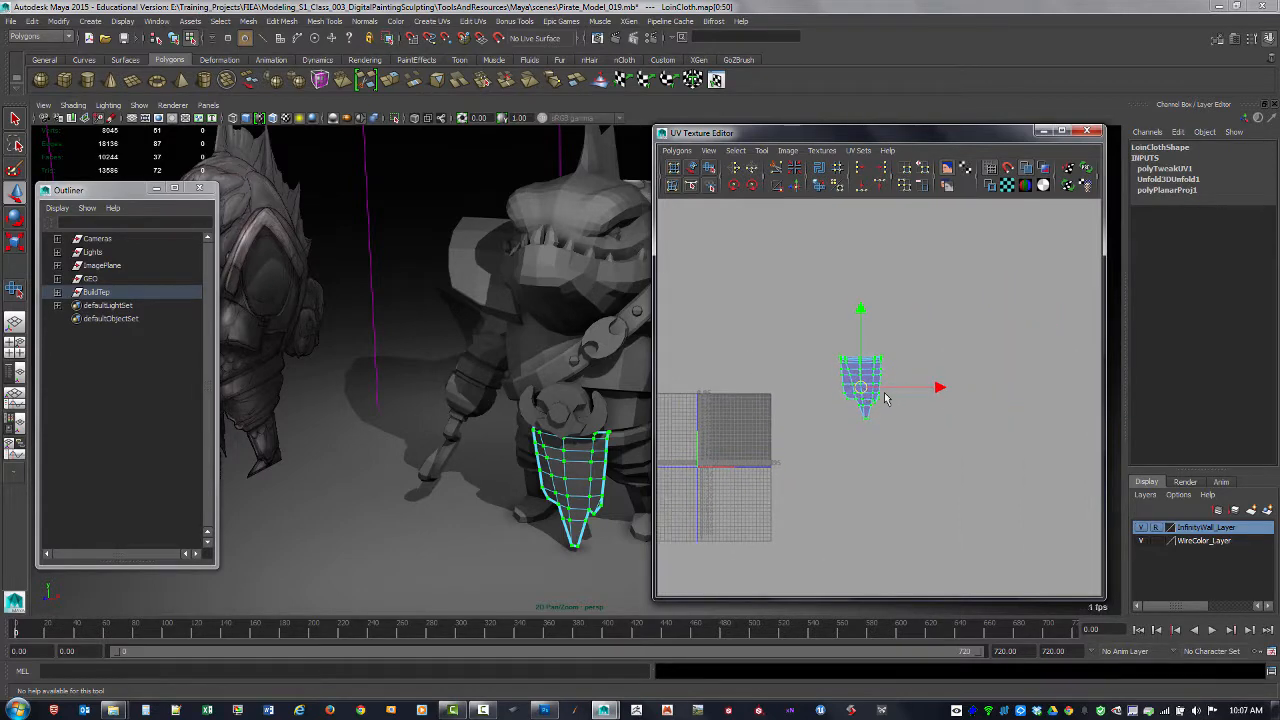
{"action": "left_click_drag", "start_coordinate": [883, 397], "coordinate": [970, 394]}
{"action": "key", "text": "r"}
{"action": "key", "text": "w"}
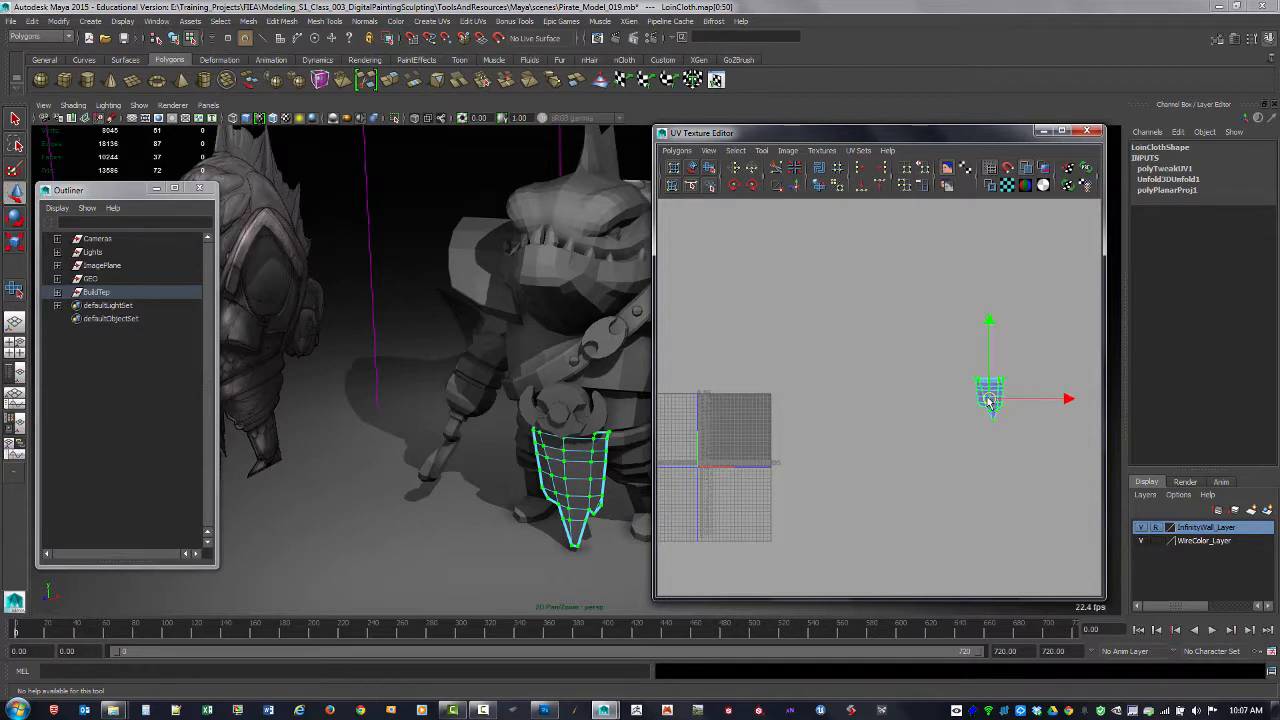
{"action": "left_click", "coordinate": [928, 439]}
{"action": "middle_click_drag", "start_coordinate": [928, 439], "coordinate": [962, 437], "text": "alt"}
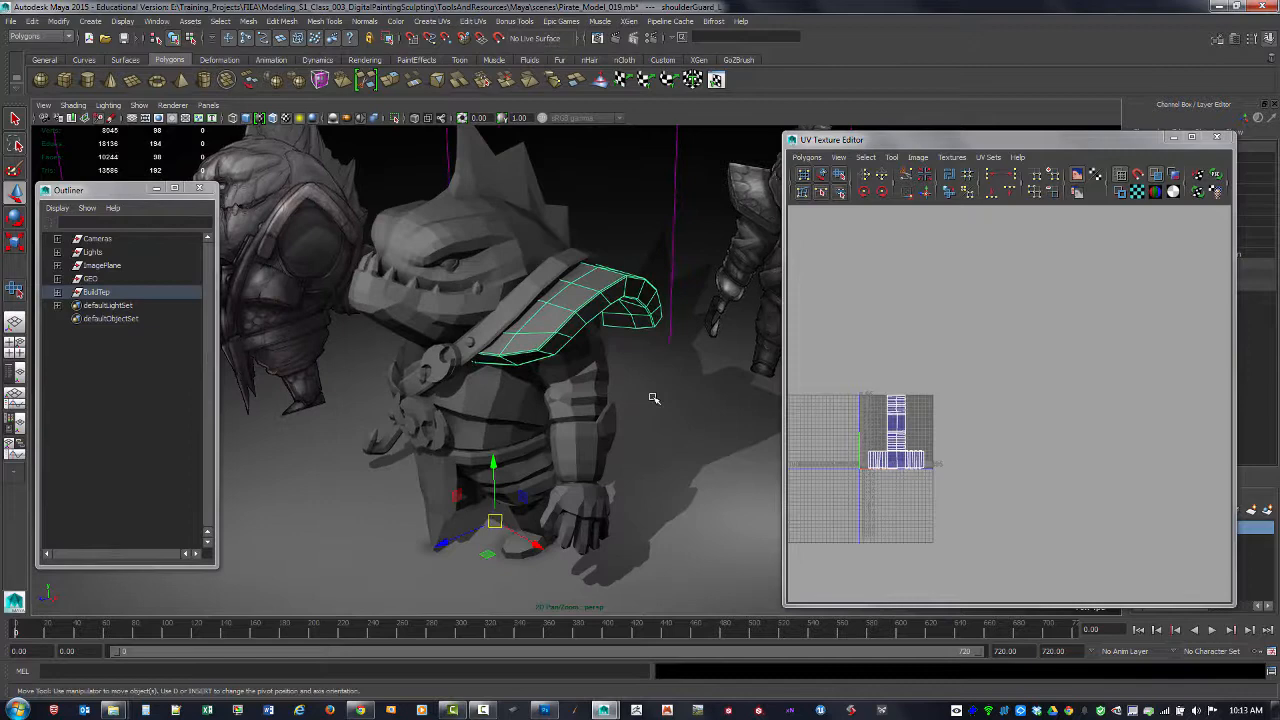
- Planar-map the left shoulder guard from the Y axis, with the projection fitted to its bounding box
{"action": "left_click_drag", "start_coordinate": [653, 398], "coordinate": [590, 405], "text": "alt"}
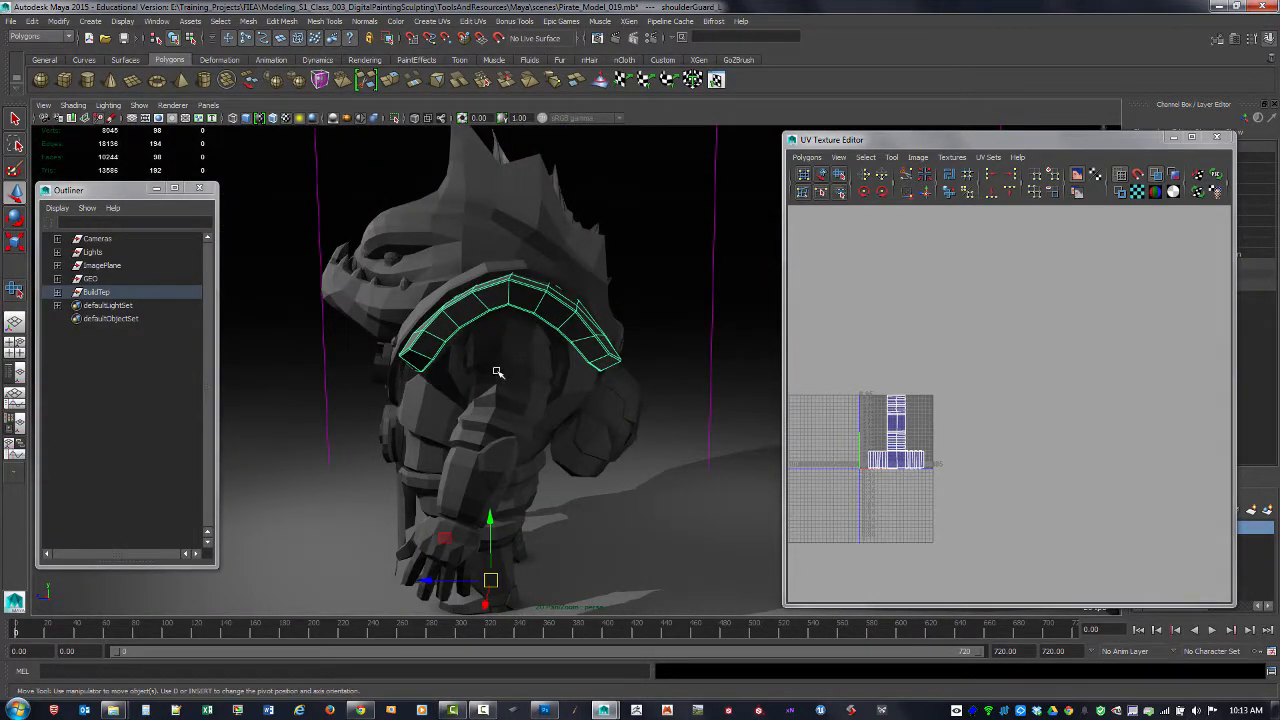
{"action": "left_click_drag", "start_coordinate": [533, 361], "coordinate": [603, 393], "text": "alt"}
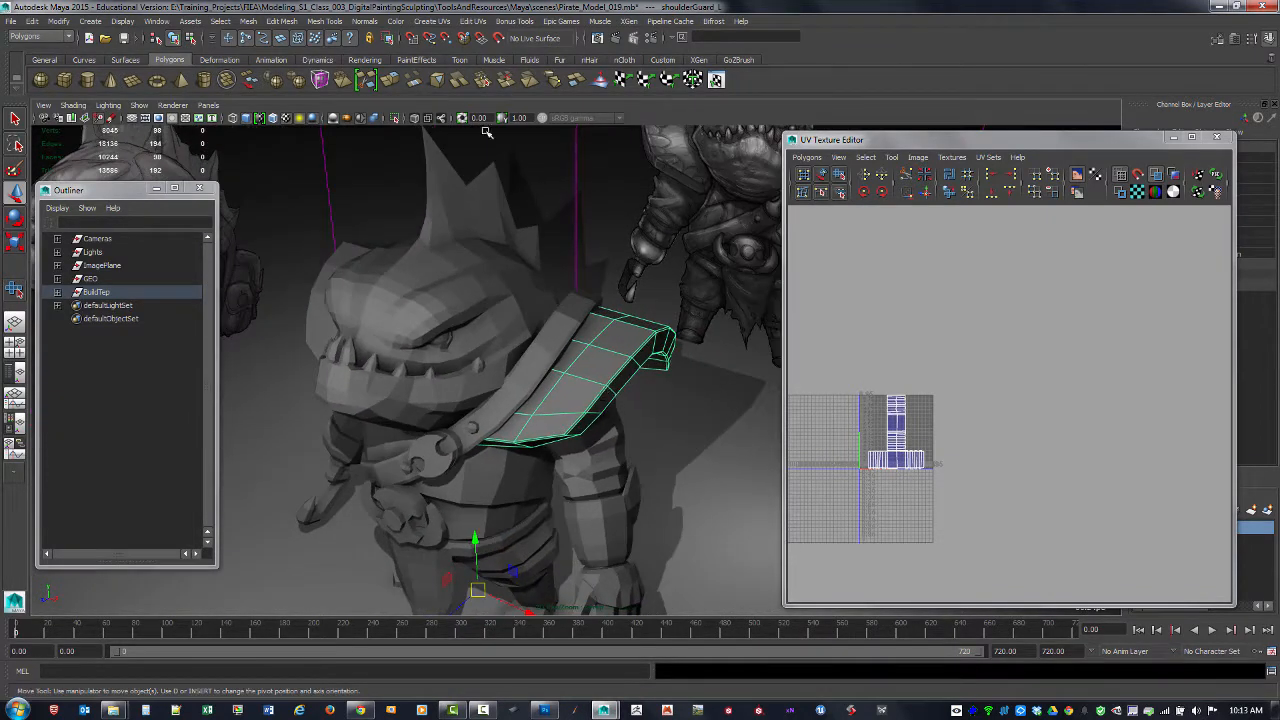
{"action": "left_click", "coordinate": [432, 21]}
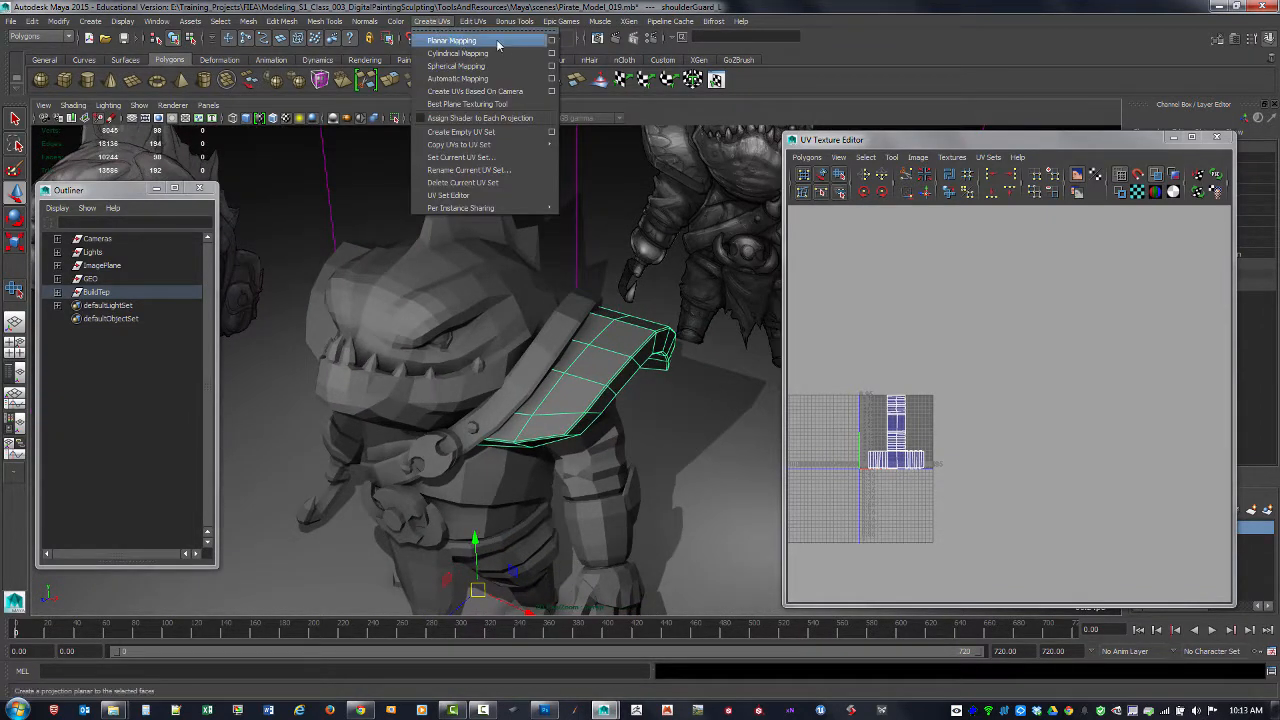
{"action": "left_click", "coordinate": [551, 40]}
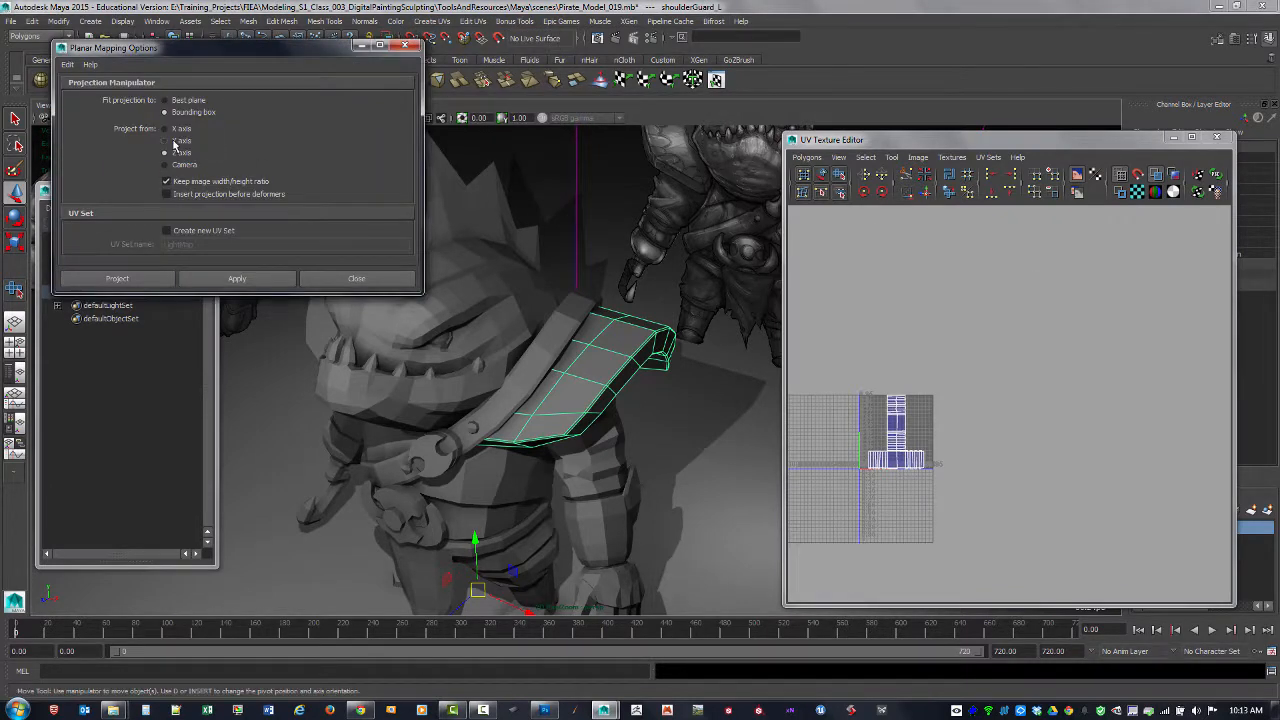
{"action": "middle_click_drag", "start_coordinate": [592, 330], "coordinate": [695, 438], "text": "alt"}
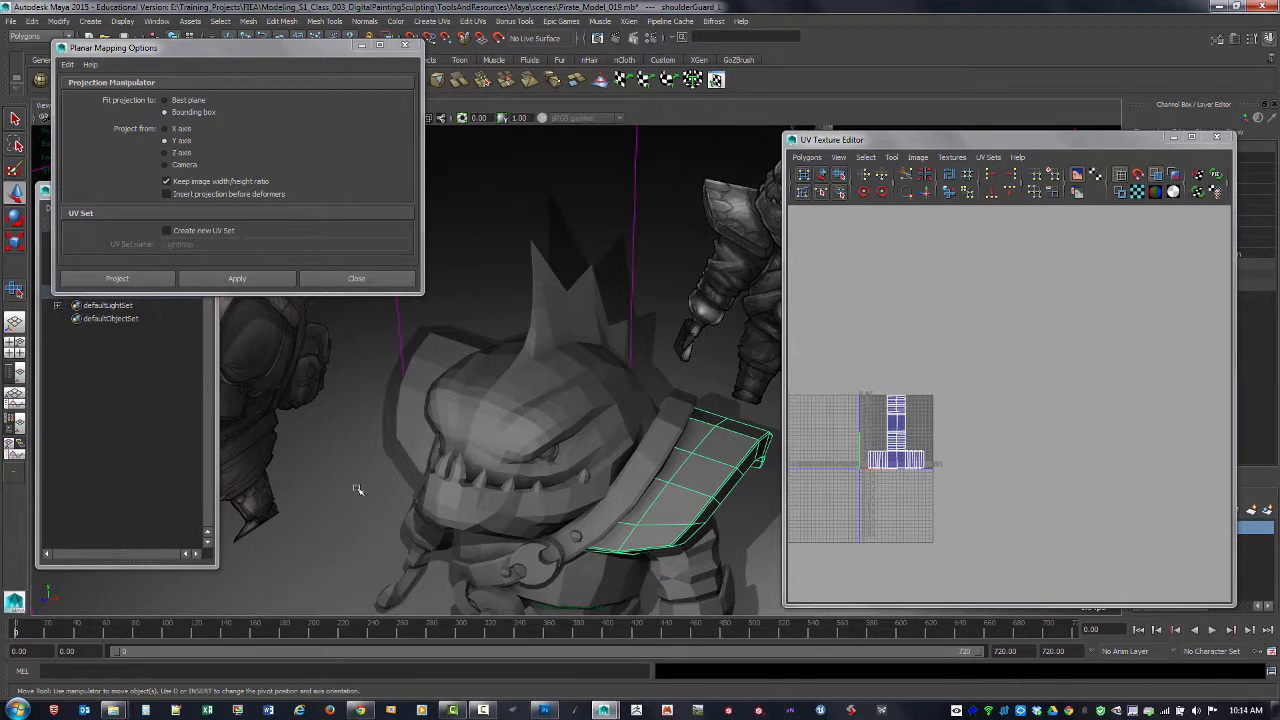
{"action": "left_click_drag", "start_coordinate": [704, 393], "coordinate": [471, 297], "text": "alt"}
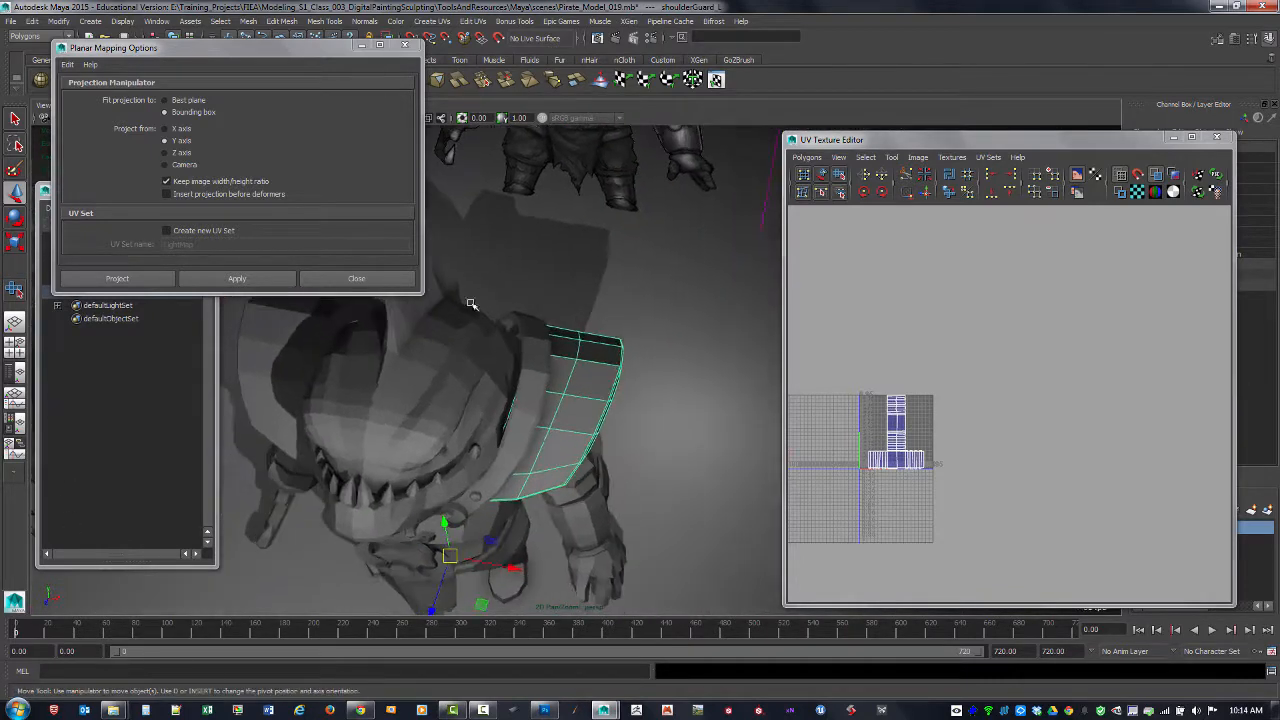
{"action": "left_click", "coordinate": [237, 279]}
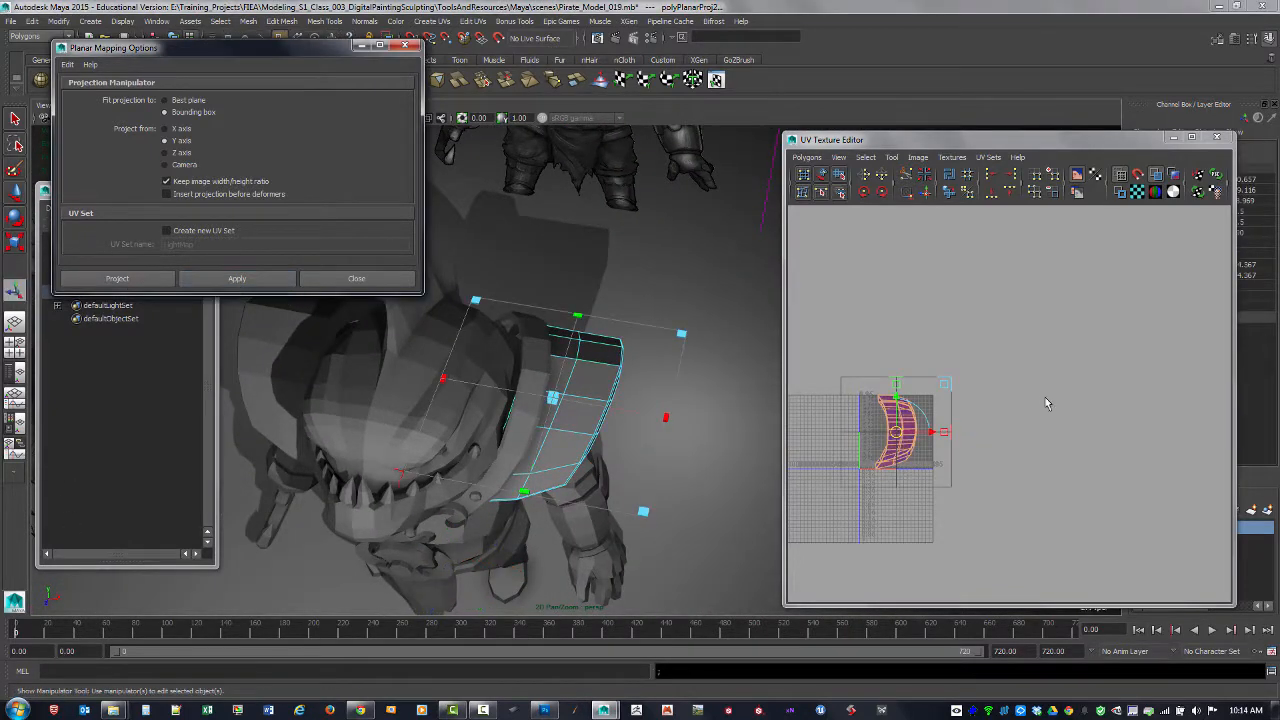
{"action": "left_click", "coordinate": [405, 46]}
- Examine the shoulder guard's projected UVs against its upper surface, rim and underside on the model
{"action": "middle_click_drag", "start_coordinate": [630, 408], "coordinate": [634, 427], "text": "alt"}
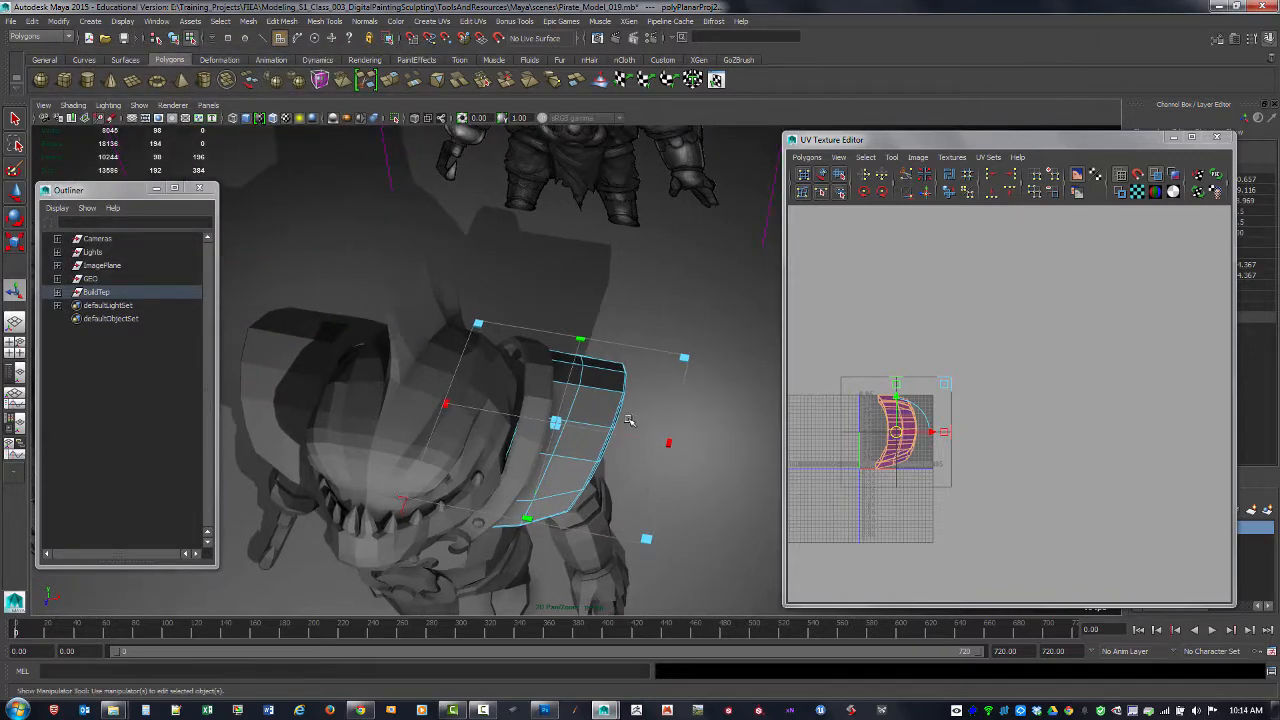
{"action": "right_click_drag", "start_coordinate": [634, 427], "coordinate": [690, 418], "text": "alt"}
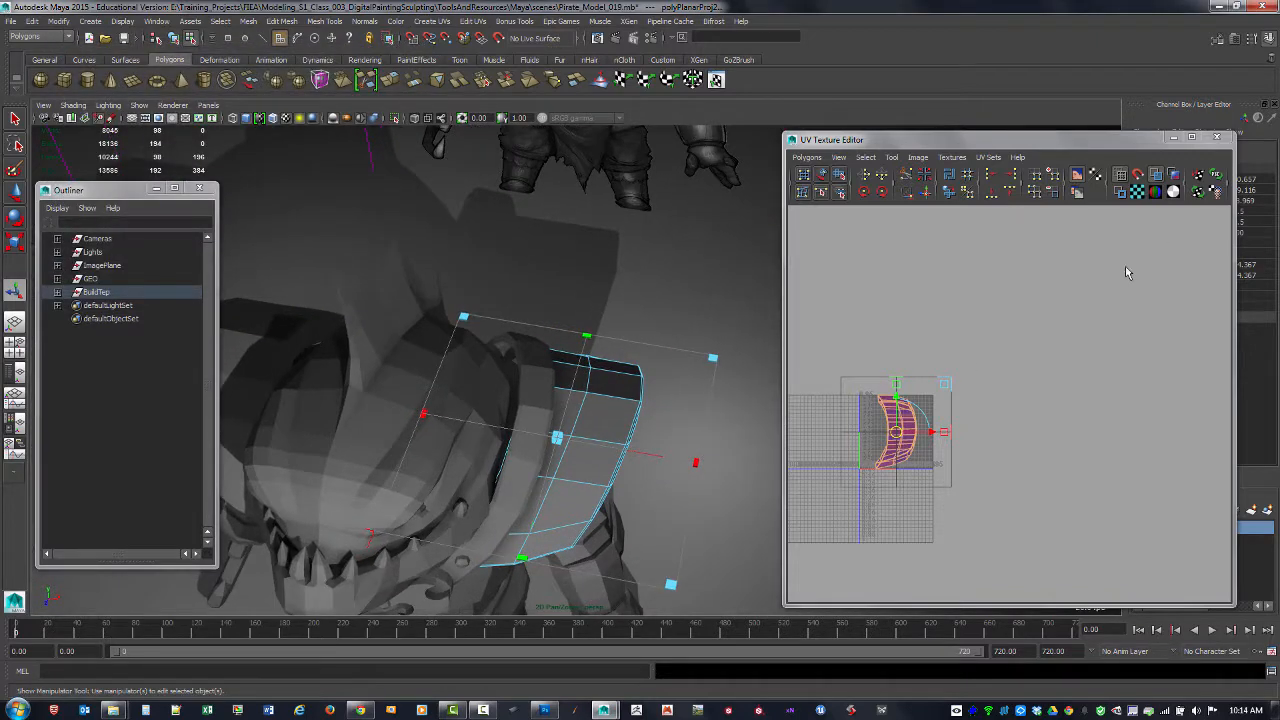
{"action": "left_click", "coordinate": [1124, 195]}
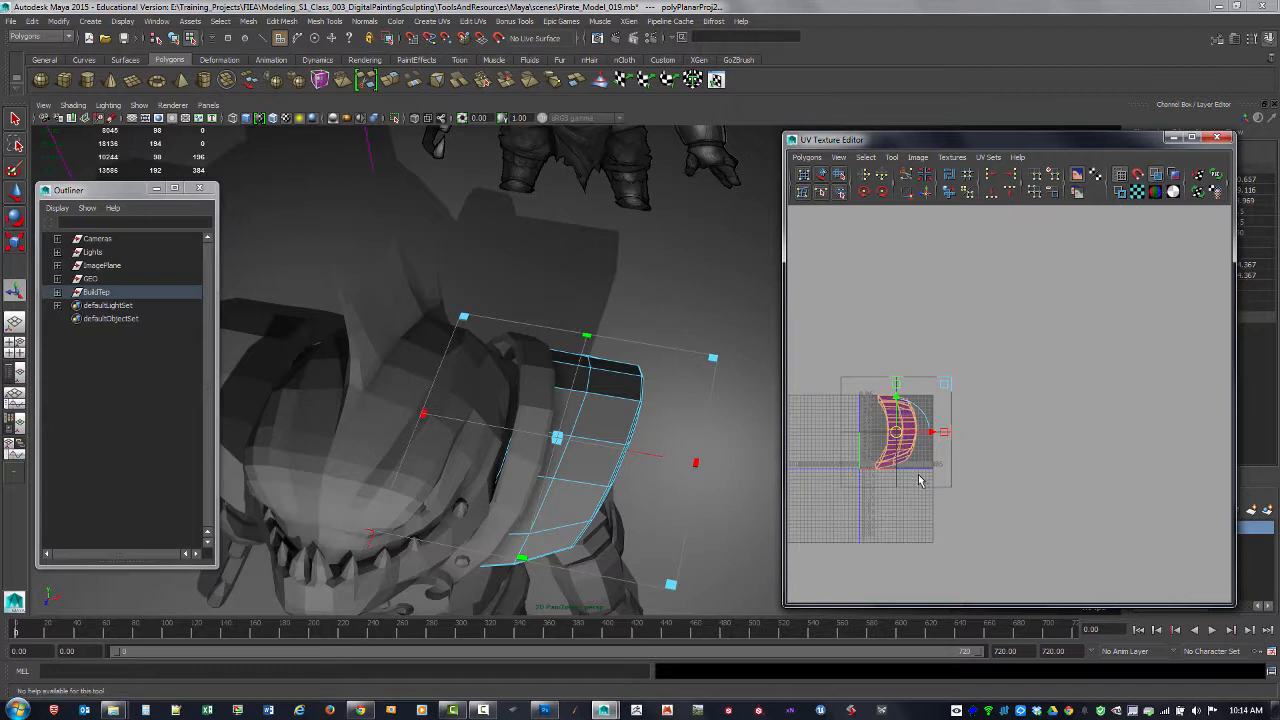
{"action": "middle_click_drag", "start_coordinate": [934, 472], "coordinate": [998, 446], "text": "alt"}
{"action": "right_click_drag", "start_coordinate": [1070, 488], "coordinate": [1180, 535], "text": "alt"}
{"action": "middle_click_drag", "start_coordinate": [1098, 489], "coordinate": [1172, 509], "text": "alt"}
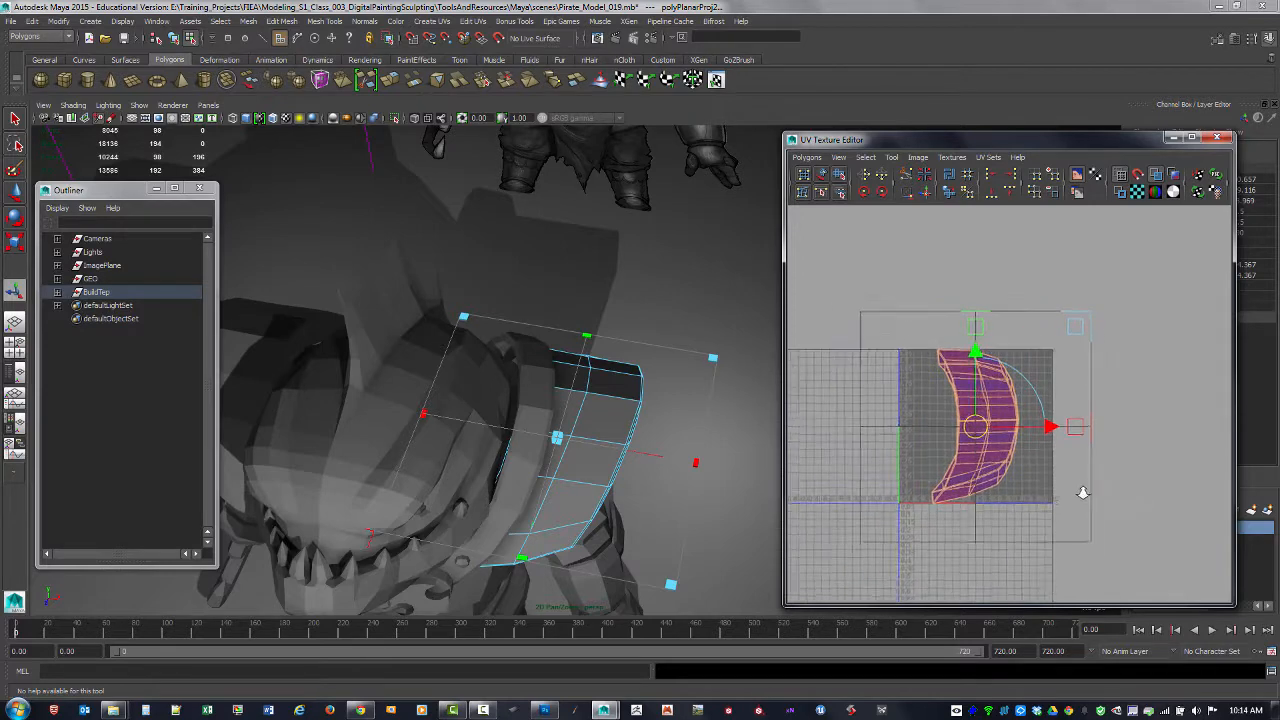
{"action": "right_click_drag", "start_coordinate": [1083, 492], "coordinate": [1103, 496], "text": "alt"}
{"action": "left_click_drag", "start_coordinate": [671, 500], "coordinate": [654, 471], "text": "alt"}
{"action": "middle_click_drag", "start_coordinate": [684, 475], "coordinate": [683, 446], "text": "alt"}
{"action": "left_click_drag", "start_coordinate": [683, 446], "coordinate": [700, 457], "text": "alt"}
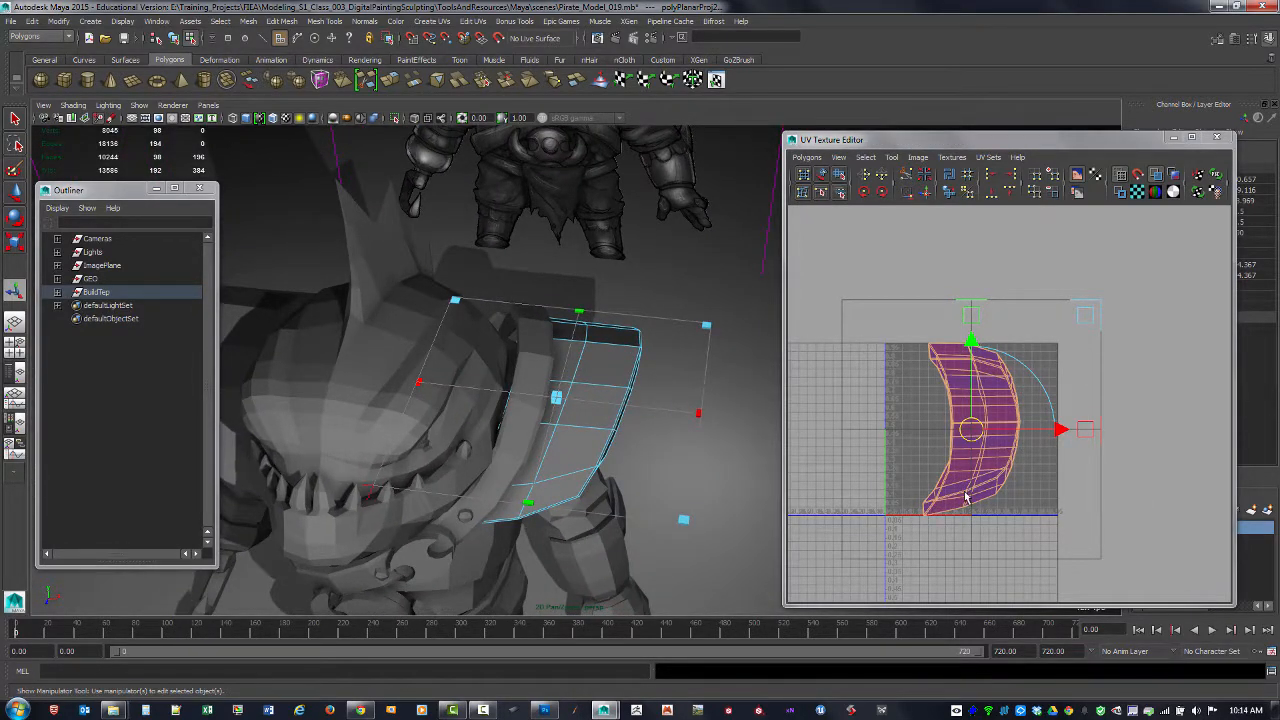
{"action": "left_click_drag", "start_coordinate": [645, 438], "coordinate": [596, 380], "text": "alt"}
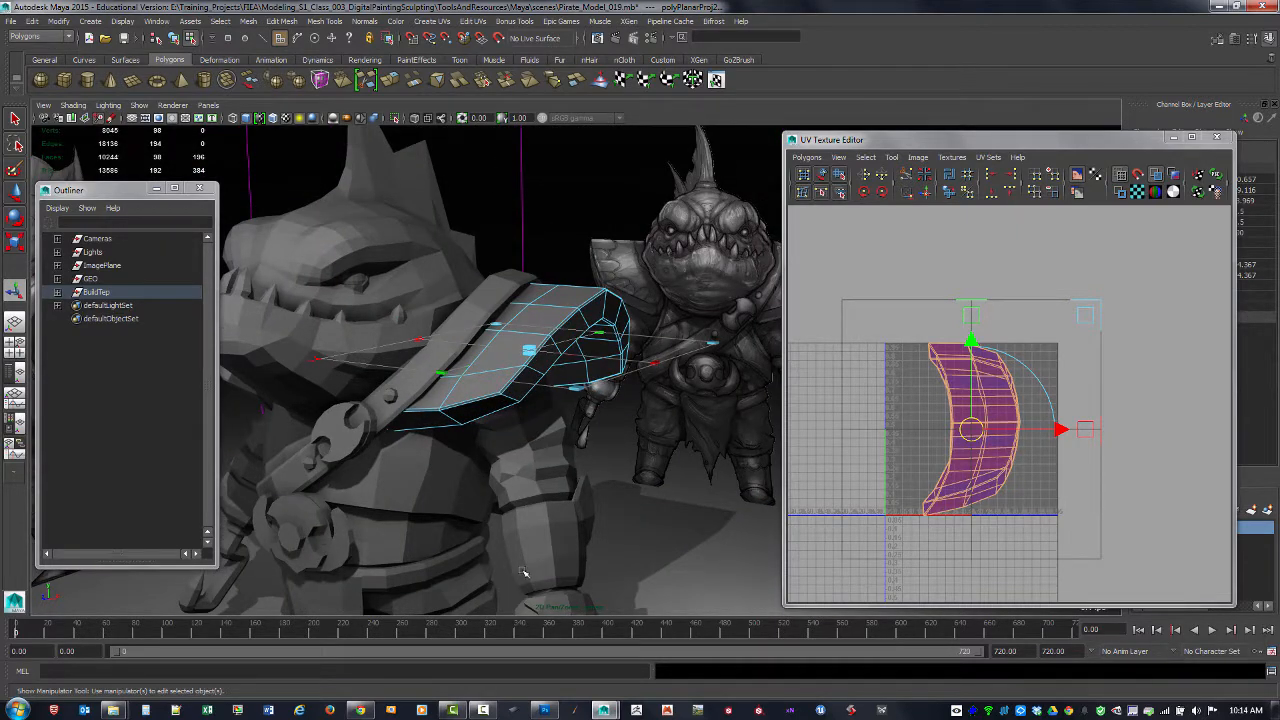
{"action": "left_click_drag", "start_coordinate": [627, 467], "coordinate": [571, 466], "text": "alt"}
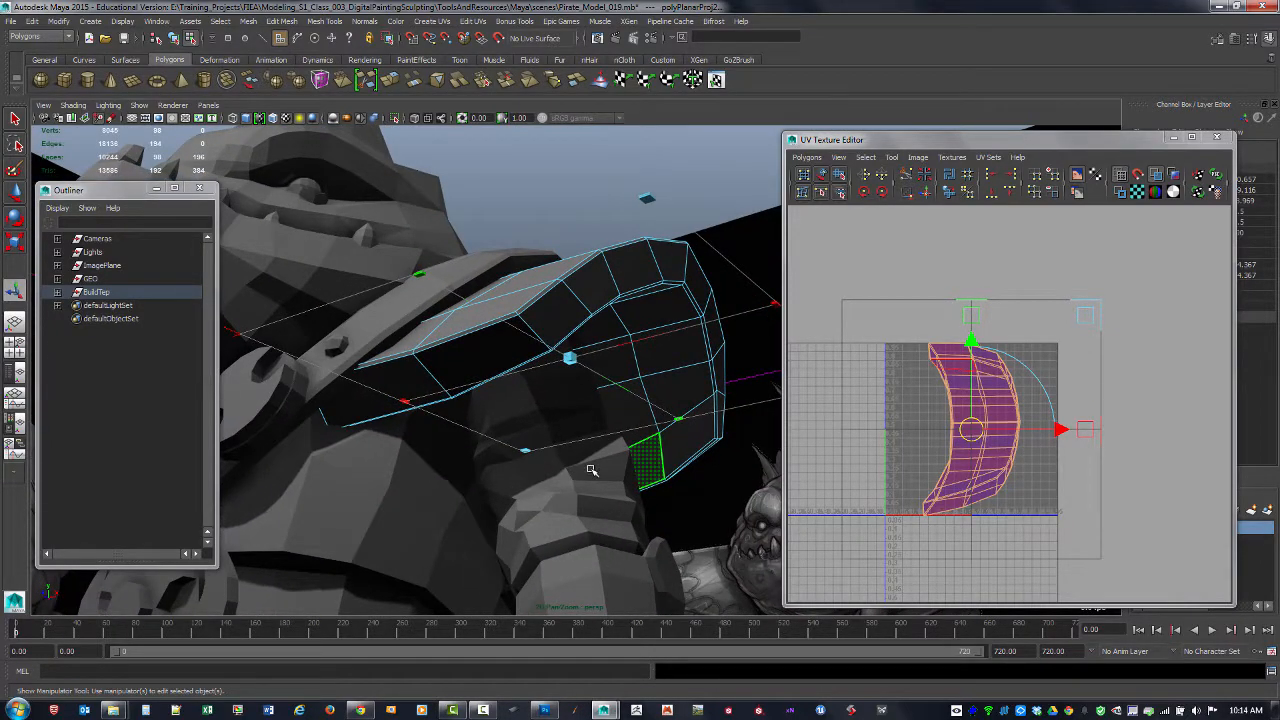
- Return to object selection and isolate the shoulder guard in the perspective view so that its underside is exposed
{"action": "key", "text": "F8"}
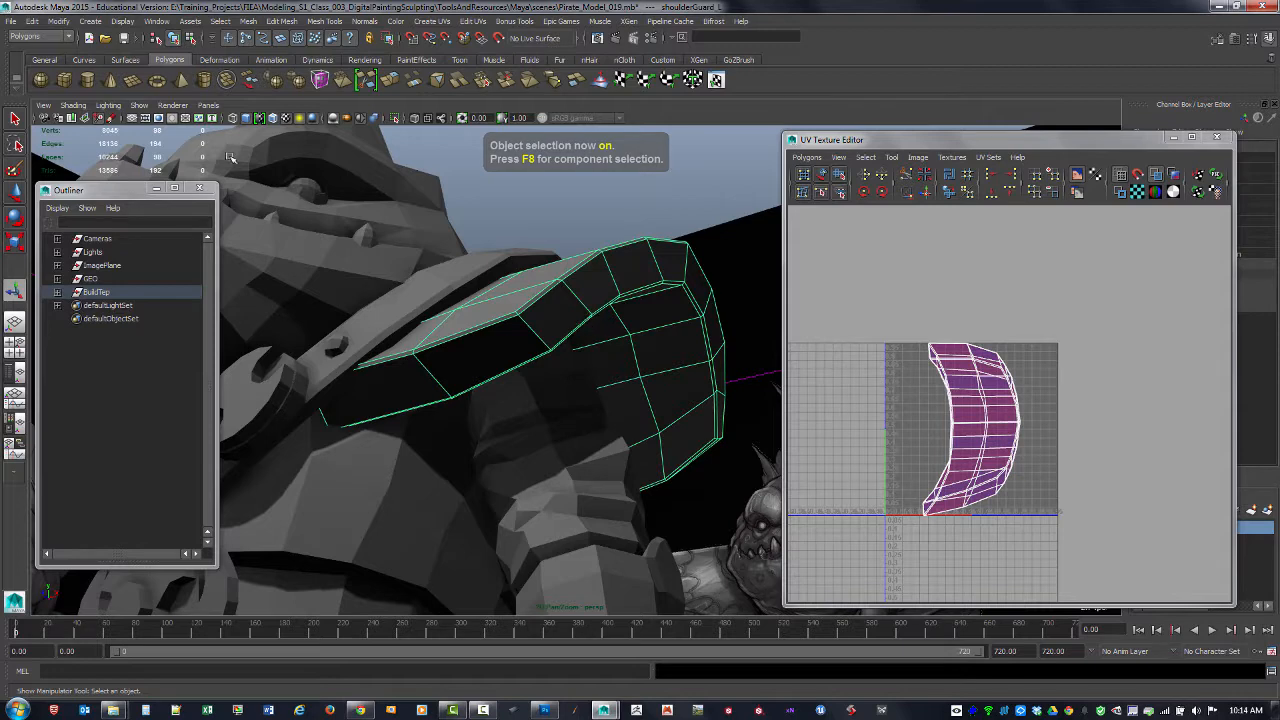
{"action": "left_click", "coordinate": [139, 105]}
{"action": "mouse_move", "coordinate": [159, 126]}
{"action": "left_click", "coordinate": [291, 133]}
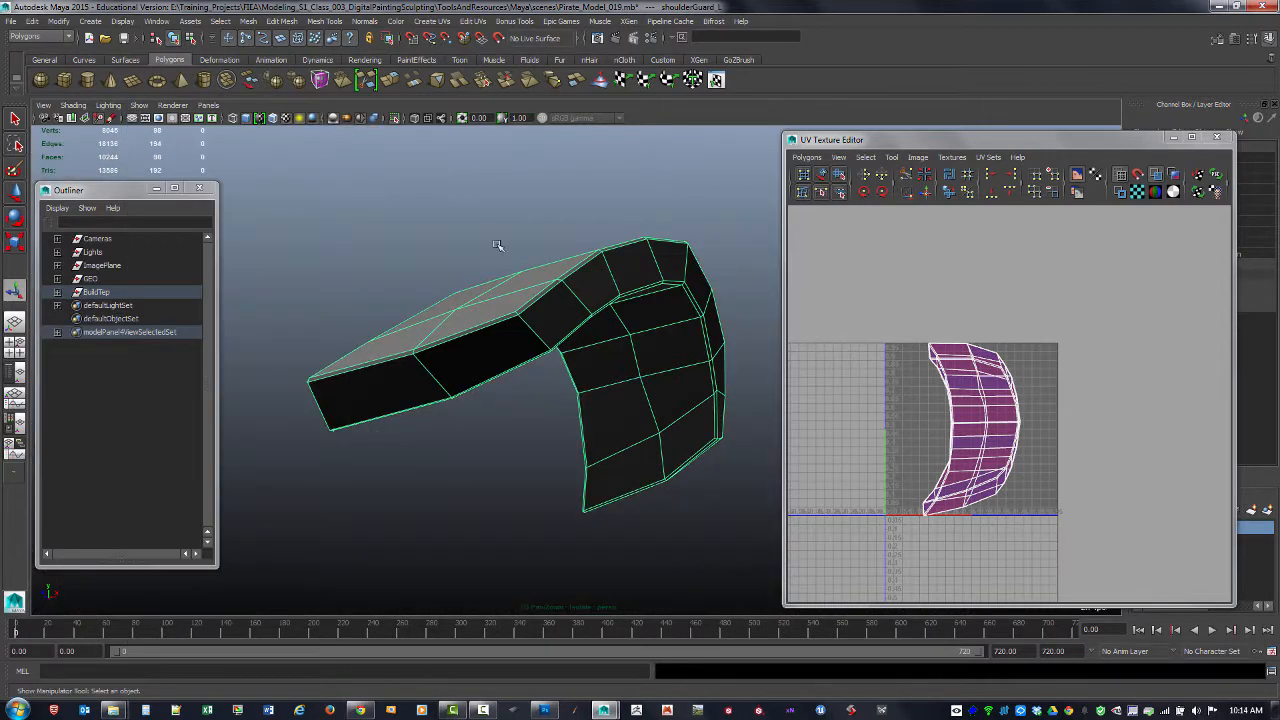
{"action": "left_click_drag", "start_coordinate": [500, 249], "coordinate": [514, 306], "text": "alt"}
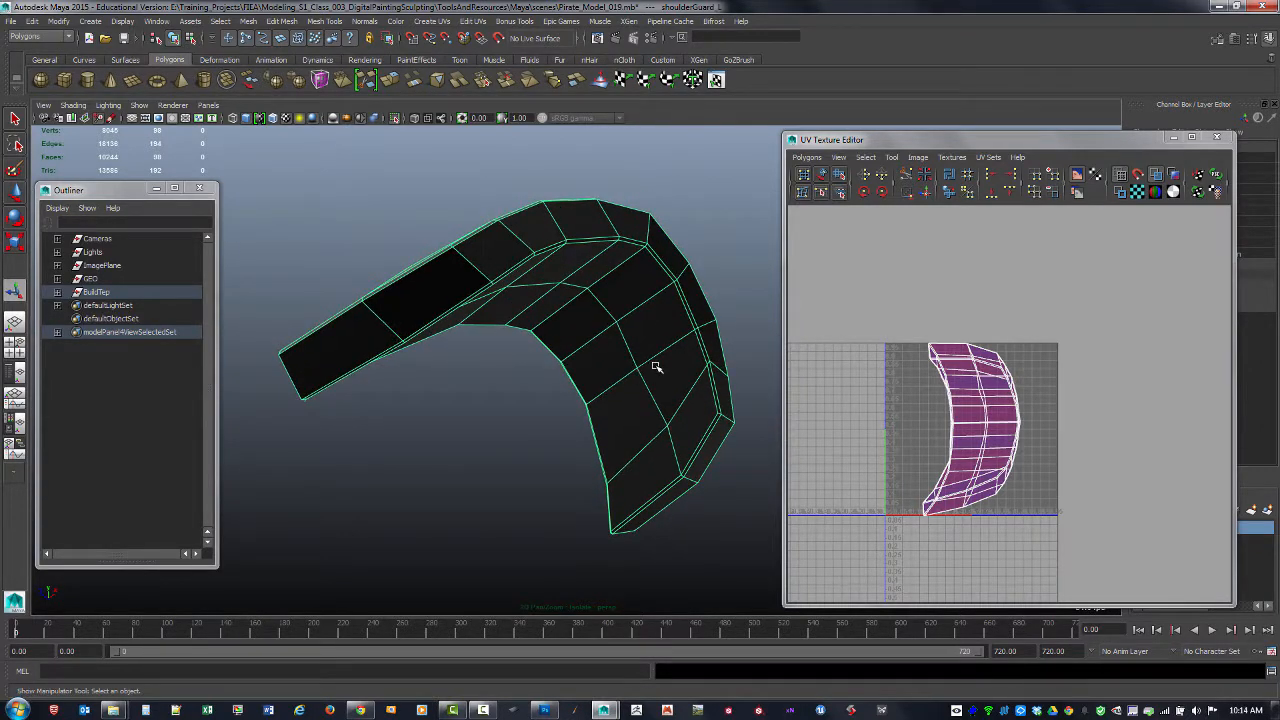
- Select the edge loops bordering the shoulder guard's inner face as the UV seam
{"action": "key", "text": "F10"}
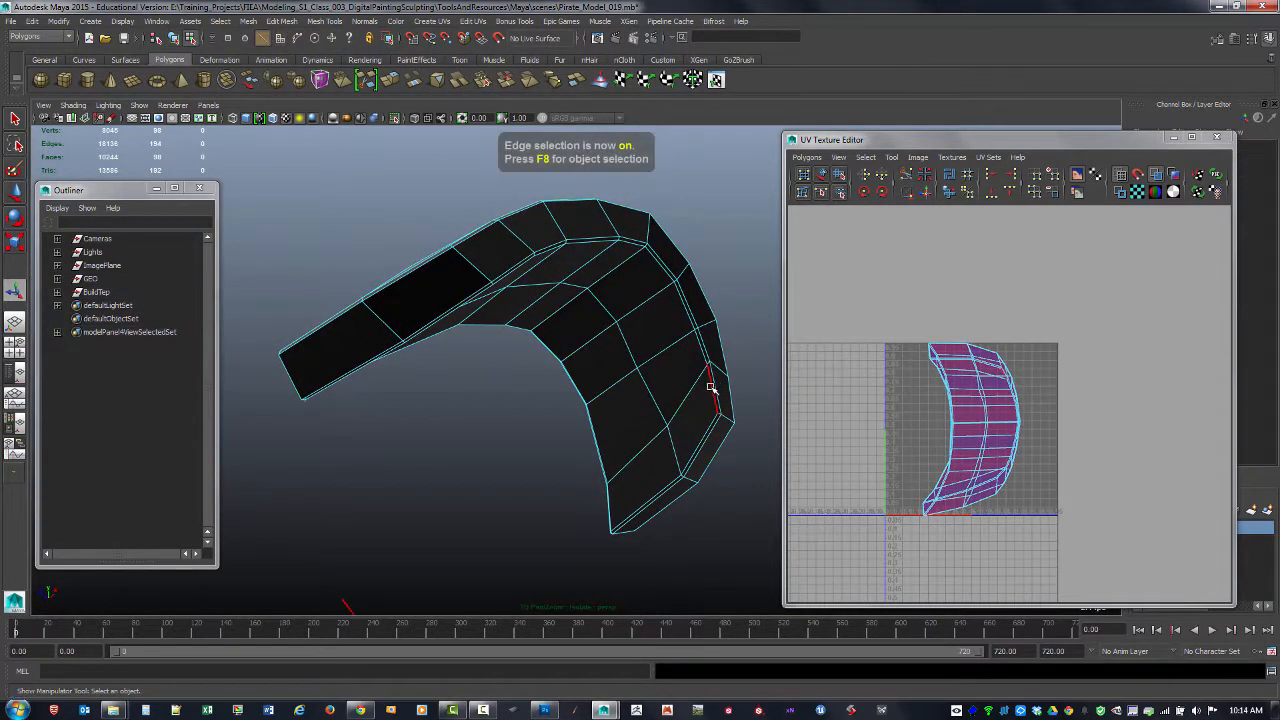
{"action": "right_click", "coordinate": [710, 387]}
{"action": "right_click_drag", "start_coordinate": [710, 387], "coordinate": [711, 358]}
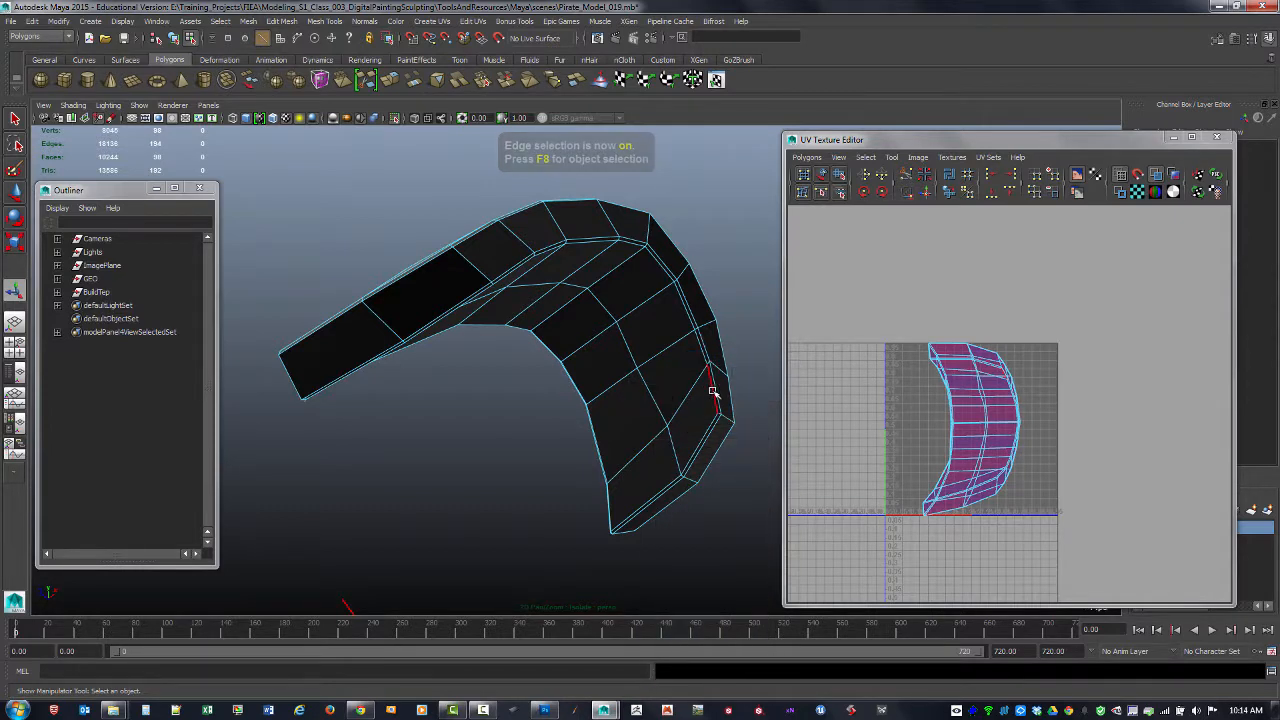
{"action": "double_click", "coordinate": [711, 388]}
{"action": "left_click_drag", "start_coordinate": [703, 387], "coordinate": [452, 348], "text": "alt"}
{"action": "right_click_drag", "start_coordinate": [452, 348], "coordinate": [546, 451], "text": "alt"}
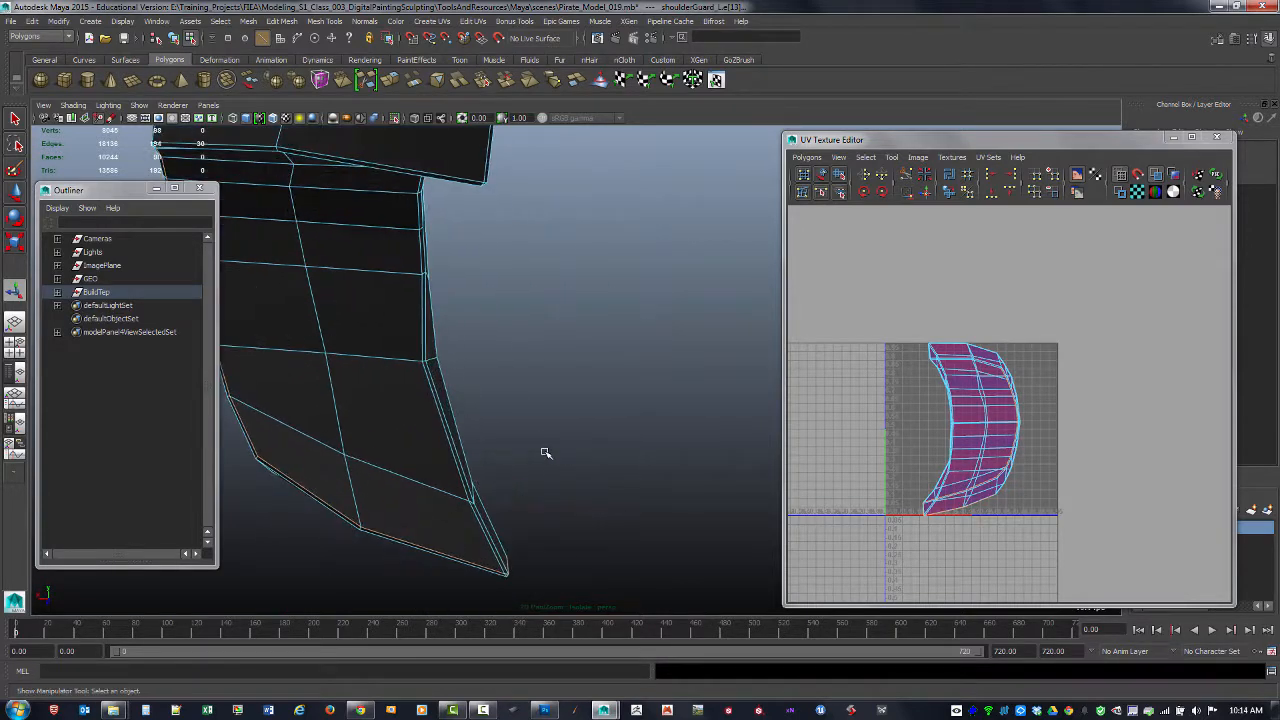
{"action": "double_click", "coordinate": [445, 432], "text": "shift"}
{"action": "left_click_drag", "start_coordinate": [475, 470], "coordinate": [500, 355], "text": "alt"}
{"action": "middle_click_drag", "start_coordinate": [500, 355], "coordinate": [511, 506], "text": "alt"}
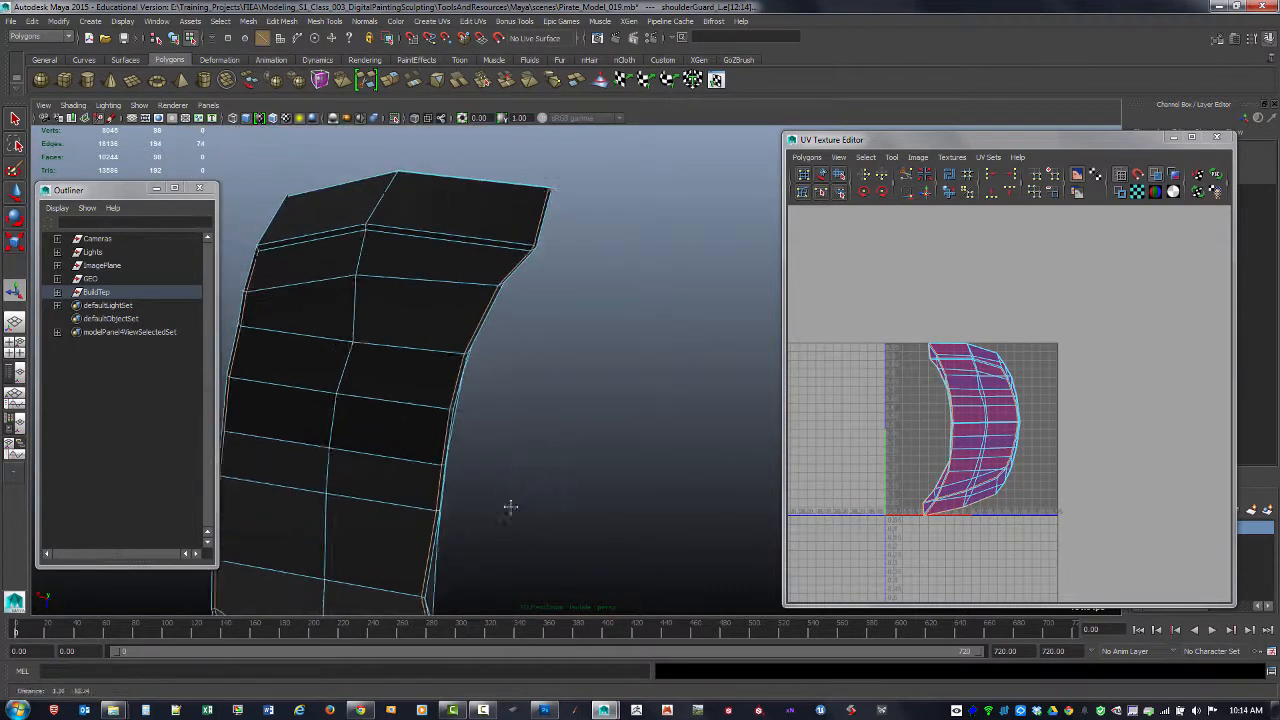
{"action": "left_click_drag", "start_coordinate": [511, 506], "coordinate": [536, 430], "text": "alt"}
{"action": "left_click_drag", "start_coordinate": [549, 284], "coordinate": [440, 368], "text": "alt"}
{"action": "double_click", "coordinate": [516, 242], "text": "shift"}
- Switch to wireframe display and deselect the stray edges outside the inner-face seam along the rim and at the ends
{"action": "key", "text": "4"}
{"action": "left_click_drag", "start_coordinate": [311, 320], "coordinate": [411, 386]}
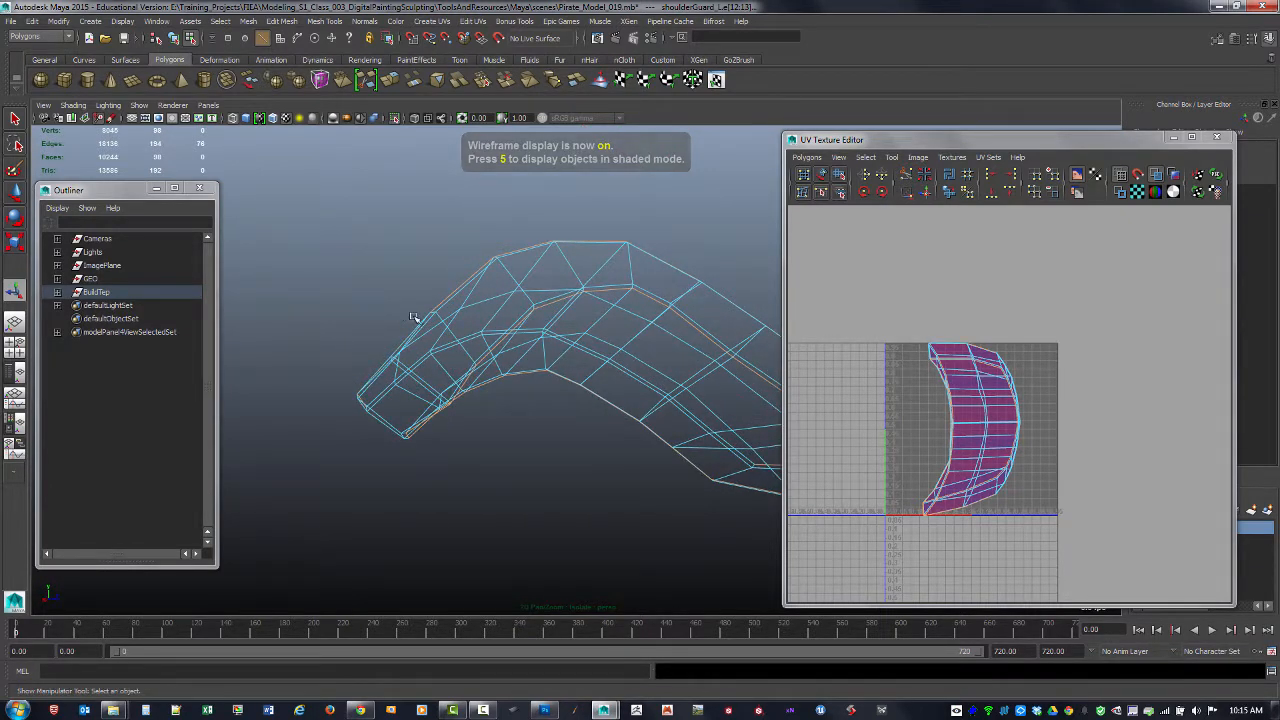
{"action": "left_click_drag", "start_coordinate": [396, 315], "coordinate": [385, 269], "text": "alt"}
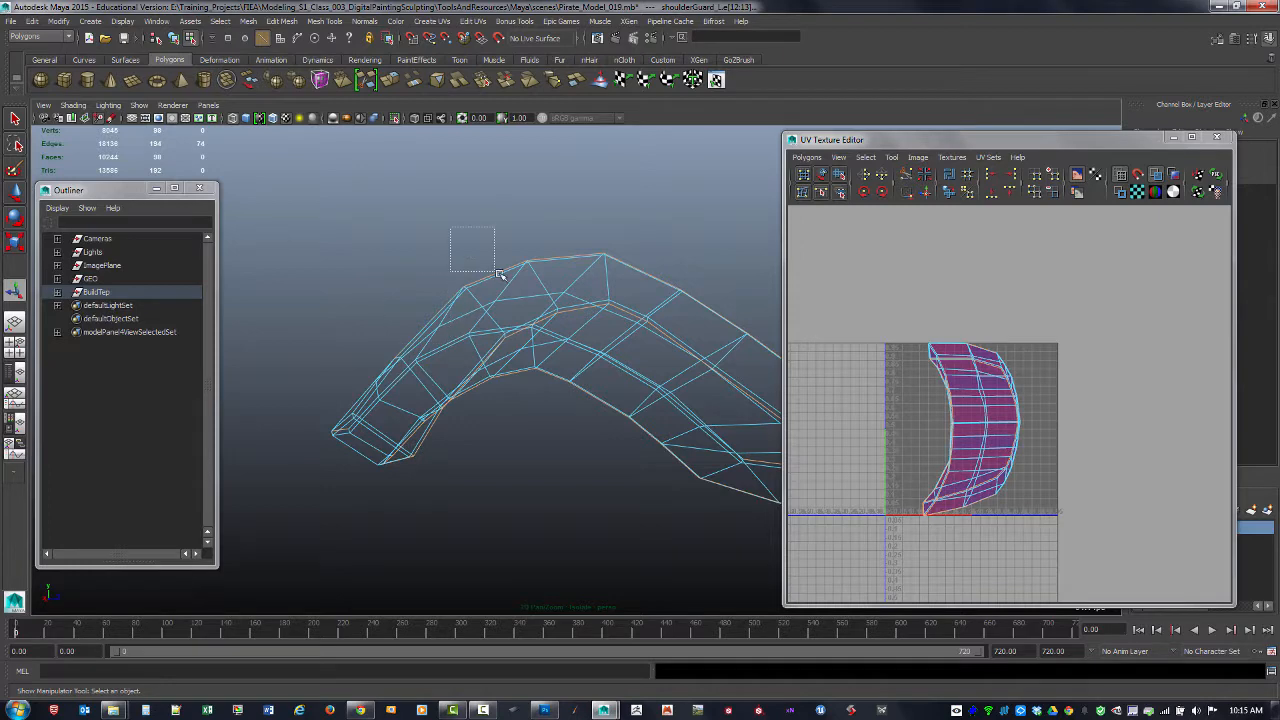
{"action": "left_click_drag", "start_coordinate": [528, 228], "coordinate": [648, 274], "text": "ctrl"}
{"action": "left_click_drag", "start_coordinate": [395, 245], "coordinate": [612, 302], "text": "alt"}
{"action": "left_click_drag", "start_coordinate": [691, 323], "coordinate": [697, 433], "text": "alt"}
{"action": "left_click_drag", "start_coordinate": [697, 433], "coordinate": [637, 403], "text": "alt"}
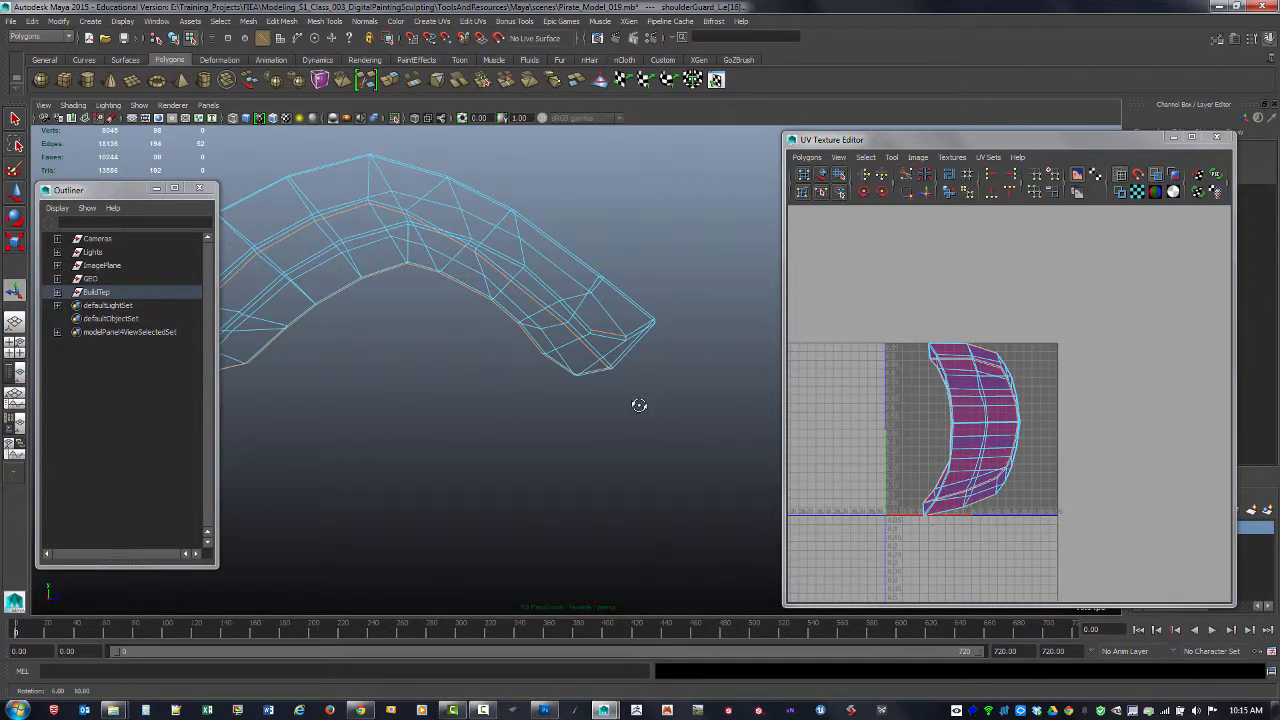
{"action": "mouse_move", "coordinate": [611, 309]}
{"action": "left_mouse_down", "text": "ctrl"}
{"action": "mouse_move", "coordinate": [627, 340]}
{"action": "mouse_move", "coordinate": [669, 357]}
{"action": "mouse_move", "coordinate": [649, 369]}
{"action": "mouse_move", "coordinate": [666, 317]}
{"action": "mouse_move", "coordinate": [686, 340]}
{"action": "mouse_move", "coordinate": [622, 368]}
{"action": "left_mouse_up", "text": "ctrl"}
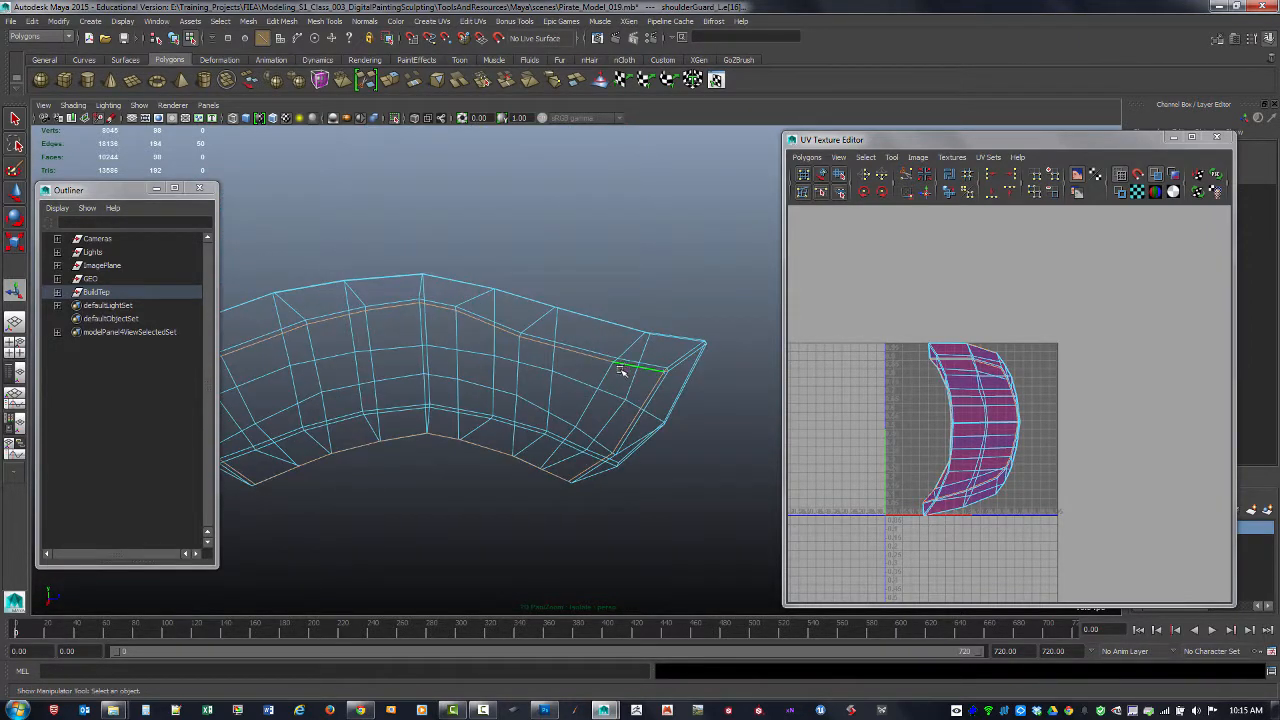
- Return to shaded display and check and correct the seam edges at the shoulder guard's end corners
{"action": "key", "text": "5"}
{"action": "mouse_move", "coordinate": [491, 386]}
{"action": "left_mouse_down", "text": "alt"}
{"action": "mouse_move", "coordinate": [503, 326]}
{"action": "mouse_move", "coordinate": [555, 332]}
{"action": "left_mouse_up", "text": "alt"}
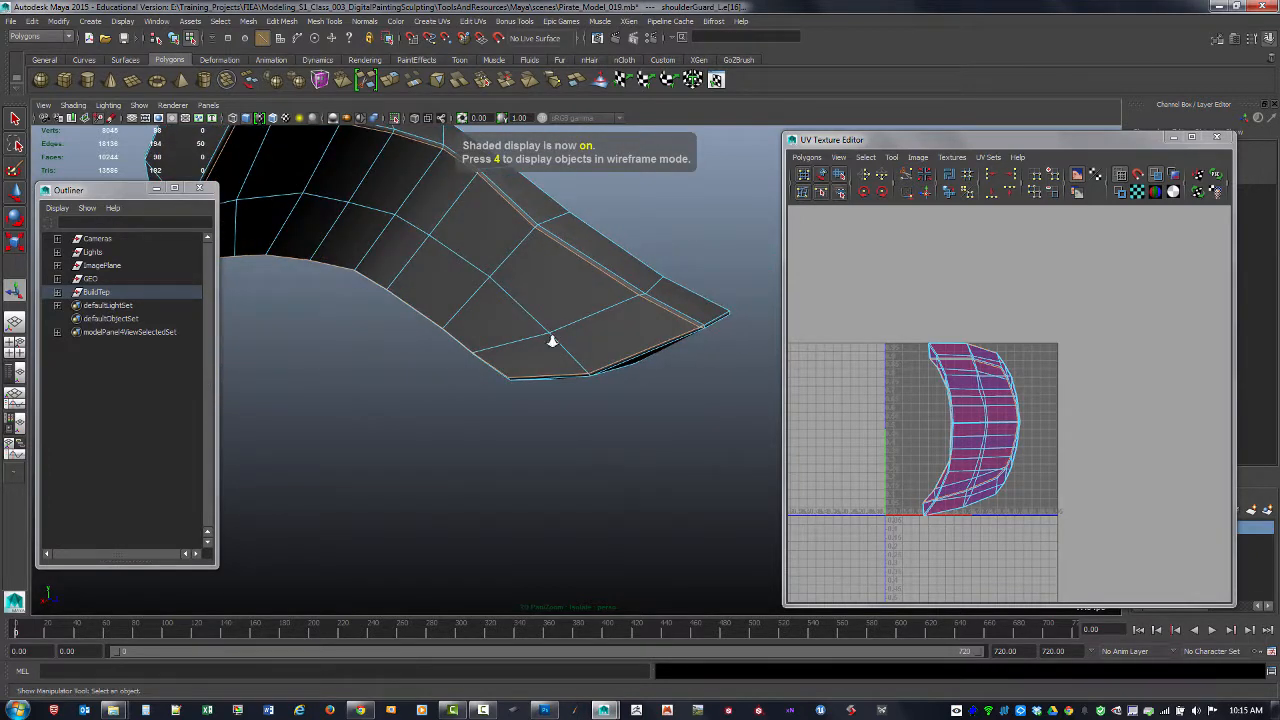
{"action": "right_click_drag", "start_coordinate": [552, 341], "coordinate": [689, 391], "text": "alt"}
{"action": "middle_click_drag", "start_coordinate": [618, 349], "coordinate": [440, 340], "text": "alt"}
{"action": "left_click_drag", "start_coordinate": [440, 340], "coordinate": [560, 209], "text": "alt"}
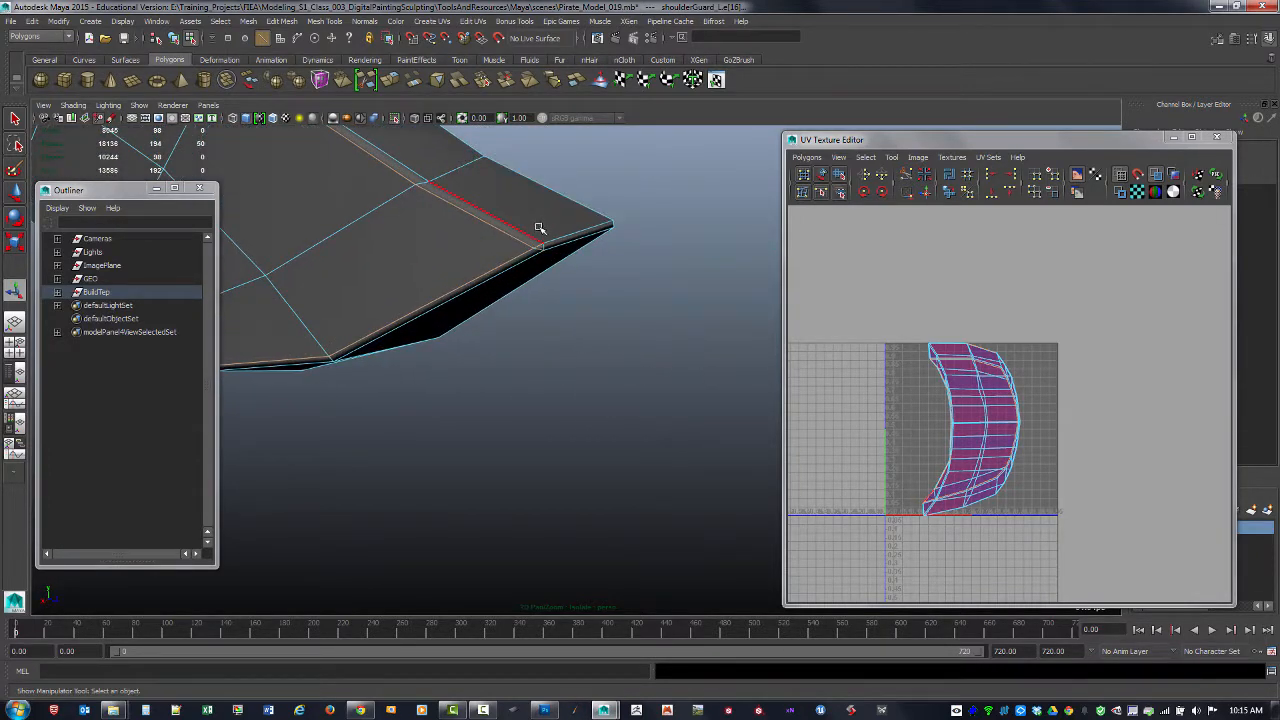
{"action": "left_click_drag", "start_coordinate": [551, 258], "coordinate": [635, 400], "text": "alt"}
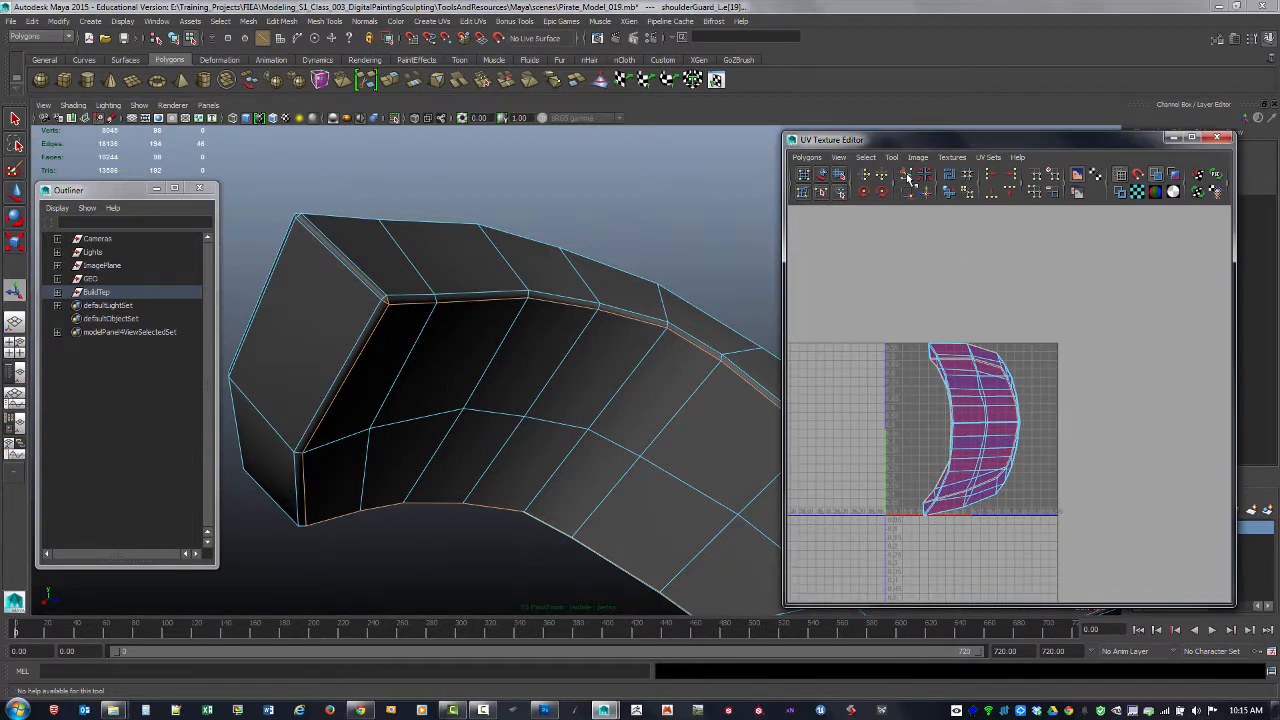
- Cut the UVs along the selected seam with texture borders displayed, and move the outer shell to the right of the texture square
{"action": "left_click", "coordinate": [1124, 193]}
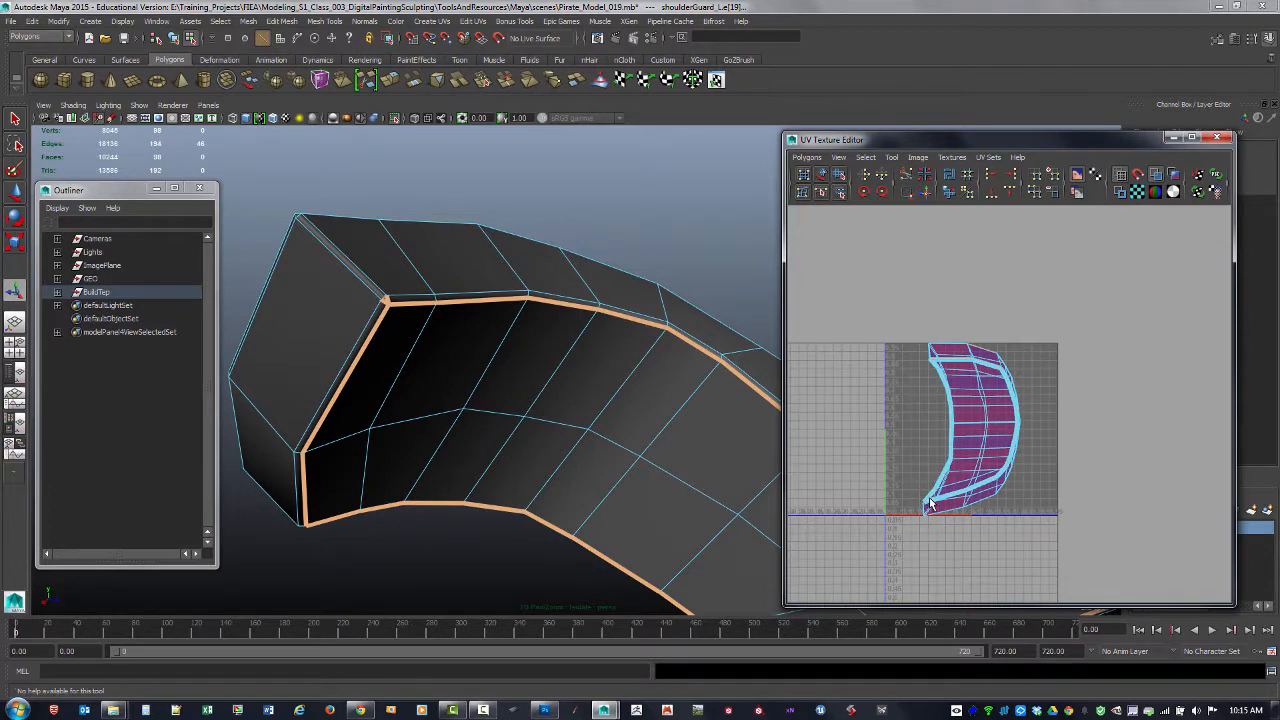
{"action": "left_click", "coordinate": [823, 176]}
{"action": "left_click_drag", "start_coordinate": [981, 403], "coordinate": [1131, 388]}
{"action": "middle_click_drag", "start_coordinate": [1035, 369], "coordinate": [1044, 291], "text": "alt"}
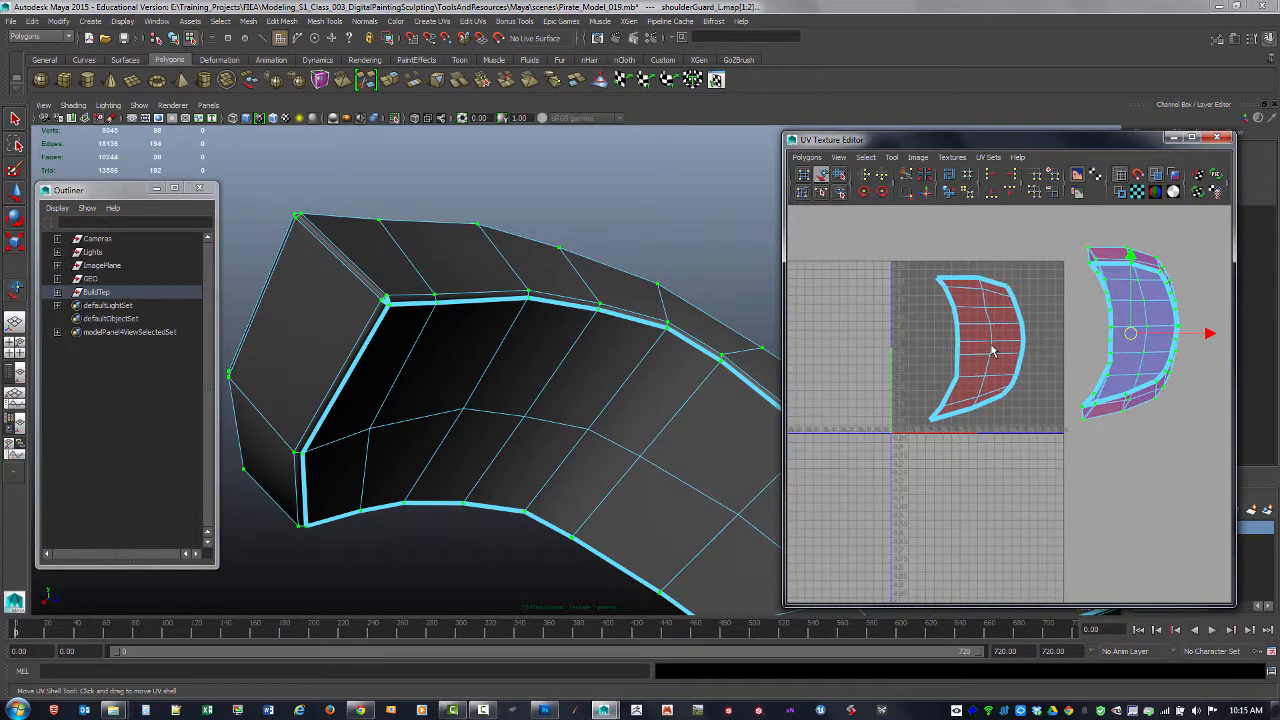
- Move the inner face's UV shell out to the left of the 0–1 texture square and leave the Move UV Shell tool
{"action": "left_click_drag", "start_coordinate": [992, 342], "coordinate": [927, 352]}
{"action": "middle_click_drag", "start_coordinate": [972, 346], "coordinate": [1063, 346], "text": "alt"}
{"action": "left_click_drag", "start_coordinate": [1046, 348], "coordinate": [958, 346]}
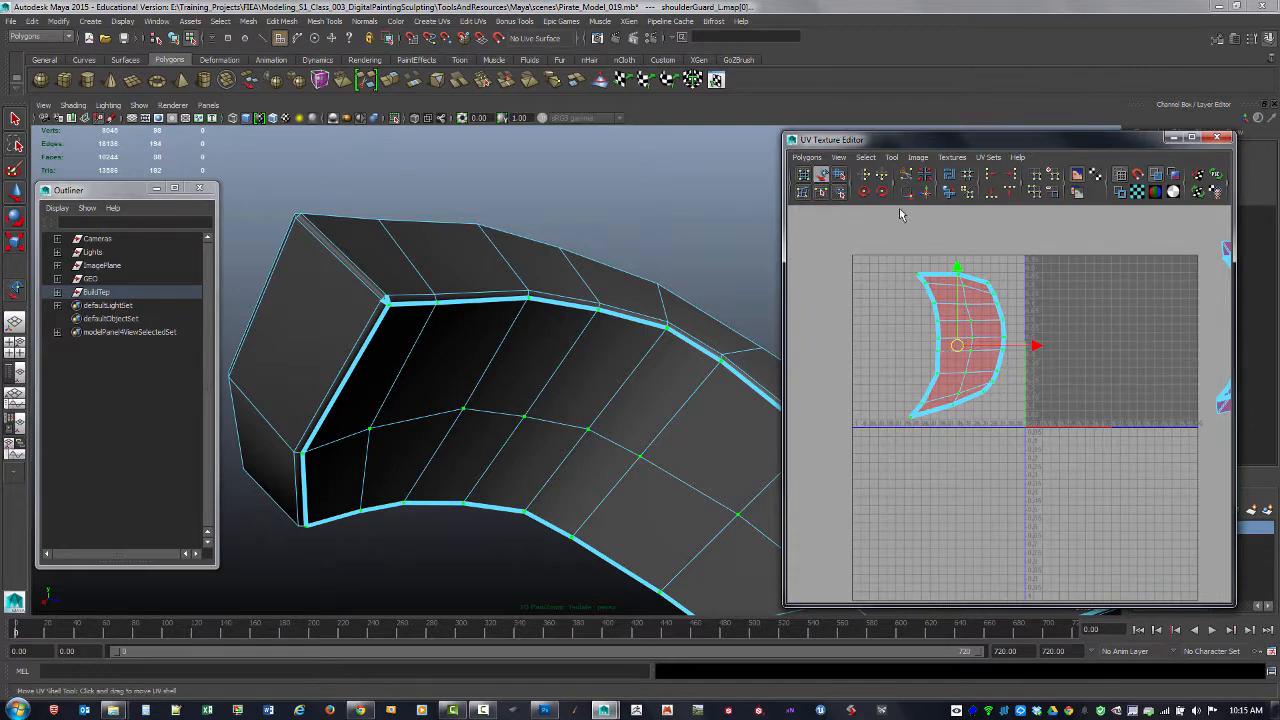
{"action": "left_click", "coordinate": [832, 187]}
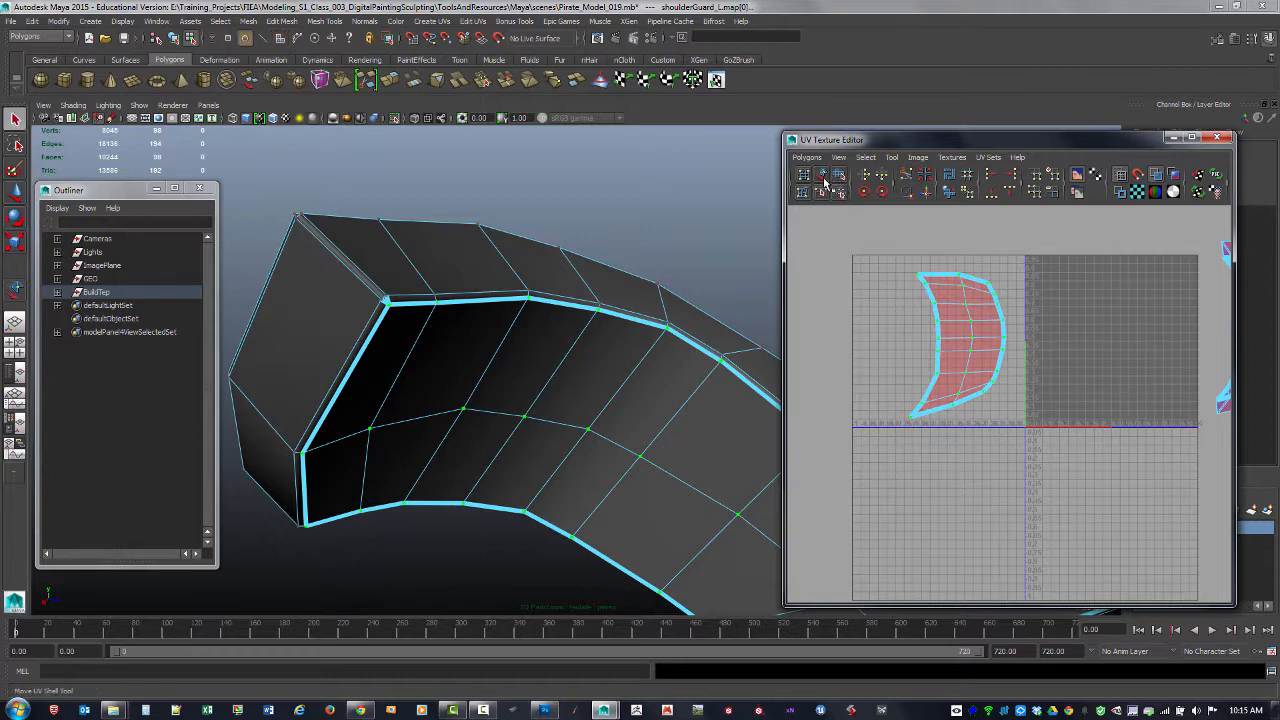
- Flip the inner face's UV shell horizontally so its orientation is reversed
{"action": "left_click", "coordinate": [14, 170]}
{"action": "left_click", "coordinate": [866, 178]}
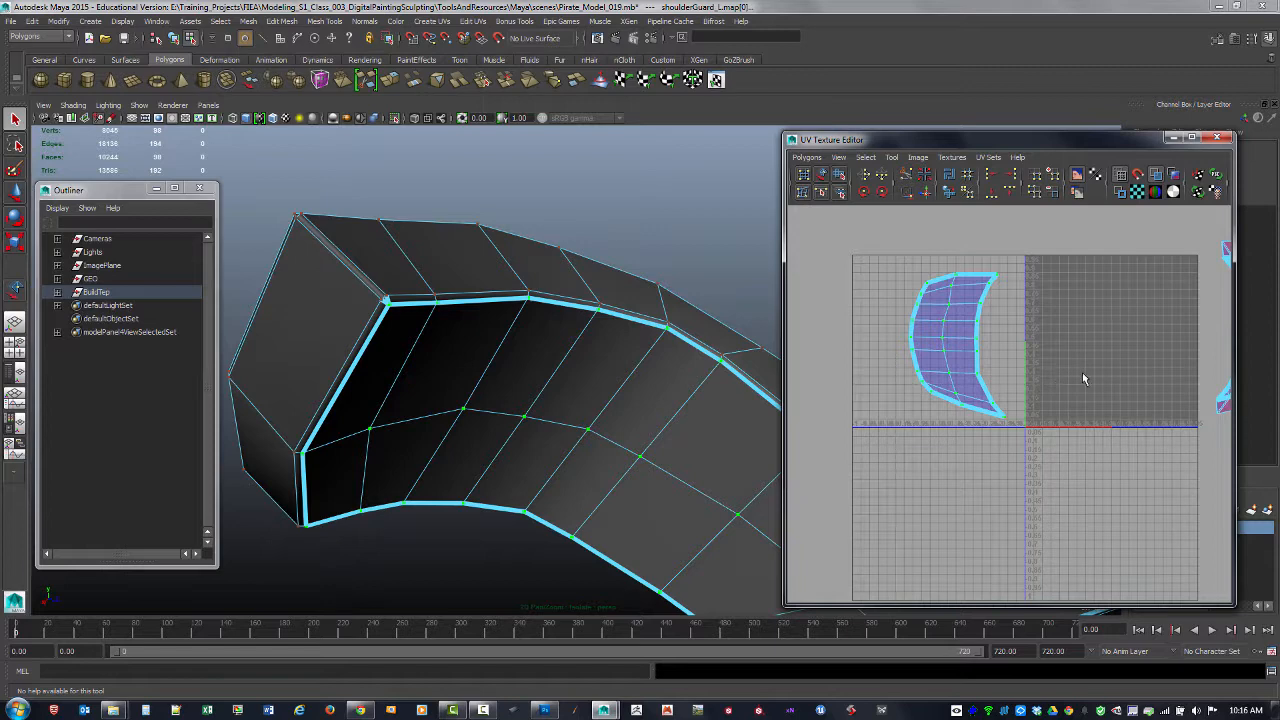
{"action": "right_click_drag", "start_coordinate": [1082, 372], "coordinate": [1050, 352], "text": "alt"}
{"action": "middle_click_drag", "start_coordinate": [1050, 352], "coordinate": [984, 343], "text": "alt"}
- Inspect the outer UV shell and the texture borders around the shoulder guard's end corner for stray cuts
{"action": "middle_click_drag", "start_coordinate": [539, 358], "coordinate": [520, 308], "text": "alt"}
{"action": "left_click_drag", "start_coordinate": [520, 308], "coordinate": [488, 338], "text": "alt"}
{"action": "middle_click_drag", "start_coordinate": [830, 372], "coordinate": [818, 388], "text": "alt"}
{"action": "middle_click_drag", "start_coordinate": [997, 377], "coordinate": [962, 391], "text": "alt"}
{"action": "right_click_drag", "start_coordinate": [962, 397], "coordinate": [1157, 491], "text": "alt"}
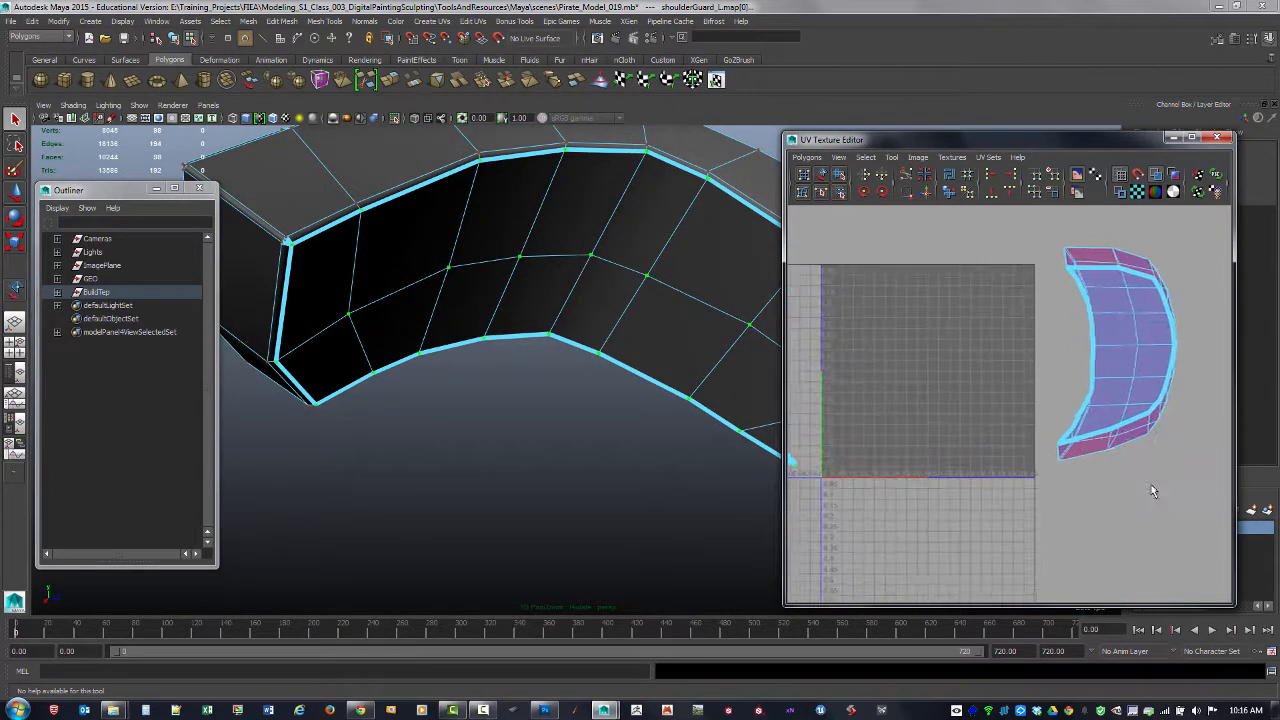
{"action": "middle_click_drag", "start_coordinate": [1109, 463], "coordinate": [1020, 470], "text": "alt"}
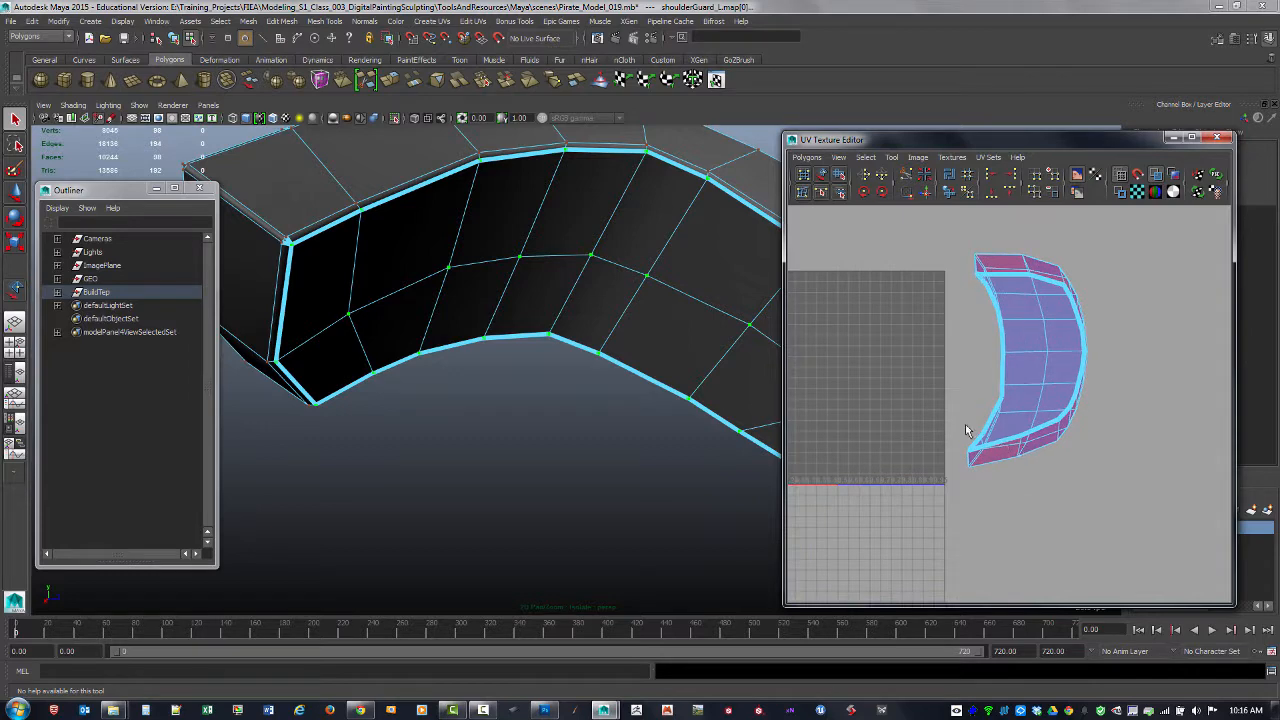
{"action": "left_click_drag", "start_coordinate": [456, 307], "coordinate": [531, 347], "text": "alt"}
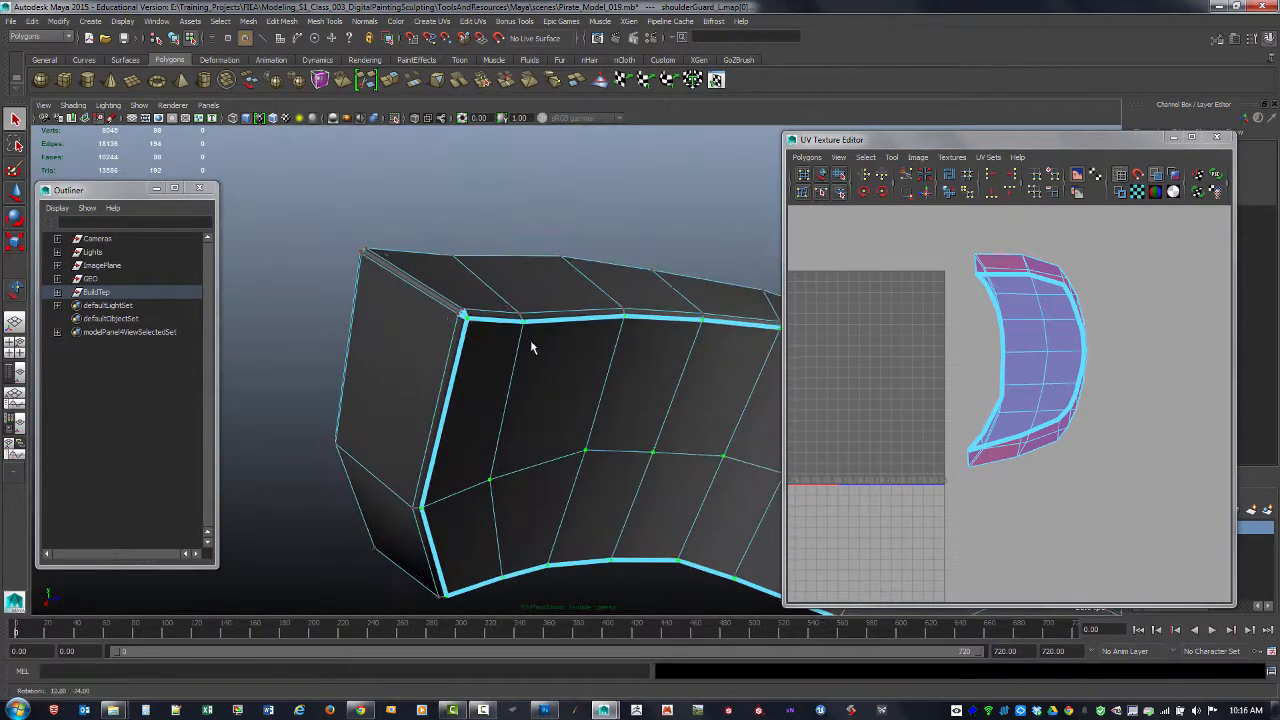
{"action": "right_click_drag", "start_coordinate": [531, 347], "coordinate": [649, 417], "text": "alt"}
{"action": "middle_click_drag", "start_coordinate": [560, 350], "coordinate": [663, 374], "text": "alt"}
{"action": "right_click_drag", "start_coordinate": [537, 329], "coordinate": [571, 346], "text": "alt"}
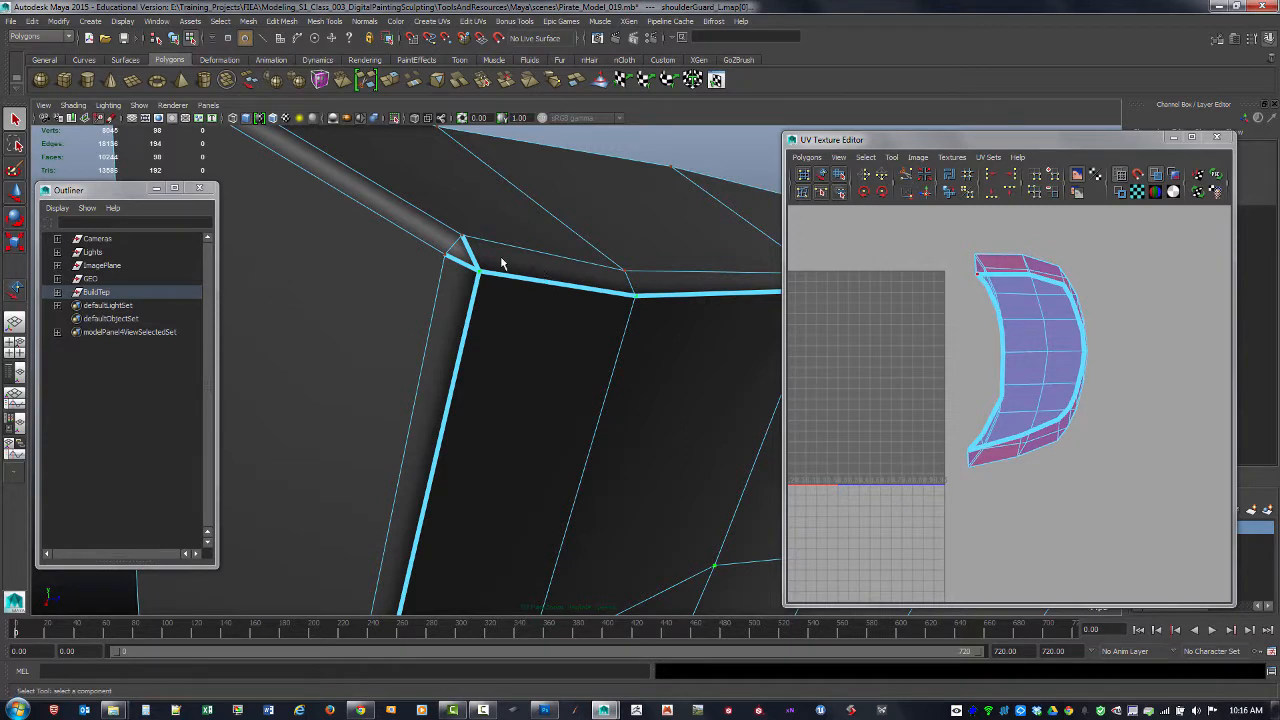
- Sew the two stray cut edges of the small triangle at the outer shell's end corner
{"action": "key", "text": "F10"}
{"action": "left_click", "coordinate": [469, 256]}
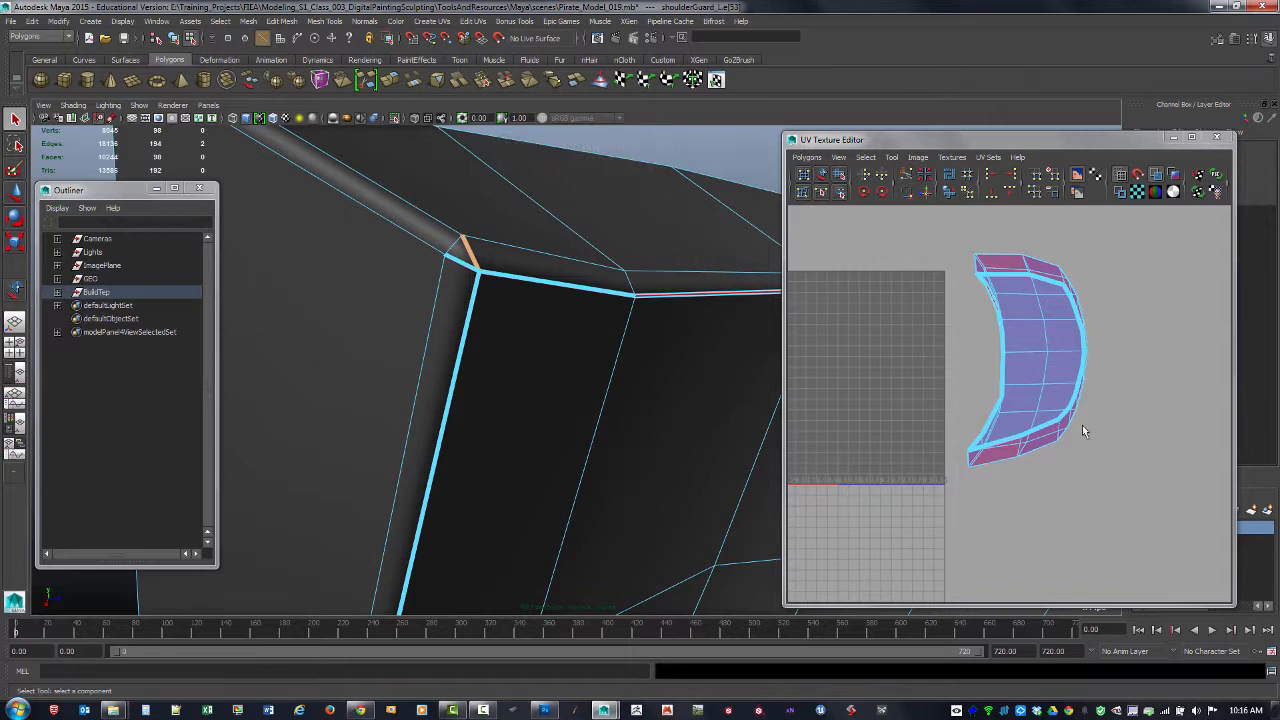
{"action": "key", "text": "f"}
{"action": "right_click_drag", "start_coordinate": [1144, 409], "coordinate": [1121, 363], "text": "alt"}
{"action": "middle_click_drag", "start_coordinate": [1121, 363], "coordinate": [1035, 393], "text": "alt"}
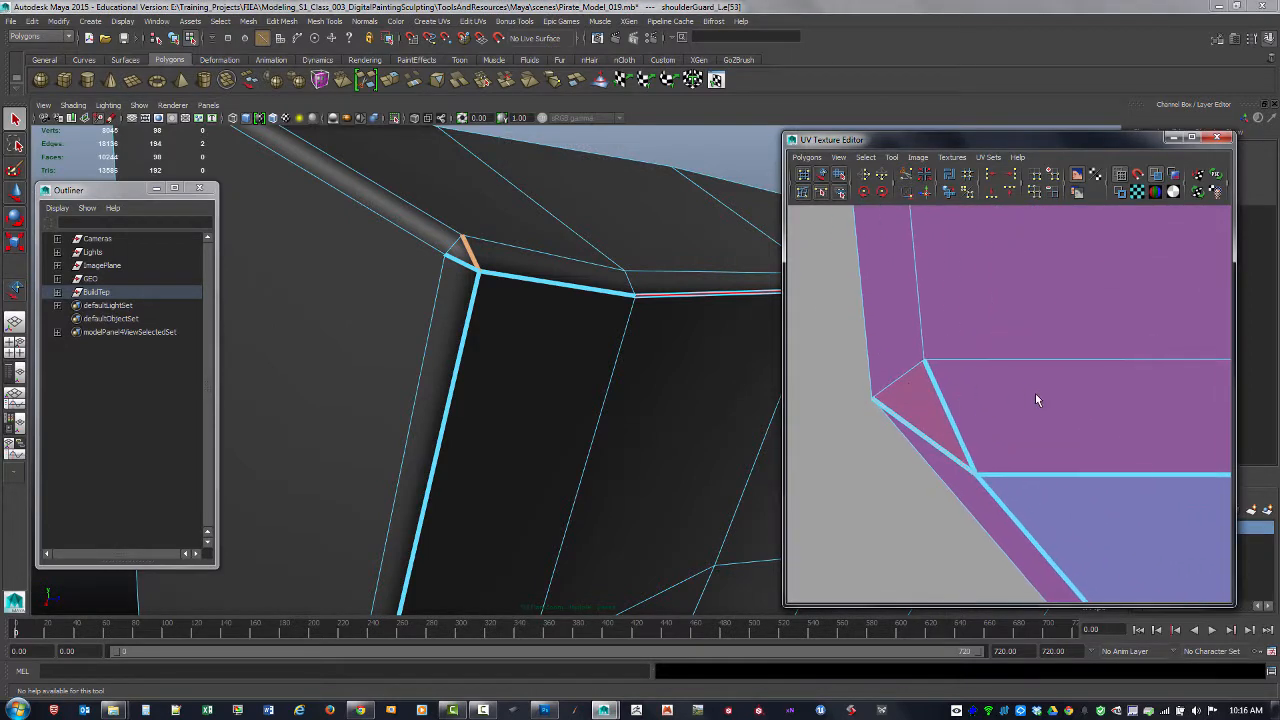
{"action": "right_click_drag", "start_coordinate": [1035, 393], "coordinate": [990, 387], "text": "alt"}
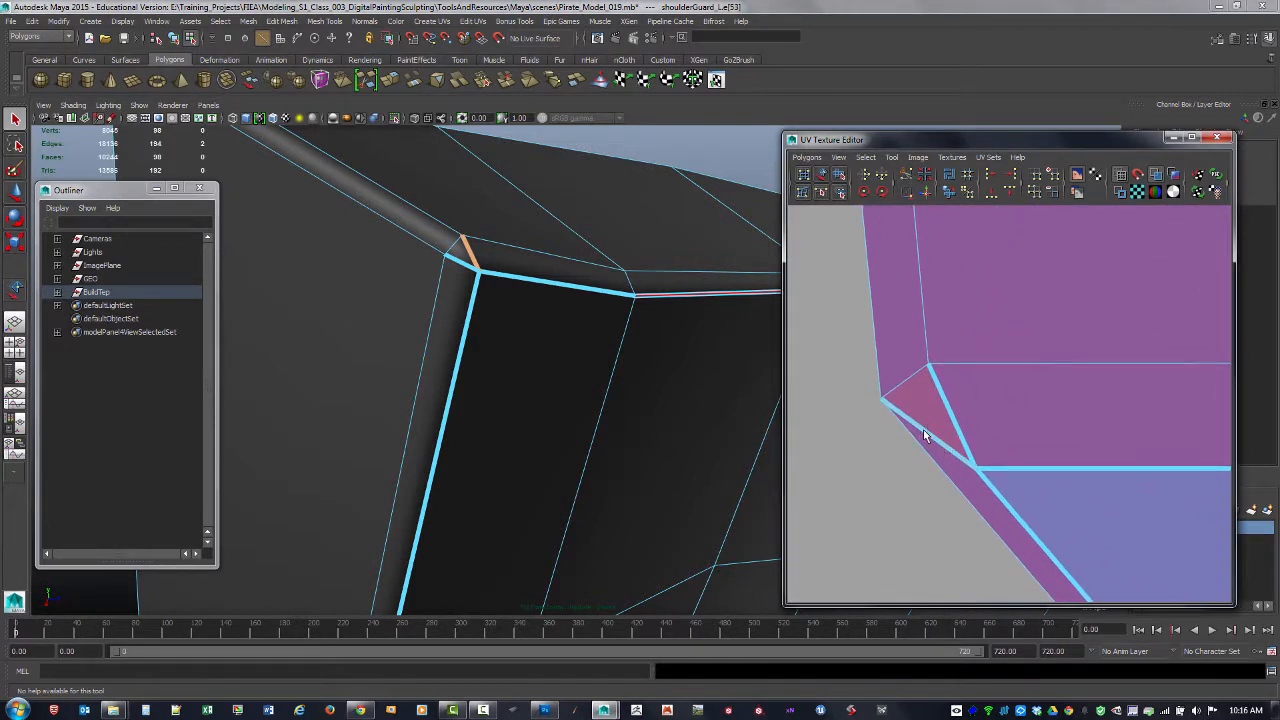
{"action": "left_click", "coordinate": [909, 194]}
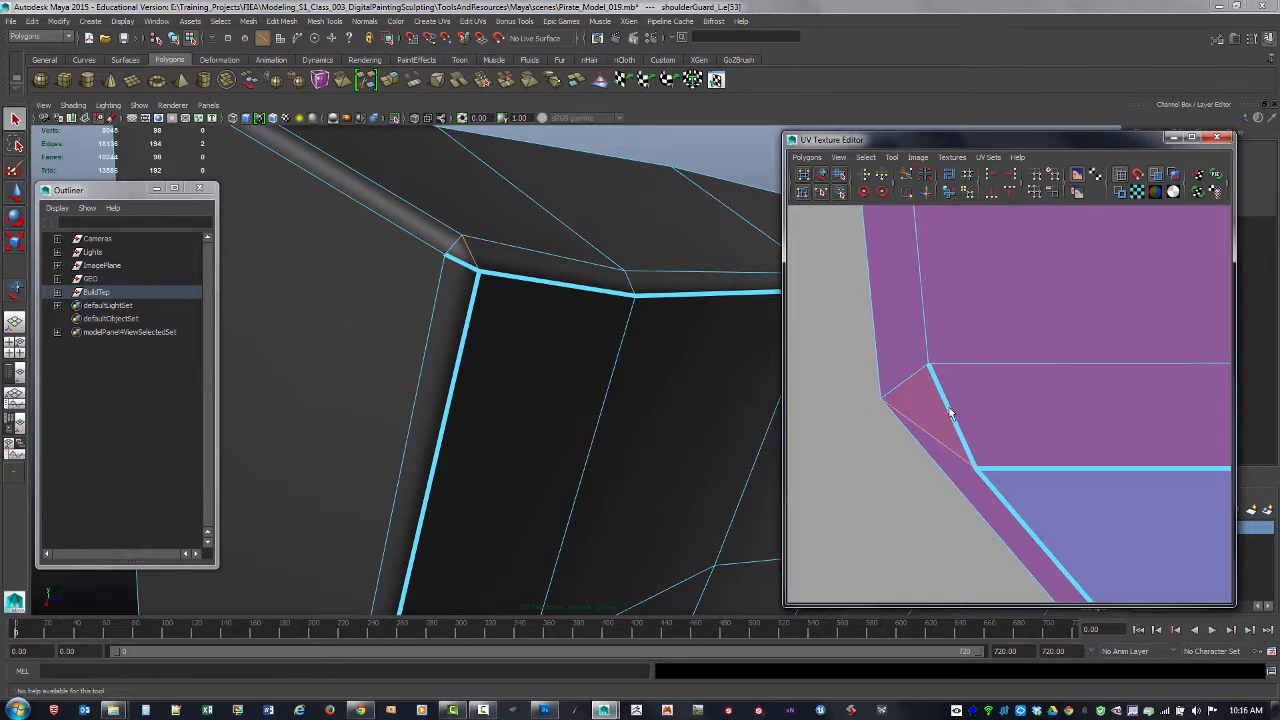
{"action": "left_click", "coordinate": [909, 195]}
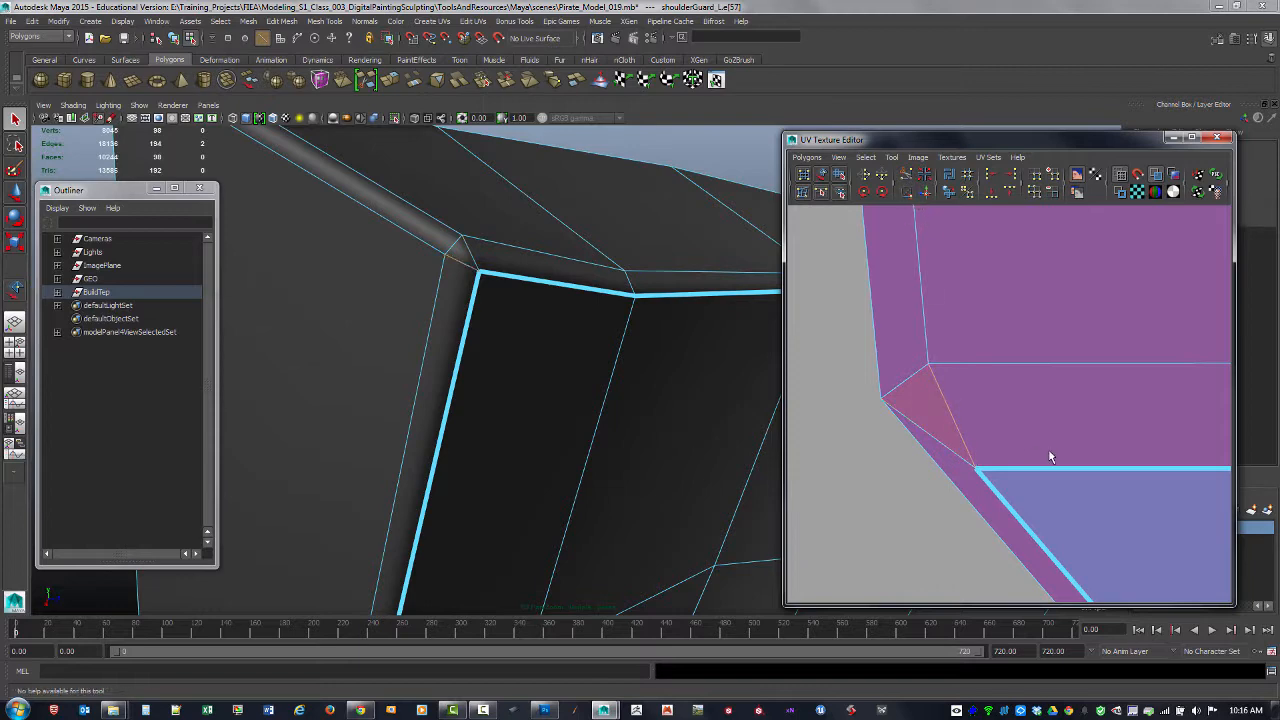
- Examine the texture borders at the shoulder guard's remaining corners and opposite end
{"action": "right_click_drag", "start_coordinate": [1090, 445], "coordinate": [840, 372], "text": "alt"}
{"action": "right_click_drag", "start_coordinate": [917, 373], "coordinate": [880, 373], "text": "alt"}
{"action": "right_click_drag", "start_coordinate": [633, 367], "coordinate": [300, 266], "text": "alt"}
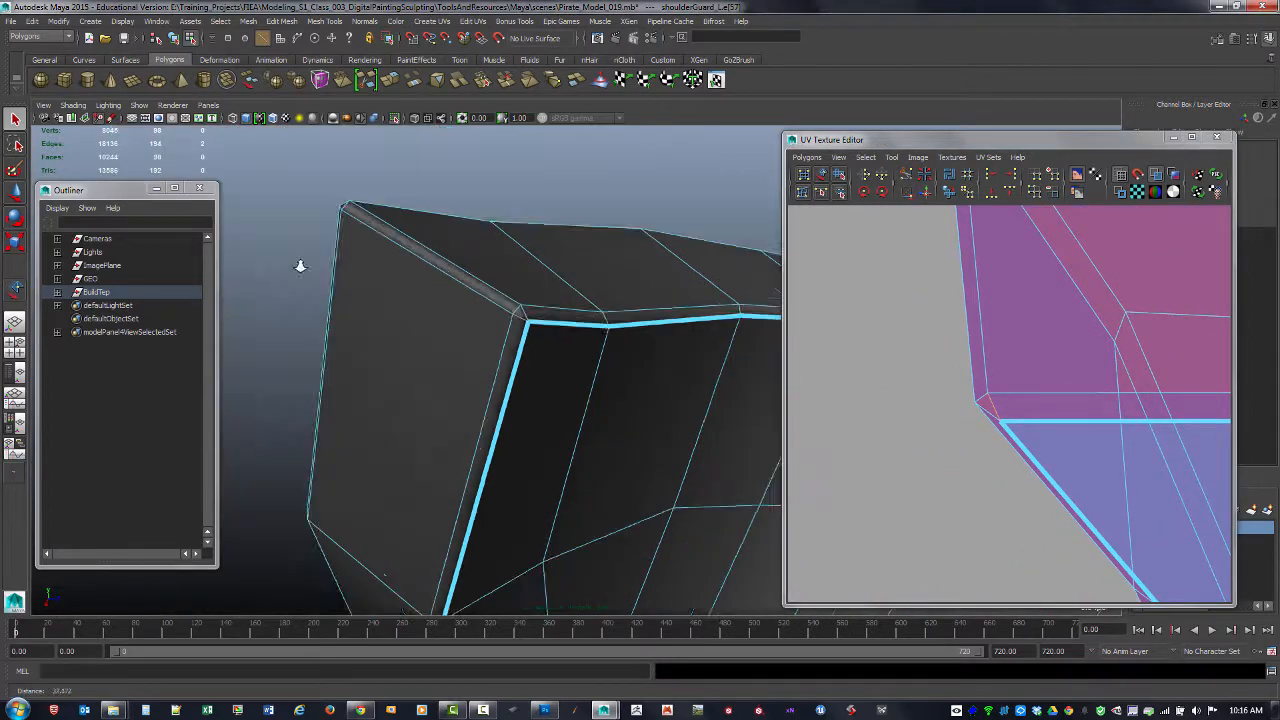
{"action": "left_click_drag", "start_coordinate": [600, 440], "coordinate": [560, 450], "text": "alt"}
{"action": "middle_click_drag", "start_coordinate": [560, 455], "coordinate": [523, 210], "text": "alt"}
{"action": "left_click_drag", "start_coordinate": [522, 210], "coordinate": [700, 352], "text": "alt"}
{"action": "right_click_drag", "start_coordinate": [1150, 460], "coordinate": [790, 320], "text": "alt"}
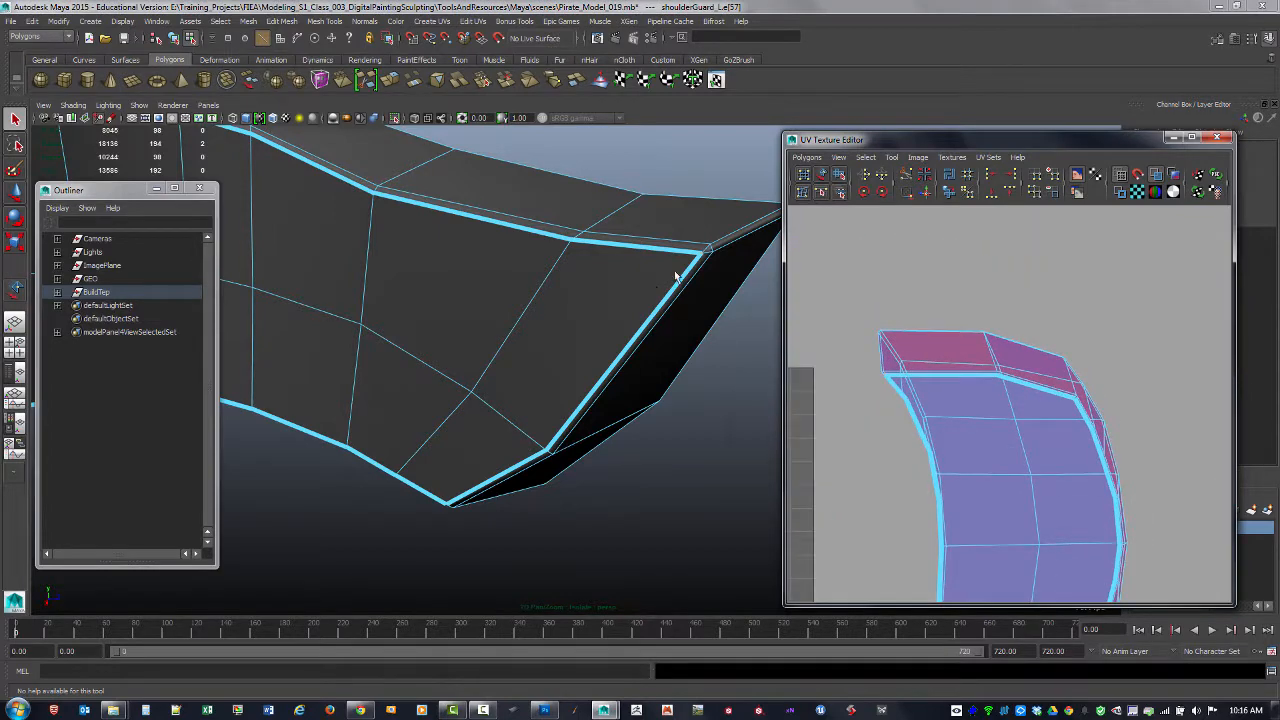
{"action": "left_click_drag", "start_coordinate": [686, 257], "coordinate": [700, 330], "text": "alt"}
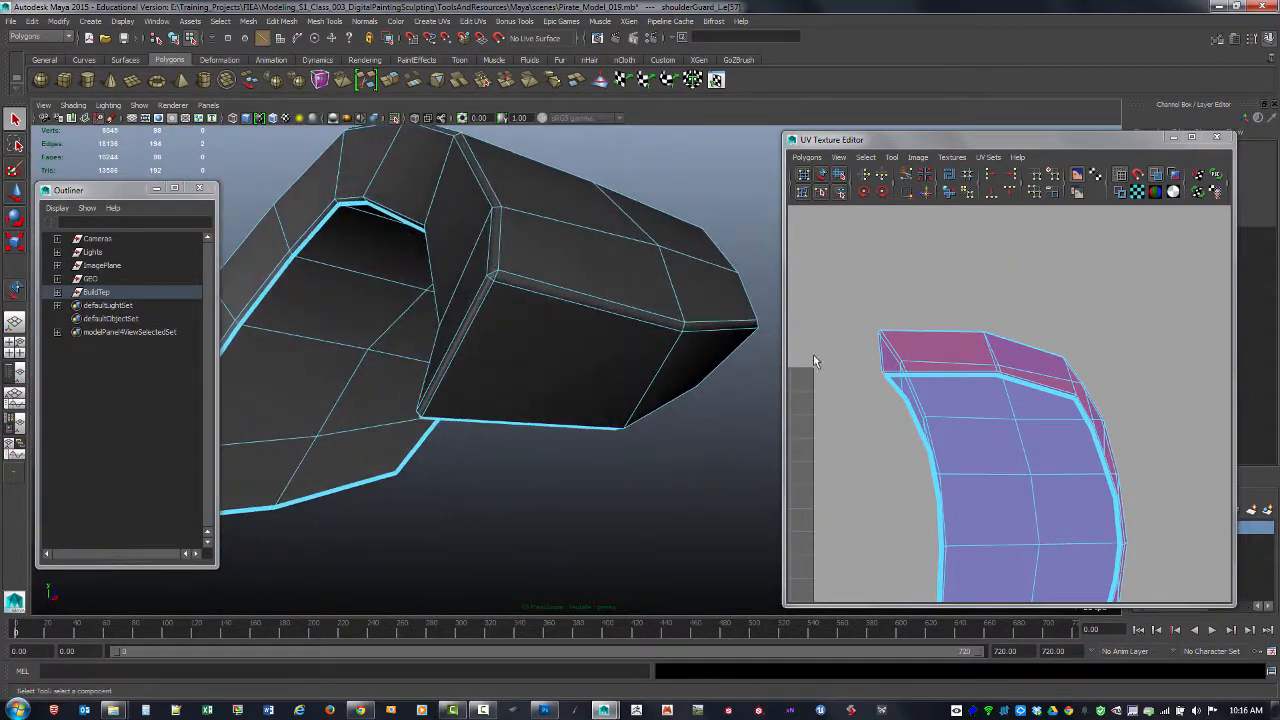
- Select all UVs of the outer shell and unfold them
{"action": "right_click_drag", "start_coordinate": [809, 360], "coordinate": [716, 298], "text": "alt"}
{"action": "middle_click_drag", "start_coordinate": [1006, 446], "coordinate": [998, 399], "text": "alt"}
{"action": "right_click_drag", "start_coordinate": [993, 413], "coordinate": [1042, 411]}
{"action": "mouse_move", "coordinate": [629, 344]}
{"action": "left_mouse_down", "text": "alt"}
{"action": "mouse_move", "coordinate": [560, 354]}
{"action": "mouse_move", "coordinate": [630, 345]}
{"action": "left_mouse_up", "text": "alt"}
{"action": "left_click_drag", "start_coordinate": [926, 301], "coordinate": [1107, 533]}
{"action": "left_click", "coordinate": [948, 192]}
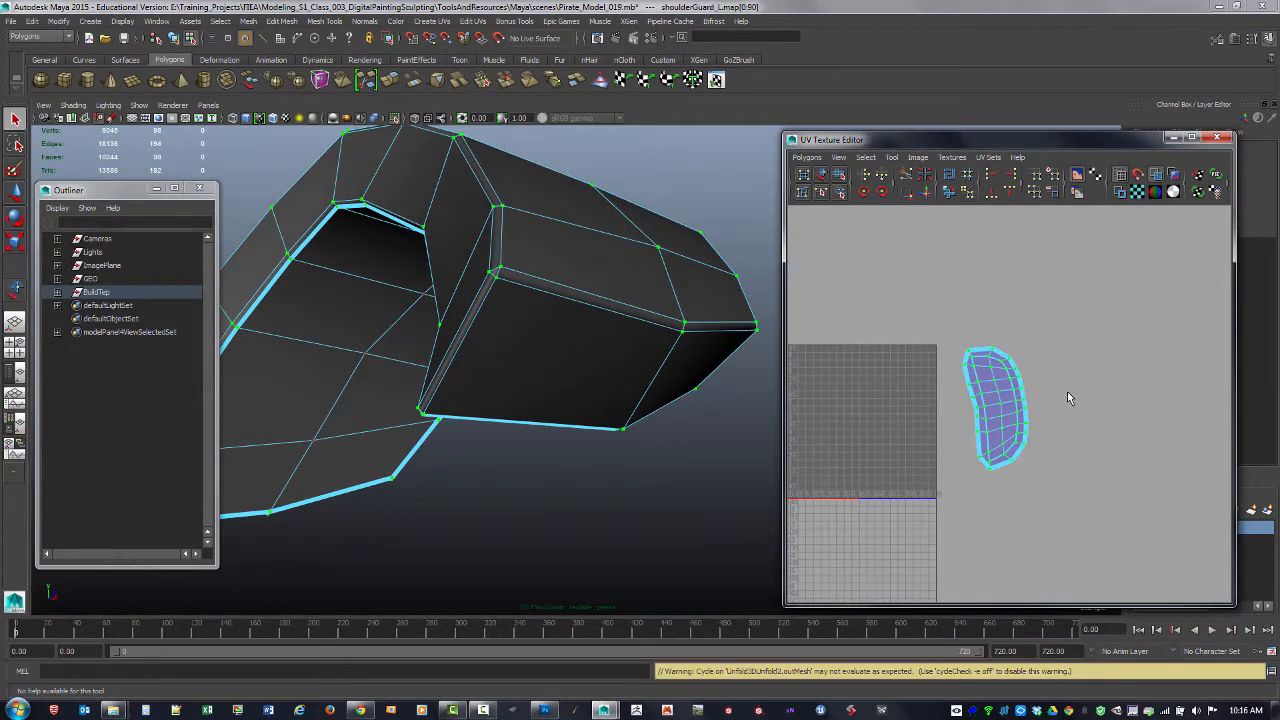
- Examine the unfolded outer shell's layout up close, especially the bevels at its upper end
{"action": "middle_click_drag", "start_coordinate": [1014, 382], "coordinate": [977, 357], "text": "alt"}
{"action": "right_click_drag", "start_coordinate": [977, 357], "coordinate": [1003, 411], "text": "alt"}
{"action": "middle_click_drag", "start_coordinate": [954, 357], "coordinate": [1011, 420], "text": "alt"}
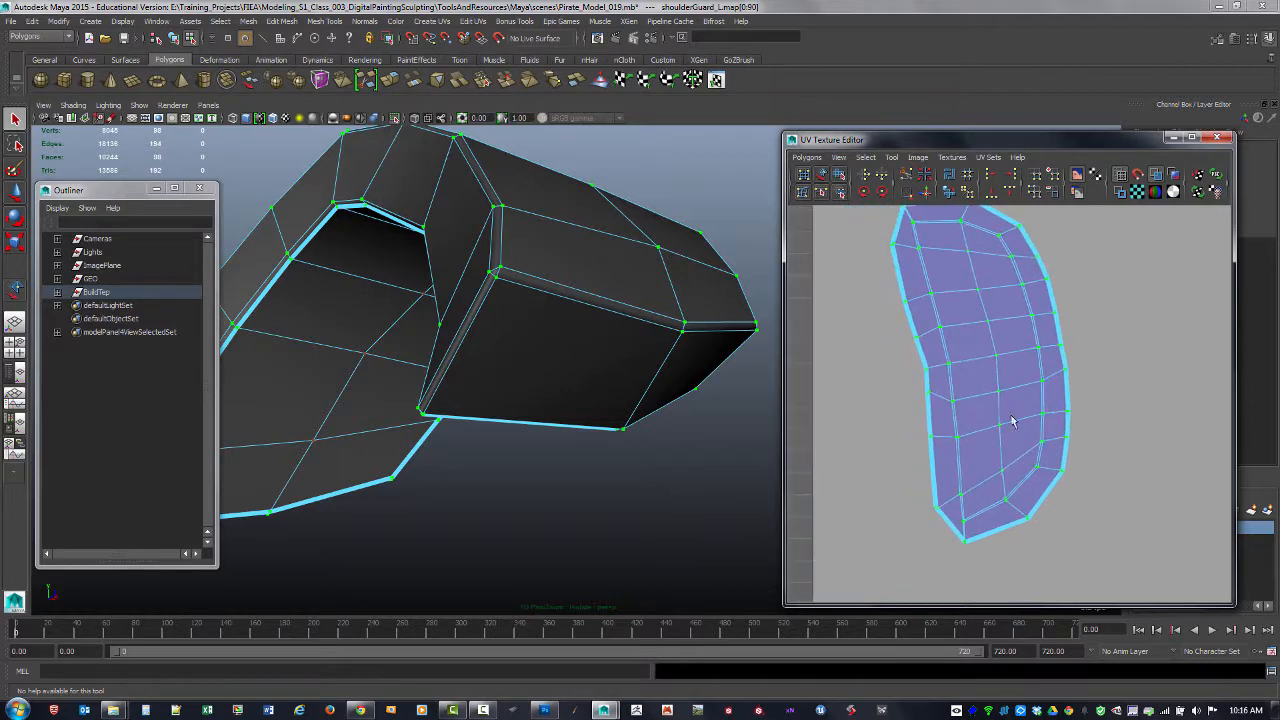
{"action": "middle_click_drag", "start_coordinate": [922, 267], "coordinate": [938, 396], "text": "alt"}
{"action": "middle_click_drag", "start_coordinate": [911, 345], "coordinate": [948, 398], "text": "alt"}
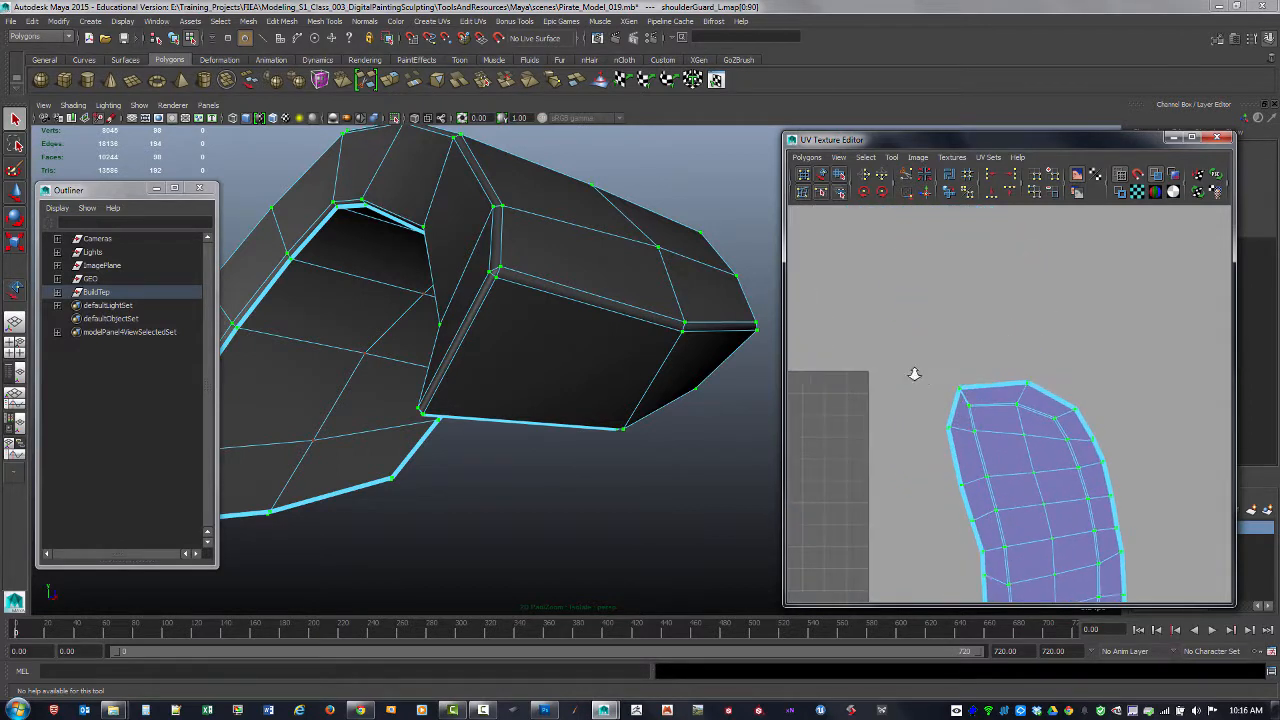
{"action": "right_click_drag", "start_coordinate": [914, 374], "coordinate": [1151, 497], "text": "alt"}
{"action": "middle_click_drag", "start_coordinate": [862, 403], "coordinate": [888, 377], "text": "alt"}
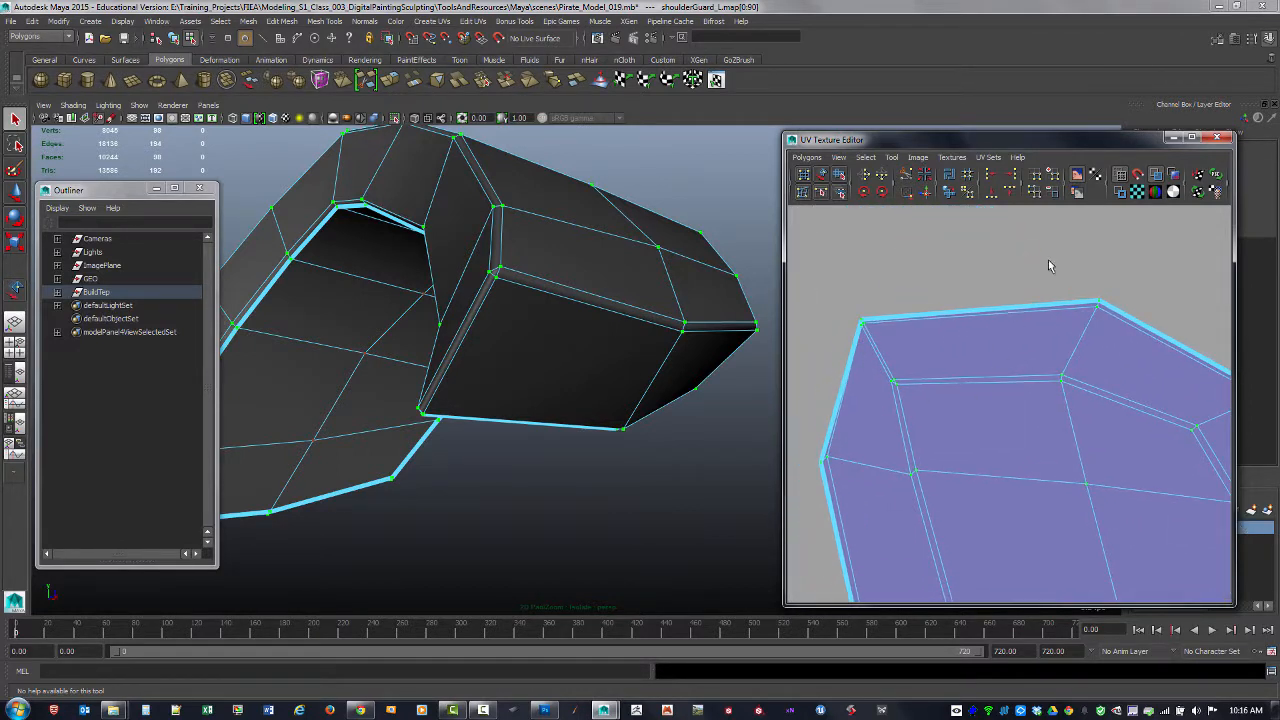
{"action": "middle_click_drag", "start_coordinate": [1074, 337], "coordinate": [1100, 268], "text": "alt"}
{"action": "right_click_drag", "start_coordinate": [1100, 268], "coordinate": [1054, 256], "text": "alt"}
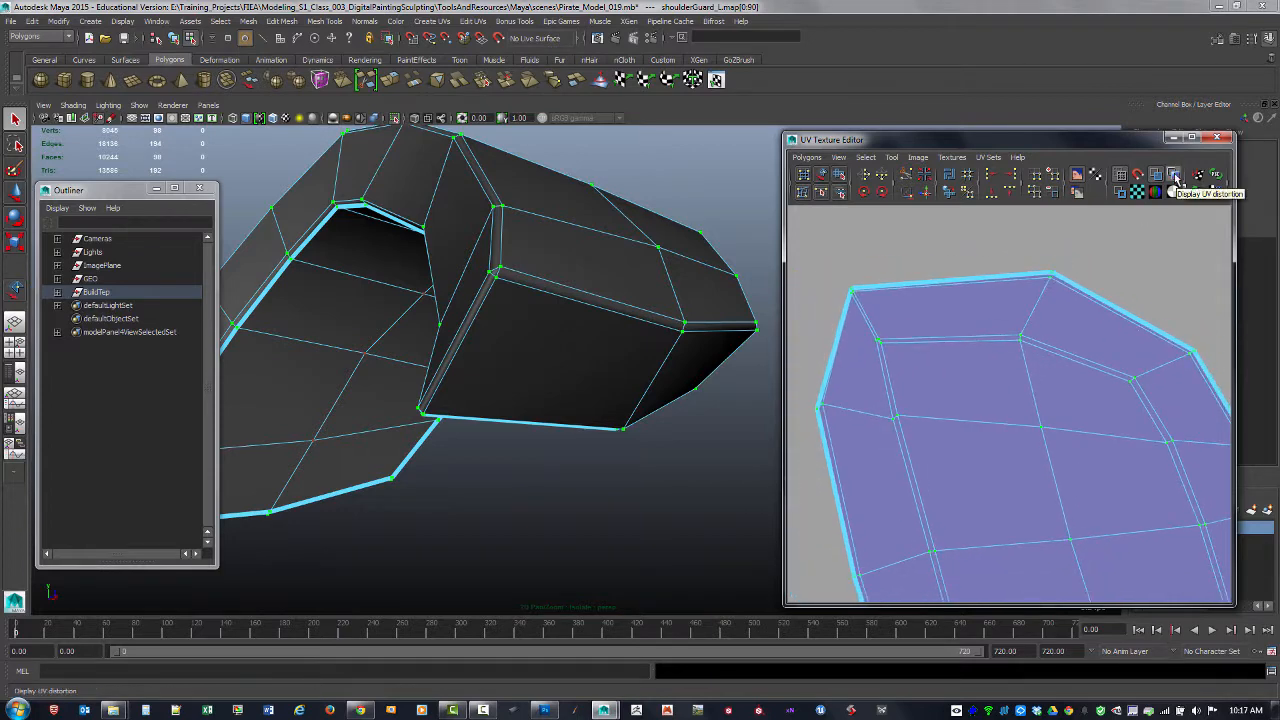
- Turn on the UV distortion display and check the outer and inner shells for stretching
{"action": "left_click", "coordinate": [1175, 177]}
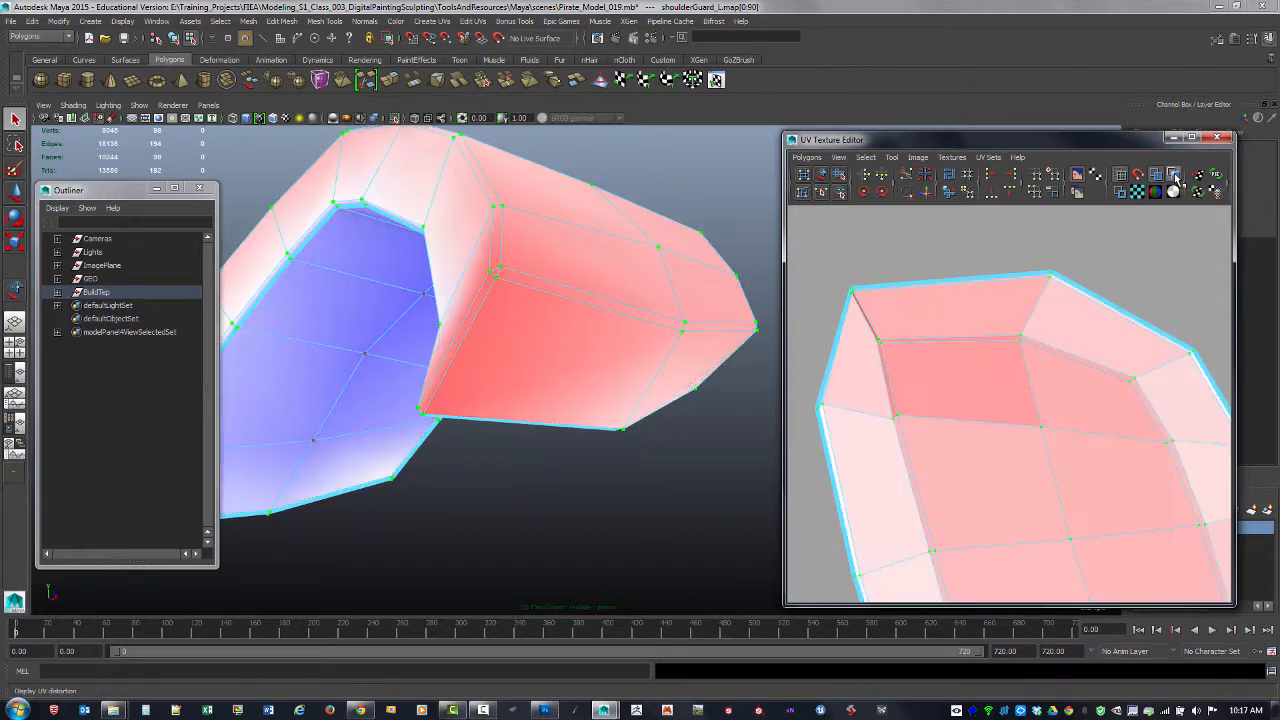
{"action": "right_click_drag", "start_coordinate": [1047, 510], "coordinate": [665, 375], "text": "alt"}
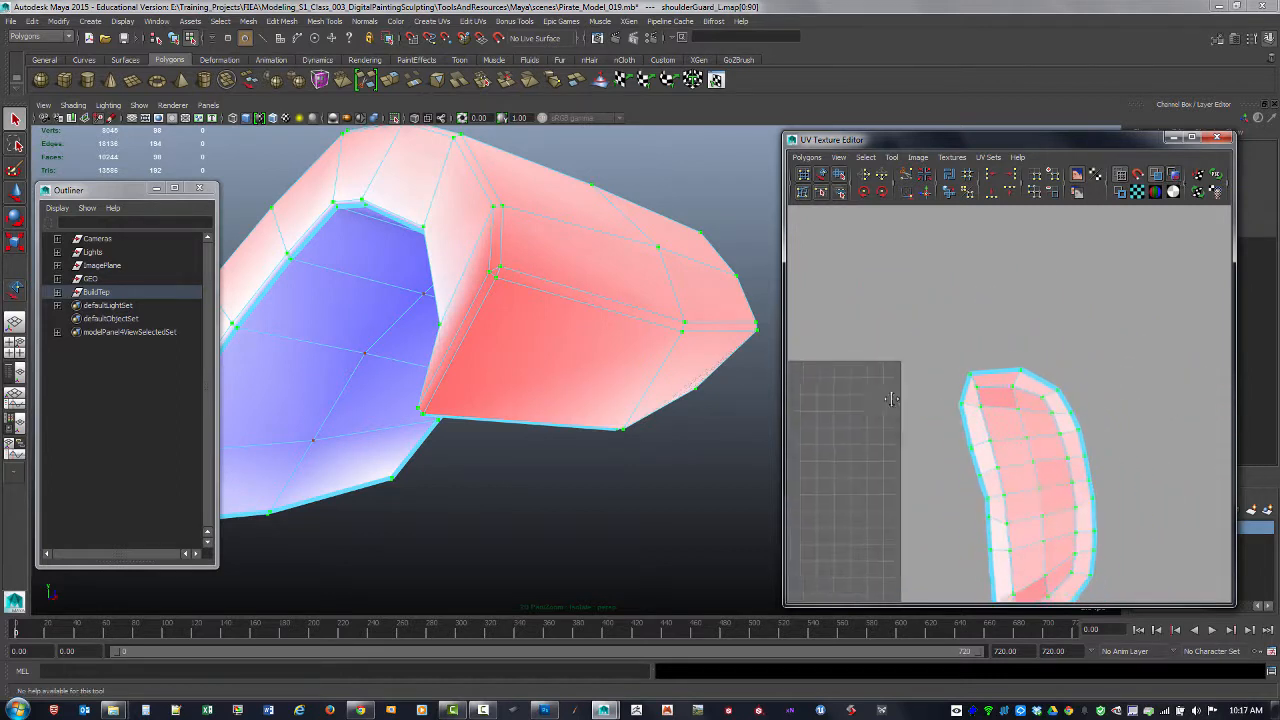
{"action": "middle_click_drag", "start_coordinate": [1054, 499], "coordinate": [1018, 390], "text": "alt"}
{"action": "right_click_drag", "start_coordinate": [960, 385], "coordinate": [1001, 410], "text": "alt"}
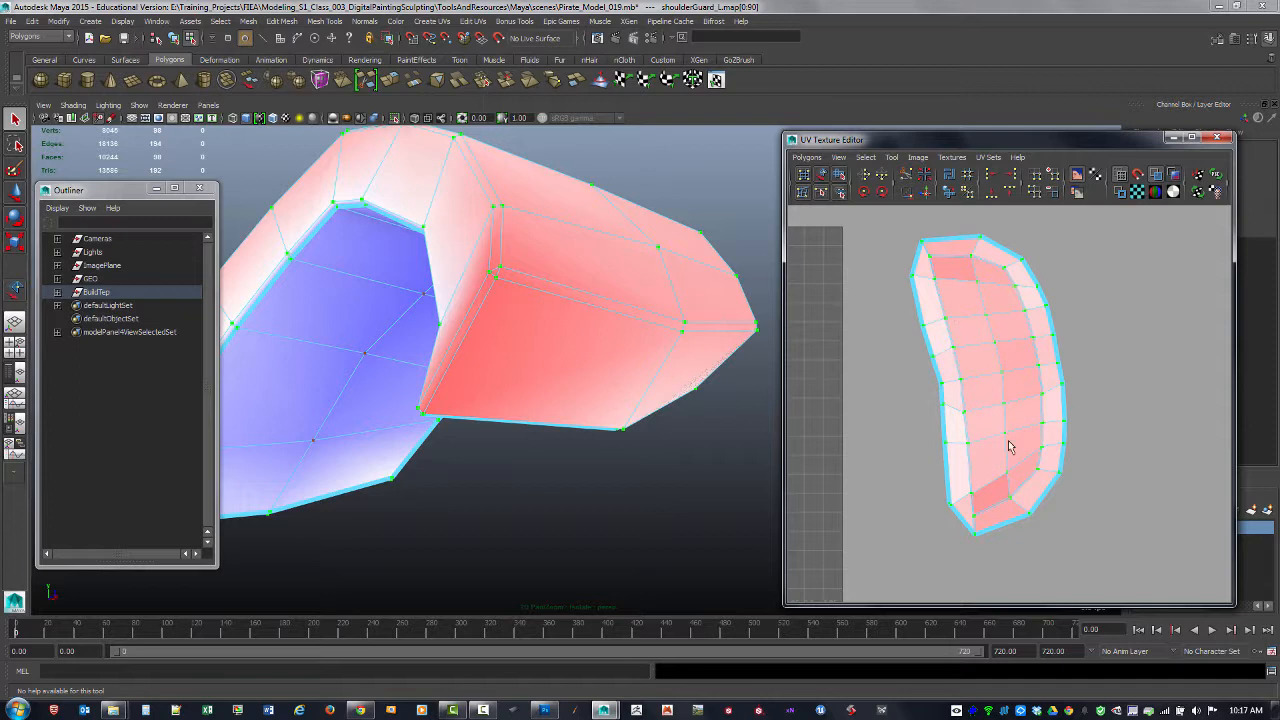
{"action": "middle_click_drag", "start_coordinate": [985, 475], "coordinate": [1119, 461], "text": "alt"}
{"action": "right_click_drag", "start_coordinate": [1119, 461], "coordinate": [1046, 429], "text": "alt"}
{"action": "middle_click_drag", "start_coordinate": [985, 410], "coordinate": [1130, 432], "text": "alt"}
{"action": "right_click_drag", "start_coordinate": [1060, 412], "coordinate": [950, 405], "text": "alt"}
{"action": "middle_click_drag", "start_coordinate": [988, 406], "coordinate": [1009, 400], "text": "alt"}
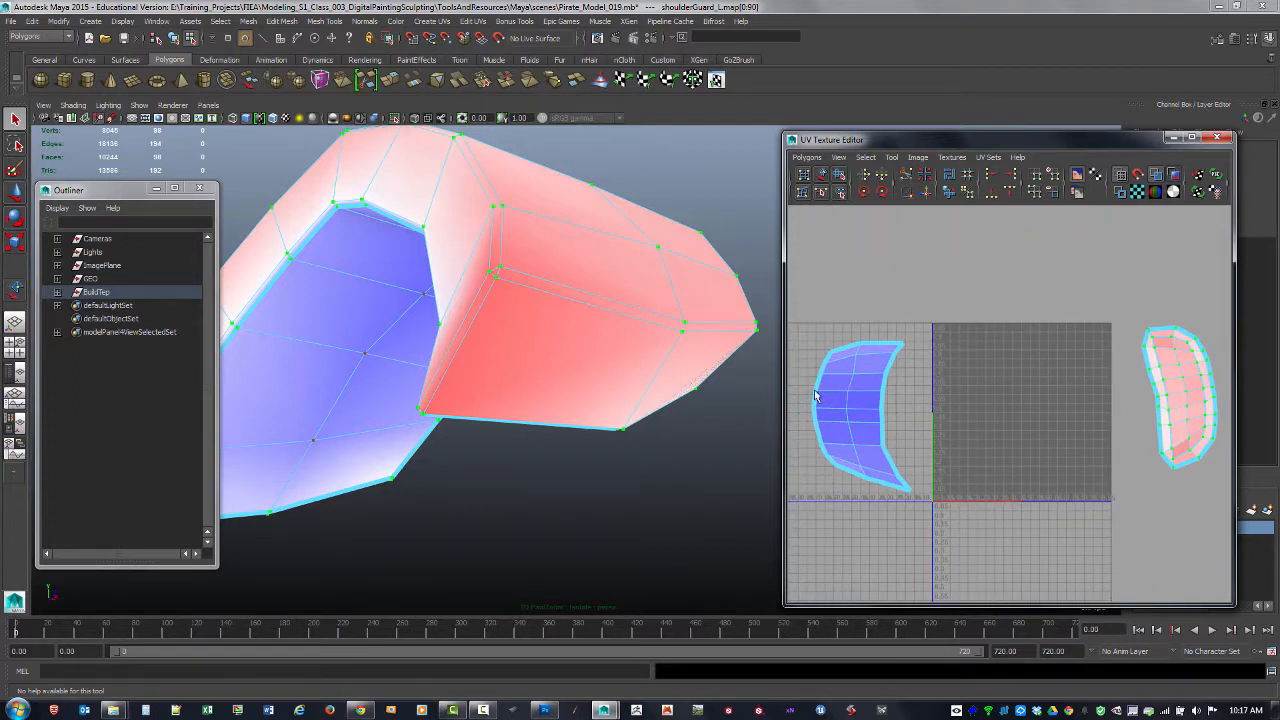
- Unfold the inner face's UV shell, then smooth it with Unfold in the Smooth UV tool and deselect it
{"action": "middle_click_drag", "start_coordinate": [863, 399], "coordinate": [897, 382], "text": "alt"}
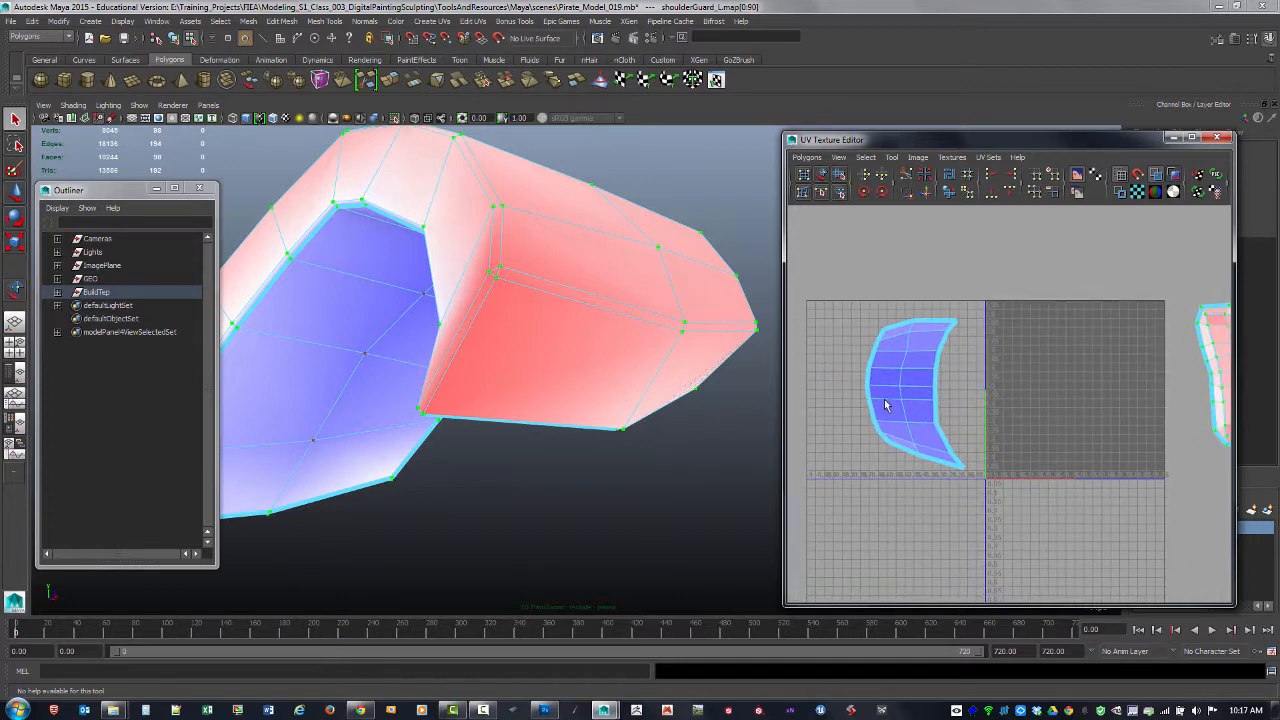
{"action": "right_click_drag", "start_coordinate": [885, 405], "coordinate": [933, 395]}
{"action": "left_click", "coordinate": [948, 195]}
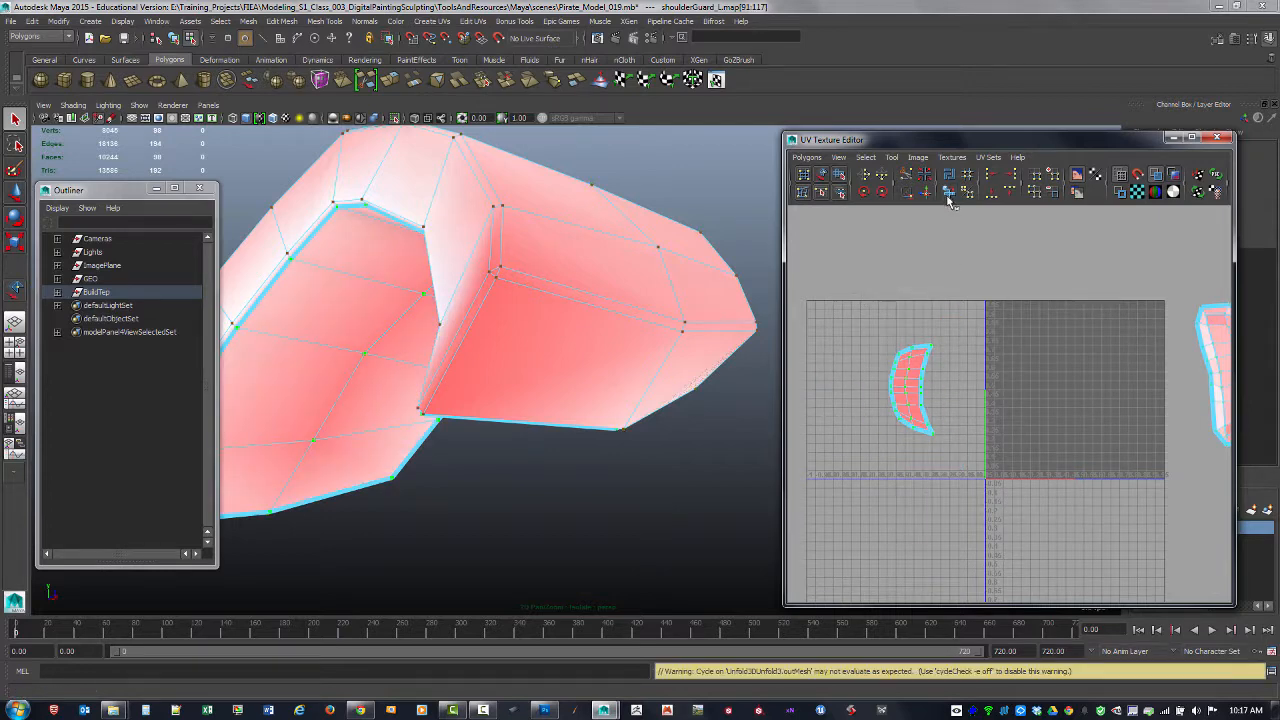
{"action": "left_click", "coordinate": [840, 176]}
{"action": "left_click_drag", "start_coordinate": [879, 441], "coordinate": [1088, 471]}
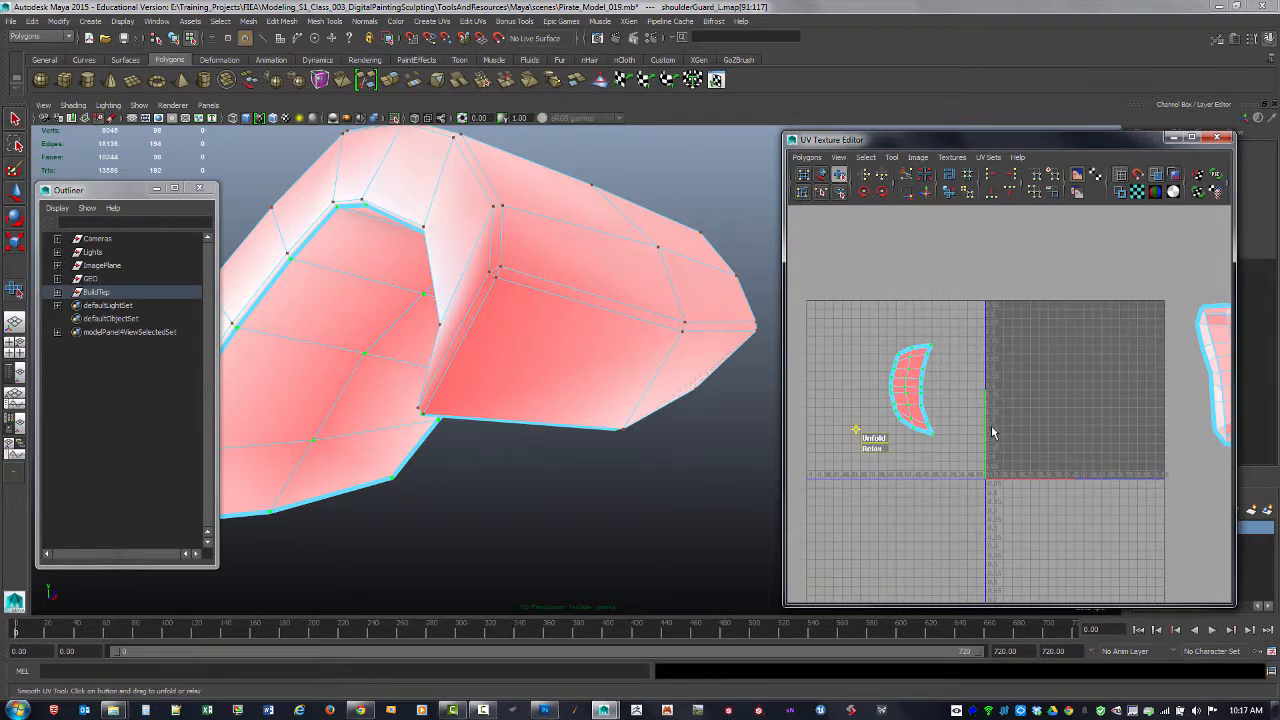
{"action": "left_click", "coordinate": [990, 430]}
- Inspect the UV distortion along the bevels at the outer shell's upper corner
{"action": "middle_click_drag", "start_coordinate": [925, 362], "coordinate": [692, 319], "text": "alt"}
{"action": "right_click_drag", "start_coordinate": [997, 391], "coordinate": [1063, 383], "text": "alt"}
{"action": "middle_click_drag", "start_coordinate": [1063, 383], "coordinate": [1041, 433], "text": "alt"}
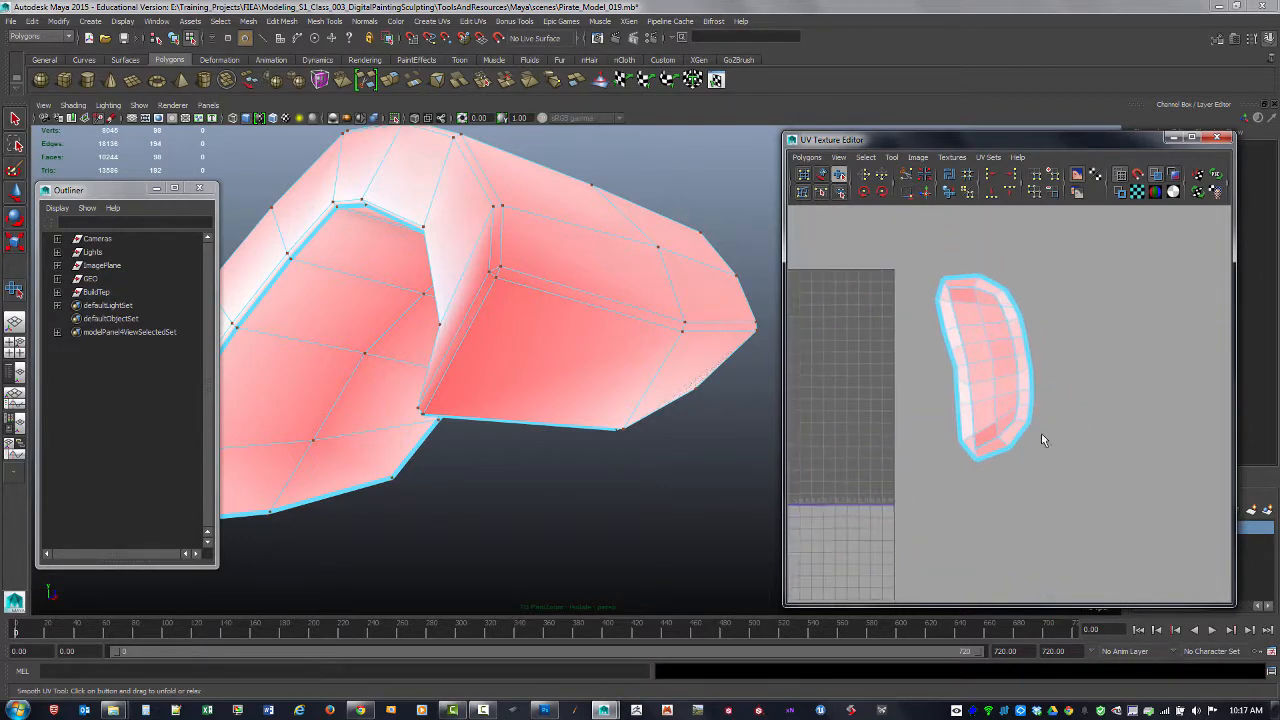
{"action": "right_click_drag", "start_coordinate": [1041, 433], "coordinate": [1196, 438], "text": "alt"}
{"action": "middle_click_drag", "start_coordinate": [1024, 329], "coordinate": [1032, 452], "text": "alt"}
{"action": "right_click_drag", "start_coordinate": [1025, 425], "coordinate": [1117, 420], "text": "alt"}
{"action": "middle_click_drag", "start_coordinate": [890, 275], "coordinate": [1182, 513], "text": "alt"}
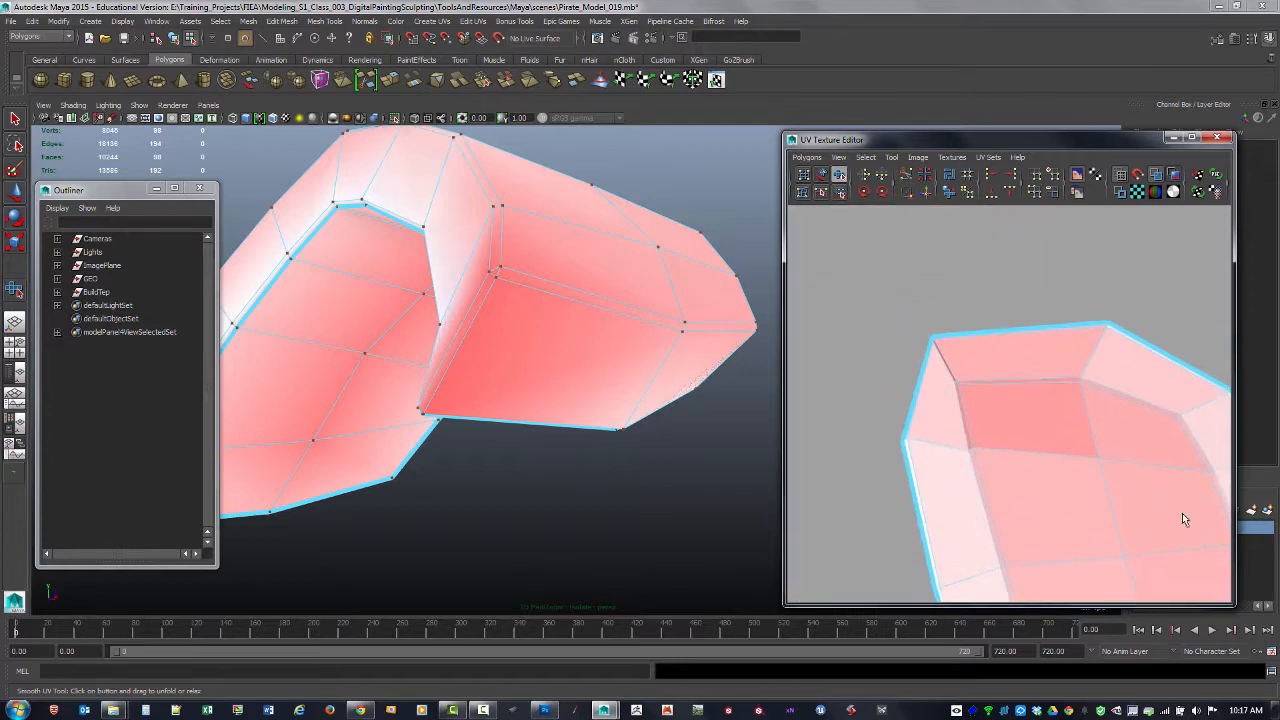
{"action": "right_click_drag", "start_coordinate": [1018, 427], "coordinate": [1048, 428], "text": "alt"}
{"action": "middle_click_drag", "start_coordinate": [1163, 499], "coordinate": [1138, 481], "text": "alt"}
{"action": "right_click_drag", "start_coordinate": [1001, 392], "coordinate": [1045, 392], "text": "alt"}
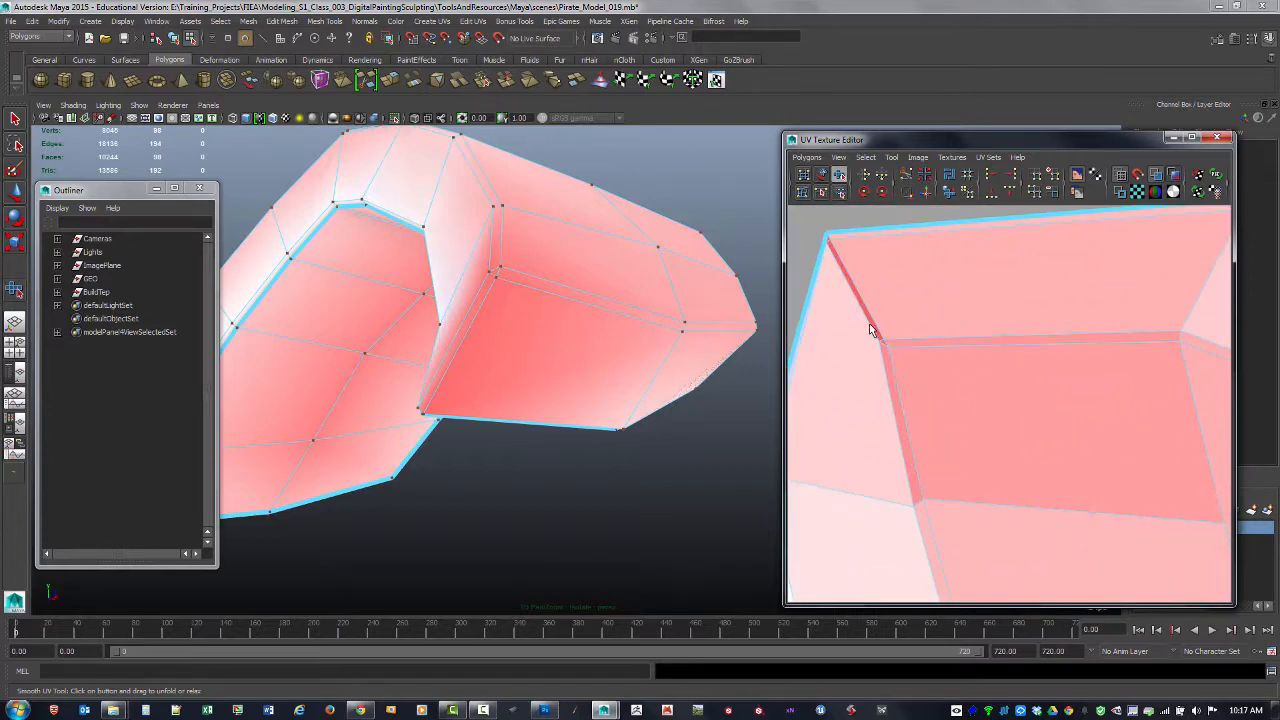
{"action": "right_click_drag", "start_coordinate": [836, 308], "coordinate": [862, 319], "text": "alt"}
{"action": "middle_click_drag", "start_coordinate": [838, 318], "coordinate": [972, 388], "text": "alt"}
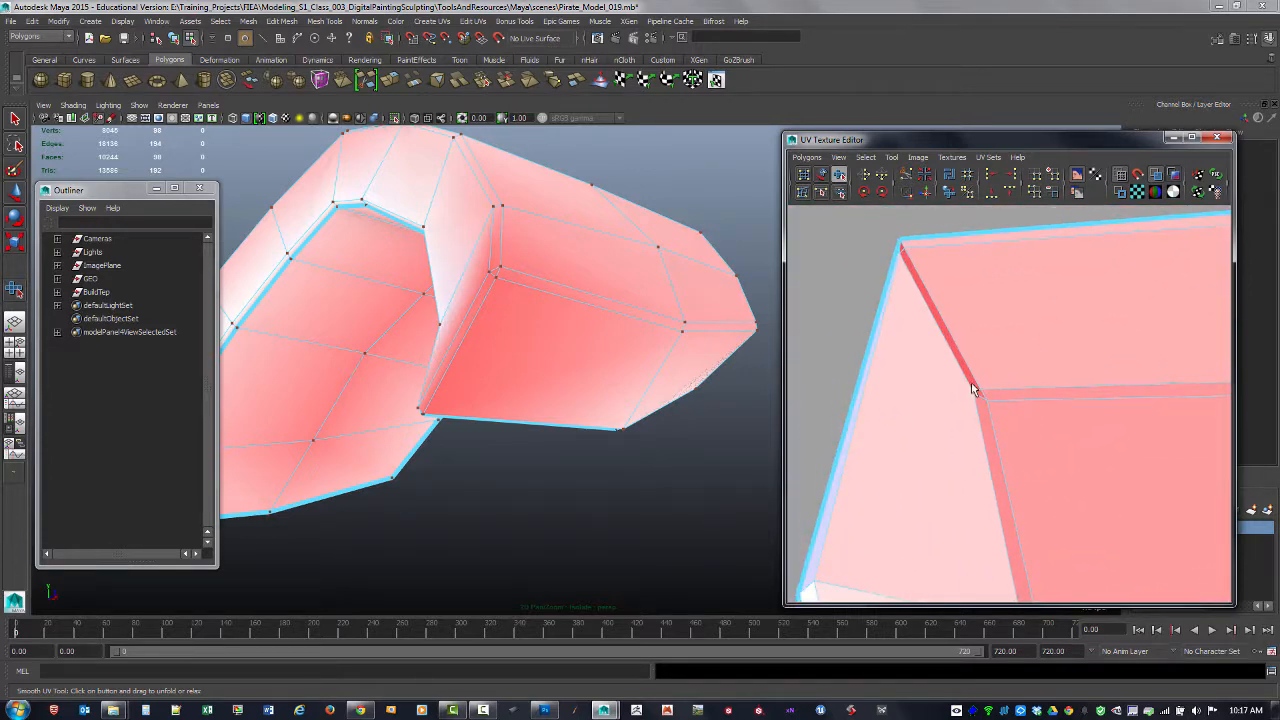
- Switch to edge selection and cut the UVs along the short bevel edge at the outer shell's upper-left corner
{"action": "key", "text": "F10"}
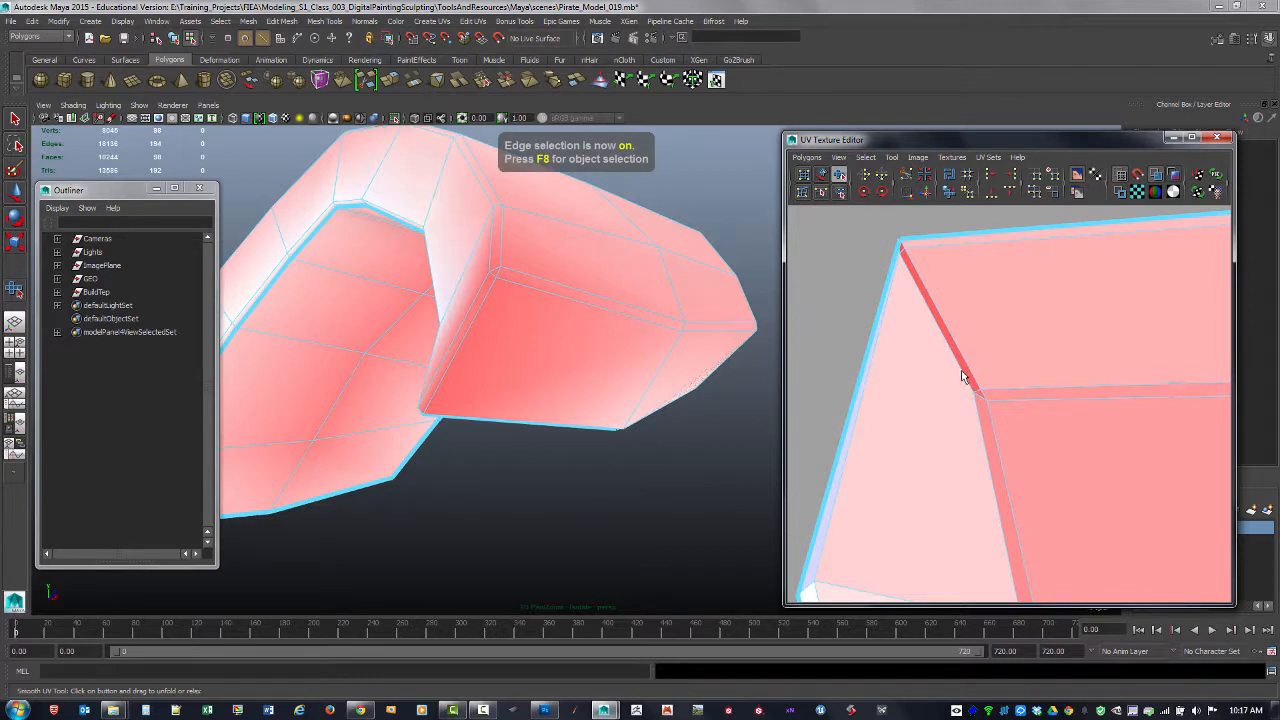
{"action": "right_click", "coordinate": [962, 375]}
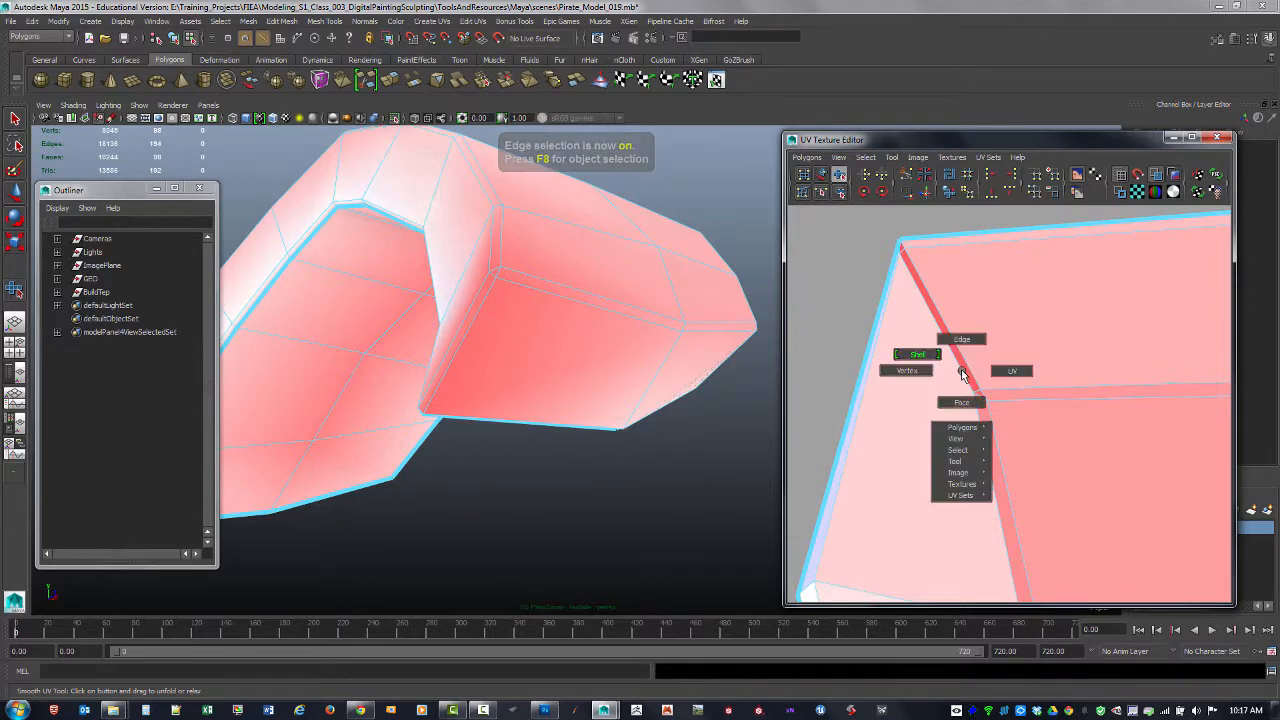
{"action": "left_click", "coordinate": [963, 341]}
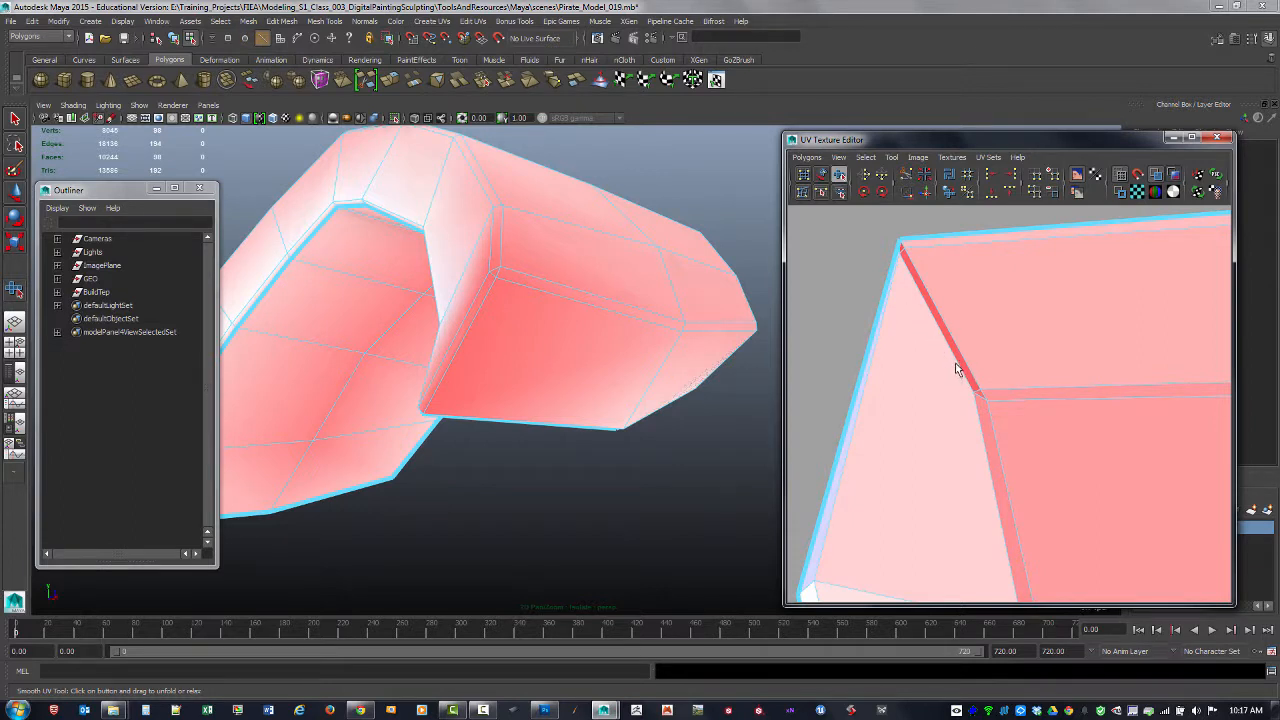
{"action": "key", "text": "q"}
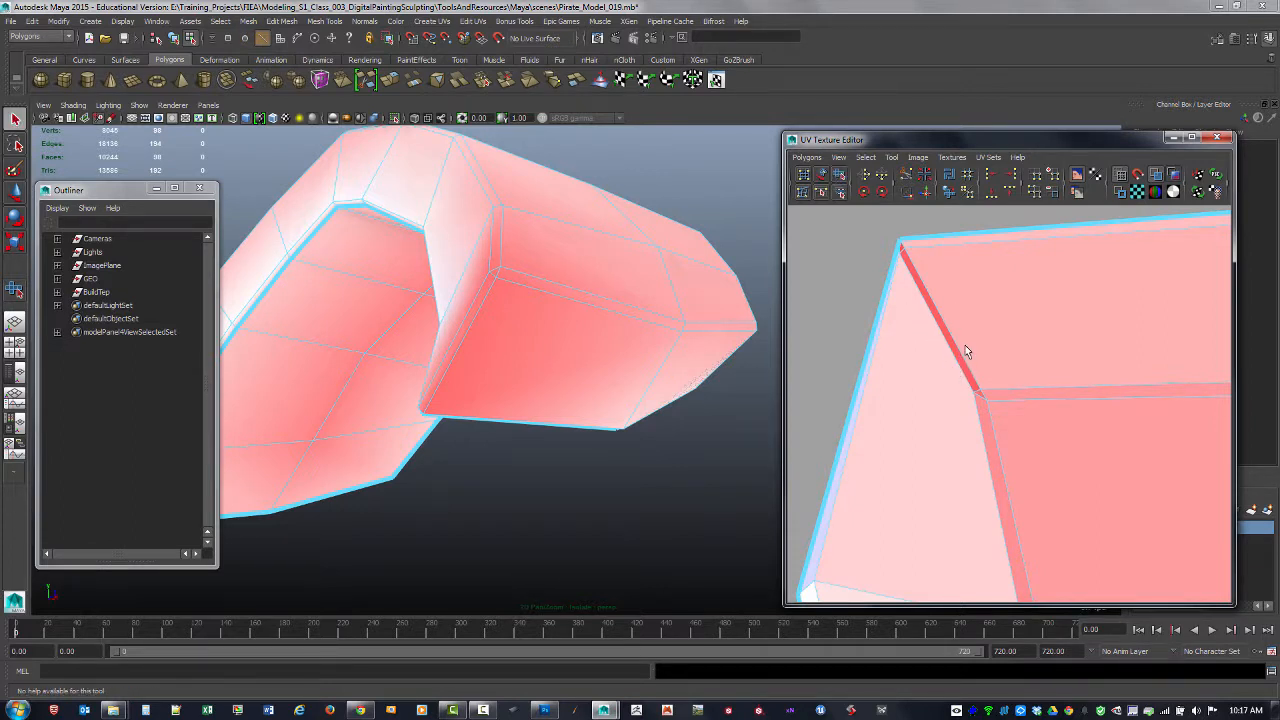
{"action": "right_click", "coordinate": [953, 354]}
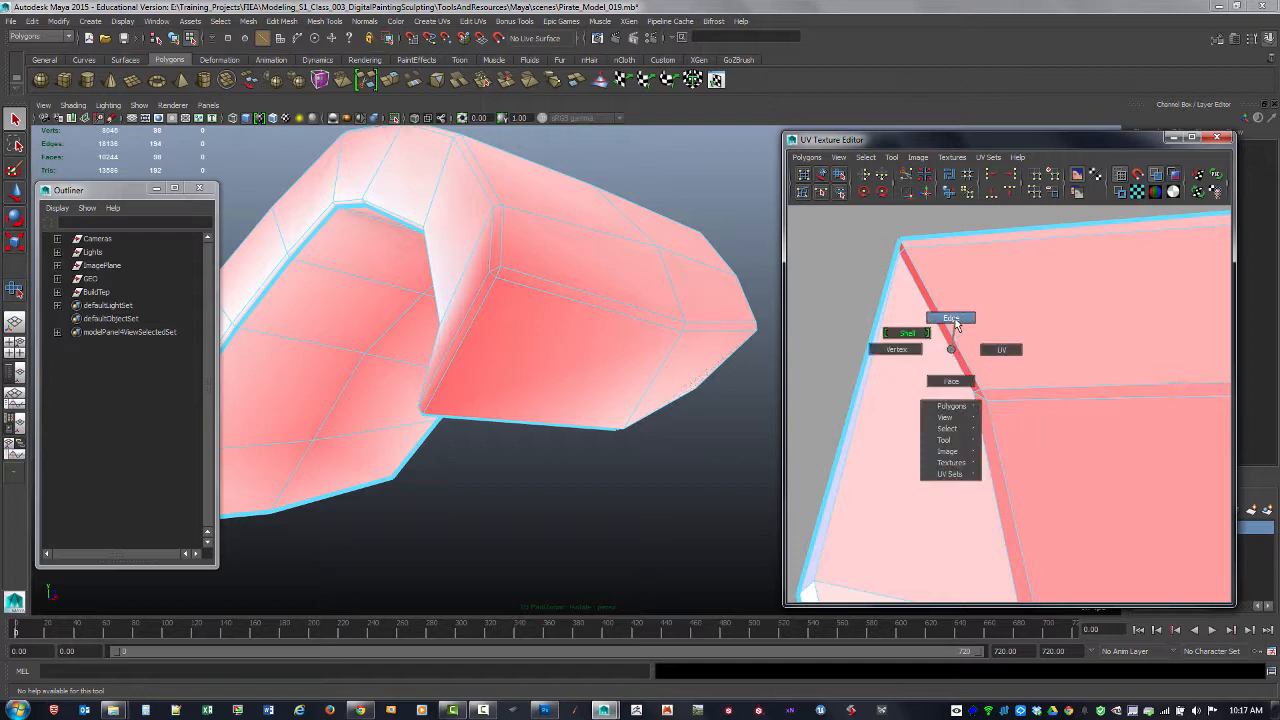
{"action": "left_click", "coordinate": [953, 320]}
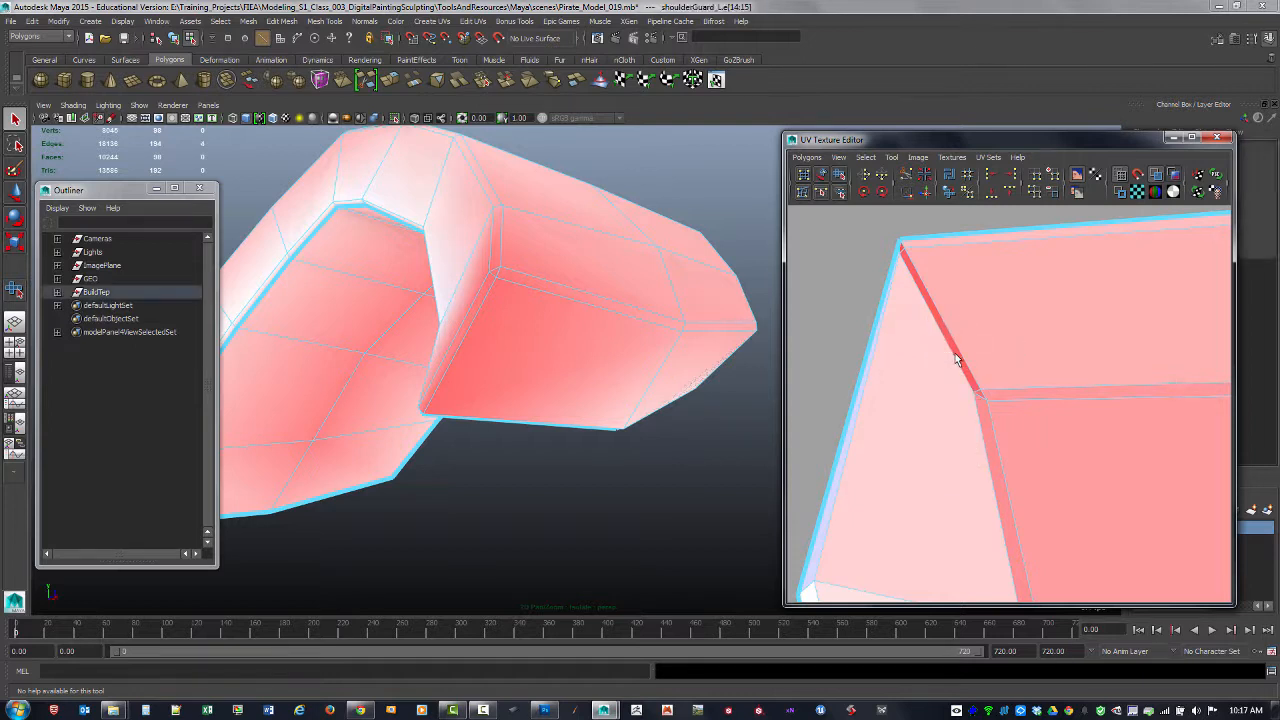
{"action": "left_click", "coordinate": [946, 355]}
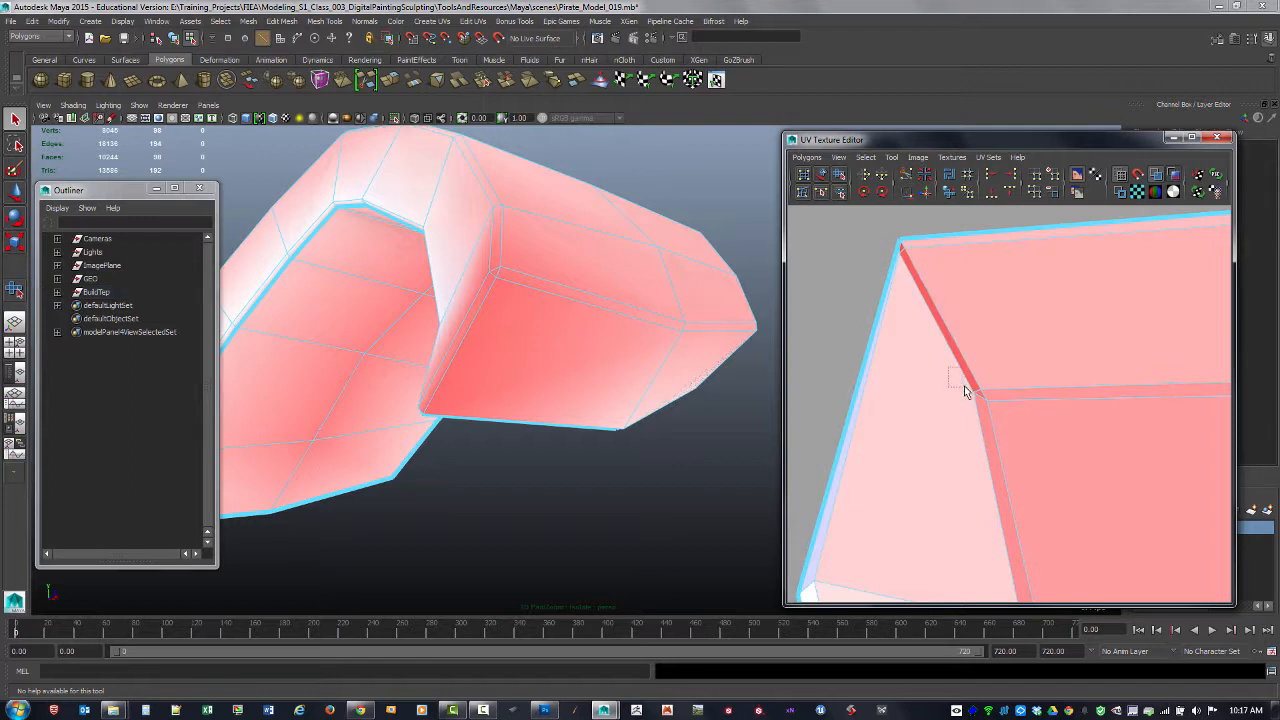
{"action": "left_click_drag", "start_coordinate": [964, 385], "coordinate": [982, 401]}
{"action": "left_click", "coordinate": [981, 397], "text": "shift"}
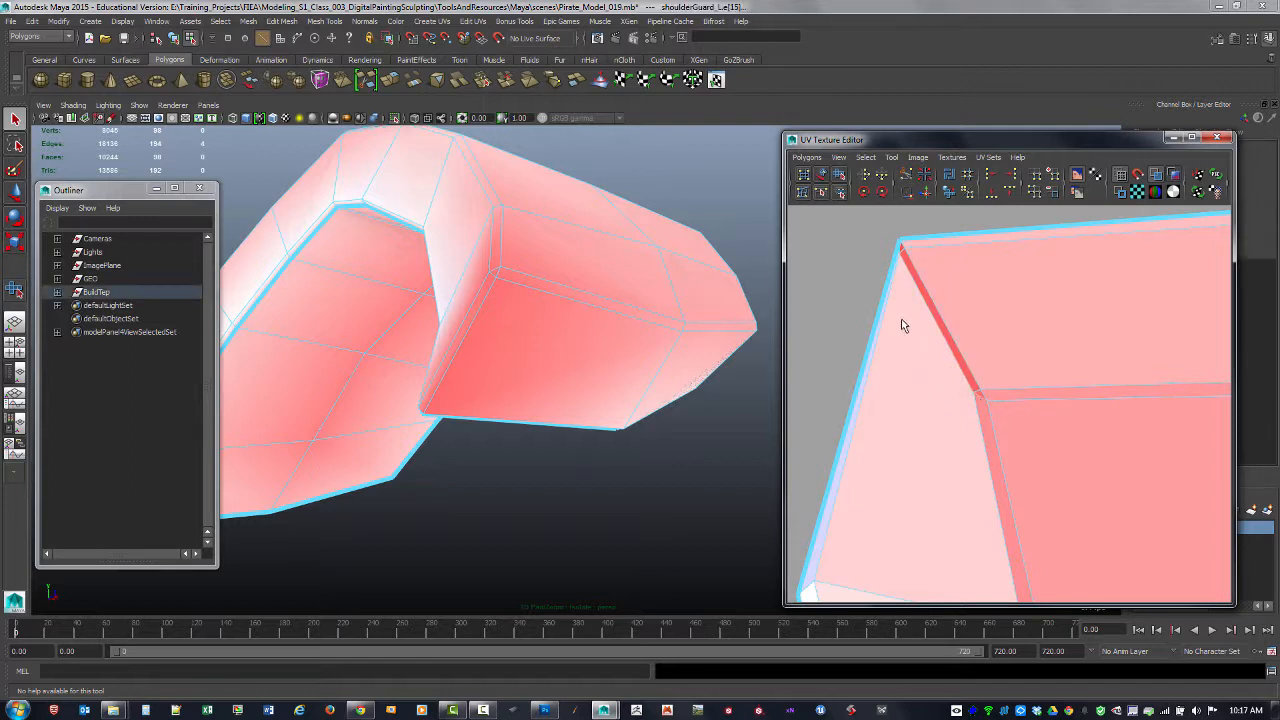
{"action": "right_click_drag", "start_coordinate": [902, 319], "coordinate": [1004, 365], "text": "alt"}
{"action": "middle_click_drag", "start_coordinate": [918, 325], "coordinate": [991, 395], "text": "alt"}
{"action": "right_click_drag", "start_coordinate": [991, 396], "coordinate": [1026, 384], "text": "alt"}
{"action": "middle_click_drag", "start_coordinate": [955, 278], "coordinate": [1080, 451], "text": "alt"}
{"action": "middle_click_drag", "start_coordinate": [981, 286], "coordinate": [985, 356], "text": "alt"}
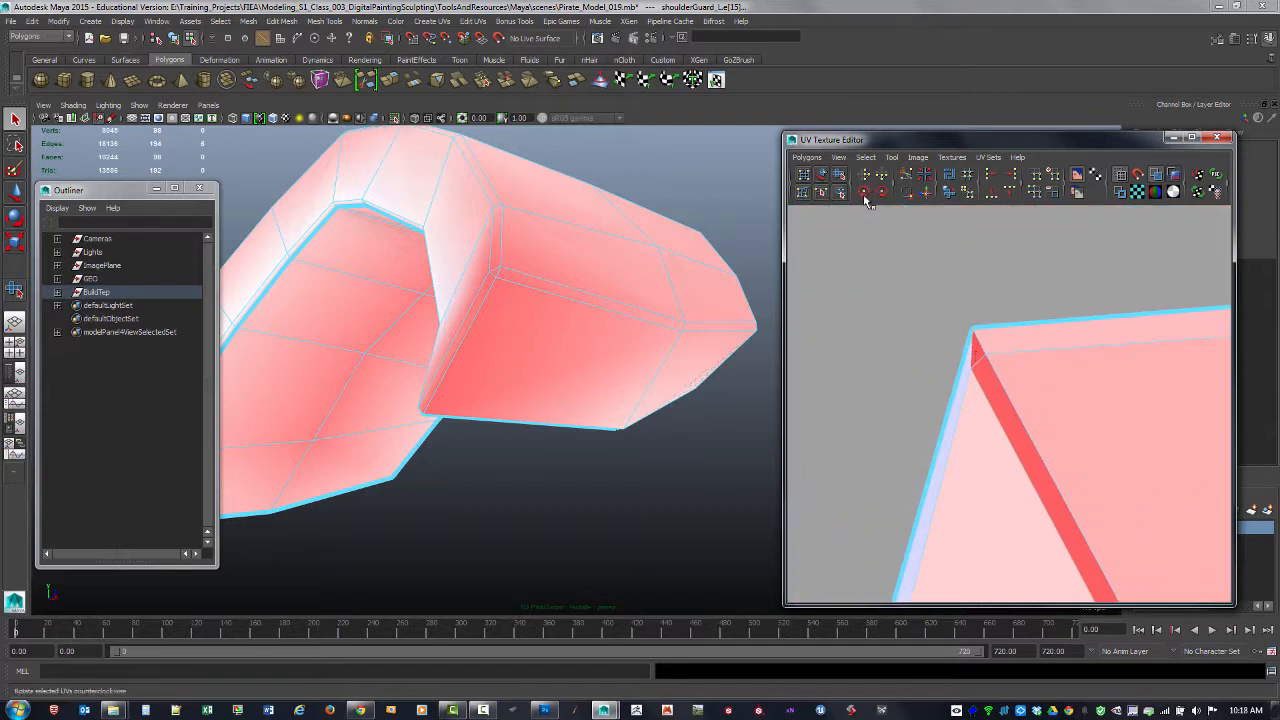
{"action": "left_click", "coordinate": [907, 175]}
- Select the bevel edge running into the outer shell's lower pointed corner on the shoulder guard
{"action": "right_click_drag", "start_coordinate": [1066, 371], "coordinate": [940, 328], "text": "alt"}
{"action": "right_click_drag", "start_coordinate": [1022, 418], "coordinate": [945, 392], "text": "alt"}
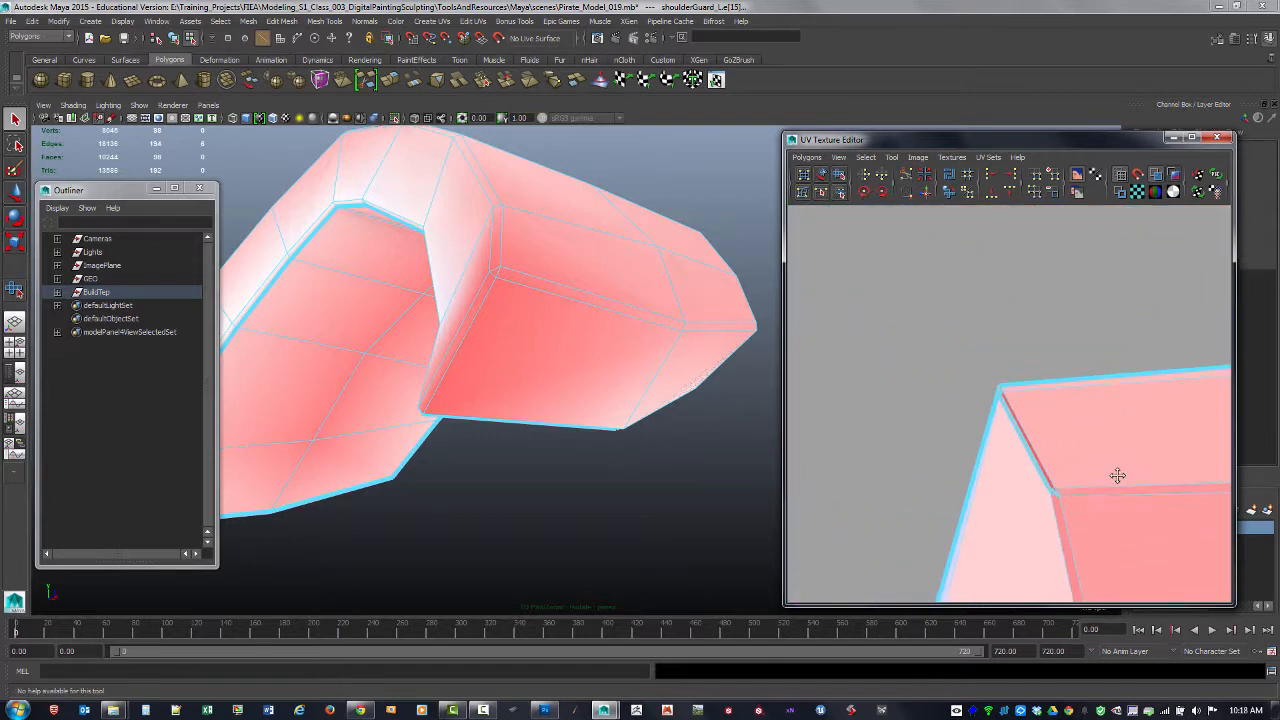
{"action": "middle_click_drag", "start_coordinate": [1117, 477], "coordinate": [897, 357], "text": "alt"}
{"action": "right_click_drag", "start_coordinate": [897, 357], "coordinate": [820, 330], "text": "alt"}
{"action": "middle_click_drag", "start_coordinate": [1023, 322], "coordinate": [1015, 170], "text": "alt"}
{"action": "right_click_drag", "start_coordinate": [940, 245], "coordinate": [981, 277], "text": "alt"}
{"action": "middle_click_drag", "start_coordinate": [1026, 548], "coordinate": [1009, 361], "text": "alt"}
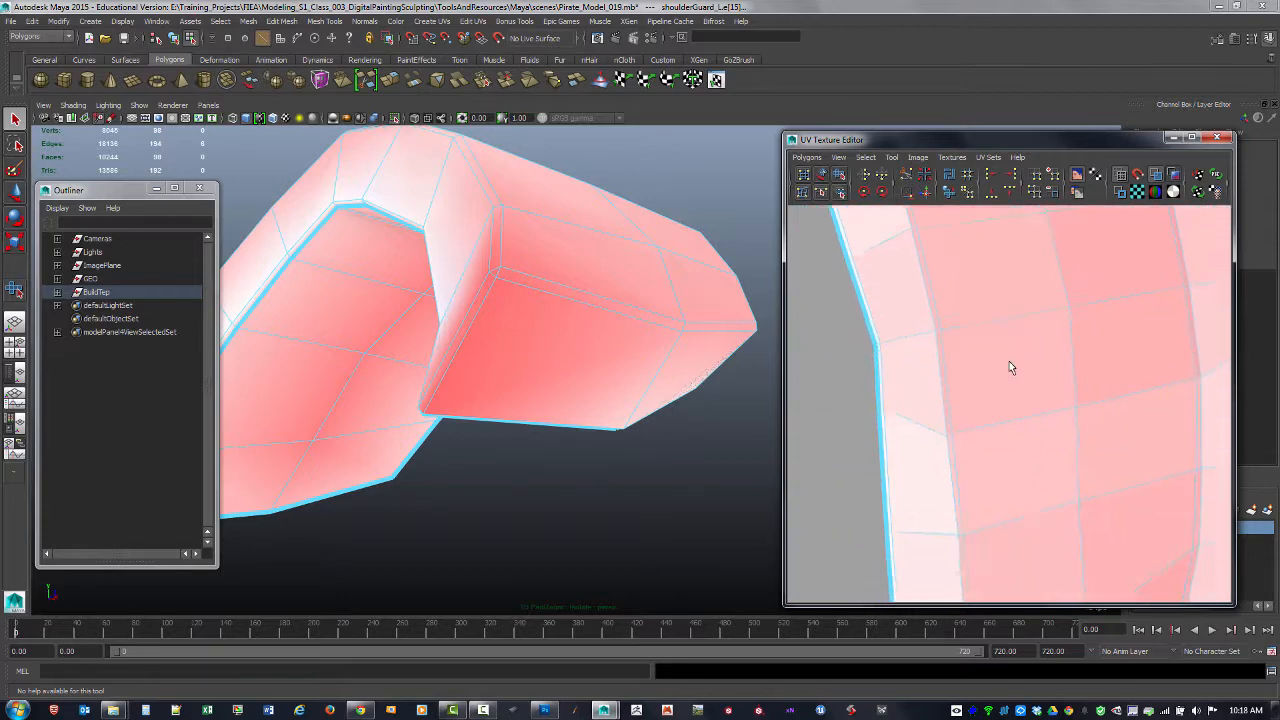
{"action": "middle_click_drag", "start_coordinate": [990, 510], "coordinate": [988, 371], "text": "alt"}
{"action": "middle_click_drag", "start_coordinate": [986, 464], "coordinate": [985, 376], "text": "alt"}
{"action": "left_click_drag", "start_coordinate": [623, 352], "coordinate": [691, 371], "text": "alt"}
{"action": "left_click", "coordinate": [593, 337]}
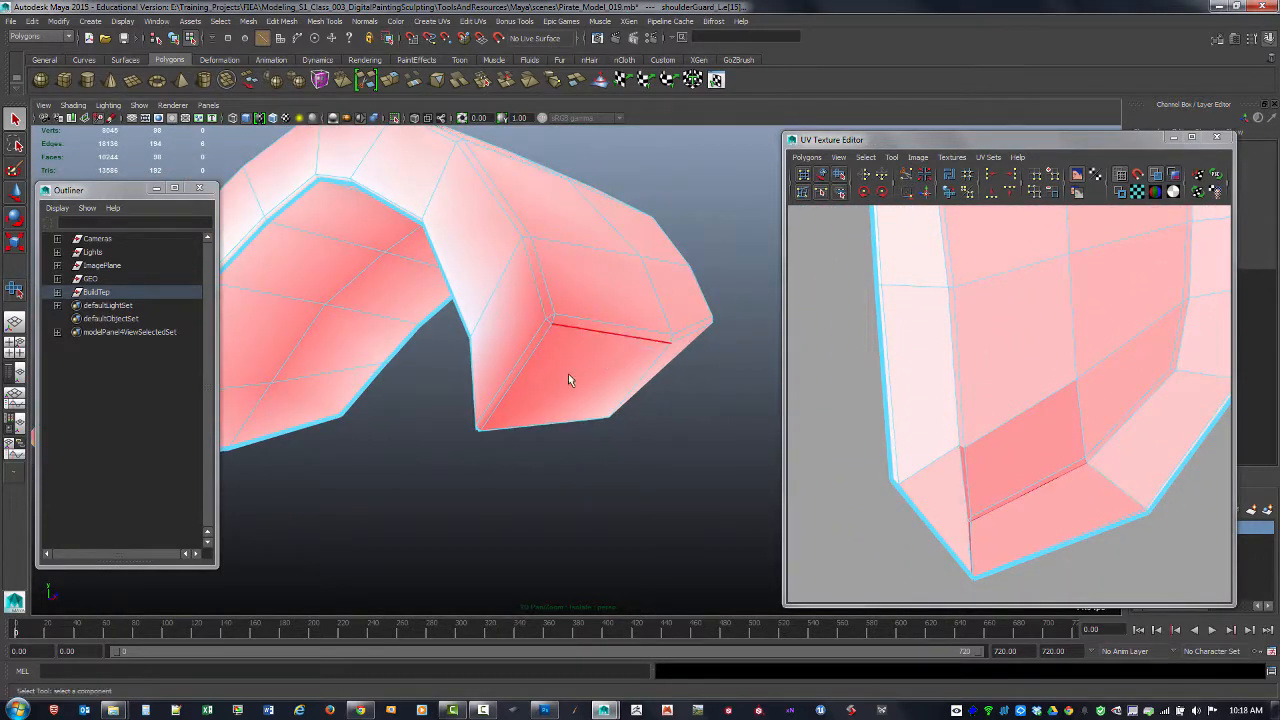
{"action": "left_click", "coordinate": [505, 392]}
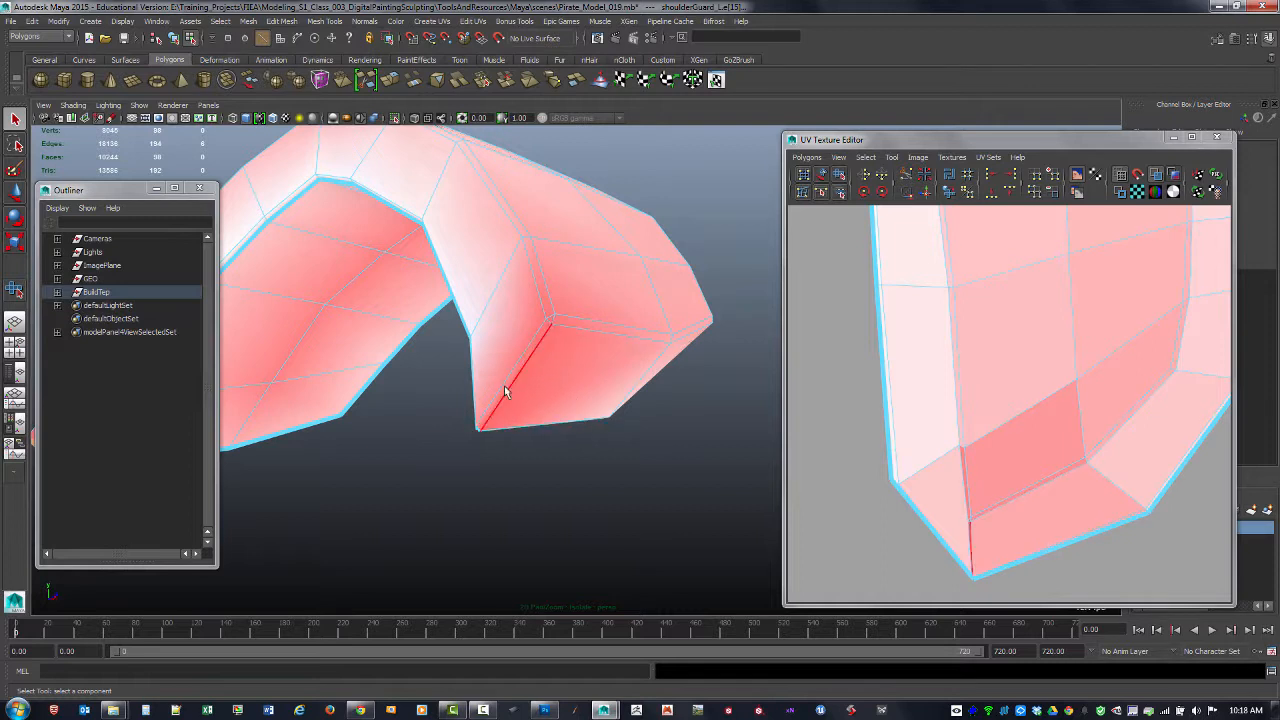
- Cut the UVs along the bevel edge at the outer shell's lower-left corner
{"action": "middle_click_drag", "start_coordinate": [1006, 511], "coordinate": [1024, 397], "text": "alt"}
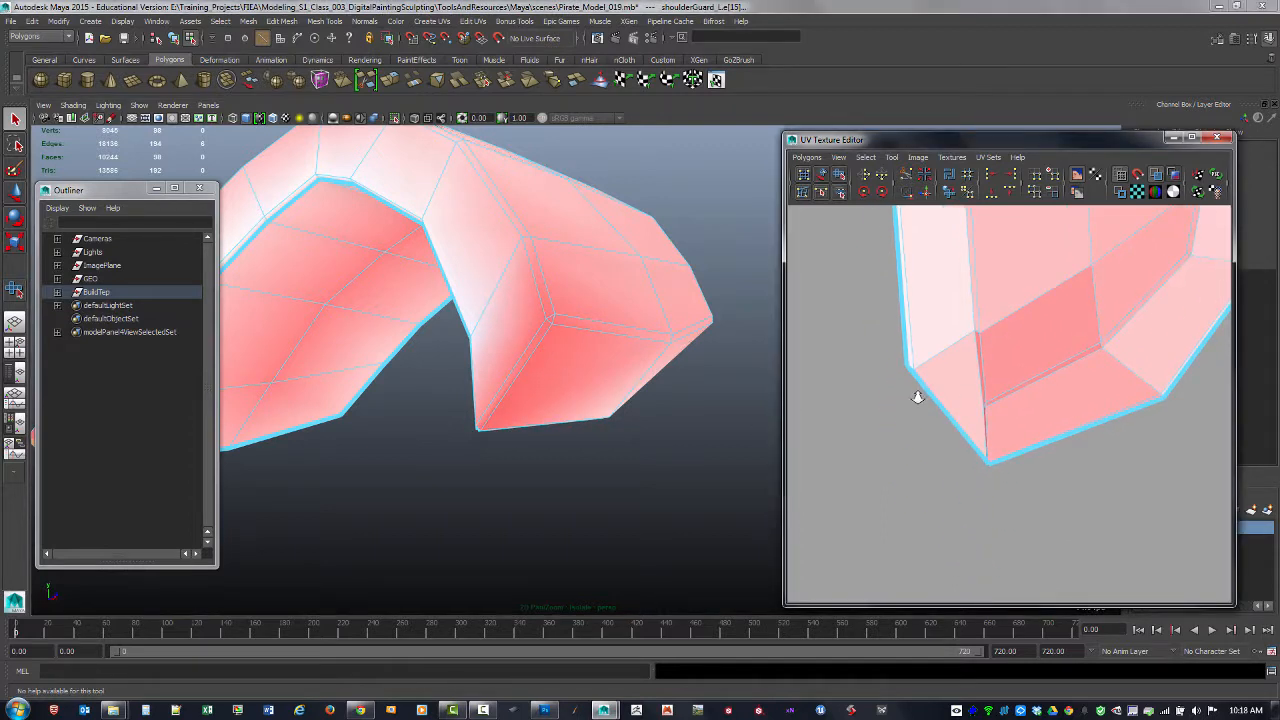
{"action": "right_click_drag", "start_coordinate": [917, 397], "coordinate": [1040, 485], "text": "alt"}
{"action": "middle_click_drag", "start_coordinate": [1040, 485], "coordinate": [1060, 476], "text": "alt"}
{"action": "right_click_drag", "start_coordinate": [1006, 458], "coordinate": [1126, 540], "text": "alt"}
{"action": "middle_click_drag", "start_coordinate": [1074, 502], "coordinate": [1073, 383], "text": "alt"}
{"action": "right_click_drag", "start_coordinate": [1073, 383], "coordinate": [976, 409], "text": "alt"}
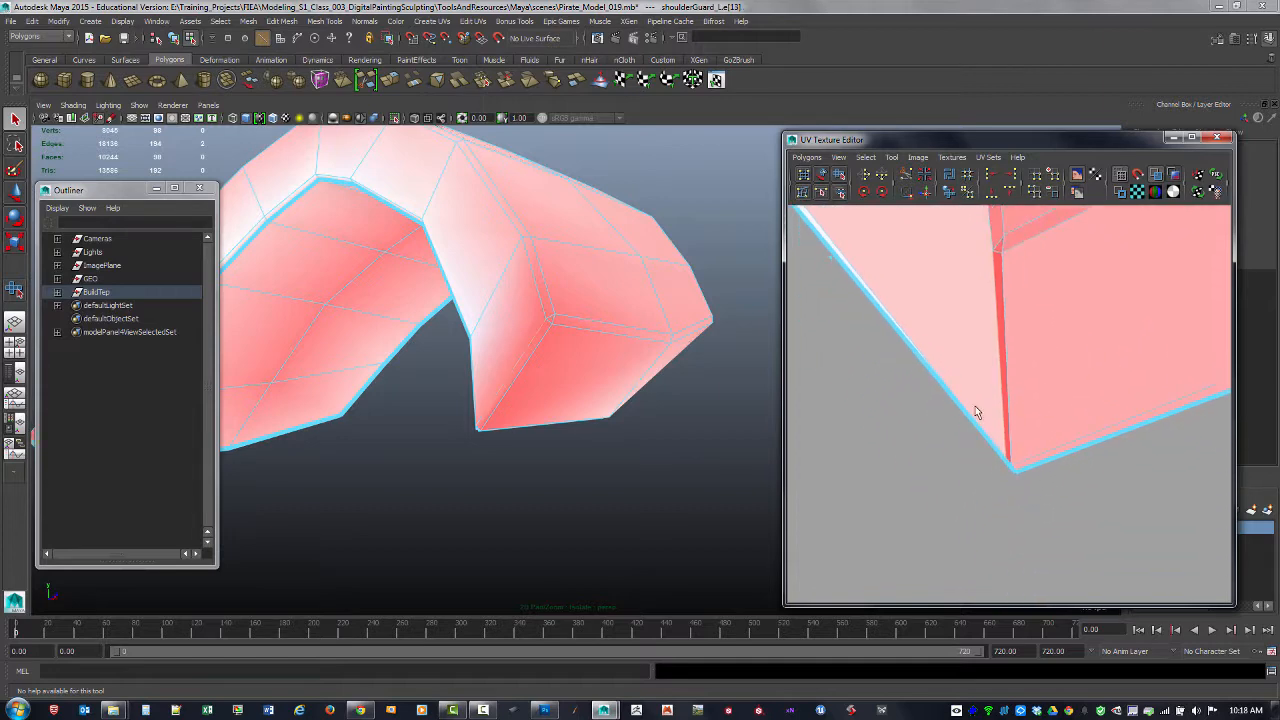
{"action": "middle_click_drag", "start_coordinate": [976, 409], "coordinate": [1011, 480], "text": "alt"}
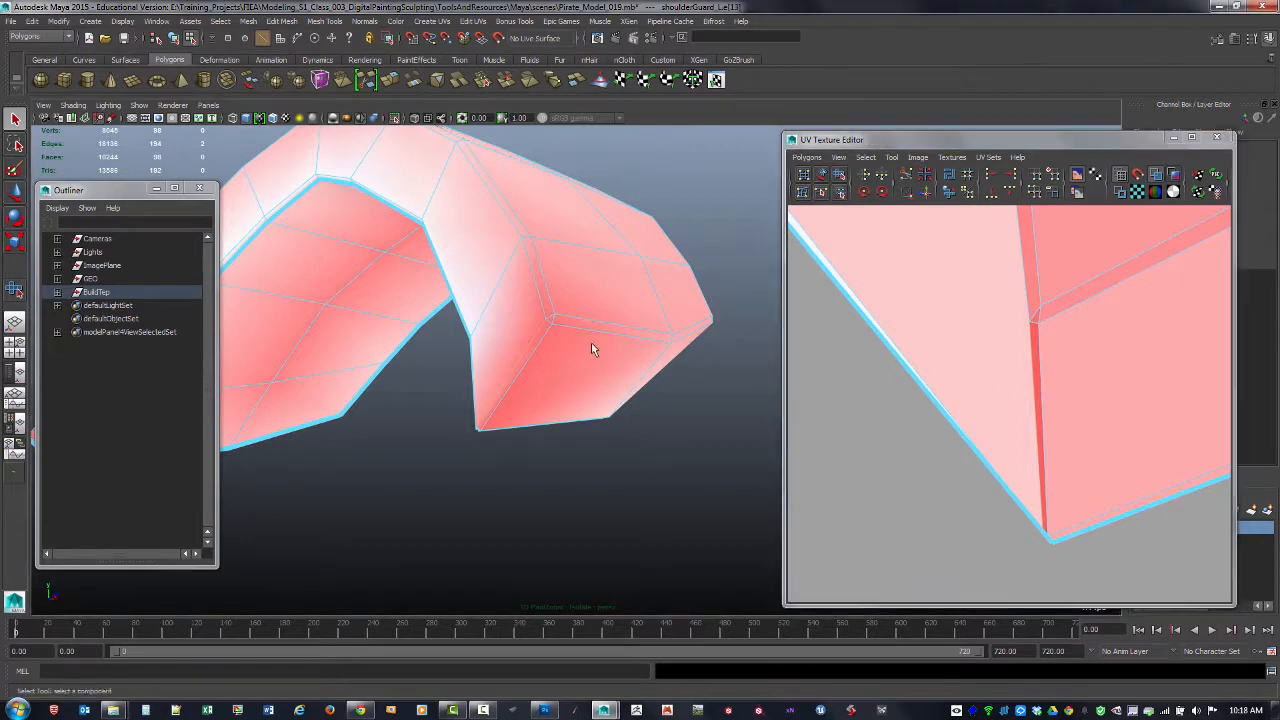
{"action": "mouse_move", "coordinate": [592, 349]}
{"action": "left_mouse_down", "text": "alt"}
{"action": "mouse_move", "coordinate": [543, 334]}
{"action": "mouse_move", "coordinate": [597, 334]}
{"action": "mouse_move", "coordinate": [644, 357]}
{"action": "mouse_move", "coordinate": [617, 347]}
{"action": "left_mouse_up", "text": "alt"}
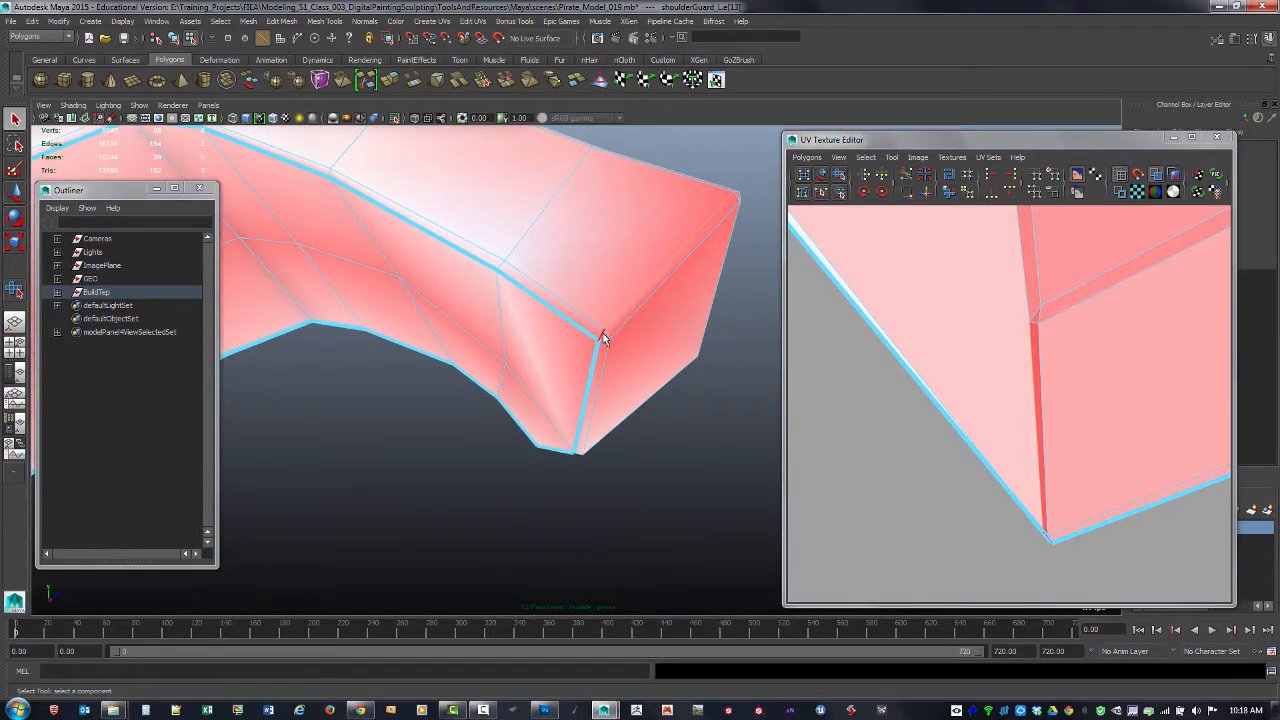
{"action": "left_click_drag", "start_coordinate": [687, 316], "coordinate": [557, 386], "text": "alt"}
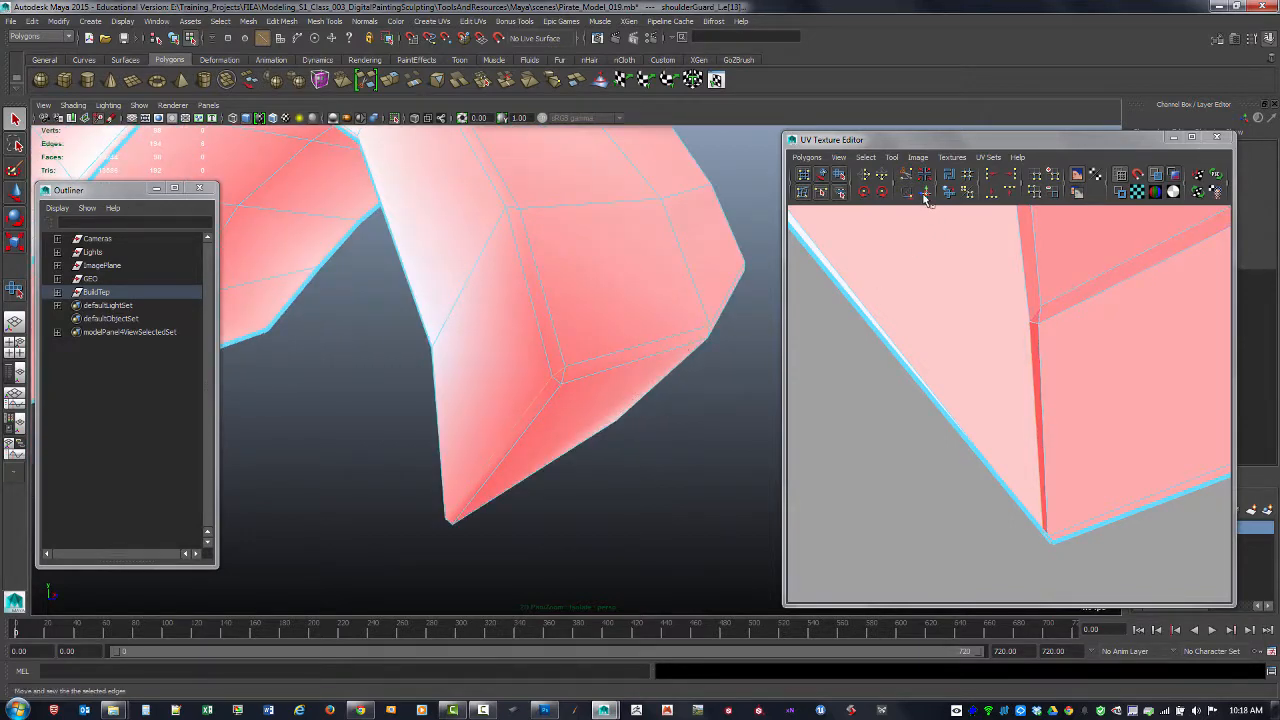
- Select the short cross edge on the rim near the outer shell's lower-right corner and cut its UVs
{"action": "left_click_drag", "start_coordinate": [664, 402], "coordinate": [577, 326], "text": "alt"}
{"action": "right_click_drag", "start_coordinate": [577, 326], "coordinate": [586, 366], "text": "alt"}
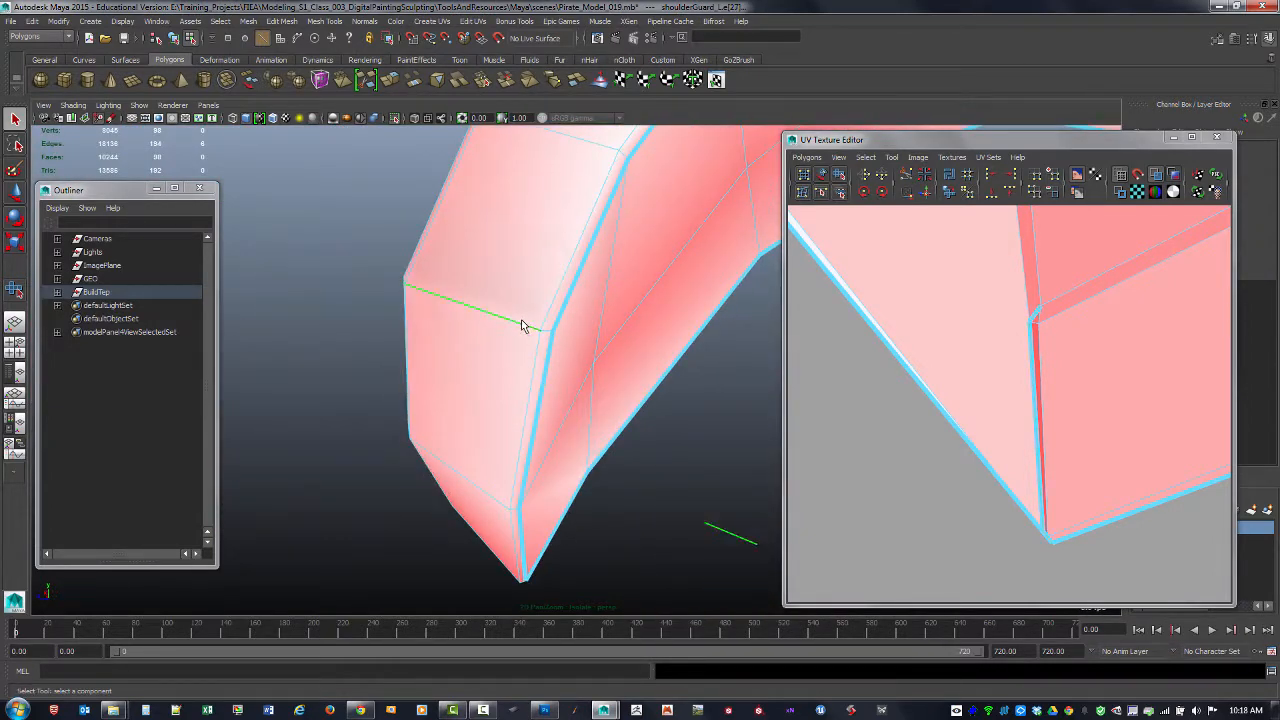
{"action": "left_click_drag", "start_coordinate": [523, 328], "coordinate": [551, 367], "text": "alt"}
{"action": "left_click_drag", "start_coordinate": [650, 442], "coordinate": [652, 432], "text": "alt"}
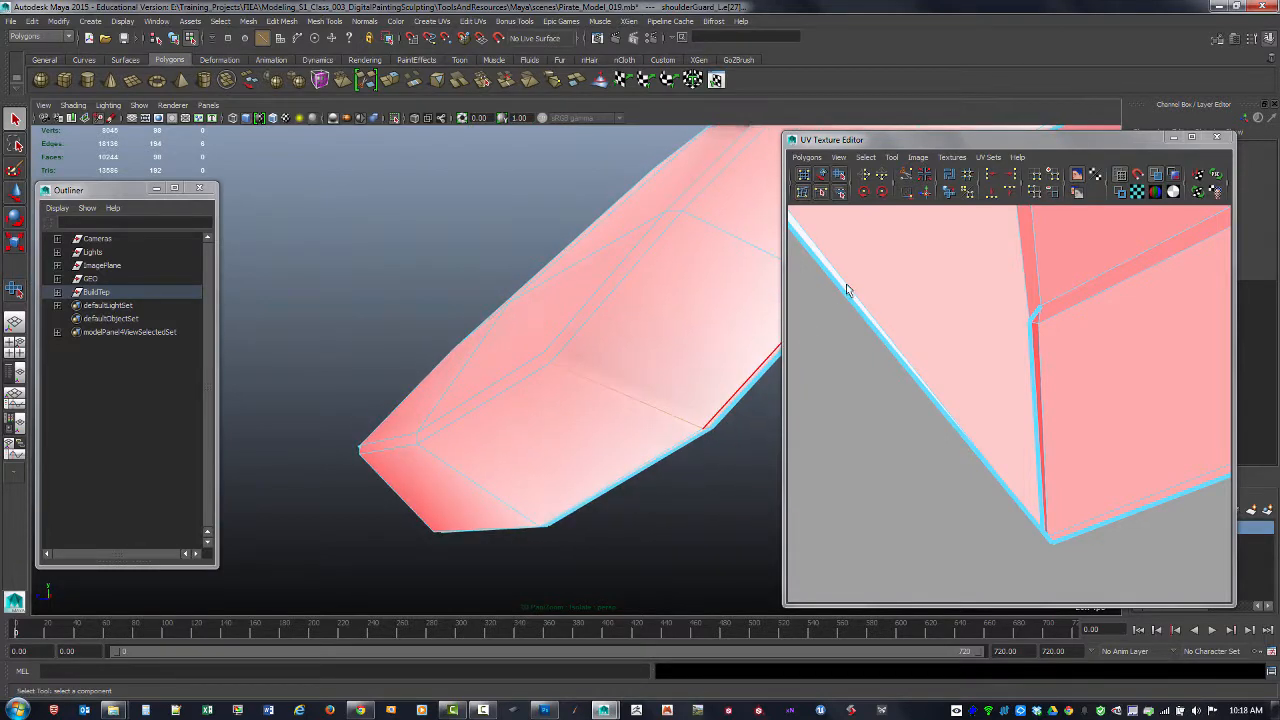
{"action": "left_click", "coordinate": [909, 177]}
- Cut the UVs along the short bevel edge at the remaining upper-right corner of the outer shell
{"action": "right_click_drag", "start_coordinate": [566, 457], "coordinate": [568, 299], "text": "alt"}
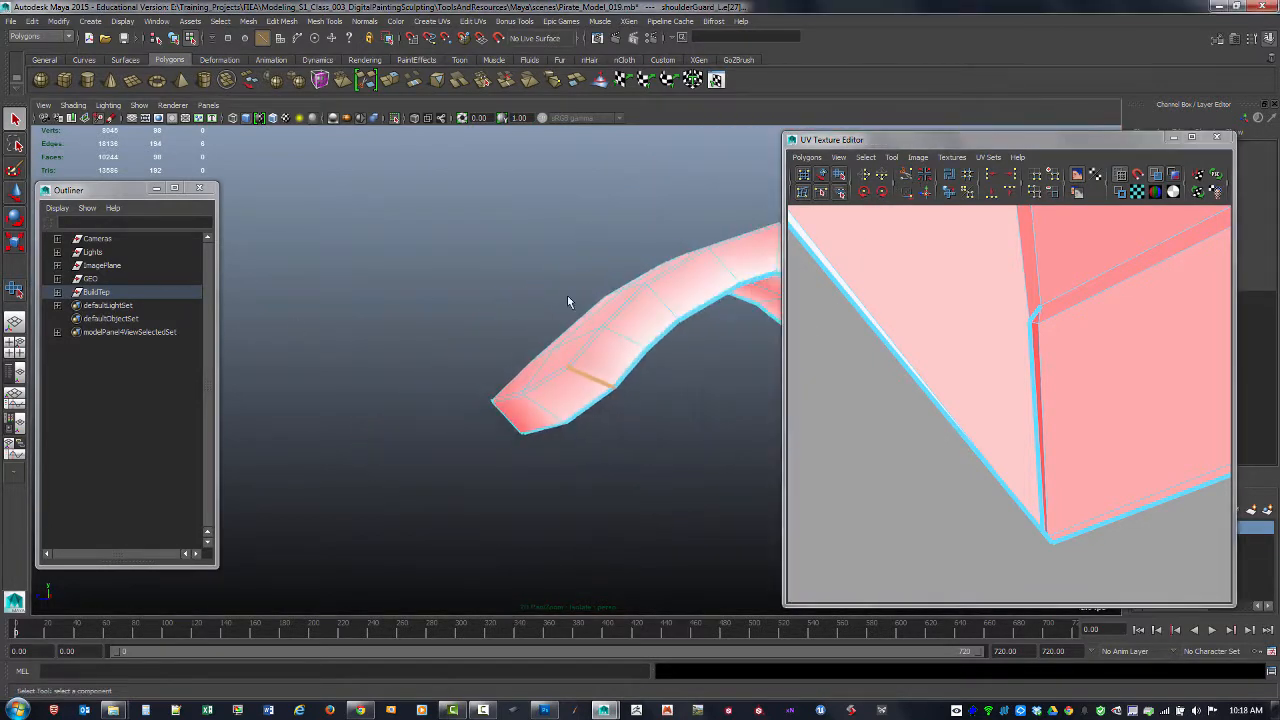
{"action": "left_click_drag", "start_coordinate": [568, 299], "coordinate": [500, 371], "text": "alt"}
{"action": "middle_click_drag", "start_coordinate": [500, 371], "coordinate": [501, 288], "text": "alt"}
{"action": "right_click_drag", "start_coordinate": [446, 289], "coordinate": [566, 320], "text": "alt"}
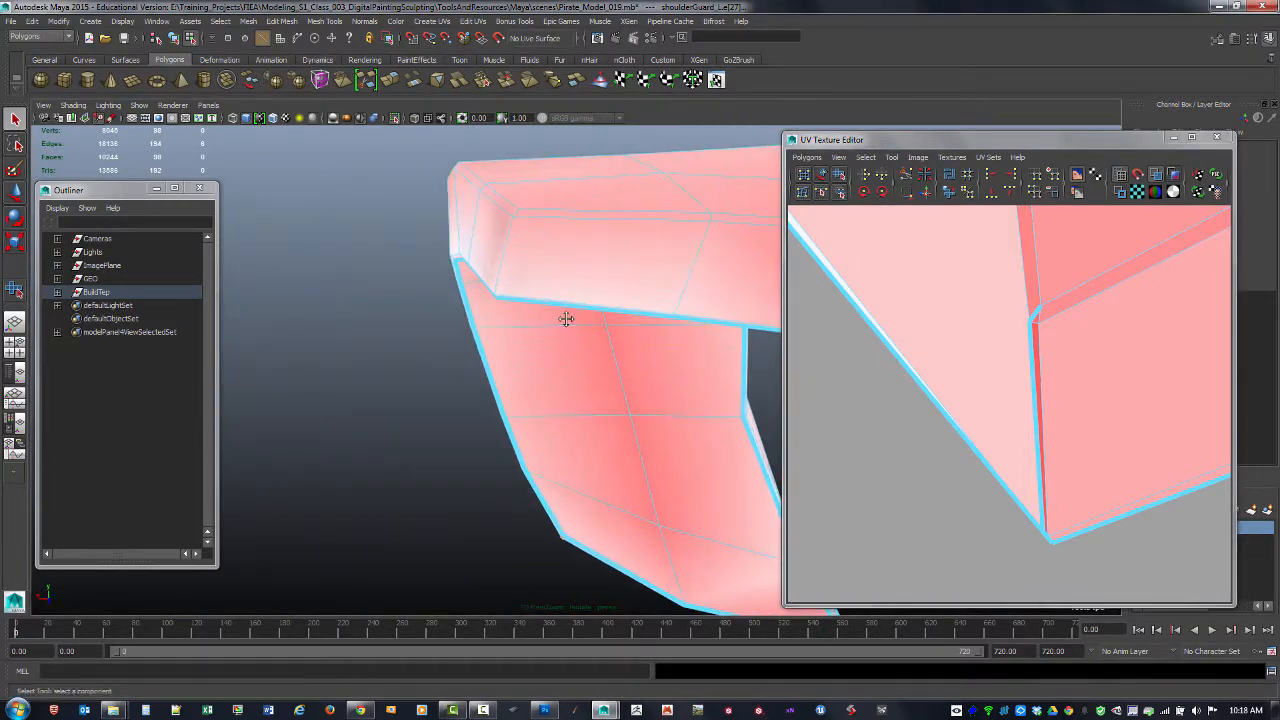
{"action": "middle_click_drag", "start_coordinate": [566, 320], "coordinate": [555, 397], "text": "alt"}
{"action": "right_click_drag", "start_coordinate": [443, 354], "coordinate": [462, 356], "text": "alt"}
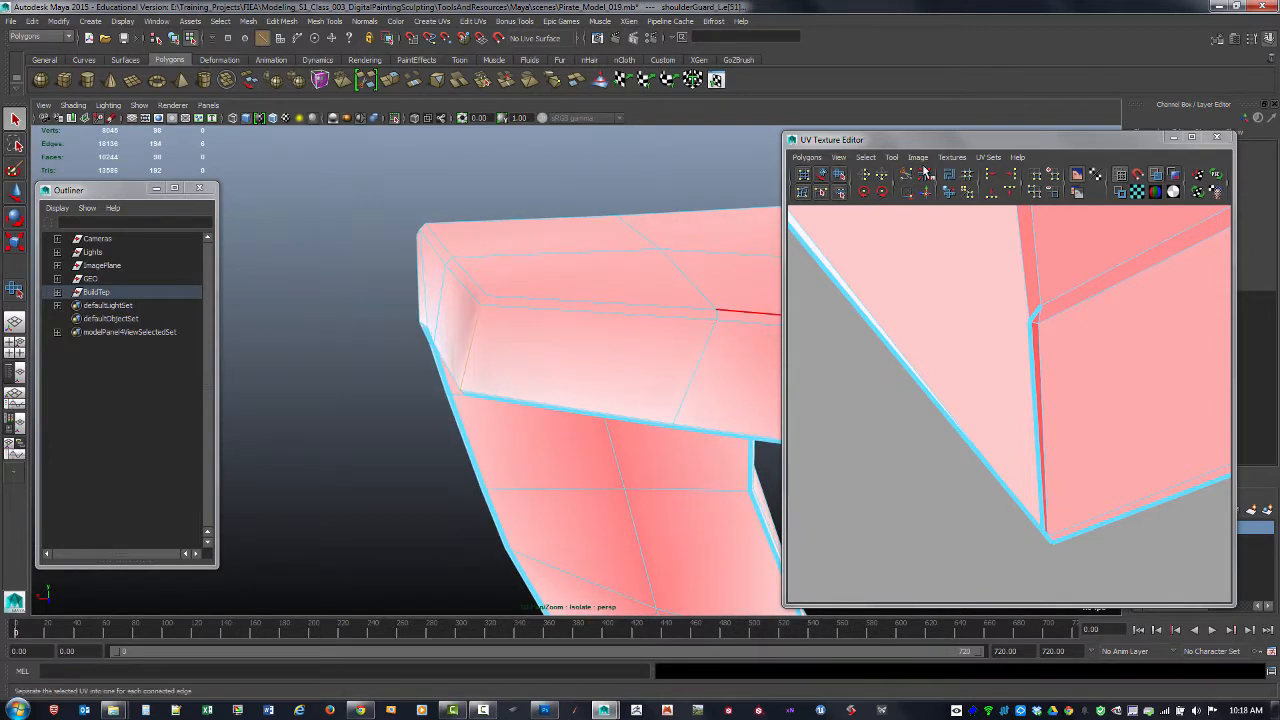
{"action": "left_click", "coordinate": [474, 353]}
- Select all UVs of the outer shell and unfold them again with the four corners cut open
{"action": "right_click_drag", "start_coordinate": [1140, 330], "coordinate": [1011, 338], "text": "alt"}
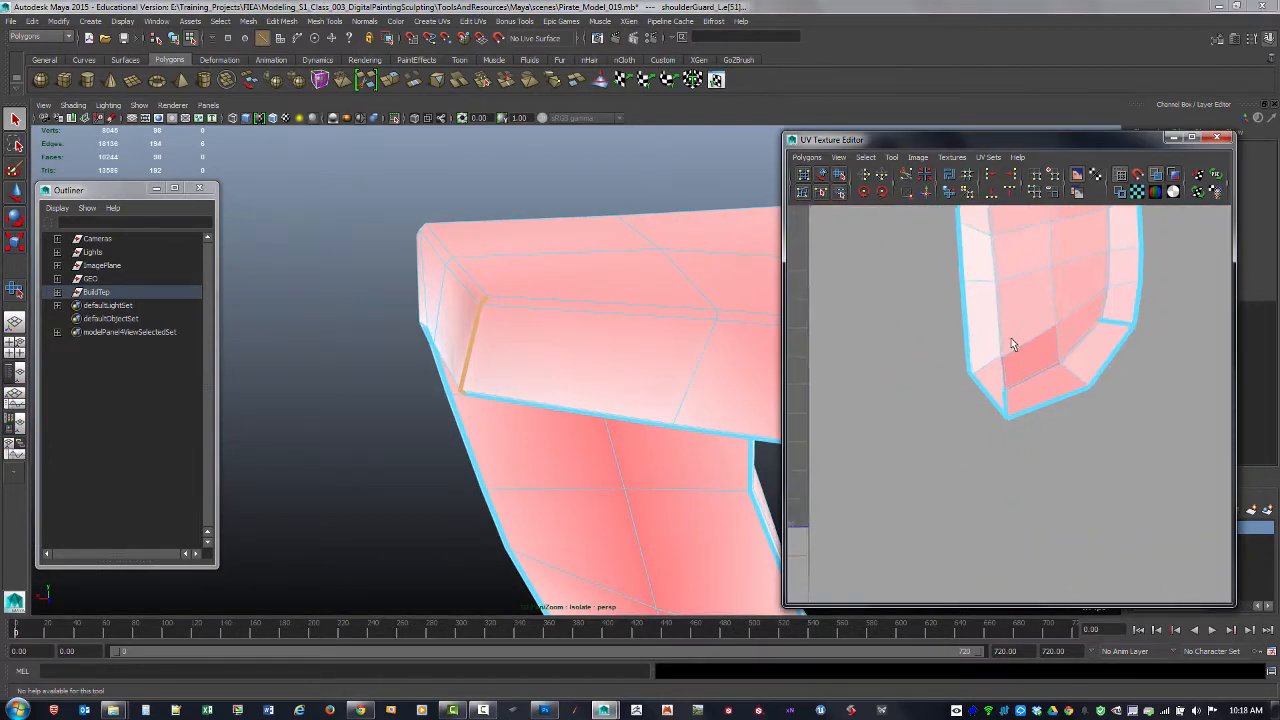
{"action": "middle_click_drag", "start_coordinate": [1011, 340], "coordinate": [872, 518], "text": "alt"}
{"action": "right_click_drag", "start_coordinate": [1023, 508], "coordinate": [900, 403], "text": "alt"}
{"action": "middle_click_drag", "start_coordinate": [900, 403], "coordinate": [920, 411], "text": "alt"}
{"action": "right_click_drag", "start_coordinate": [967, 391], "coordinate": [1014, 392]}
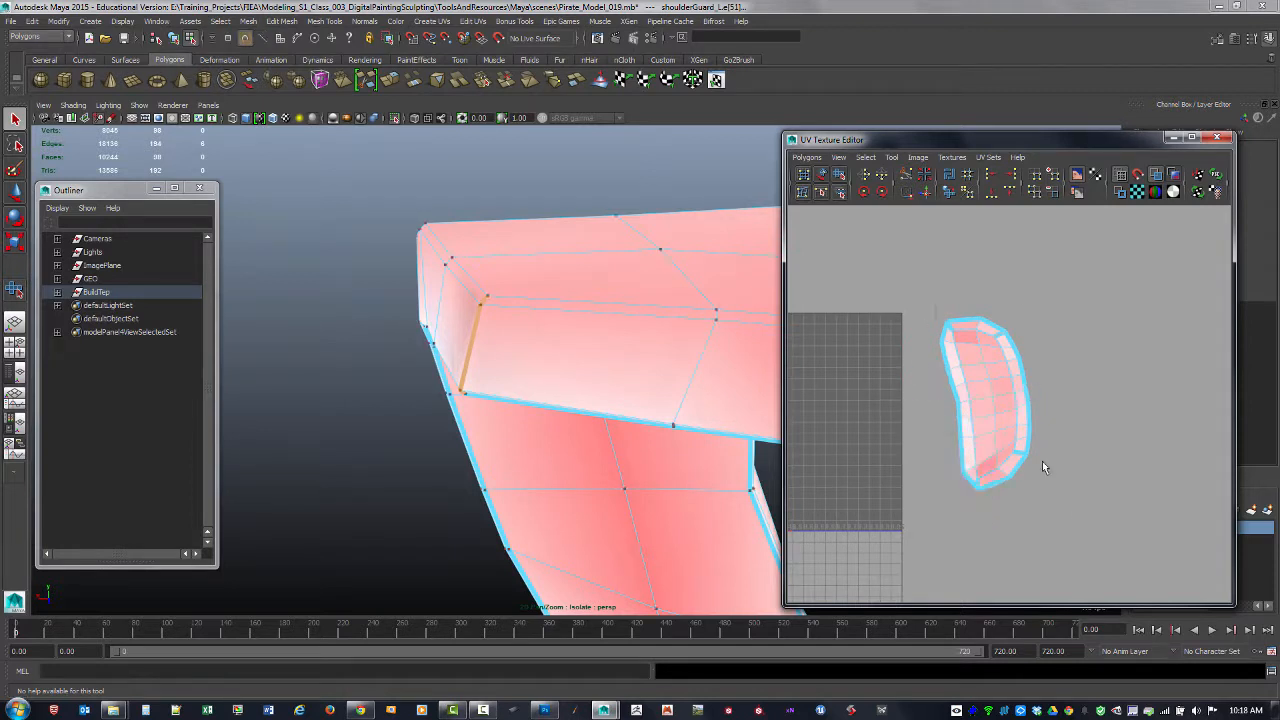
{"action": "left_click", "coordinate": [950, 197]}
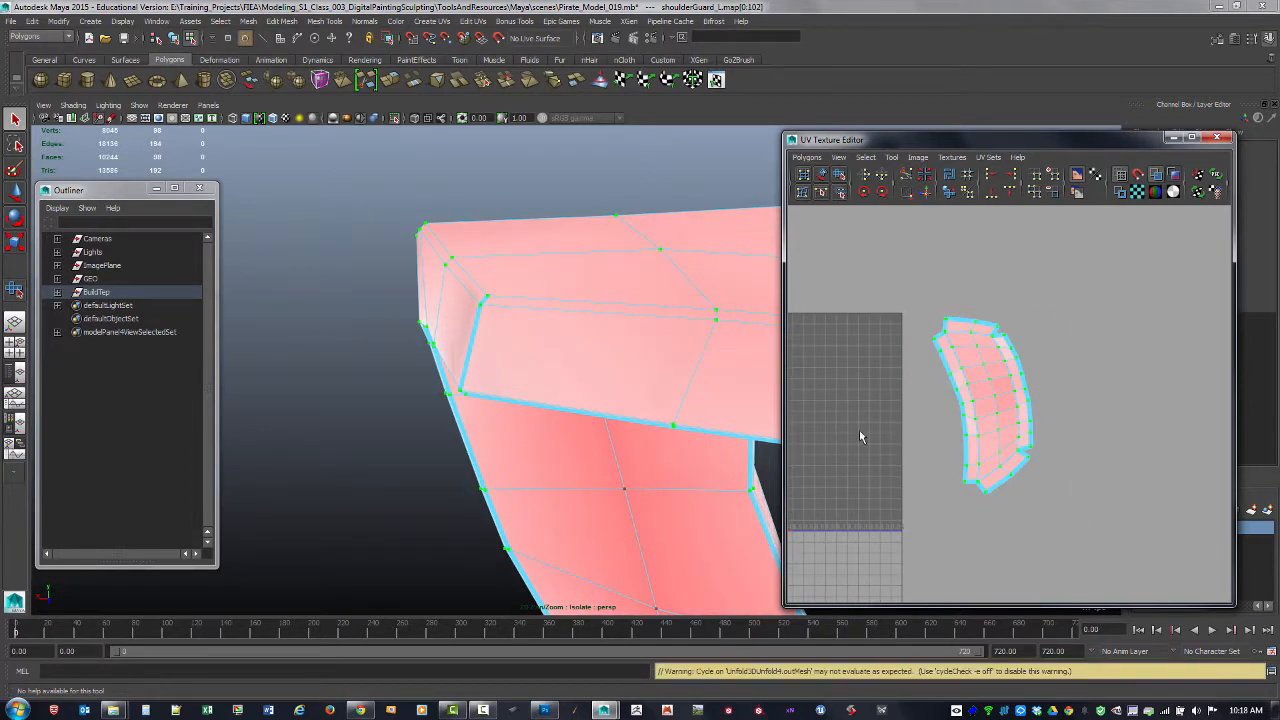
{"action": "left_click_drag", "start_coordinate": [583, 447], "coordinate": [609, 451], "text": "alt"}
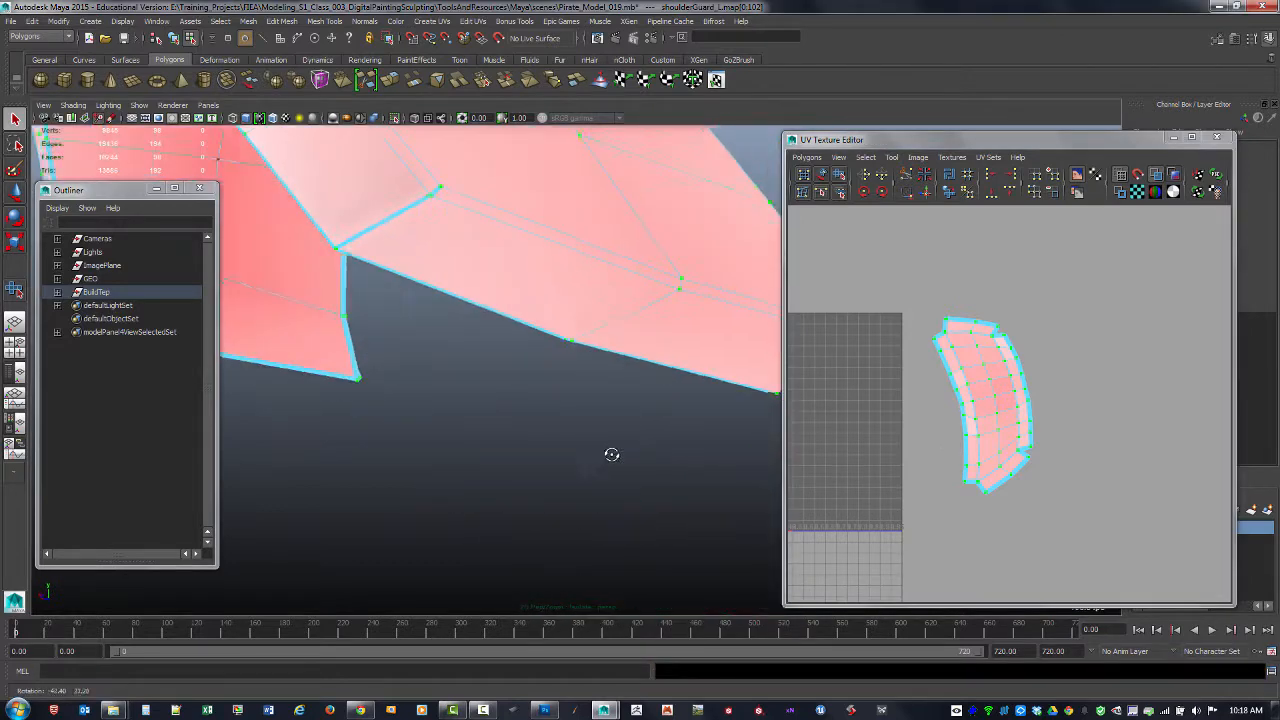
{"action": "middle_click_drag", "start_coordinate": [943, 366], "coordinate": [1090, 455], "text": "alt"}
{"action": "right_click_drag", "start_coordinate": [1162, 463], "coordinate": [1014, 486], "text": "alt"}
{"action": "middle_click_drag", "start_coordinate": [1014, 486], "coordinate": [1016, 461], "text": "alt"}
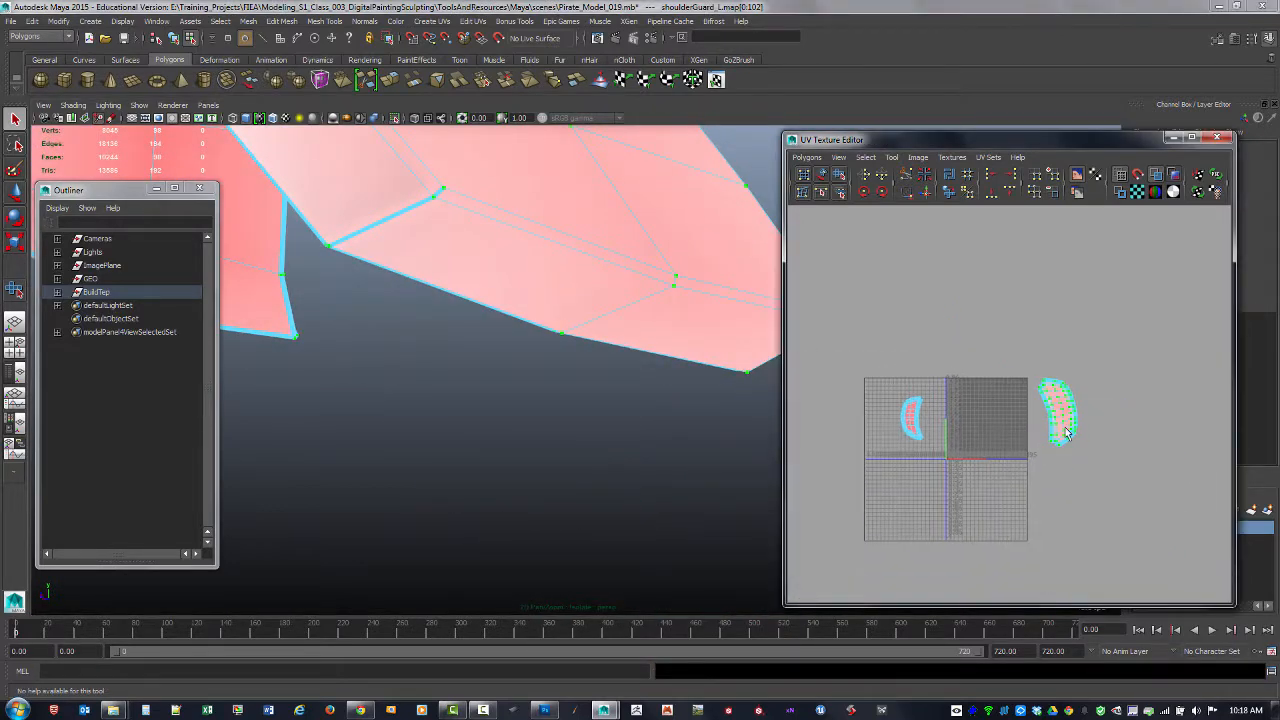
- Activate the Smooth UV tool and select the inner shell's UVs
{"action": "right_click_drag", "start_coordinate": [1066, 428], "coordinate": [1103, 429]}
{"action": "left_click", "coordinate": [841, 177]}
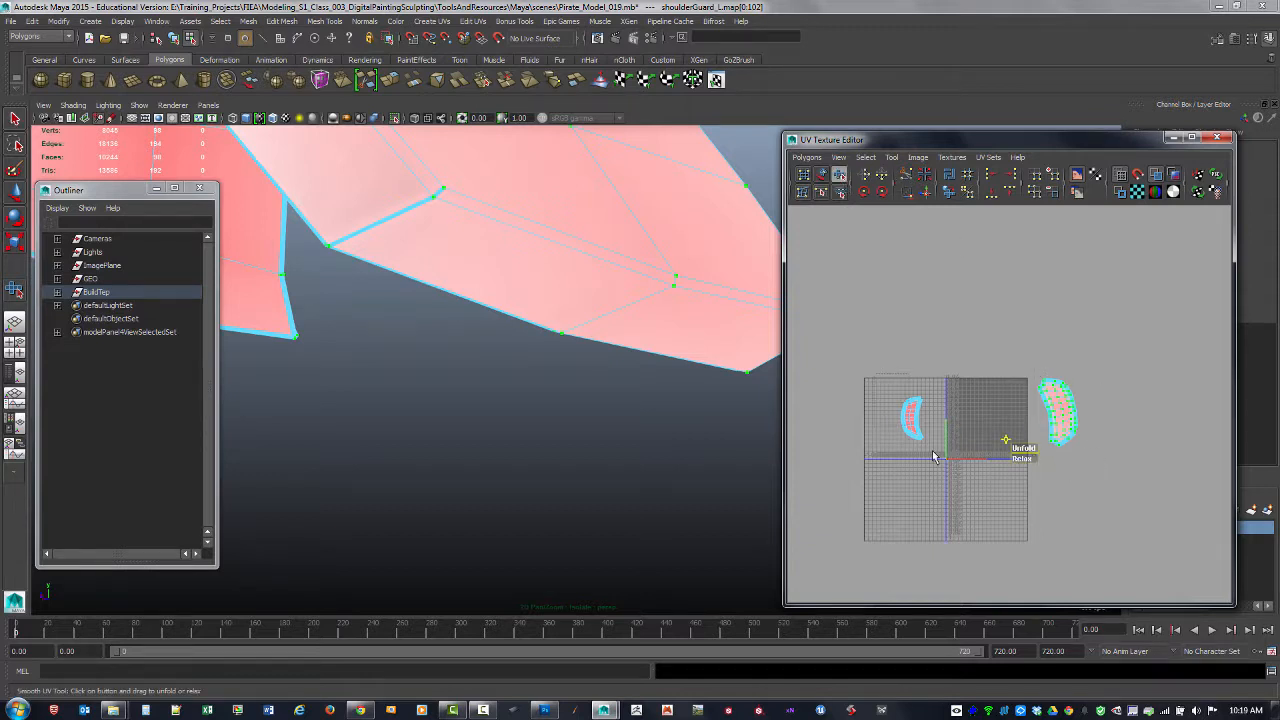
{"action": "left_click_drag", "start_coordinate": [933, 451], "coordinate": [933, 458]}
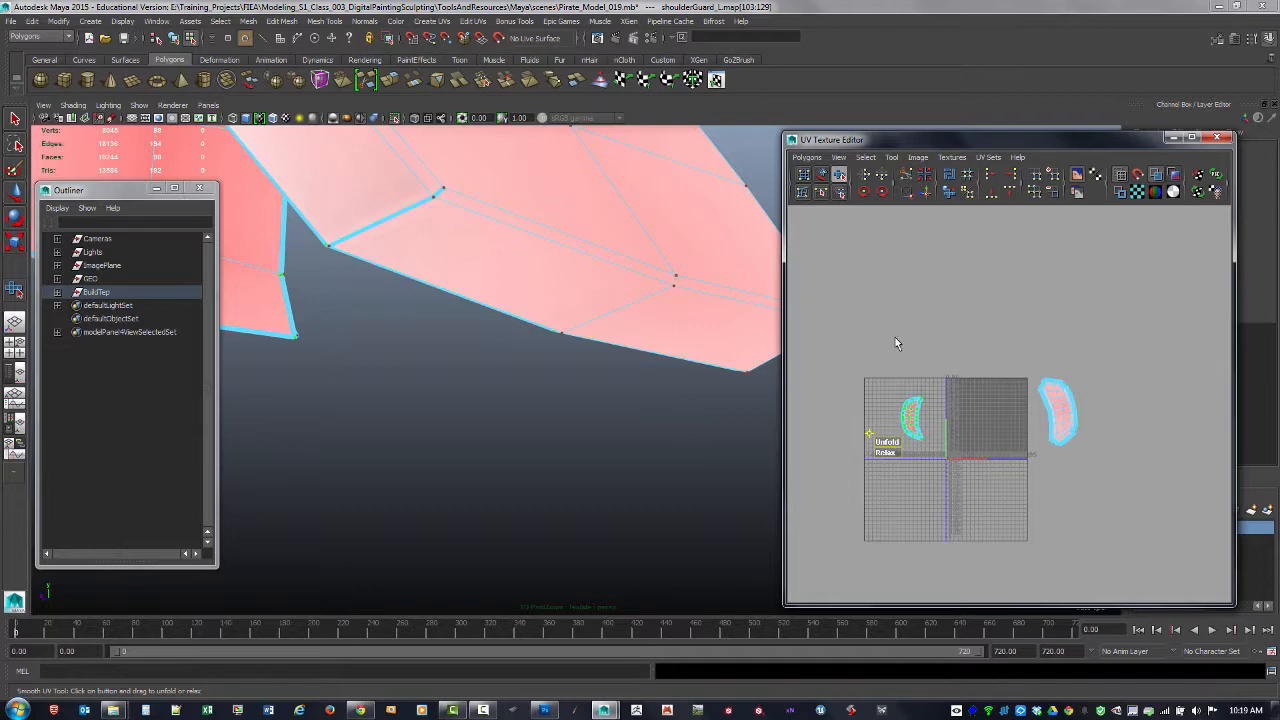
- Turn off the UV distortion display, deselect the UVs and show checkered tiles to compare the two shells
{"action": "left_click", "coordinate": [1174, 175]}
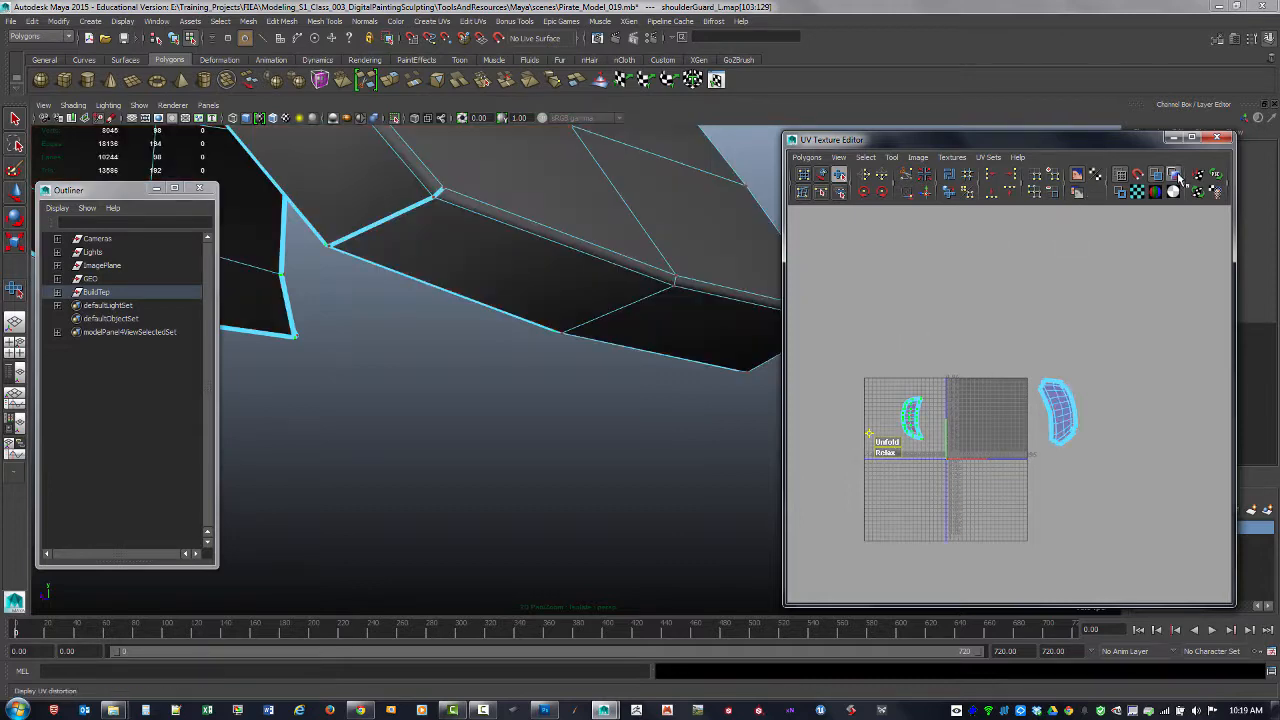
{"action": "left_click", "coordinate": [1035, 352]}
{"action": "middle_click_drag", "start_coordinate": [1003, 371], "coordinate": [1003, 321], "text": "alt"}
{"action": "right_click_drag", "start_coordinate": [996, 350], "coordinate": [1043, 320], "text": "alt"}
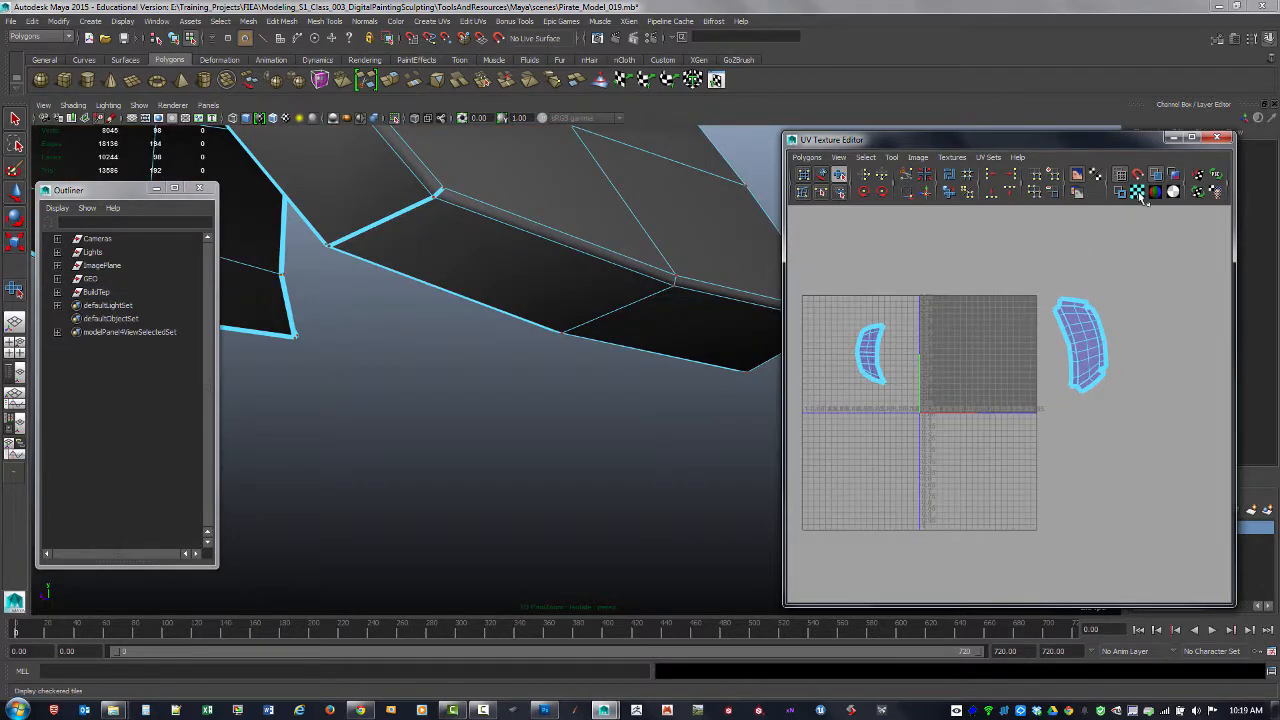
{"action": "left_click", "coordinate": [1137, 193]}
{"action": "middle_click_drag", "start_coordinate": [903, 370], "coordinate": [979, 423], "text": "alt"}
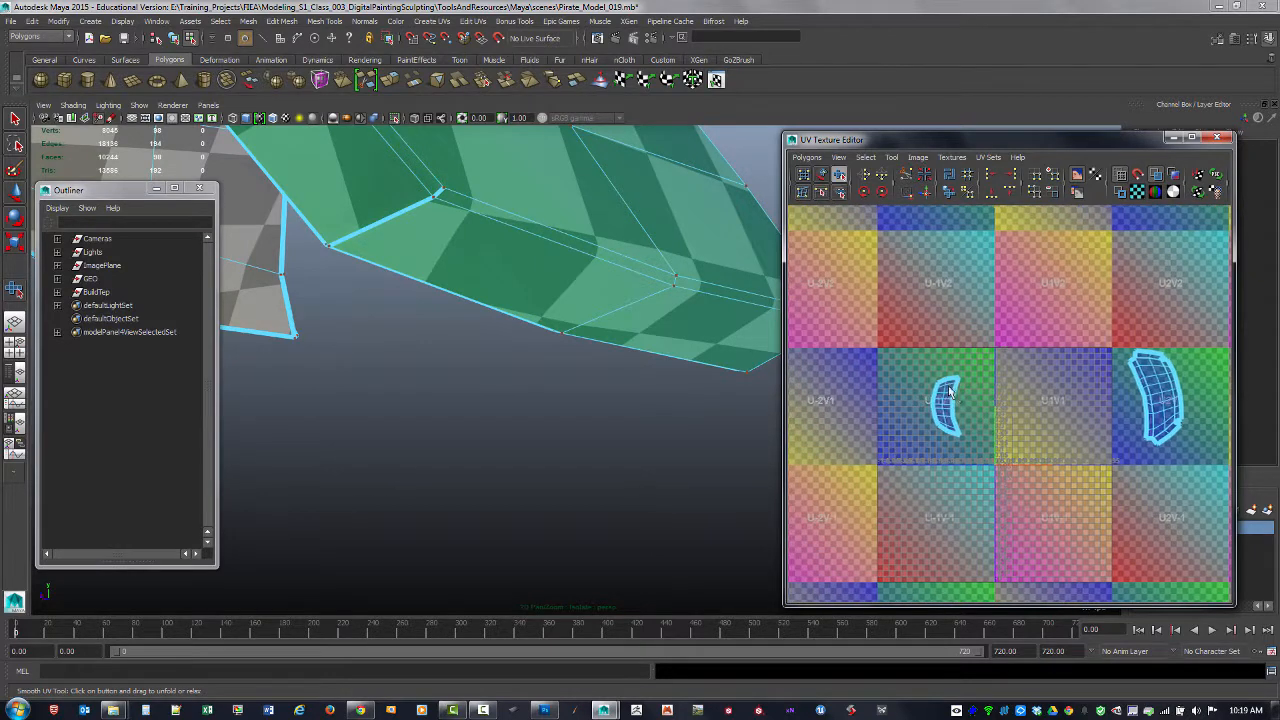
{"action": "right_click_drag", "start_coordinate": [979, 423], "coordinate": [1020, 418], "text": "alt"}
{"action": "middle_click_drag", "start_coordinate": [1068, 372], "coordinate": [951, 372], "text": "alt"}
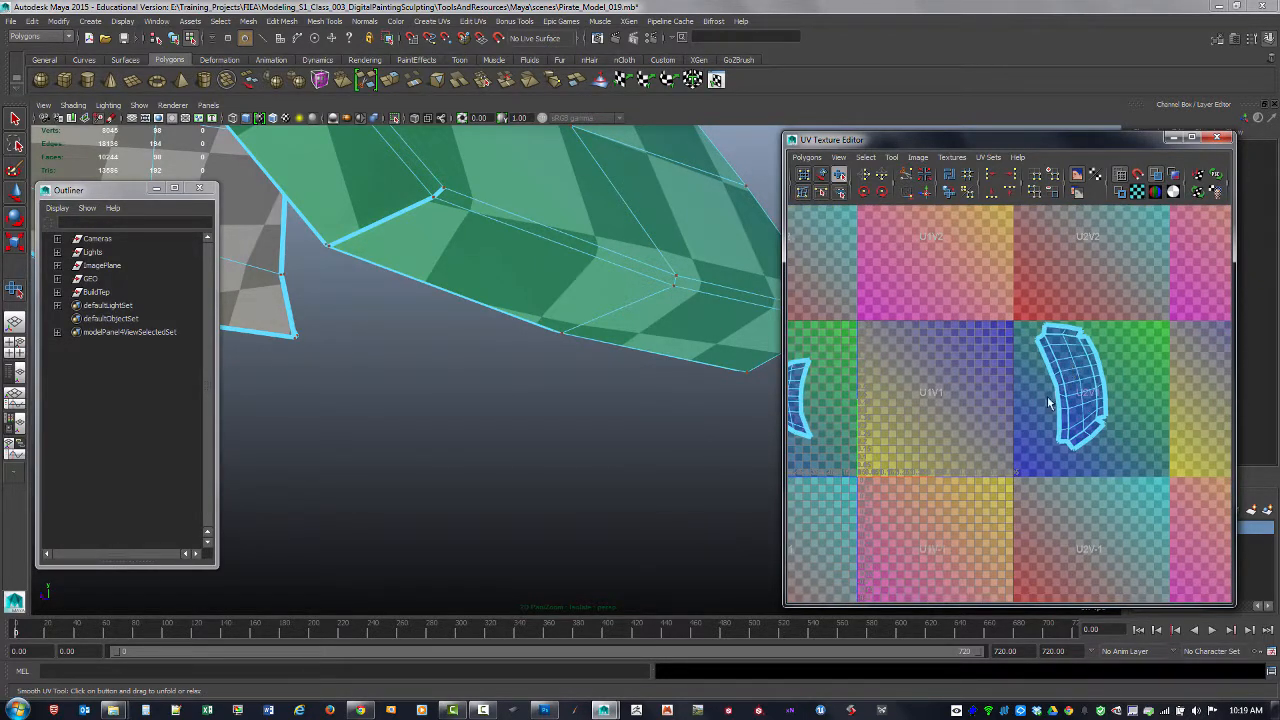
{"action": "right_click_drag", "start_coordinate": [1048, 403], "coordinate": [1091, 397], "text": "alt"}
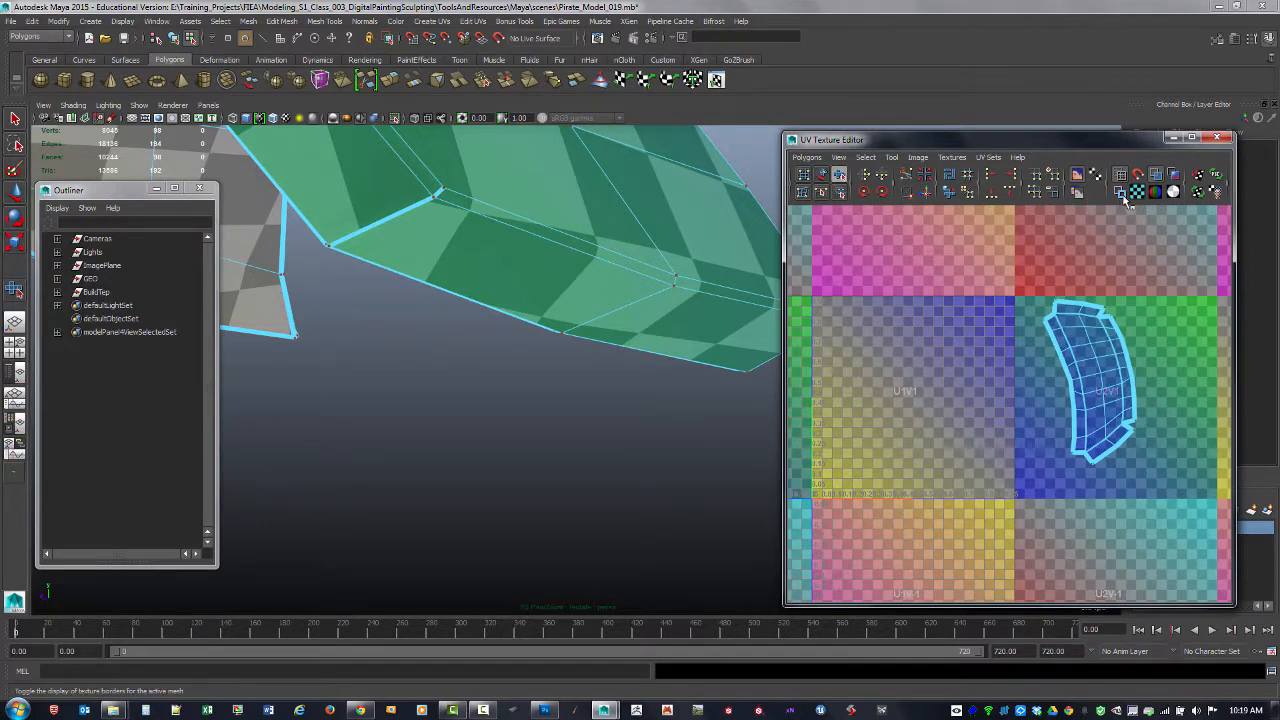
- Select all UVs of the shoulder guard's outer shell, rotate it slightly and move it toward the right edge of tile U2V1
{"action": "middle_click_drag", "start_coordinate": [695, 247], "coordinate": [669, 395], "text": "alt"}
{"action": "right_click_drag", "start_coordinate": [669, 395], "coordinate": [576, 303], "text": "alt"}
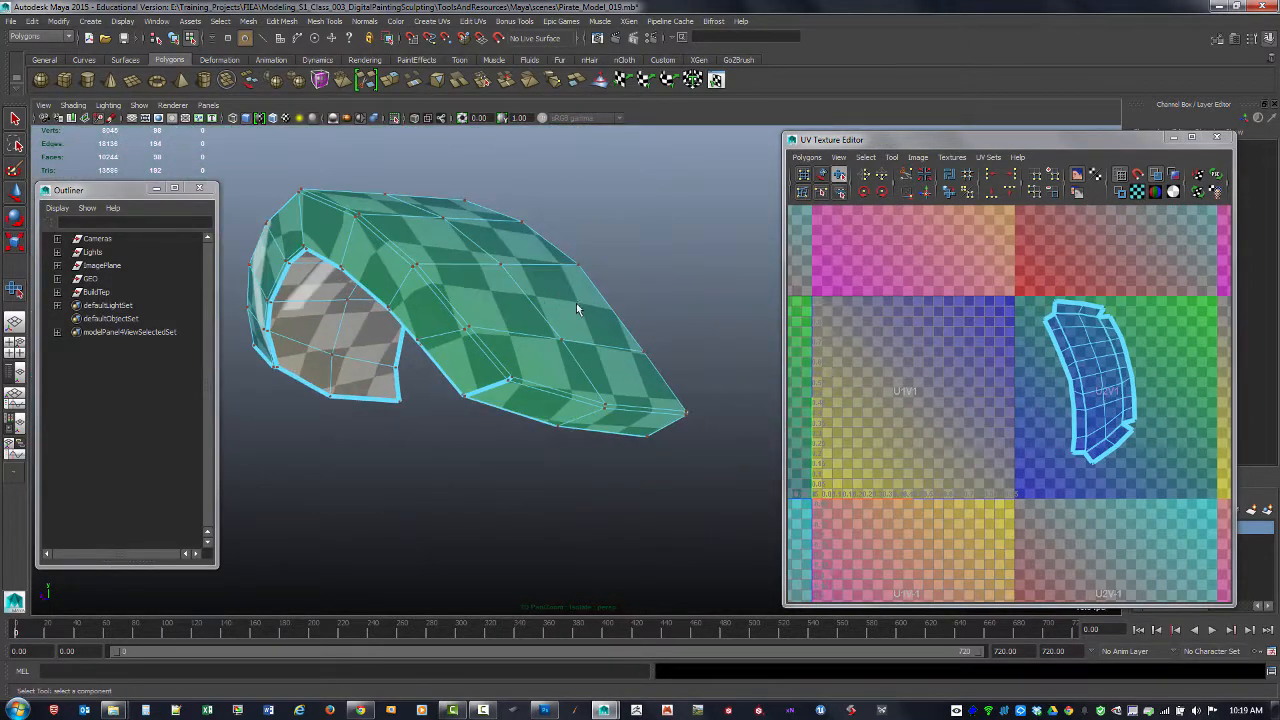
{"action": "left_click_drag", "start_coordinate": [576, 303], "coordinate": [438, 286], "text": "alt"}
{"action": "right_click_drag", "start_coordinate": [438, 286], "coordinate": [528, 331], "text": "alt"}
{"action": "left_click_drag", "start_coordinate": [527, 335], "coordinate": [726, 450], "text": "alt"}
{"action": "right_click_drag", "start_coordinate": [1052, 366], "coordinate": [1032, 344], "text": "alt"}
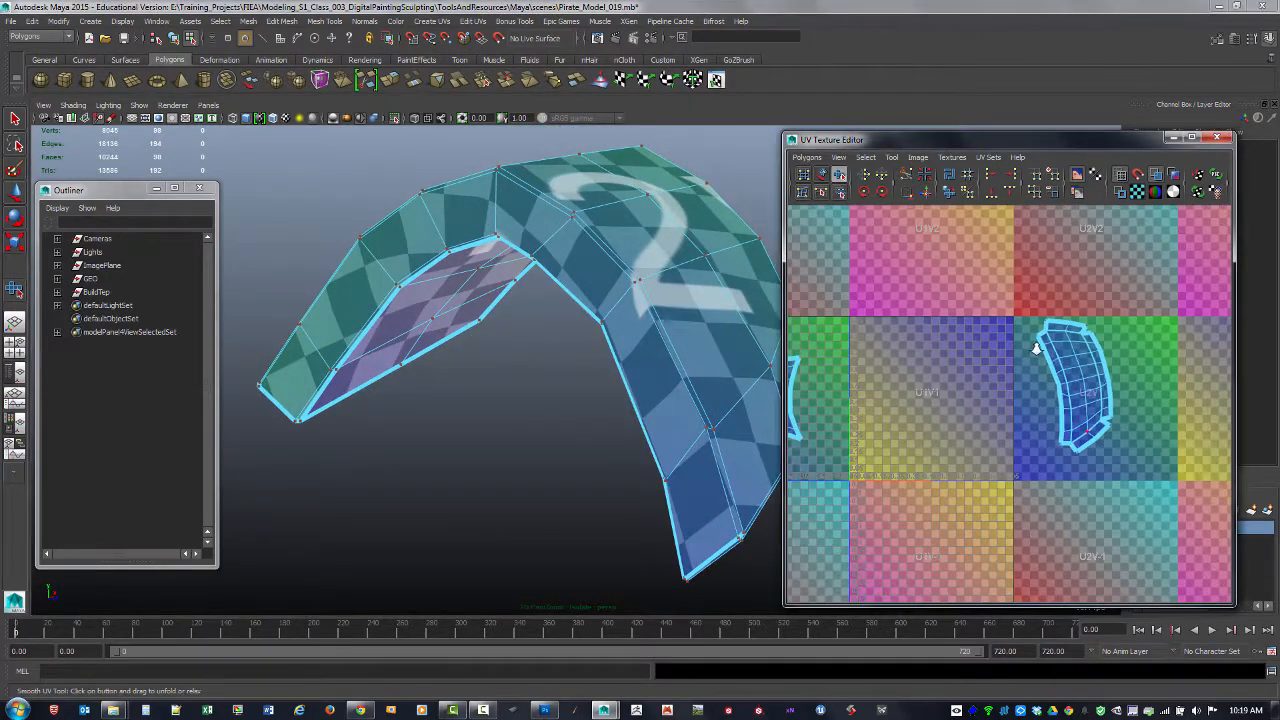
{"action": "middle_click_drag", "start_coordinate": [1084, 376], "coordinate": [1089, 408], "text": "alt"}
{"action": "right_click_drag", "start_coordinate": [1095, 408], "coordinate": [1126, 407]}
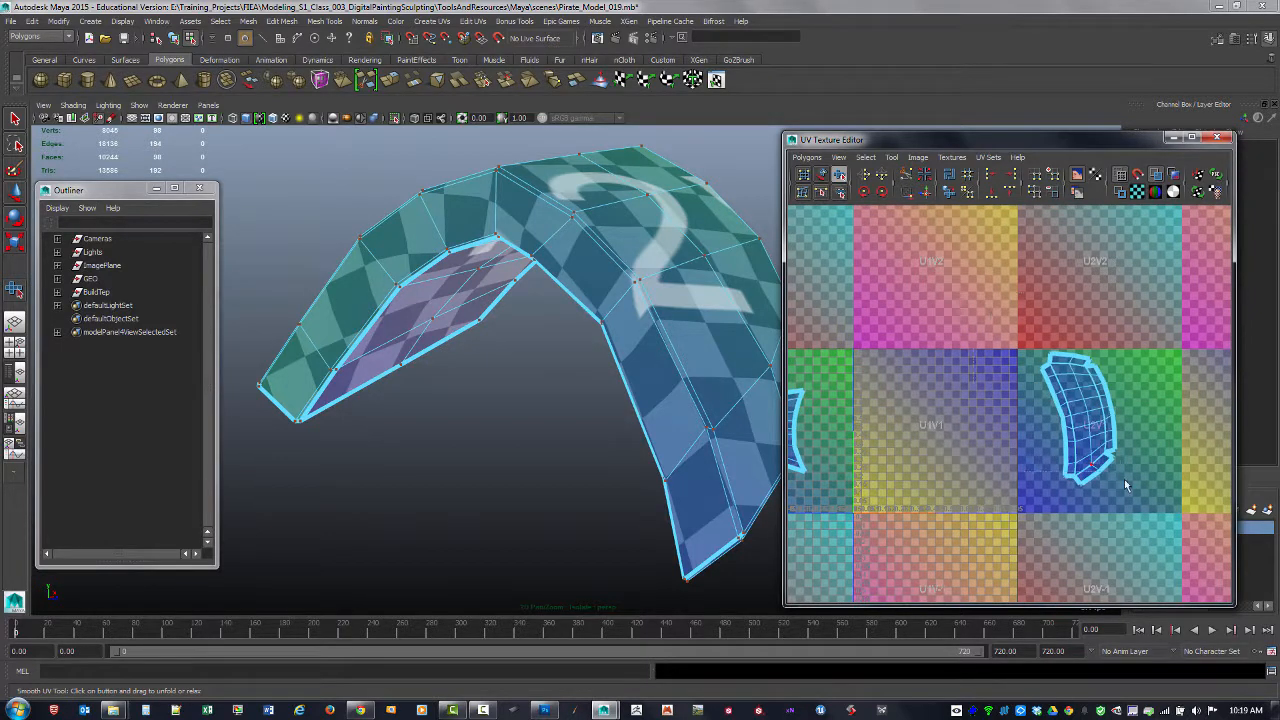
{"action": "left_click_drag", "start_coordinate": [1126, 485], "coordinate": [1134, 491]}
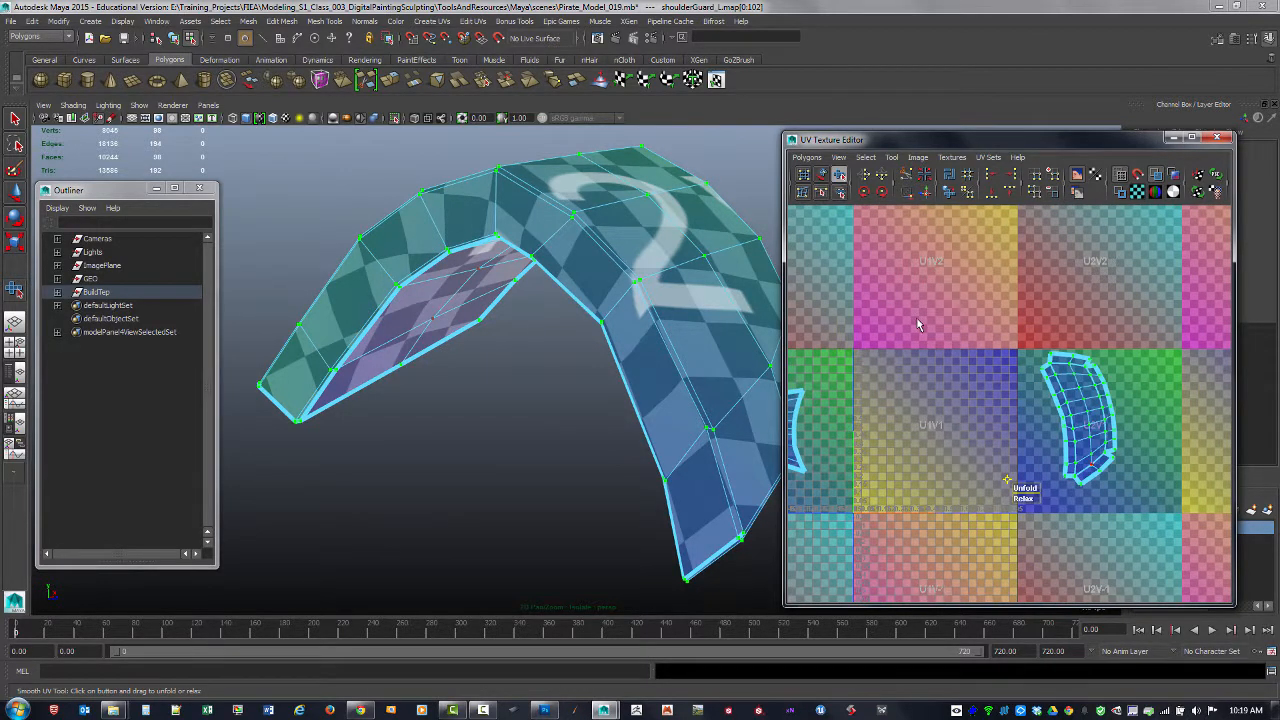
{"action": "key", "text": "w"}
{"action": "key", "text": "e"}
{"action": "left_click_drag", "start_coordinate": [1122, 362], "coordinate": [1142, 424]}
{"action": "key", "text": "w"}
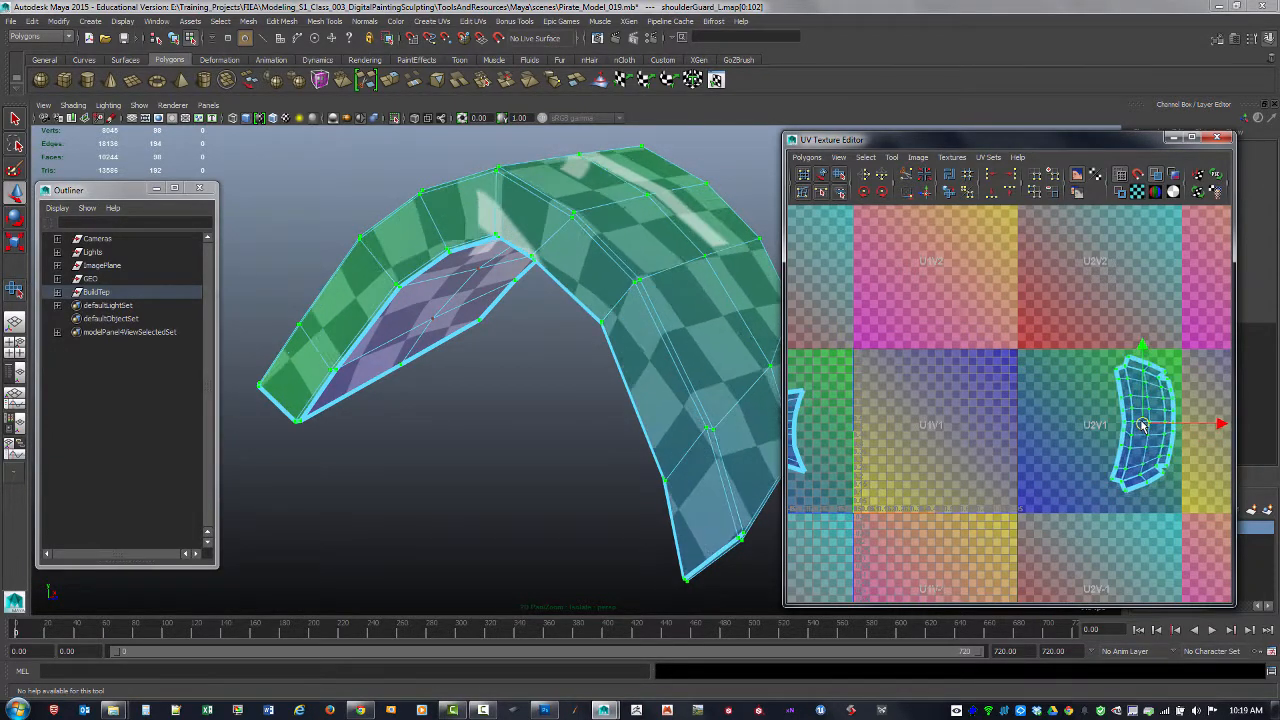
- Select the inner shell's UVs and move them from tile U-1V1 into U2V1, close beside the outer shell
{"action": "middle_click_drag", "start_coordinate": [1034, 417], "coordinate": [1111, 397], "text": "alt"}
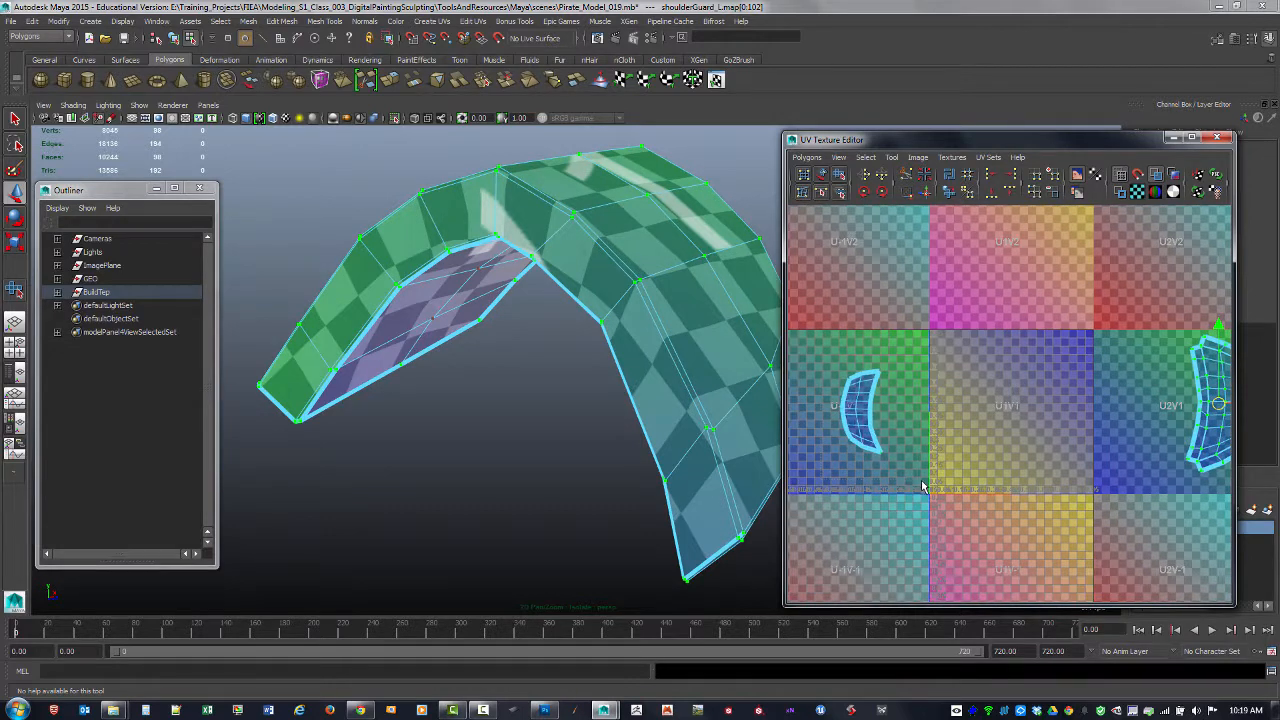
{"action": "left_click_drag", "start_coordinate": [922, 487], "coordinate": [924, 488]}
{"action": "left_click_drag", "start_coordinate": [861, 413], "coordinate": [1164, 402]}
{"action": "middle_click_drag", "start_coordinate": [1092, 391], "coordinate": [979, 376], "text": "alt"}
{"action": "right_click_drag", "start_coordinate": [979, 376], "coordinate": [1066, 397], "text": "alt"}
{"action": "left_click_drag", "start_coordinate": [1066, 397], "coordinate": [1069, 393]}
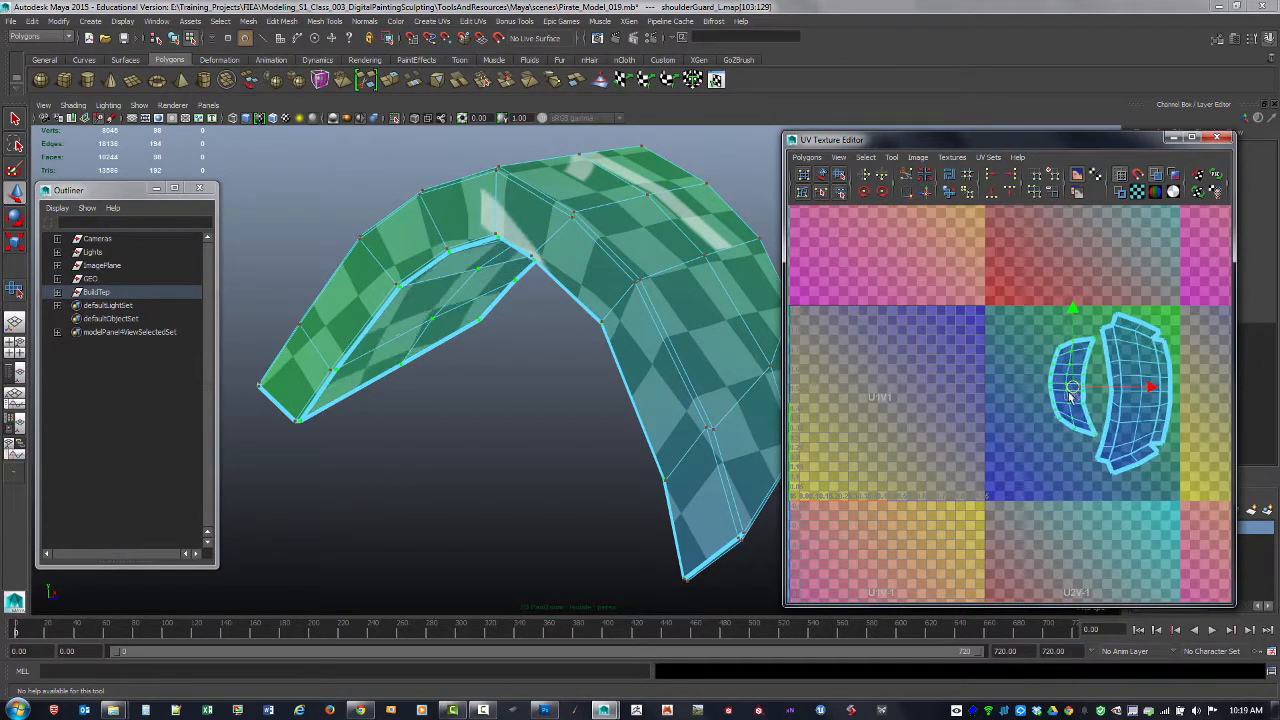
- Turn off the checkered UV tile display, select both shoulder guard shells and move them well above the UV grid
{"action": "scroll", "coordinate": [1069, 393], "scroll_direction": "down", "scroll_amount": 4}
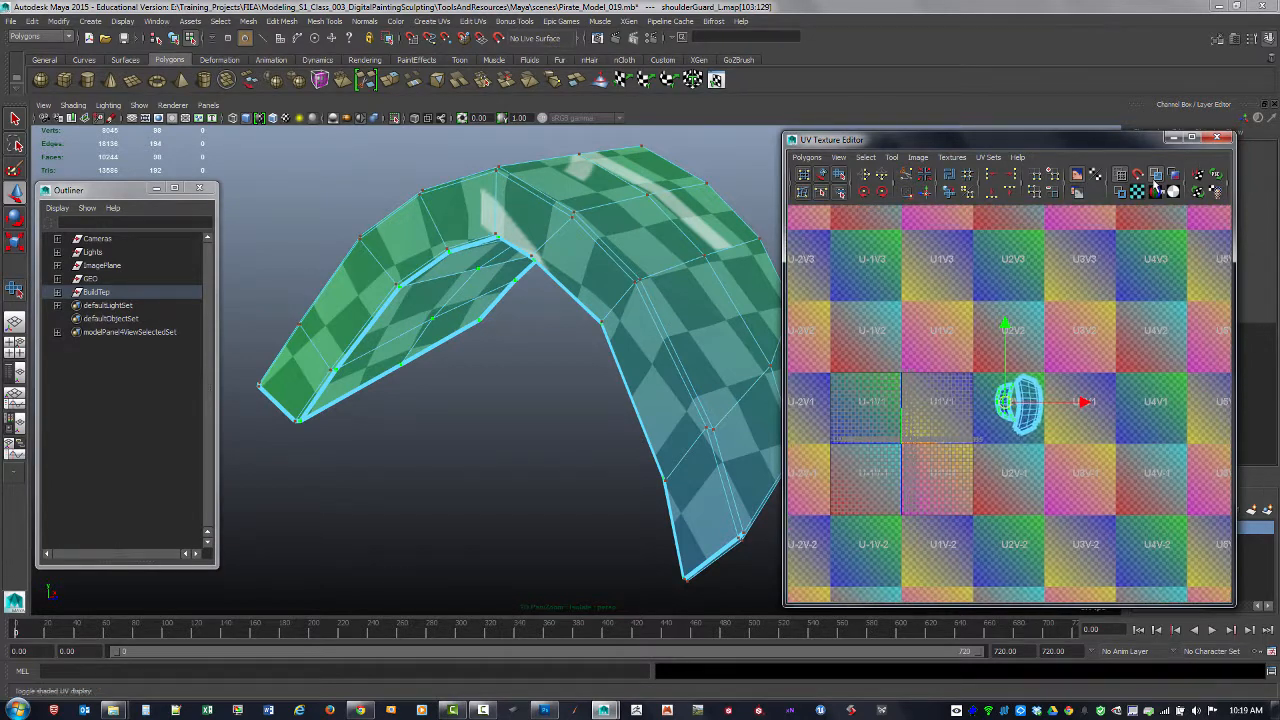
{"action": "left_click", "coordinate": [1156, 186]}
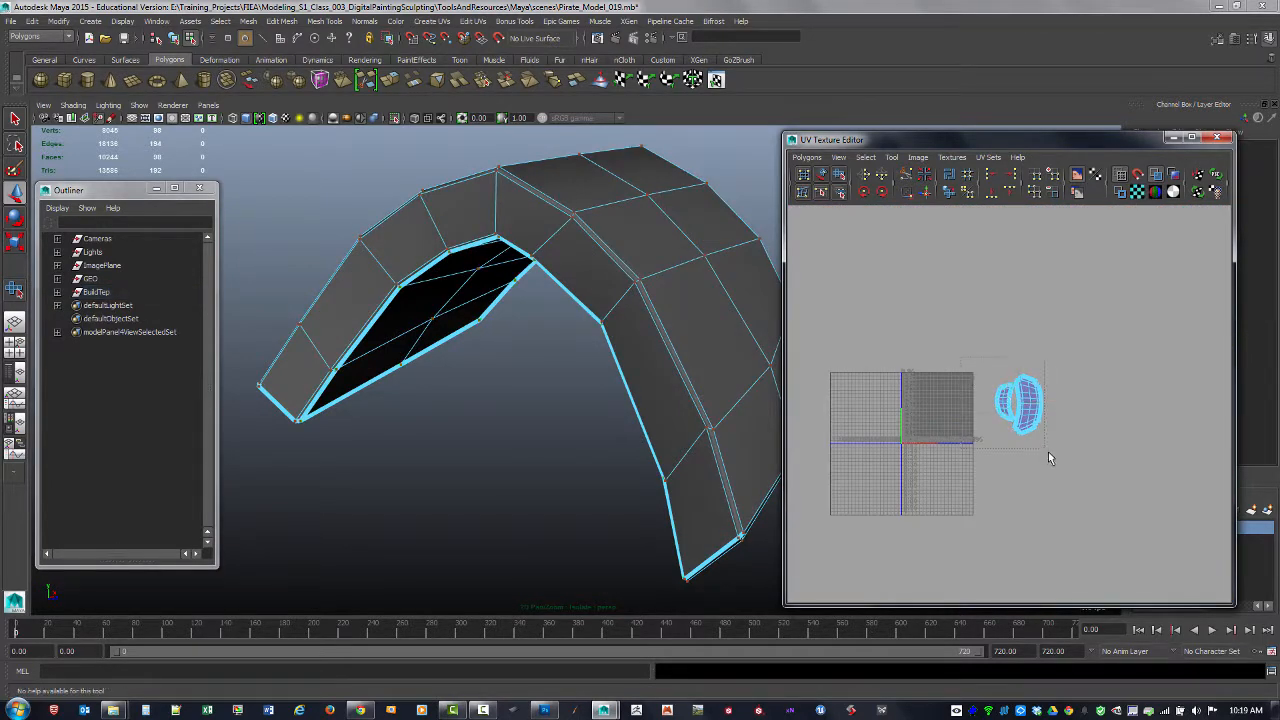
{"action": "left_click_drag", "start_coordinate": [1048, 453], "coordinate": [1050, 454]}
{"action": "right_click_drag", "start_coordinate": [1090, 420], "coordinate": [1054, 402], "text": "alt"}
{"action": "middle_click_drag", "start_coordinate": [1054, 402], "coordinate": [1043, 427], "text": "alt"}
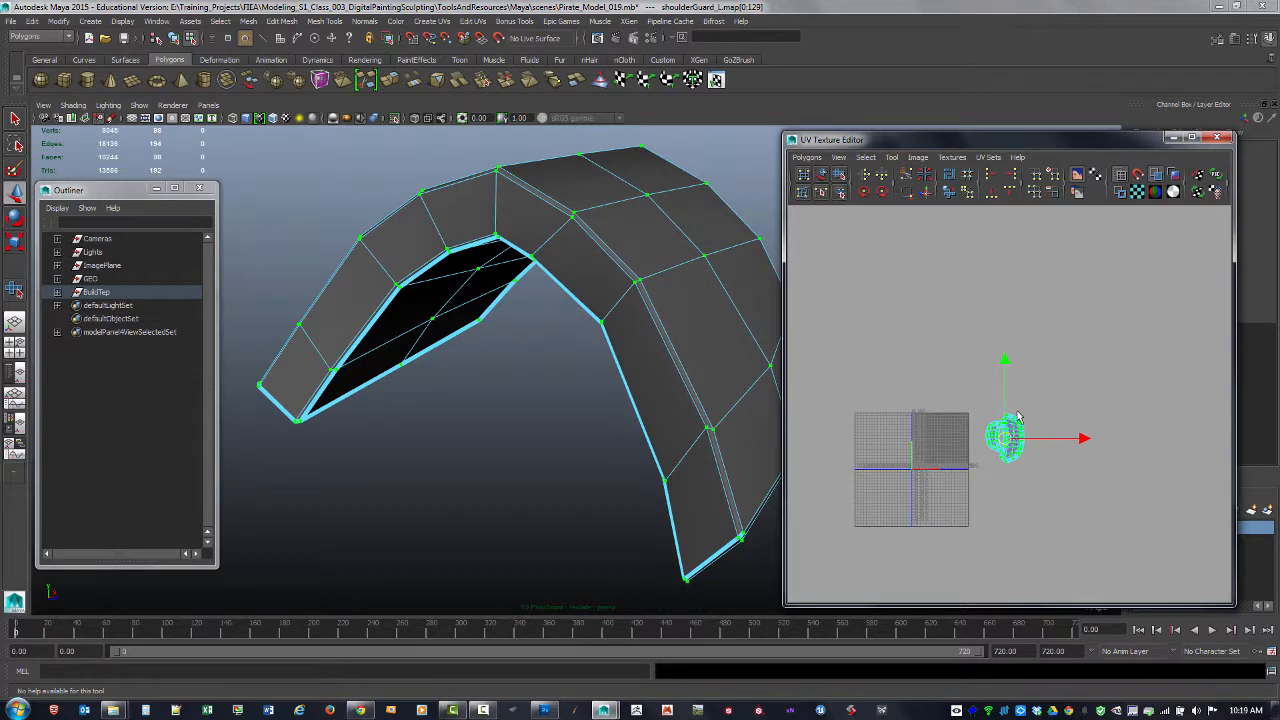
{"action": "left_click_drag", "start_coordinate": [1006, 437], "coordinate": [1101, 249]}
{"action": "right_click_drag", "start_coordinate": [1102, 279], "coordinate": [1031, 266], "text": "alt"}
{"action": "middle_click_drag", "start_coordinate": [1031, 266], "coordinate": [1024, 294], "text": "alt"}
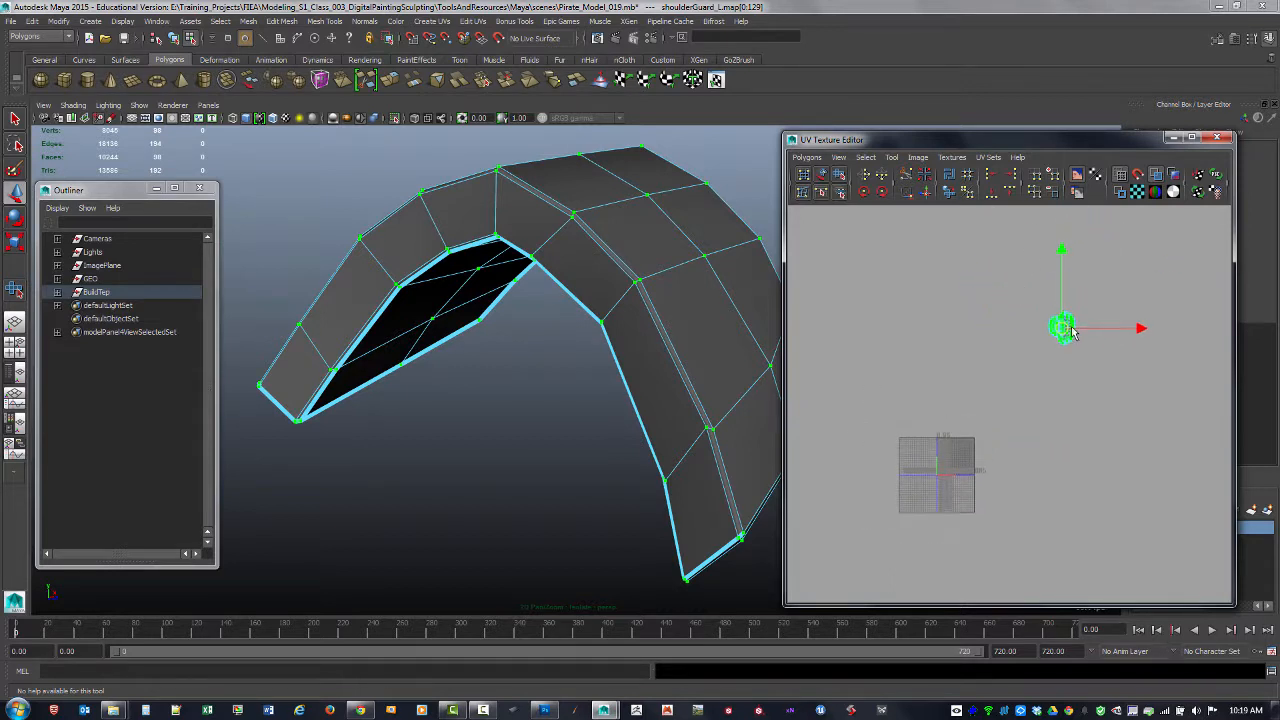
{"action": "left_click_drag", "start_coordinate": [1071, 327], "coordinate": [1053, 316]}
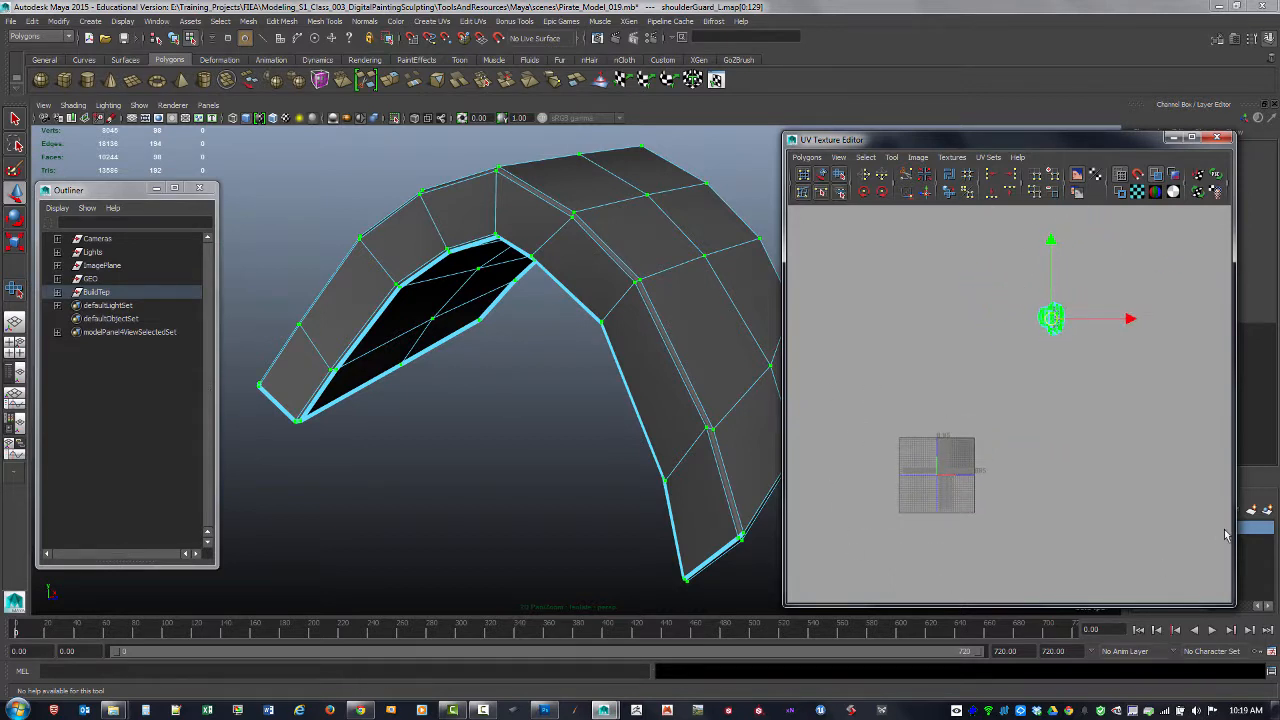
- Exit the isolated view to show the whole character and display it with textures and all scene lights
{"action": "key", "text": "f"}
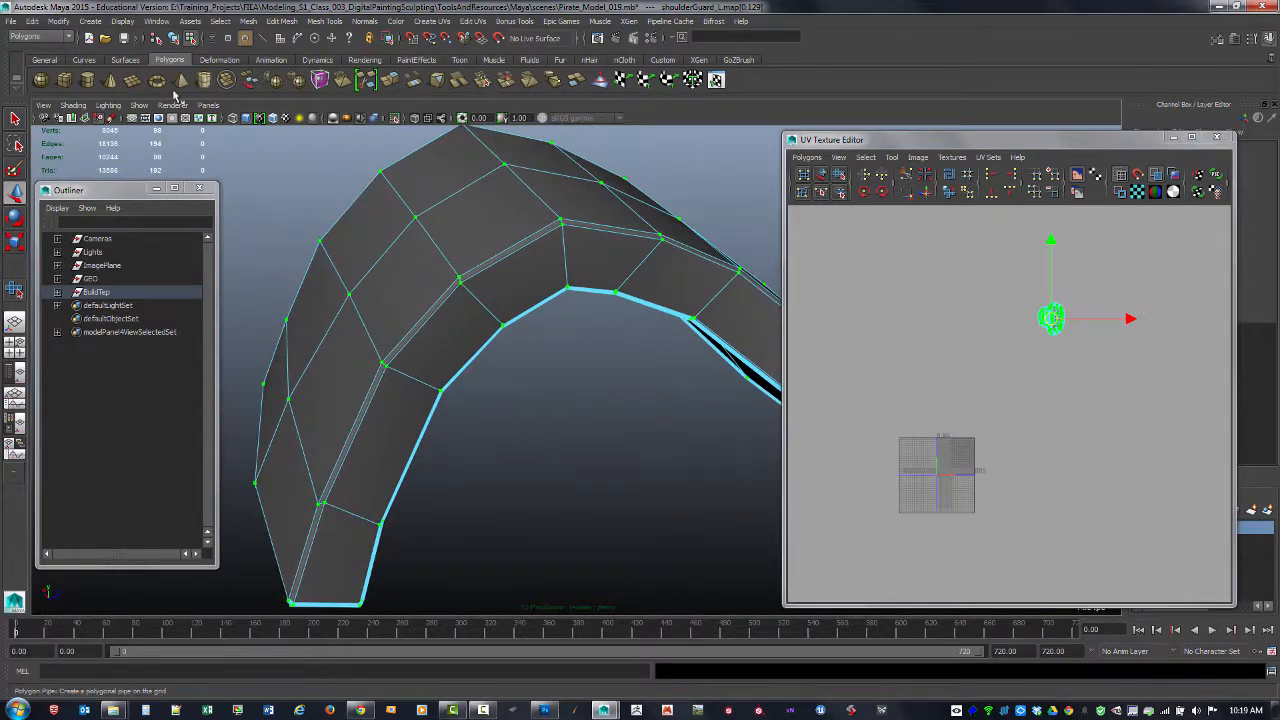
{"action": "left_click", "coordinate": [139, 105]}
{"action": "mouse_move", "coordinate": [216, 131]}
{"action": "left_click", "coordinate": [271, 136]}
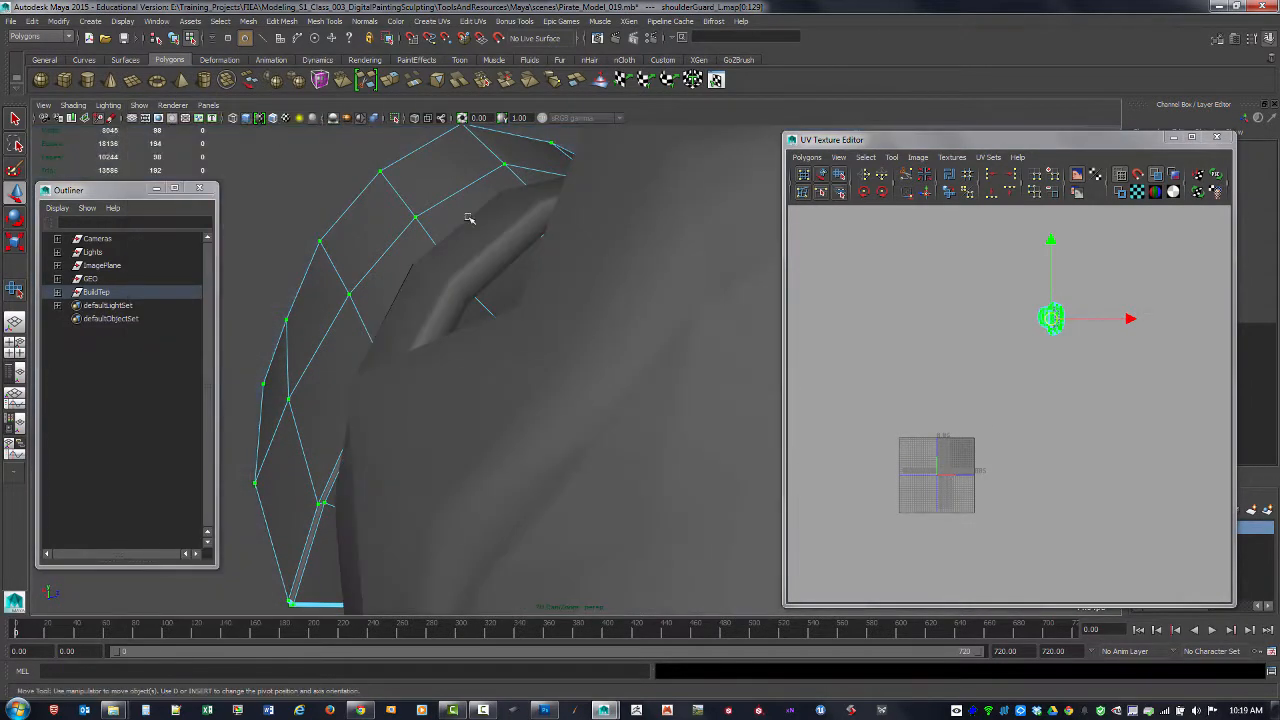
{"action": "right_click_drag", "start_coordinate": [636, 253], "coordinate": [243, 150], "text": "alt"}
{"action": "left_click_drag", "start_coordinate": [690, 272], "coordinate": [443, 271], "text": "alt"}
{"action": "key", "text": "7"}
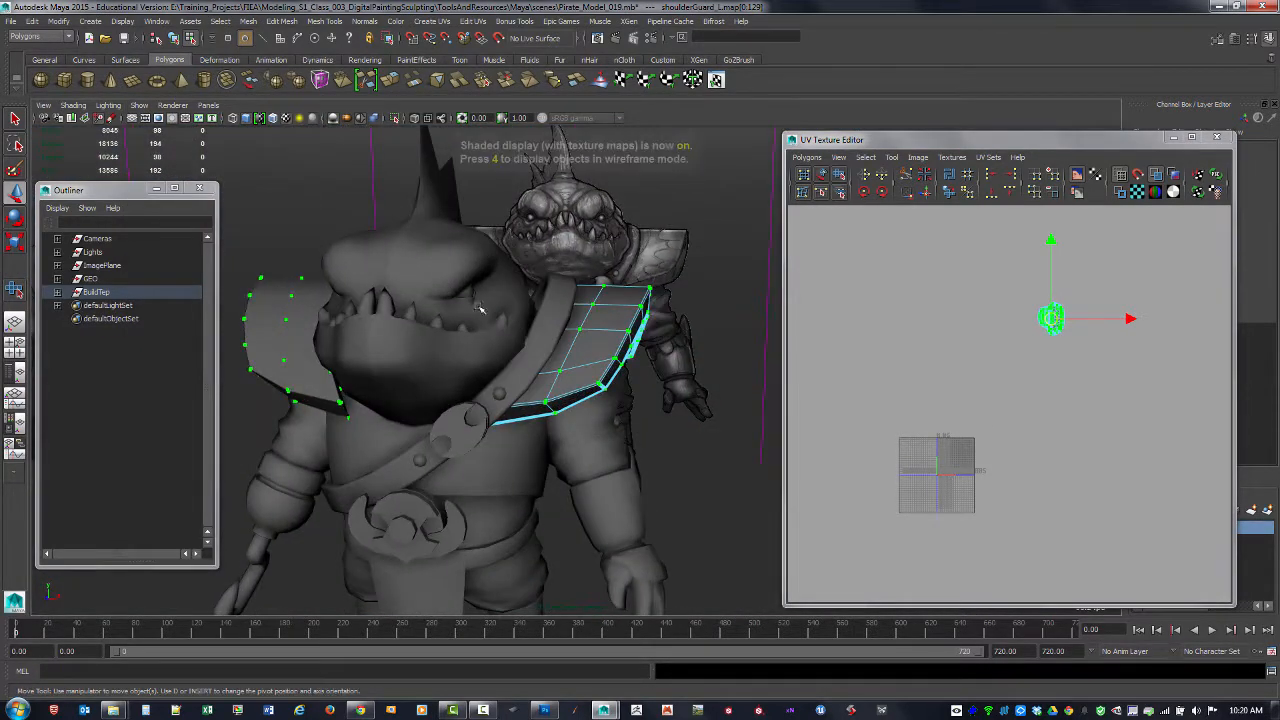
{"action": "left_click_drag", "start_coordinate": [501, 320], "coordinate": [615, 346], "text": "alt"}
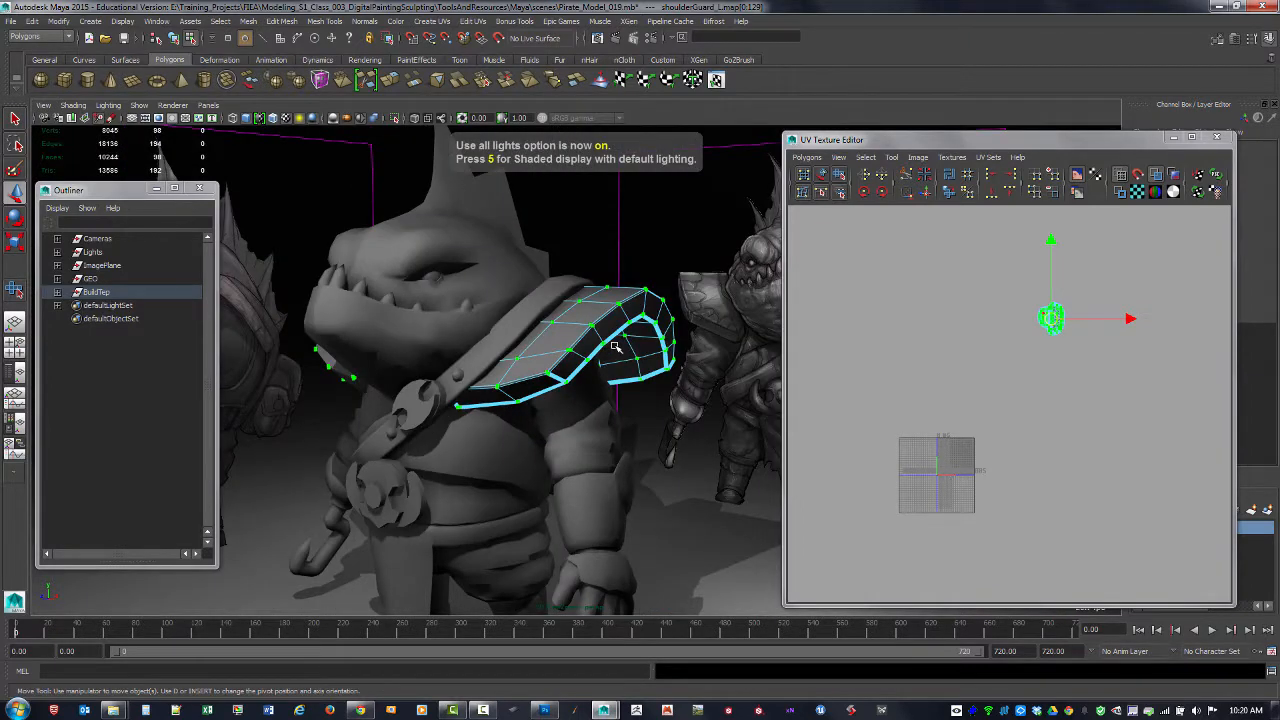
- Return to object selection, select the loincloth together with the left shoulder guard, and switch to UV selection
{"action": "key", "text": "F8"}
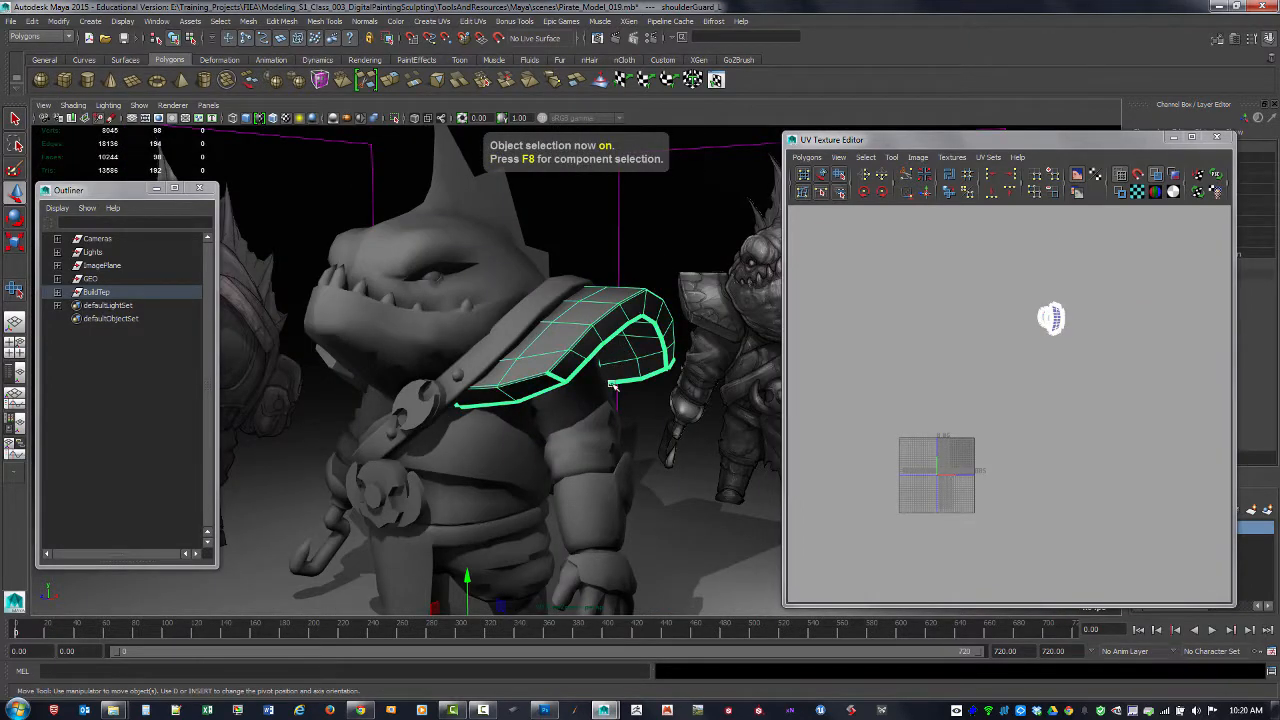
{"action": "left_click_drag", "start_coordinate": [640, 457], "coordinate": [600, 436], "text": "alt"}
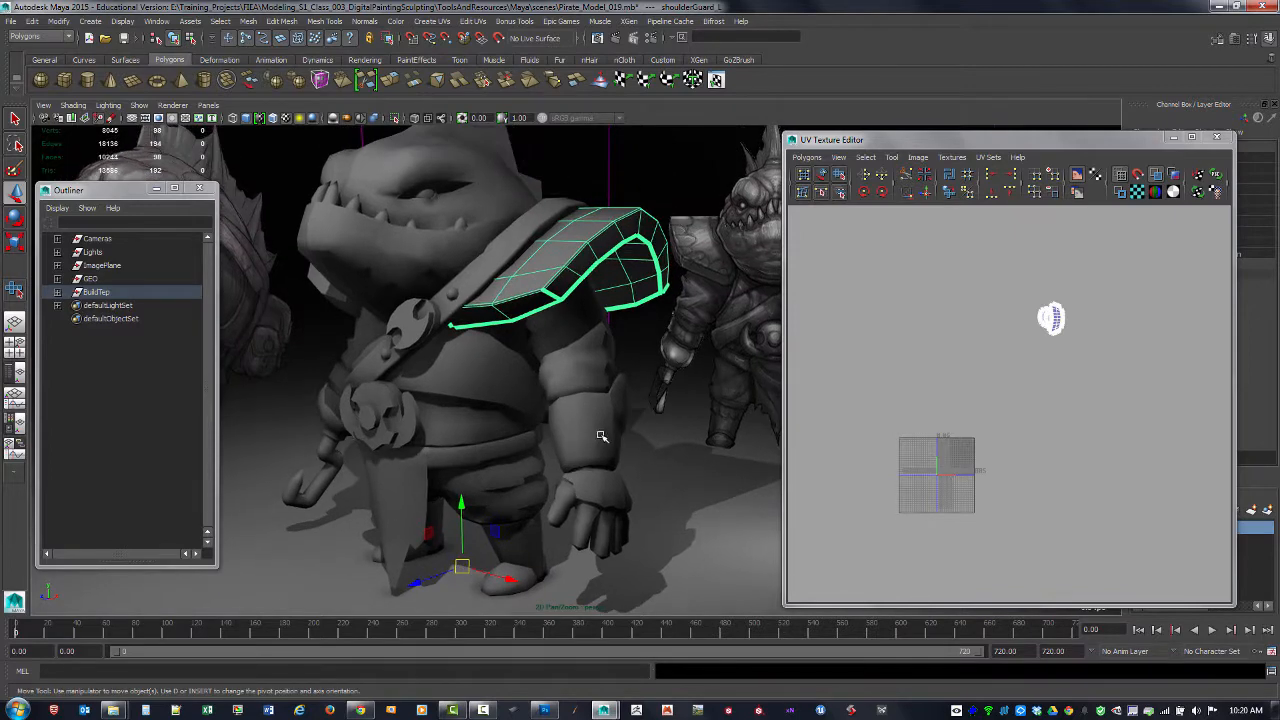
{"action": "left_click", "coordinate": [414, 487]}
{"action": "left_click", "coordinate": [565, 274], "text": "shift"}
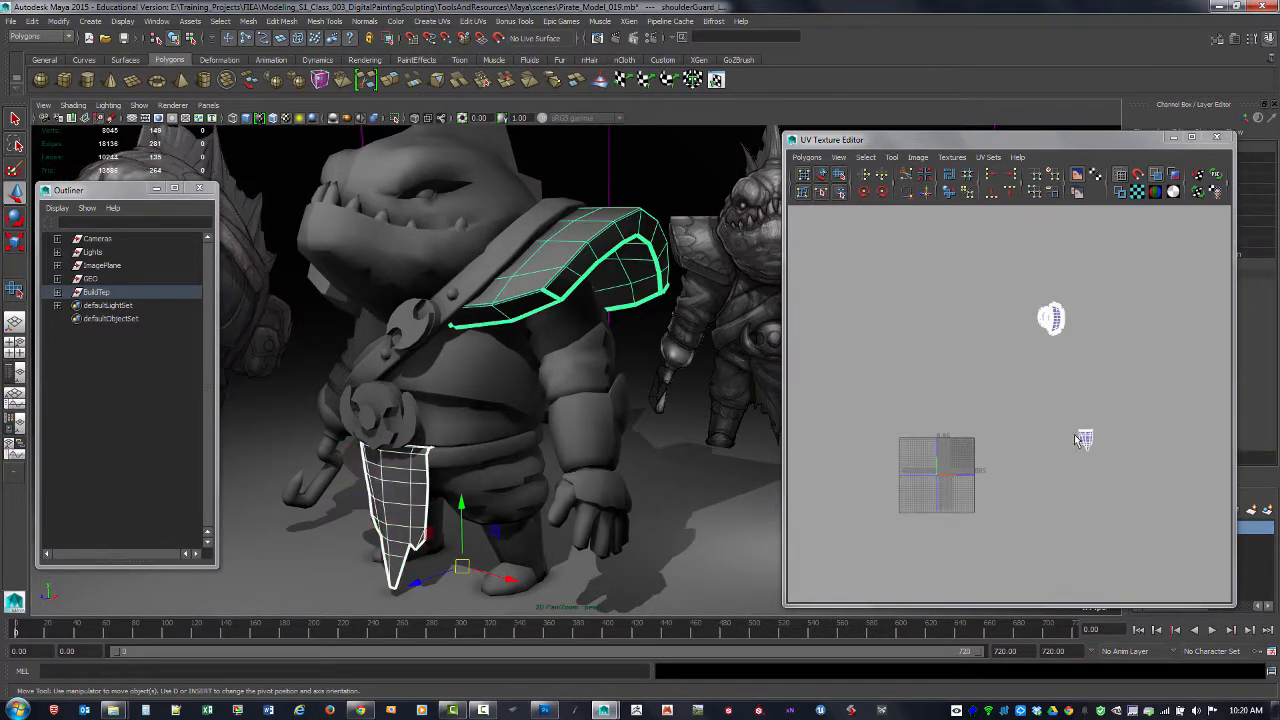
{"action": "mouse_move", "coordinate": [1058, 336]}
{"action": "right_mouse_down"}
{"action": "mouse_move", "coordinate": [1095, 339]}
{"action": "mouse_move", "coordinate": [1083, 341]}
{"action": "right_mouse_up"}
- Try to move the shoulder guard's shells down toward the 0 to 1 UV space and undo the moves
{"action": "left_click_drag", "start_coordinate": [1023, 289], "coordinate": [1039, 408]}
{"action": "key", "text": "ctrl+z"}
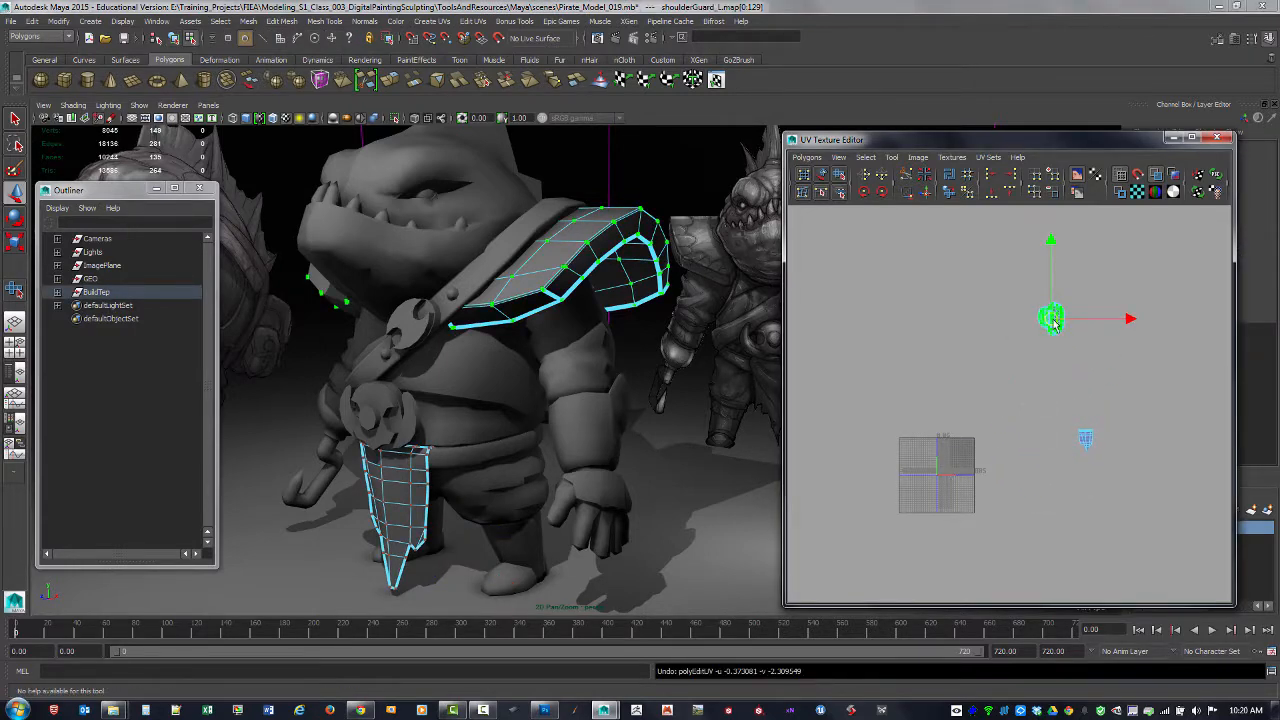
{"action": "left_click_drag", "start_coordinate": [1053, 323], "coordinate": [1045, 374]}
{"action": "key", "text": "ctrl+z"}
{"action": "scroll", "coordinate": [1015, 455], "scroll_direction": "up", "scroll_amount": 3}
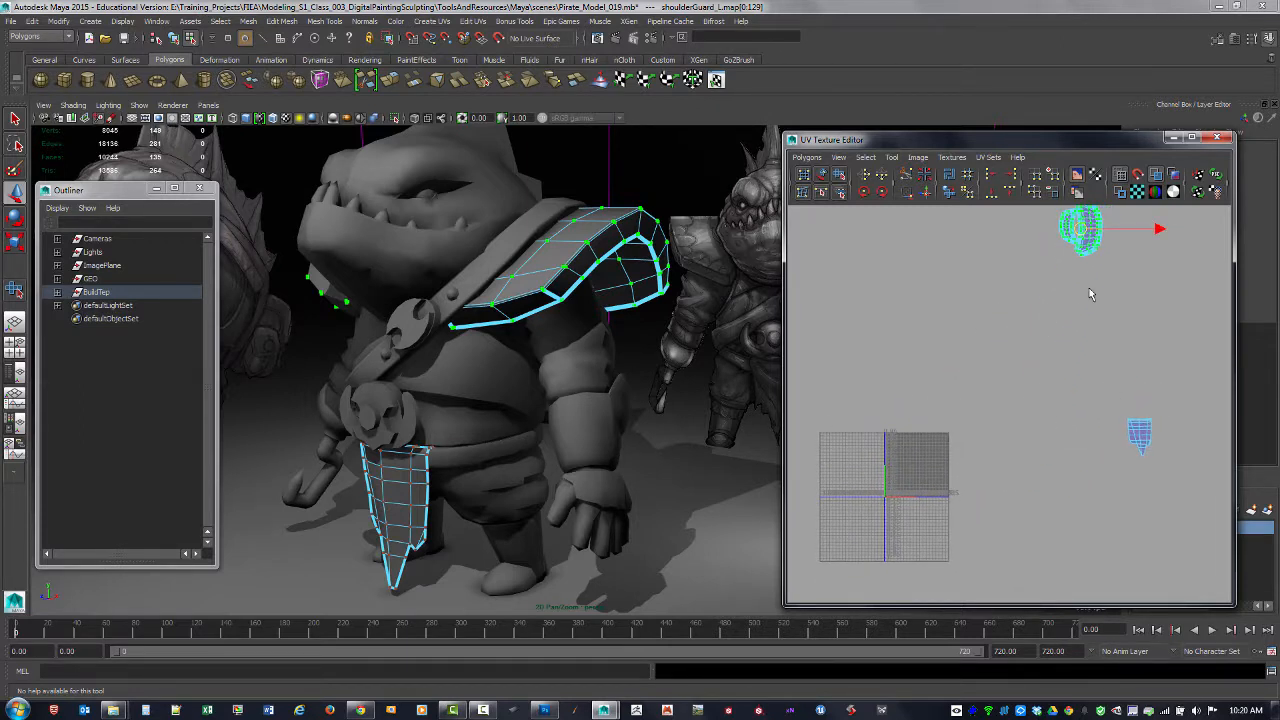
{"action": "left_click_drag", "start_coordinate": [1082, 230], "coordinate": [916, 452]}
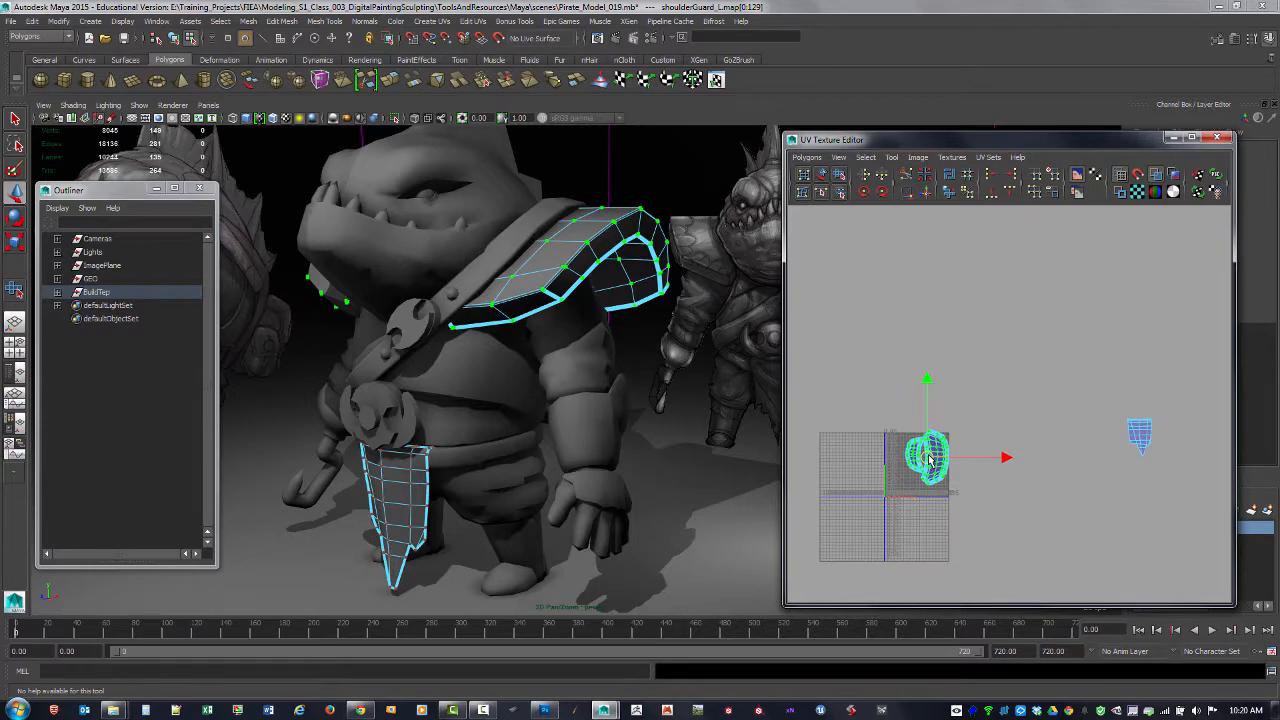
{"action": "key", "text": "ctrl+z"}
- Select the UVs of both the shoulder guard and the loincloth, scale them down together and move them onto the 0 to 1 UV space
{"action": "middle_click_drag", "start_coordinate": [1124, 406], "coordinate": [1117, 455], "text": "alt"}
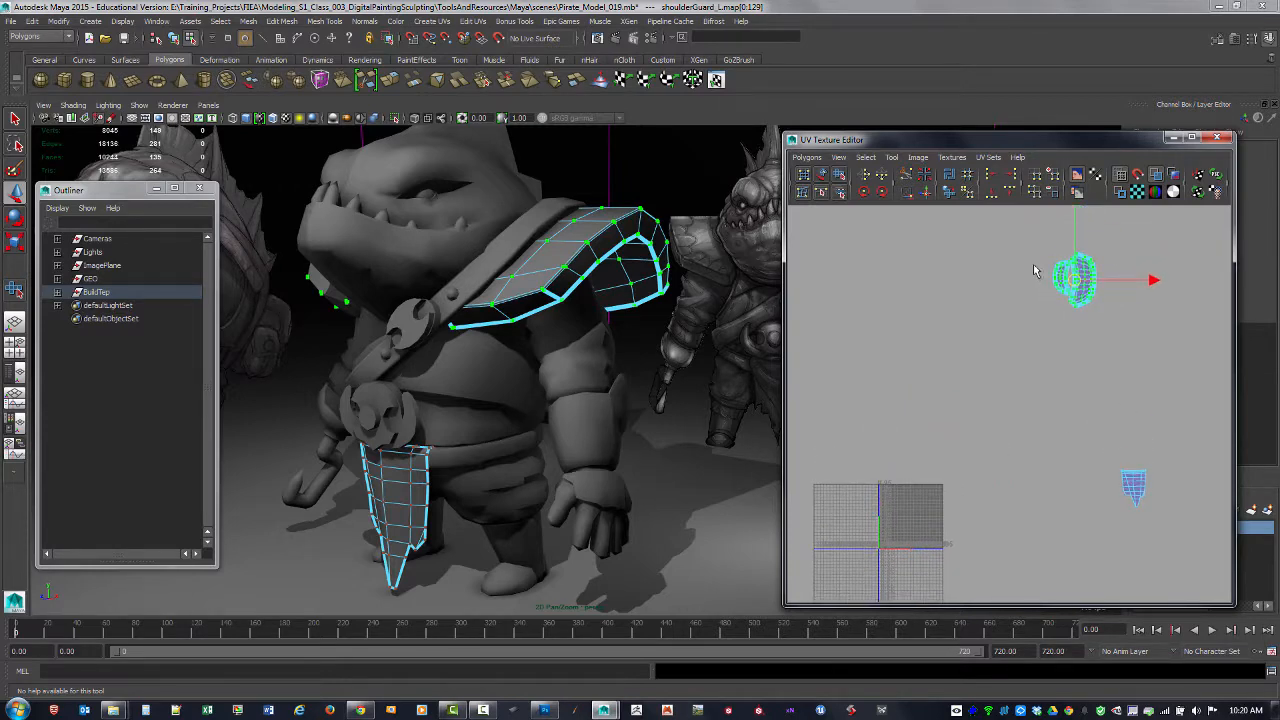
{"action": "left_click_drag", "start_coordinate": [1190, 547], "coordinate": [1191, 548]}
{"action": "middle_click_drag", "start_coordinate": [1074, 395], "coordinate": [1073, 415], "text": "alt"}
{"action": "key", "text": "r"}
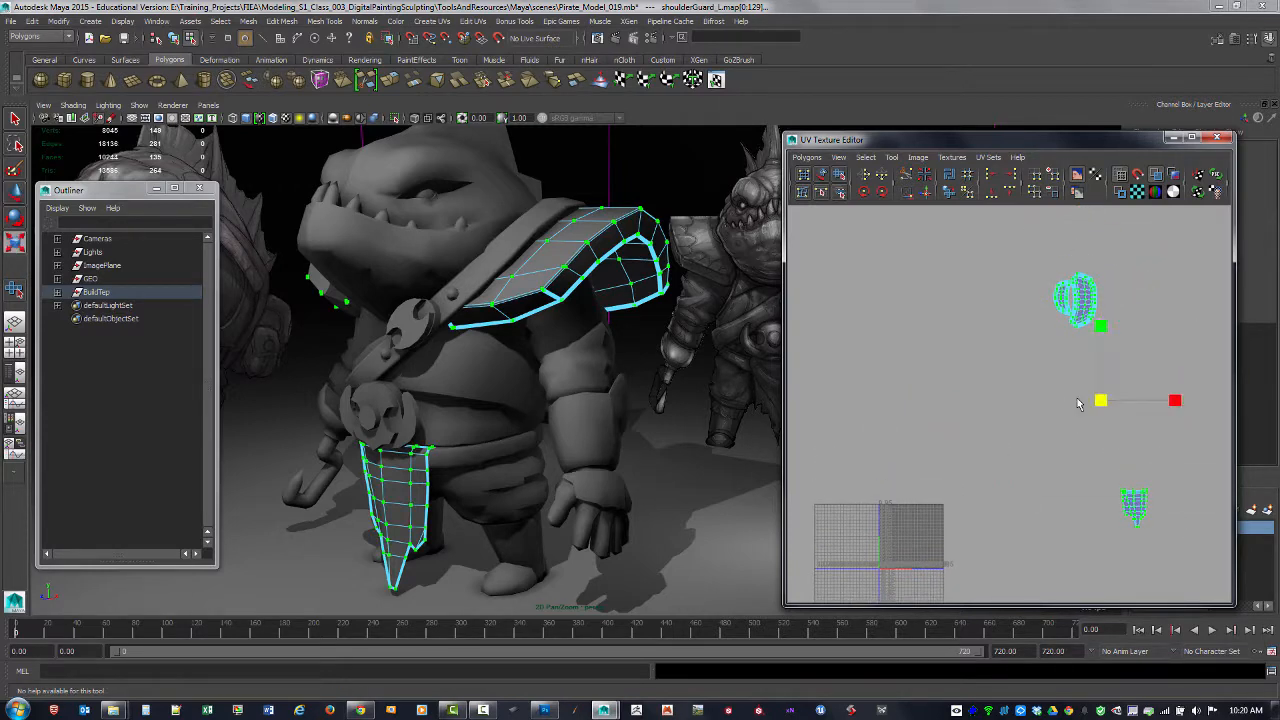
{"action": "left_click_drag", "start_coordinate": [1101, 403], "coordinate": [1066, 430]}
{"action": "key", "text": "w"}
{"action": "left_click_drag", "start_coordinate": [972, 487], "coordinate": [917, 535]}
- Place the shoulder guard's shells in the upper-right corner of the 0 to 1 UV space and the loincloth shell in its lower-right corner
{"action": "middle_click_drag", "start_coordinate": [945, 496], "coordinate": [996, 374], "text": "alt"}
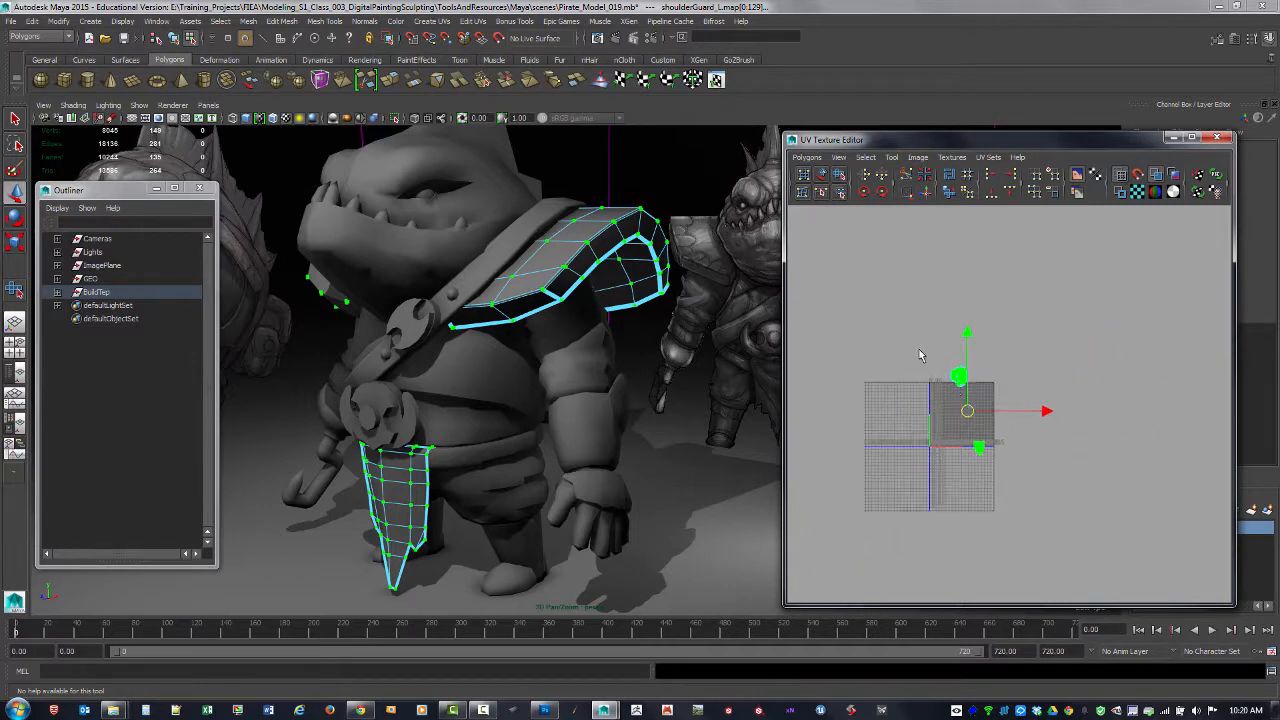
{"action": "left_click_drag", "start_coordinate": [920, 350], "coordinate": [986, 400]}
{"action": "key", "text": "d"}
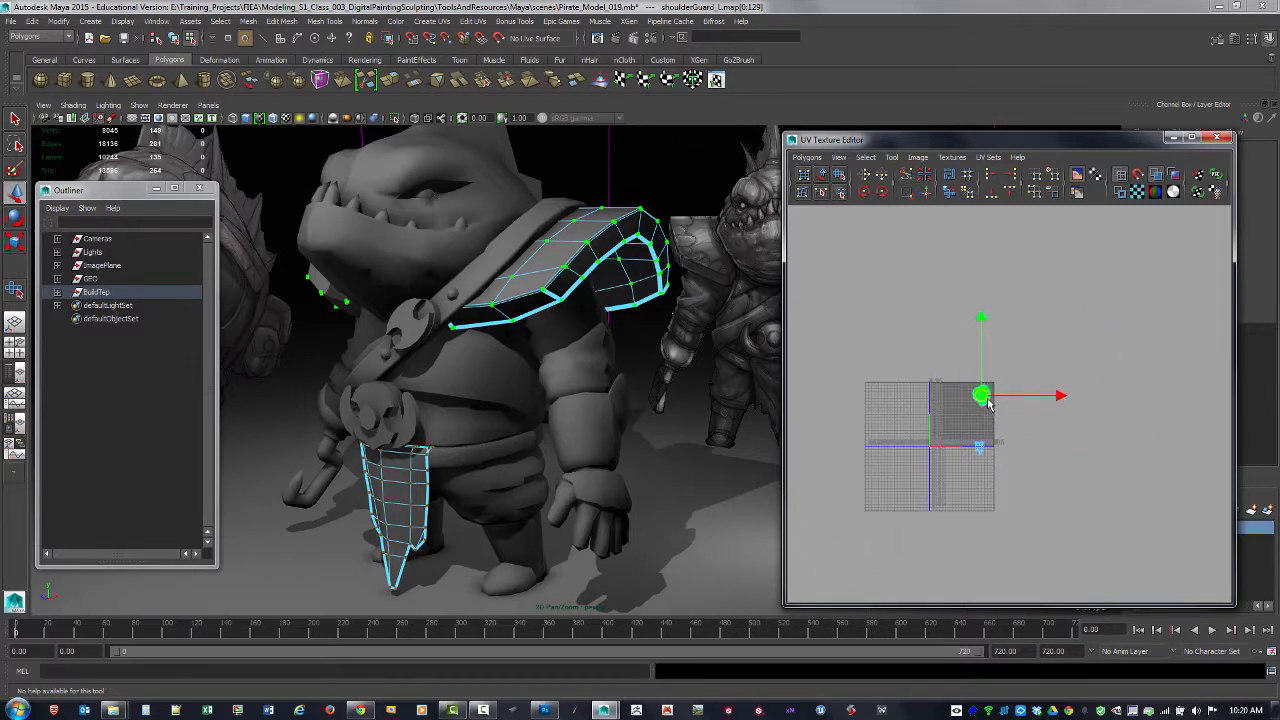
{"action": "mouse_move", "coordinate": [987, 461]}
{"action": "left_mouse_down"}
{"action": "mouse_move", "coordinate": [969, 437]}
{"action": "mouse_move", "coordinate": [987, 437]}
{"action": "left_mouse_up"}
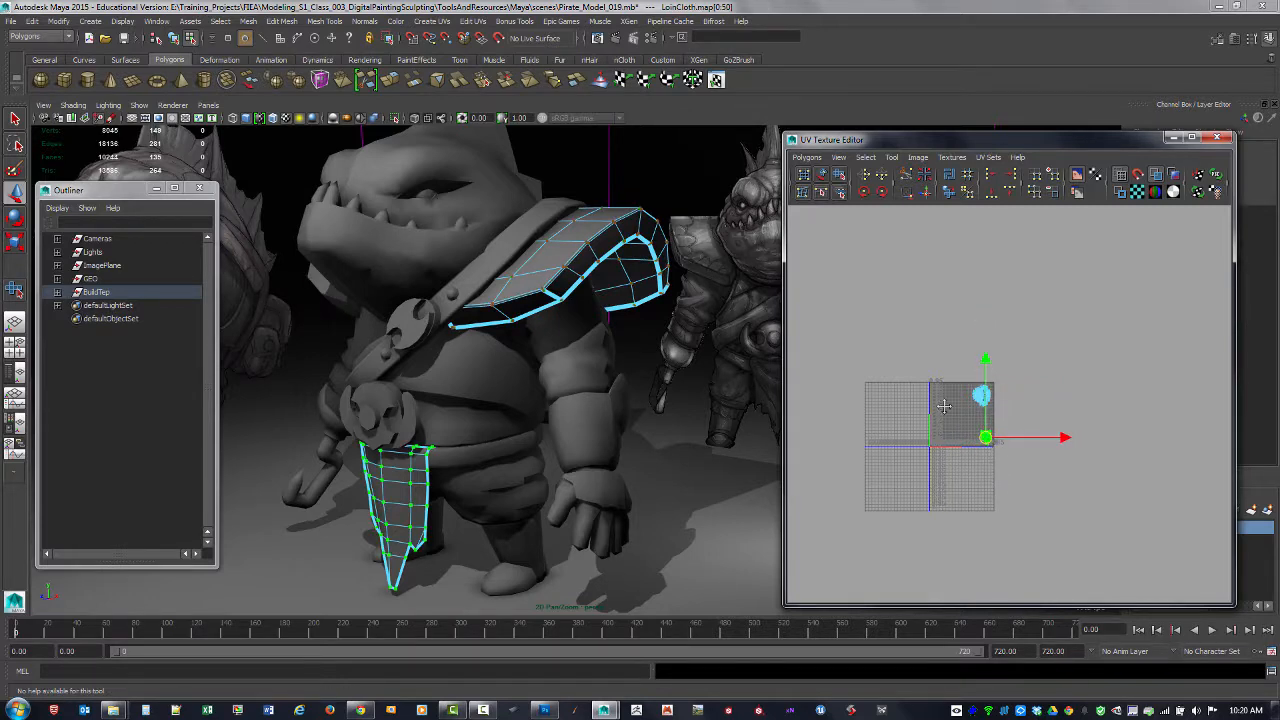
{"action": "right_click_drag", "start_coordinate": [943, 404], "coordinate": [1036, 435], "text": "alt"}
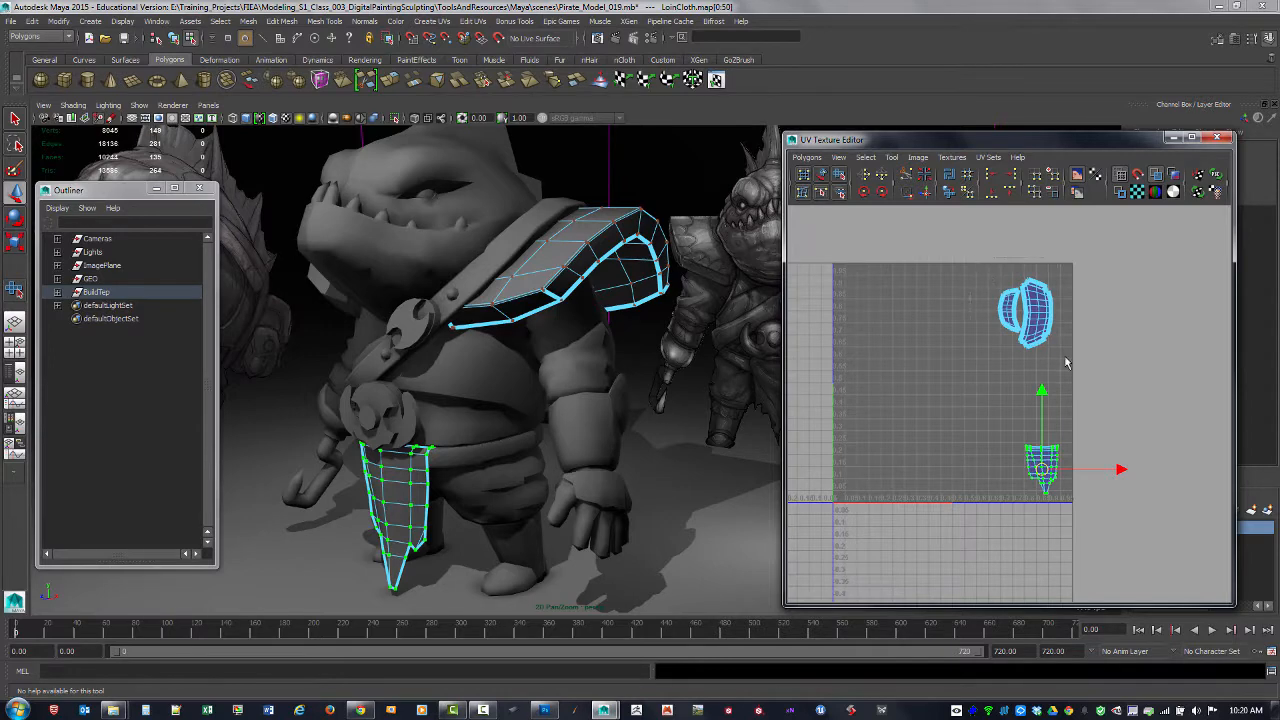
{"action": "left_click_drag", "start_coordinate": [970, 258], "coordinate": [1065, 357]}
{"action": "left_click_drag", "start_coordinate": [1025, 316], "coordinate": [1035, 312]}
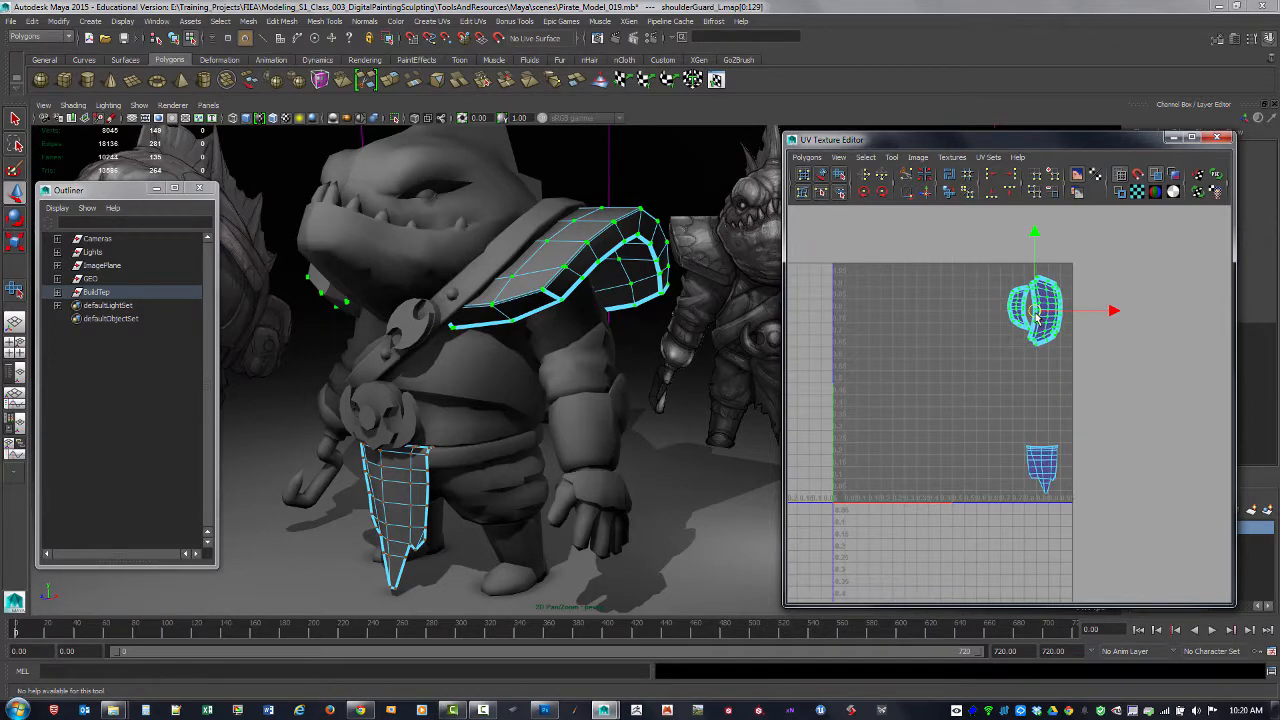
- Scale up the shoulder guard's two shells and reposition them just inside the upper-right corner of the 0 to 1 UV space
{"action": "right_click_drag", "start_coordinate": [1033, 316], "coordinate": [1046, 314], "text": "alt"}
{"action": "key", "text": "r"}
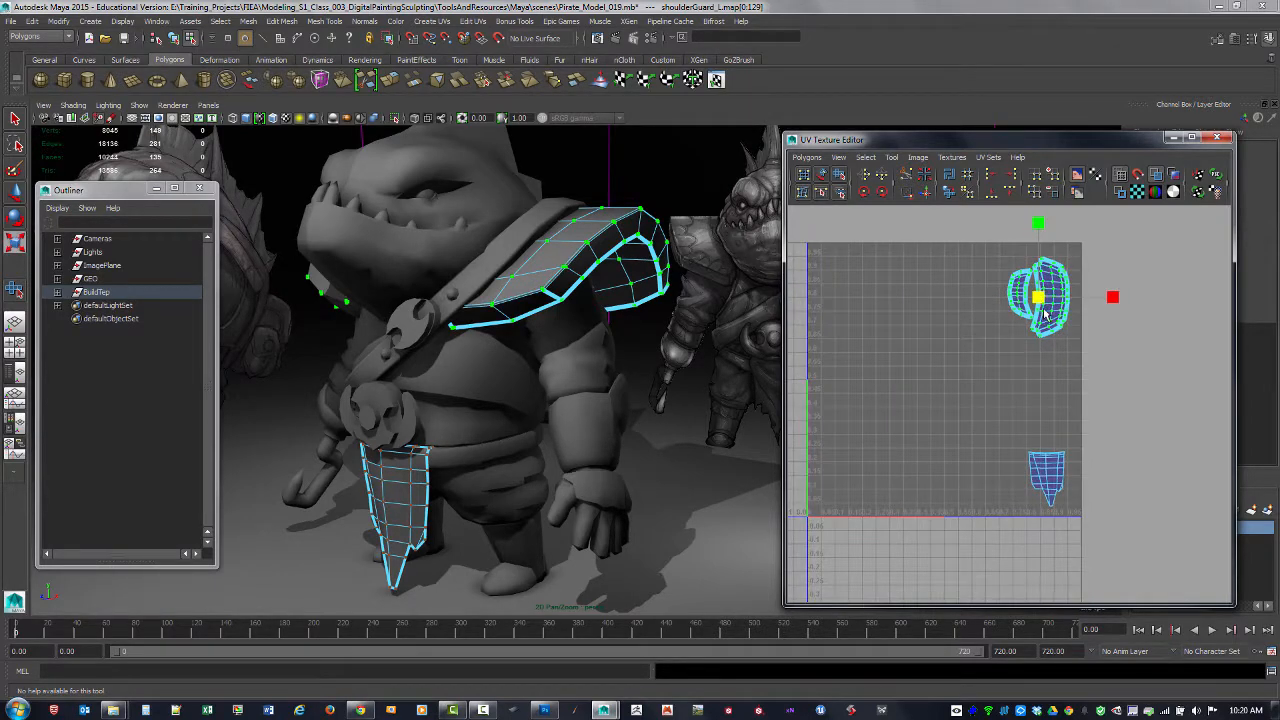
{"action": "middle_click_drag", "start_coordinate": [1047, 303], "coordinate": [1080, 291]}
{"action": "key", "text": "ctrl+z"}
{"action": "left_click", "coordinate": [1039, 298]}
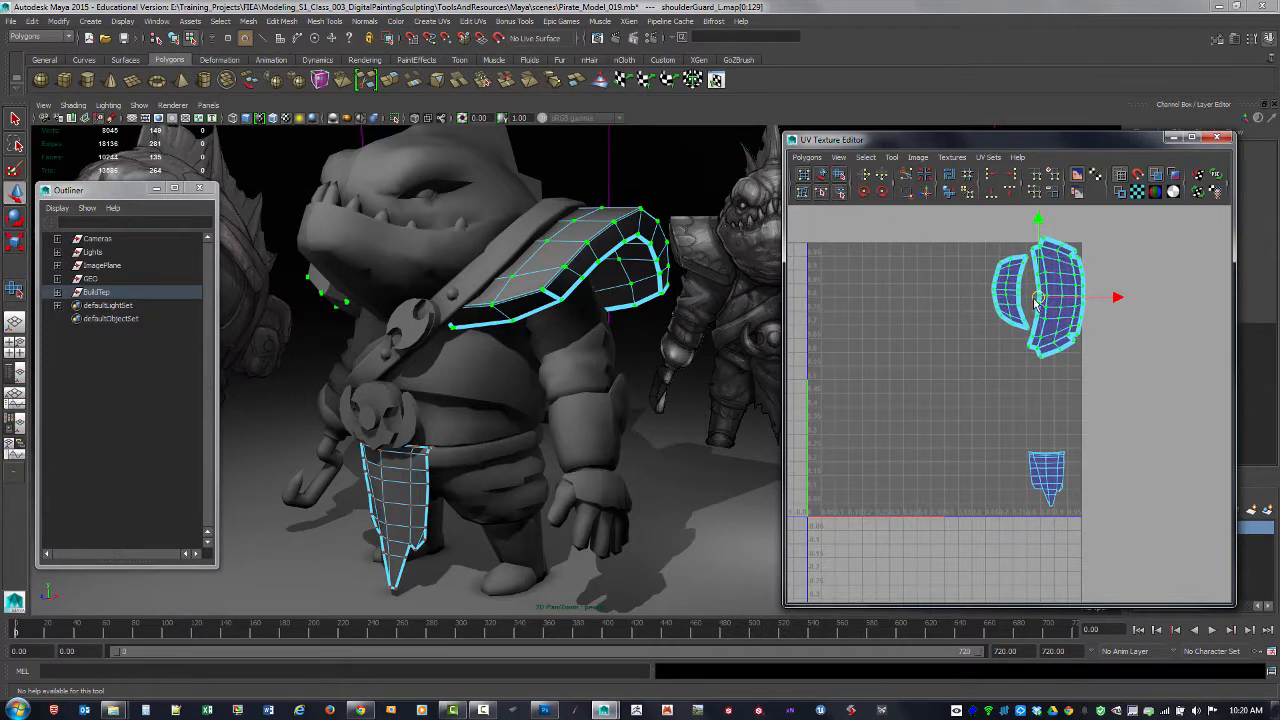
{"action": "left_click_drag", "start_coordinate": [1036, 300], "coordinate": [1040, 314]}
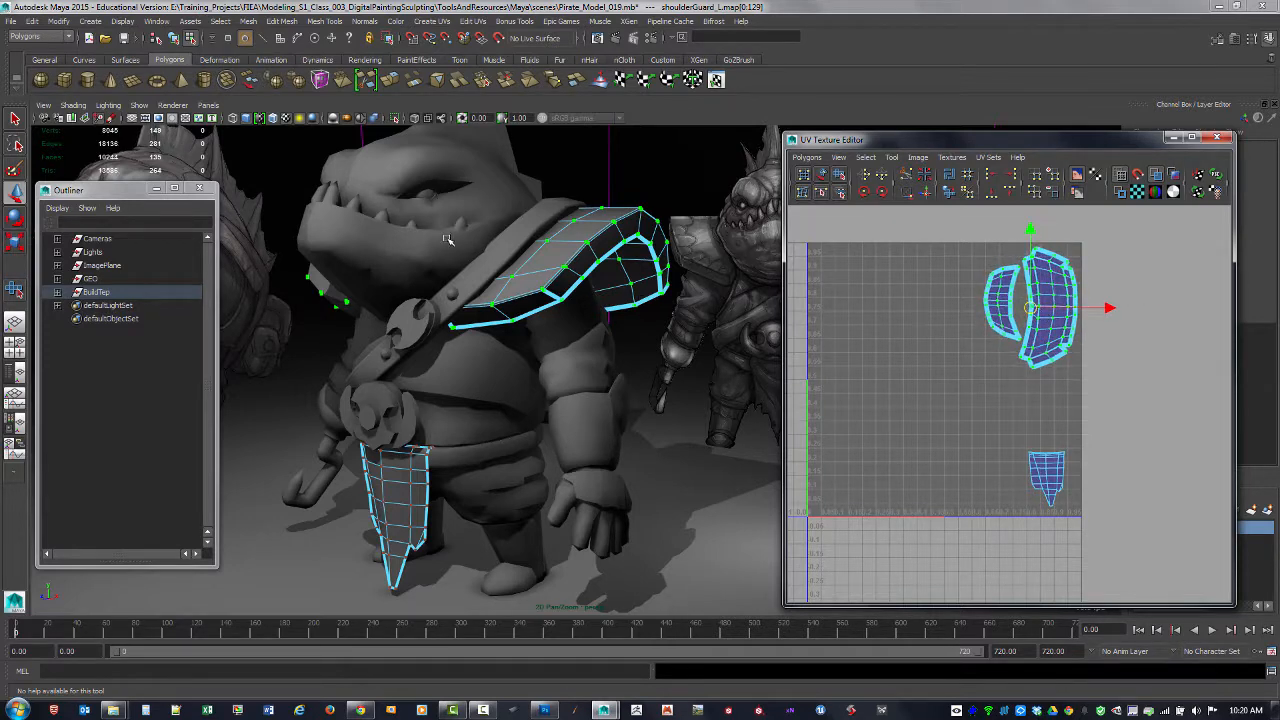
- Select the left half of the head, show its UV layout and return to object selection
{"action": "left_click", "coordinate": [440, 244], "text": "shift"}
{"action": "left_click_drag", "start_coordinate": [510, 260], "coordinate": [531, 294], "text": "alt"}
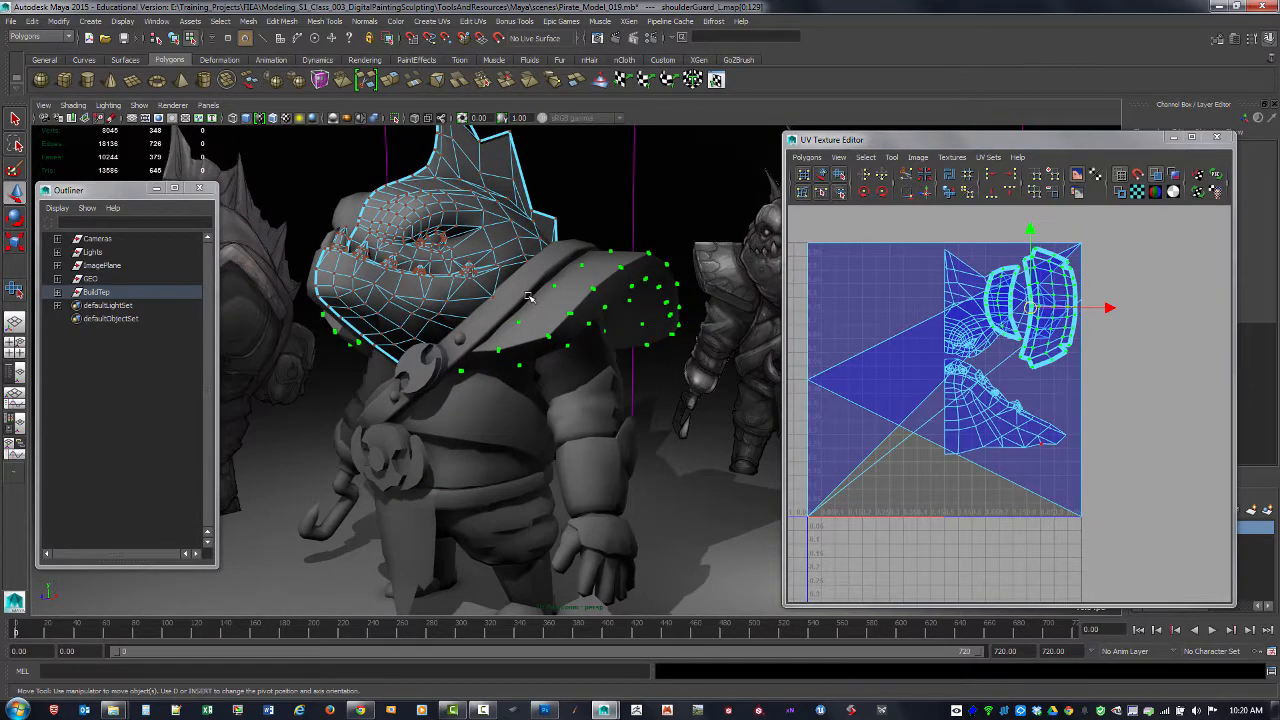
{"action": "key", "text": "F8"}
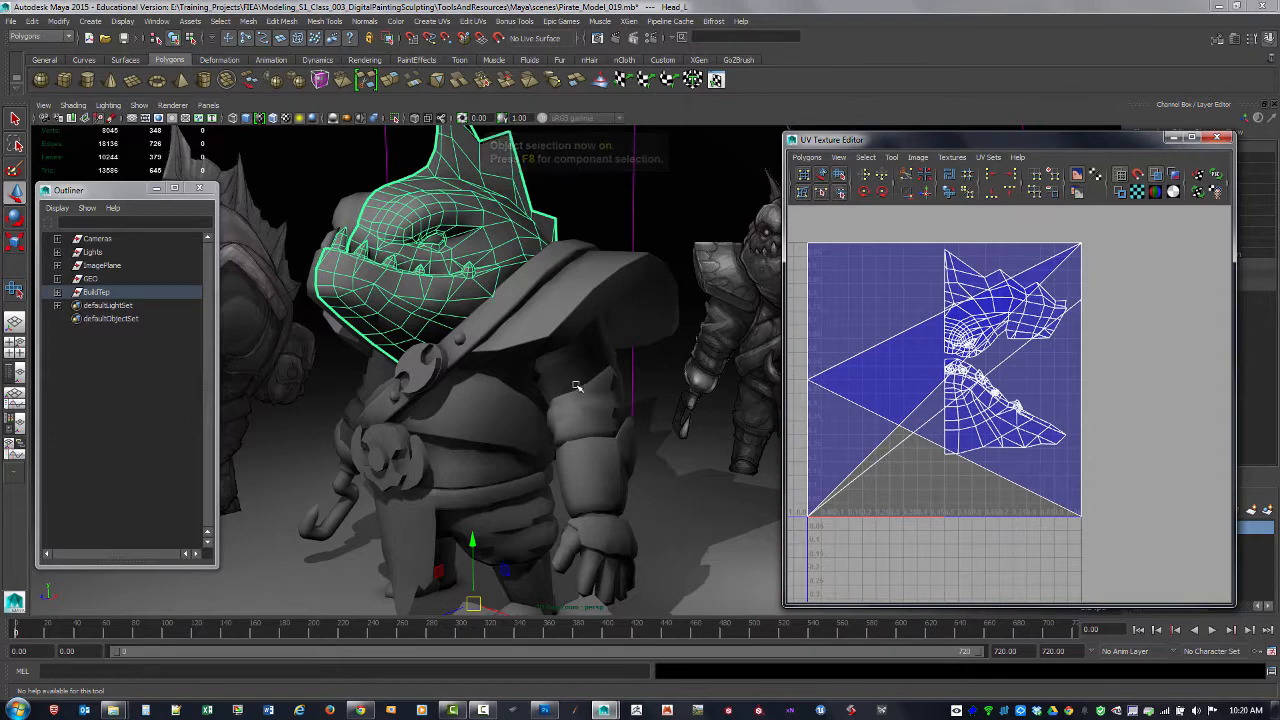
{"action": "left_click_drag", "start_coordinate": [578, 387], "coordinate": [575, 382], "text": "alt"}
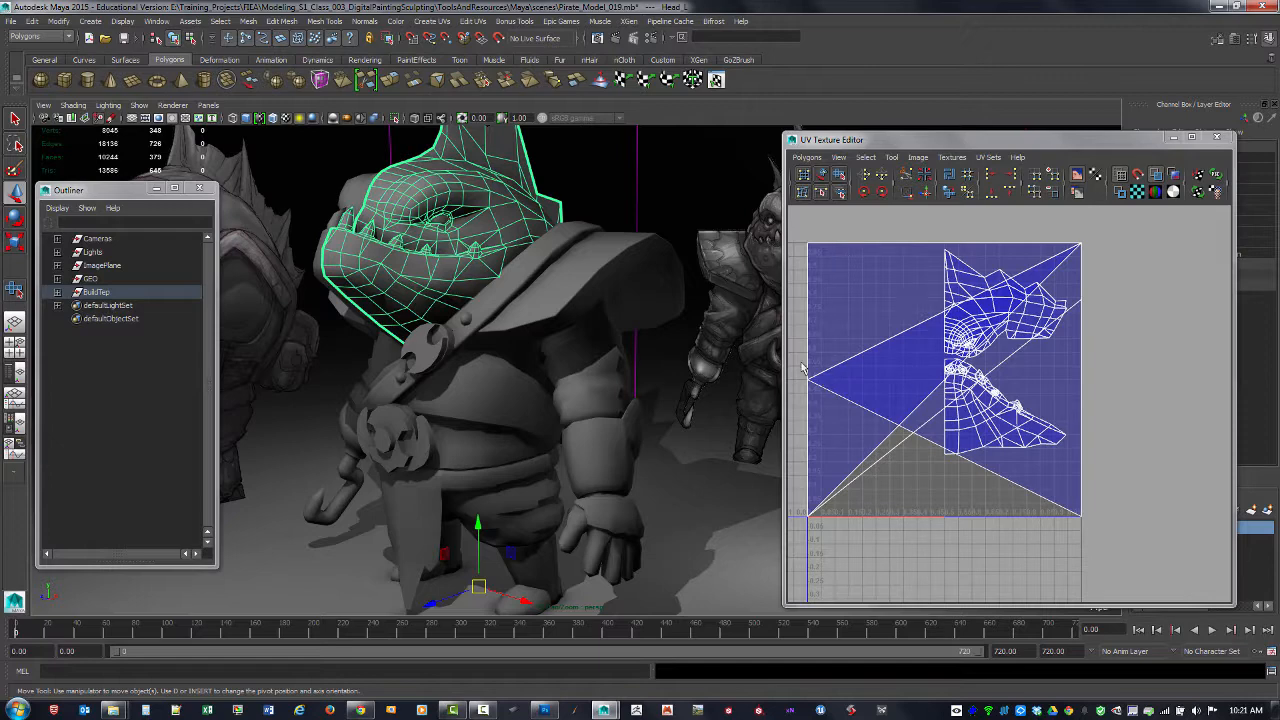
- Examine the UV layouts of the left shoulder guard and forearm guard and view the character's arm from several angles
{"action": "left_click", "coordinate": [605, 290]}
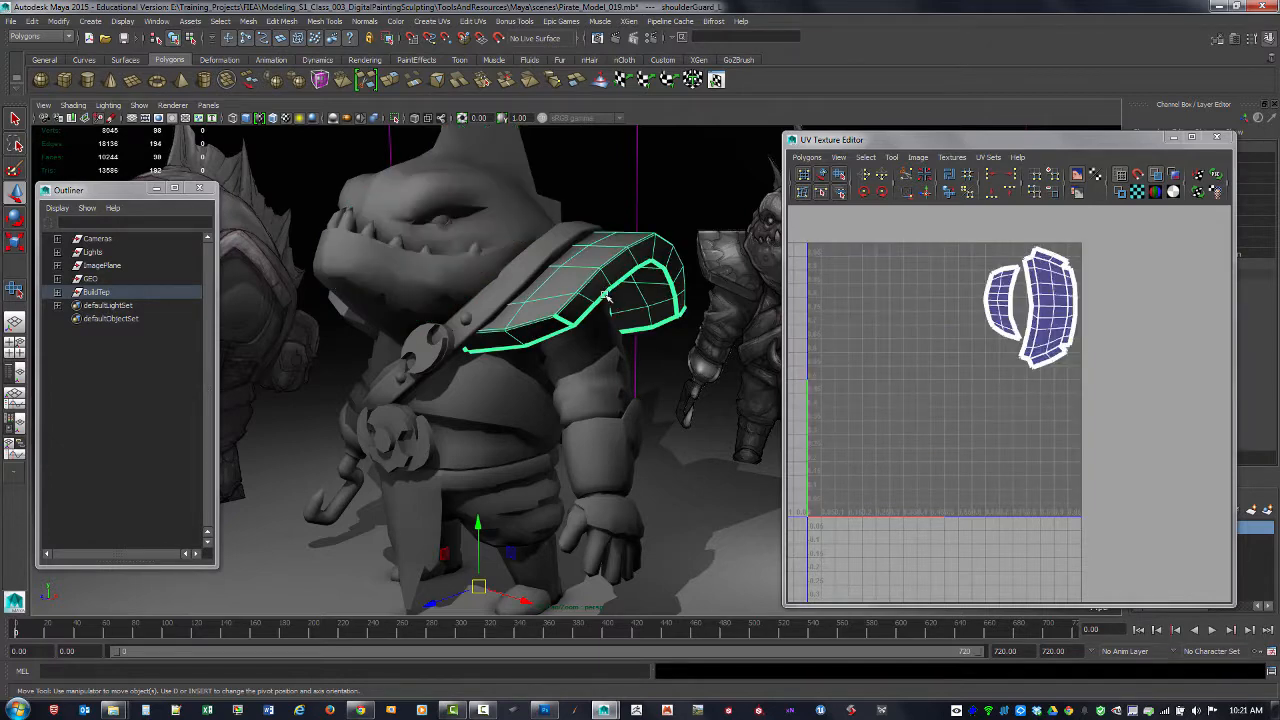
{"action": "left_click", "coordinate": [626, 510]}
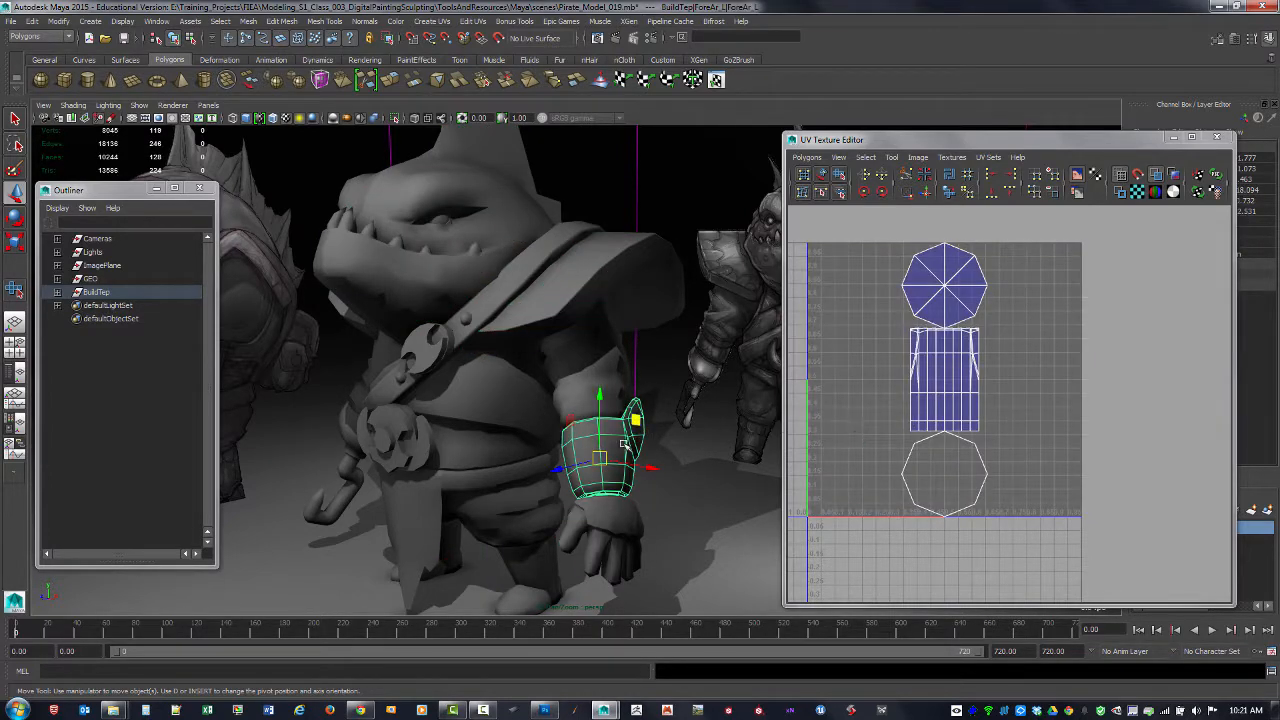
{"action": "left_click_drag", "start_coordinate": [655, 470], "coordinate": [595, 458], "text": "alt"}
{"action": "left_click_drag", "start_coordinate": [975, 143], "coordinate": [933, 152]}
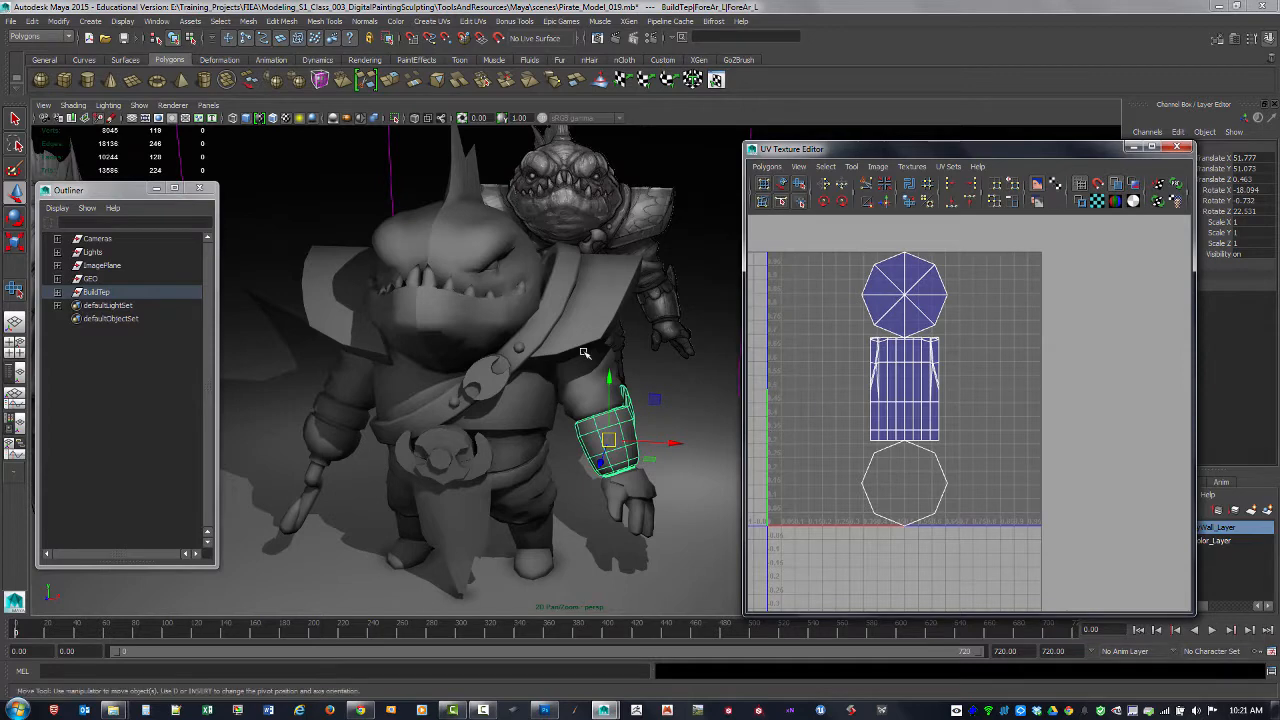
{"action": "mouse_move", "coordinate": [670, 402]}
{"action": "left_mouse_down", "text": "alt"}
{"action": "mouse_move", "coordinate": [580, 400]}
{"action": "mouse_move", "coordinate": [655, 395]}
{"action": "left_mouse_up", "text": "alt"}
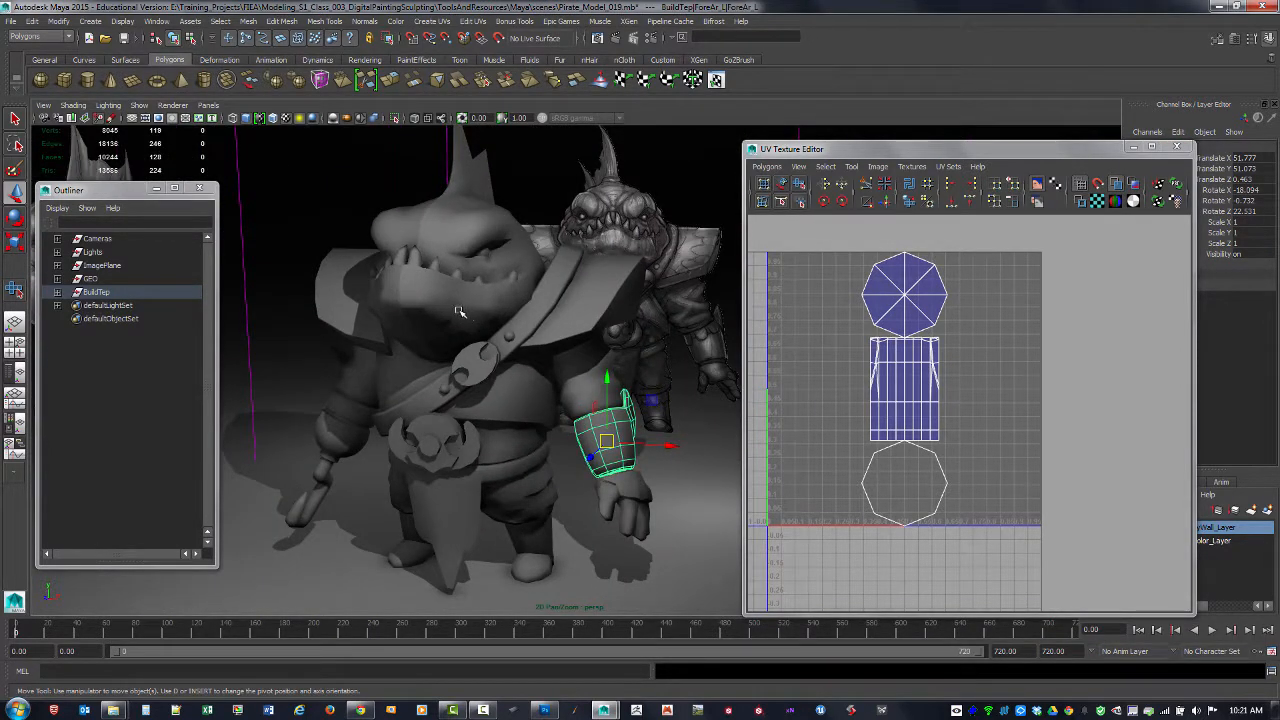
{"action": "left_click_drag", "start_coordinate": [515, 310], "coordinate": [497, 306], "text": "alt"}
{"action": "right_click_drag", "start_coordinate": [497, 306], "coordinate": [571, 331], "text": "alt"}
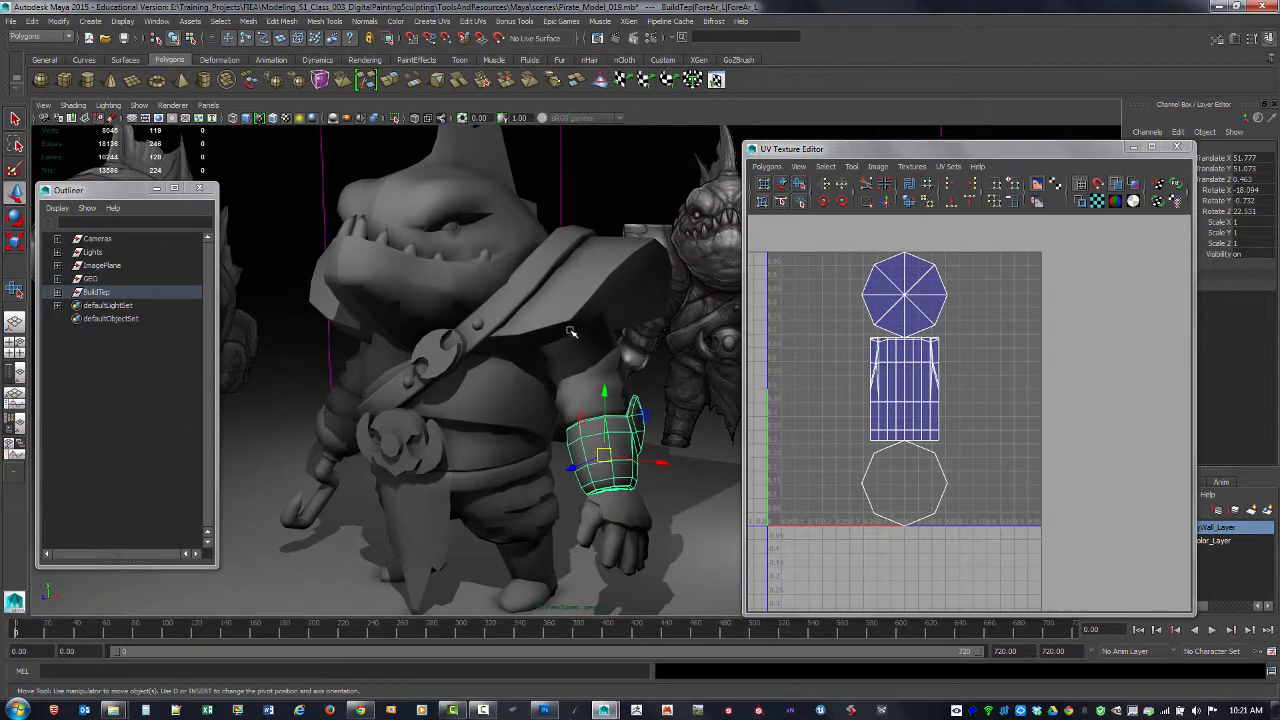
{"action": "left_click_drag", "start_coordinate": [571, 331], "coordinate": [567, 348], "text": "alt"}
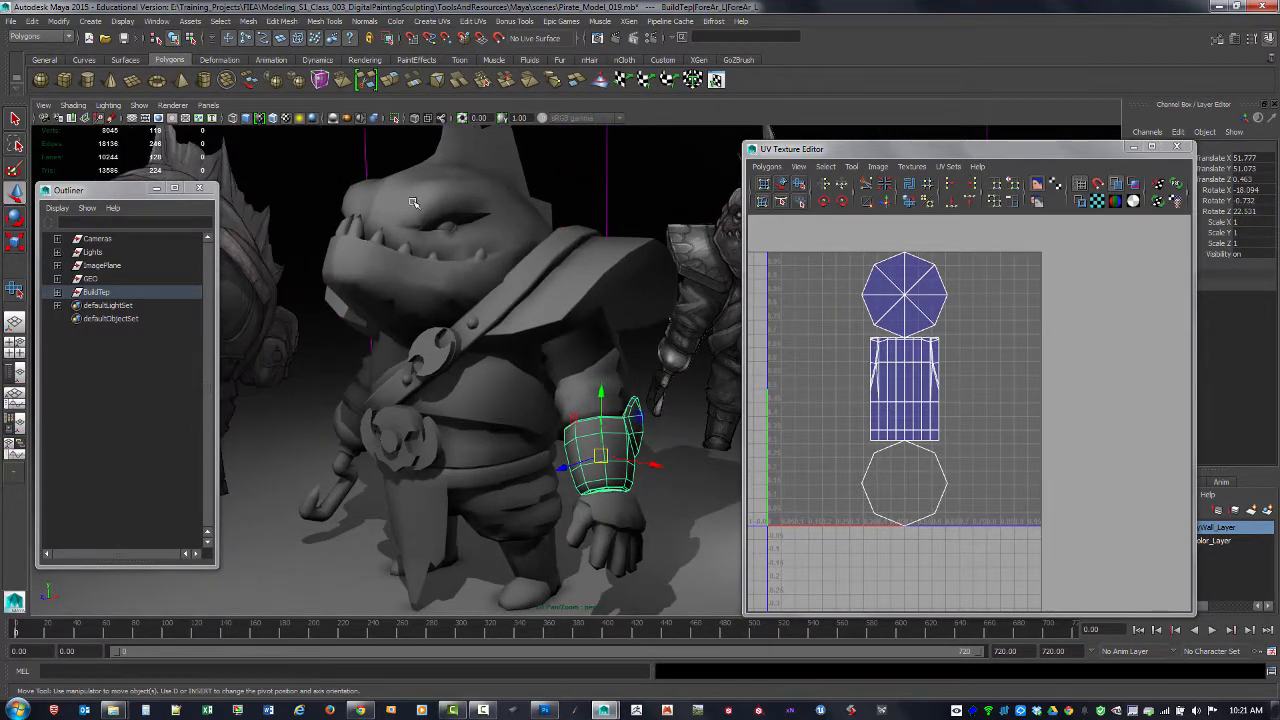
{"action": "left_click_drag", "start_coordinate": [432, 324], "coordinate": [622, 348], "text": "alt"}
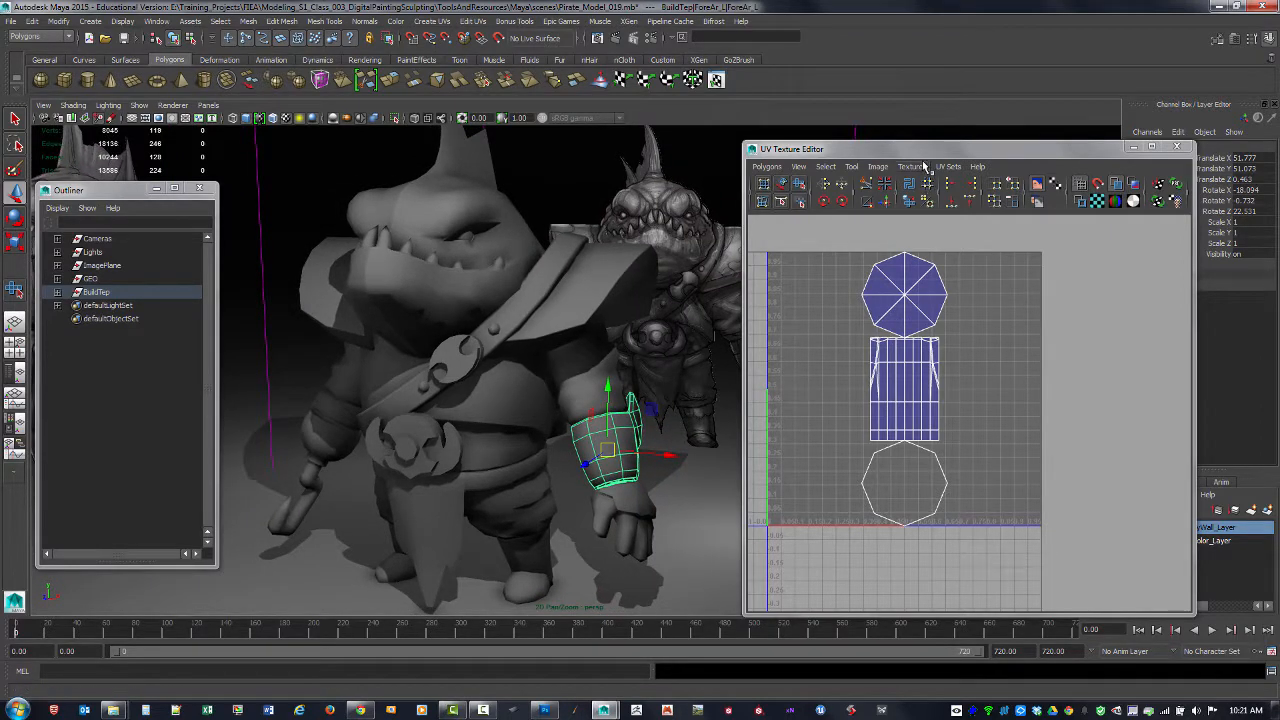
{"action": "left_click_drag", "start_coordinate": [922, 151], "coordinate": [966, 154]}
{"action": "right_click_drag", "start_coordinate": [610, 392], "coordinate": [614, 396], "text": "alt"}
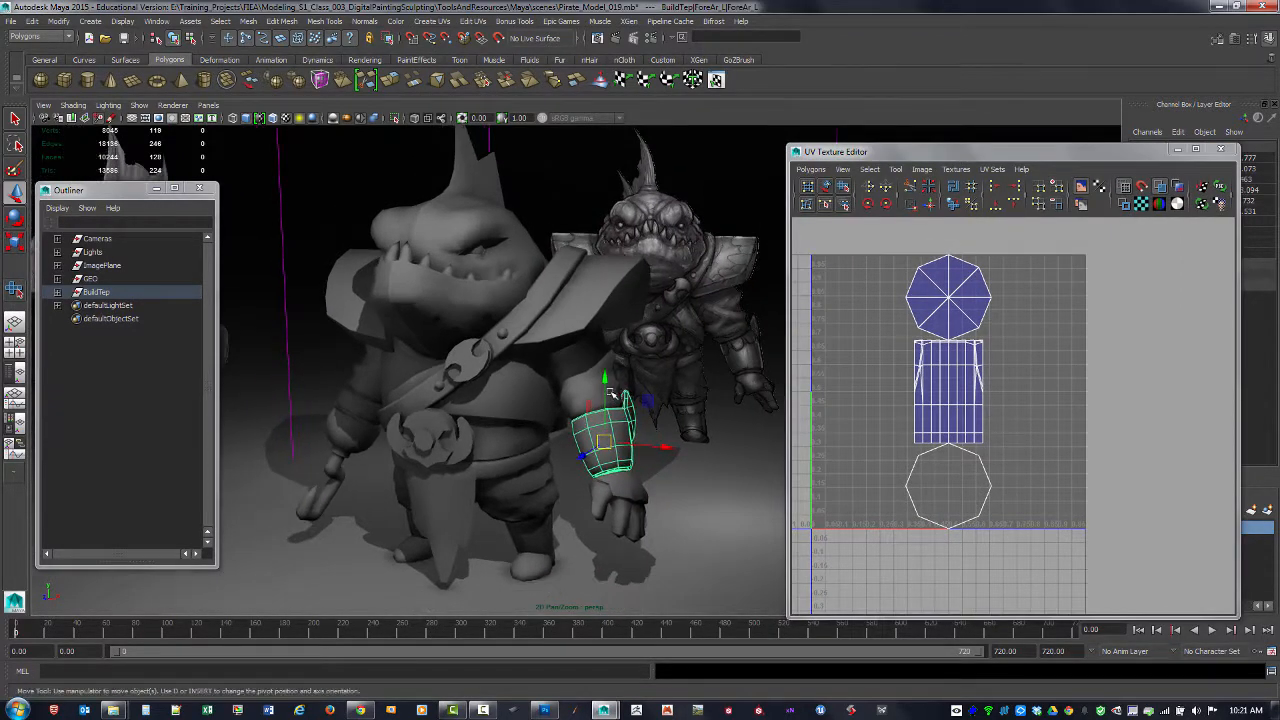
- Return to object selection and select the left forearm guard to show its UV layout
{"action": "key", "text": "F8"}
{"action": "left_click", "coordinate": [593, 320]}
{"action": "middle_click_drag", "start_coordinate": [600, 387], "coordinate": [601, 396], "text": "alt"}
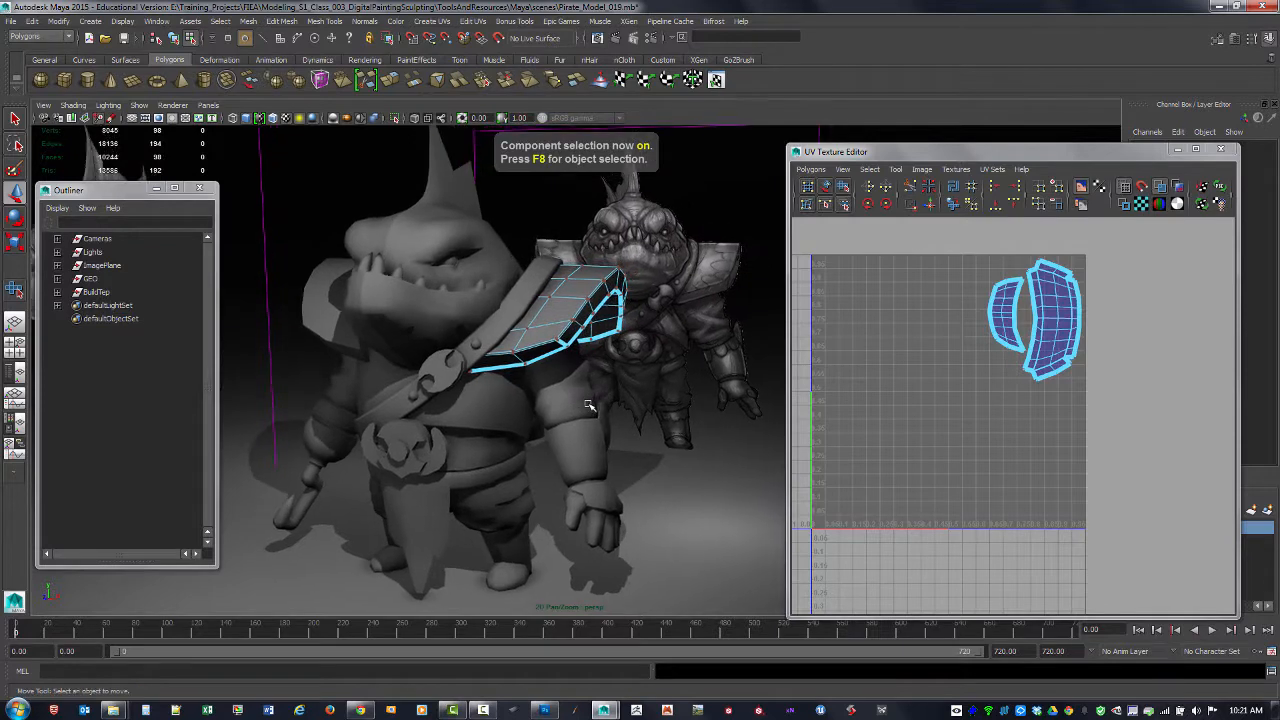
{"action": "key", "text": "F8"}
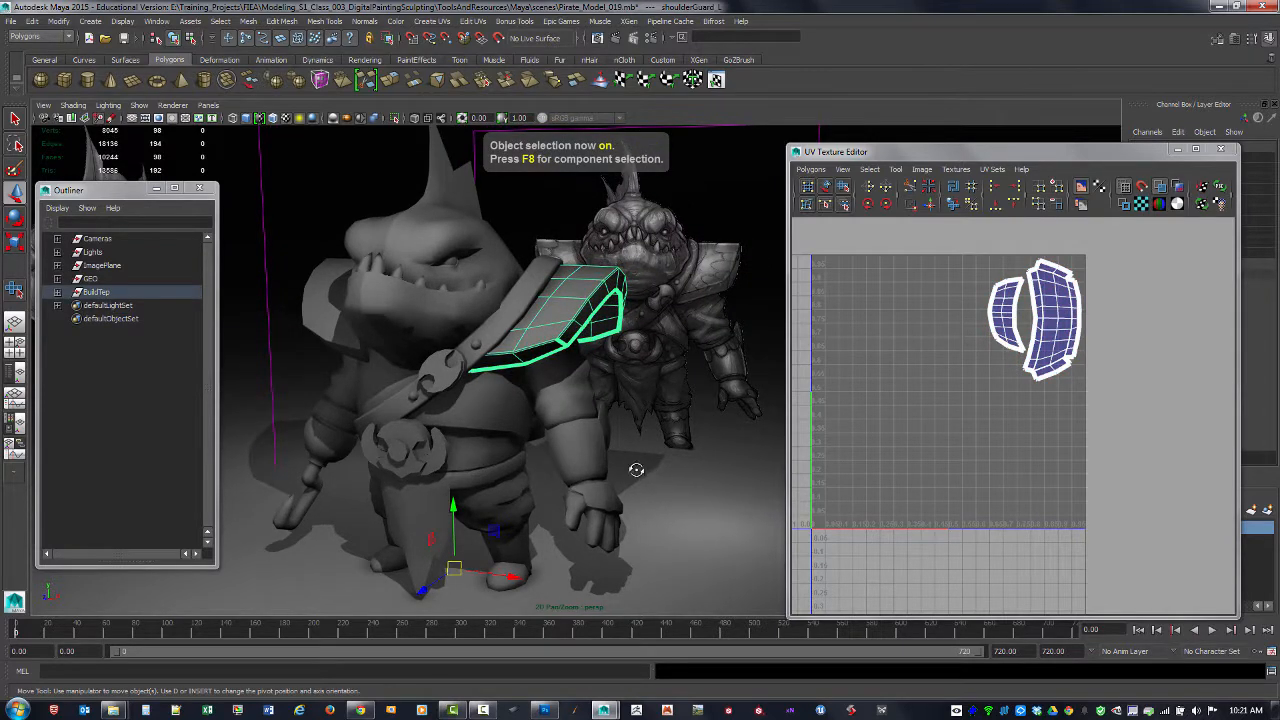
{"action": "left_click_drag", "start_coordinate": [636, 470], "coordinate": [537, 437], "text": "alt"}
{"action": "right_click_drag", "start_coordinate": [537, 437], "coordinate": [657, 497], "text": "alt"}
{"action": "left_click_drag", "start_coordinate": [657, 497], "coordinate": [557, 431], "text": "alt"}
{"action": "right_click_drag", "start_coordinate": [557, 431], "coordinate": [598, 438], "text": "alt"}
{"action": "left_click", "coordinate": [576, 437]}
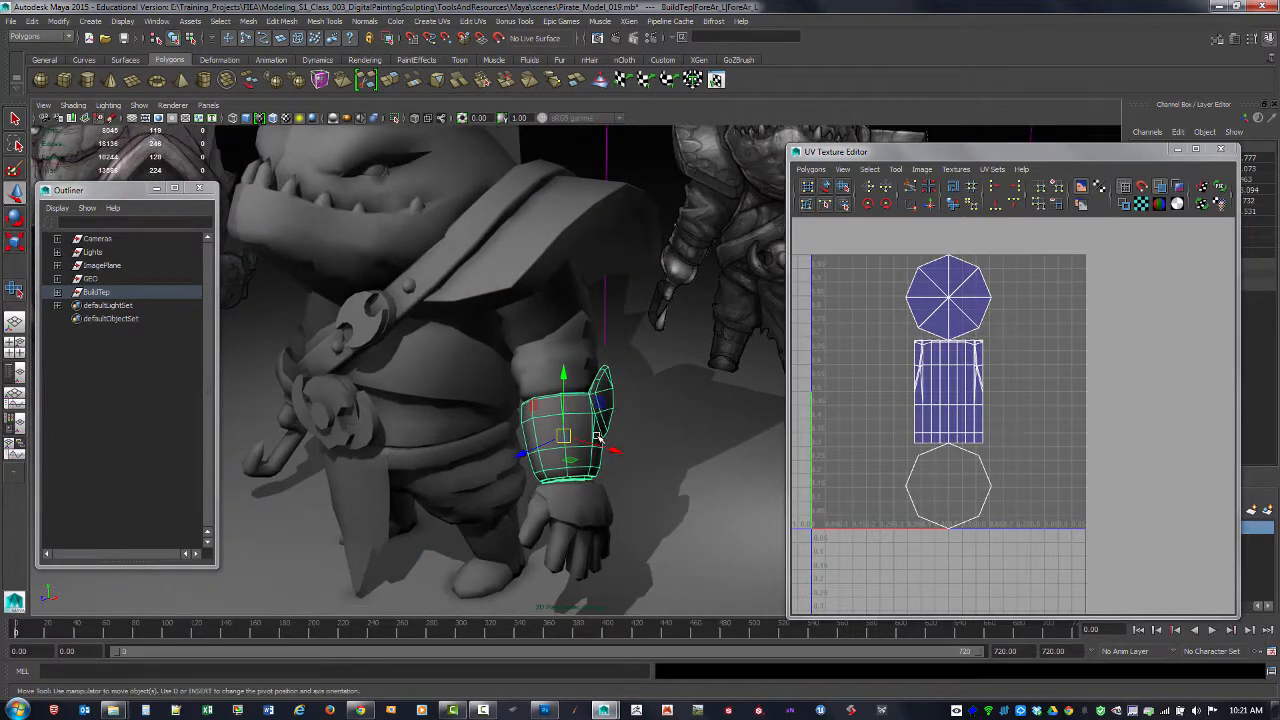
{"action": "left_click_drag", "start_coordinate": [624, 435], "coordinate": [611, 402], "text": "alt"}
{"action": "left_click", "coordinate": [592, 357]}
{"action": "left_click_drag", "start_coordinate": [591, 357], "coordinate": [635, 453], "text": "alt"}
{"action": "left_click", "coordinate": [556, 452]}
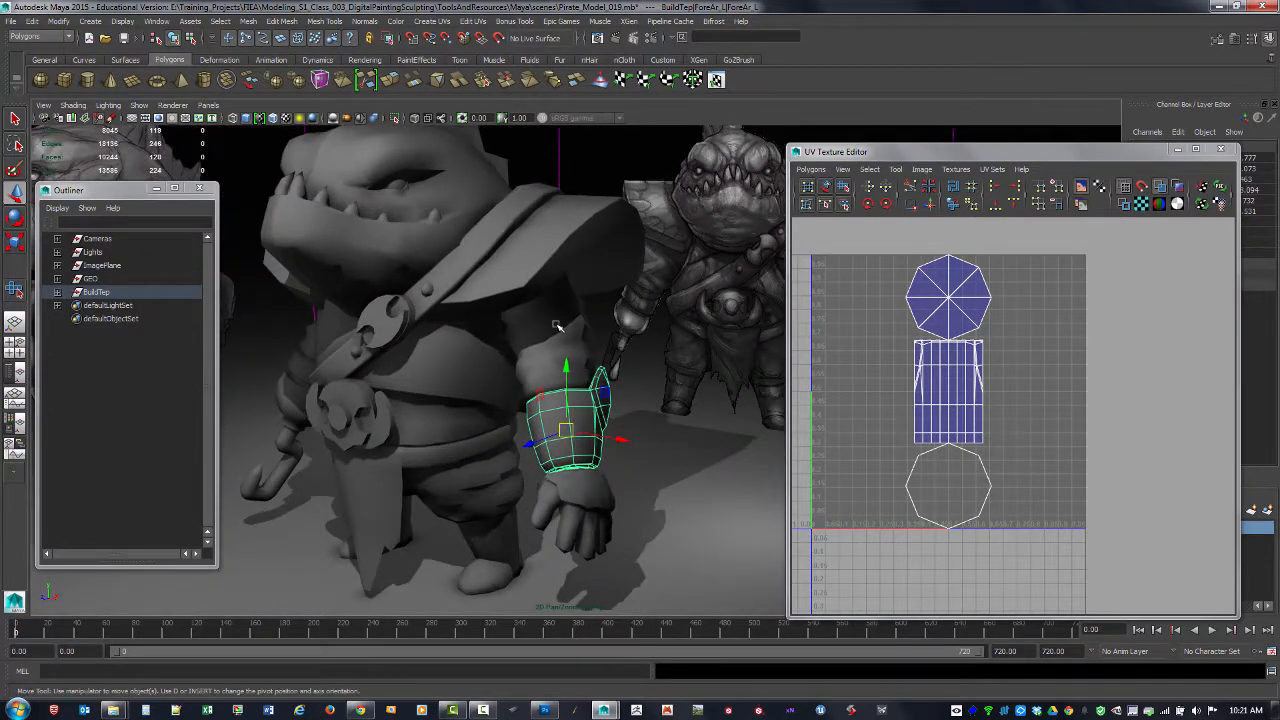
{"action": "left_click", "coordinate": [434, 22]}
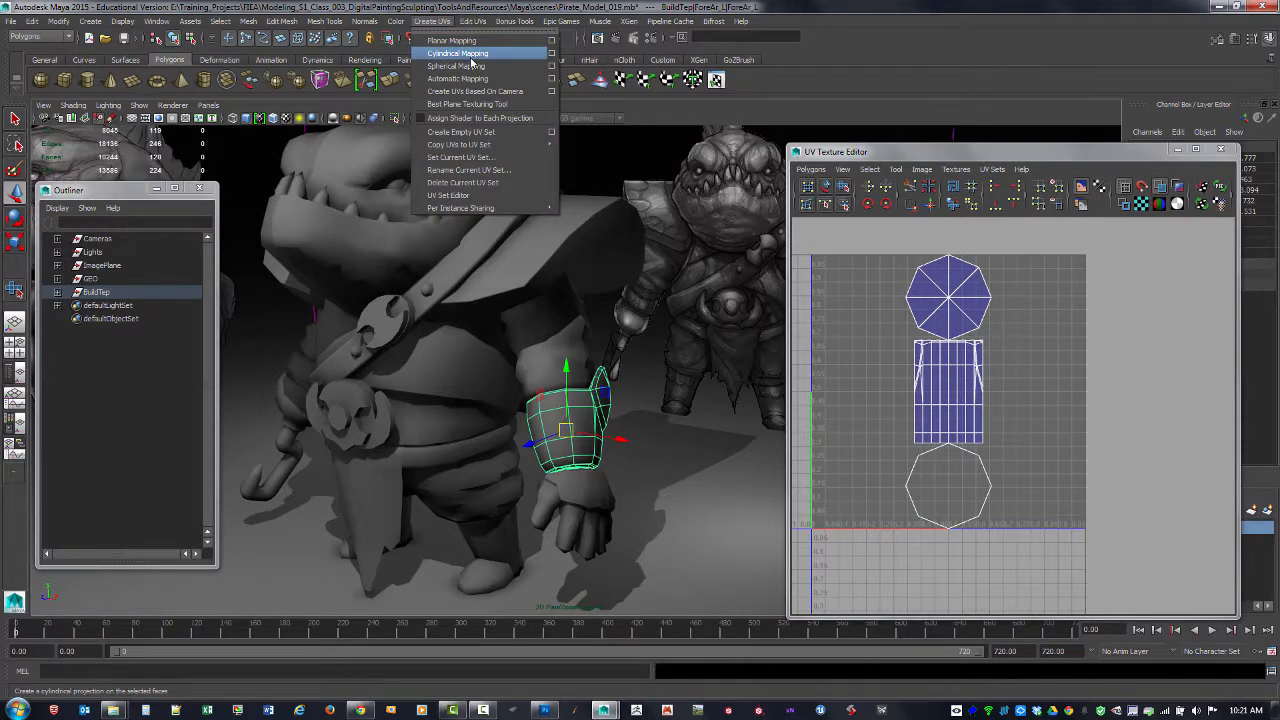
{"action": "left_click", "coordinate": [551, 55]}
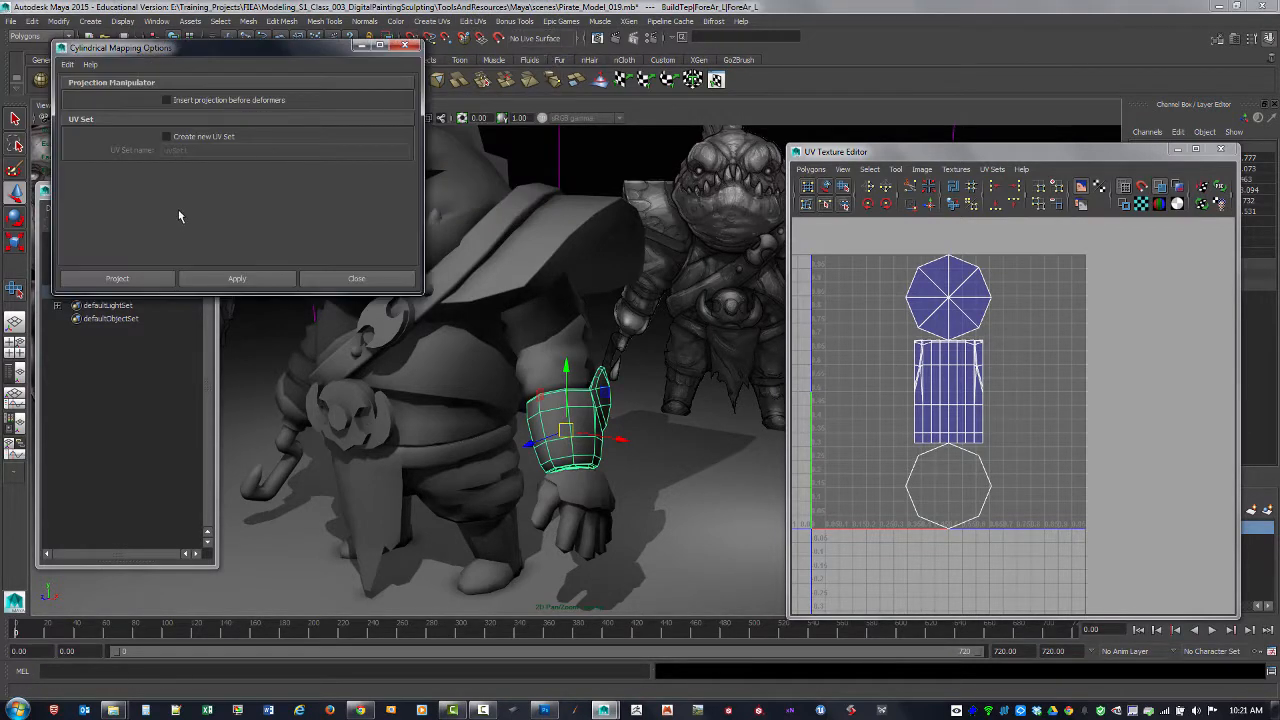
{"action": "left_click", "coordinate": [405, 46]}
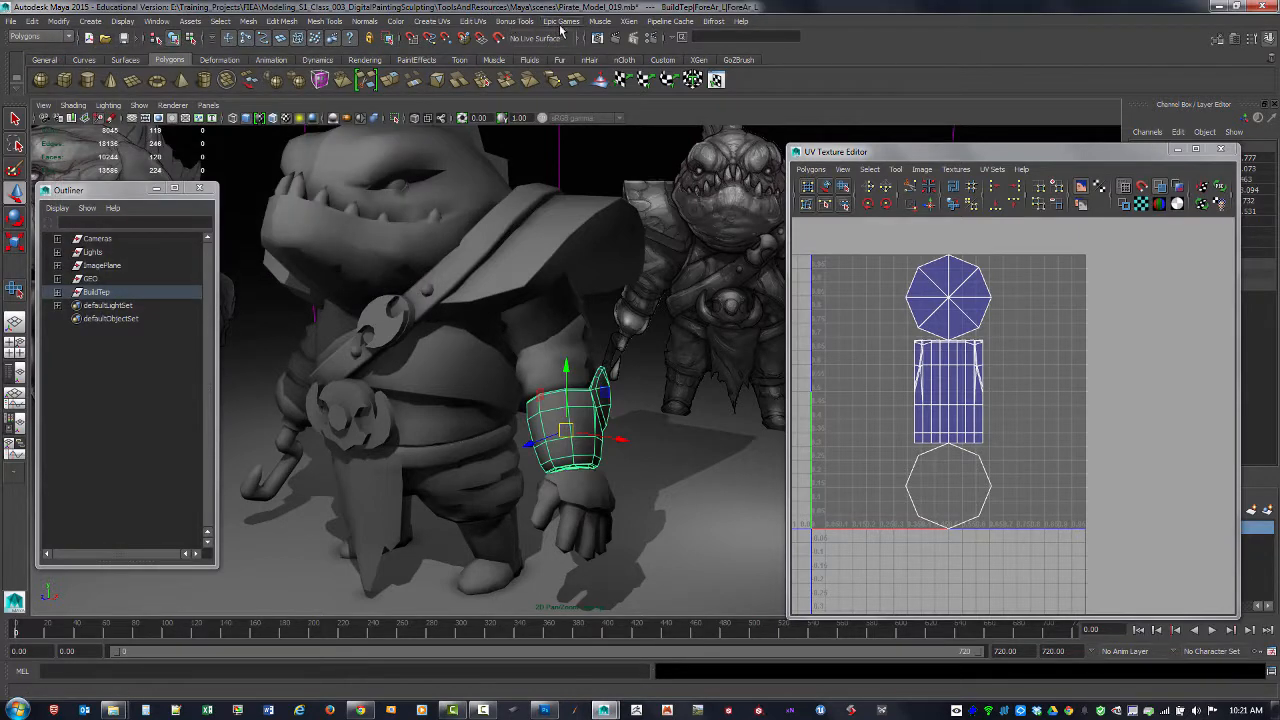
- Apply a cylindrical UV projection to the left forearm guard and frame its projection manipulator
{"action": "left_click", "coordinate": [441, 23]}
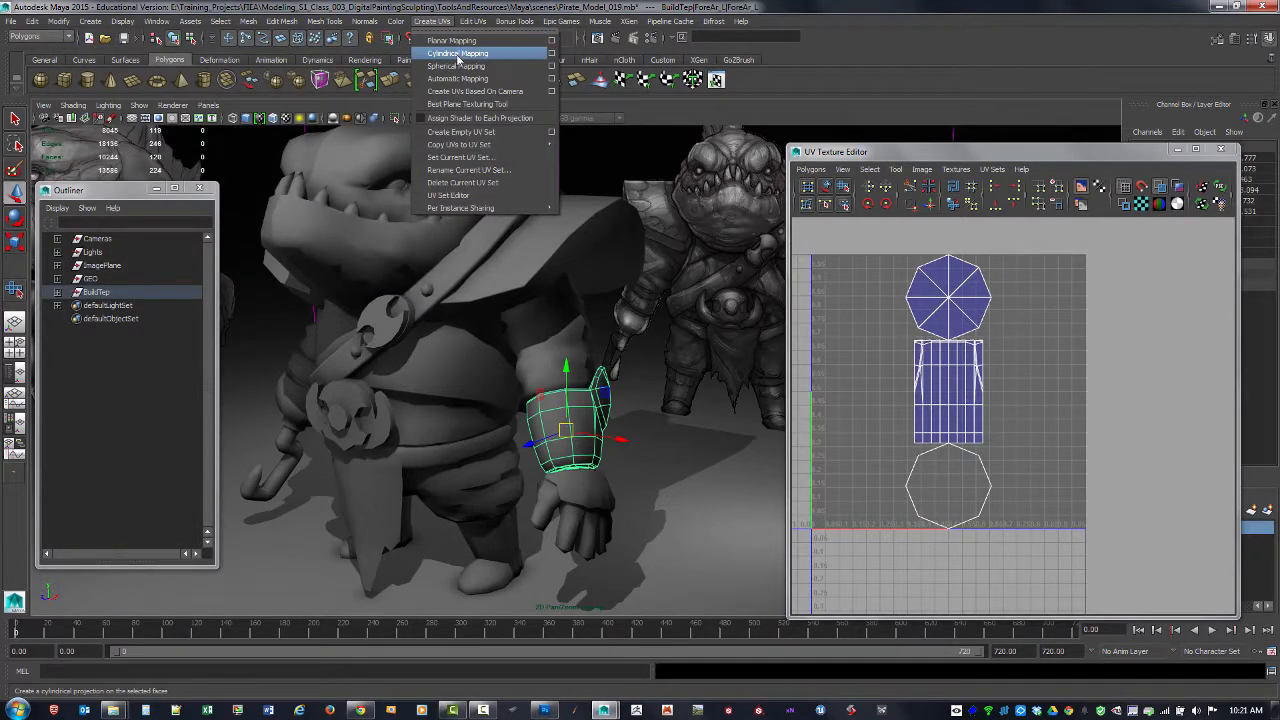
{"action": "left_click", "coordinate": [458, 54]}
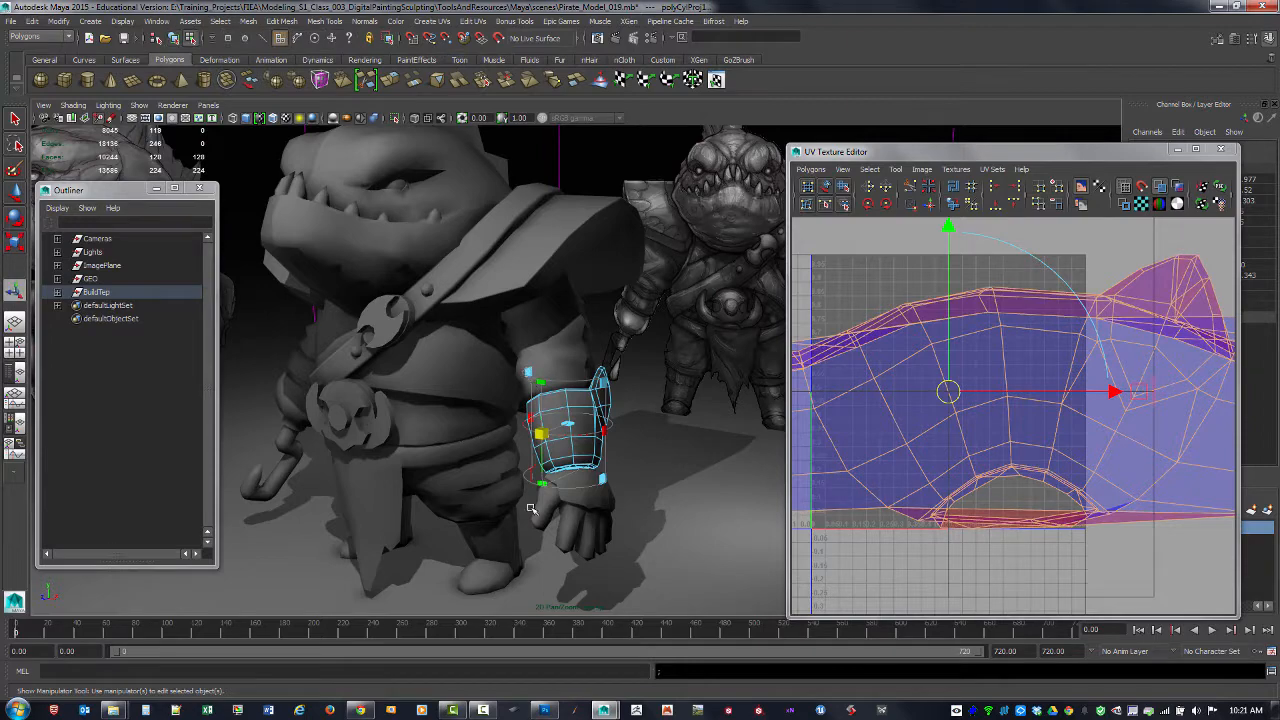
{"action": "left_click_drag", "start_coordinate": [555, 495], "coordinate": [459, 491], "text": "alt"}
{"action": "right_click_drag", "start_coordinate": [459, 491], "coordinate": [557, 529], "text": "alt"}
{"action": "middle_click_drag", "start_coordinate": [557, 529], "coordinate": [537, 518], "text": "alt"}
{"action": "mouse_move", "coordinate": [537, 491]}
{"action": "left_mouse_down", "text": "alt"}
{"action": "mouse_move", "coordinate": [443, 491]}
{"action": "mouse_move", "coordinate": [623, 506]}
{"action": "mouse_move", "coordinate": [534, 507]}
{"action": "mouse_move", "coordinate": [545, 500]}
{"action": "left_mouse_up", "text": "alt"}
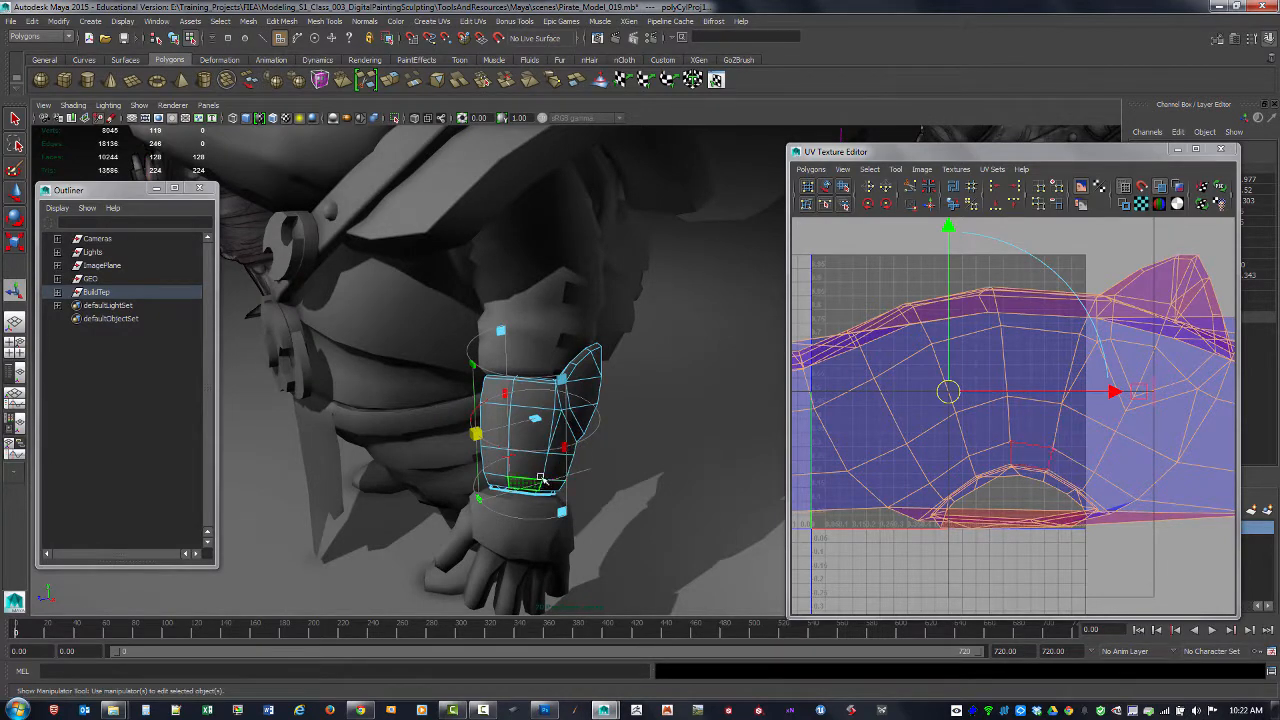
- Extend the cylindrical projection's horizontal sweep until it wraps all the way around the forearm guard
{"action": "right_click_drag", "start_coordinate": [1197, 509], "coordinate": [1004, 487], "text": "alt"}
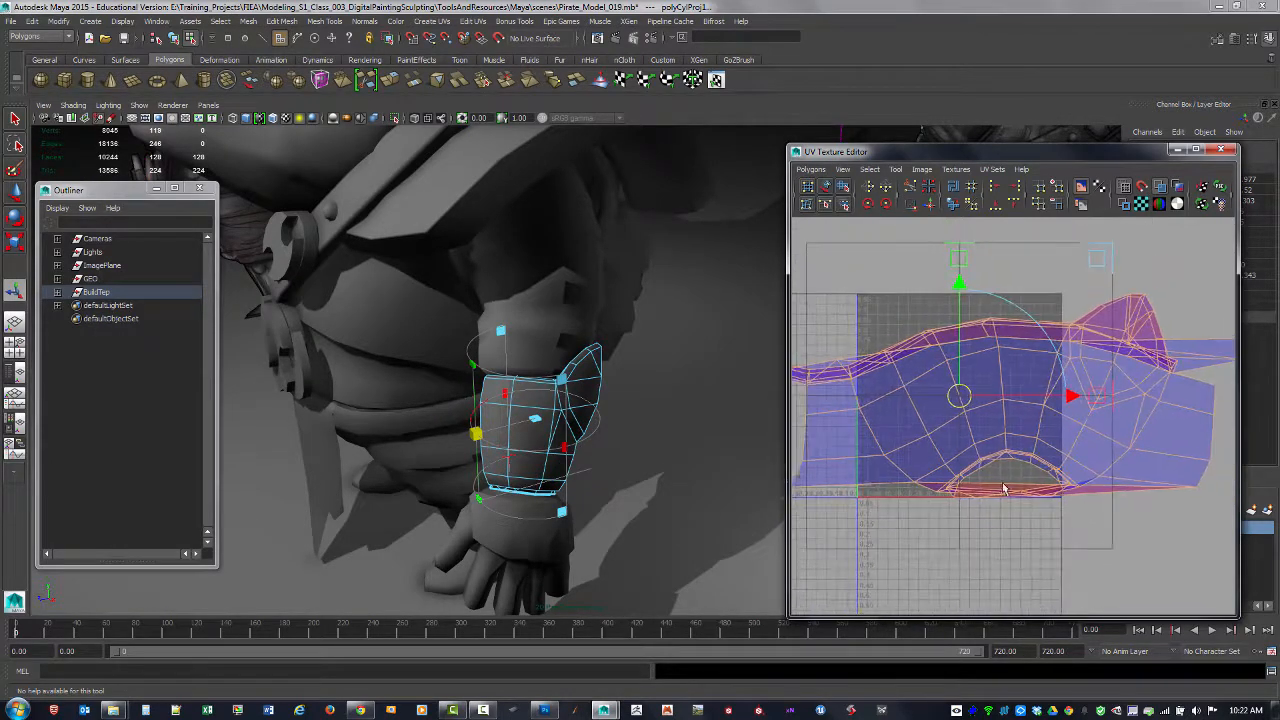
{"action": "left_click_drag", "start_coordinate": [584, 445], "coordinate": [520, 480], "text": "alt"}
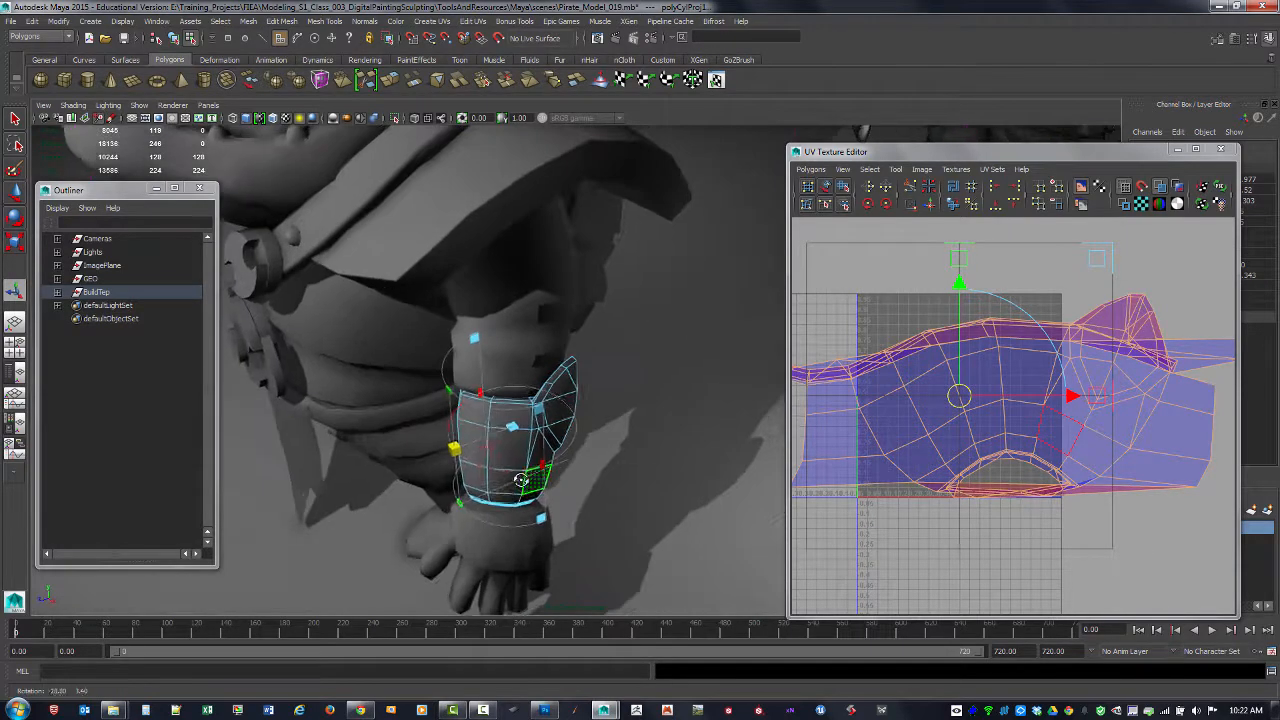
{"action": "left_click_drag", "start_coordinate": [563, 444], "coordinate": [558, 377], "text": "alt"}
{"action": "left_click_drag", "start_coordinate": [504, 423], "coordinate": [574, 420], "text": "alt"}
{"action": "left_click_drag", "start_coordinate": [572, 468], "coordinate": [576, 512], "text": "alt"}
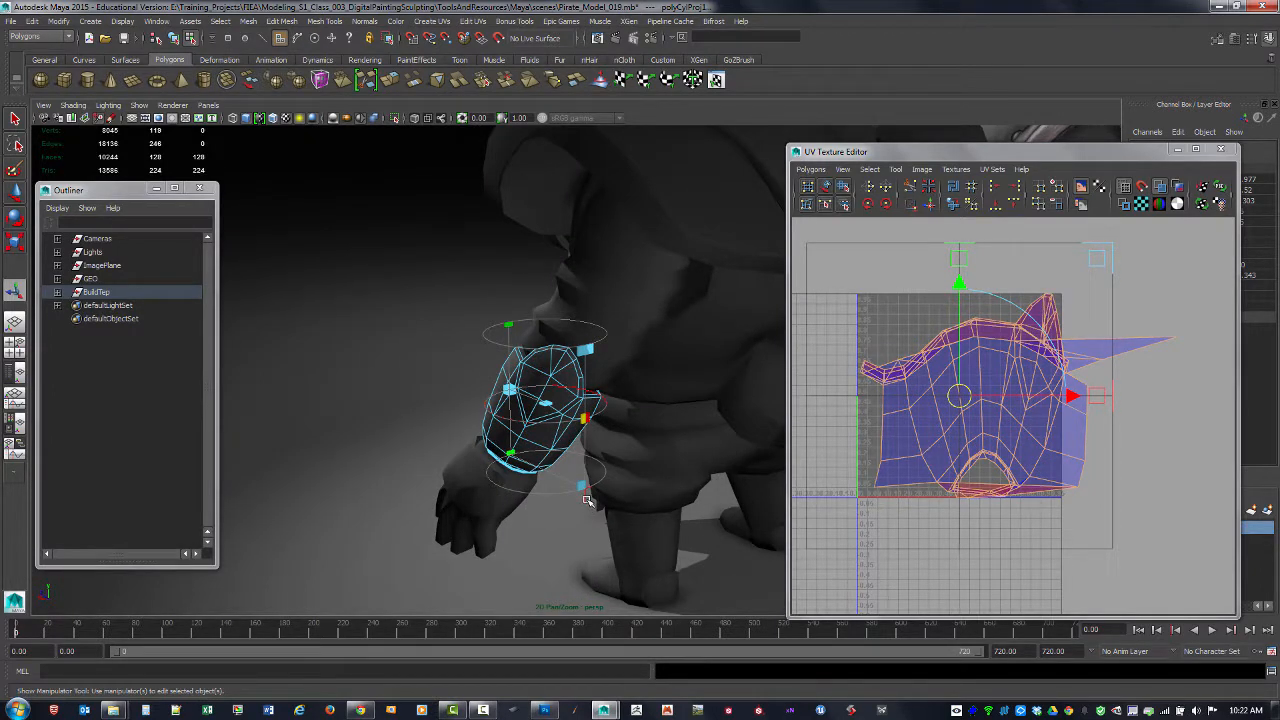
- Rotate the cylindrical projection to follow the tilt of the forearm so the guard's UV rows straighten out
{"action": "left_click_drag", "start_coordinate": [586, 490], "coordinate": [709, 506], "text": "alt"}
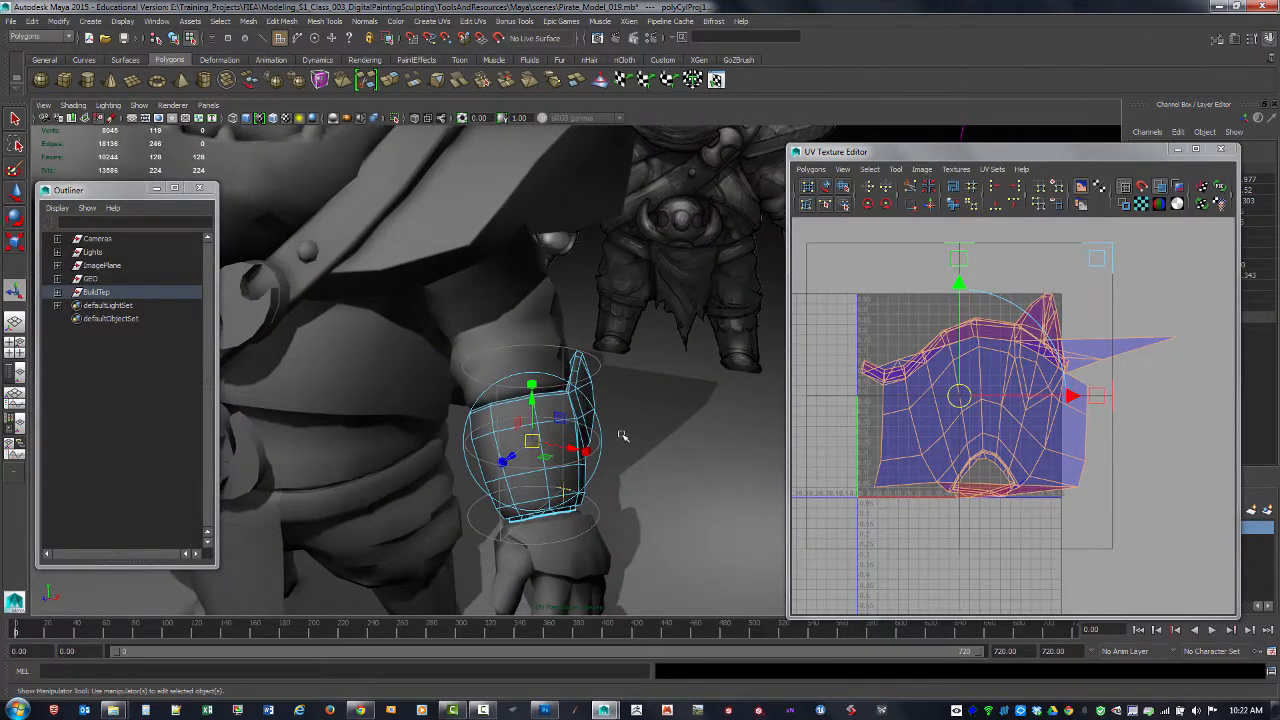
{"action": "left_click_drag", "start_coordinate": [603, 450], "coordinate": [568, 398], "text": "alt"}
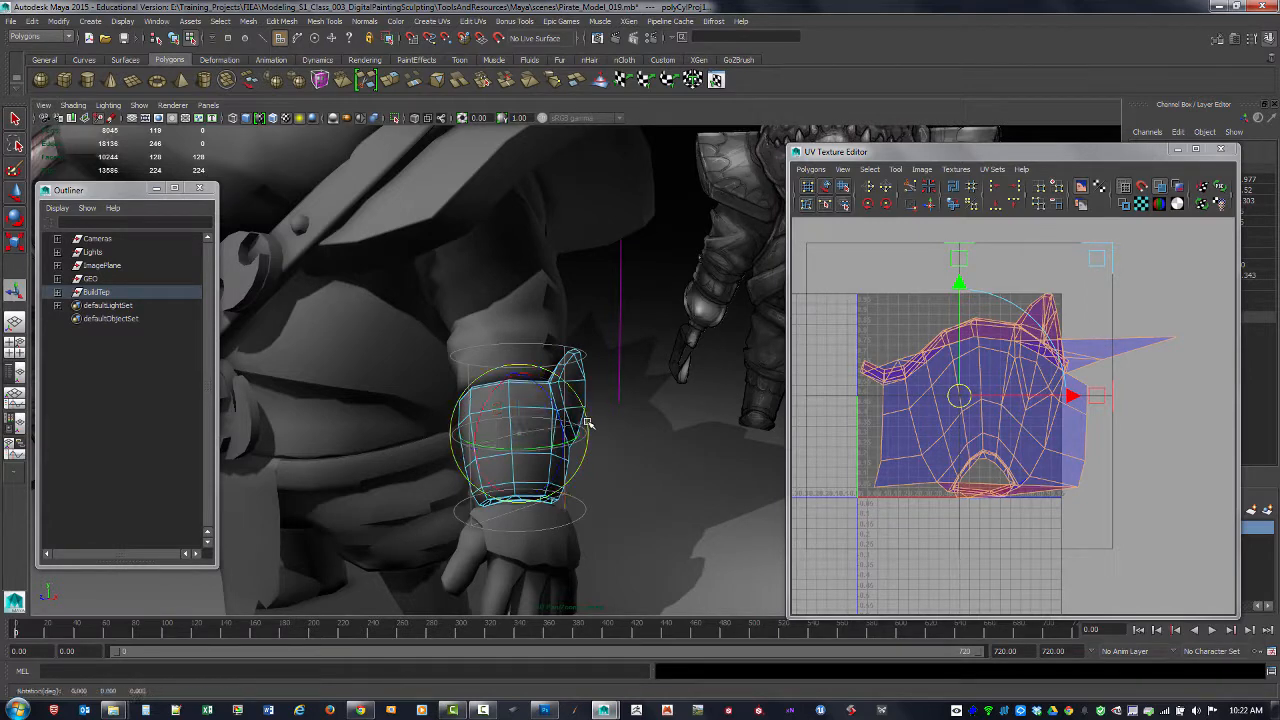
{"action": "left_click_drag", "start_coordinate": [578, 456], "coordinate": [585, 410], "text": "alt"}
{"action": "key", "text": "t"}
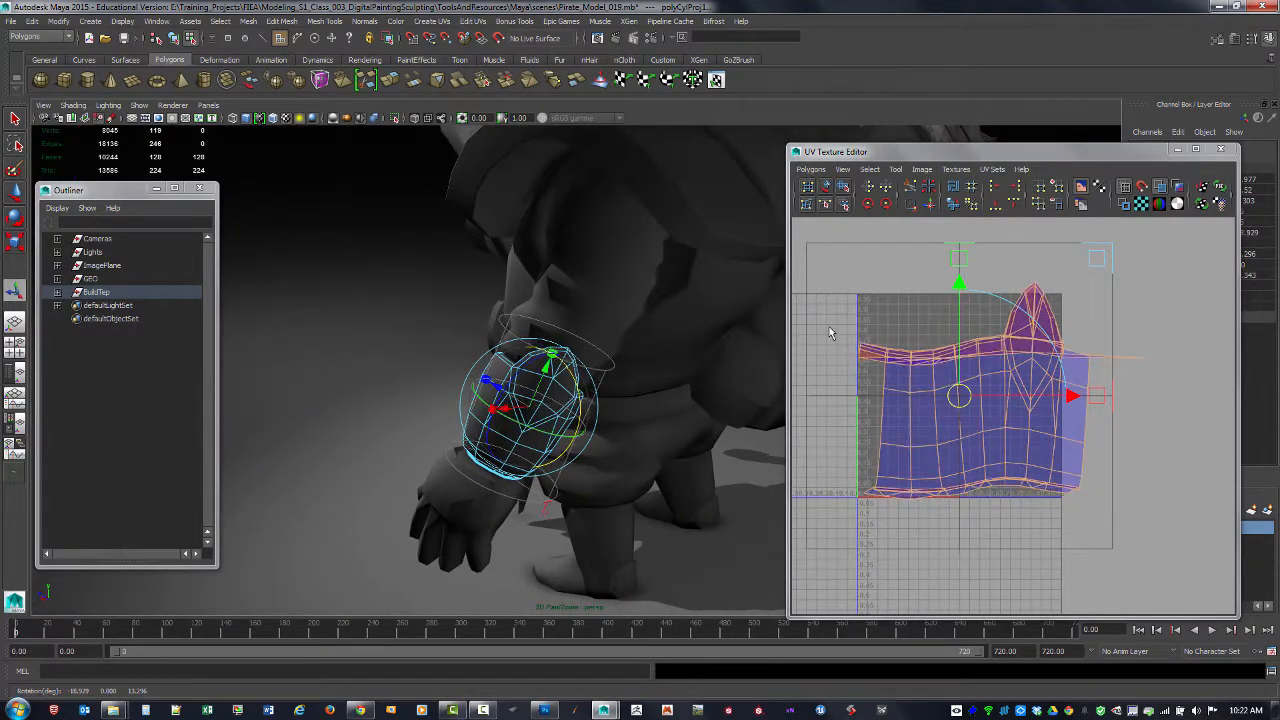
- Display thick UV texture borders and rotate the projection around the forearm to put its seam on the inner side of the guard
{"action": "left_click", "coordinate": [1127, 206]}
{"action": "left_click_drag", "start_coordinate": [586, 429], "coordinate": [543, 429], "text": "alt"}
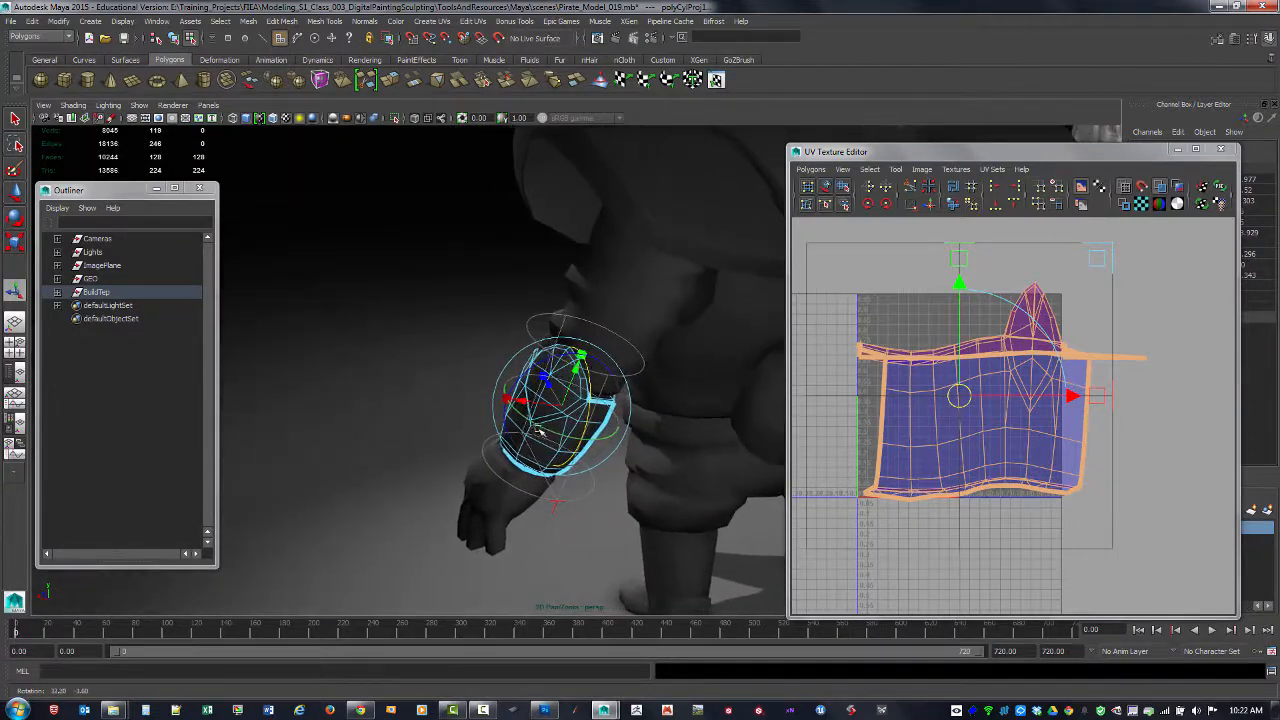
{"action": "left_click_drag", "start_coordinate": [643, 428], "coordinate": [530, 482], "text": "alt"}
{"action": "middle_click_drag", "start_coordinate": [638, 498], "coordinate": [677, 412], "text": "alt"}
{"action": "left_click_drag", "start_coordinate": [677, 412], "coordinate": [658, 424], "text": "alt"}
{"action": "right_click_drag", "start_coordinate": [658, 424], "coordinate": [488, 387], "text": "alt"}
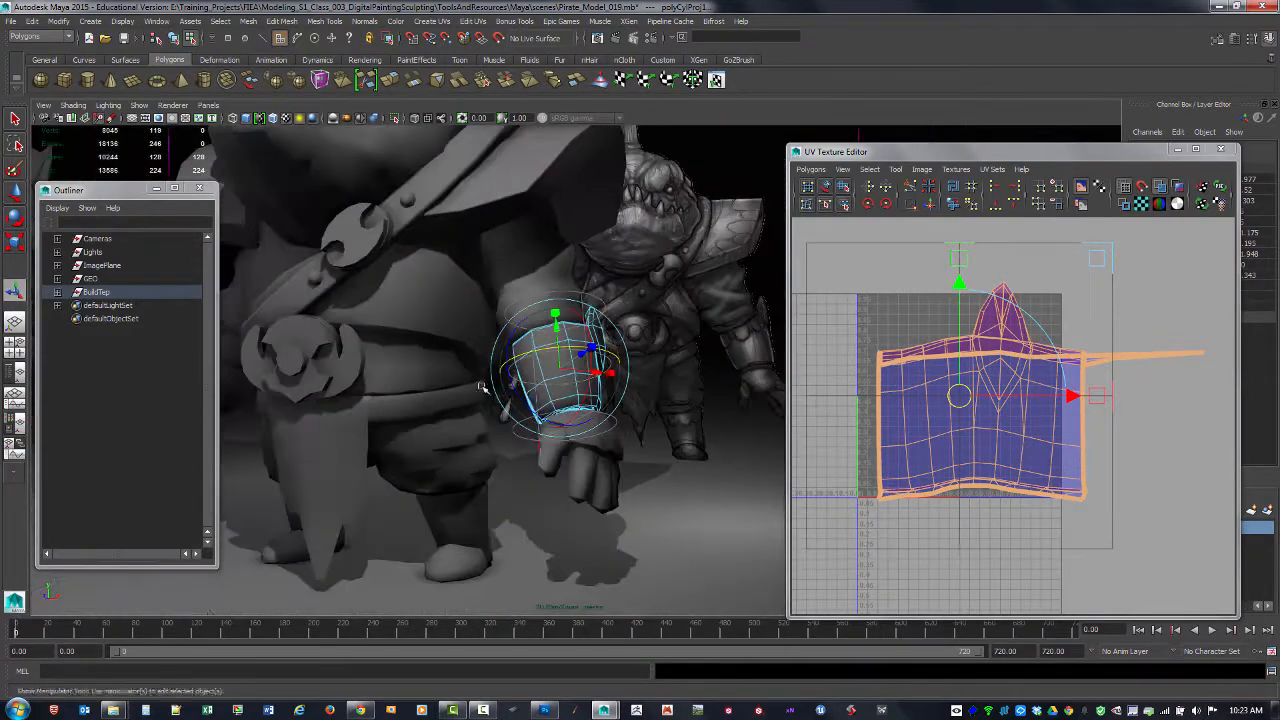
- Examine the seam along the forearm guard and the edge protruding from its UV shell
{"action": "left_click_drag", "start_coordinate": [488, 387], "coordinate": [521, 354], "text": "alt"}
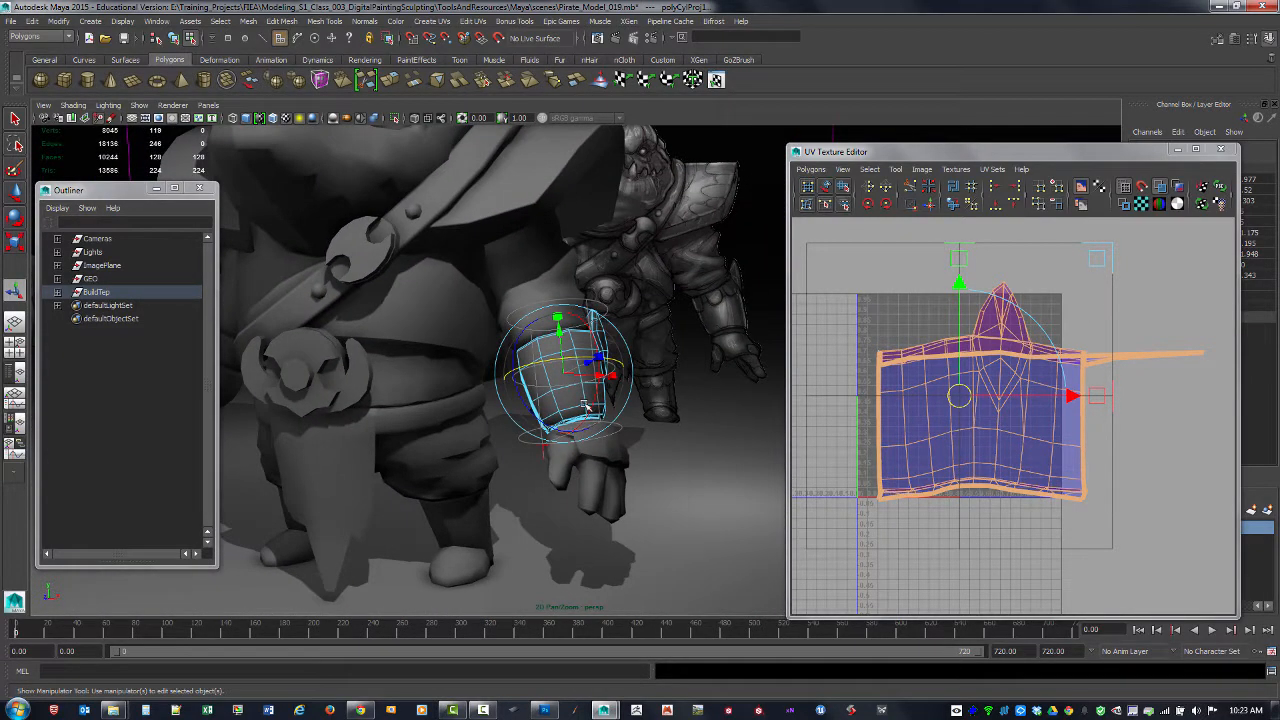
{"action": "left_click_drag", "start_coordinate": [587, 405], "coordinate": [714, 454], "text": "alt"}
{"action": "left_click_drag", "start_coordinate": [622, 506], "coordinate": [633, 411], "text": "alt"}
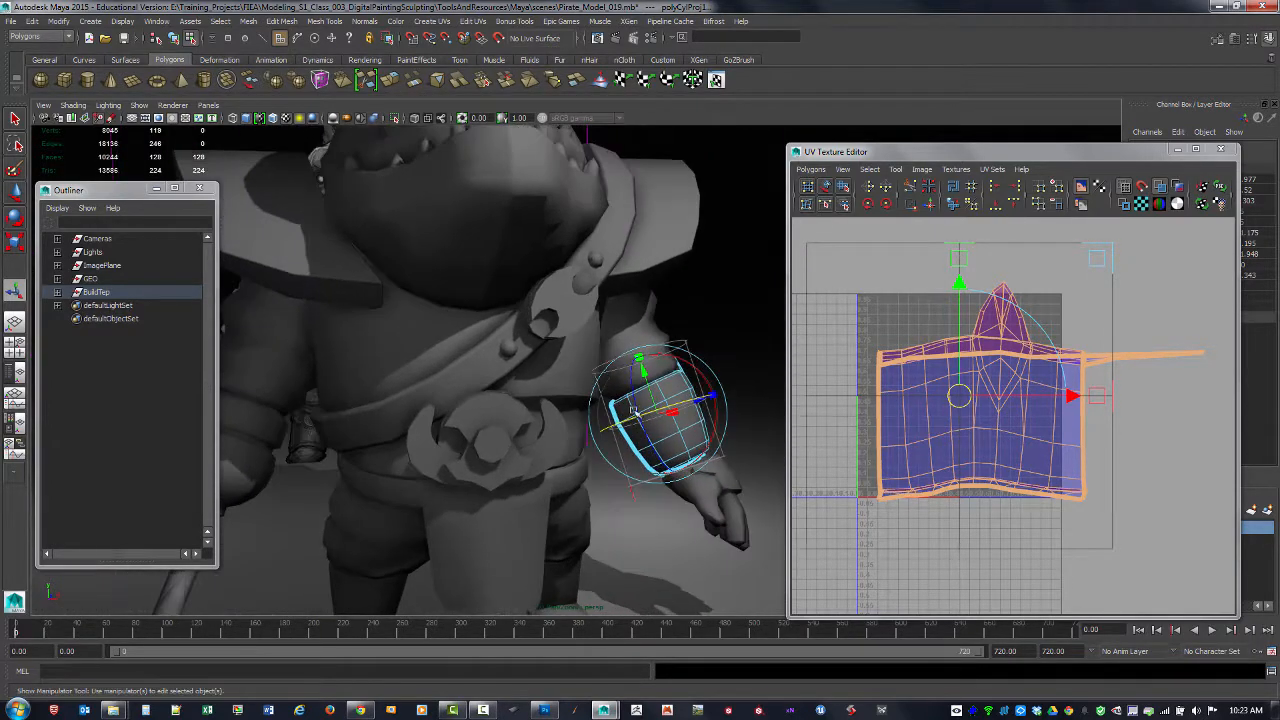
{"action": "left_click_drag", "start_coordinate": [695, 488], "coordinate": [704, 466], "text": "alt"}
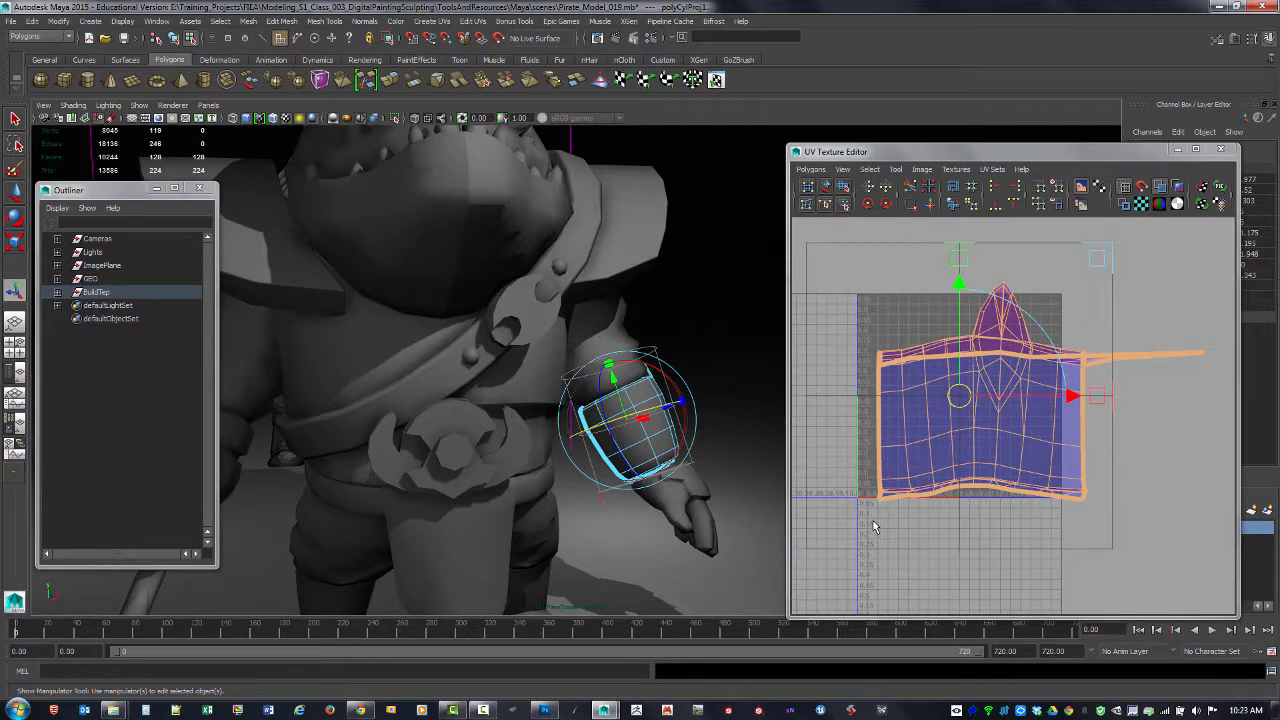
{"action": "left_click_drag", "start_coordinate": [573, 403], "coordinate": [657, 437], "text": "alt"}
{"action": "right_click_drag", "start_coordinate": [657, 437], "coordinate": [706, 486], "text": "alt"}
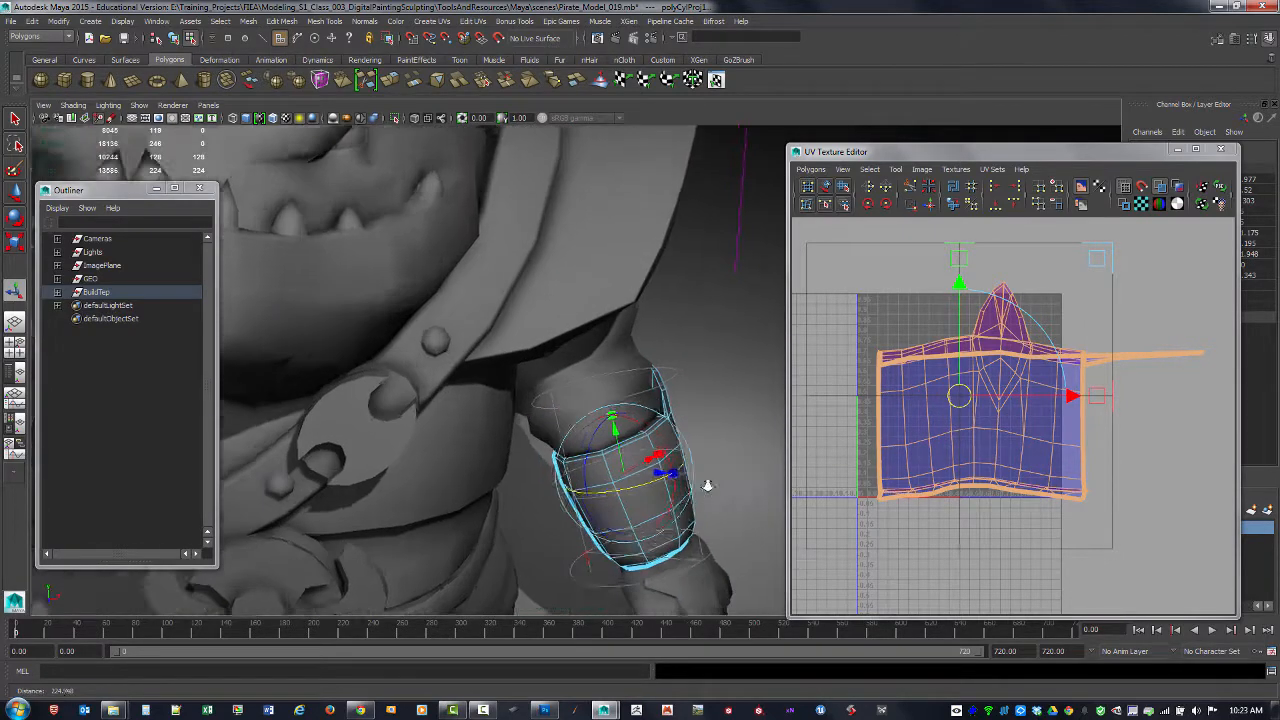
{"action": "middle_click_drag", "start_coordinate": [706, 486], "coordinate": [637, 421], "text": "alt"}
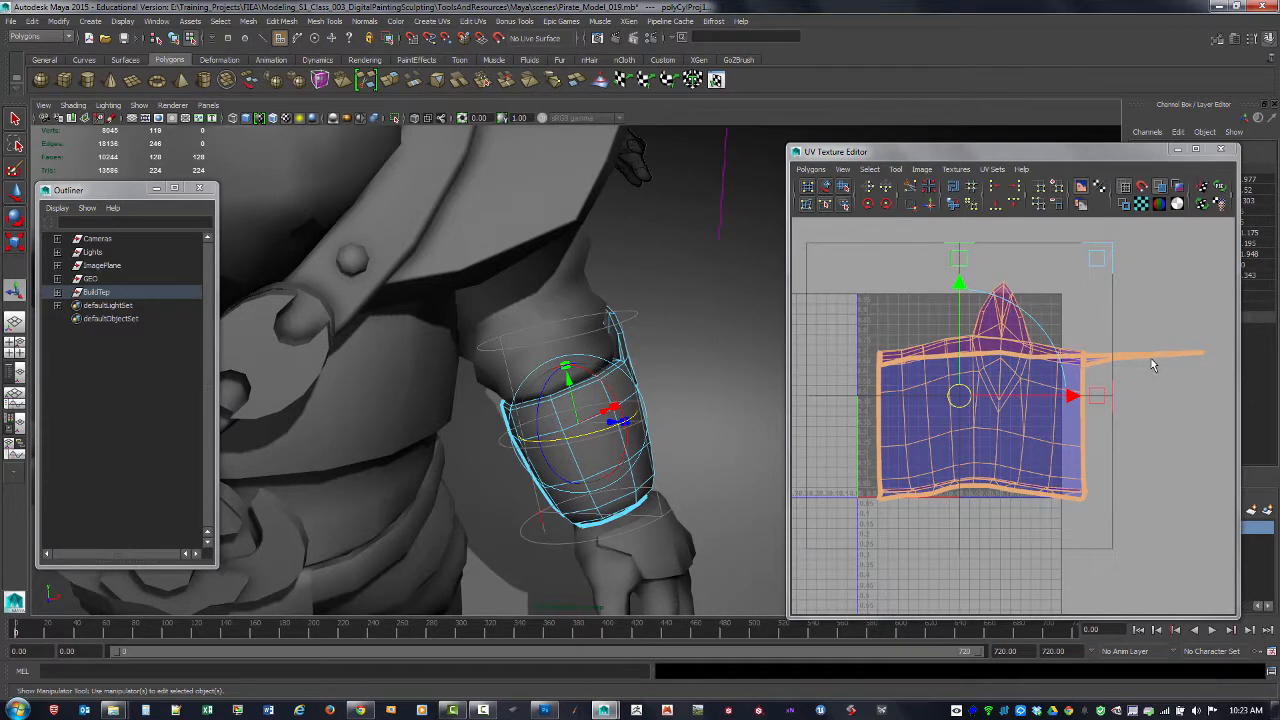
{"action": "middle_click_drag", "start_coordinate": [1156, 362], "coordinate": [1149, 365], "text": "alt"}
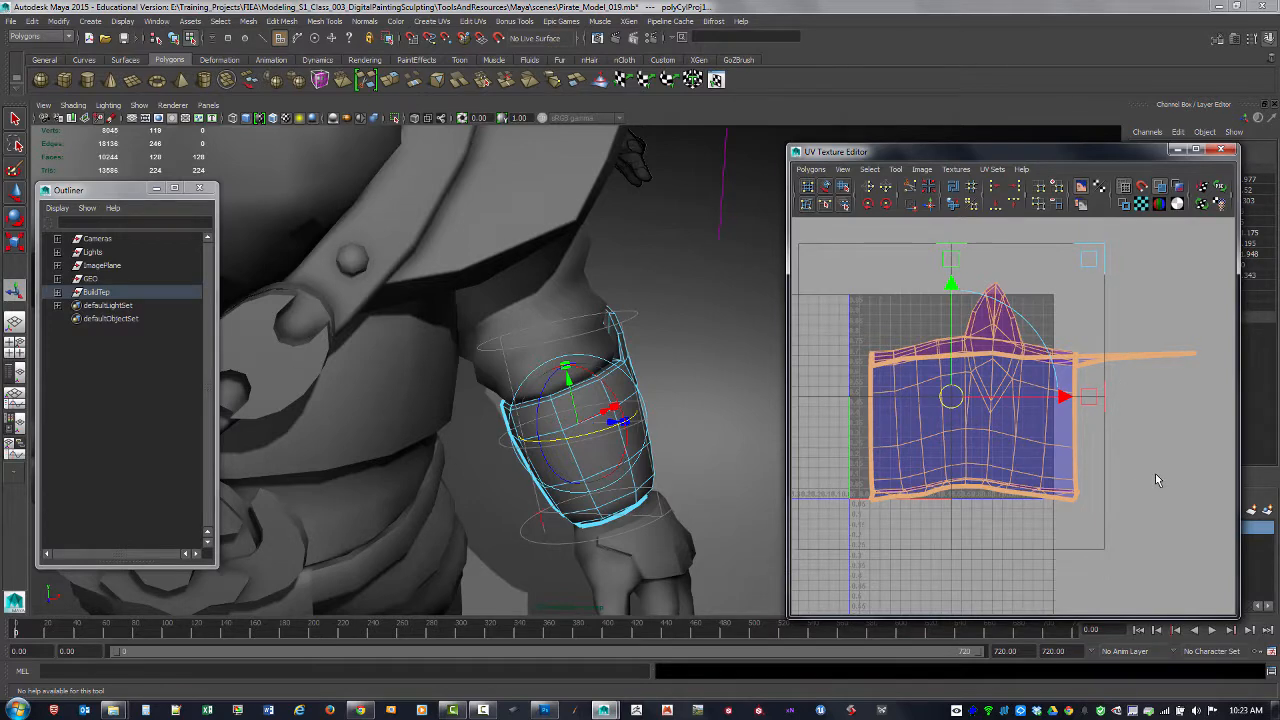
- Select all UVs of the left forearm guard and unfold its shell
{"action": "key", "text": "F8"}
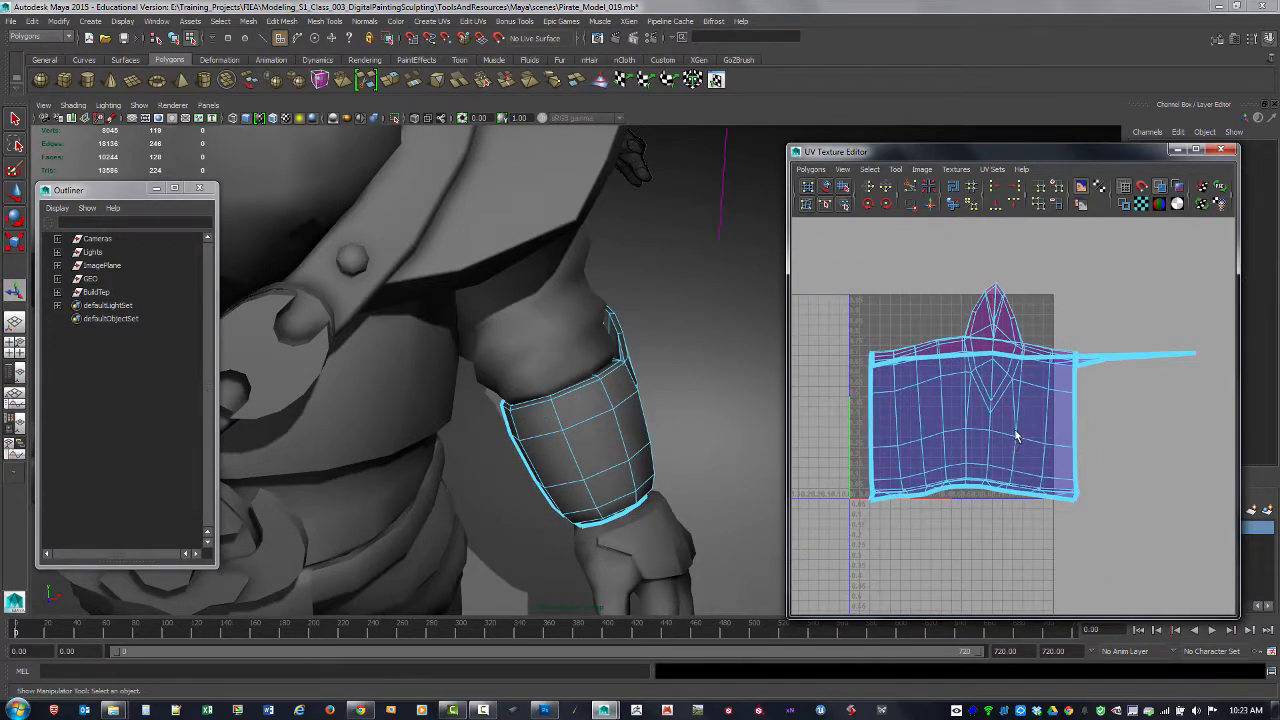
{"action": "right_click_drag", "start_coordinate": [1016, 436], "coordinate": [1066, 432]}
{"action": "left_click", "coordinate": [954, 205]}
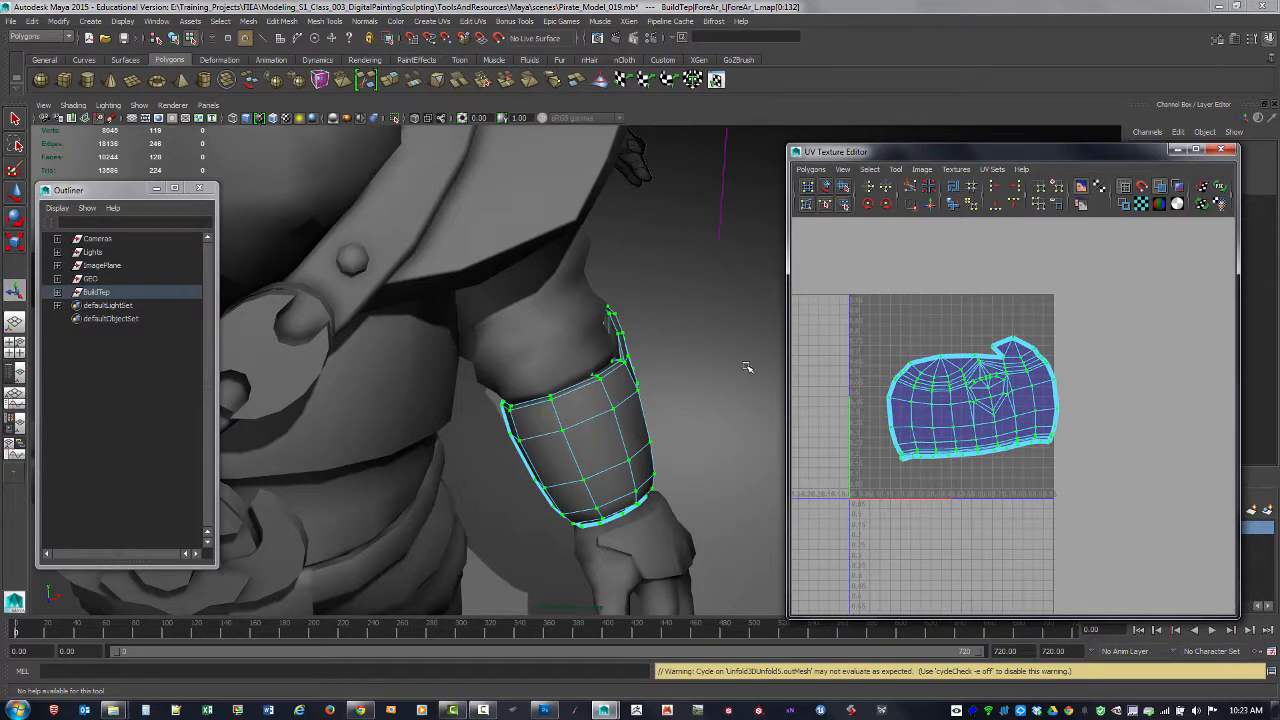
{"action": "scroll", "coordinate": [1030, 420], "scroll_direction": "up", "scroll_amount": 5}
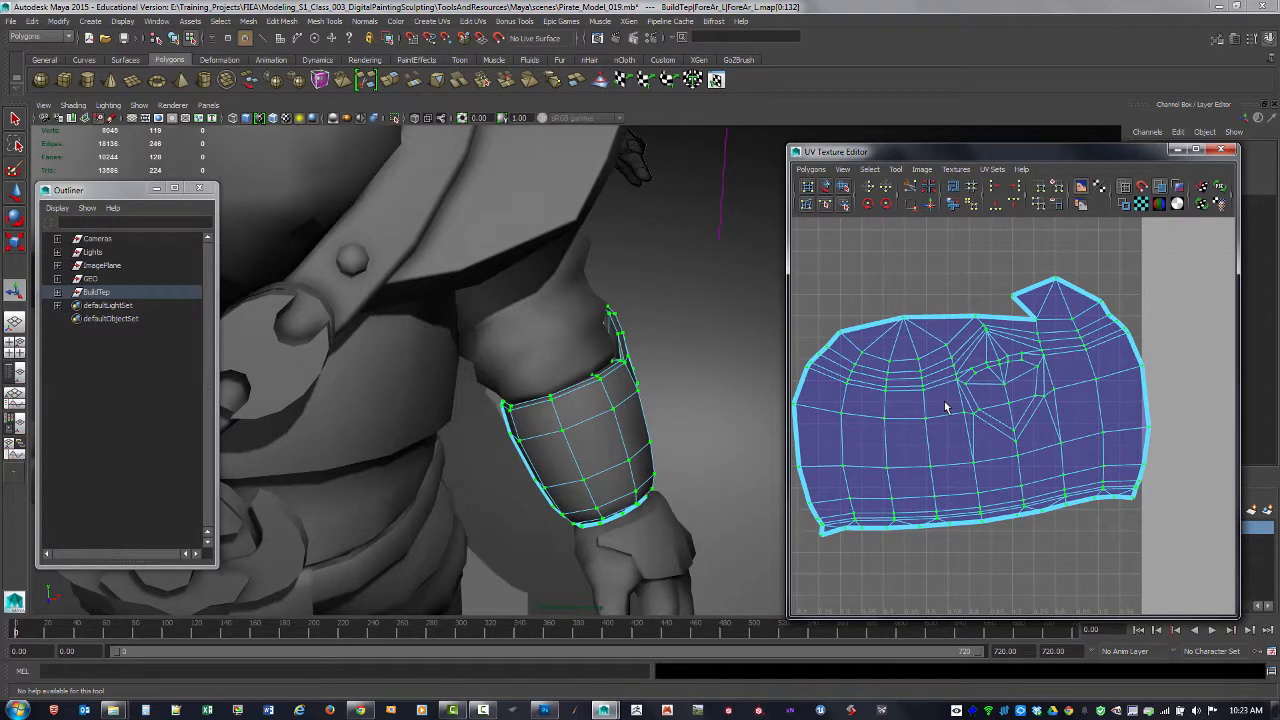
- Select the faces capping the guard's upper opening across both ends of its UV shell and delete them
{"action": "mouse_move", "coordinate": [694, 425]}
{"action": "left_mouse_down", "text": "alt"}
{"action": "mouse_move", "coordinate": [606, 443]}
{"action": "mouse_move", "coordinate": [681, 442]}
{"action": "left_mouse_up", "text": "alt"}
{"action": "right_click_drag", "start_coordinate": [907, 343], "coordinate": [914, 374]}
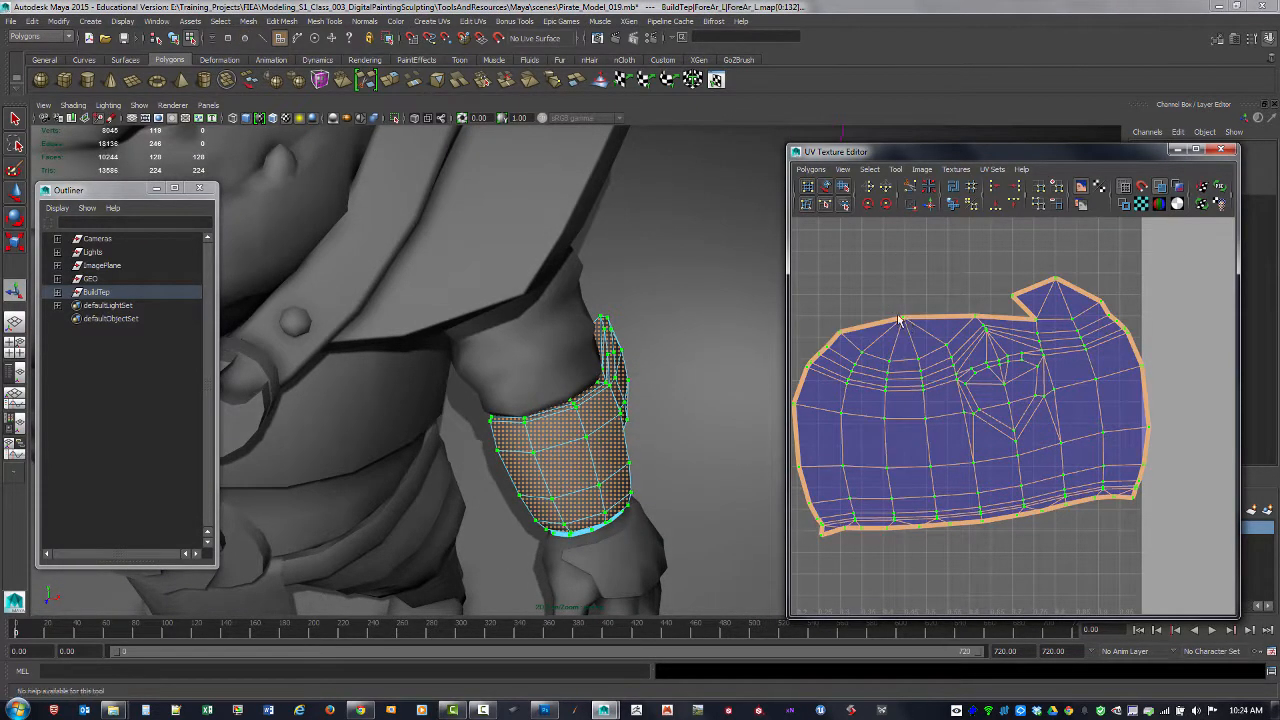
{"action": "left_click_drag", "start_coordinate": [640, 399], "coordinate": [738, 401], "text": "alt"}
{"action": "key", "text": "4"}
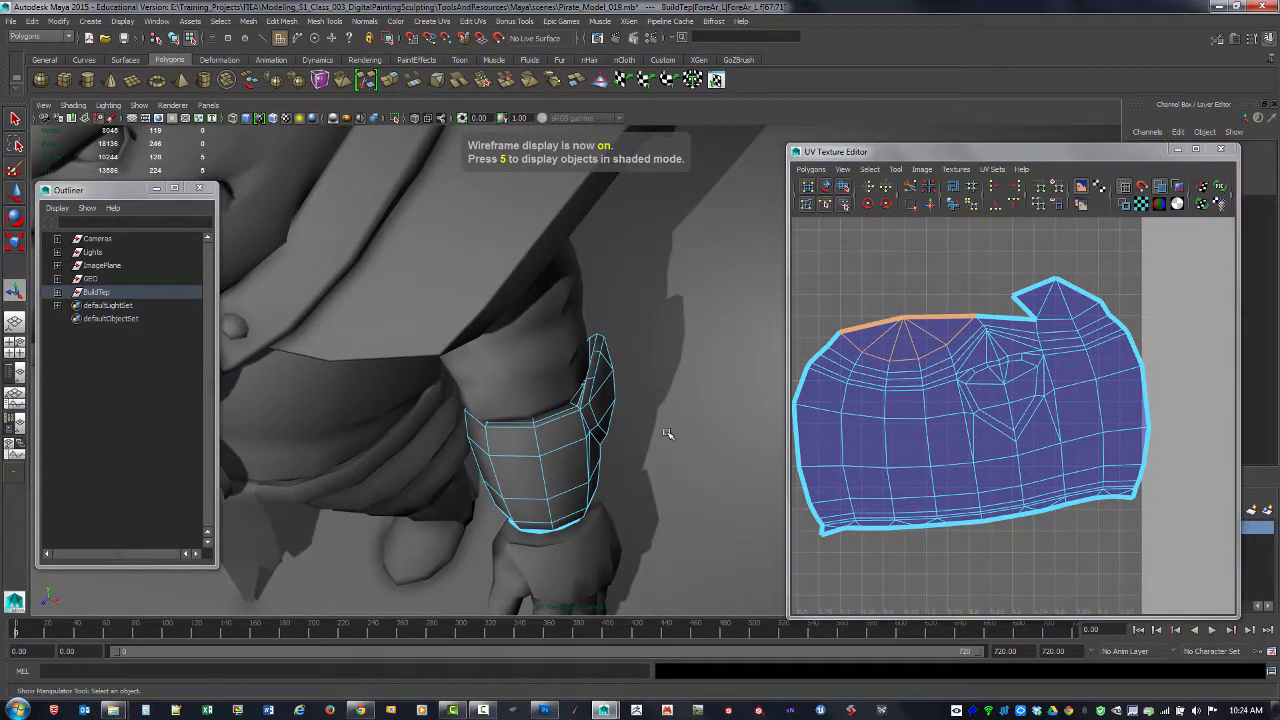
{"action": "left_click_drag", "start_coordinate": [629, 411], "coordinate": [688, 400], "text": "alt"}
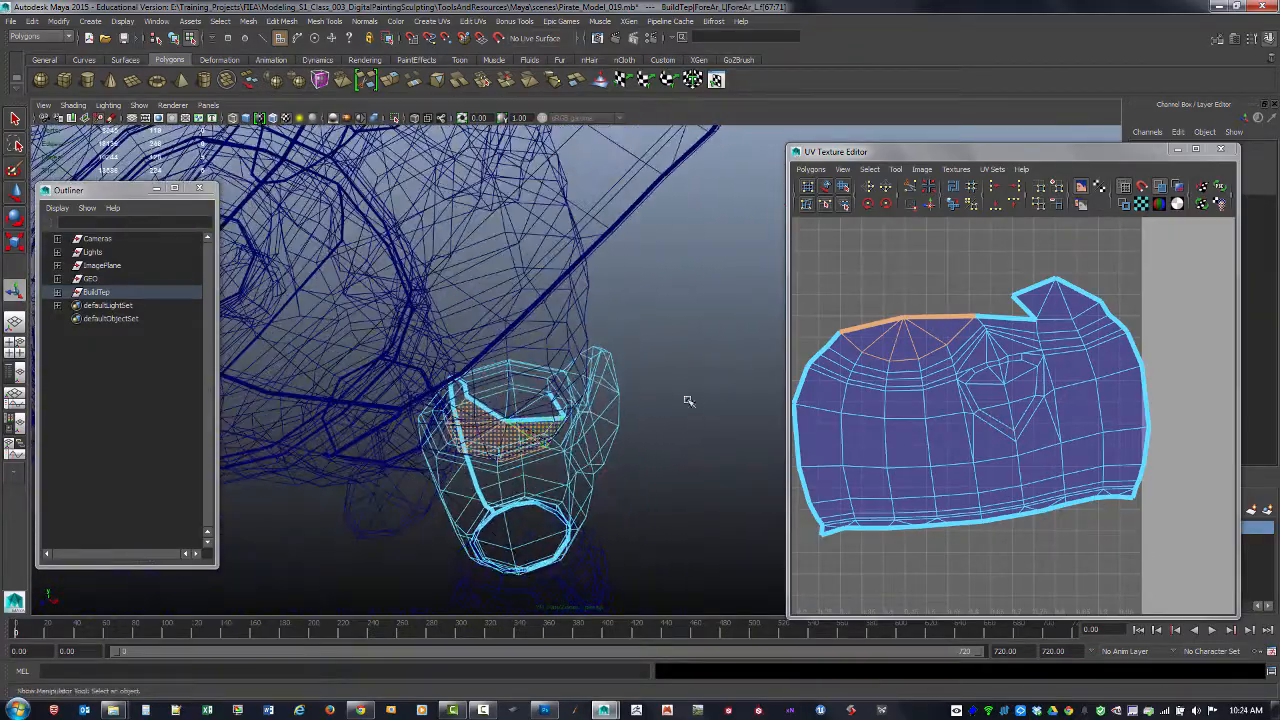
{"action": "left_click_drag", "start_coordinate": [1028, 279], "coordinate": [1080, 302], "text": "shift"}
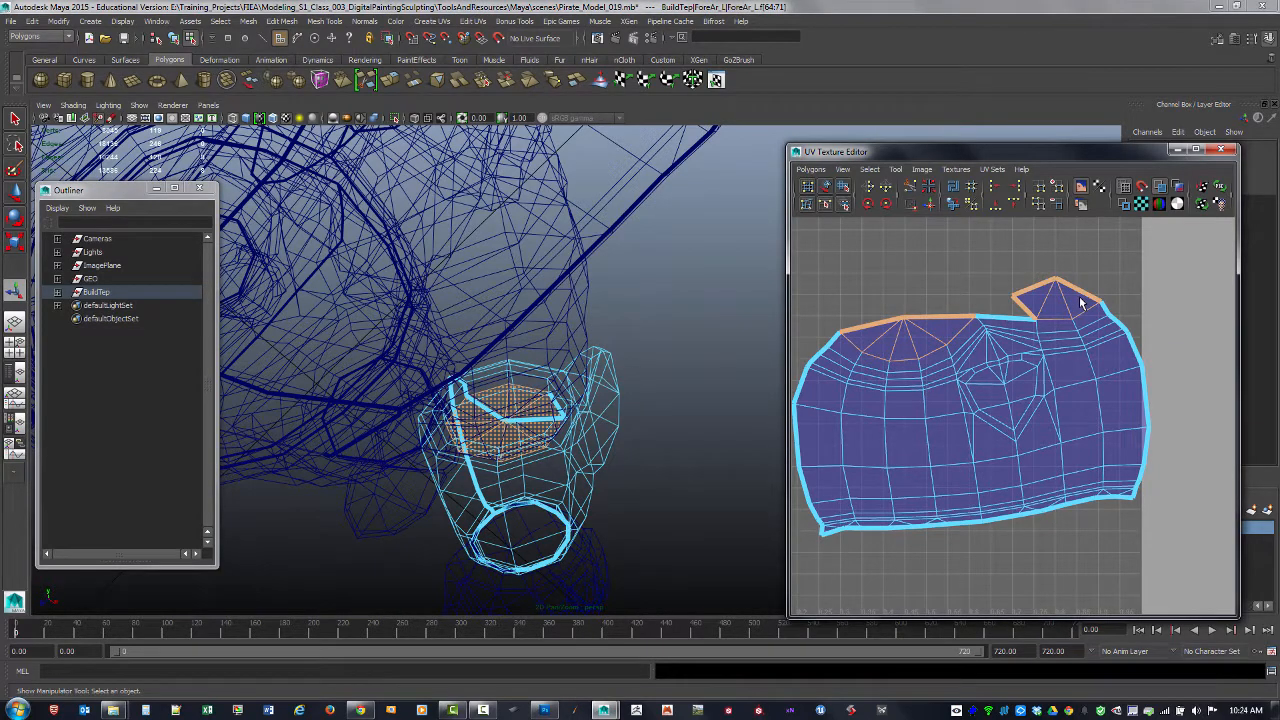
{"action": "left_click_drag", "start_coordinate": [588, 445], "coordinate": [638, 426], "text": "alt"}
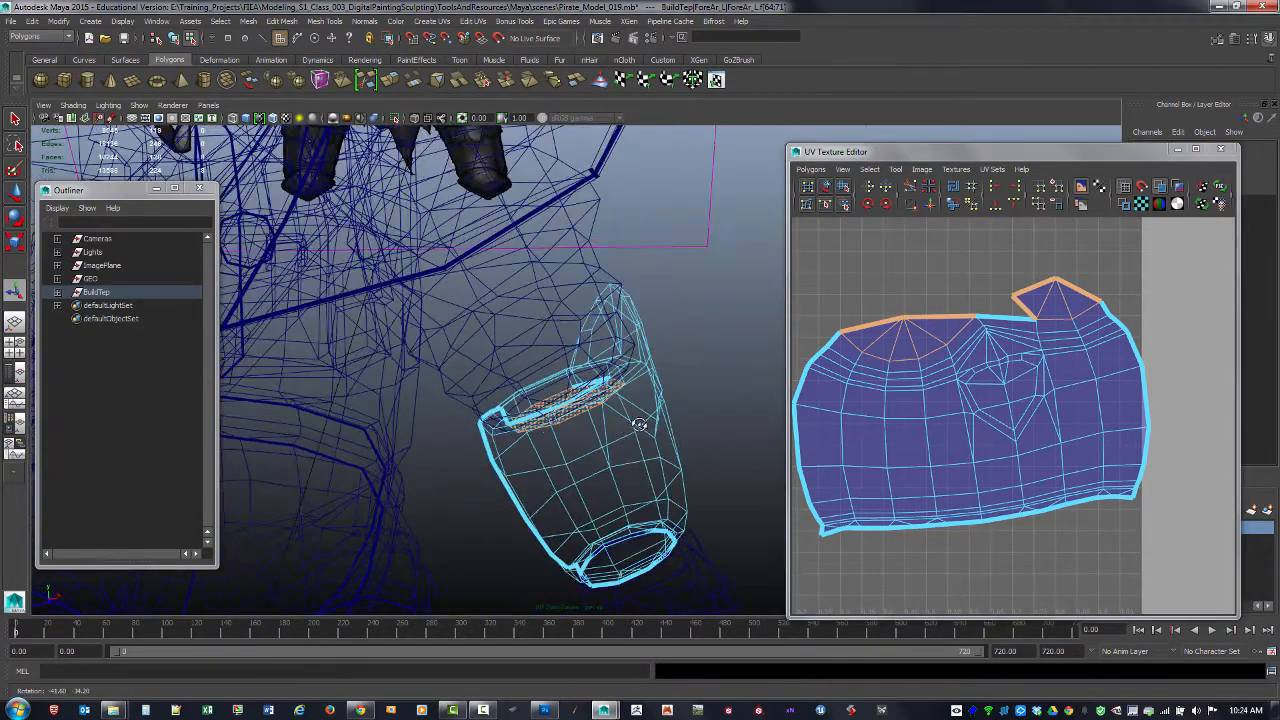
{"action": "right_click_drag", "start_coordinate": [642, 428], "coordinate": [735, 487], "text": "alt"}
{"action": "left_click_drag", "start_coordinate": [735, 487], "coordinate": [566, 477], "text": "alt"}
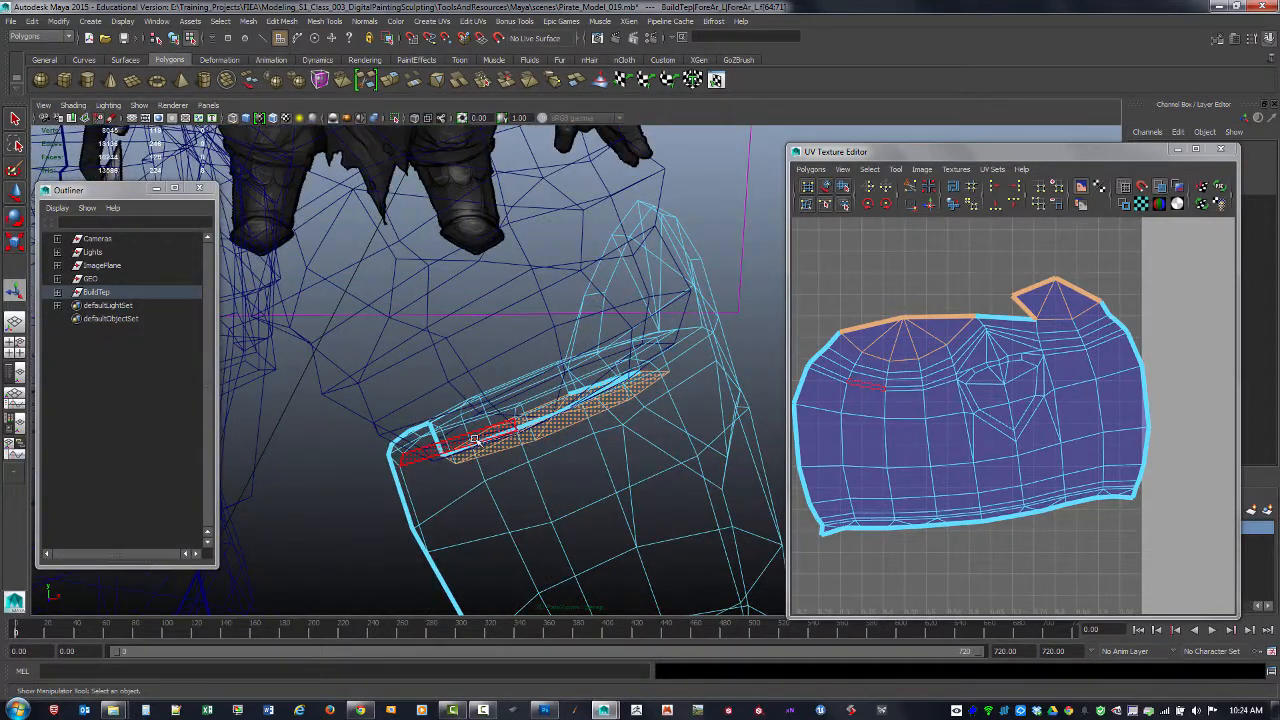
{"action": "left_click_drag", "start_coordinate": [474, 440], "coordinate": [681, 475], "text": "alt"}
{"action": "key", "text": "5"}
{"action": "scroll", "coordinate": [629, 434], "scroll_direction": "down", "scroll_amount": 3}
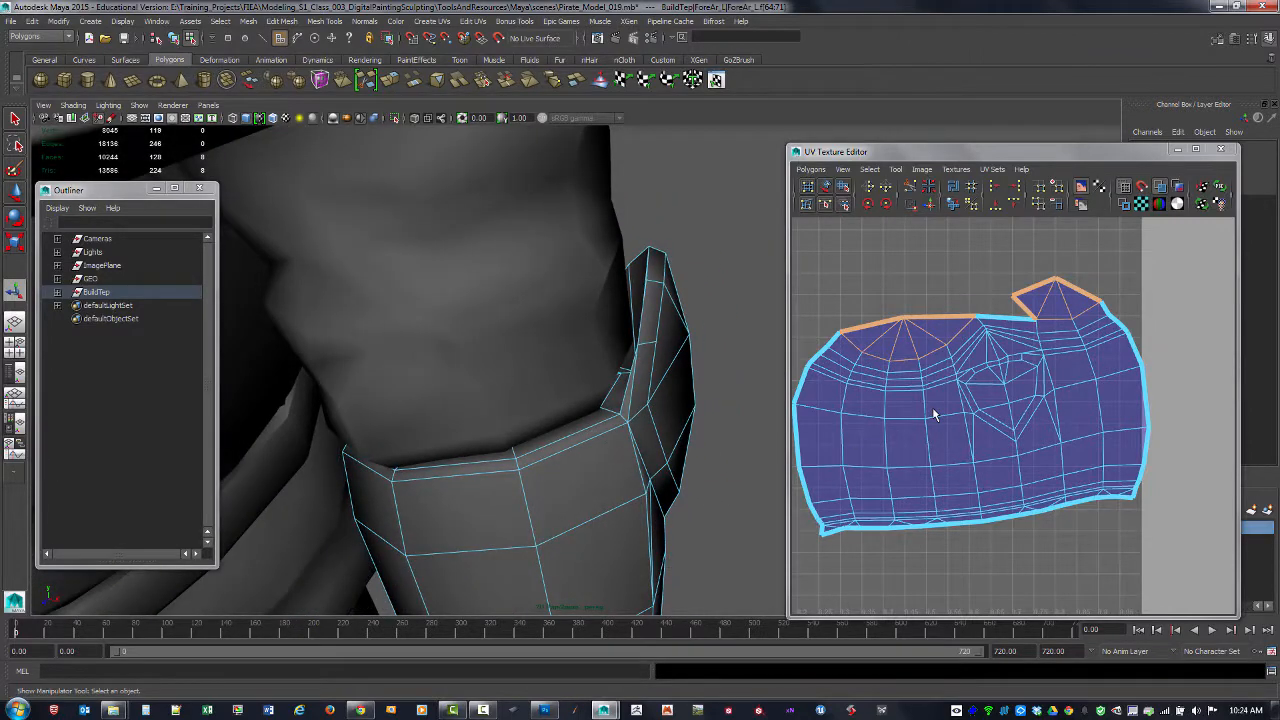
{"action": "middle_click", "coordinate": [930, 411], "text": "alt"}
{"action": "key", "text": "Delete"}
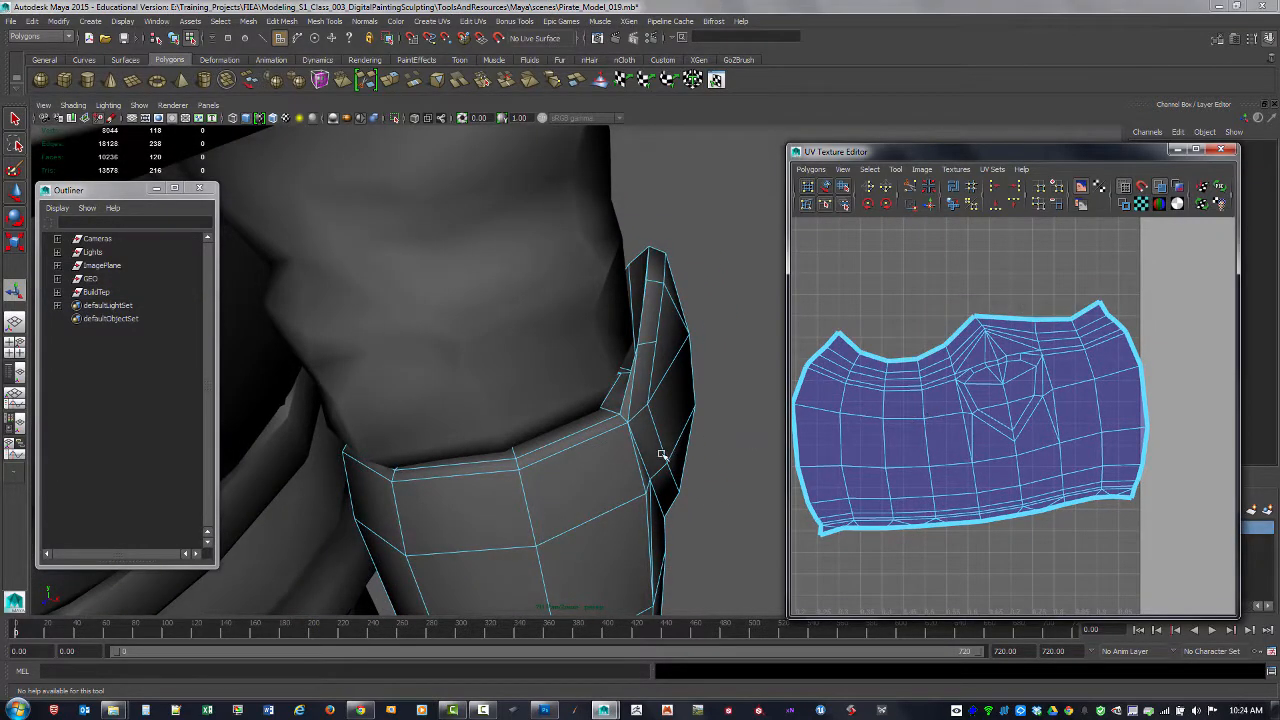
- Examine how the arm, belt and forearm guard meshes meet, selecting them to compare their wireframes around the guard's upper opening
{"action": "left_click_drag", "start_coordinate": [660, 455], "coordinate": [469, 333], "text": "alt"}
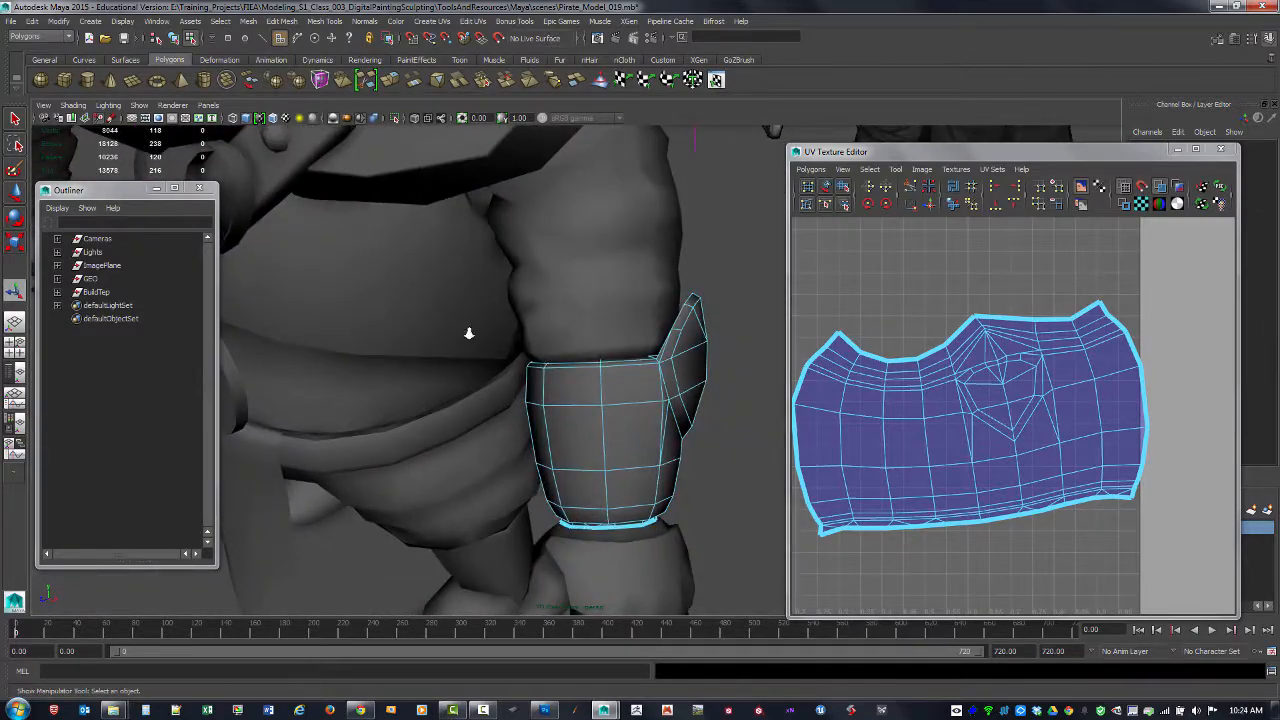
{"action": "right_click_drag", "start_coordinate": [469, 333], "coordinate": [598, 317], "text": "alt"}
{"action": "left_click_drag", "start_coordinate": [563, 320], "coordinate": [591, 334], "text": "alt"}
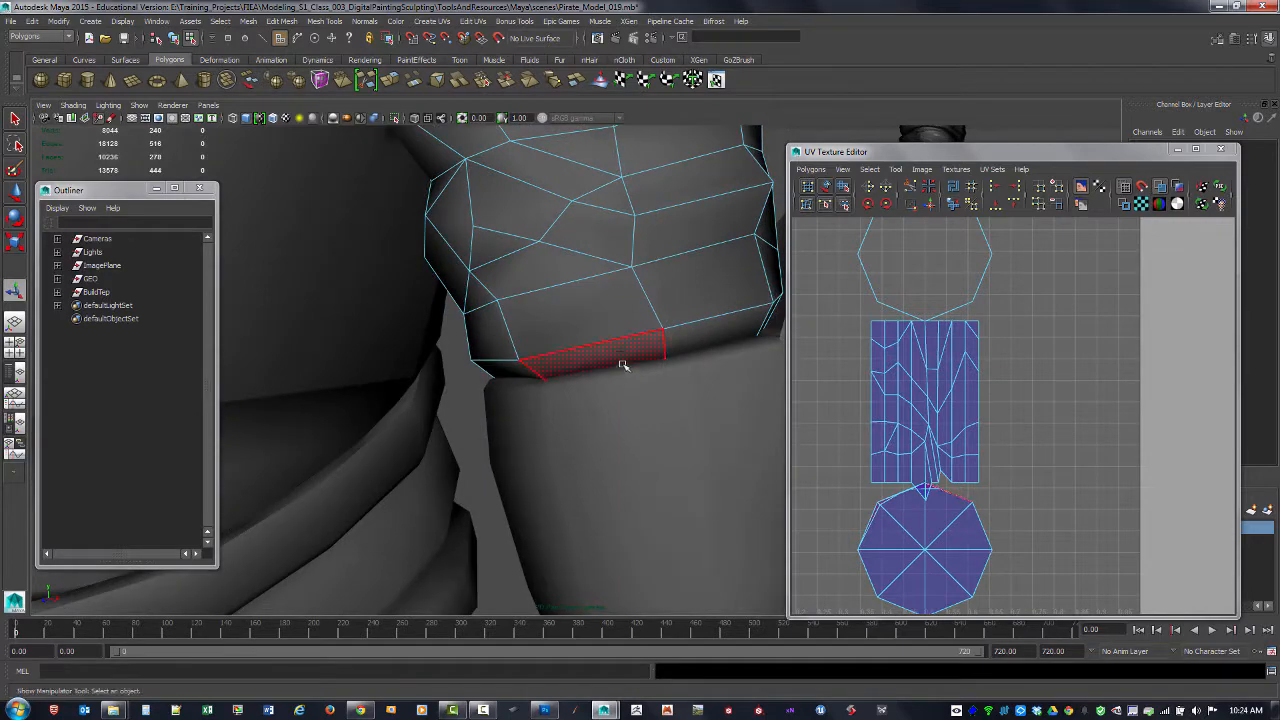
{"action": "key", "text": "F8"}
{"action": "left_click", "coordinate": [622, 426]}
{"action": "left_click_drag", "start_coordinate": [628, 437], "coordinate": [614, 347], "text": "alt"}
{"action": "left_click", "coordinate": [614, 347], "text": "shift"}
{"action": "left_click_drag", "start_coordinate": [626, 403], "coordinate": [600, 394], "text": "alt"}
{"action": "right_click_drag", "start_coordinate": [600, 394], "coordinate": [643, 394], "text": "alt"}
{"action": "middle_click_drag", "start_coordinate": [643, 394], "coordinate": [605, 512], "text": "alt"}
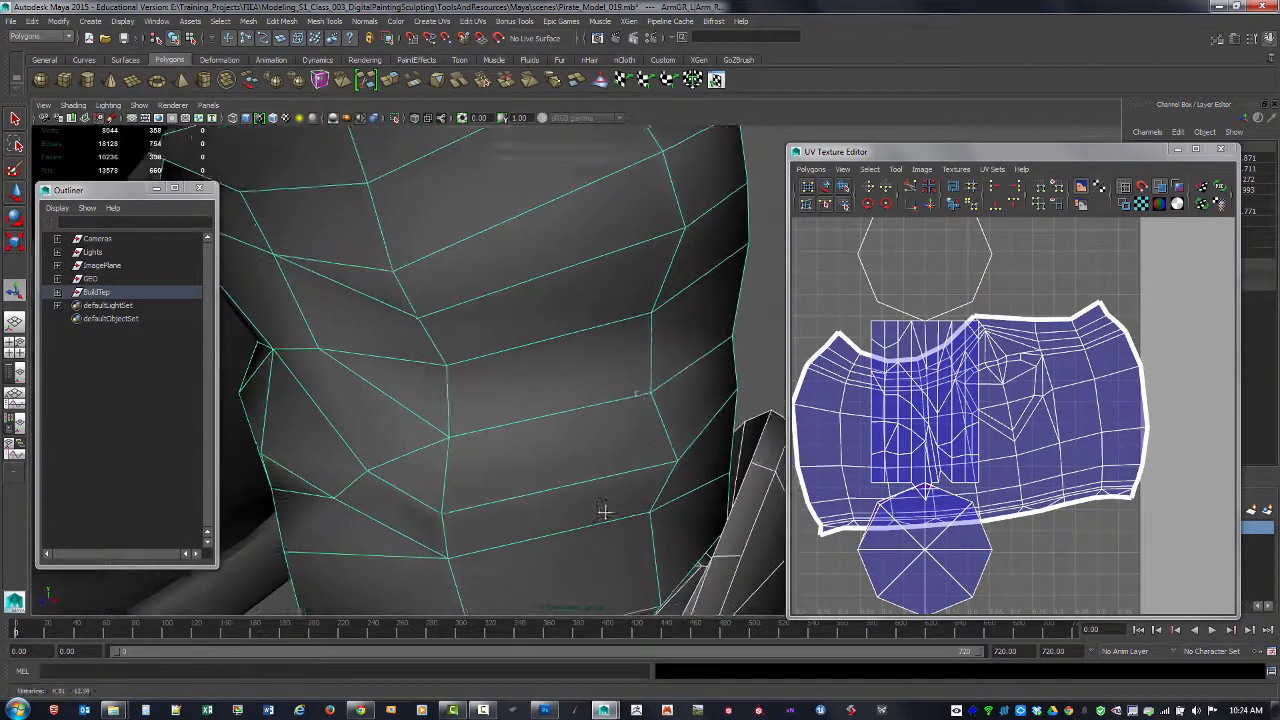
{"action": "right_click_drag", "start_coordinate": [605, 512], "coordinate": [466, 314], "text": "alt"}
{"action": "left_click_drag", "start_coordinate": [466, 314], "coordinate": [552, 336], "text": "alt"}
{"action": "left_click", "coordinate": [363, 506]}
{"action": "middle_click_drag", "start_coordinate": [405, 520], "coordinate": [426, 430], "text": "alt"}
{"action": "left_click_drag", "start_coordinate": [426, 430], "coordinate": [474, 394], "text": "alt"}
{"action": "left_click", "coordinate": [431, 457], "text": "shift"}
{"action": "left_click_drag", "start_coordinate": [580, 438], "coordinate": [666, 443], "text": "alt"}
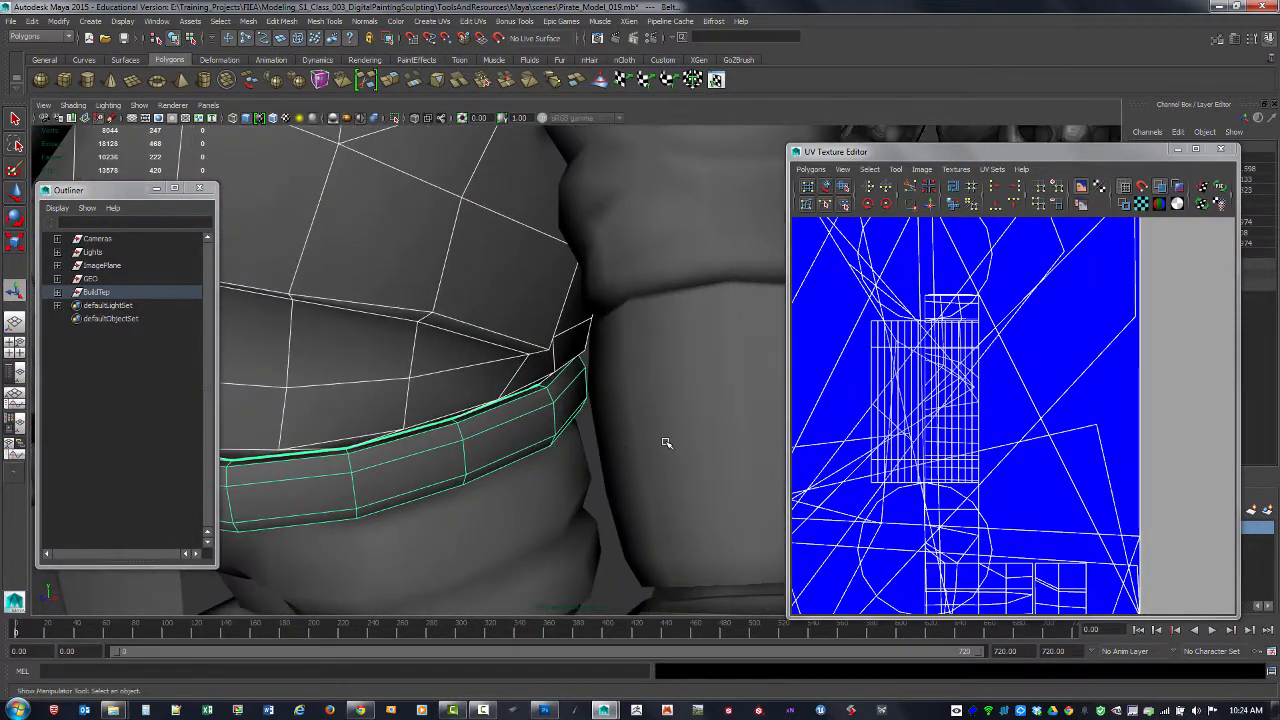
{"action": "left_click", "coordinate": [674, 443]}
{"action": "middle_click_drag", "start_coordinate": [674, 443], "coordinate": [543, 363], "text": "alt"}
{"action": "left_click_drag", "start_coordinate": [543, 363], "coordinate": [633, 381], "text": "alt"}
{"action": "left_click", "coordinate": [562, 344], "text": "shift"}
{"action": "left_click", "coordinate": [642, 316]}
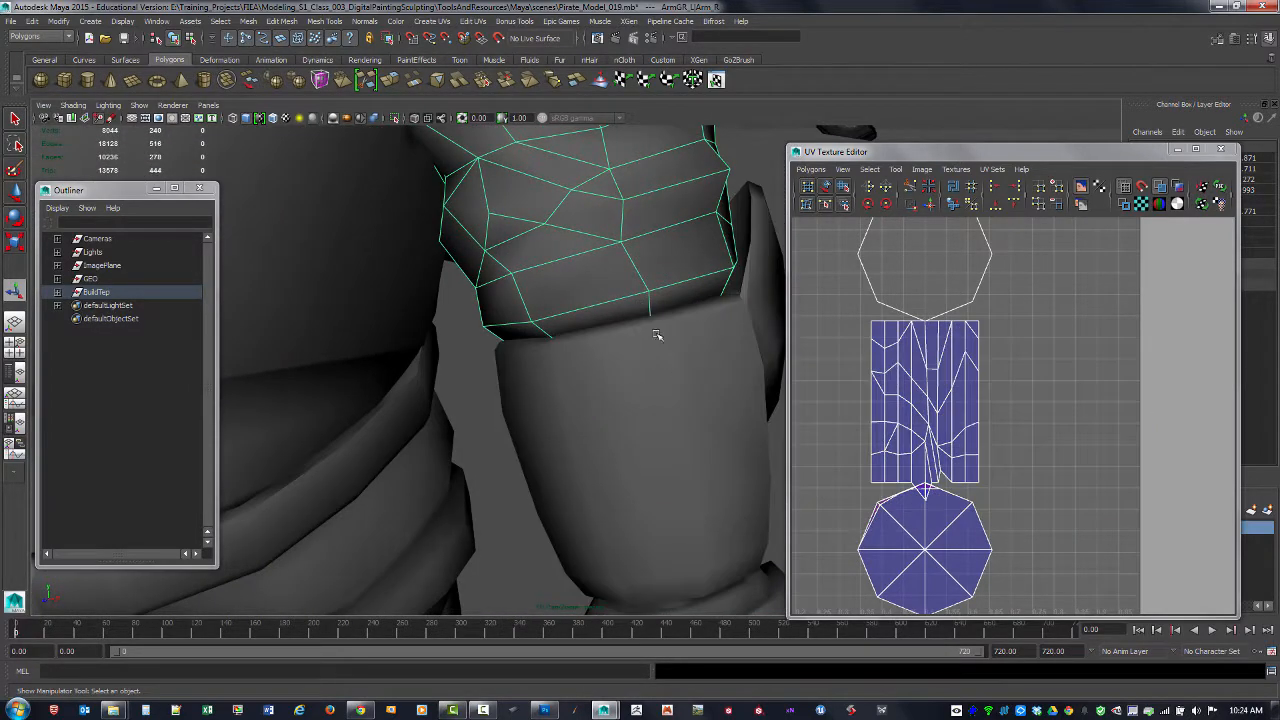
{"action": "left_click_drag", "start_coordinate": [657, 337], "coordinate": [585, 432], "text": "alt"}
{"action": "left_click", "coordinate": [601, 462], "text": "shift"}
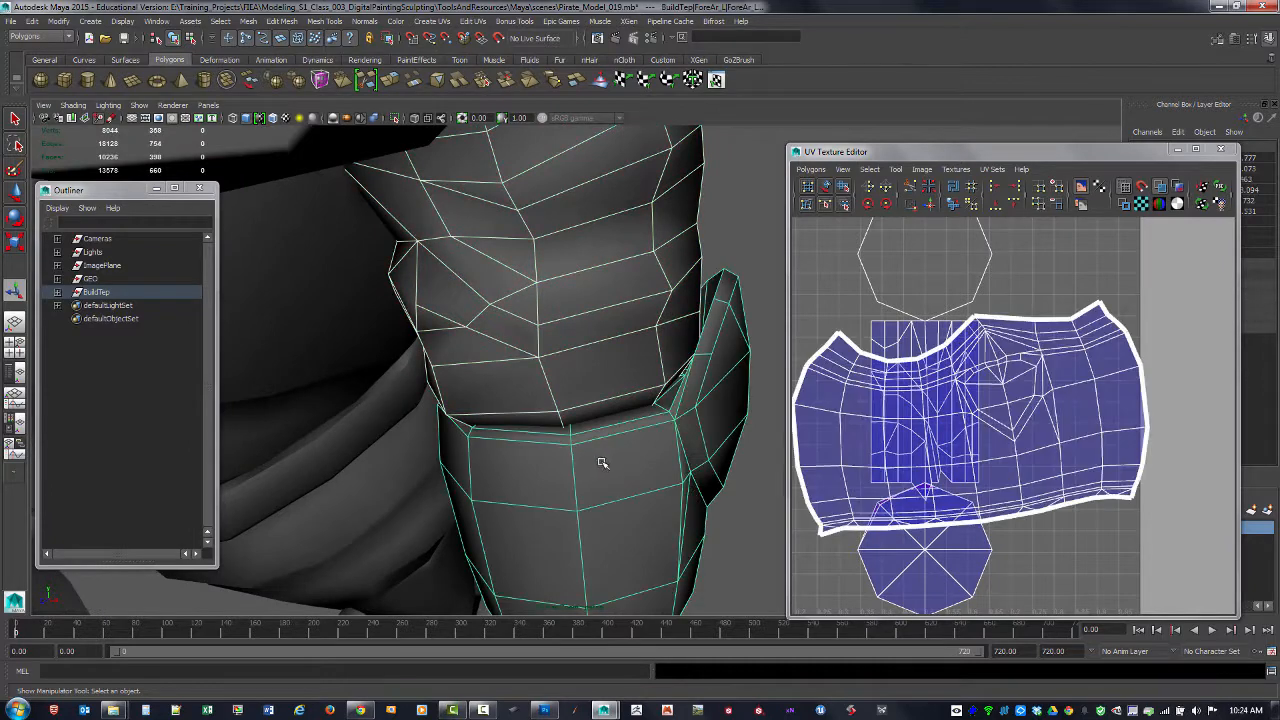
- Display wireframe on the shaded model and inspect the guard's upper rim, raised elbow flap and UV shell
{"action": "left_click", "coordinate": [273, 118]}
{"action": "left_click_drag", "start_coordinate": [573, 425], "coordinate": [675, 327], "text": "alt"}
{"action": "left_click_drag", "start_coordinate": [567, 351], "coordinate": [660, 314], "text": "alt"}
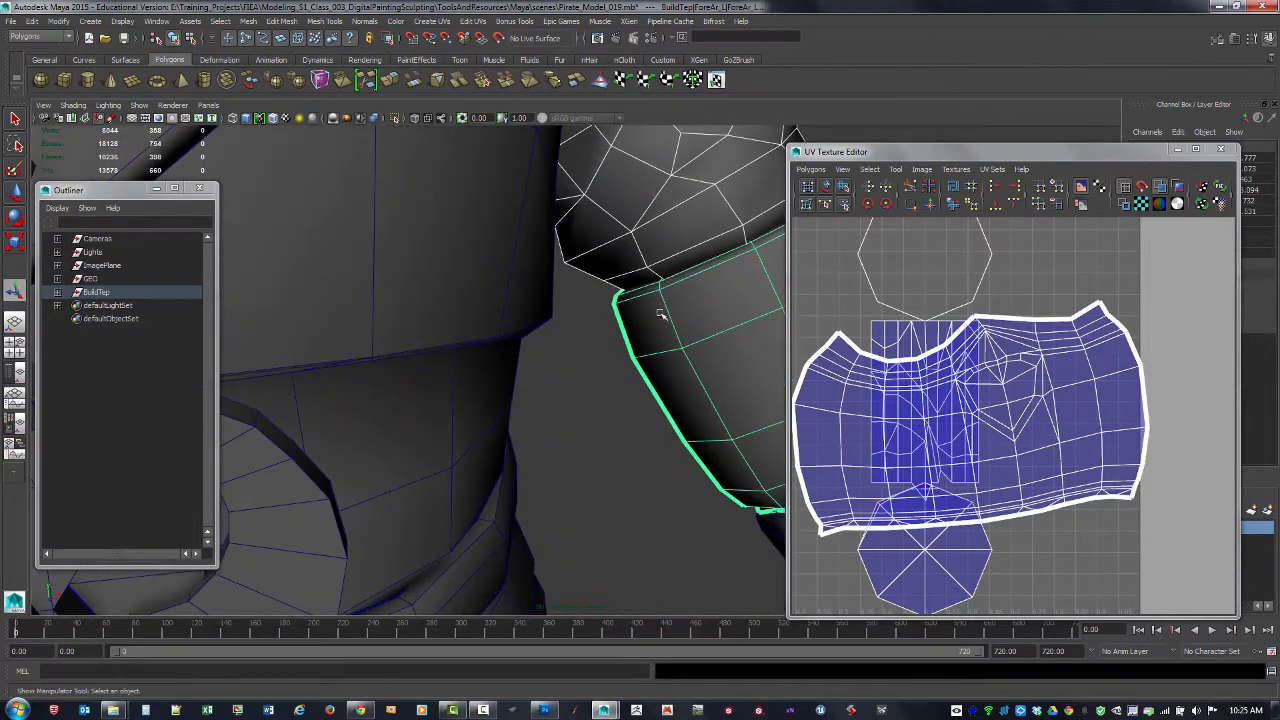
{"action": "left_click_drag", "start_coordinate": [721, 272], "coordinate": [399, 253], "text": "alt"}
{"action": "right_click_drag", "start_coordinate": [399, 253], "coordinate": [632, 427], "text": "alt"}
{"action": "left_click_drag", "start_coordinate": [632, 427], "coordinate": [587, 337], "text": "alt"}
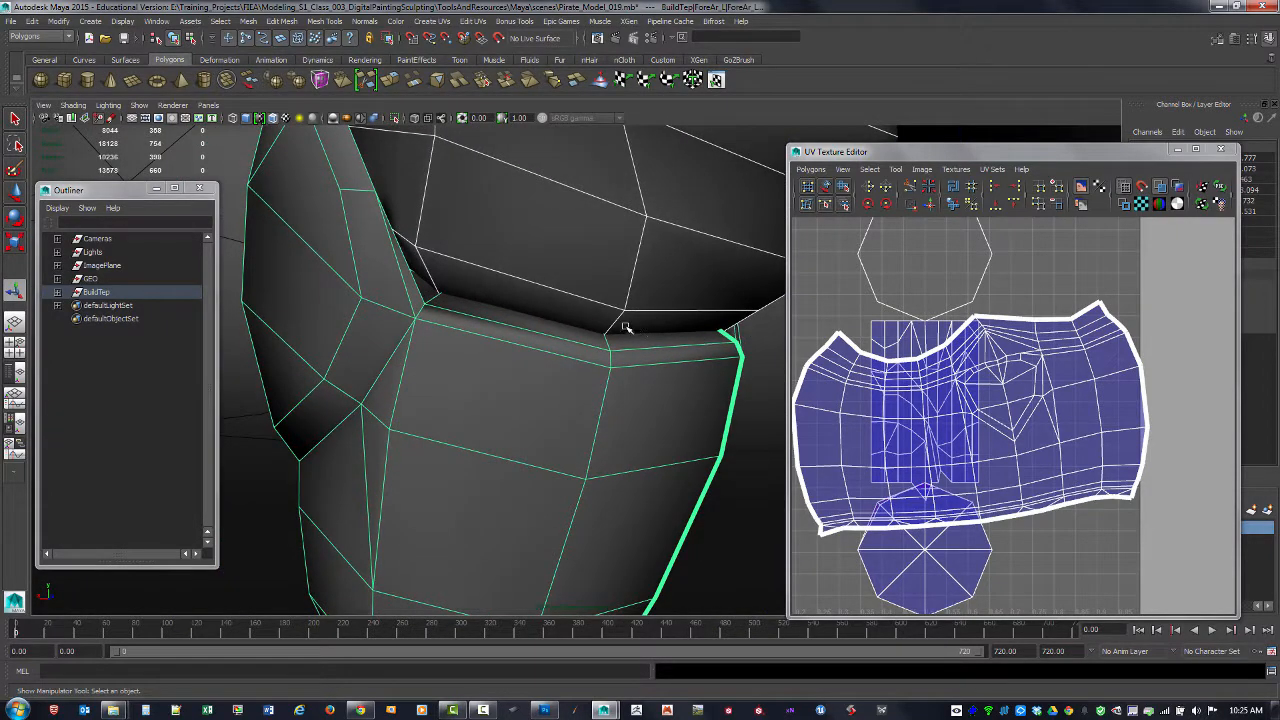
{"action": "left_click_drag", "start_coordinate": [450, 303], "coordinate": [534, 283], "text": "alt"}
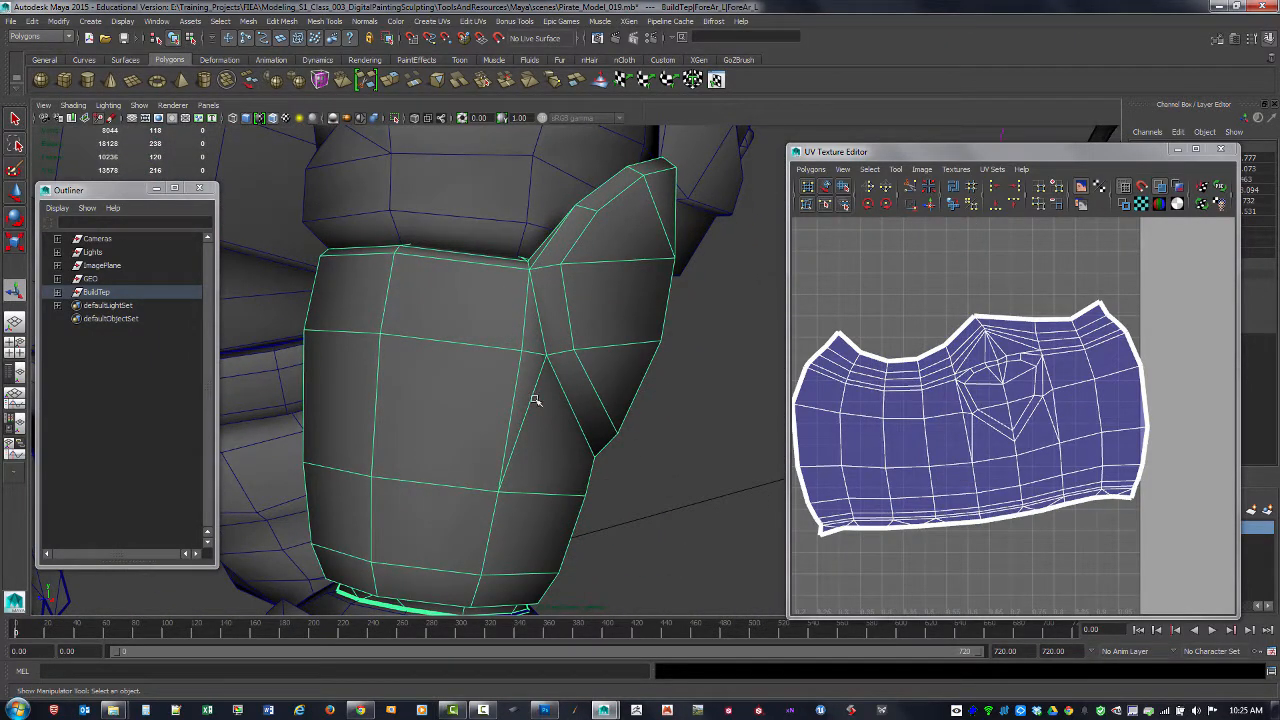
{"action": "mouse_move", "coordinate": [535, 400]}
{"action": "left_mouse_down", "text": "alt"}
{"action": "mouse_move", "coordinate": [517, 391]}
{"action": "mouse_move", "coordinate": [589, 380]}
{"action": "mouse_move", "coordinate": [523, 389]}
{"action": "left_mouse_up", "text": "alt"}
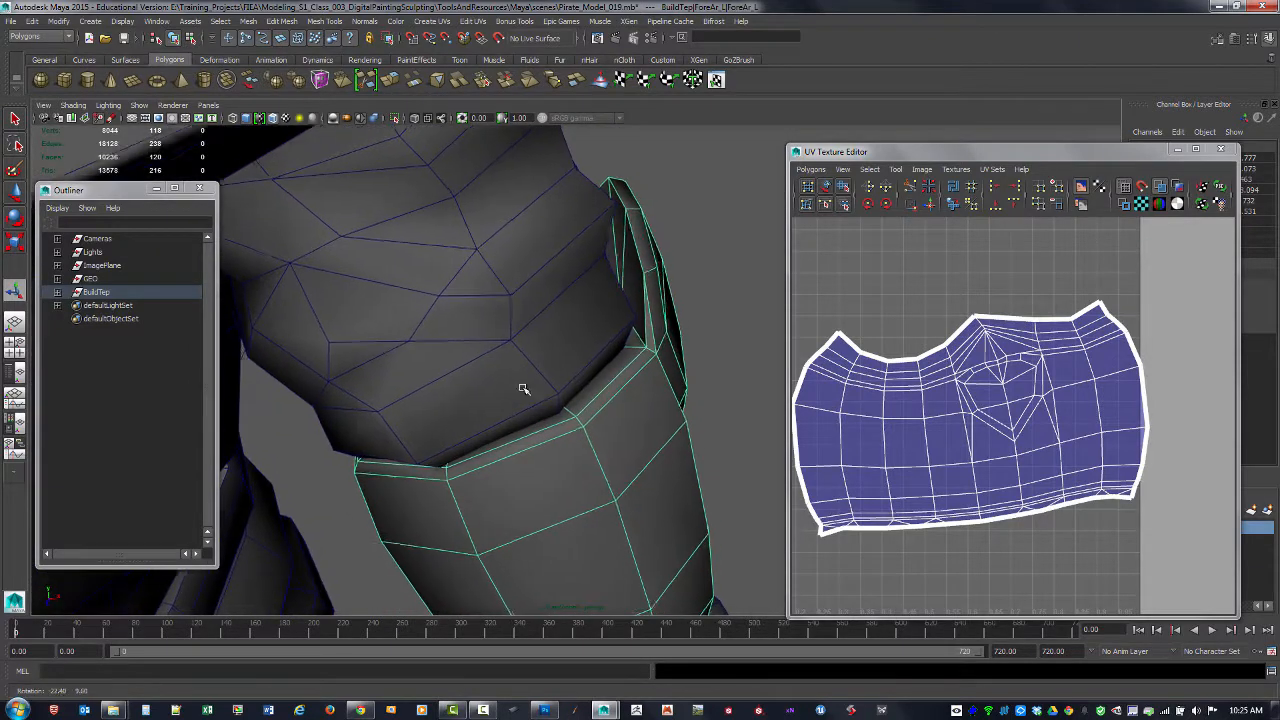
{"action": "right_click_drag", "start_coordinate": [523, 389], "coordinate": [634, 417], "text": "alt"}
{"action": "left_click_drag", "start_coordinate": [634, 417], "coordinate": [631, 420], "text": "alt"}
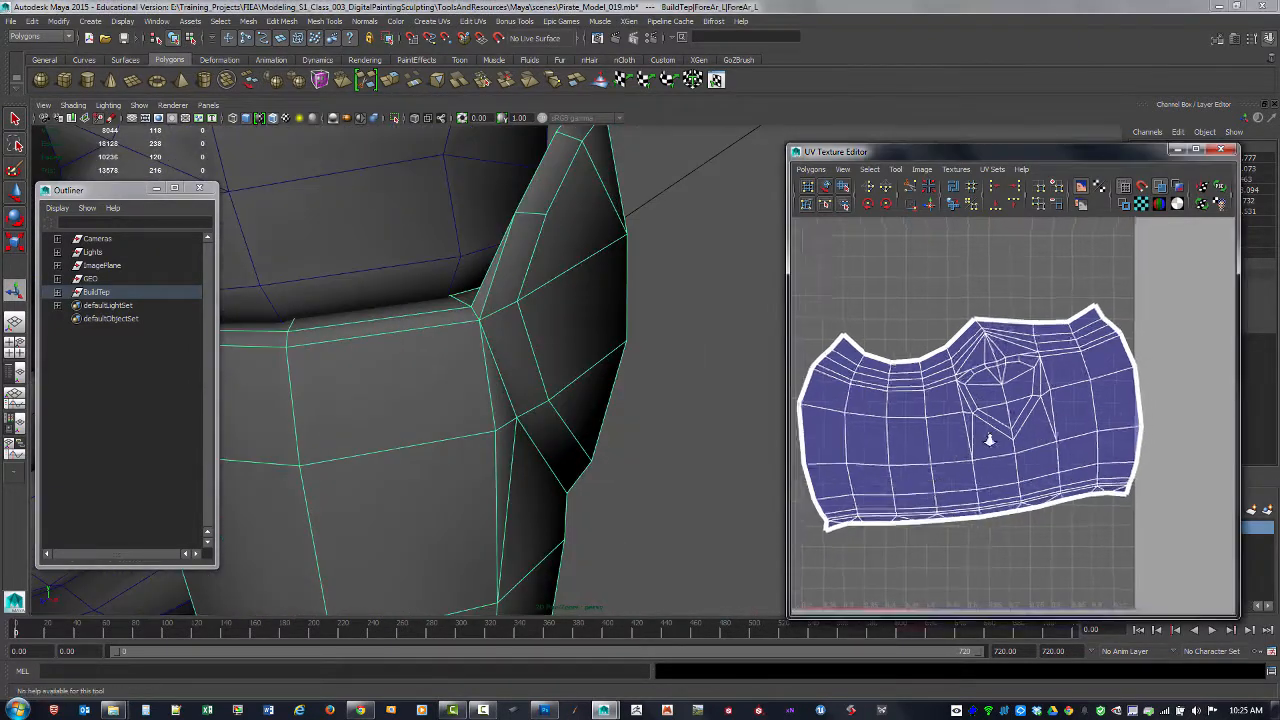
{"action": "scroll", "coordinate": [960, 450], "scroll_direction": "down", "scroll_amount": 2}
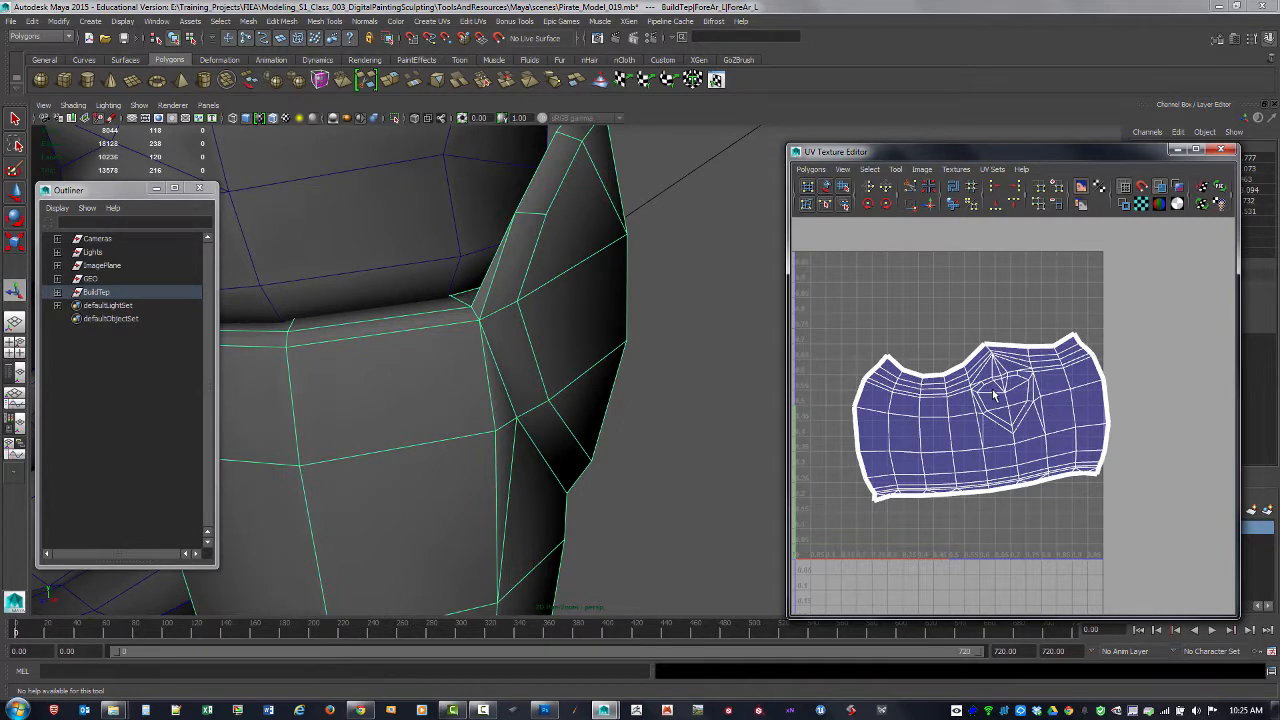
{"action": "left_click_drag", "start_coordinate": [554, 300], "coordinate": [620, 243], "text": "alt"}
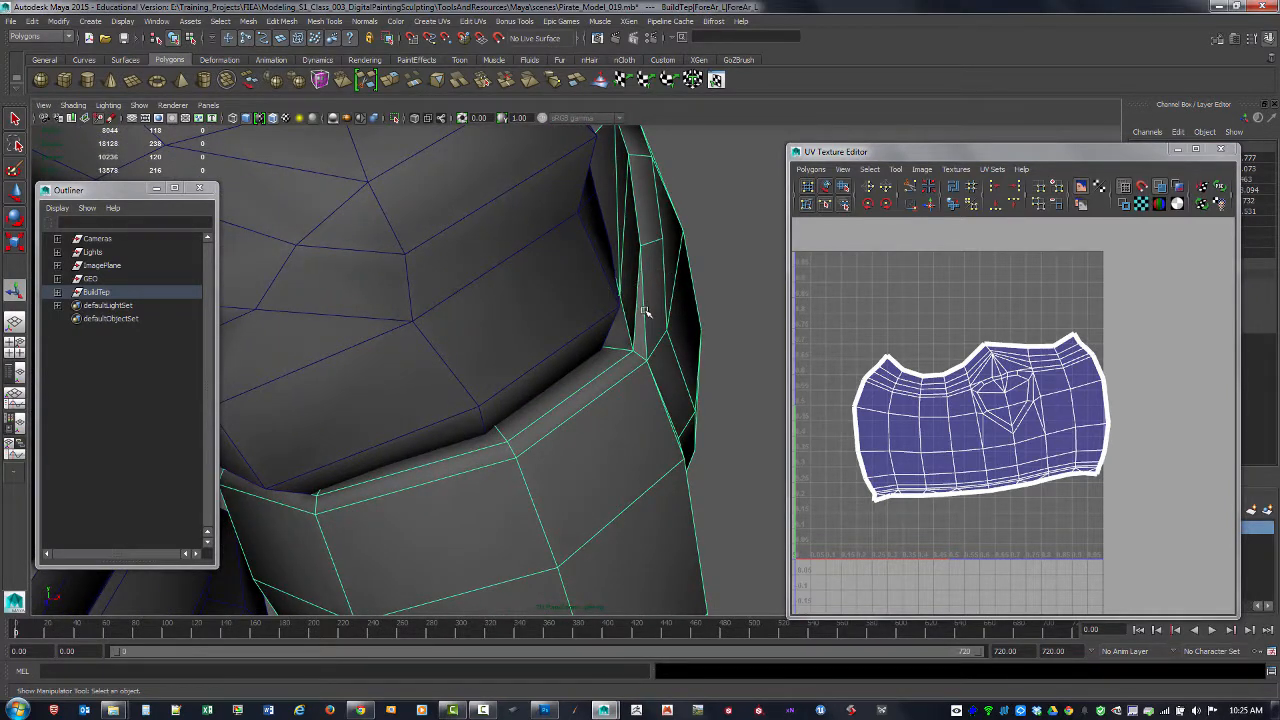
{"action": "left_click_drag", "start_coordinate": [645, 312], "coordinate": [697, 337], "text": "alt"}
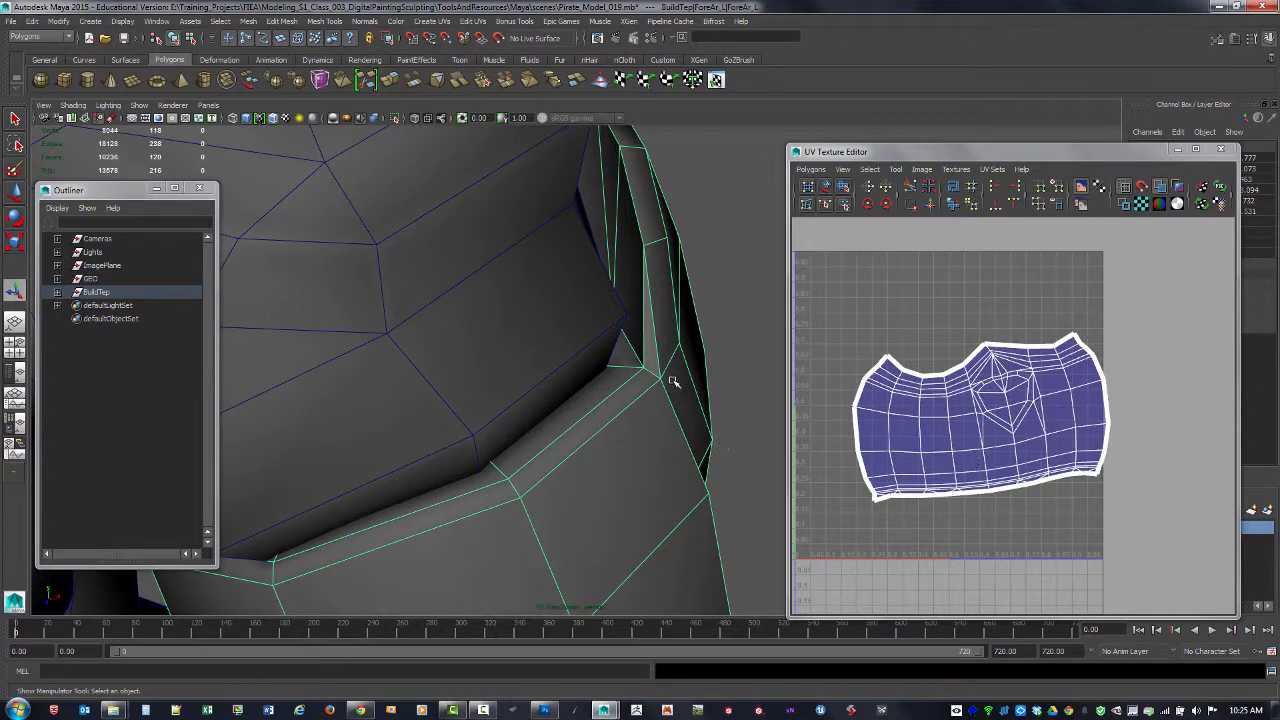
- Select the edges around the inner face of the guard's raised elbow flap and cut the UVs along them
{"action": "key", "text": "F10"}
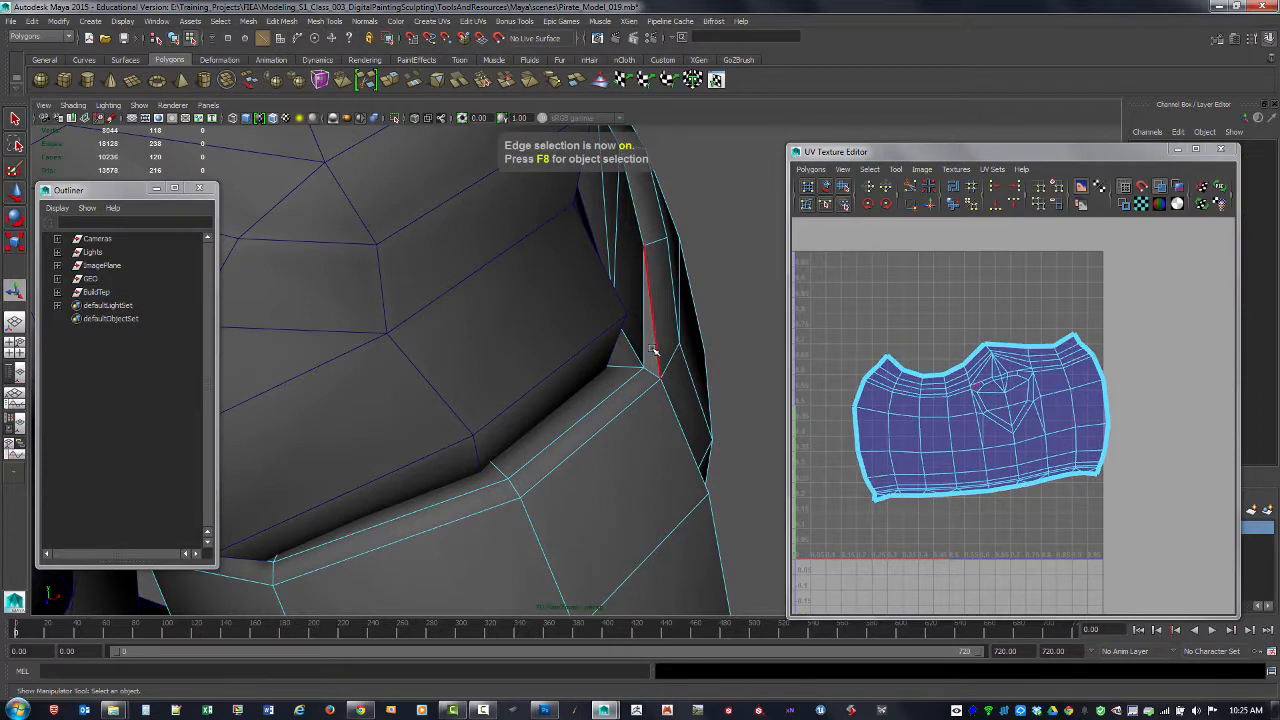
{"action": "left_click", "coordinate": [657, 350]}
{"action": "left_click_drag", "start_coordinate": [664, 338], "coordinate": [640, 397], "text": "alt"}
{"action": "left_click", "coordinate": [620, 348], "text": "shift"}
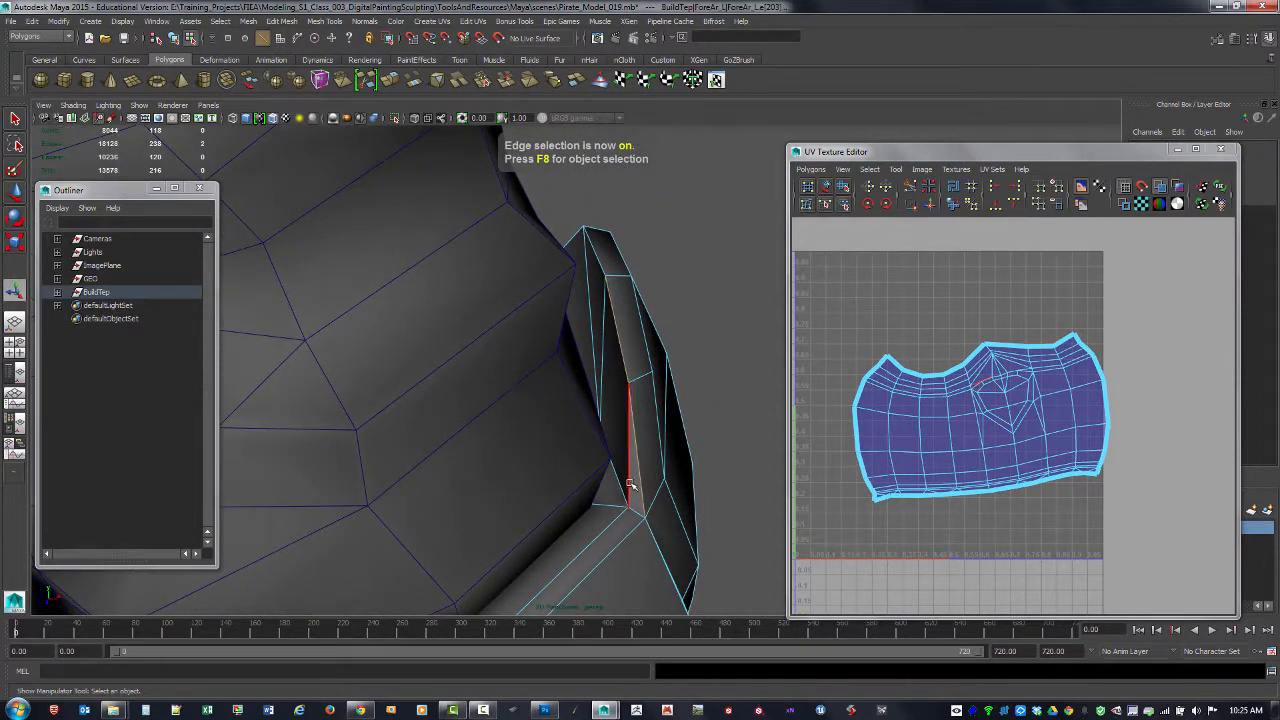
{"action": "left_click", "coordinate": [637, 510], "text": "shift"}
{"action": "left_click", "coordinate": [624, 491], "text": "shift"}
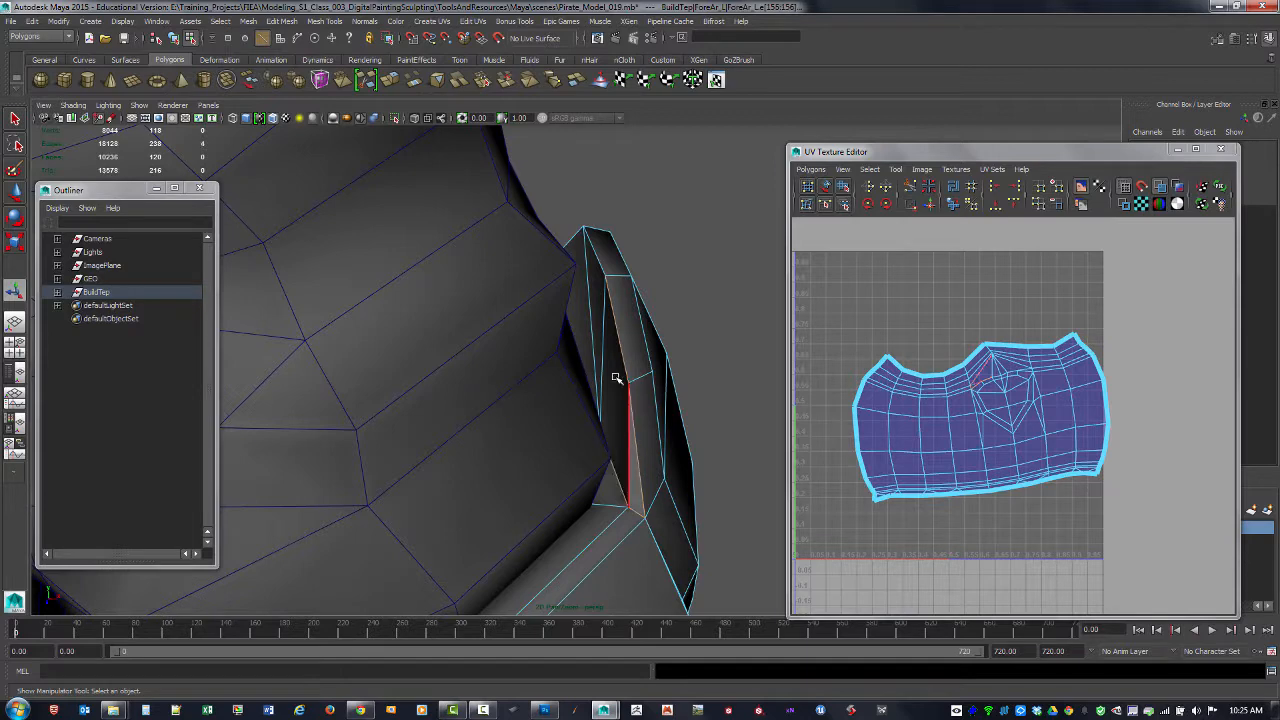
{"action": "left_click_drag", "start_coordinate": [617, 377], "coordinate": [608, 396], "text": "alt"}
{"action": "left_click", "coordinate": [594, 274], "text": "shift"}
{"action": "left_click_drag", "start_coordinate": [594, 274], "coordinate": [523, 342], "text": "alt"}
{"action": "left_click", "coordinate": [484, 277], "text": "shift"}
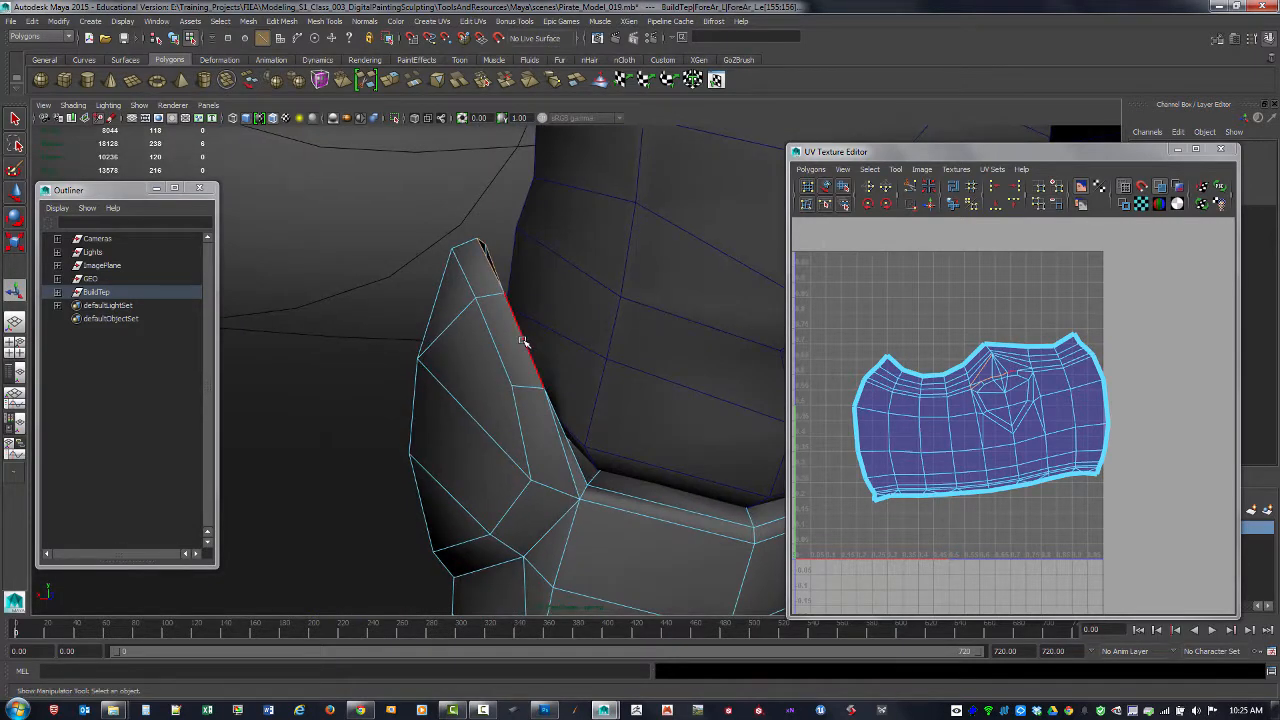
{"action": "left_click_drag", "start_coordinate": [596, 472], "coordinate": [647, 409], "text": "alt"}
{"action": "left_click", "coordinate": [584, 474], "text": "shift"}
{"action": "key", "text": "4"}
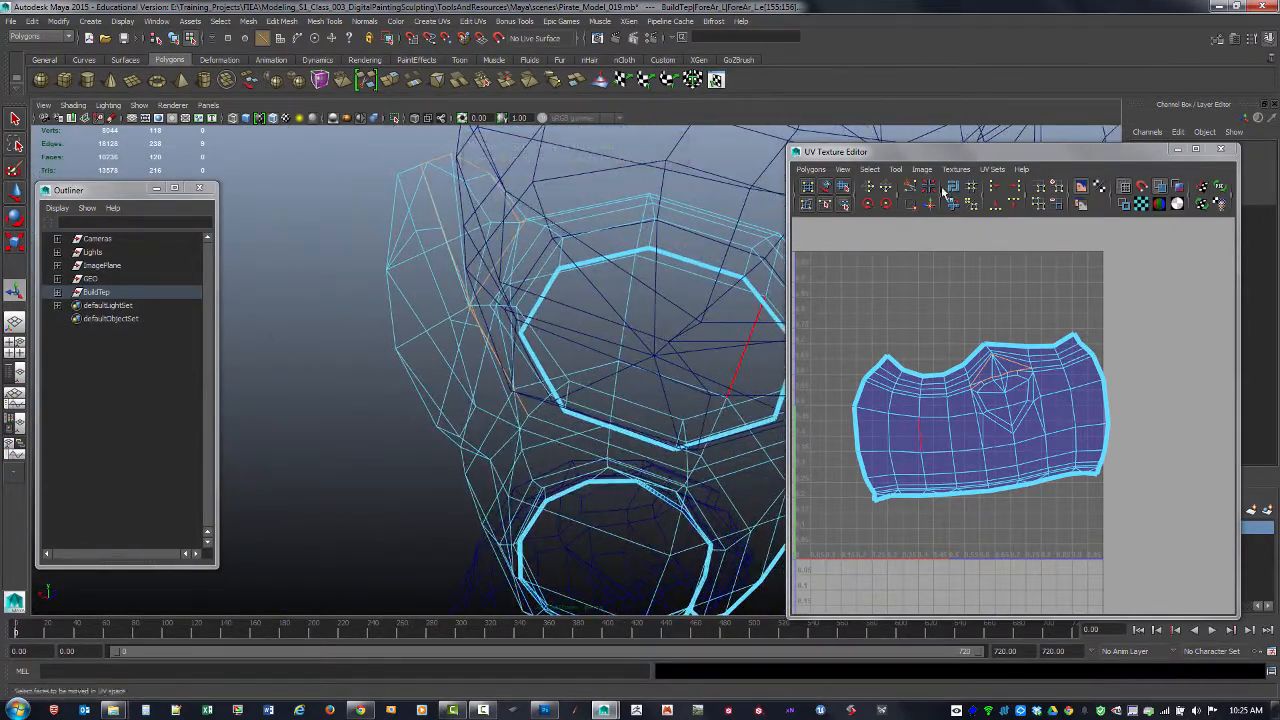
{"action": "left_click", "coordinate": [912, 188]}
- Toggle the thick texture borders off and on to check the seam around the elbow flap
{"action": "left_click_drag", "start_coordinate": [427, 392], "coordinate": [551, 391], "text": "alt"}
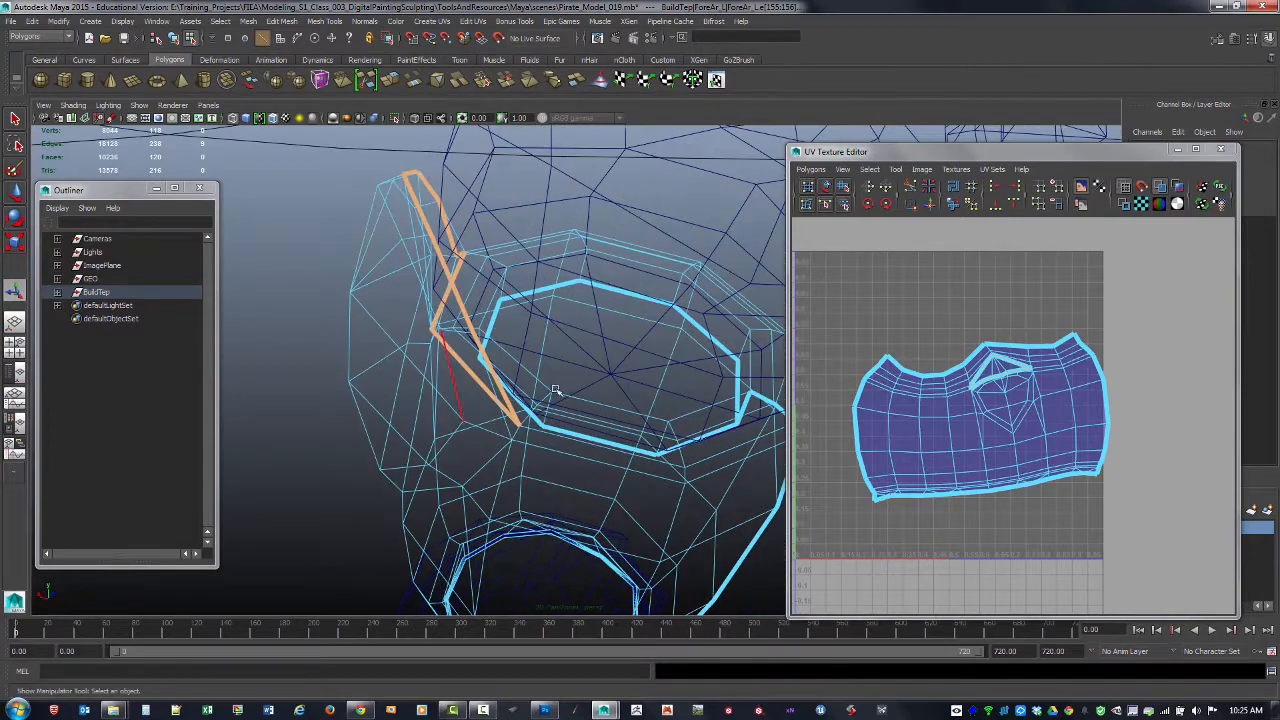
{"action": "left_click_drag", "start_coordinate": [666, 406], "coordinate": [762, 409], "text": "alt"}
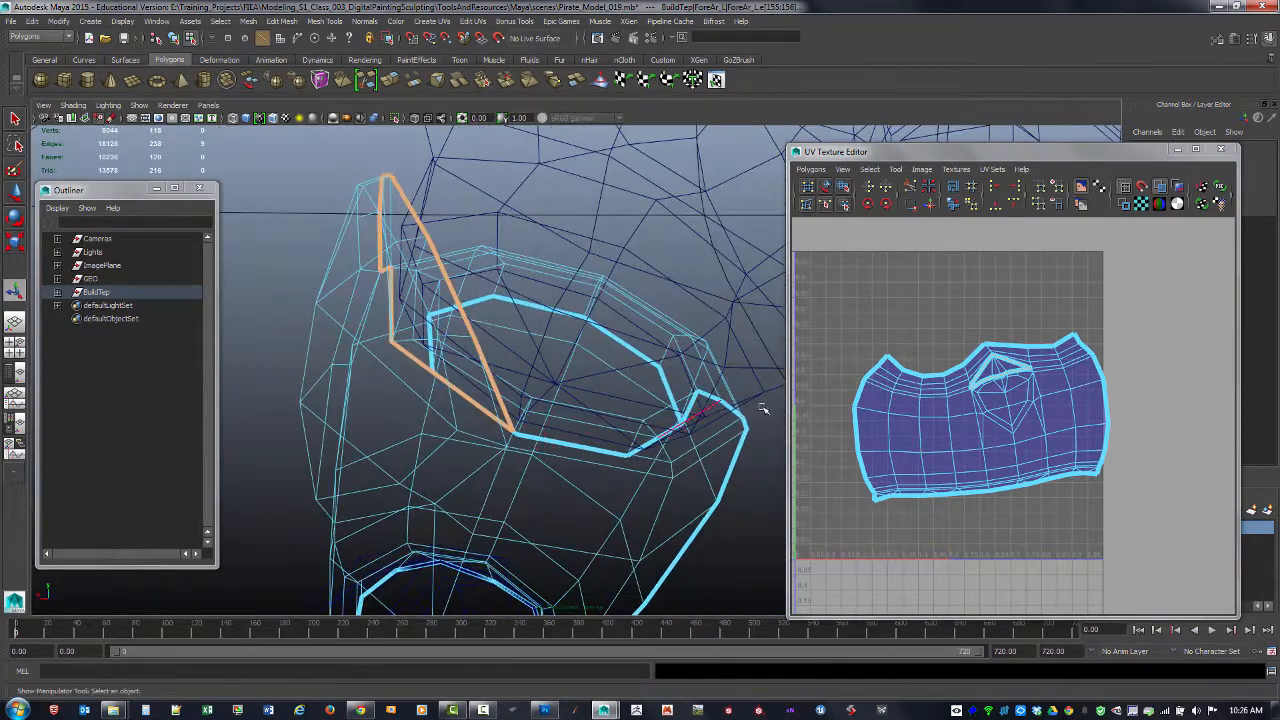
{"action": "left_click", "coordinate": [1125, 205]}
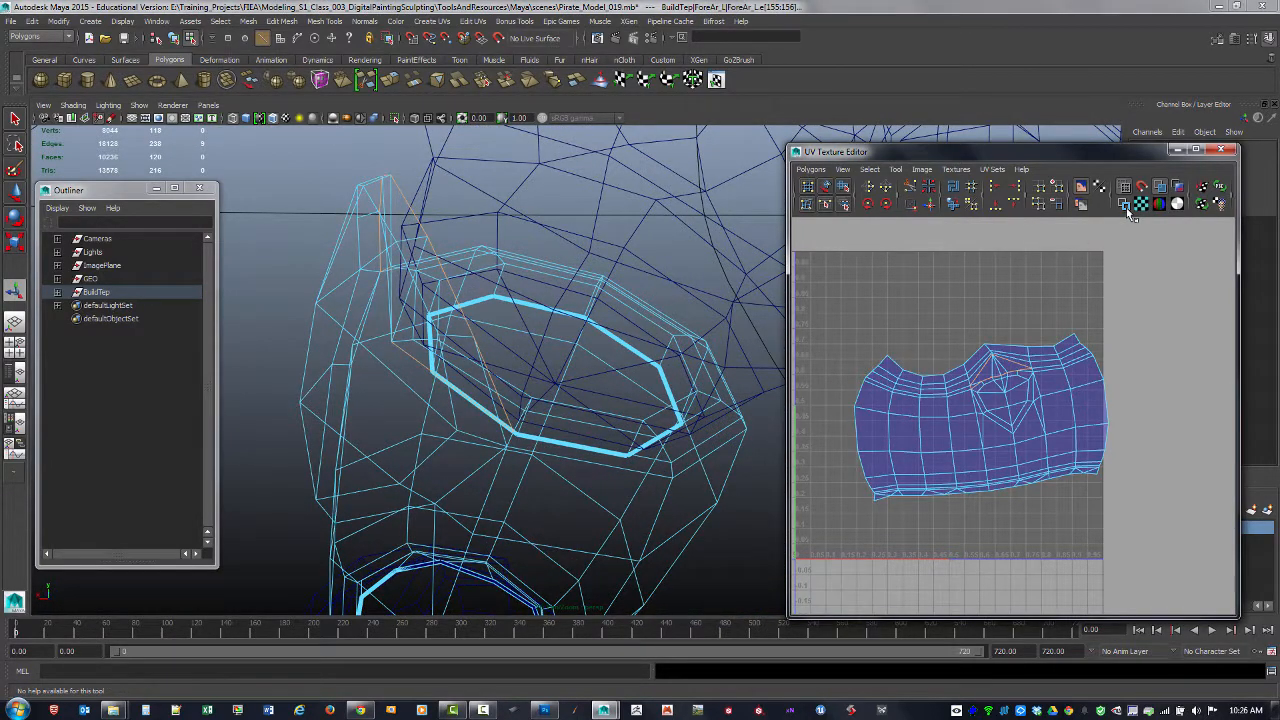
{"action": "left_click", "coordinate": [1125, 205]}
{"action": "left_click_drag", "start_coordinate": [388, 394], "coordinate": [600, 414], "text": "alt"}
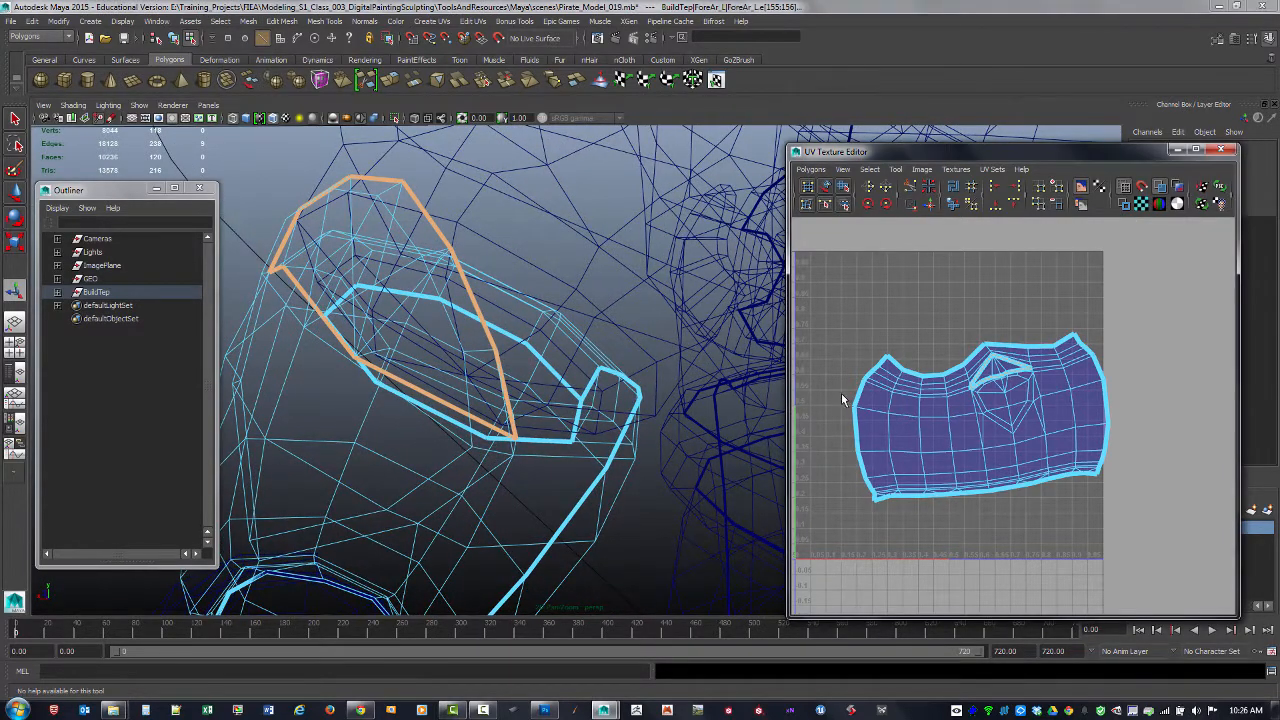
{"action": "left_click_drag", "start_coordinate": [686, 413], "coordinate": [621, 444], "text": "alt"}
- Select the rim edges linking the flap's seam to the guard's upper opening on both sides and cut their UVs
{"action": "left_click", "coordinate": [567, 430]}
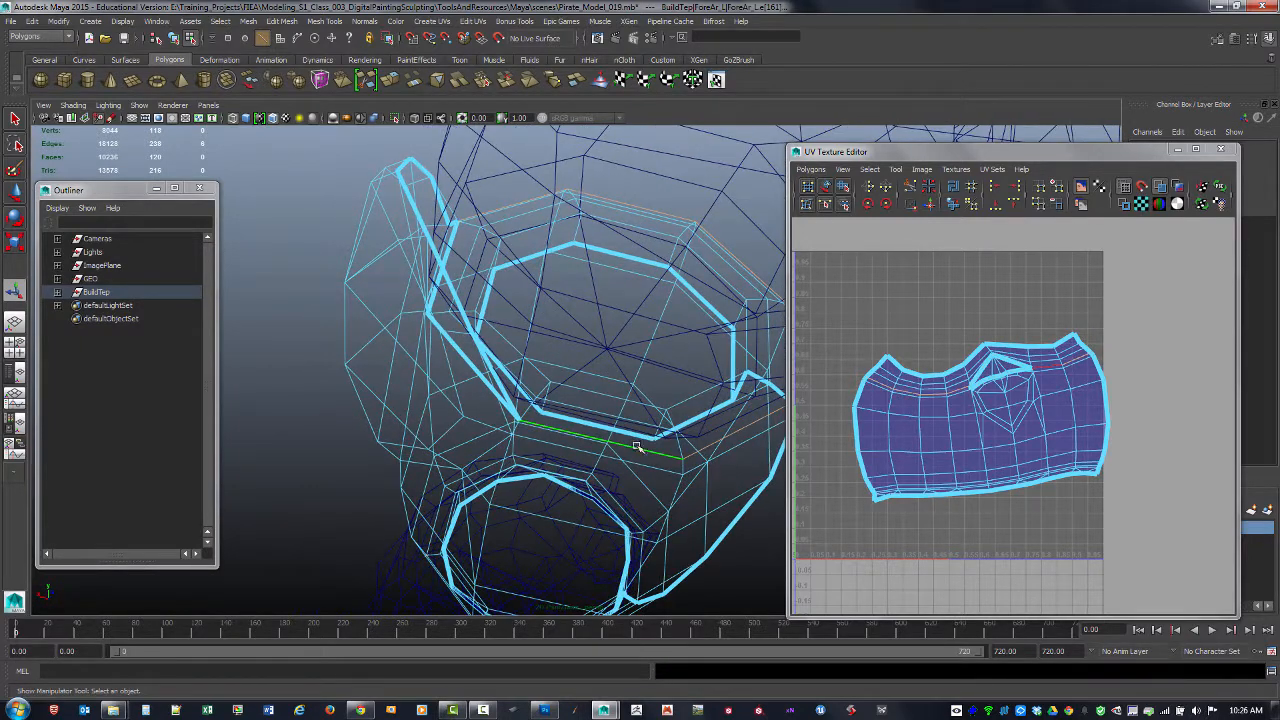
{"action": "double_click", "coordinate": [638, 446]}
{"action": "left_click_drag", "start_coordinate": [656, 430], "coordinate": [537, 450], "text": "alt"}
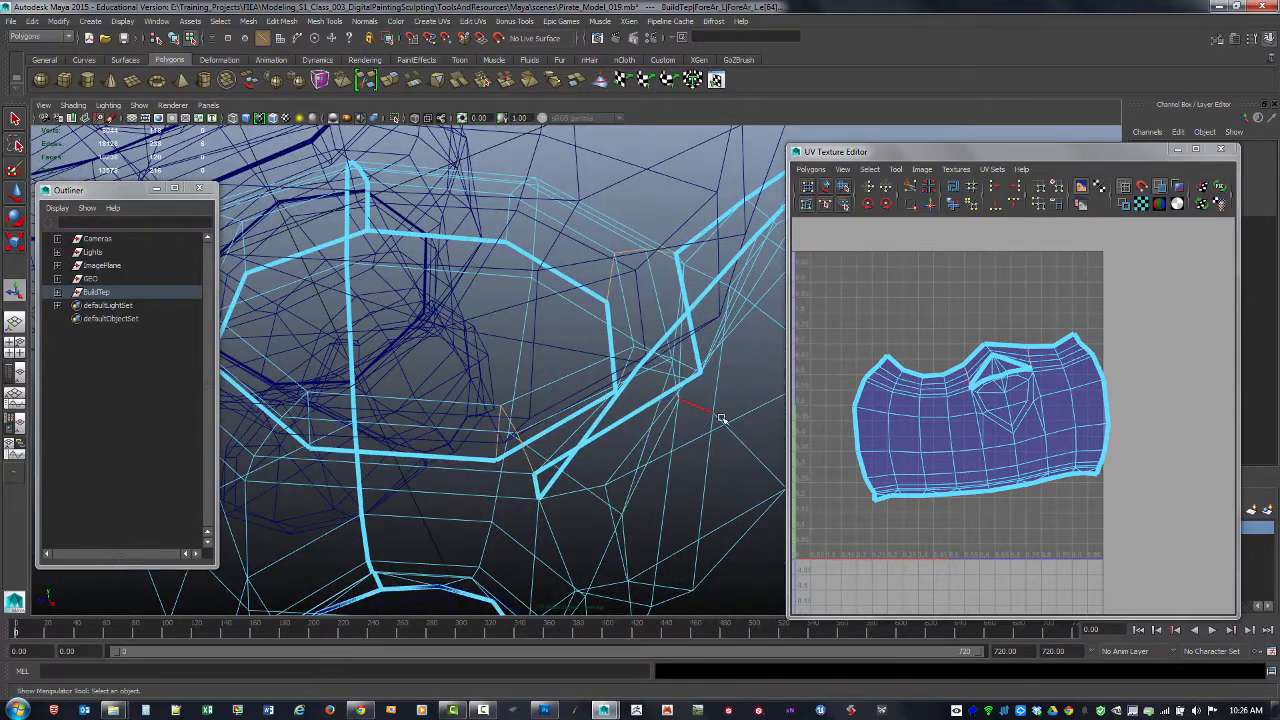
{"action": "left_click", "coordinate": [912, 192]}
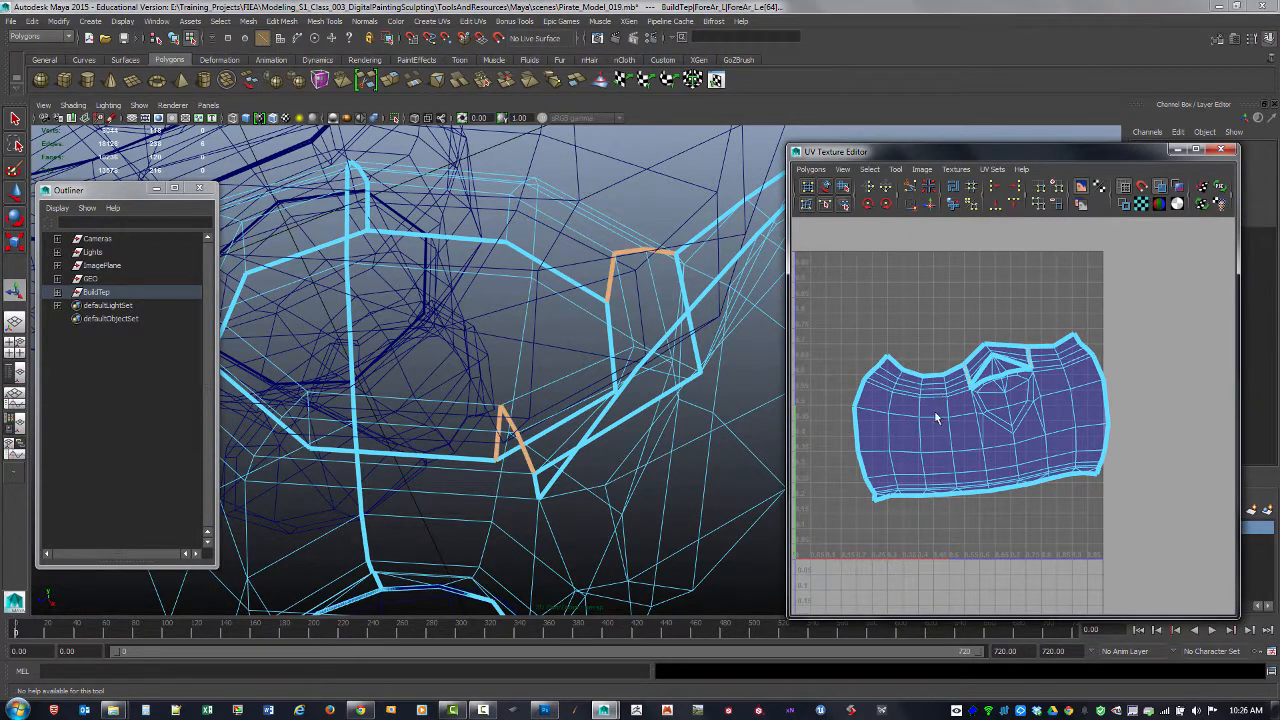
- Separate the forearm guard's UV shells by moving the main shell down and the triangular flap piece and rim strip apart above it
{"action": "right_click_drag", "start_coordinate": [1035, 415], "coordinate": [1024, 418], "text": "alt"}
{"action": "middle_click_drag", "start_coordinate": [1024, 418], "coordinate": [1020, 430], "text": "alt"}
{"action": "right_click_drag", "start_coordinate": [1020, 430], "coordinate": [1070, 430]}
{"action": "left_click", "coordinate": [825, 187]}
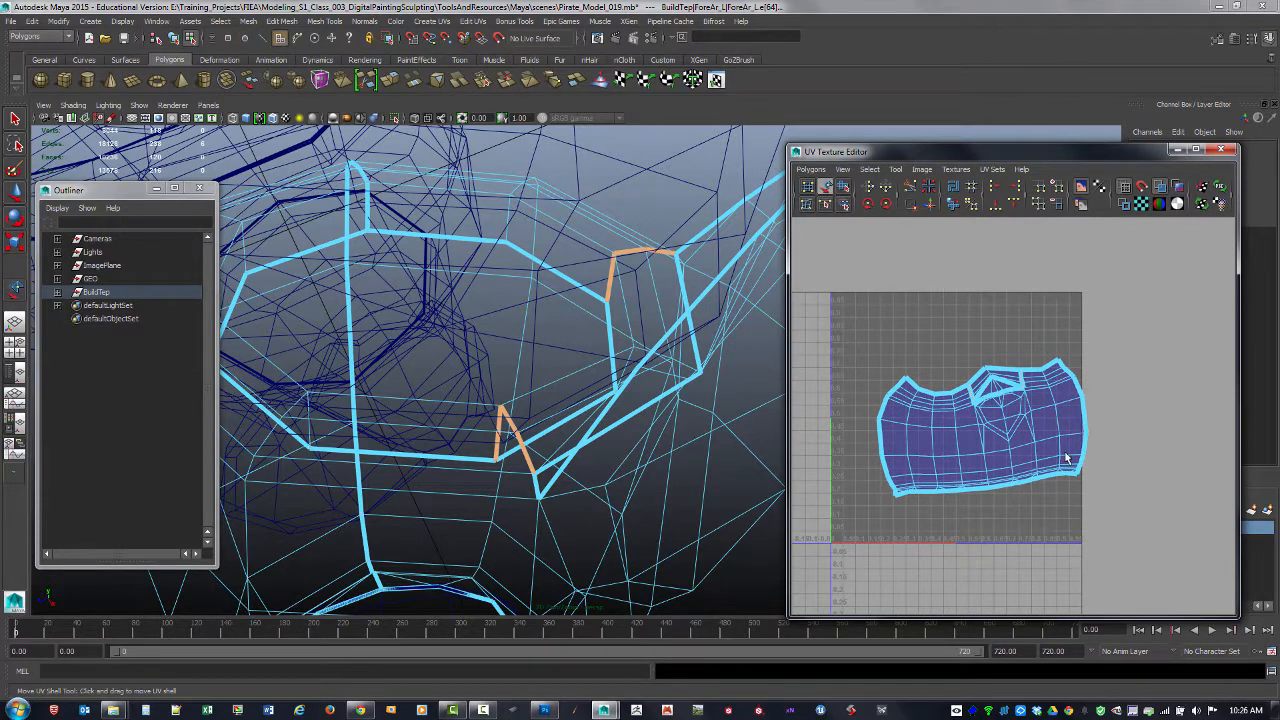
{"action": "left_click_drag", "start_coordinate": [1032, 445], "coordinate": [1036, 521]}
{"action": "left_click_drag", "start_coordinate": [985, 392], "coordinate": [1090, 362]}
{"action": "left_click_drag", "start_coordinate": [993, 380], "coordinate": [990, 337]}
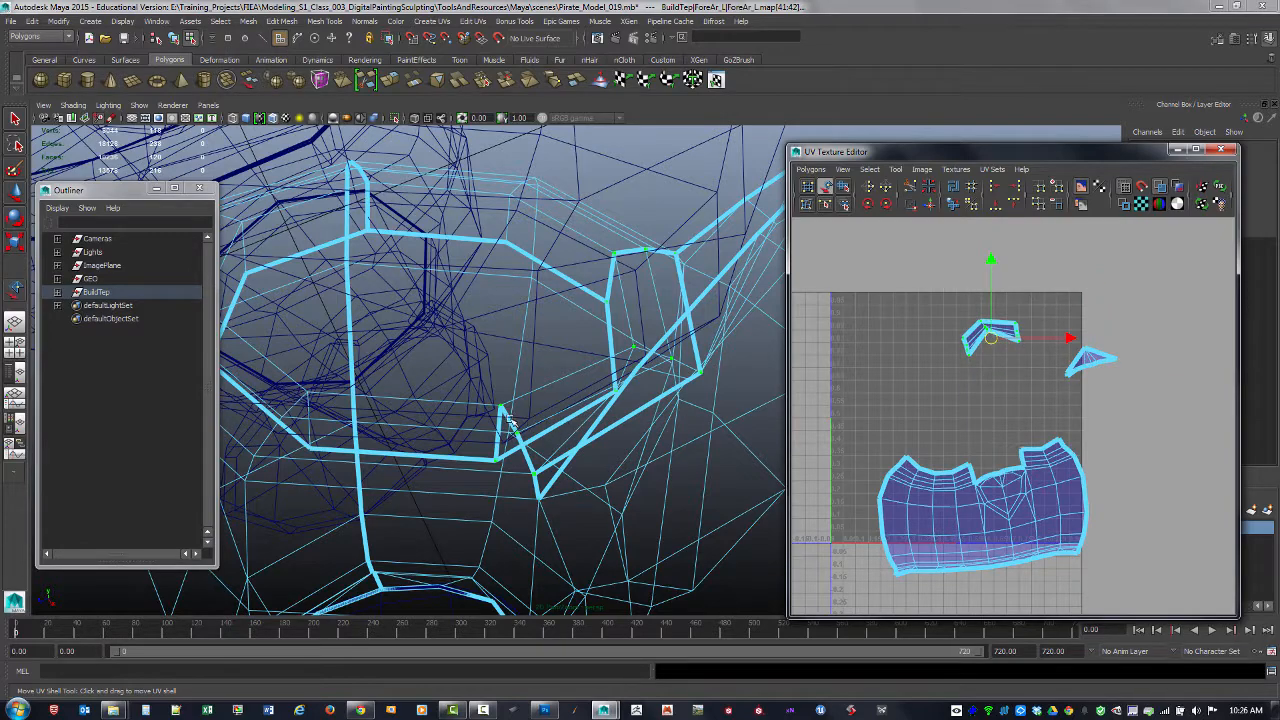
{"action": "left_click_drag", "start_coordinate": [517, 389], "coordinate": [660, 420], "text": "alt"}
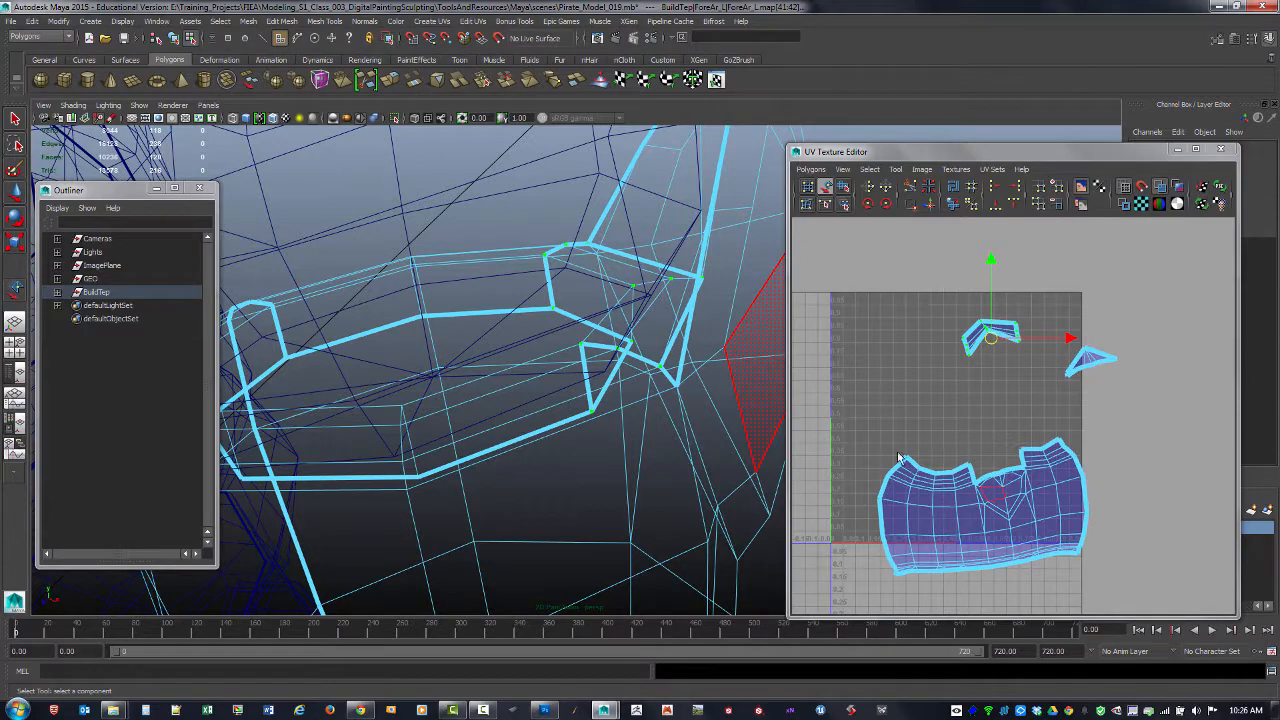
{"action": "left_click_drag", "start_coordinate": [543, 406], "coordinate": [600, 415], "text": "alt"}
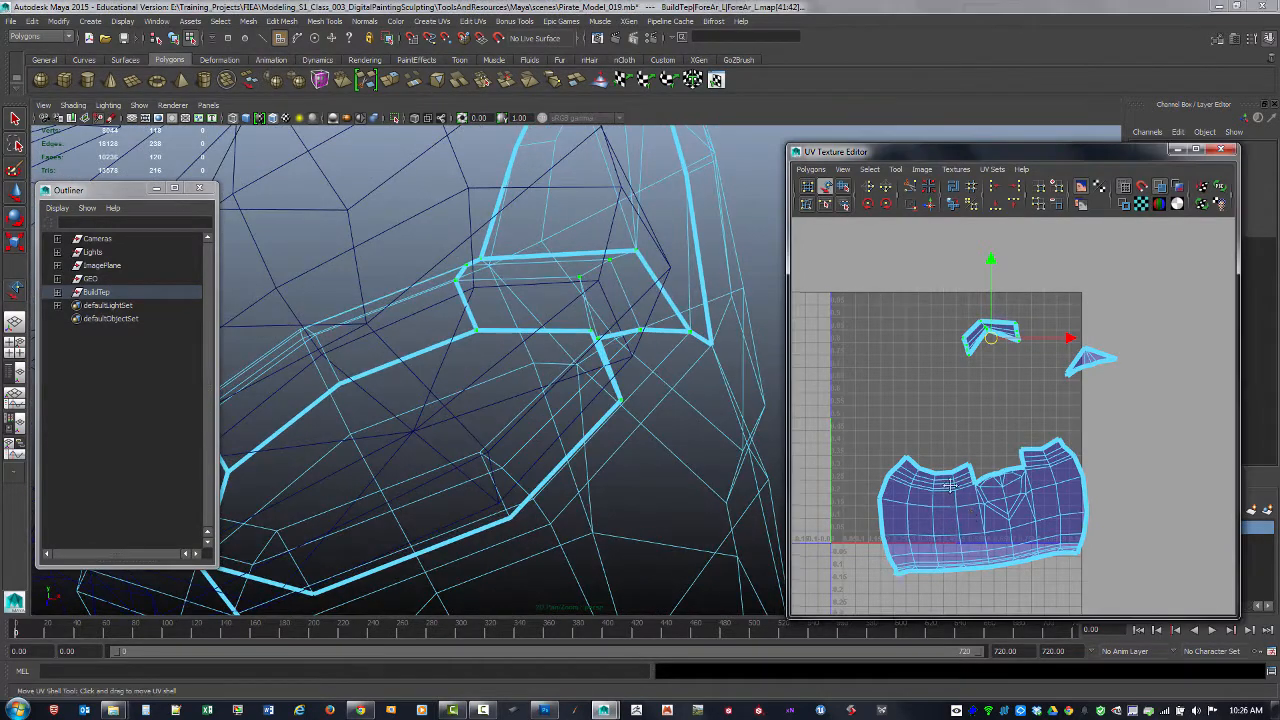
{"action": "scroll", "coordinate": [950, 465], "scroll_direction": "up", "scroll_amount": 5}
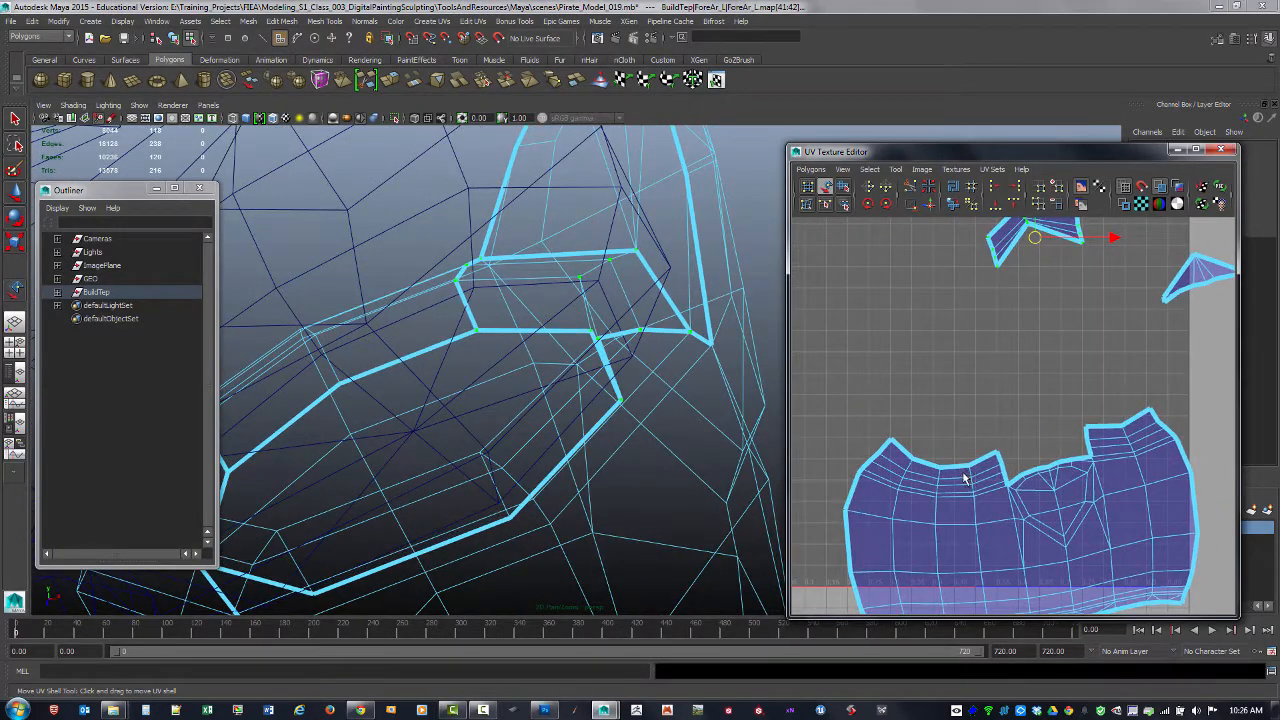
{"action": "key", "text": "F10"}
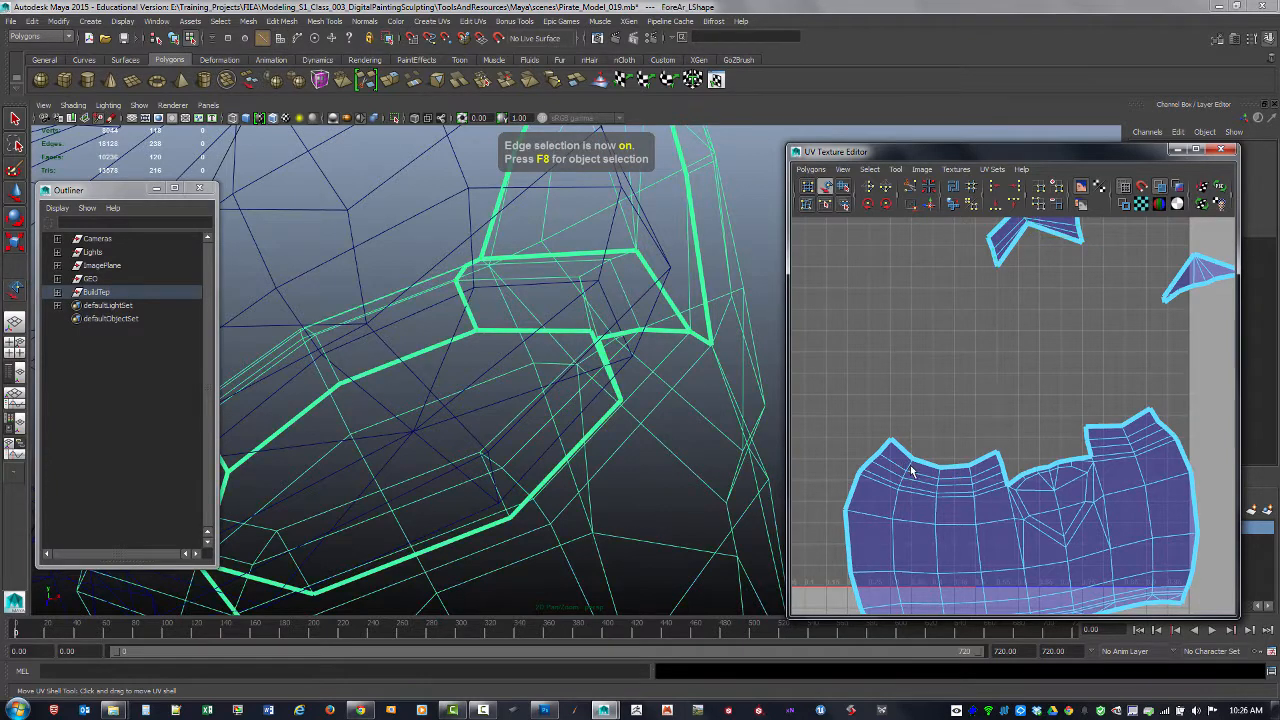
{"action": "right_click_drag", "start_coordinate": [912, 472], "coordinate": [926, 441]}
{"action": "key", "text": "q"}
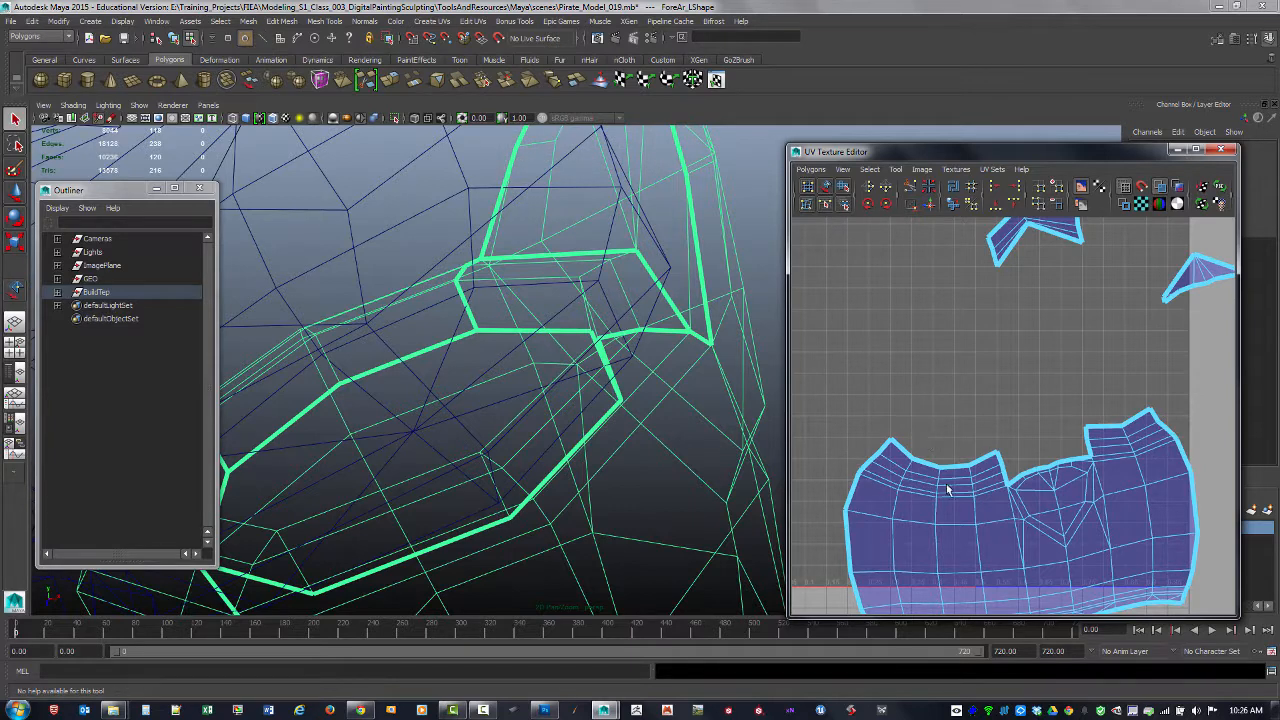
{"action": "left_click", "coordinate": [948, 480]}
{"action": "left_click", "coordinate": [605, 365]}
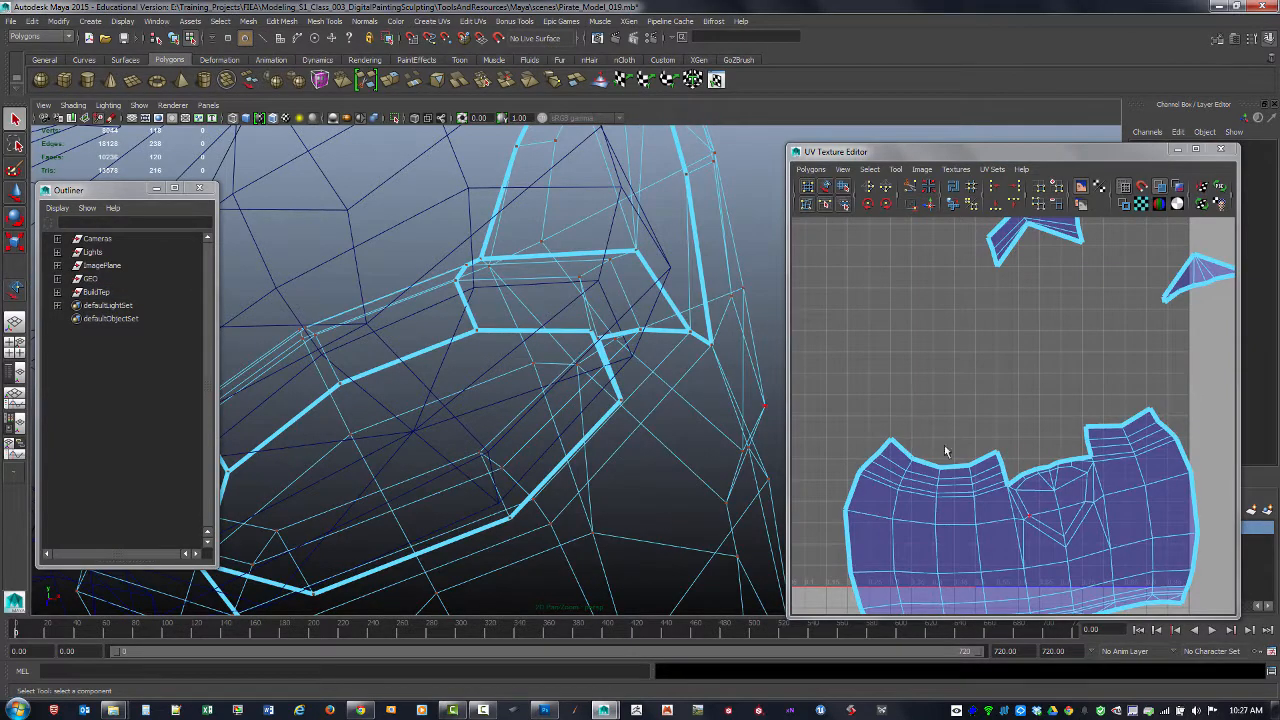
{"action": "key", "text": "F10"}
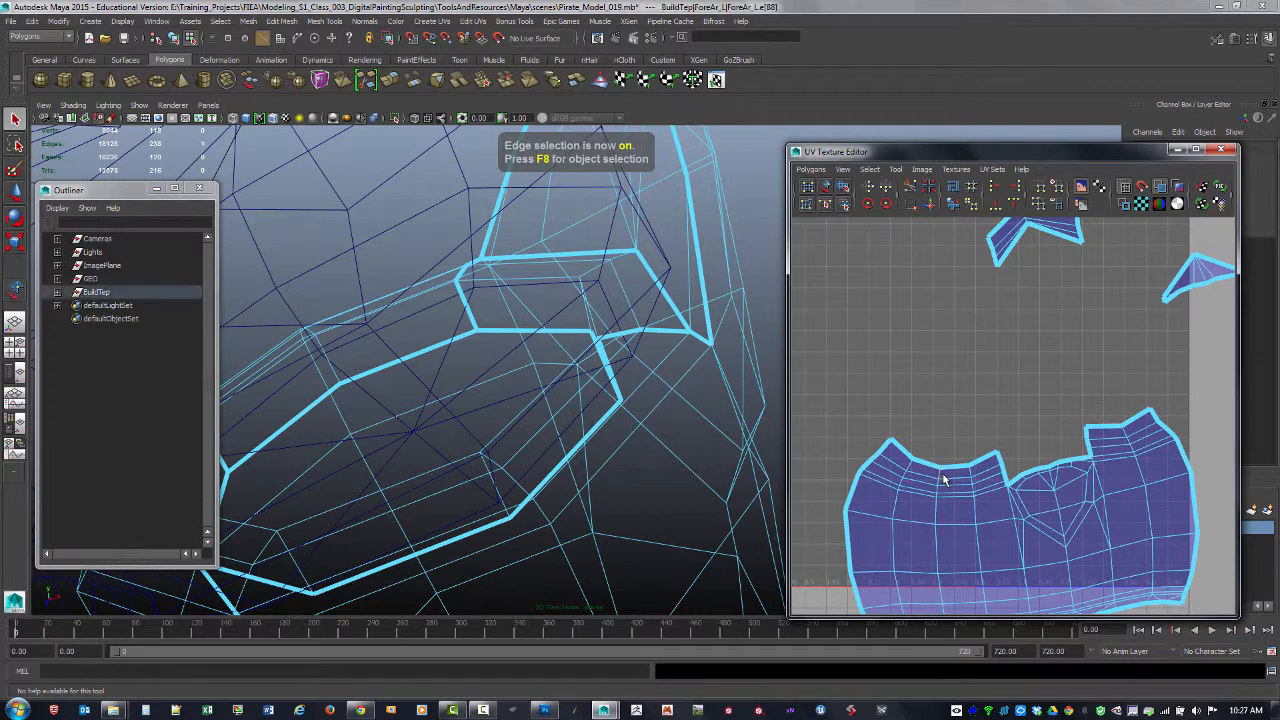
{"action": "right_click", "coordinate": [939, 480], "text": "ctrl"}
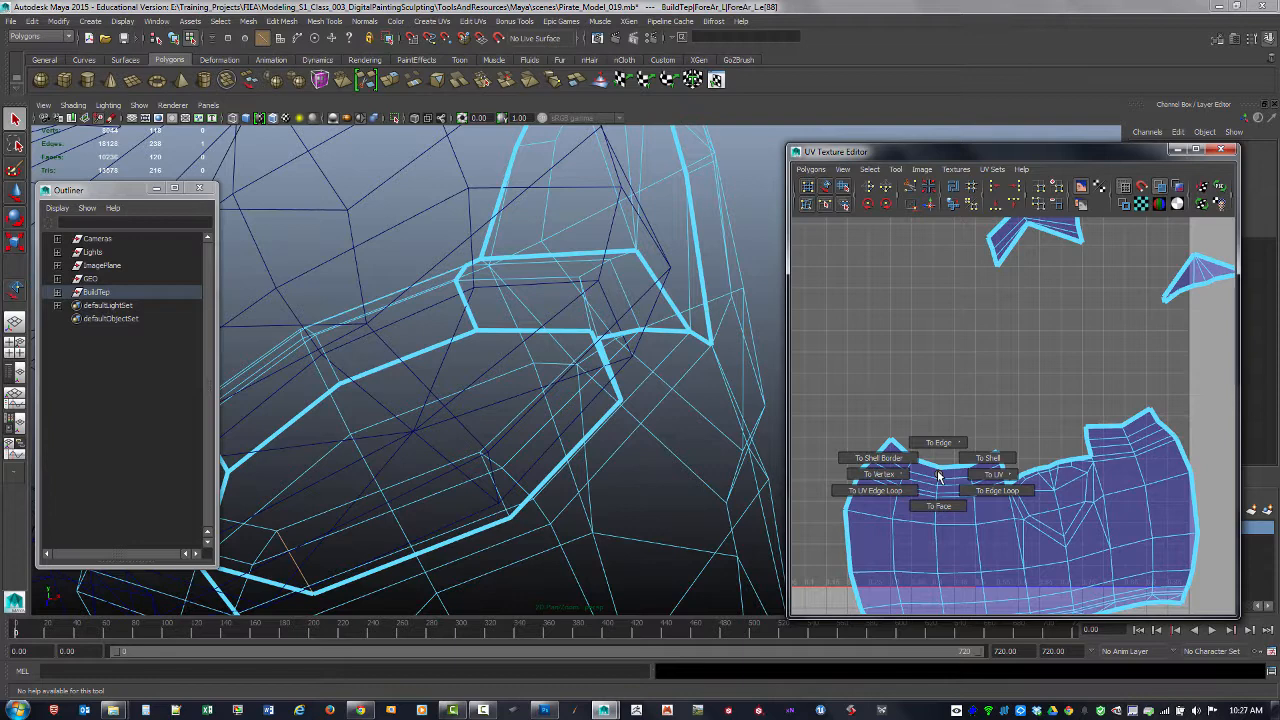
{"action": "right_click_drag", "start_coordinate": [933, 475], "coordinate": [911, 489], "text": "ctrl"}
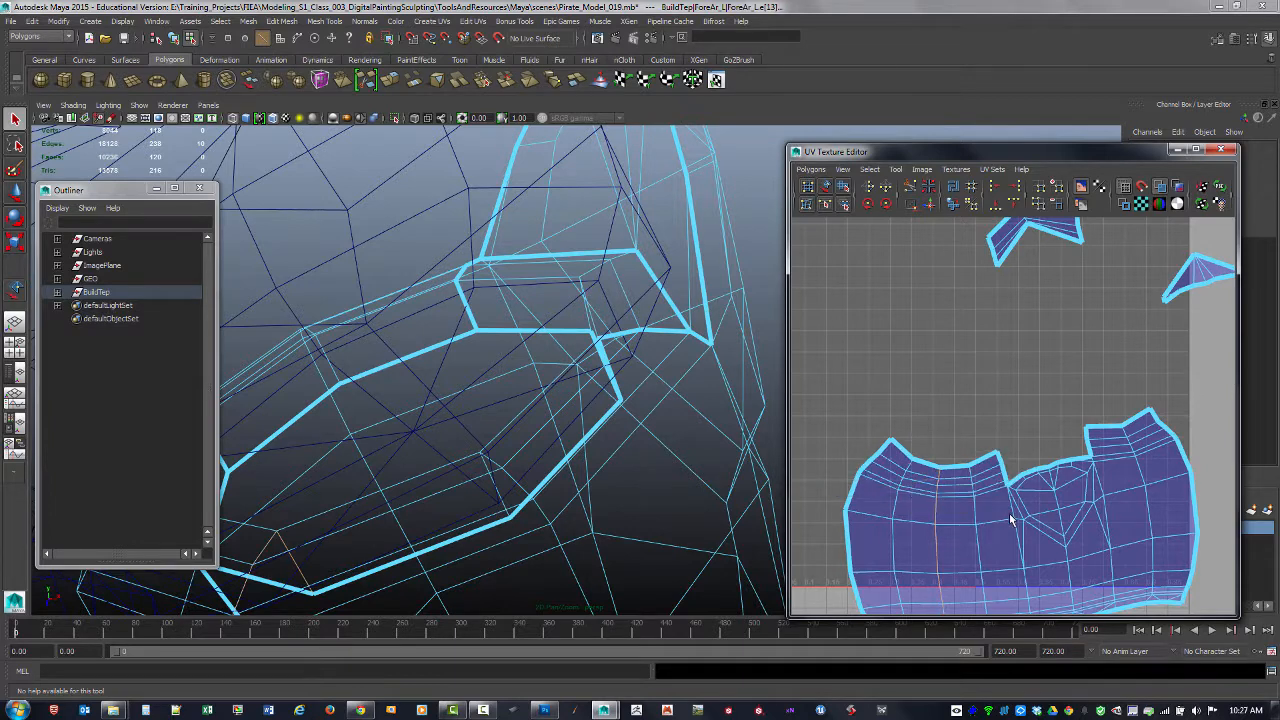
{"action": "left_click", "coordinate": [1019, 443]}
{"action": "left_click", "coordinate": [964, 478]}
{"action": "key", "text": "F8"}
- Select the inner row of faces around the guard's upper opening, including those in the rim strip shell, and delete them
{"action": "key", "text": "F11"}
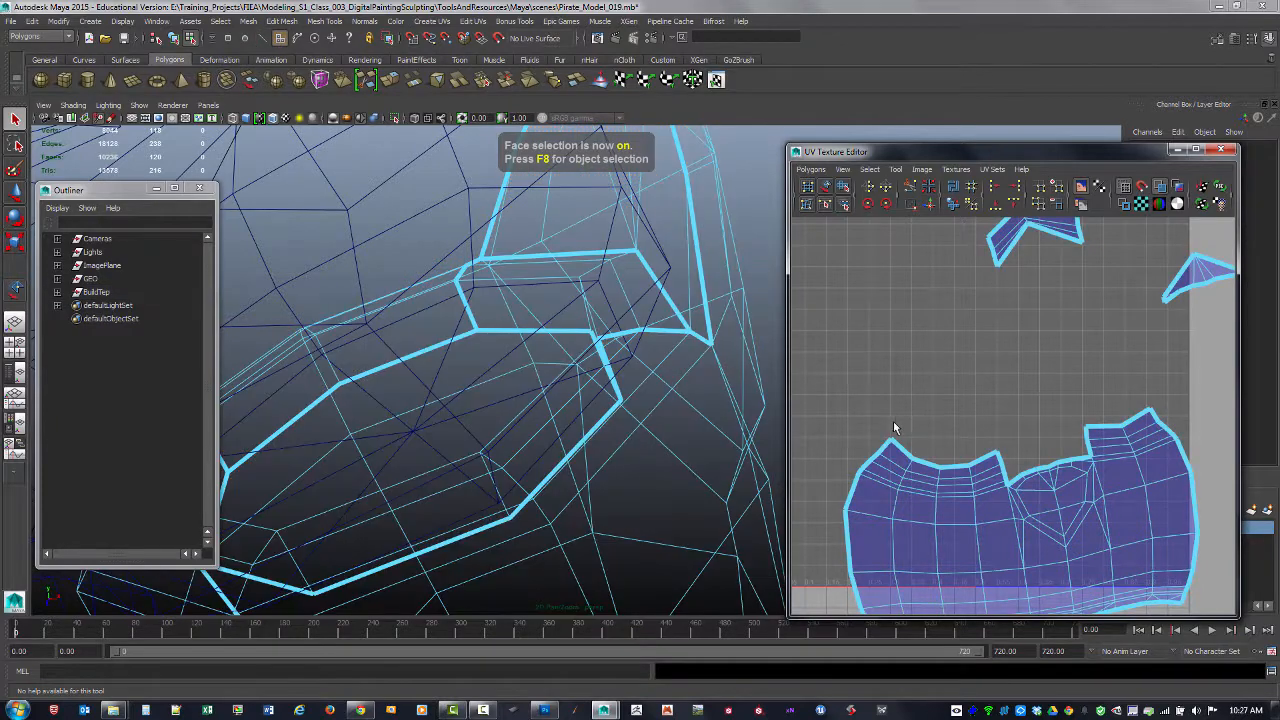
{"action": "left_click", "coordinate": [915, 455]}
{"action": "left_click", "coordinate": [934, 457], "text": "shift"}
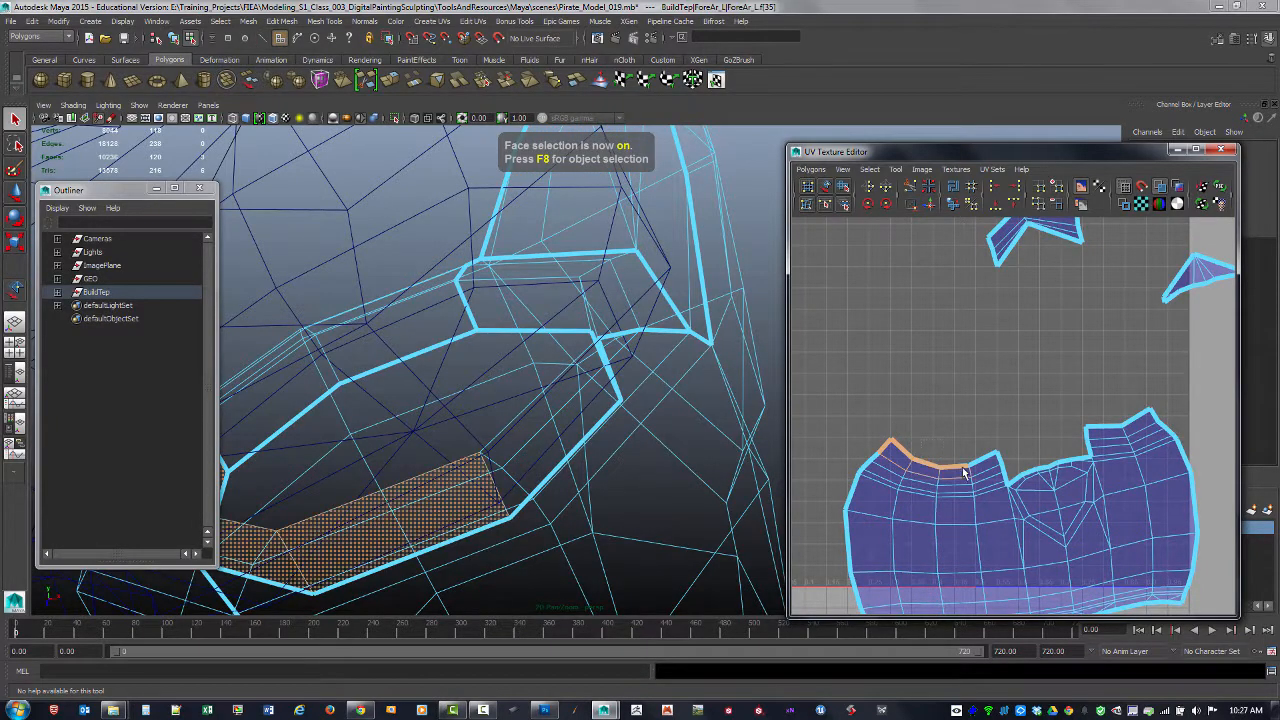
{"action": "left_click", "coordinate": [1004, 459], "text": "shift"}
{"action": "right_click_drag", "start_coordinate": [1006, 458], "coordinate": [1034, 409], "text": "alt"}
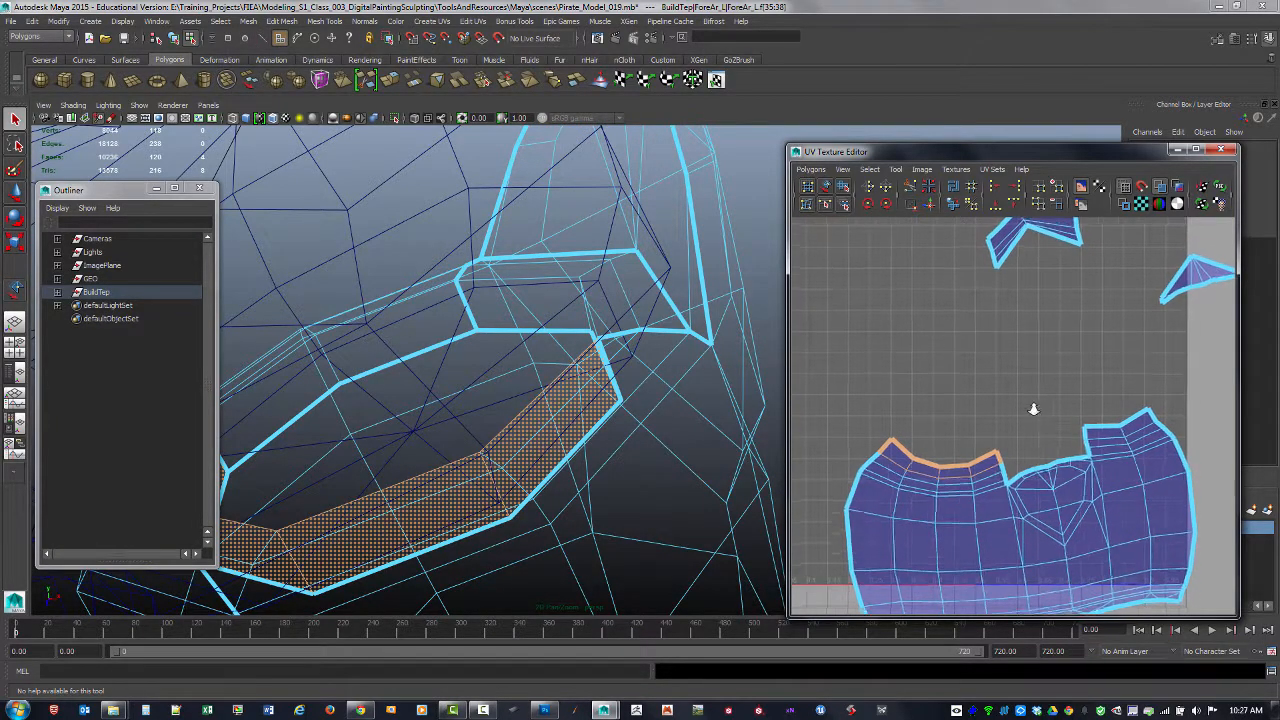
{"action": "middle_click_drag", "start_coordinate": [1053, 402], "coordinate": [1029, 426], "text": "alt"}
{"action": "left_click_drag", "start_coordinate": [1080, 454], "coordinate": [1098, 457], "text": "shift"}
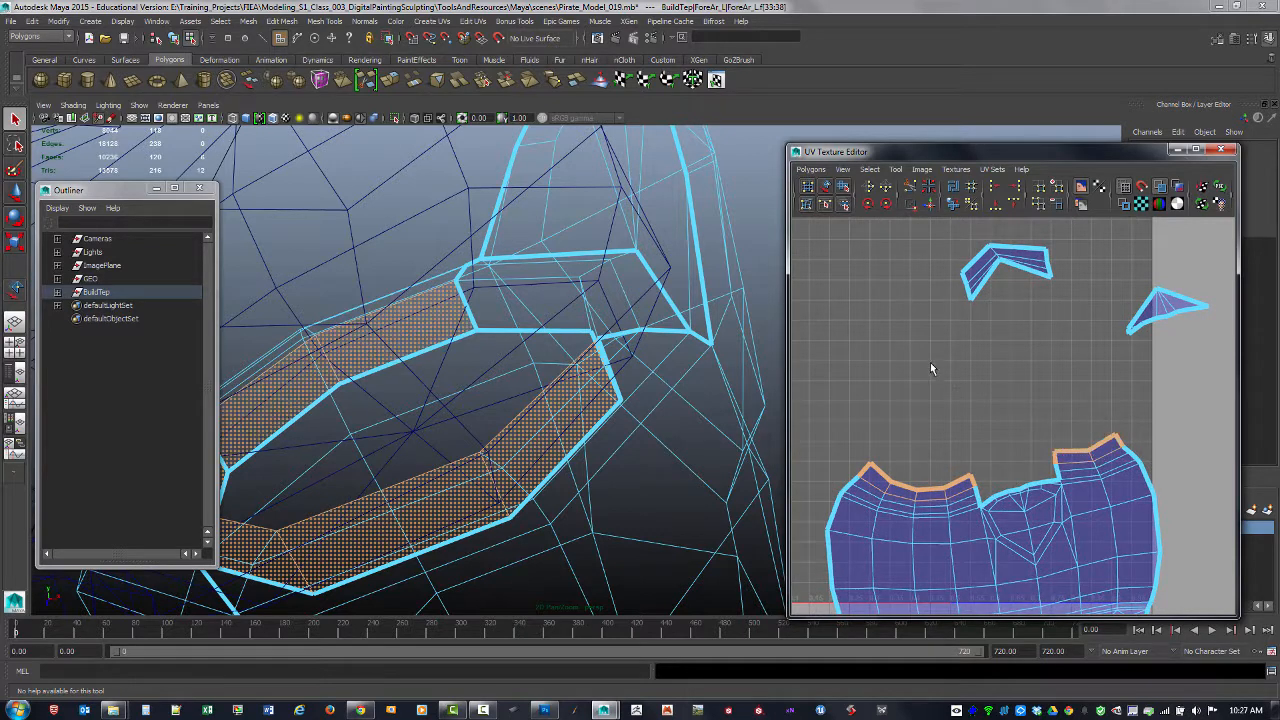
{"action": "middle_click_drag", "start_coordinate": [930, 368], "coordinate": [984, 355], "text": "alt"}
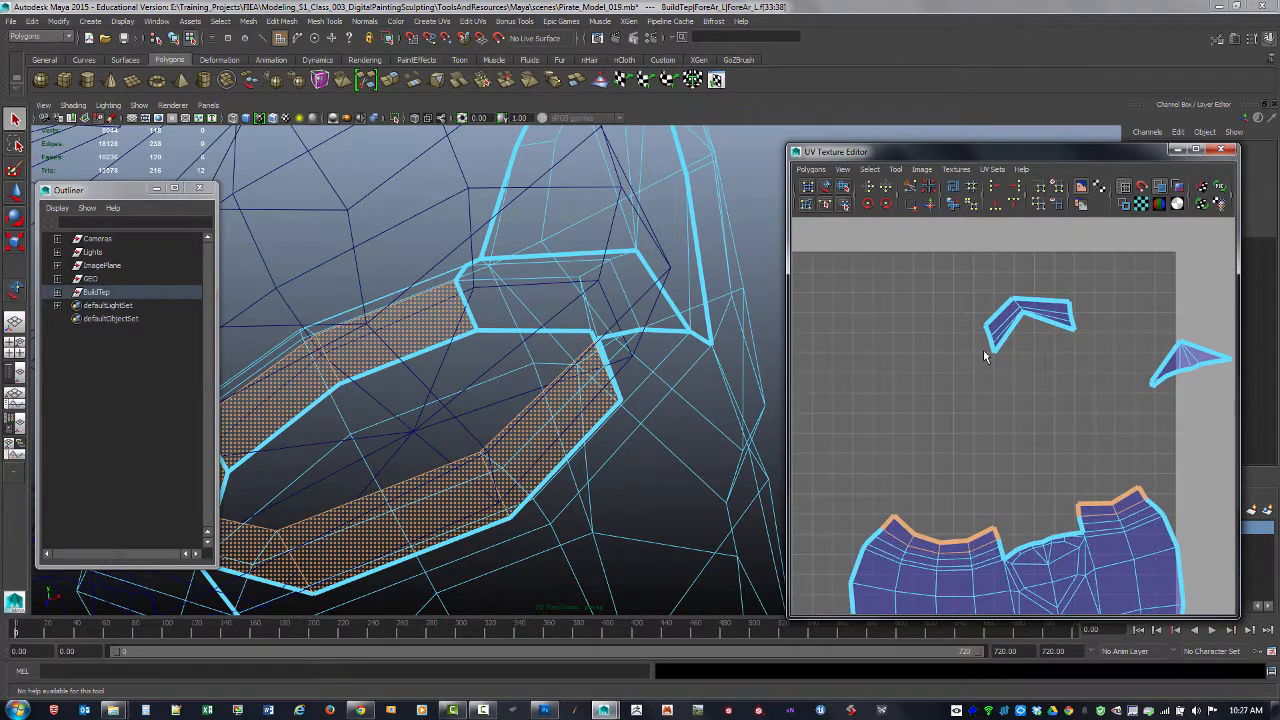
{"action": "left_click", "coordinate": [1018, 305], "text": "shift"}
{"action": "middle_click_drag", "start_coordinate": [1005, 388], "coordinate": [1023, 377], "text": "alt"}
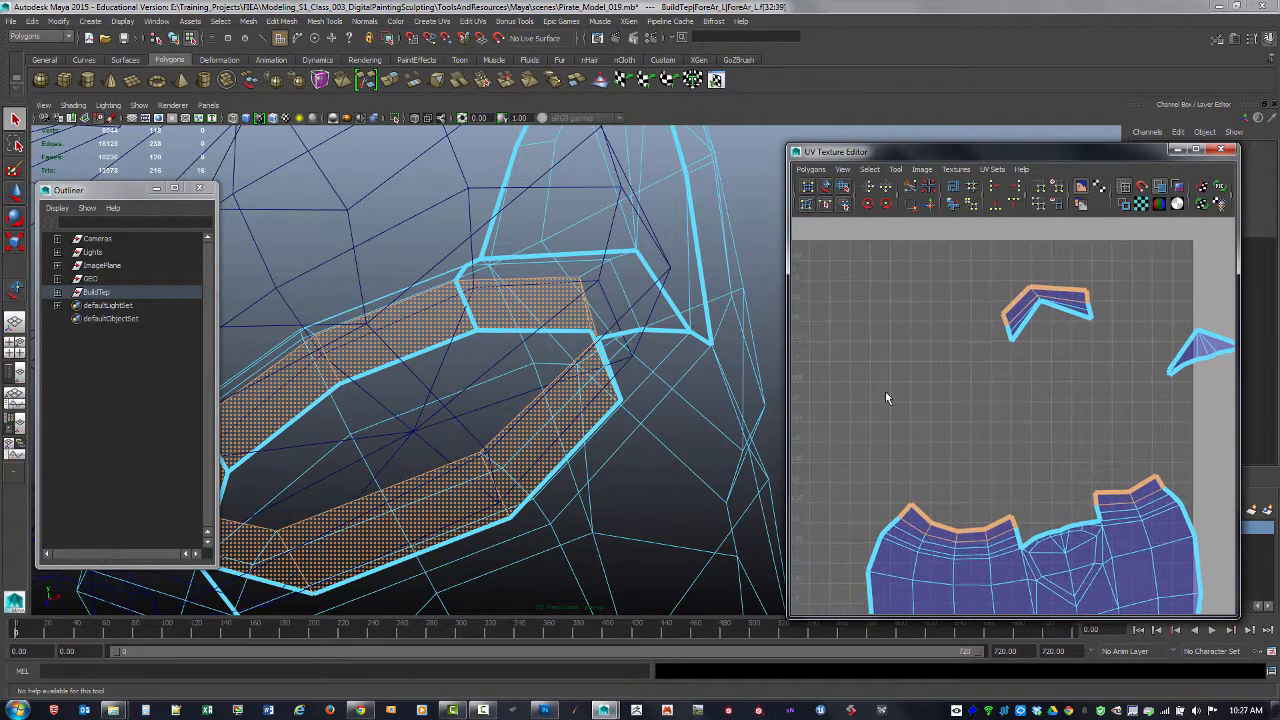
{"action": "key", "text": "Delete"}
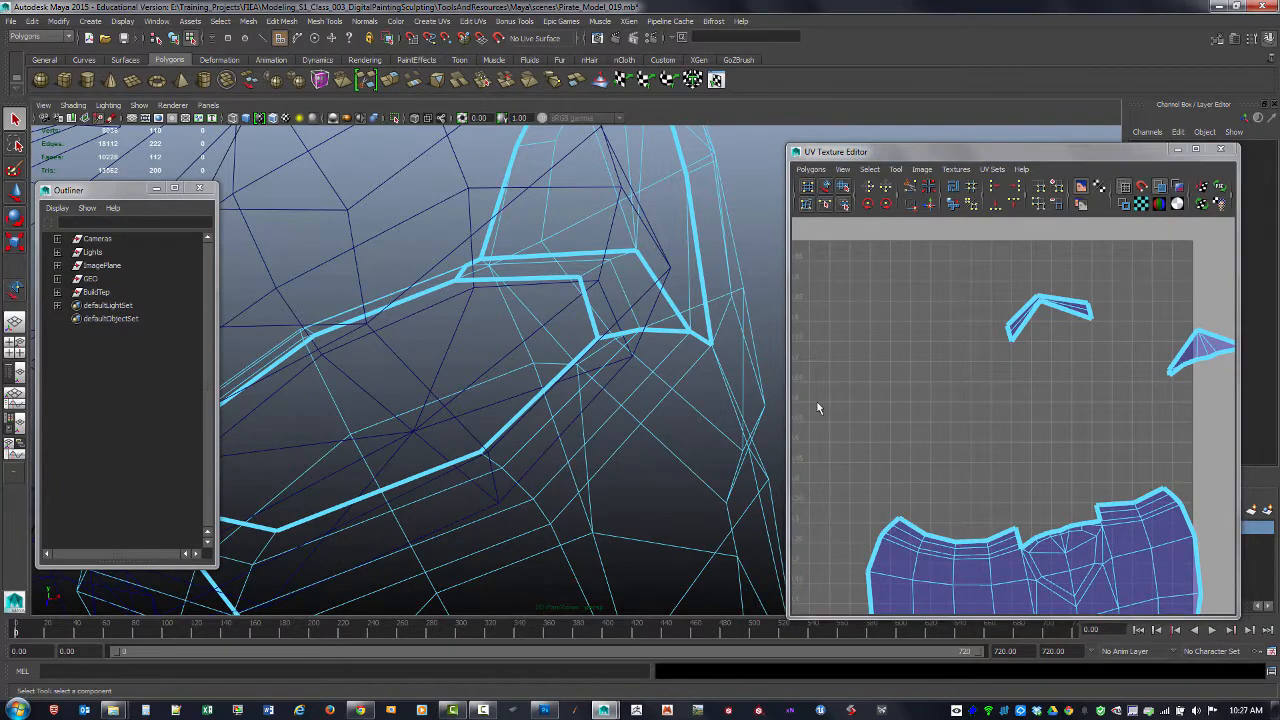
- Select all UVs of the guard's main shell and unfold them
{"action": "scroll", "coordinate": [1047, 377], "scroll_direction": "down", "scroll_amount": 2}
{"action": "middle_click_drag", "start_coordinate": [1056, 439], "coordinate": [1040, 419], "text": "alt"}
{"action": "scroll", "coordinate": [1020, 410], "scroll_direction": "up", "scroll_amount": 1}
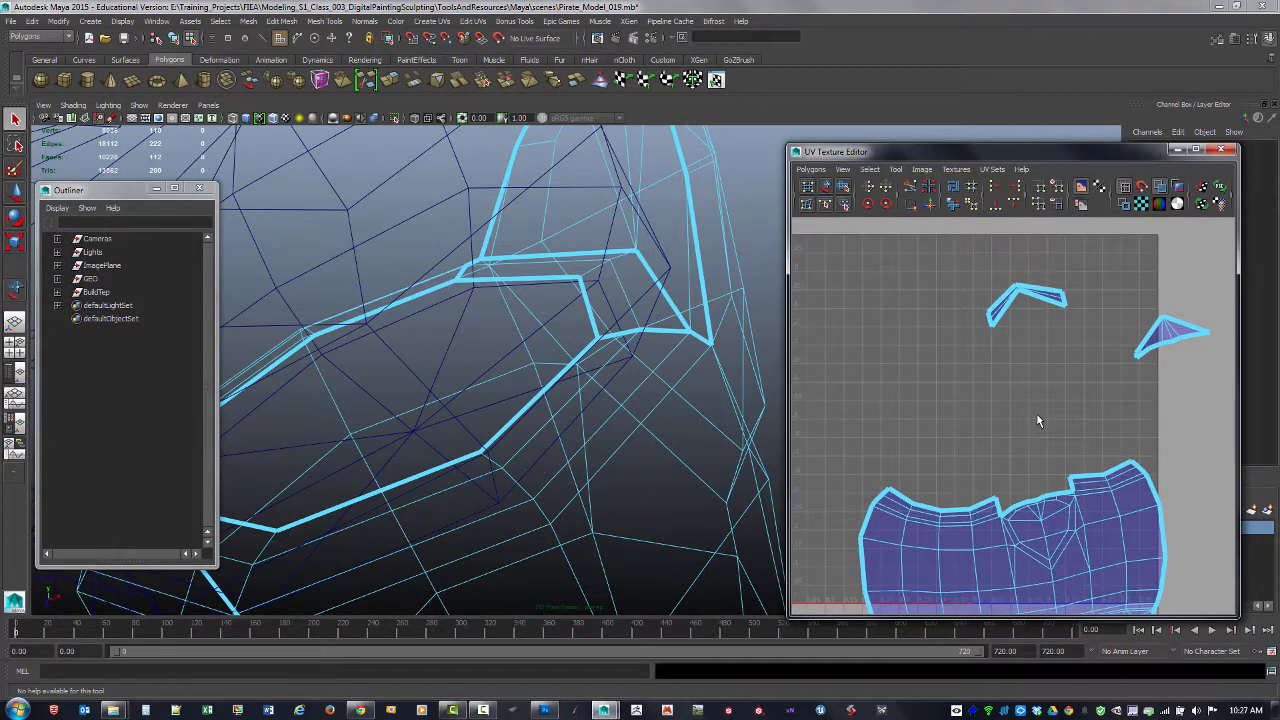
{"action": "middle_click_drag", "start_coordinate": [1138, 496], "coordinate": [1081, 356], "text": "alt"}
{"action": "scroll", "coordinate": [1040, 390], "scroll_direction": "down", "scroll_amount": 3}
{"action": "middle_click_drag", "start_coordinate": [1028, 416], "coordinate": [1026, 446], "text": "alt"}
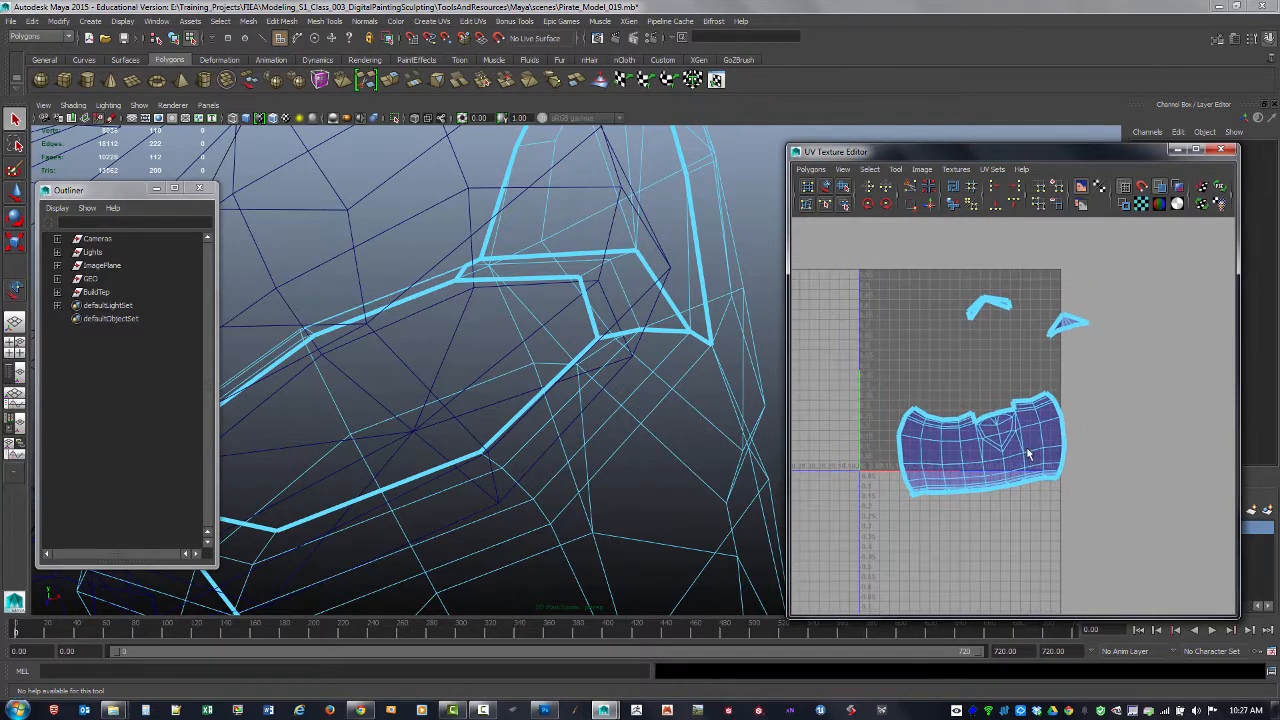
{"action": "right_click_drag", "start_coordinate": [1027, 449], "coordinate": [1092, 460]}
{"action": "left_click_drag", "start_coordinate": [887, 386], "coordinate": [1084, 511]}
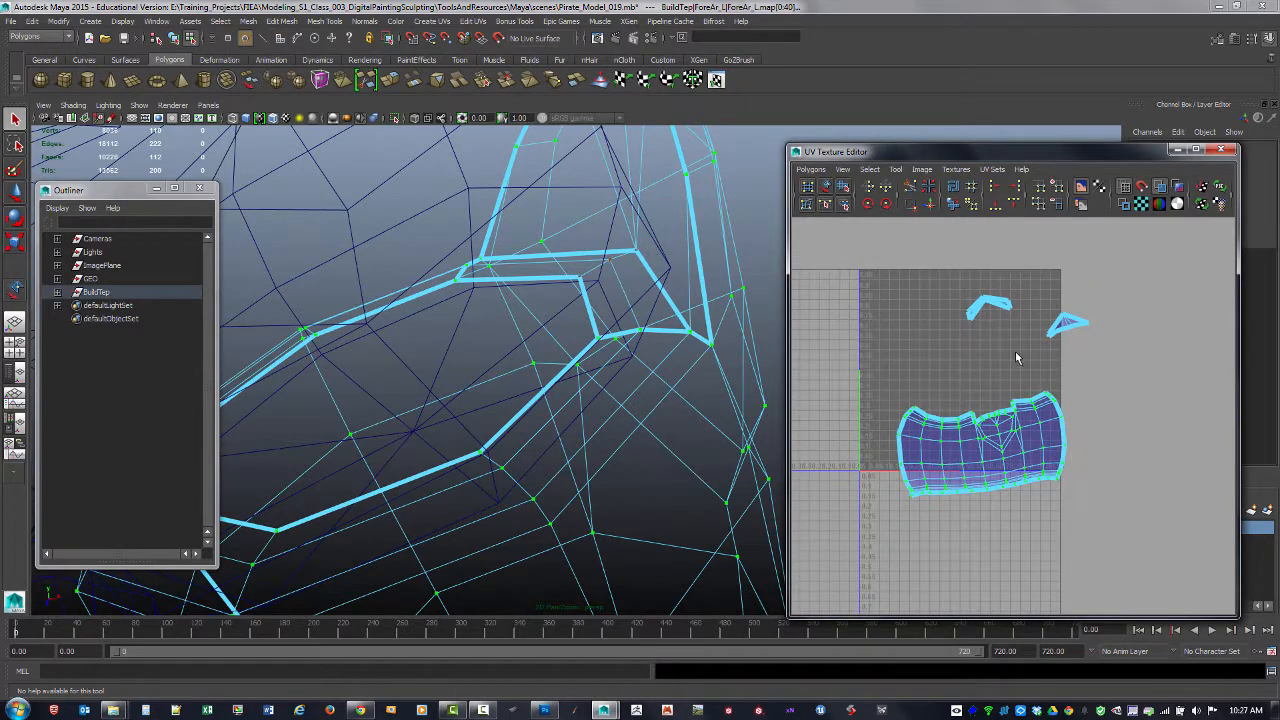
{"action": "left_click", "coordinate": [956, 205]}
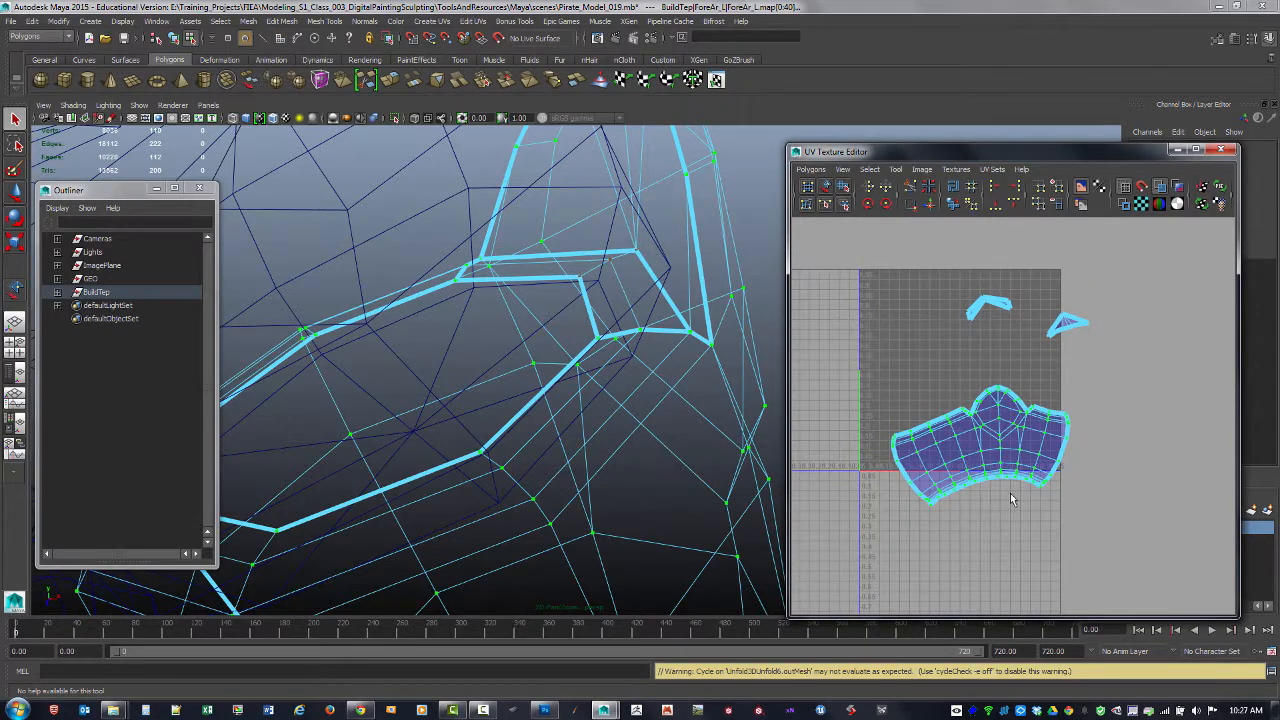
- Unfold the small triangular flap shell and the bent rim strip shell with the Smooth UV tool
{"action": "left_click", "coordinate": [843, 187]}
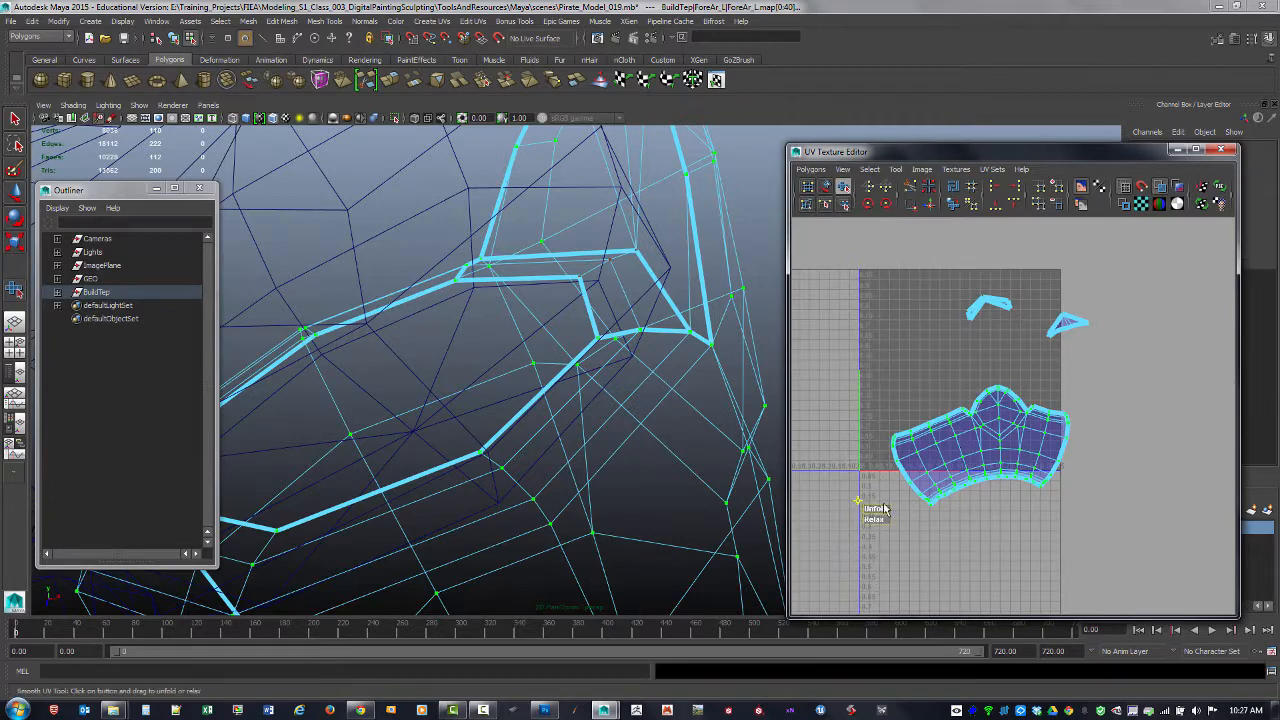
{"action": "left_click", "coordinate": [1076, 367]}
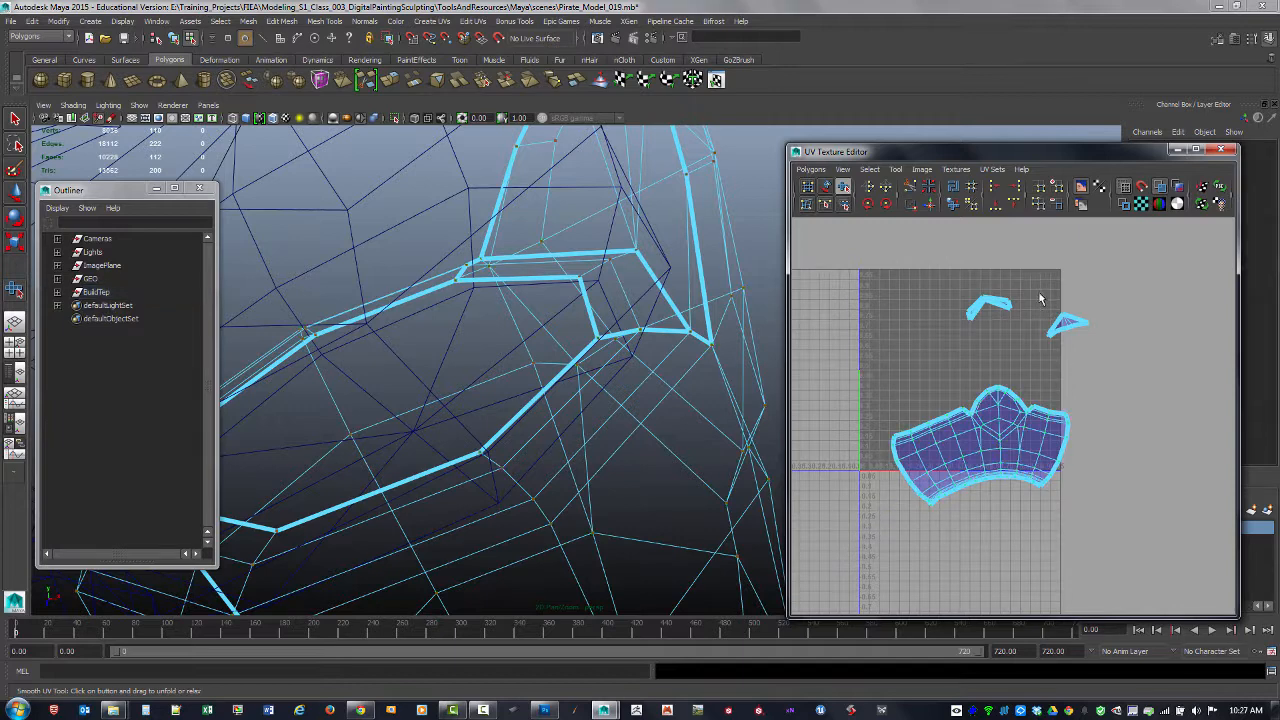
{"action": "left_click_drag", "start_coordinate": [1106, 351], "coordinate": [1108, 354]}
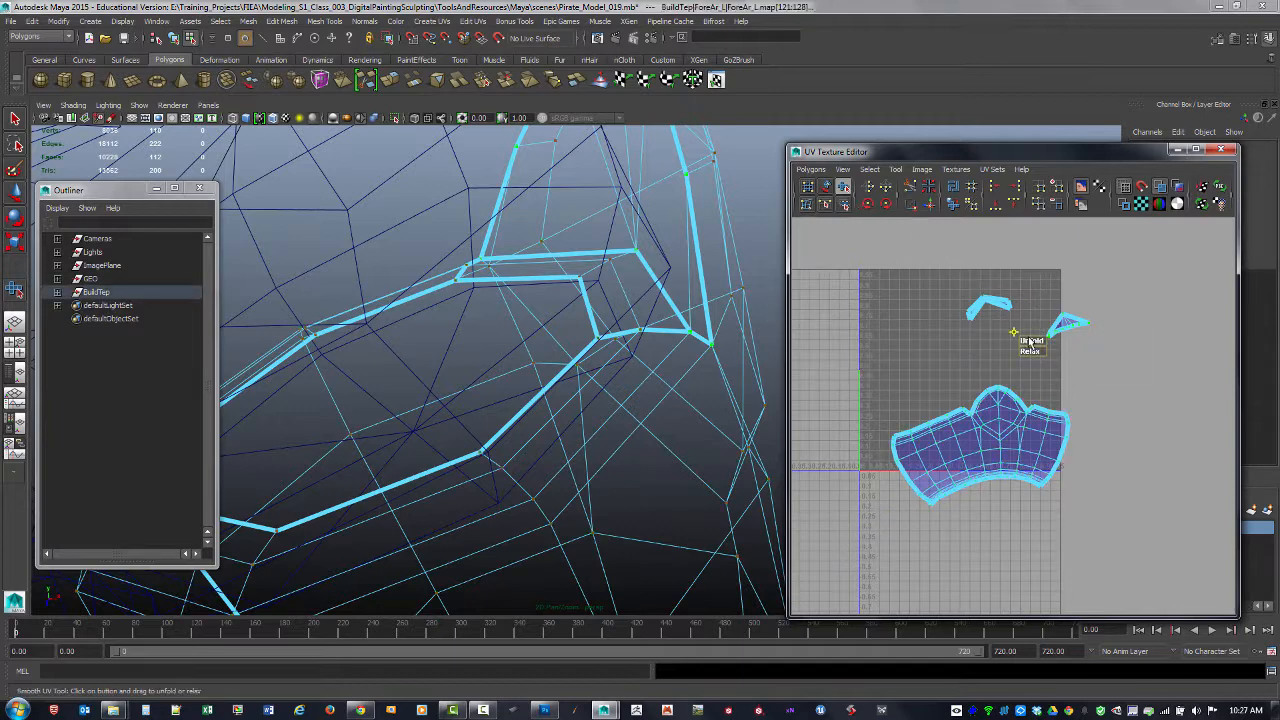
{"action": "left_click_drag", "start_coordinate": [1031, 343], "coordinate": [1093, 346]}
{"action": "left_click_drag", "start_coordinate": [960, 286], "coordinate": [1033, 338]}
{"action": "left_click", "coordinate": [977, 355]}
{"action": "middle_click_drag", "start_coordinate": [893, 370], "coordinate": [909, 300], "text": "alt"}
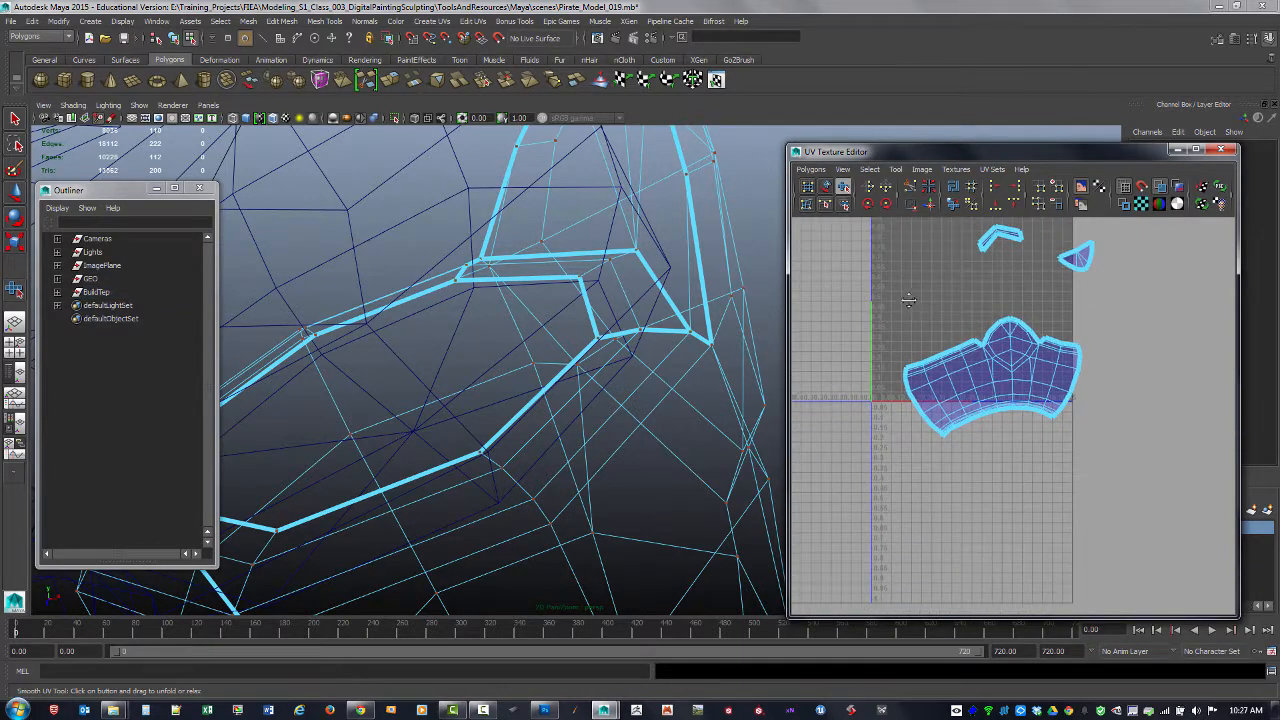
{"action": "right_click_drag", "start_coordinate": [909, 300], "coordinate": [974, 345], "text": "alt"}
{"action": "middle_click_drag", "start_coordinate": [974, 345], "coordinate": [982, 364], "text": "alt"}
{"action": "right_click_drag", "start_coordinate": [949, 343], "coordinate": [903, 341], "text": "alt"}
{"action": "middle_click_drag", "start_coordinate": [903, 341], "coordinate": [911, 358], "text": "alt"}
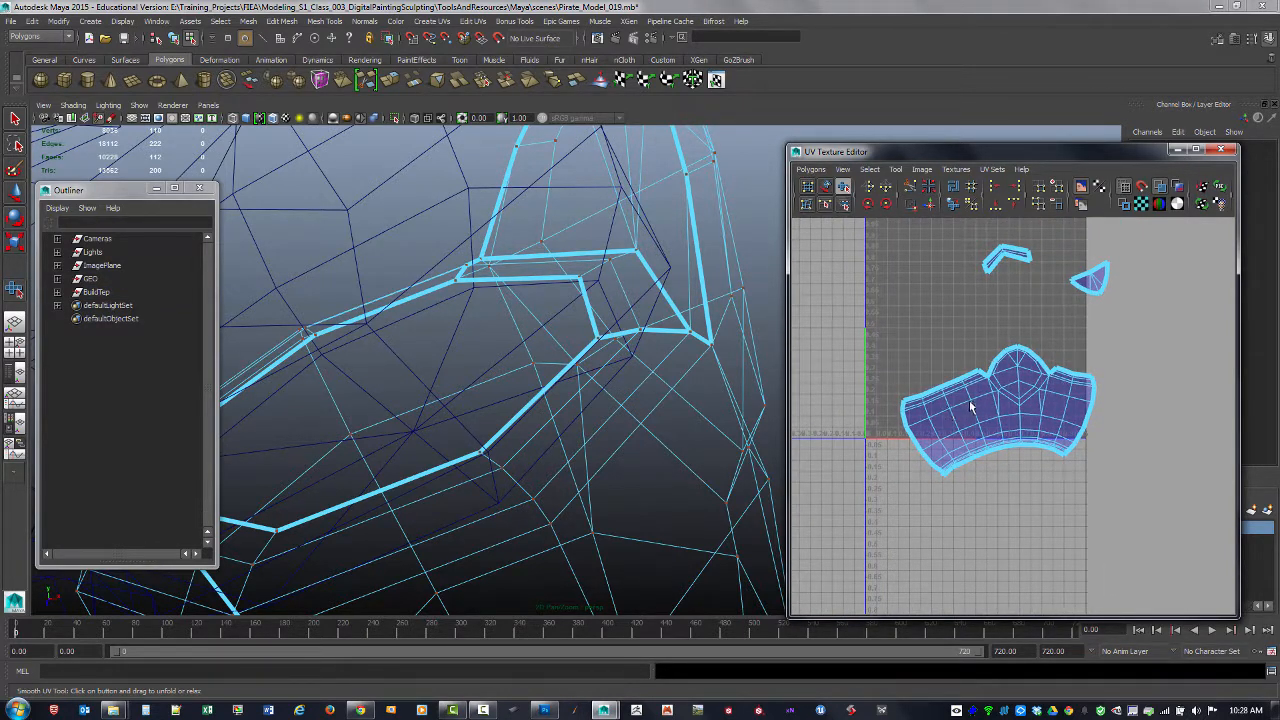
{"action": "middle_click_drag", "start_coordinate": [952, 426], "coordinate": [955, 448], "text": "alt"}
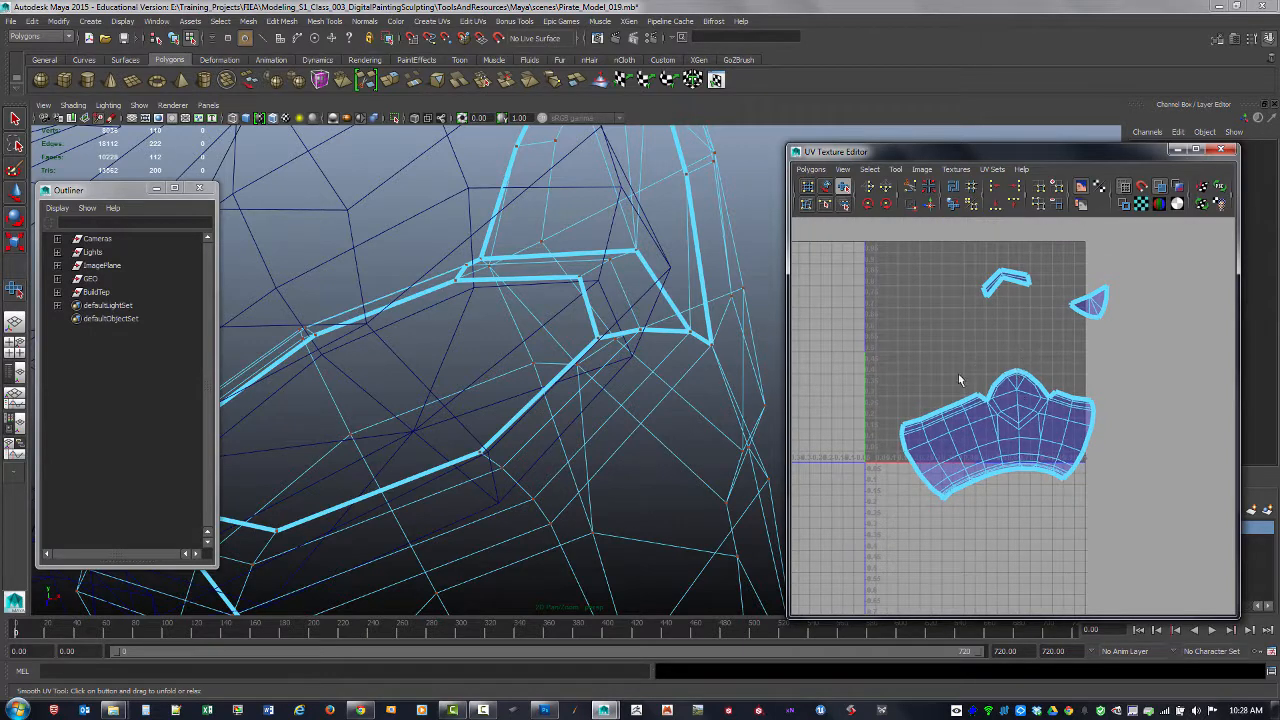
{"action": "middle_click_drag", "start_coordinate": [959, 379], "coordinate": [945, 379], "text": "alt"}
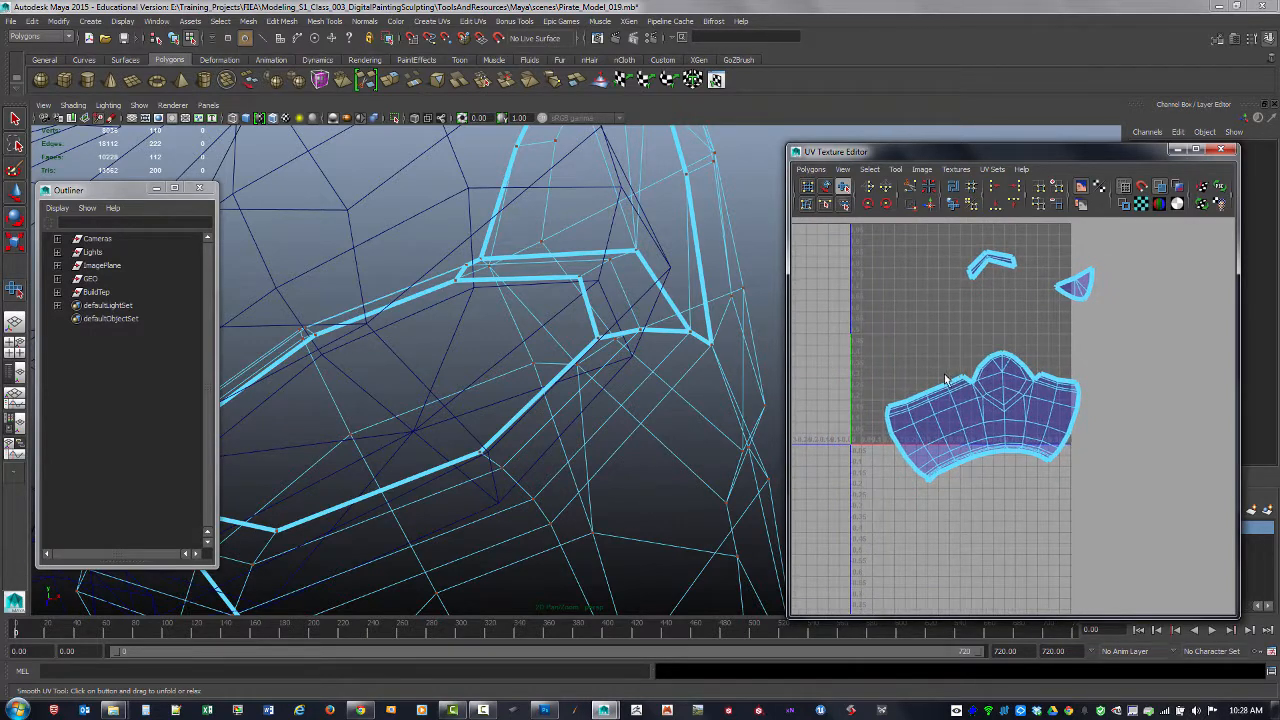
- Apply a UV lattice to the guard's main shell and reshape its drooping left end upward and inward
{"action": "left_click_drag", "start_coordinate": [1087, 494], "coordinate": [1105, 501]}
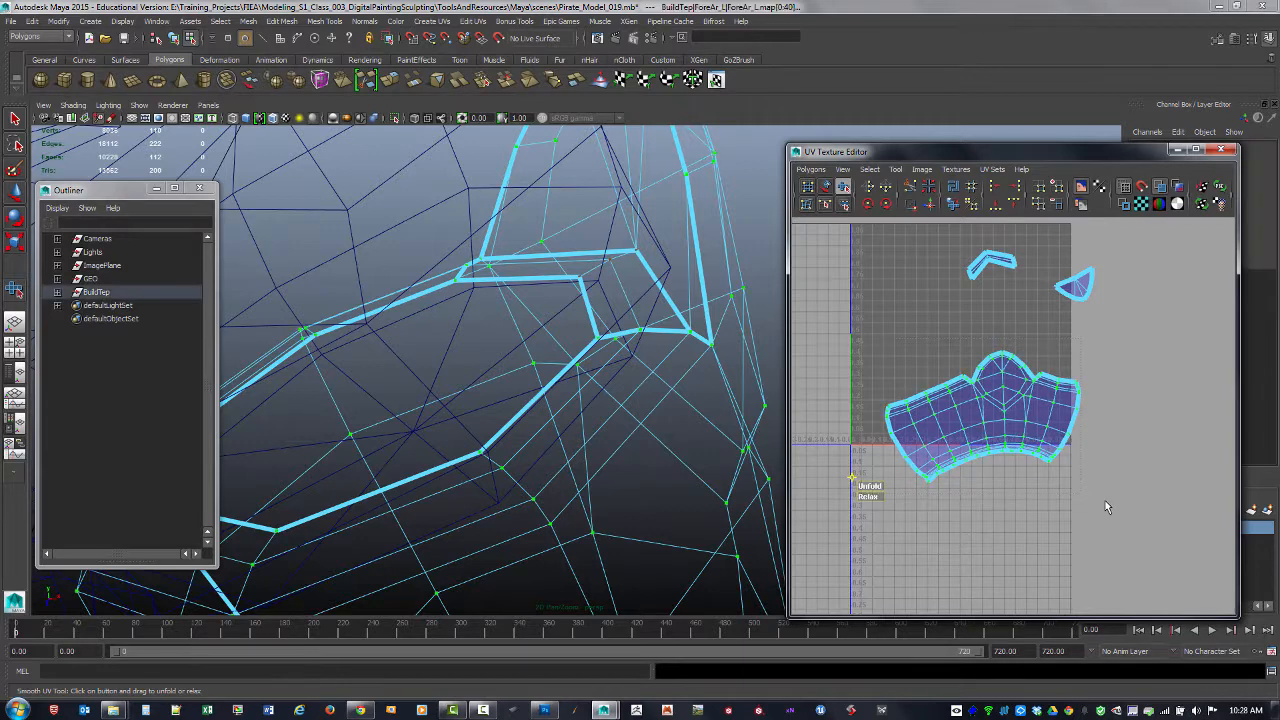
{"action": "left_click", "coordinate": [810, 190]}
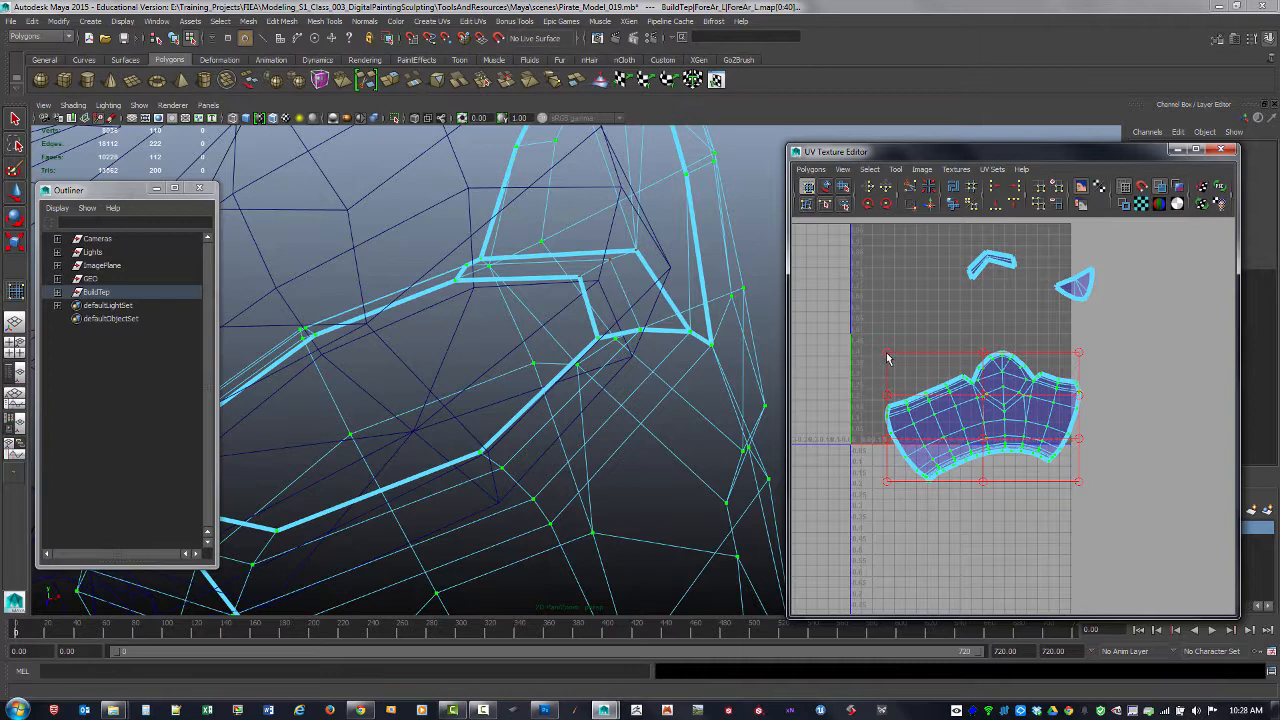
{"action": "mouse_move", "coordinate": [887, 353]}
{"action": "left_mouse_down"}
{"action": "mouse_move", "coordinate": [889, 325]}
{"action": "mouse_move", "coordinate": [889, 337]}
{"action": "left_mouse_up"}
{"action": "left_click_drag", "start_coordinate": [887, 408], "coordinate": [874, 368]}
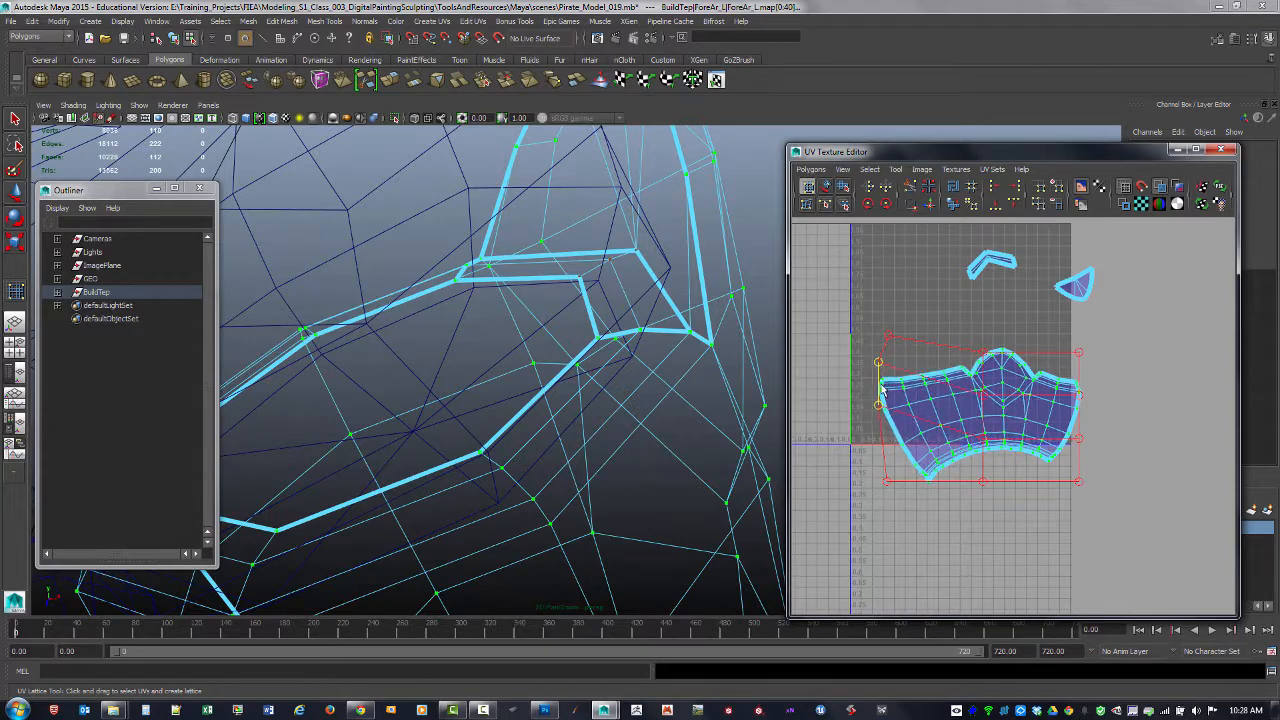
{"action": "mouse_move", "coordinate": [887, 481]}
{"action": "left_mouse_down"}
{"action": "mouse_move", "coordinate": [852, 474]}
{"action": "mouse_move", "coordinate": [878, 466]}
{"action": "left_mouse_up"}
{"action": "left_click_drag", "start_coordinate": [881, 365], "coordinate": [903, 364]}
{"action": "left_click_drag", "start_coordinate": [881, 409], "coordinate": [897, 417]}
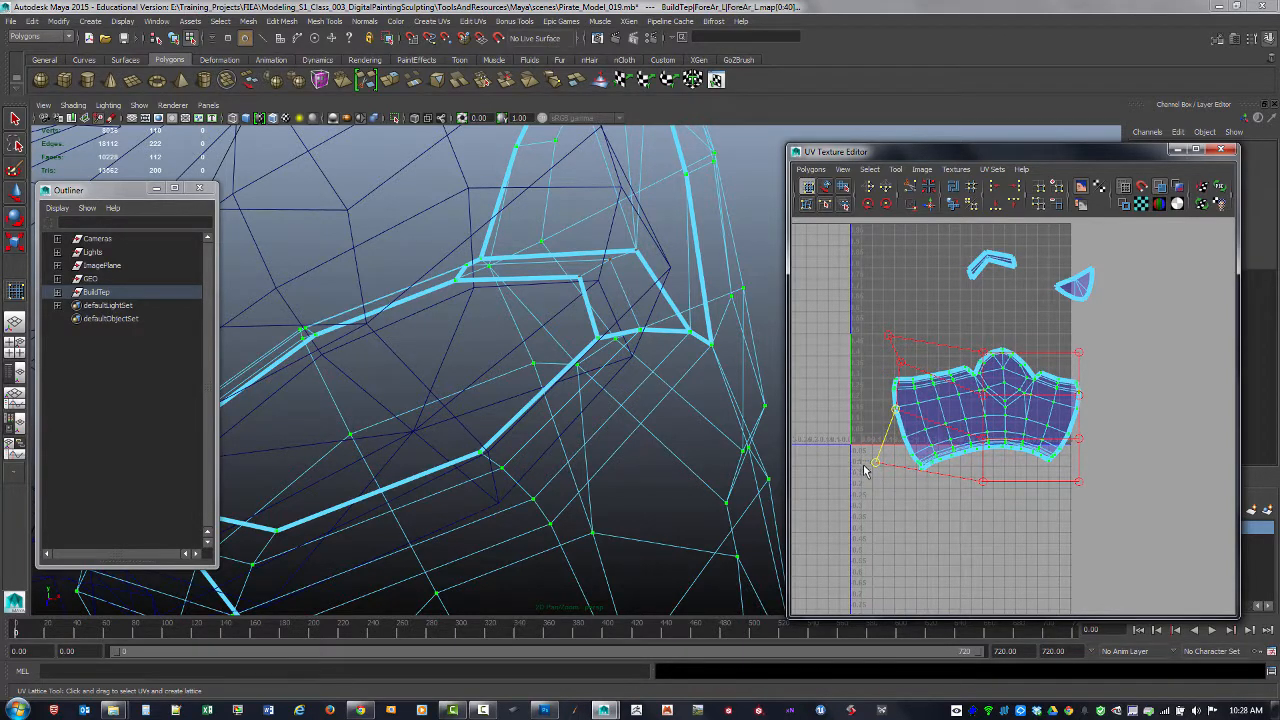
- Reapply a UV lattice to the guard's main shell, raising its left end and flattening the arched lower edge
{"action": "left_click", "coordinate": [897, 357]}
{"action": "left_click", "coordinate": [1037, 455]}
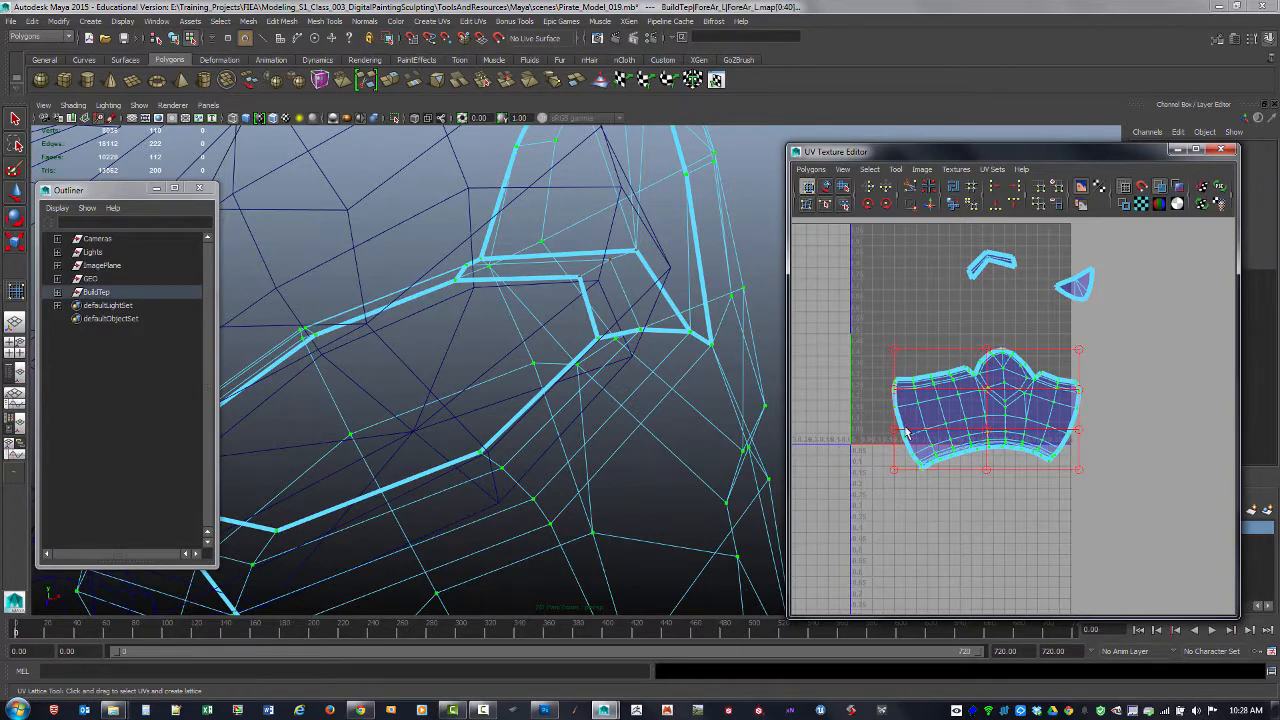
{"action": "left_click_drag", "start_coordinate": [893, 470], "coordinate": [909, 336]}
{"action": "left_click_drag", "start_coordinate": [1080, 350], "coordinate": [1079, 343]}
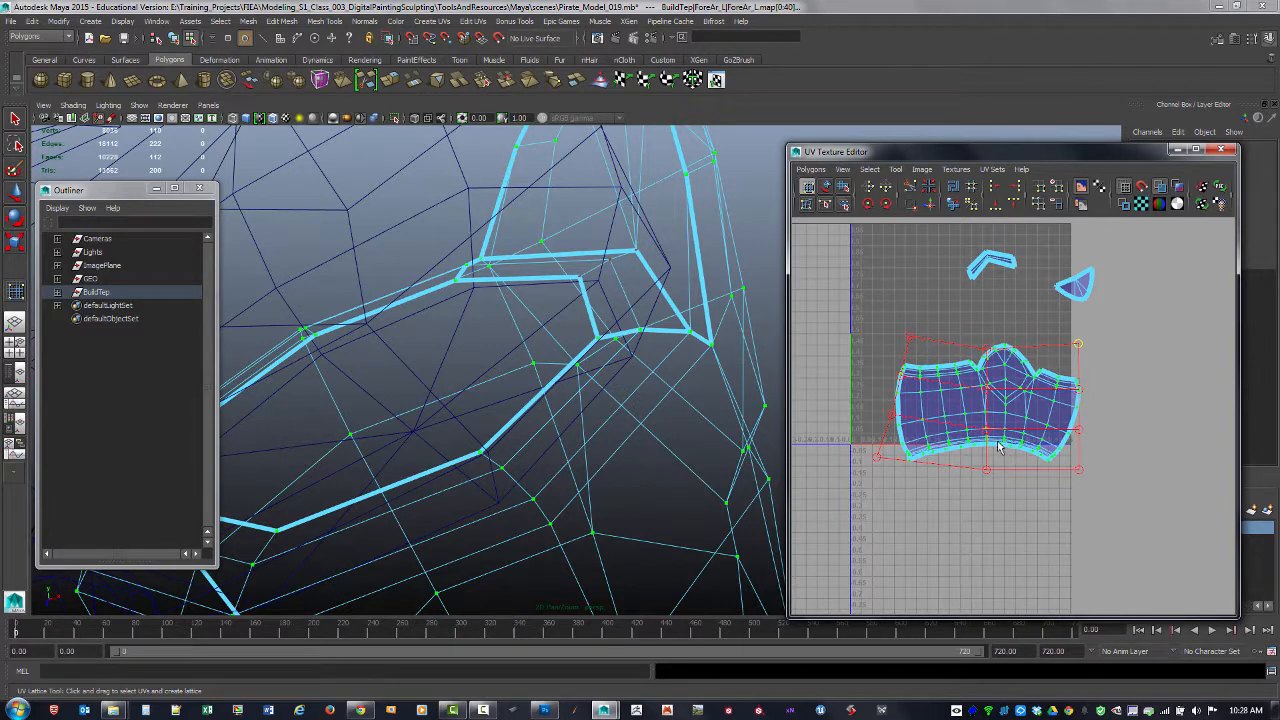
{"action": "left_click_drag", "start_coordinate": [986, 432], "coordinate": [986, 482]}
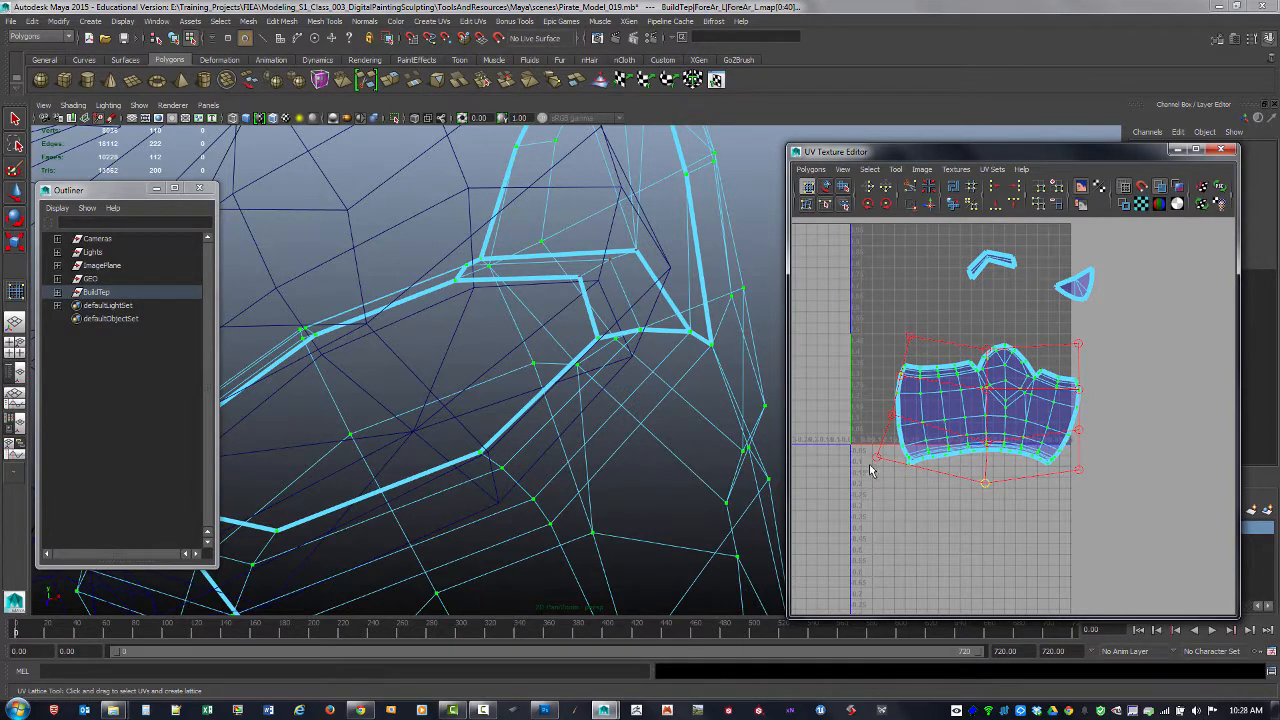
{"action": "left_click_drag", "start_coordinate": [866, 441], "coordinate": [870, 437]}
{"action": "left_click_drag", "start_coordinate": [1083, 471], "coordinate": [1094, 461]}
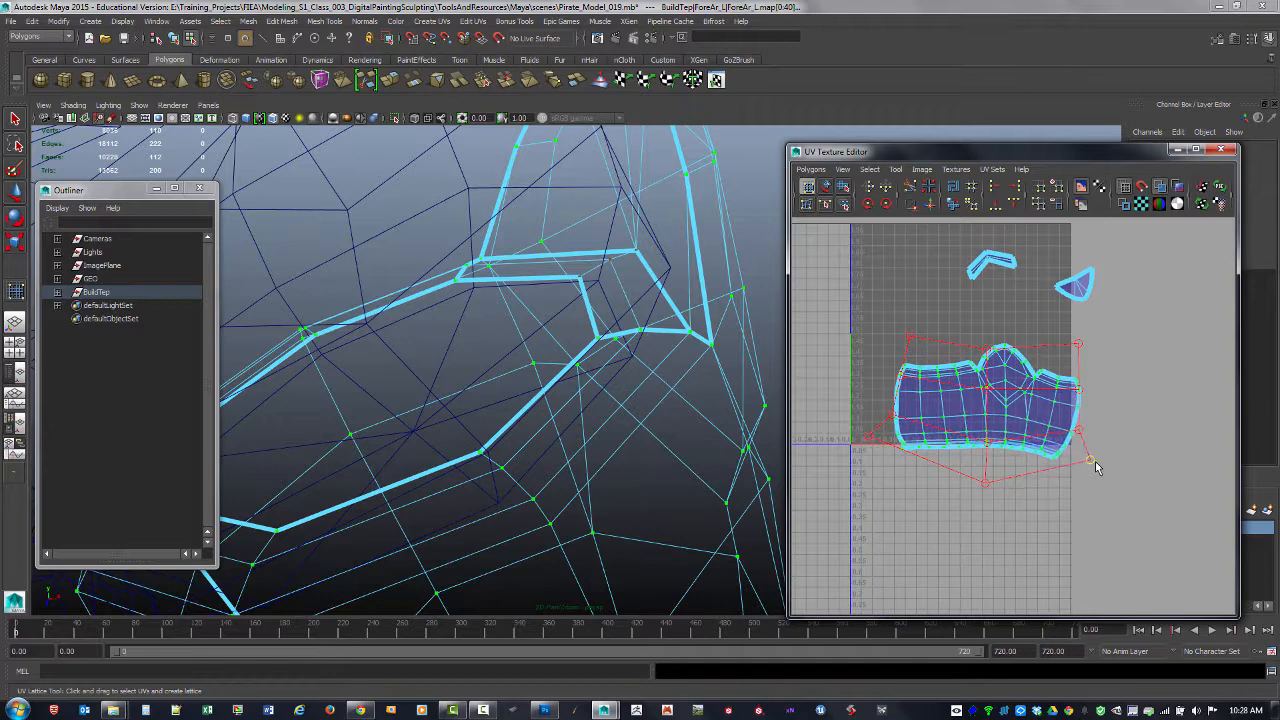
- Apply fresh lattices to the whole main shell and its middle section to level the lower right corner and lower middle
{"action": "left_click_drag", "start_coordinate": [871, 330], "coordinate": [1093, 446]}
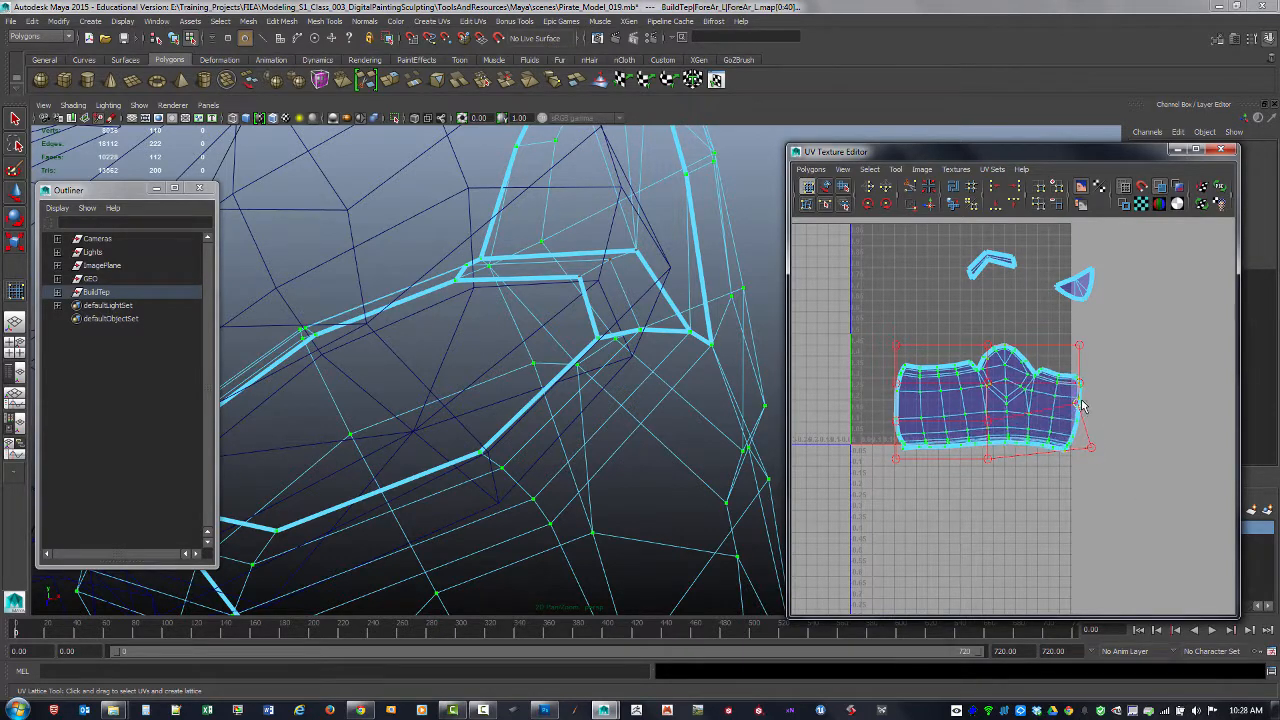
{"action": "left_click_drag", "start_coordinate": [988, 459], "coordinate": [1013, 420]}
{"action": "left_click", "coordinate": [1041, 508]}
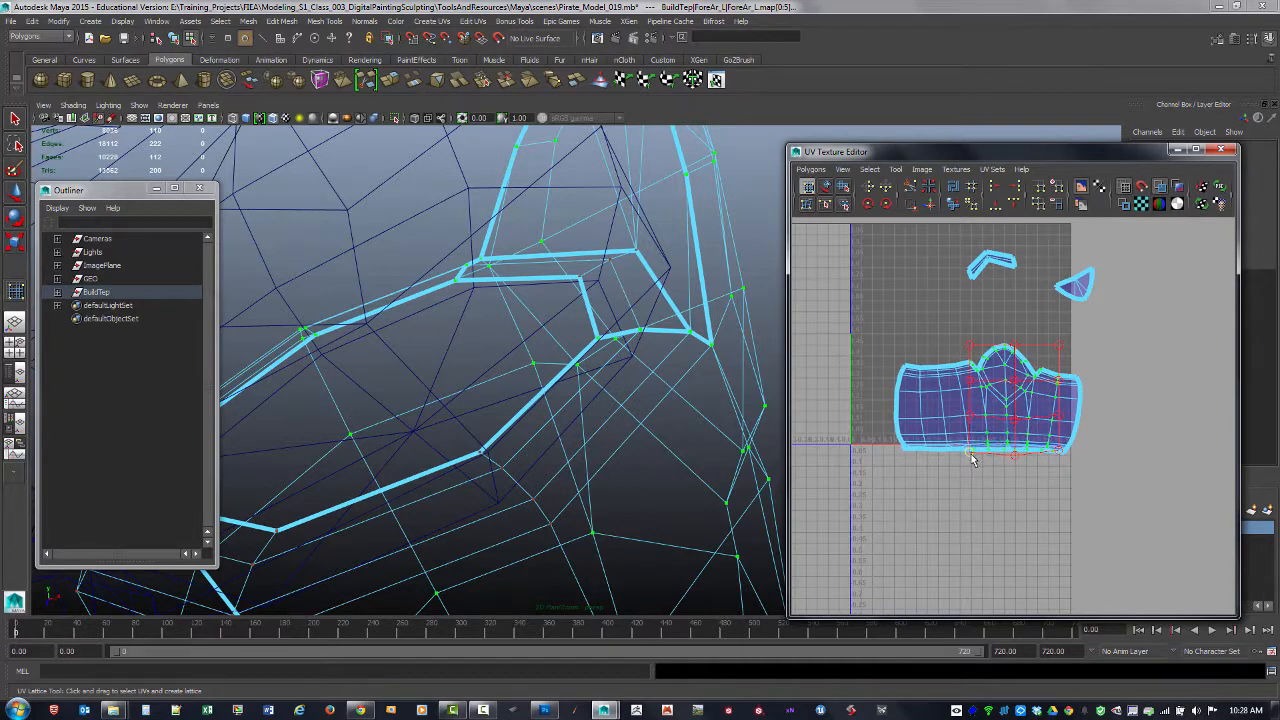
- Use UV lattices on the right part of the main shell to straighten its right border and square its lower corner
{"action": "left_click", "coordinate": [1106, 406]}
{"action": "left_click_drag", "start_coordinate": [1095, 455], "coordinate": [1020, 358]}
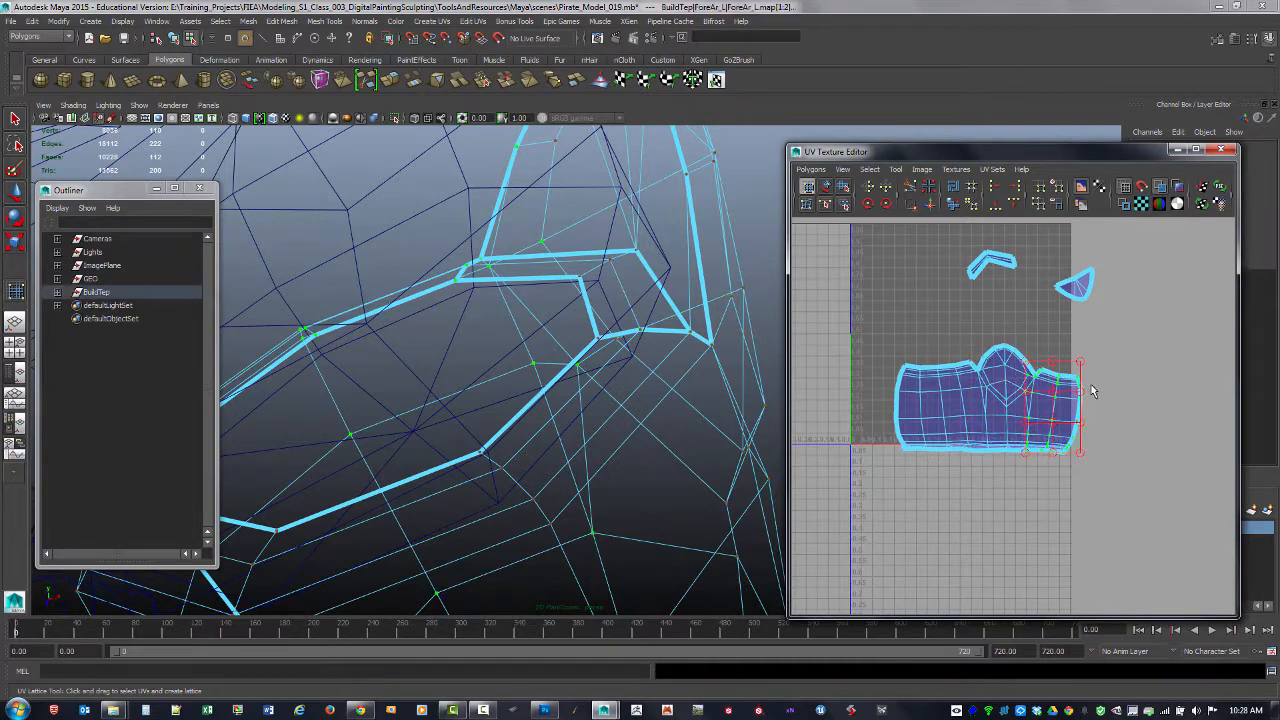
{"action": "left_click_drag", "start_coordinate": [1080, 391], "coordinate": [1075, 380]}
{"action": "left_click", "coordinate": [984, 329]}
{"action": "left_click_drag", "start_coordinate": [1102, 480], "coordinate": [1103, 481]}
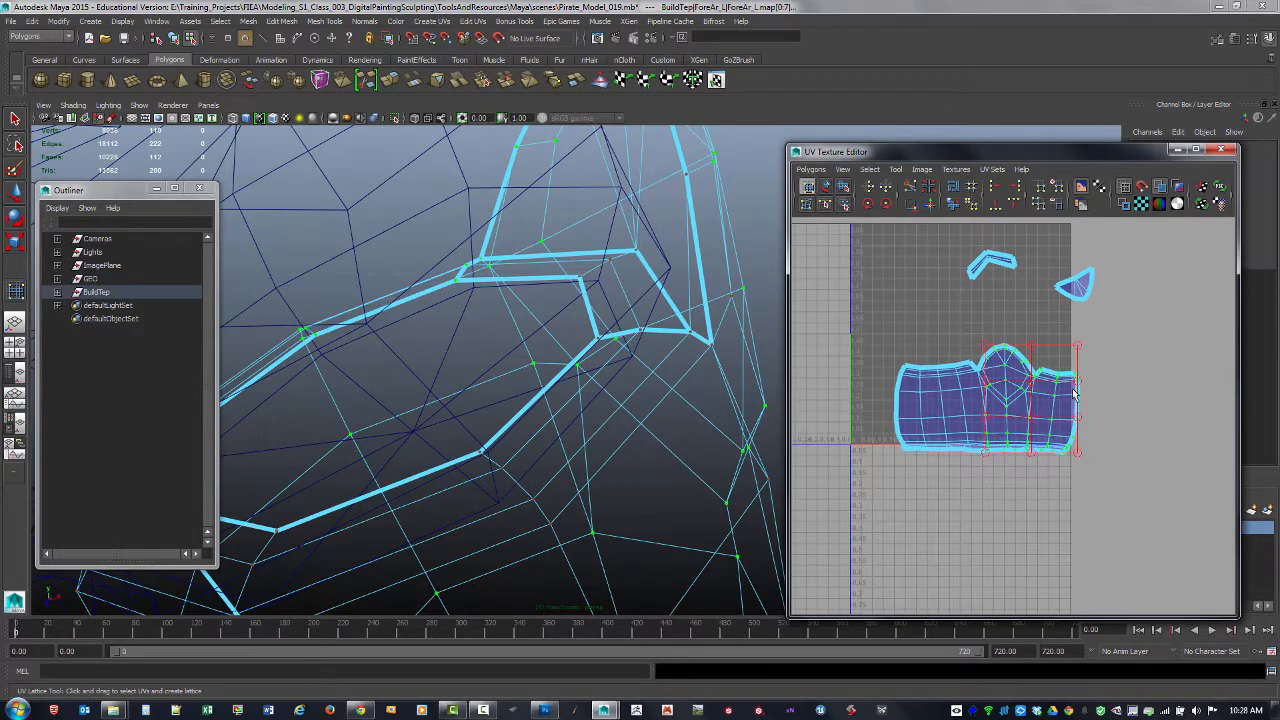
{"action": "left_click_drag", "start_coordinate": [1033, 383], "coordinate": [1074, 372]}
{"action": "left_click_drag", "start_coordinate": [1077, 417], "coordinate": [1068, 413]}
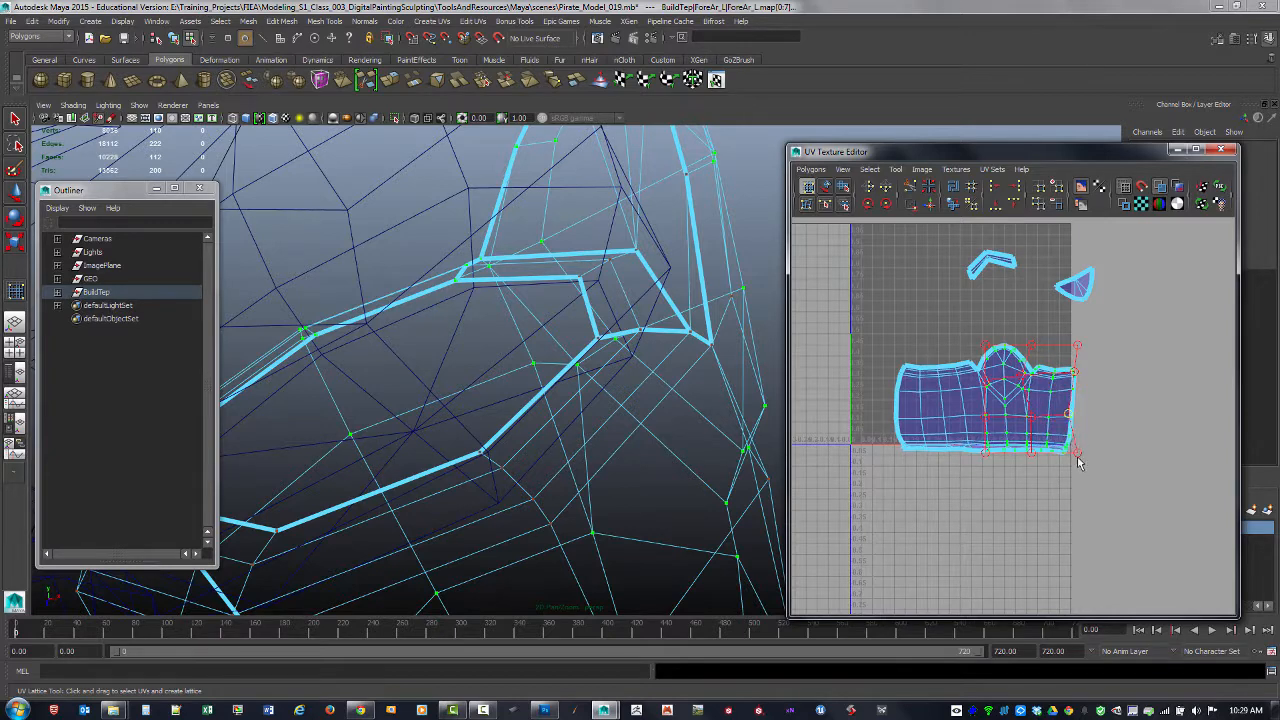
{"action": "left_click_drag", "start_coordinate": [1077, 456], "coordinate": [1083, 454]}
{"action": "left_click", "coordinate": [982, 479]}
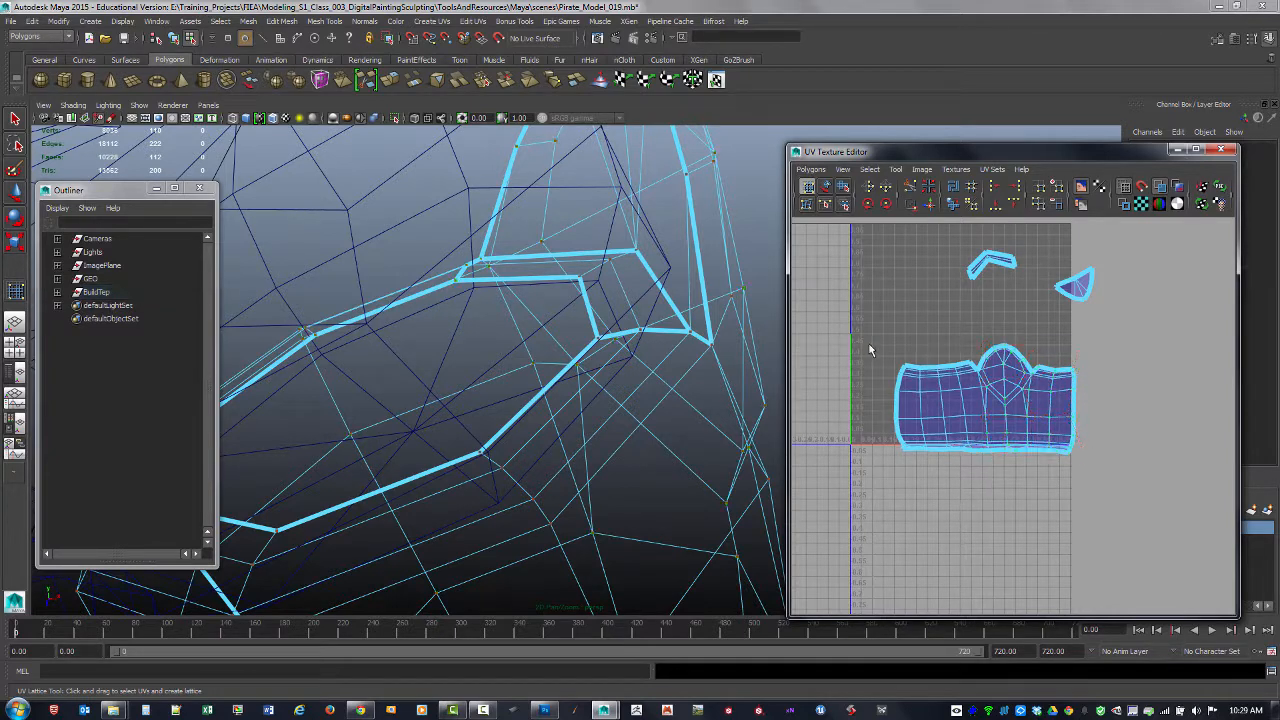
- Apply a UV lattice to the left end of the main shell and push its corners outward to straighten the border
{"action": "left_click_drag", "start_coordinate": [955, 472], "coordinate": [955, 473]}
{"action": "left_click_drag", "start_coordinate": [897, 365], "coordinate": [899, 393]}
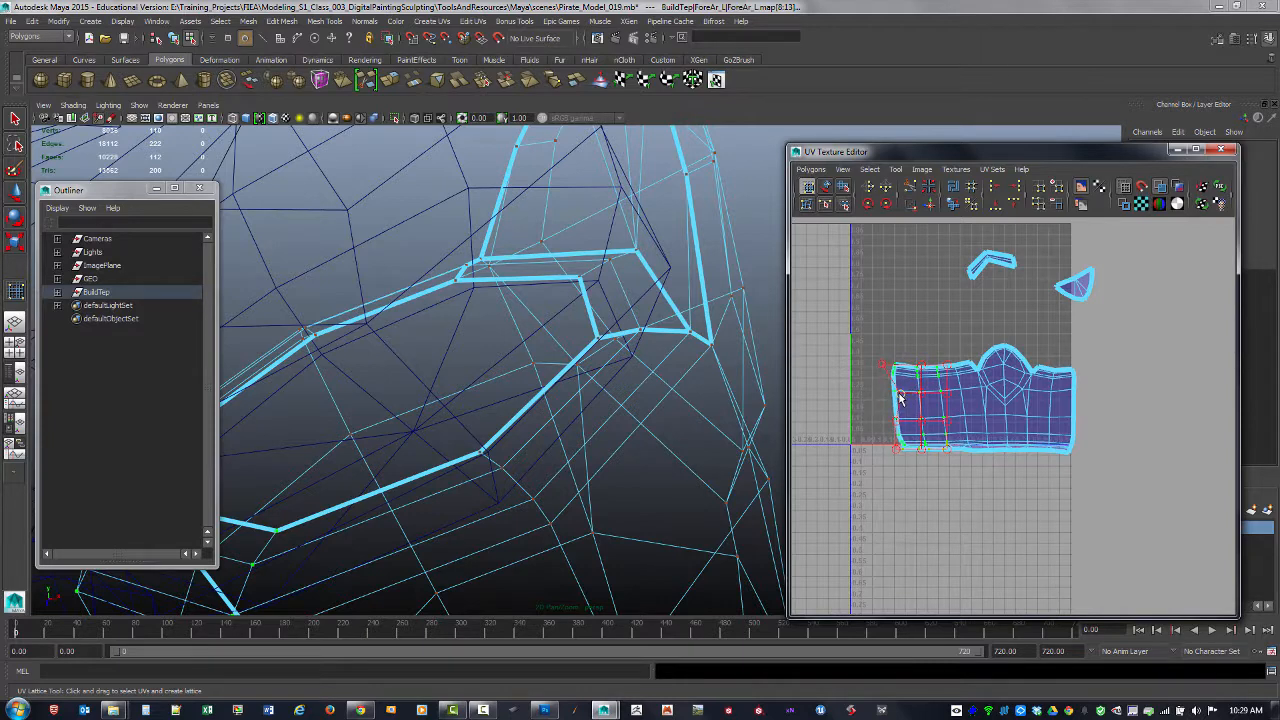
{"action": "left_click_drag", "start_coordinate": [896, 452], "coordinate": [891, 453]}
{"action": "left_click", "coordinate": [853, 343]}
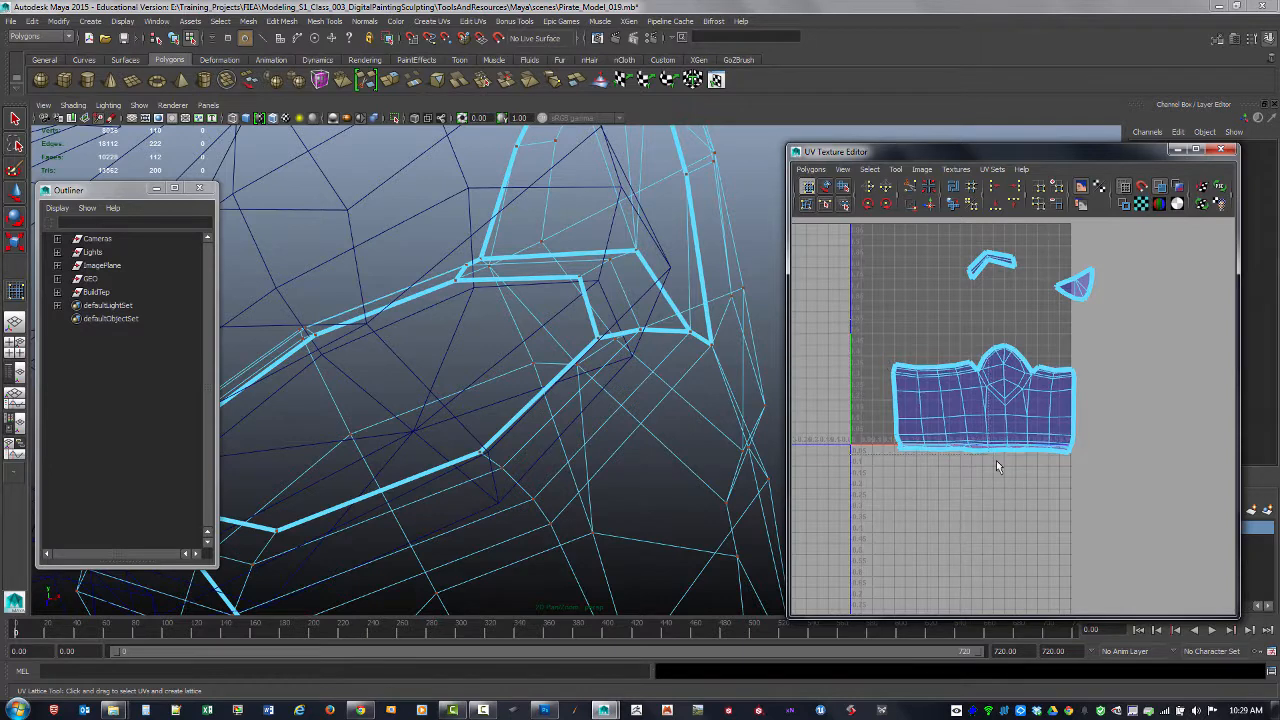
- Level the main shell's upper edge on both sides of the central bump with UV lattices
{"action": "left_click_drag", "start_coordinate": [1078, 482], "coordinate": [886, 340]}
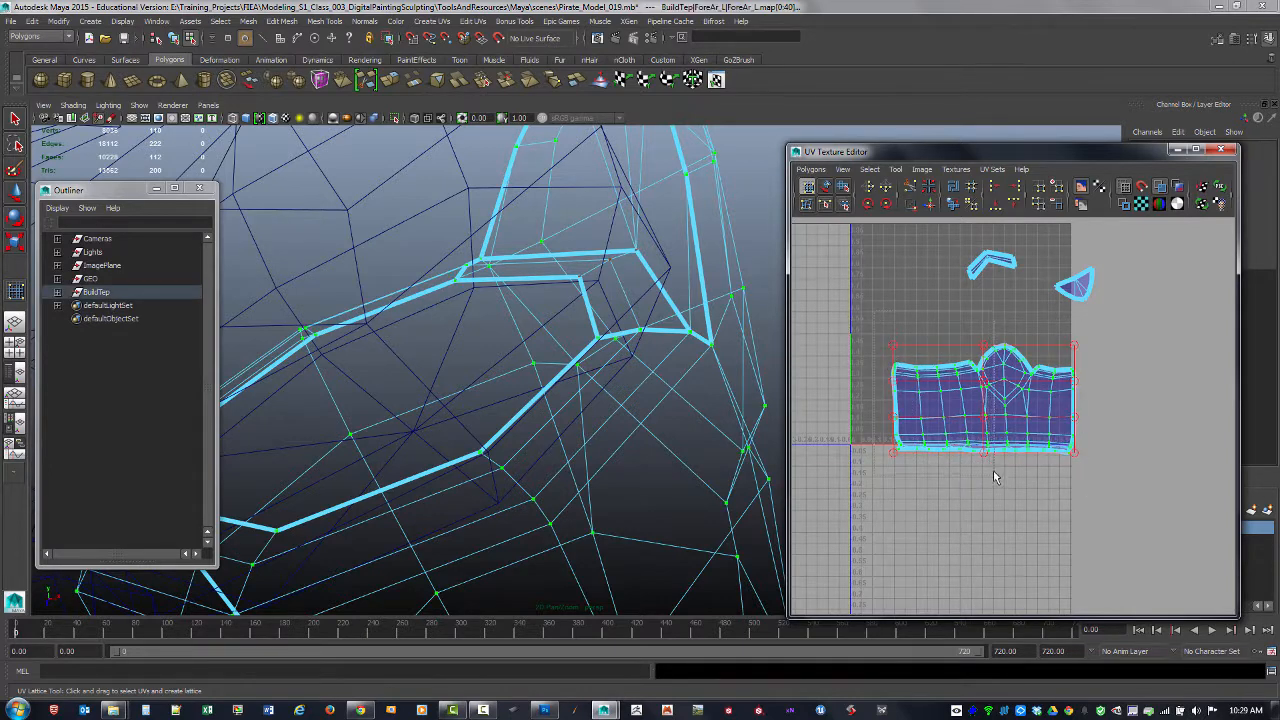
{"action": "left_click_drag", "start_coordinate": [993, 471], "coordinate": [993, 471]}
{"action": "mouse_move", "coordinate": [943, 348]}
{"action": "left_mouse_down"}
{"action": "mouse_move", "coordinate": [937, 371]}
{"action": "mouse_move", "coordinate": [980, 397]}
{"action": "mouse_move", "coordinate": [936, 351]}
{"action": "mouse_move", "coordinate": [932, 365]}
{"action": "mouse_move", "coordinate": [980, 365]}
{"action": "left_mouse_up"}
{"action": "left_click", "coordinate": [903, 330]}
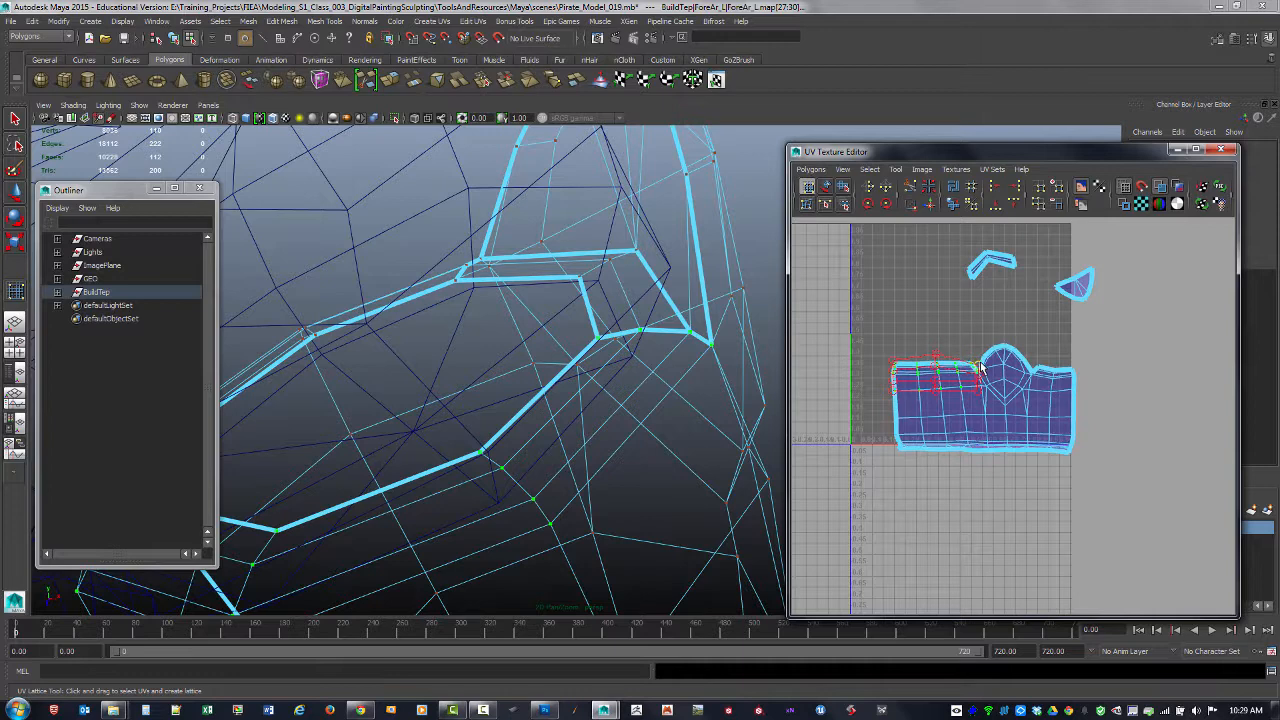
{"action": "left_click", "coordinate": [1008, 334]}
{"action": "left_click_drag", "start_coordinate": [1071, 396], "coordinate": [1052, 373]}
{"action": "left_click", "coordinate": [1059, 378]}
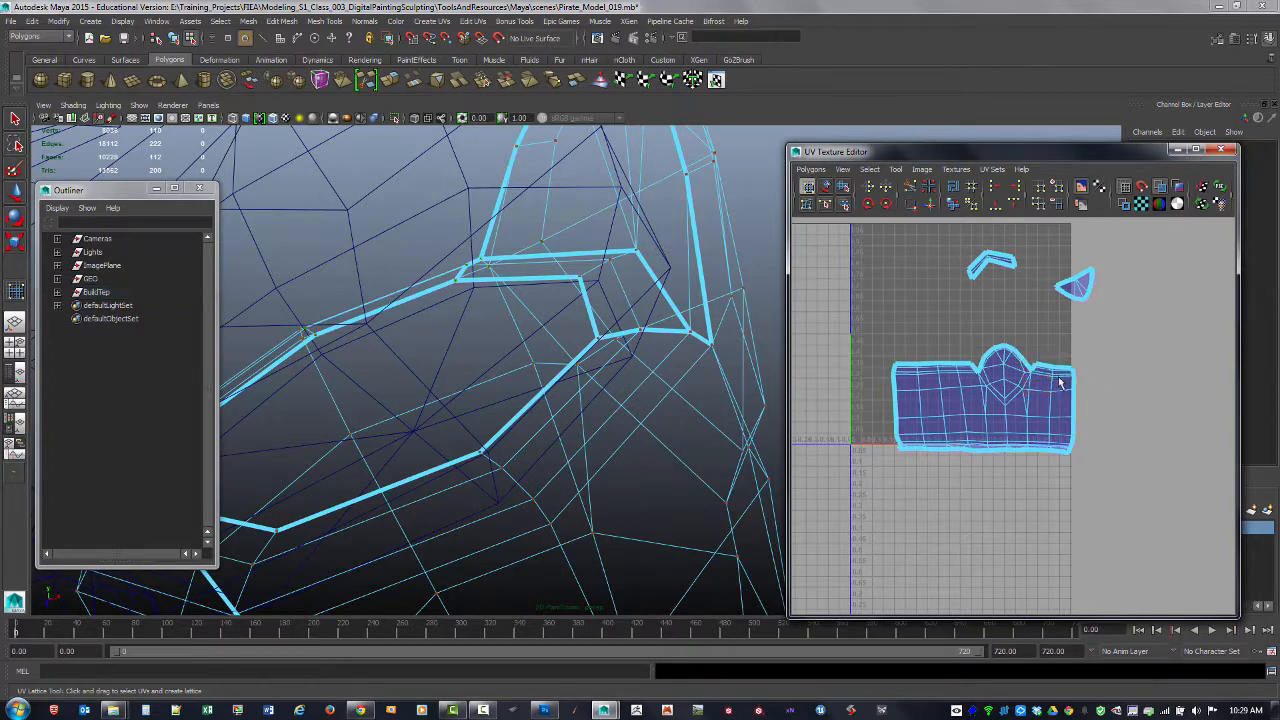
- Refine the main shell's left border with a lattice around its edge UVs and leave the lattice tool
{"action": "left_click_drag", "start_coordinate": [925, 479], "coordinate": [882, 338]}
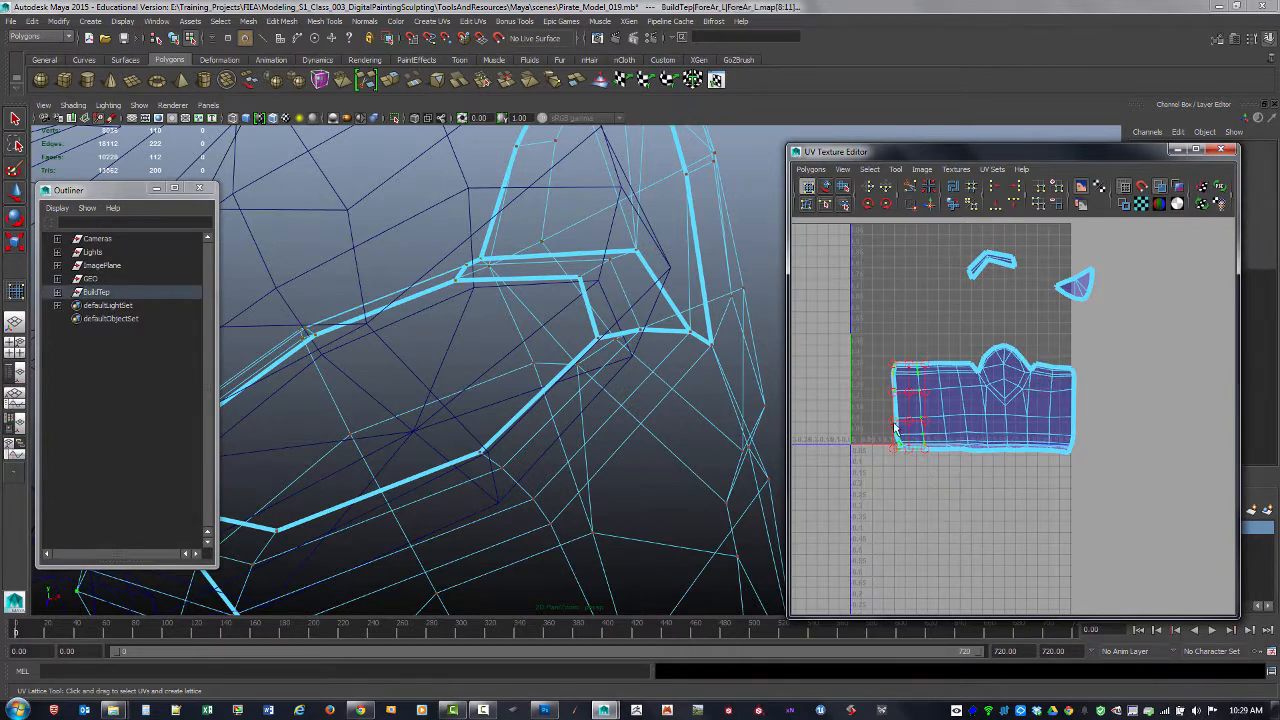
{"action": "mouse_move", "coordinate": [893, 422]}
{"action": "left_mouse_down"}
{"action": "mouse_move", "coordinate": [887, 449]}
{"action": "mouse_move", "coordinate": [897, 418]}
{"action": "left_mouse_up"}
{"action": "left_click_drag", "start_coordinate": [878, 332], "coordinate": [1103, 493]}
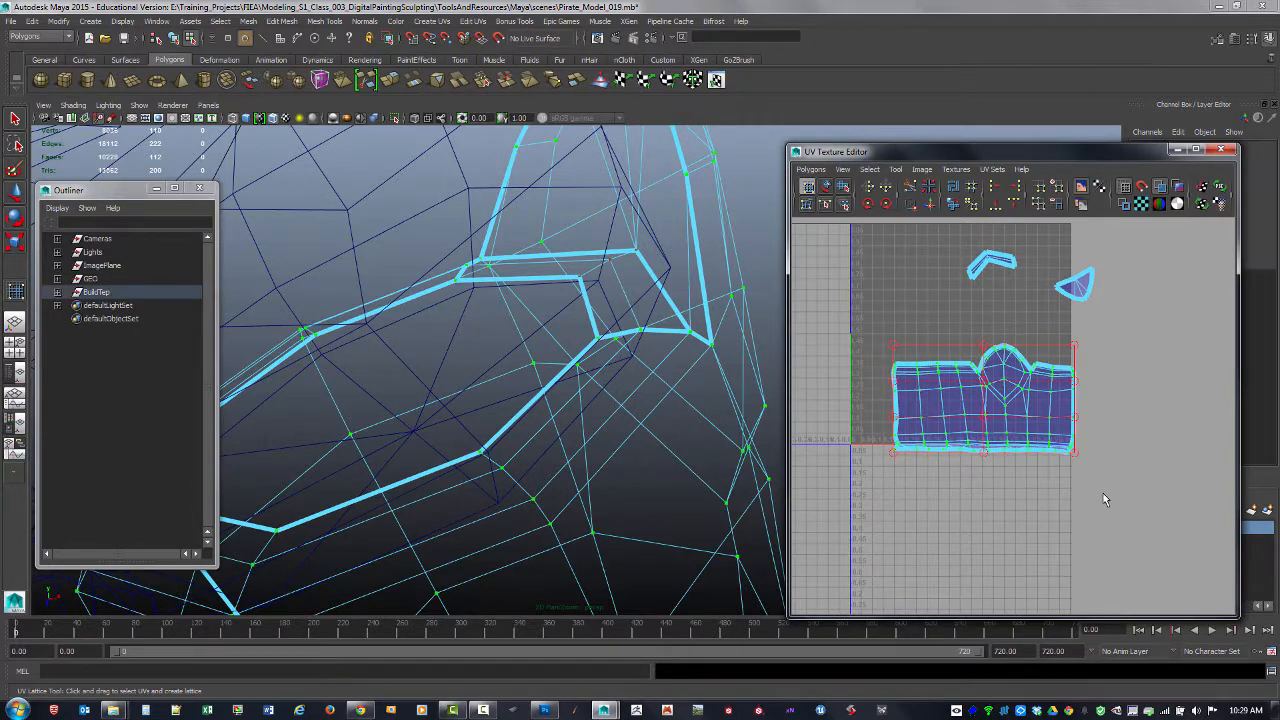
{"action": "key", "text": "q"}
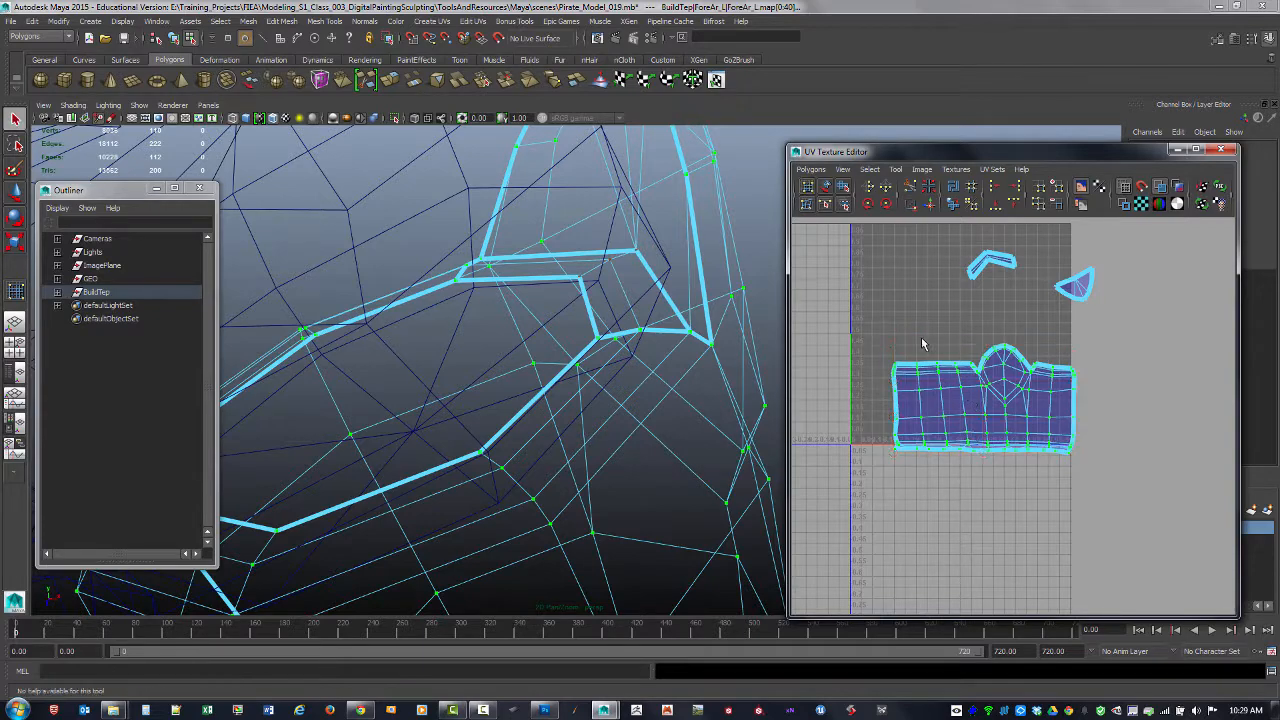
- Show the forearm guard textured and turn on the checkered background behind the UVs to examine the texture distortion
{"action": "left_click", "coordinate": [985, 472]}
{"action": "right_click_drag", "start_coordinate": [689, 399], "coordinate": [563, 374], "text": "alt"}
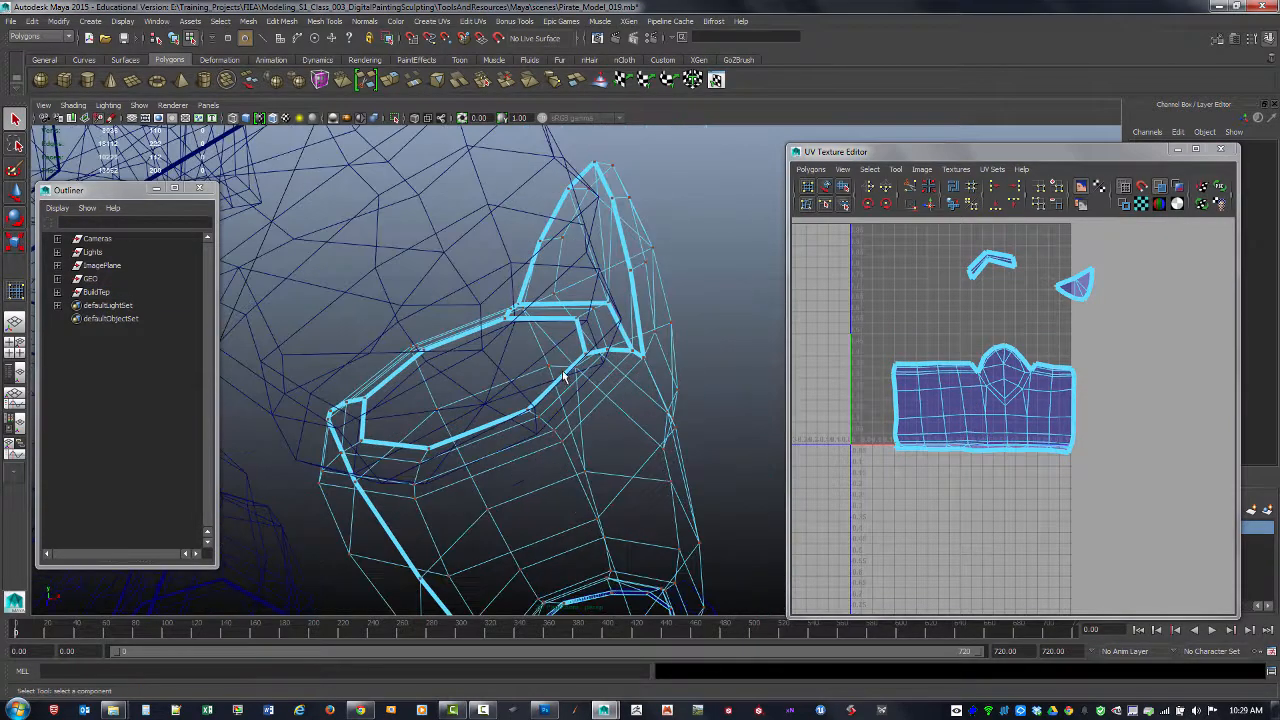
{"action": "key", "text": "5"}
{"action": "mouse_move", "coordinate": [563, 374]}
{"action": "left_mouse_down", "text": "alt"}
{"action": "mouse_move", "coordinate": [596, 443]}
{"action": "mouse_move", "coordinate": [621, 427]}
{"action": "mouse_move", "coordinate": [608, 411]}
{"action": "left_mouse_up", "text": "alt"}
{"action": "key", "text": "6"}
{"action": "left_click", "coordinate": [1141, 204]}
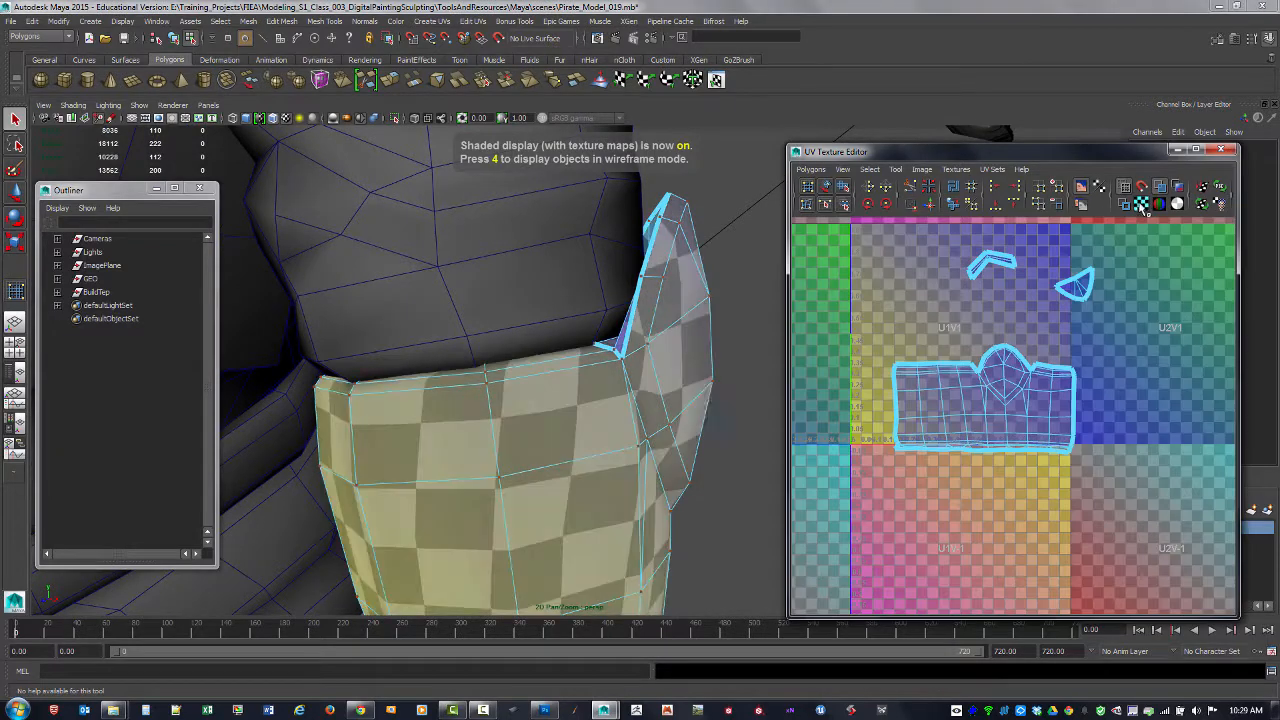
{"action": "right_click_drag", "start_coordinate": [660, 426], "coordinate": [534, 397], "text": "alt"}
{"action": "middle_click_drag", "start_coordinate": [606, 478], "coordinate": [568, 391], "text": "alt"}
{"action": "left_click_drag", "start_coordinate": [568, 391], "coordinate": [604, 388], "text": "alt"}
- Select the UVs along the main shell's left border and align them to the minimum U value
{"action": "scroll", "coordinate": [901, 428], "scroll_direction": "up", "scroll_amount": 4}
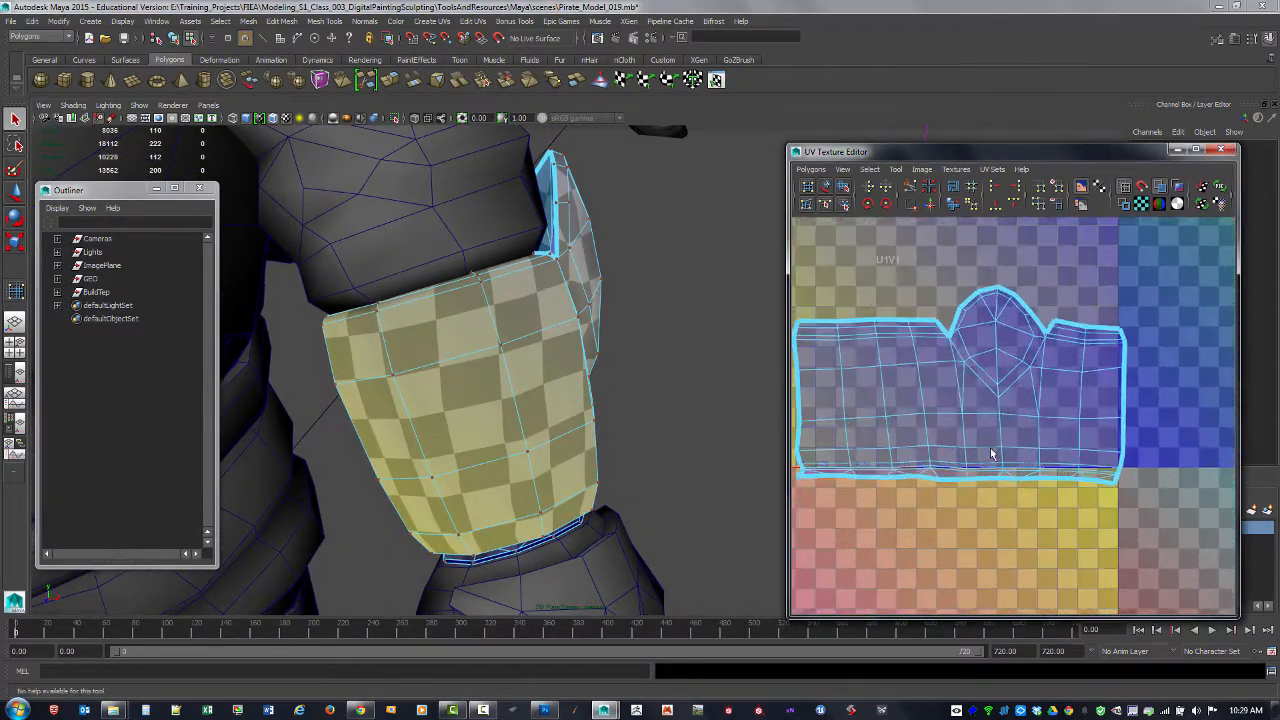
{"action": "middle_click_drag", "start_coordinate": [904, 446], "coordinate": [932, 448], "text": "alt"}
{"action": "right_click", "coordinate": [932, 448]}
{"action": "right_click_drag", "start_coordinate": [932, 446], "coordinate": [972, 447]}
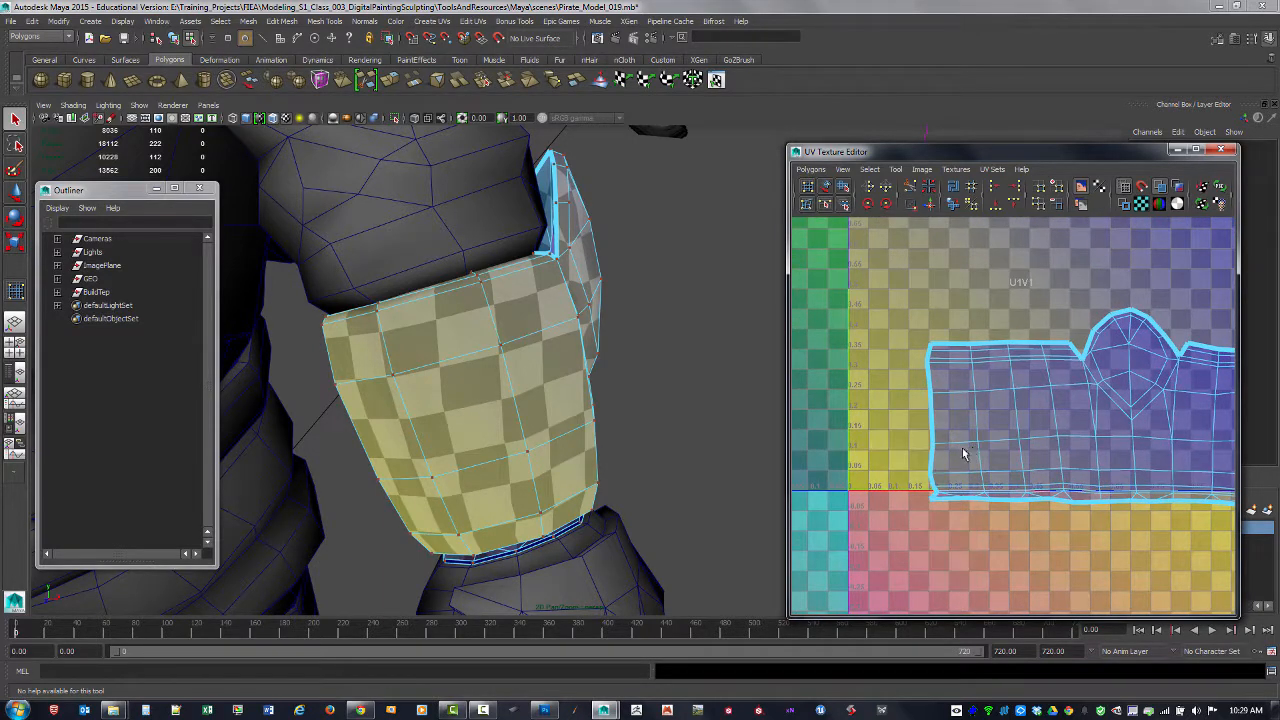
{"action": "scroll", "coordinate": [894, 455], "scroll_direction": "up", "scroll_amount": 2}
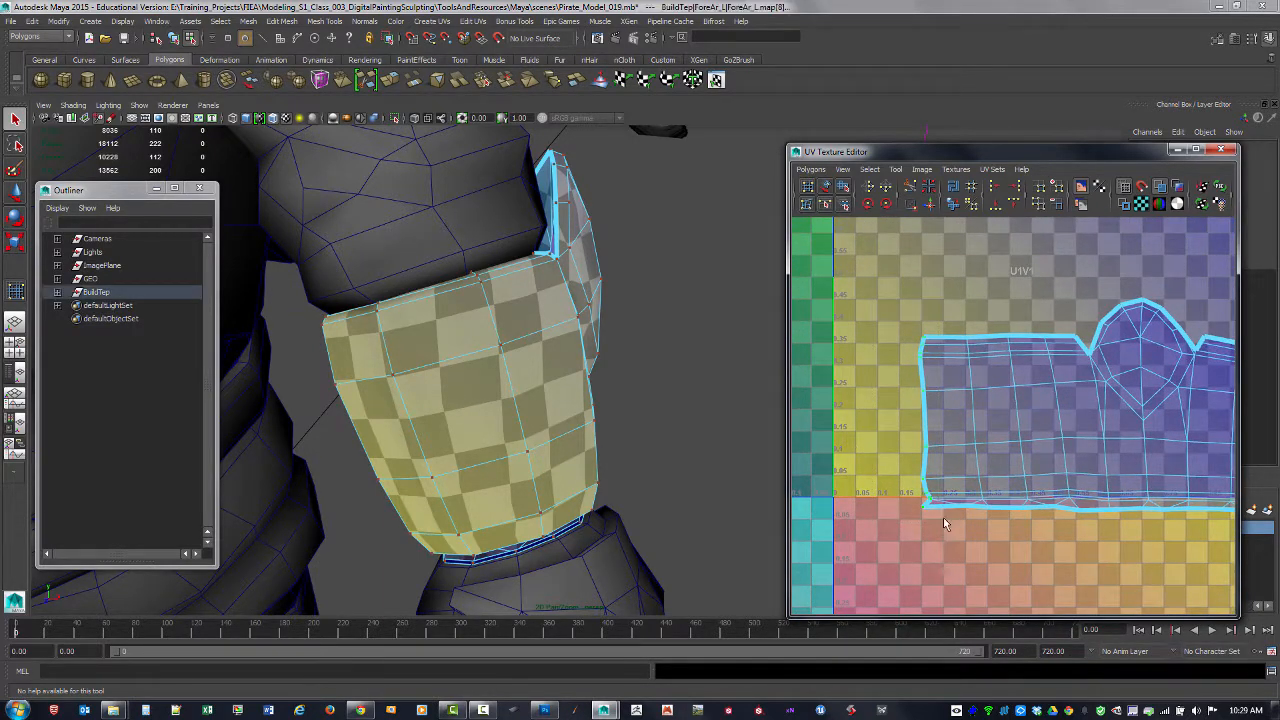
{"action": "left_click", "coordinate": [877, 304]}
{"action": "key", "text": "ctrl+z"}
{"action": "key", "text": "r"}
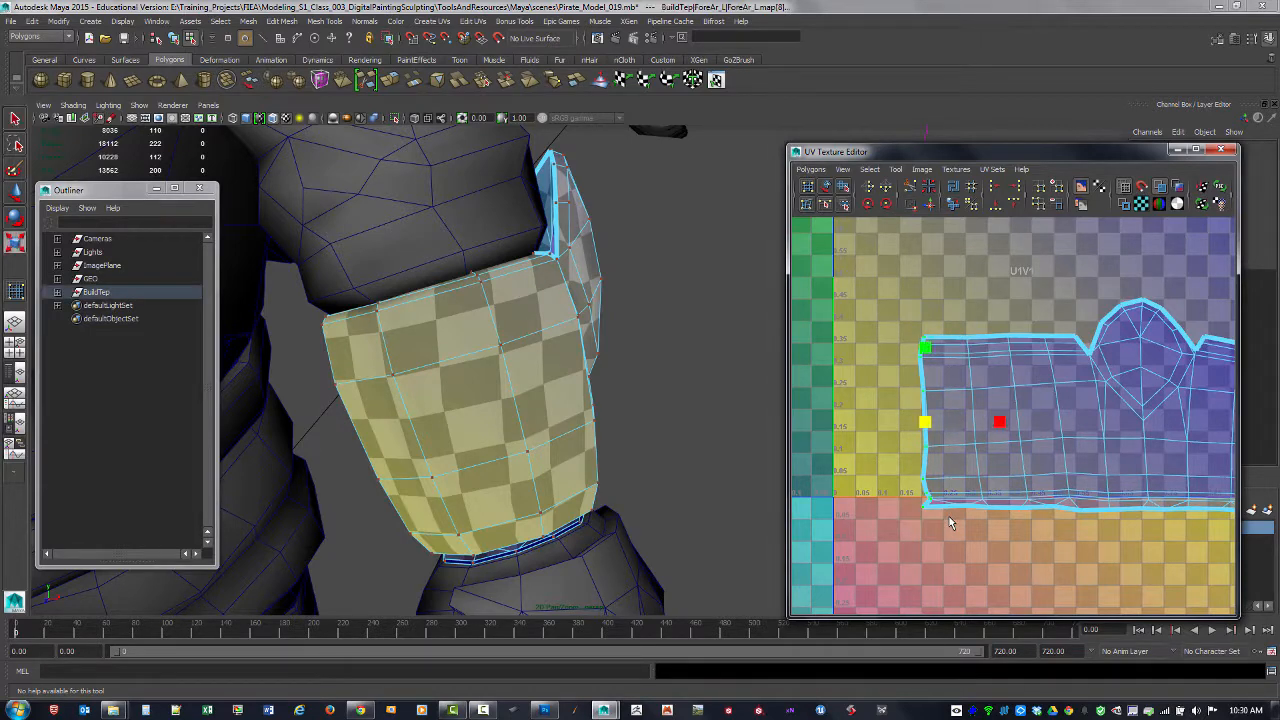
{"action": "left_click_drag", "start_coordinate": [1002, 427], "coordinate": [950, 428]}
{"action": "left_click", "coordinate": [996, 190]}
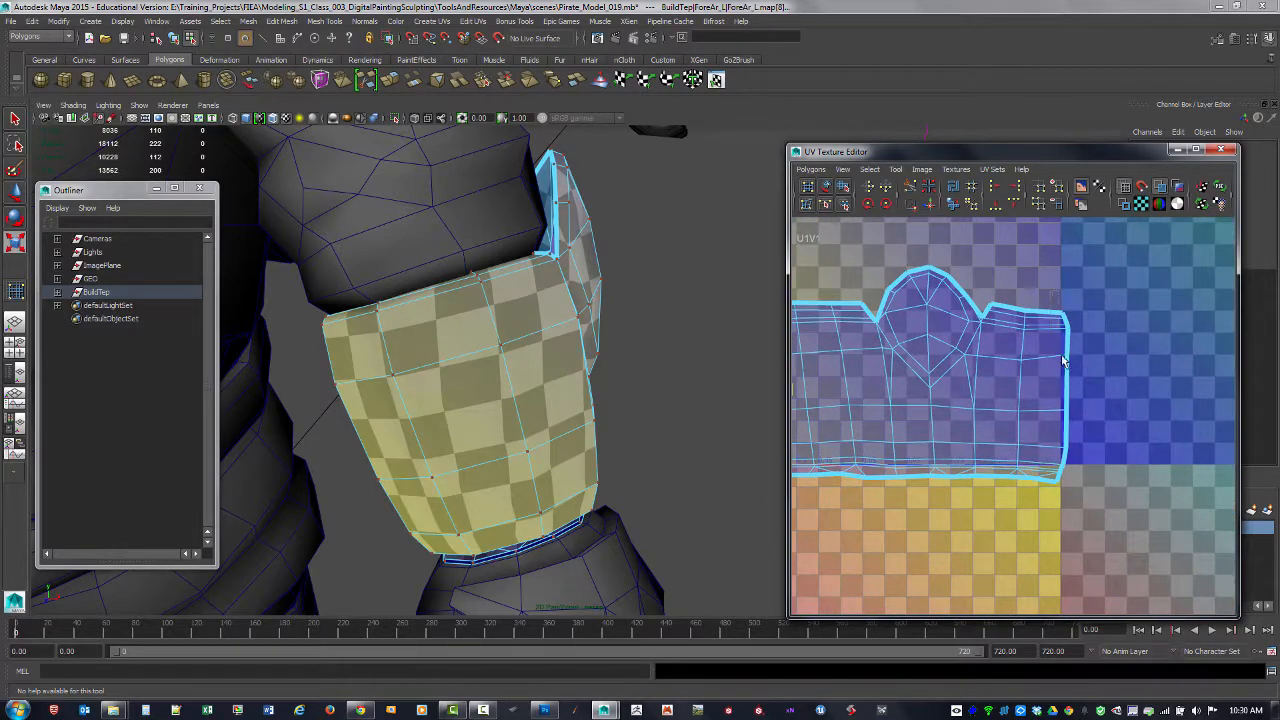
- Align the main shell's right border UVs to the maximum U value and its bottom border UVs to the minimum V value
{"action": "left_click", "coordinate": [1015, 189]}
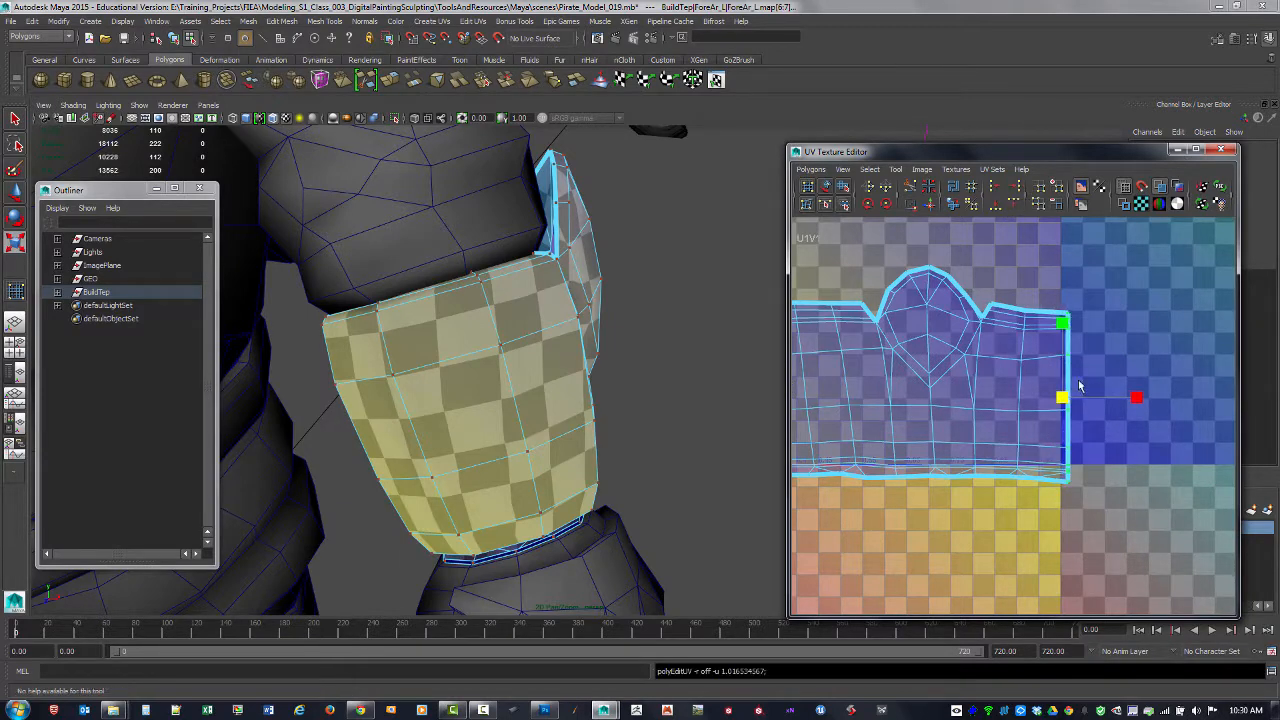
{"action": "middle_click_drag", "start_coordinate": [812, 506], "coordinate": [924, 420], "text": "alt"}
{"action": "right_click_drag", "start_coordinate": [835, 437], "coordinate": [812, 455], "text": "alt"}
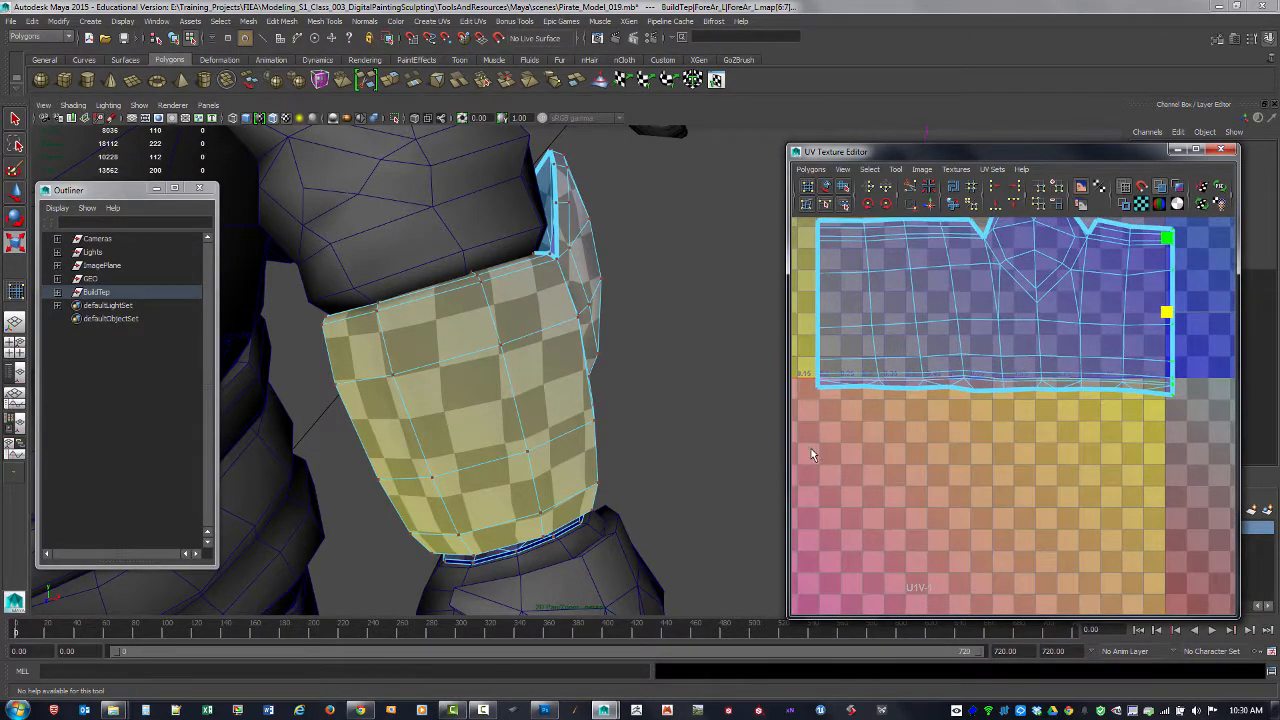
{"action": "left_click_drag", "start_coordinate": [904, 433], "coordinate": [1185, 389]}
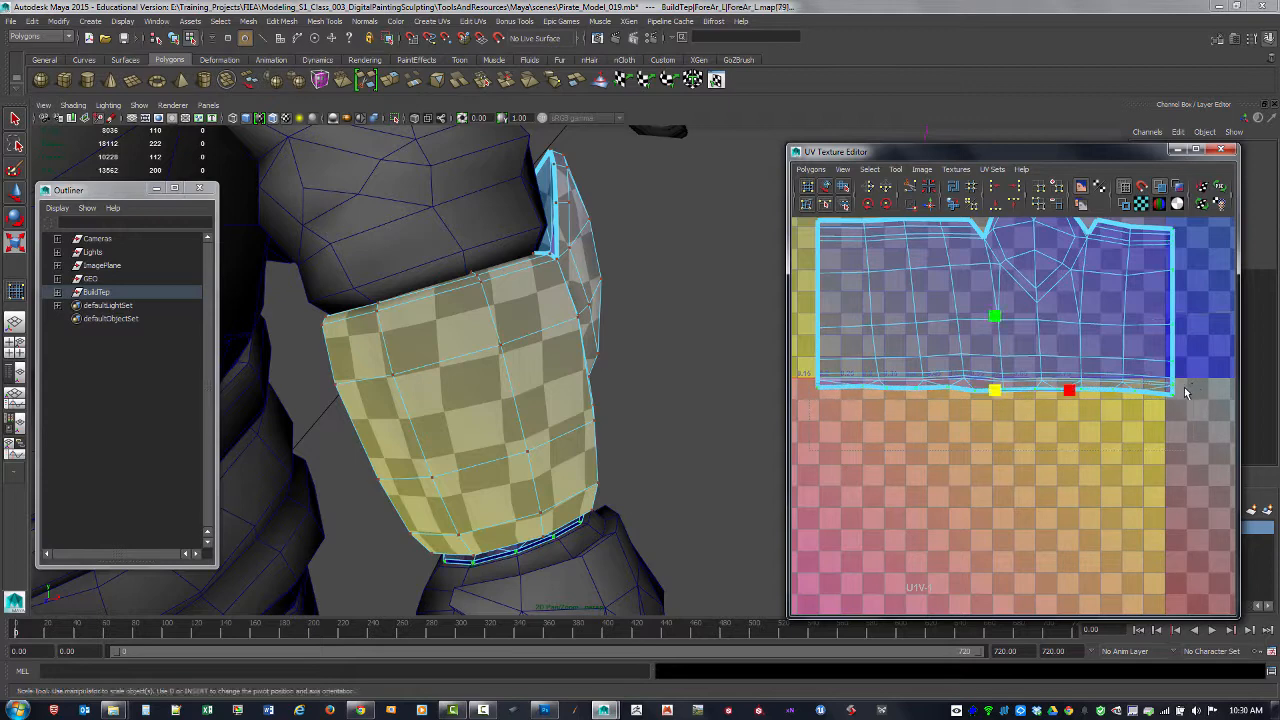
{"action": "left_click", "coordinate": [996, 205]}
{"action": "middle_click_drag", "start_coordinate": [1066, 360], "coordinate": [1071, 443], "text": "alt"}
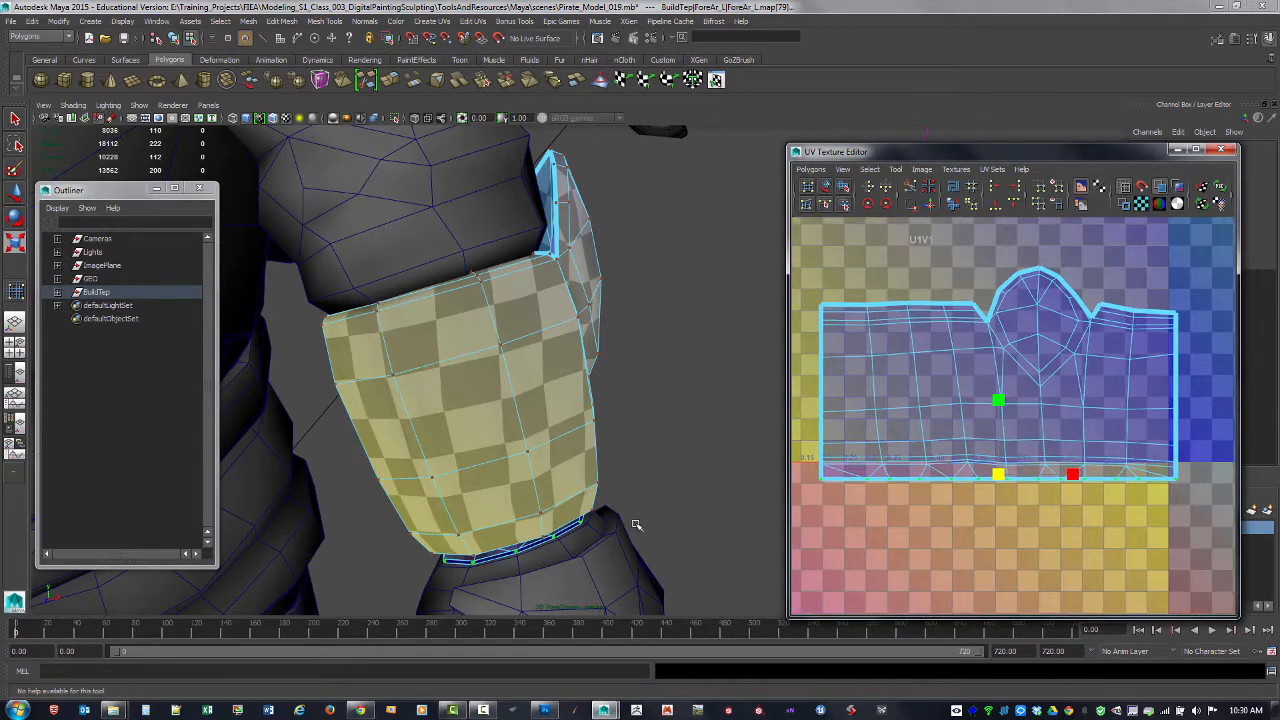
- Examine the checker pattern around the forearm guard and near its upper rim for stretching
{"action": "left_click_drag", "start_coordinate": [634, 525], "coordinate": [726, 469], "text": "alt"}
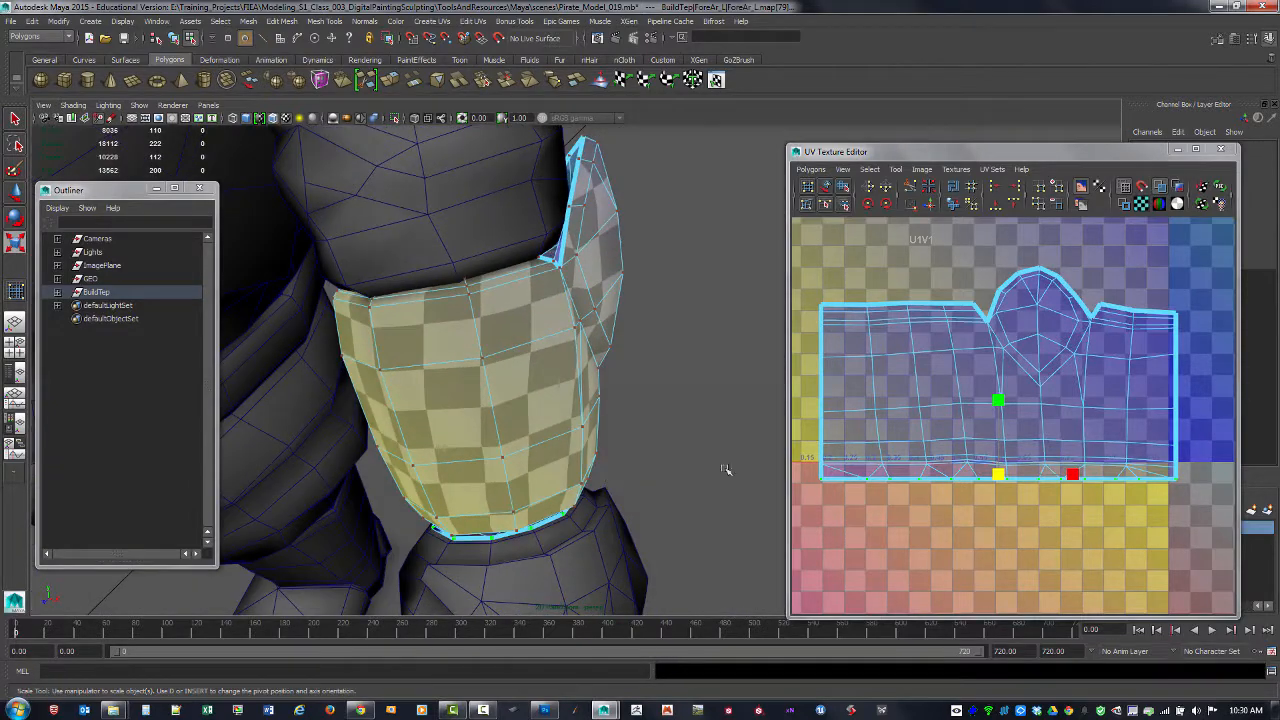
{"action": "left_click_drag", "start_coordinate": [636, 355], "coordinate": [700, 375], "text": "alt"}
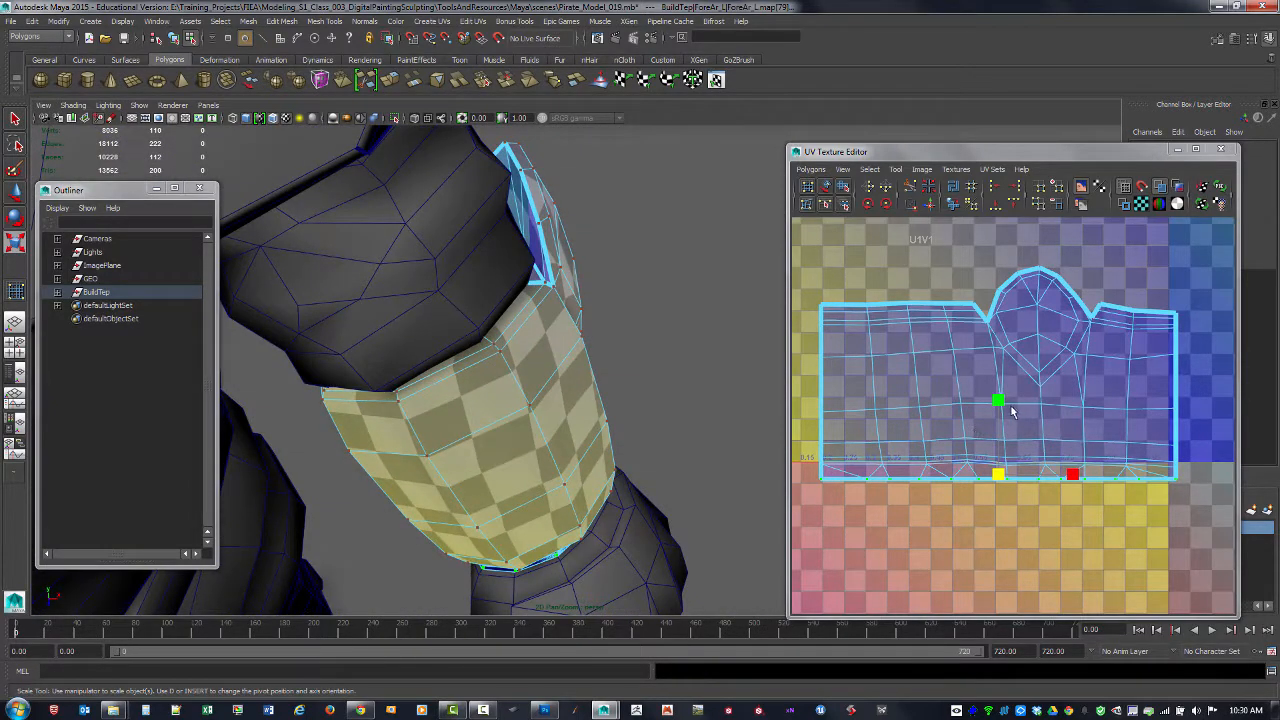
{"action": "middle_click_drag", "start_coordinate": [977, 370], "coordinate": [1004, 412], "text": "alt"}
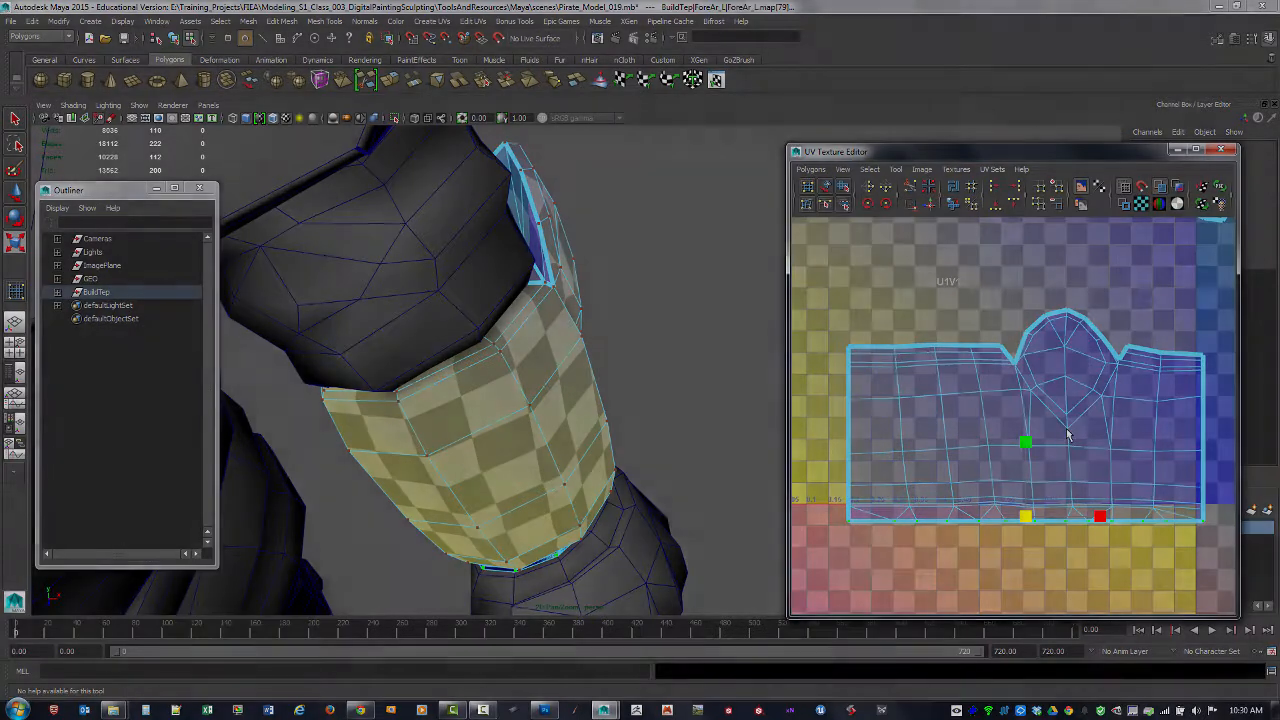
{"action": "right_click", "coordinate": [1062, 474]}
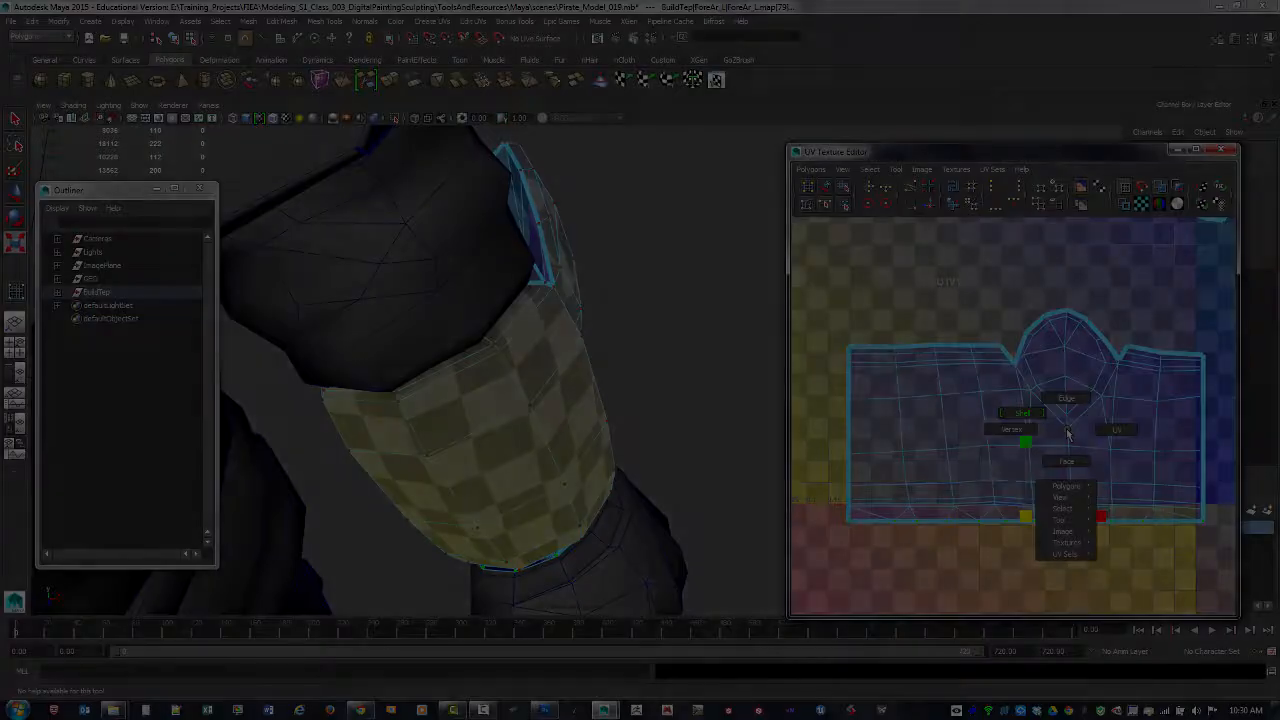
{"action": "right_click_drag", "start_coordinate": [561, 353], "coordinate": [591, 301], "text": "alt"}
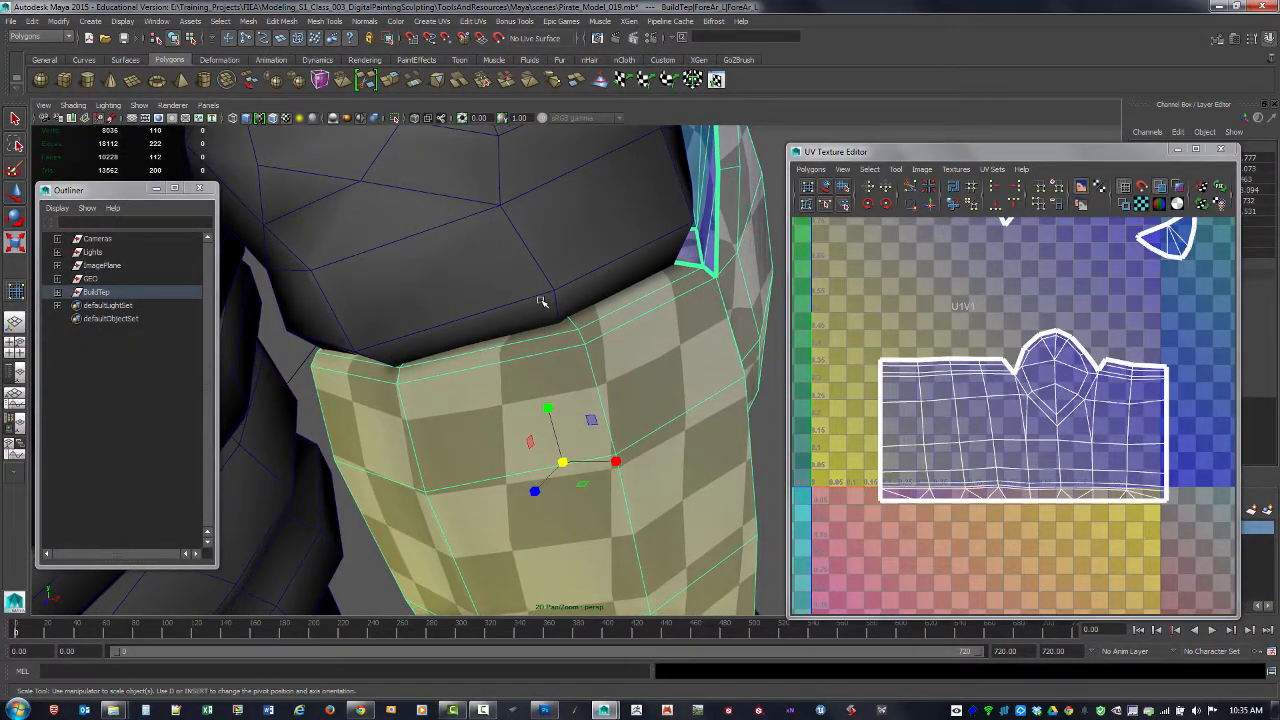
{"action": "left_click_drag", "start_coordinate": [648, 279], "coordinate": [621, 323], "text": "alt"}
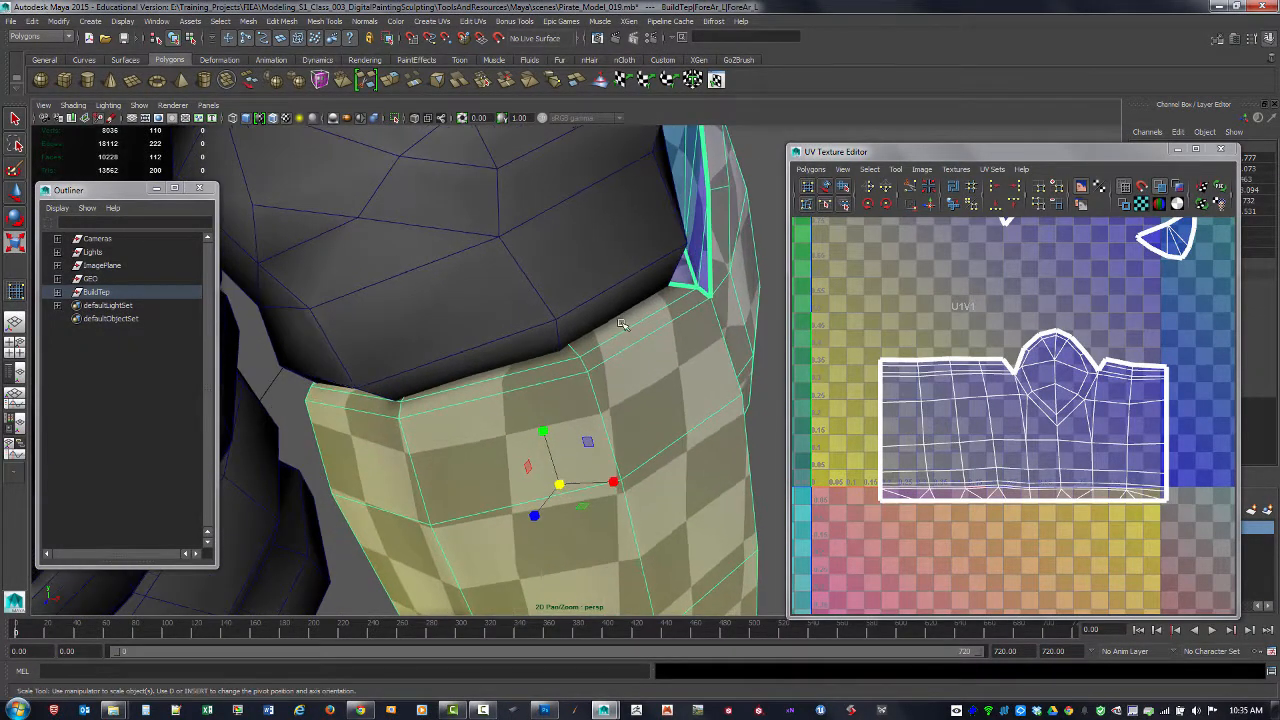
- Split the edge ring along the forearm cuff's upper rim to add another edge loop
{"action": "key", "text": "F10"}
{"action": "left_click", "coordinate": [574, 349]}
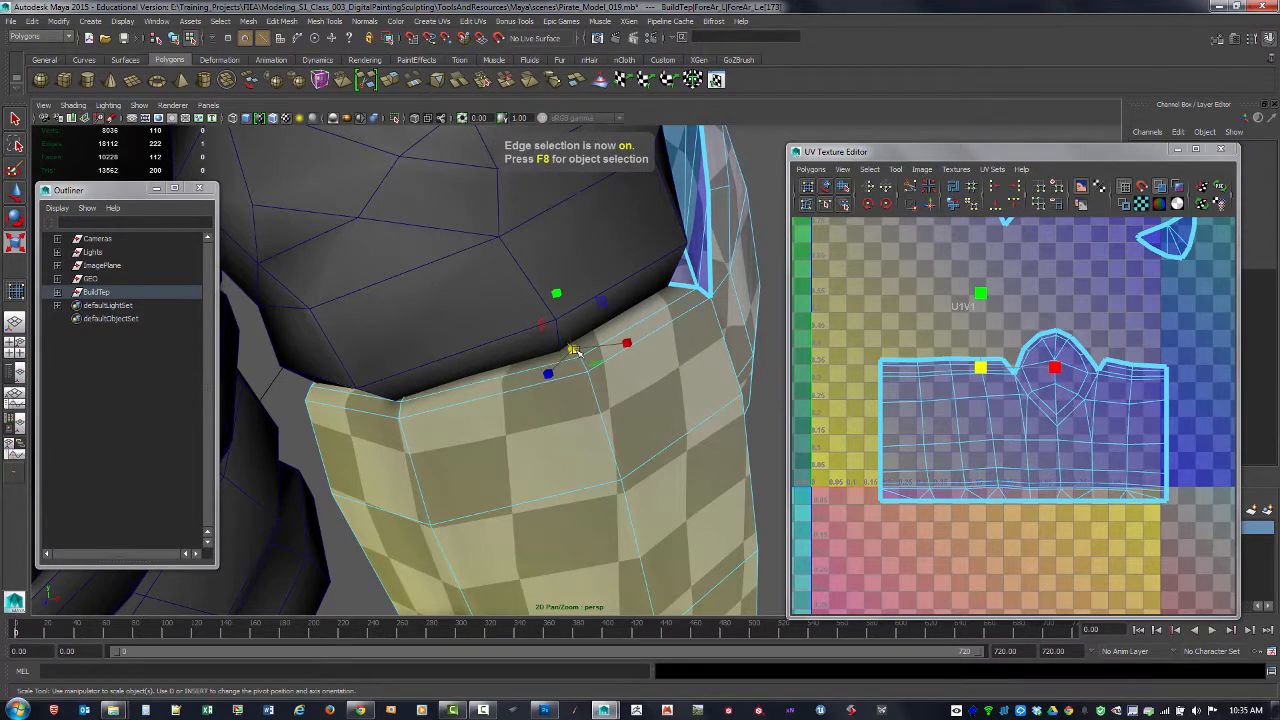
{"action": "mouse_move", "coordinate": [574, 349]}
{"action": "right_mouse_down", "text": "ctrl"}
{"action": "mouse_move", "coordinate": [638, 366]}
{"action": "mouse_move", "coordinate": [575, 336]}
{"action": "mouse_move", "coordinate": [519, 352]}
{"action": "mouse_move", "coordinate": [565, 368]}
{"action": "right_mouse_up", "text": "ctrl"}
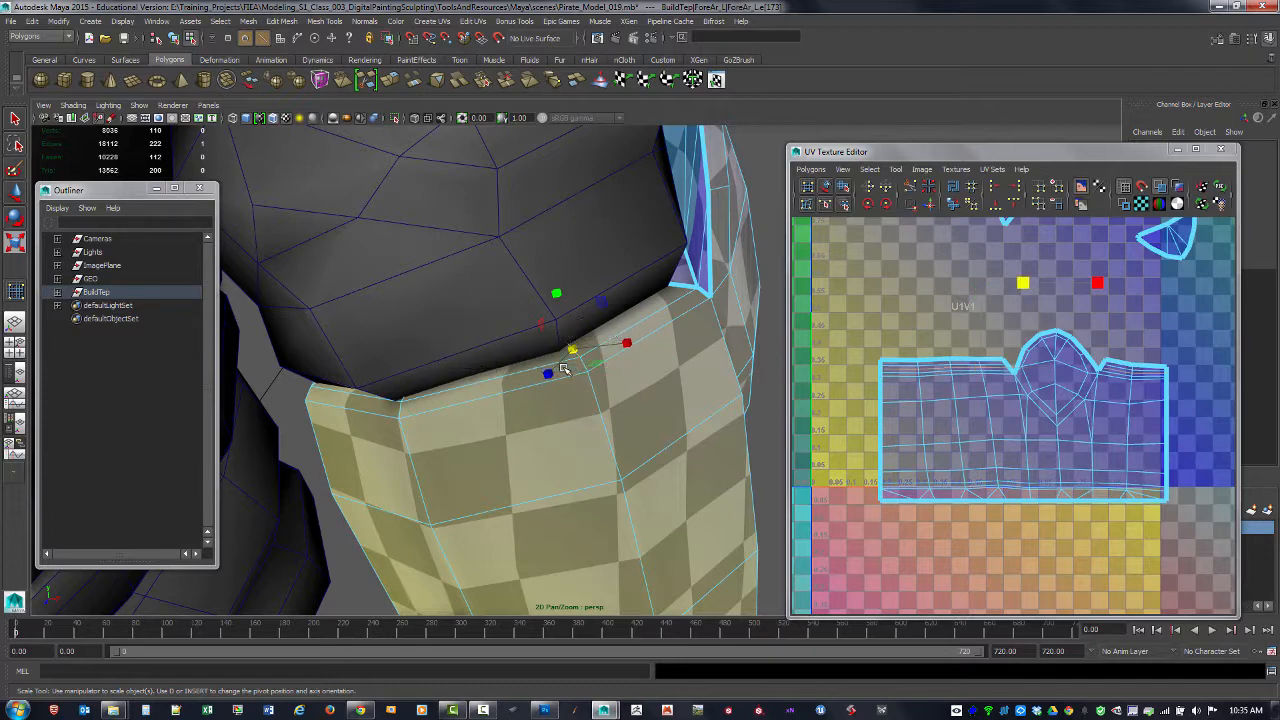
{"action": "left_click_drag", "start_coordinate": [566, 323], "coordinate": [697, 331], "text": "alt"}
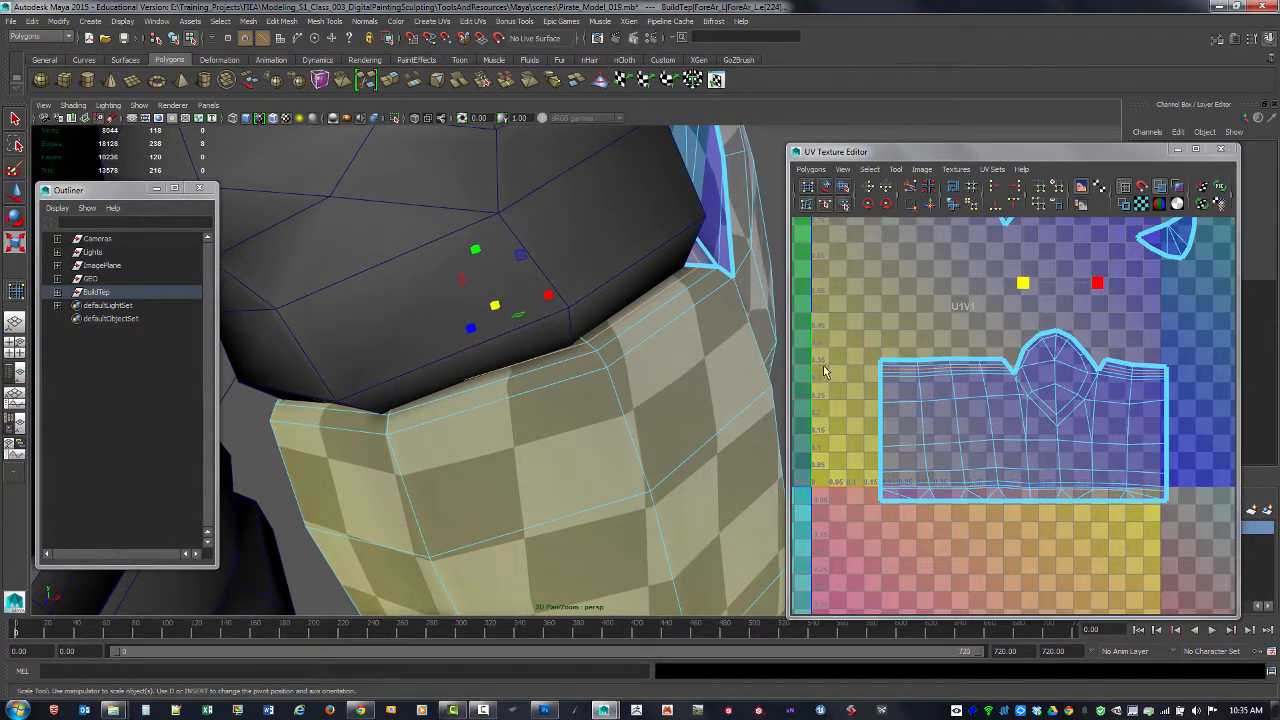
- Delete the outermost row of faces on the cuff's UV shell, left of the rounded flap
{"action": "right_click_drag", "start_coordinate": [1058, 384], "coordinate": [1056, 430]}
{"action": "left_click", "coordinate": [876, 327]}
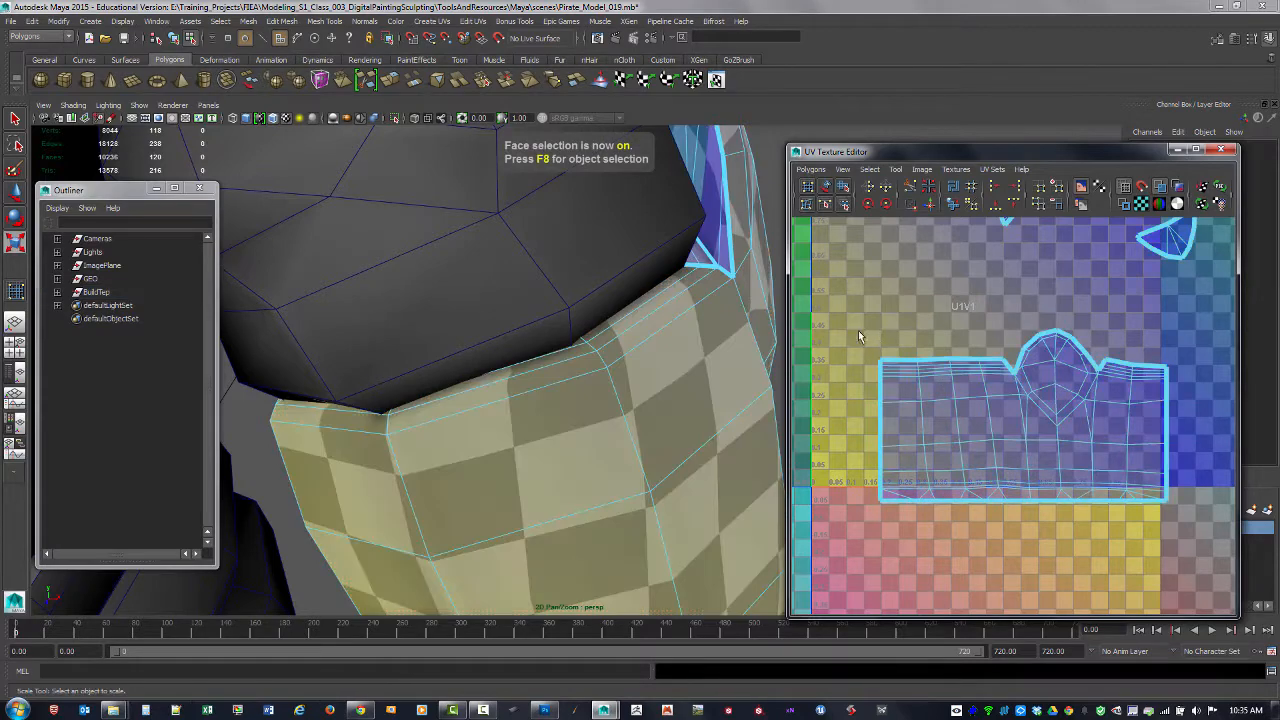
{"action": "scroll", "coordinate": [858, 330], "scroll_direction": "up", "scroll_amount": 5}
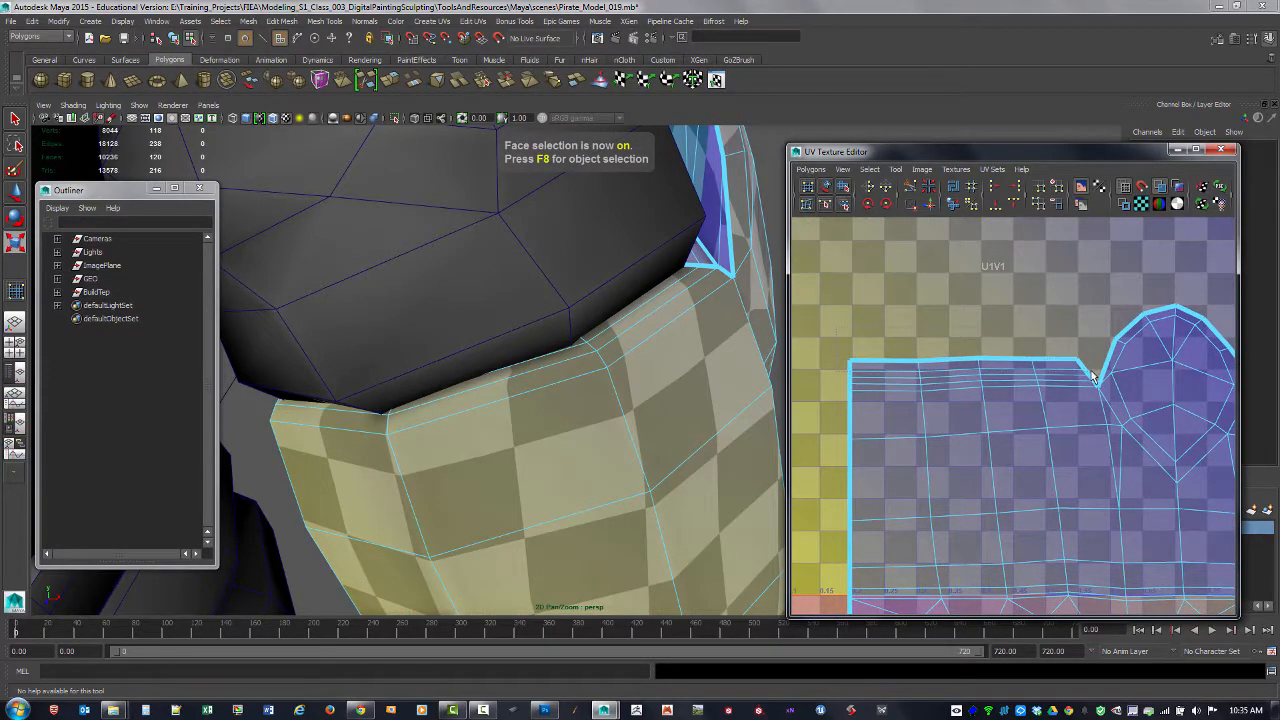
{"action": "left_click", "coordinate": [1098, 377]}
{"action": "left_click_drag", "start_coordinate": [708, 328], "coordinate": [712, 333], "text": "alt"}
{"action": "key", "text": "Delete"}
- Delete the two outermost rim faces on the cuff's UV shell, right of the rounded flap
{"action": "middle_click_drag", "start_coordinate": [1233, 341], "coordinate": [993, 327], "text": "alt"}
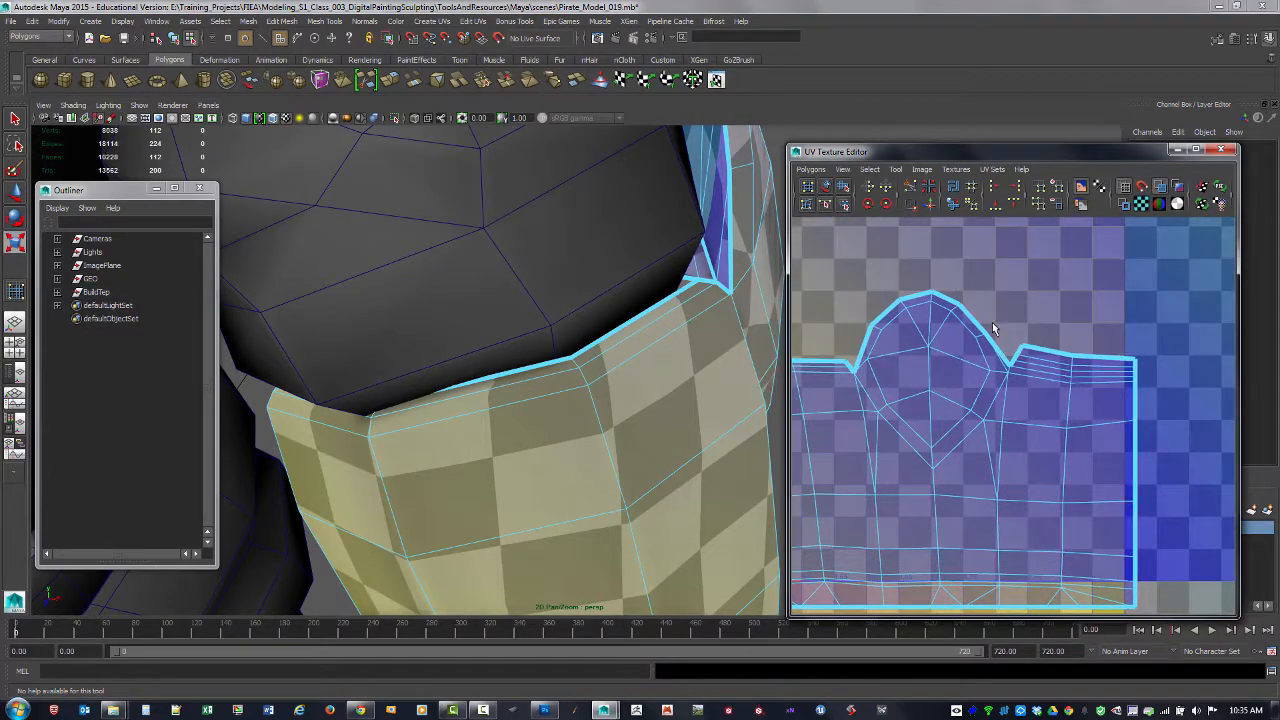
{"action": "left_click", "coordinate": [1059, 362]}
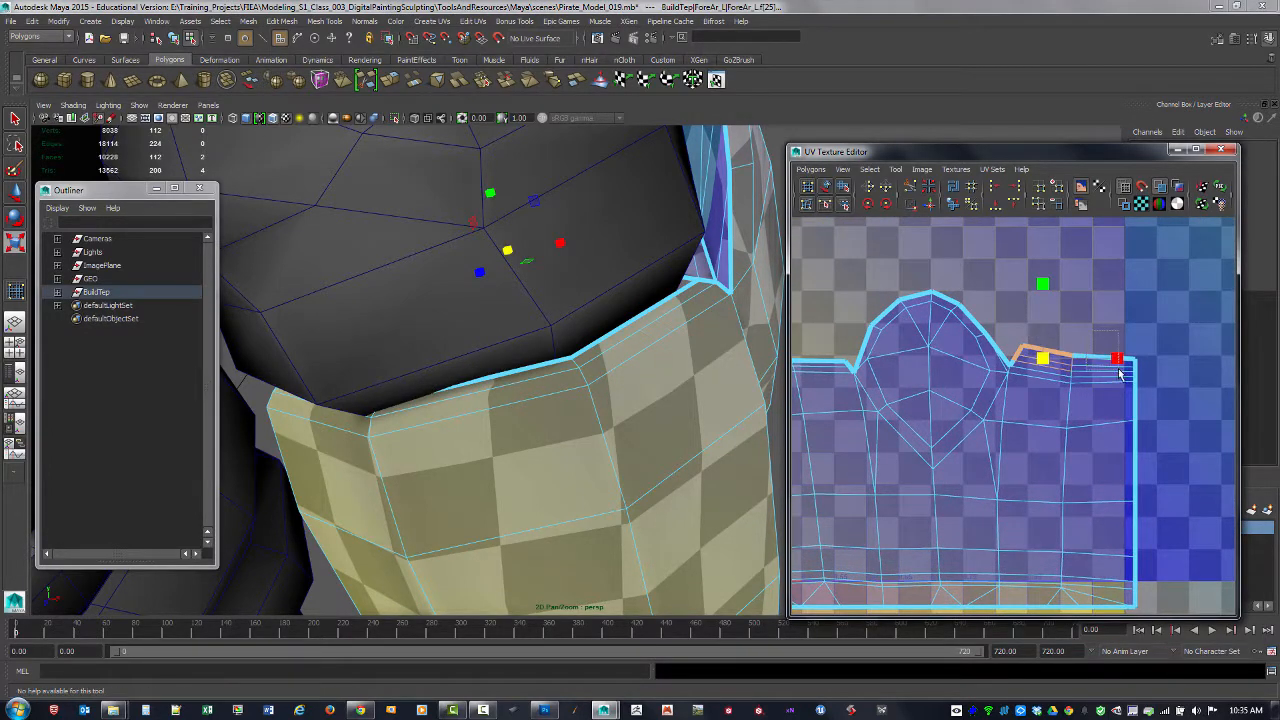
{"action": "left_click", "coordinate": [1120, 374], "text": "shift"}
{"action": "key", "text": "4"}
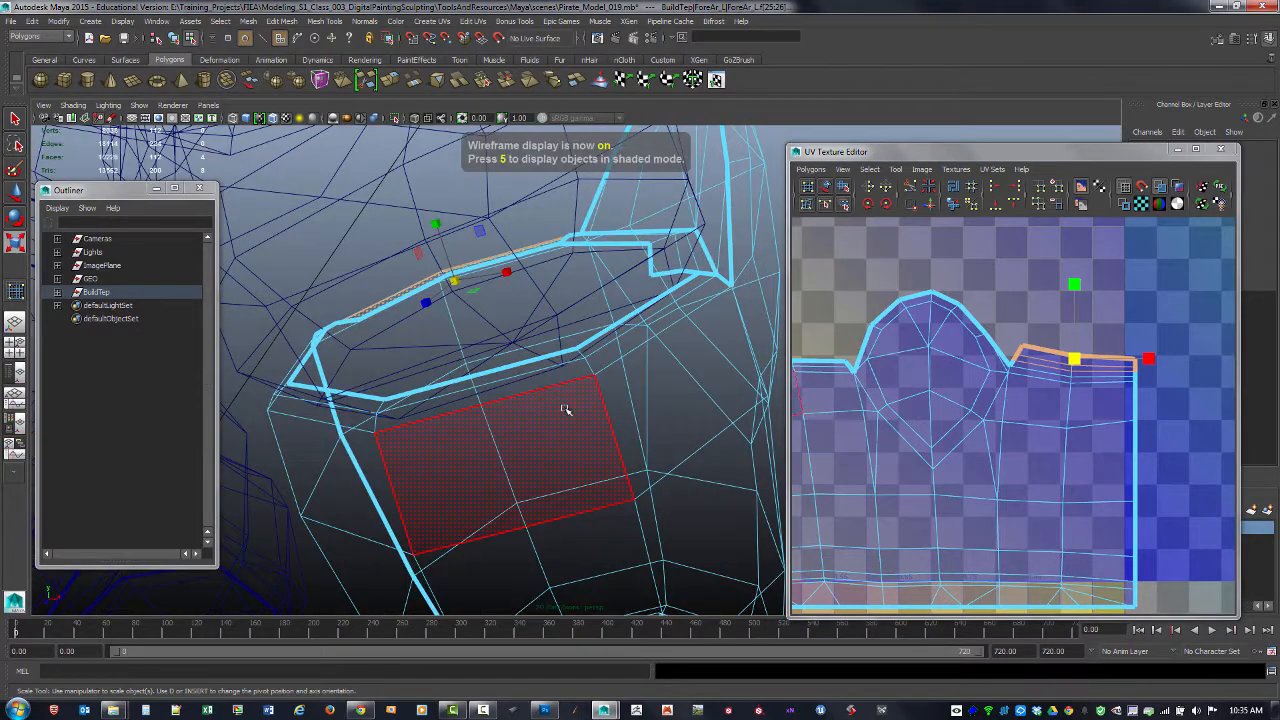
{"action": "left_click_drag", "start_coordinate": [565, 409], "coordinate": [612, 416], "text": "alt"}
{"action": "key", "text": "Delete"}
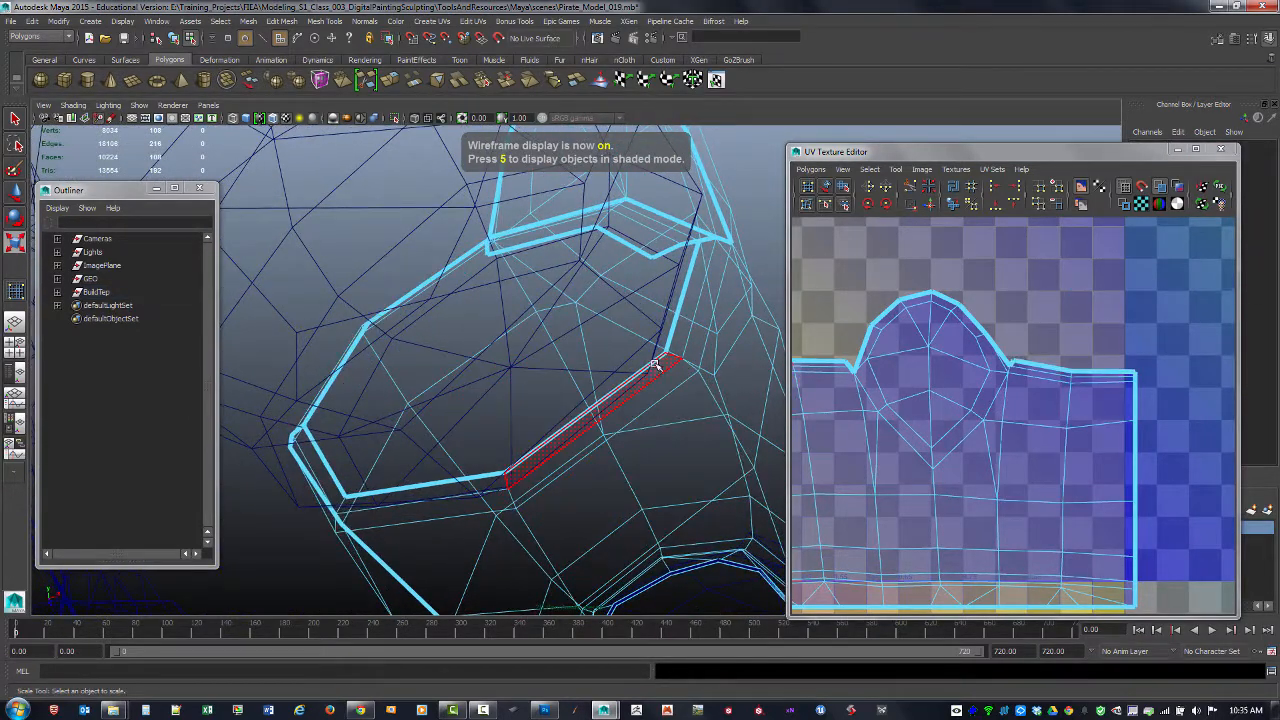
- Delete the outer faces on both arms of the small bent UV strip belonging to the cuff's inner rim
{"action": "middle_click_drag", "start_coordinate": [1022, 245], "coordinate": [1108, 450], "text": "alt"}
{"action": "right_click_drag", "start_coordinate": [1108, 450], "coordinate": [1089, 448], "text": "alt"}
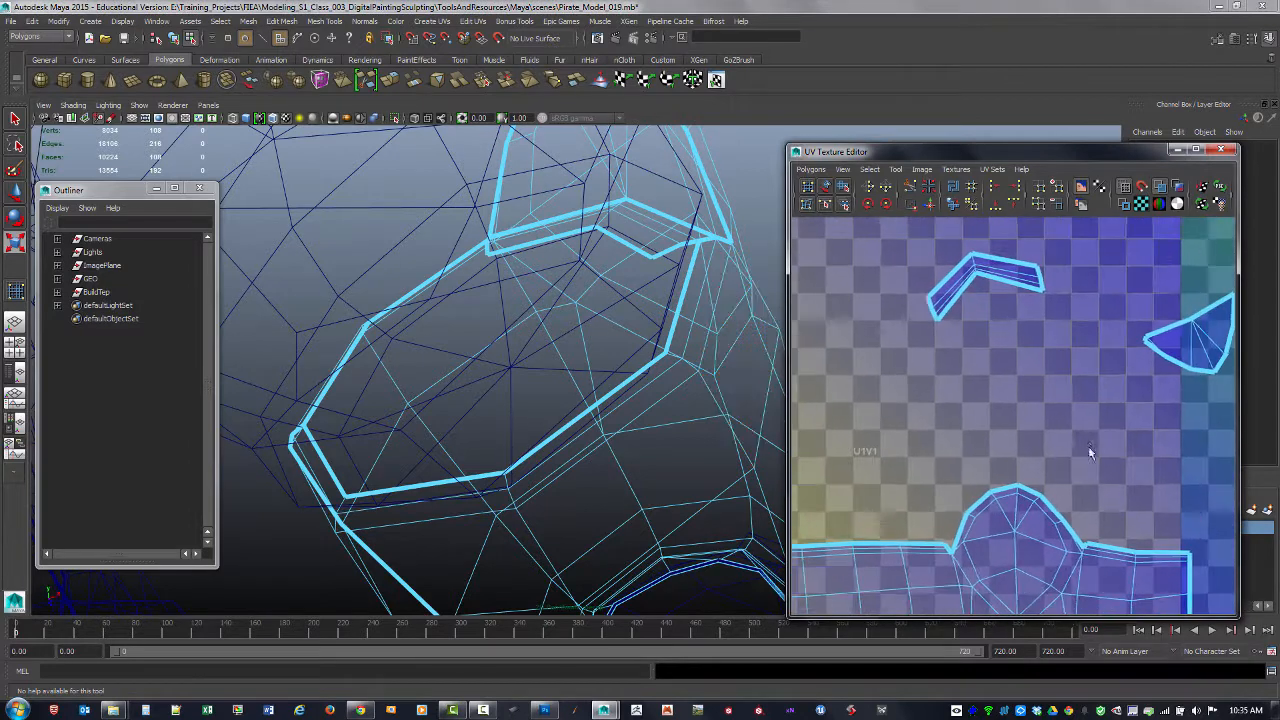
{"action": "middle_click_drag", "start_coordinate": [1006, 353], "coordinate": [1005, 397], "text": "alt"}
{"action": "left_click", "coordinate": [957, 325]}
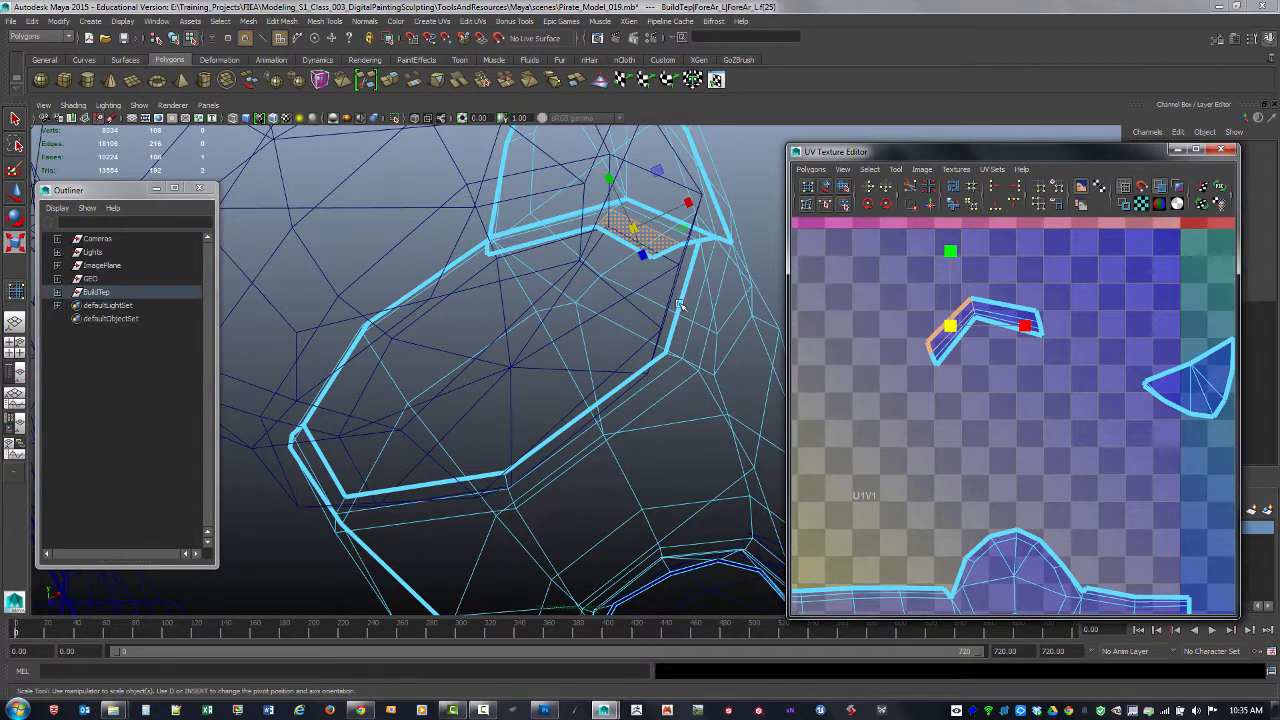
{"action": "right_click_drag", "start_coordinate": [889, 296], "coordinate": [1043, 388], "text": "alt"}
{"action": "left_click", "coordinate": [873, 289]}
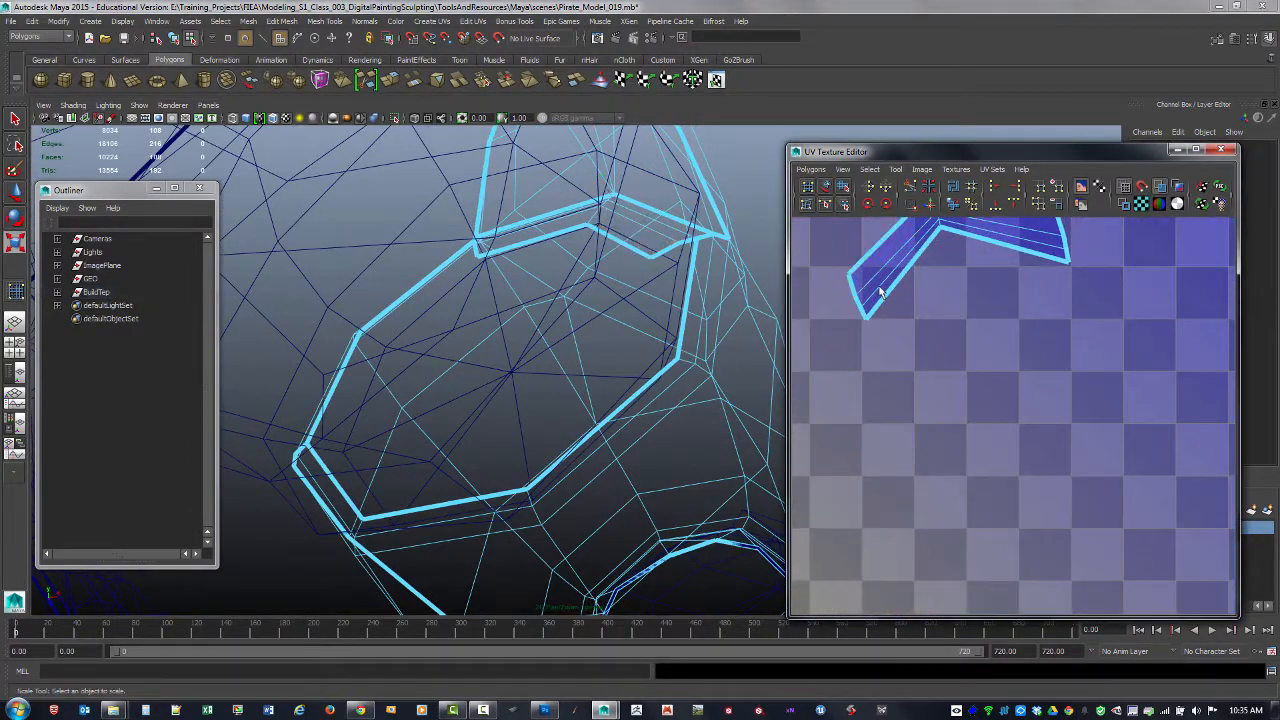
{"action": "middle_click_drag", "start_coordinate": [876, 288], "coordinate": [895, 365], "text": "alt"}
{"action": "left_click_drag", "start_coordinate": [863, 312], "coordinate": [885, 349]}
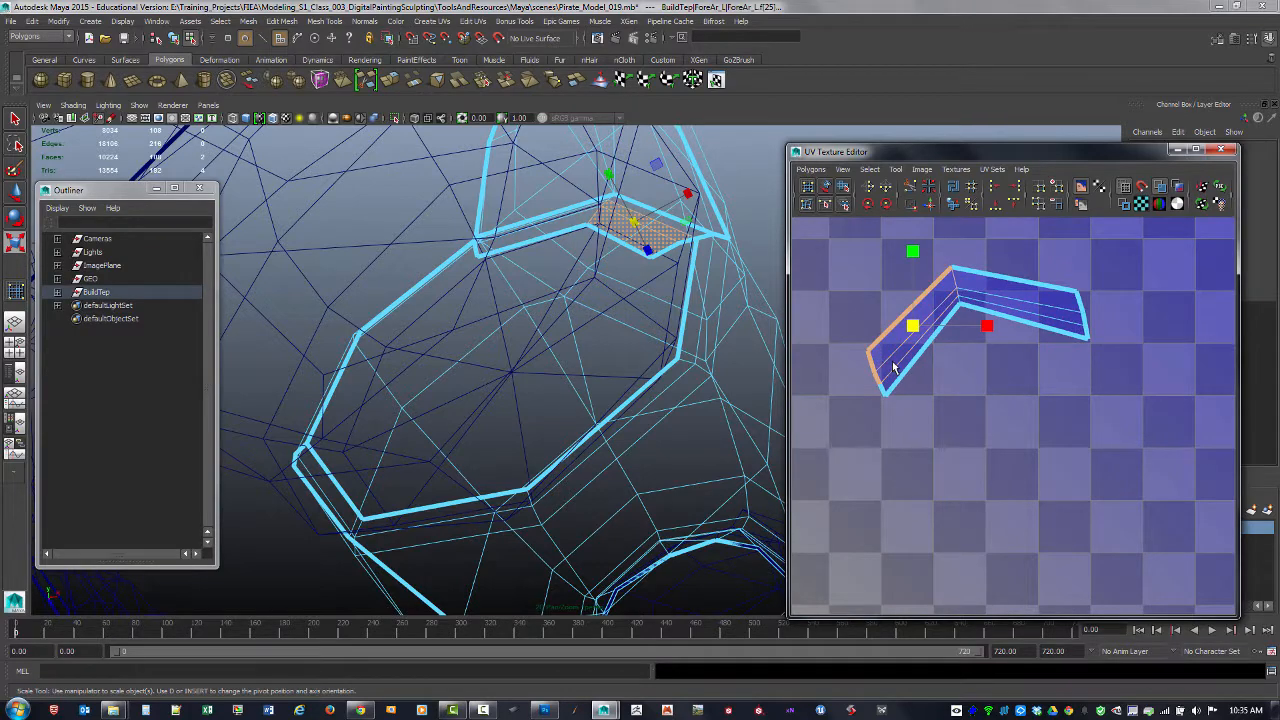
{"action": "key", "text": "Delete"}
{"action": "left_click", "coordinate": [1046, 311]}
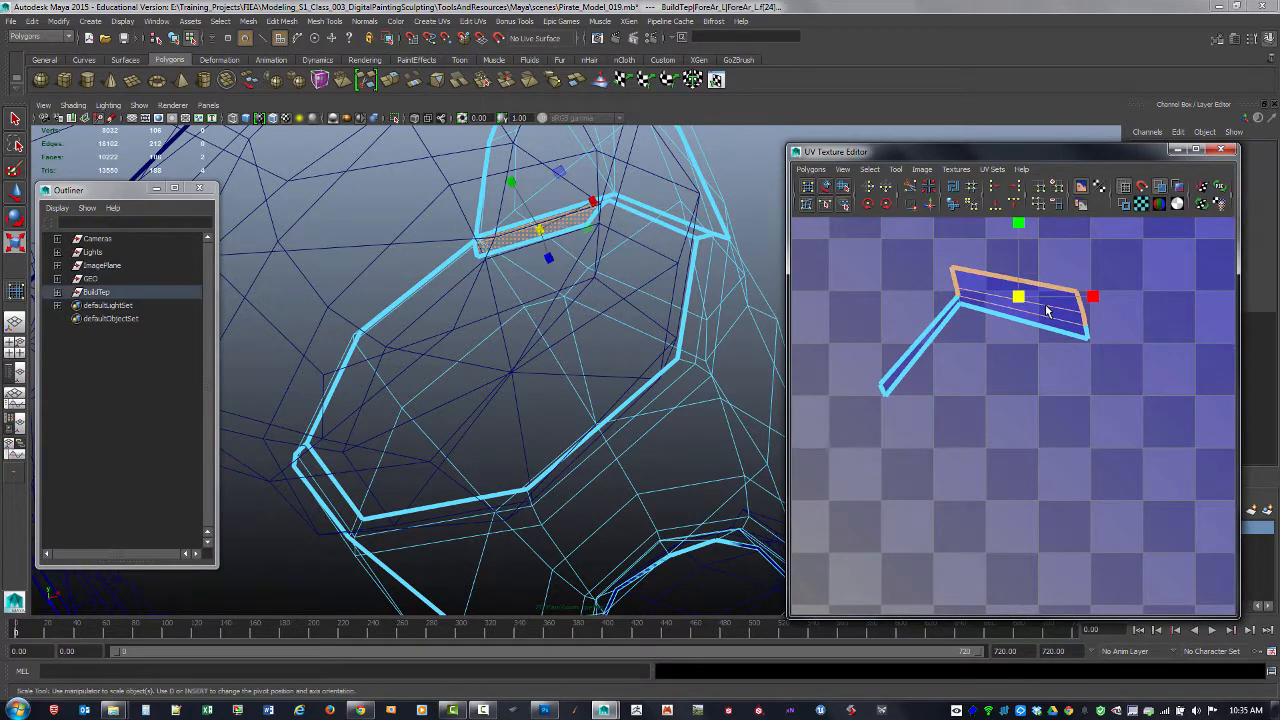
{"action": "key", "text": "Delete"}
- Select the upper arm mesh and show its lower end in wireframe where it meets the cuff
{"action": "left_click_drag", "start_coordinate": [618, 372], "coordinate": [680, 325], "text": "alt"}
{"action": "key", "text": "6"}
{"action": "left_click_drag", "start_coordinate": [686, 443], "coordinate": [681, 396], "text": "alt"}
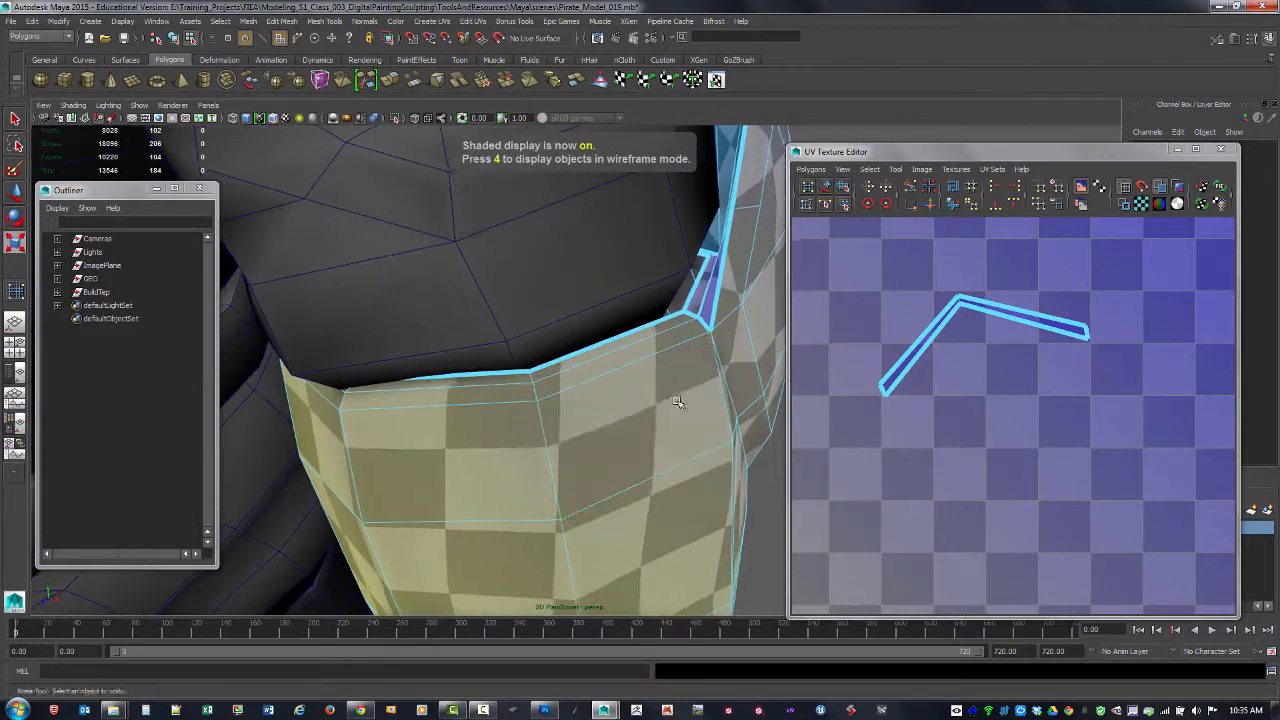
{"action": "right_click_drag", "start_coordinate": [681, 396], "coordinate": [735, 438], "text": "alt"}
{"action": "left_click_drag", "start_coordinate": [735, 438], "coordinate": [621, 409], "text": "alt"}
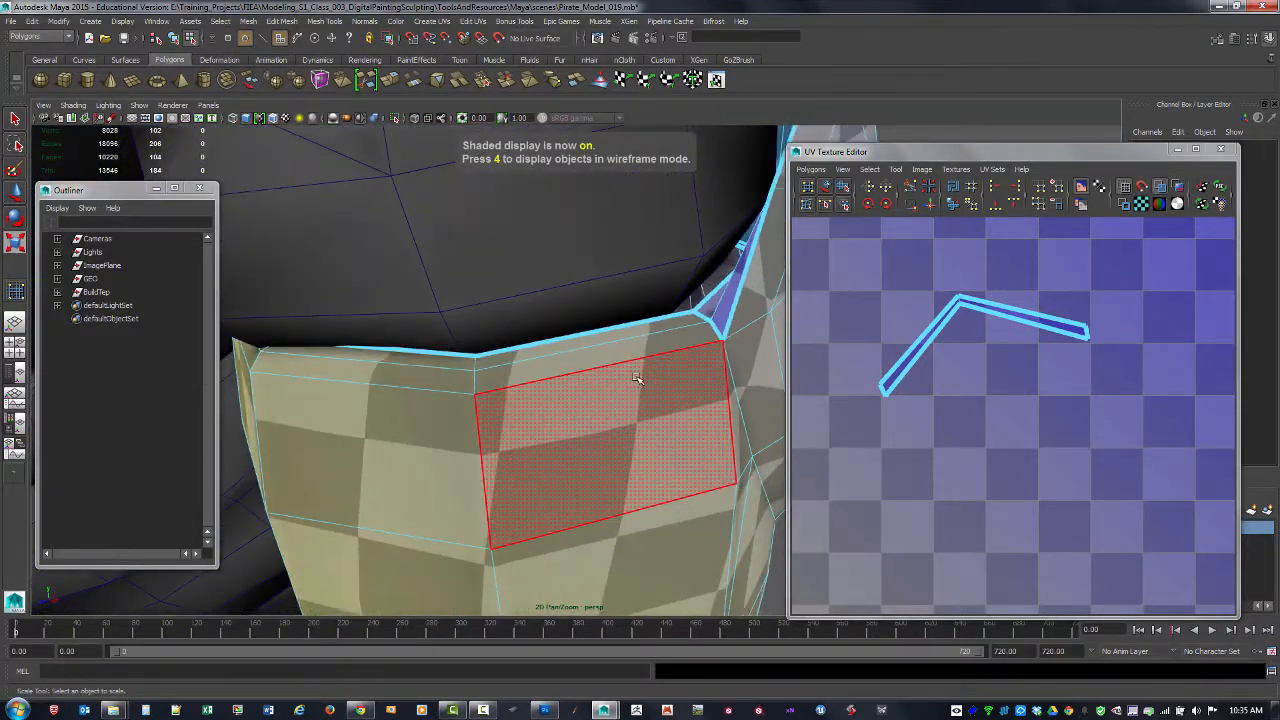
{"action": "key", "text": "F8"}
{"action": "left_click", "coordinate": [635, 292]}
{"action": "left_click_drag", "start_coordinate": [605, 343], "coordinate": [641, 388], "text": "alt"}
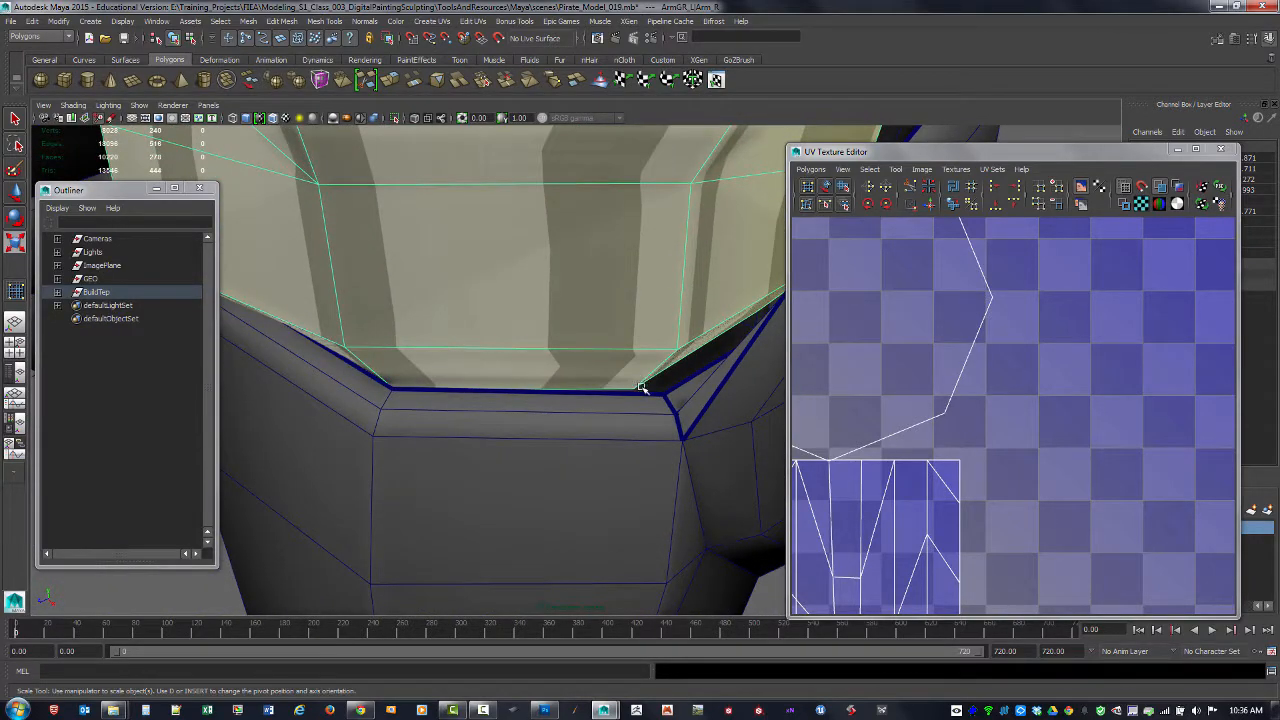
{"action": "key", "text": "4"}
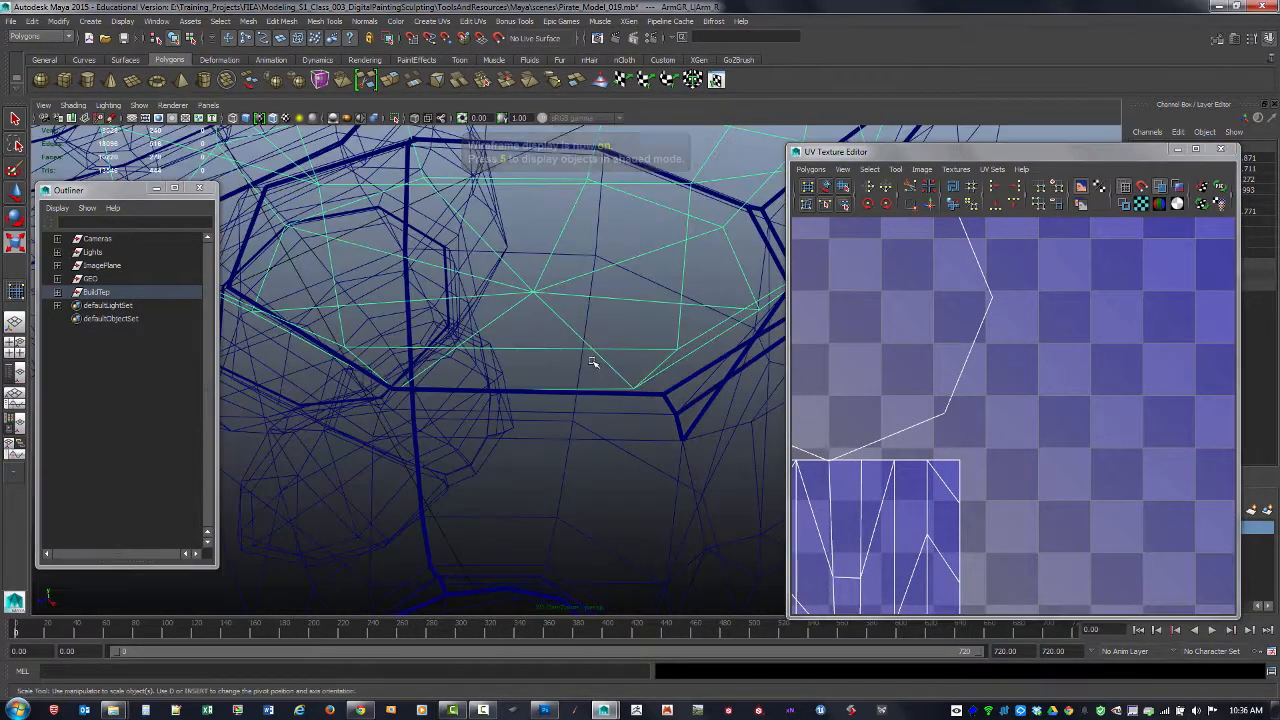
{"action": "mouse_move", "coordinate": [591, 363]}
{"action": "left_mouse_down", "text": "alt"}
{"action": "mouse_move", "coordinate": [603, 369]}
{"action": "mouse_move", "coordinate": [590, 372]}
{"action": "mouse_move", "coordinate": [577, 334]}
{"action": "mouse_move", "coordinate": [583, 346]}
{"action": "left_mouse_up", "text": "alt"}
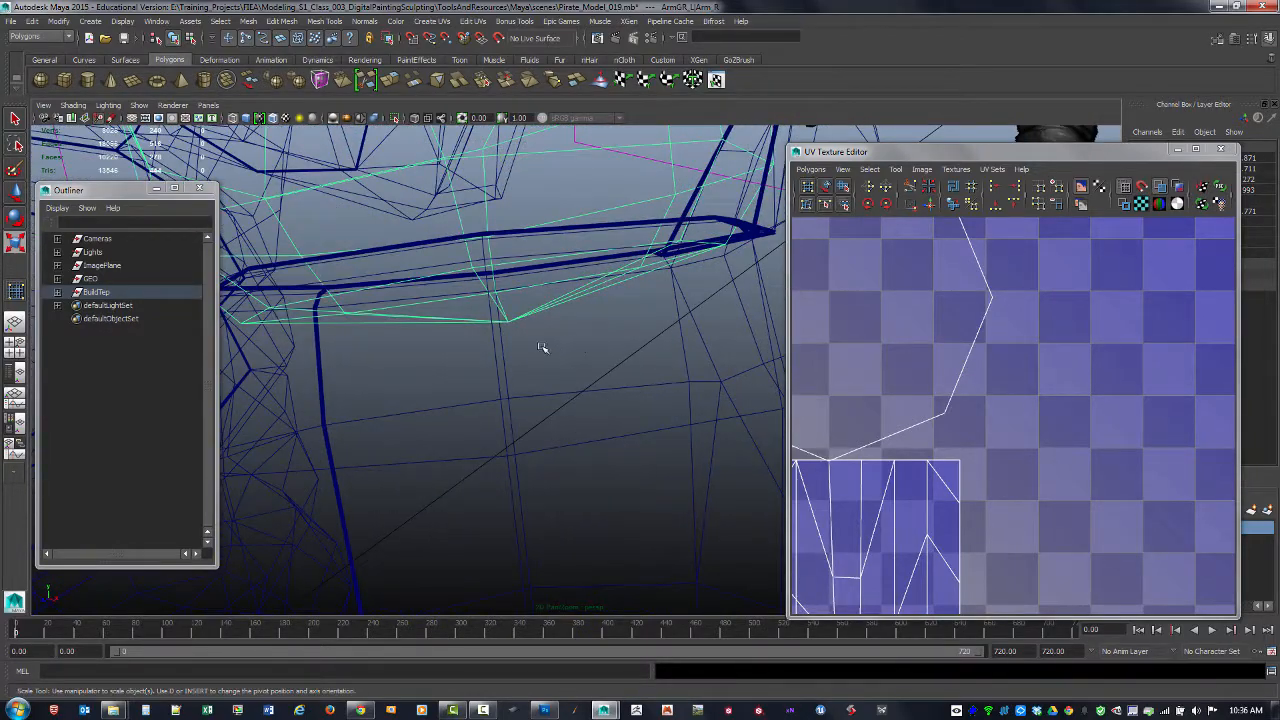
- Delete the cap faces surrounding the centre vertex at the upper arm's lower end
{"action": "key", "text": "F9"}
{"action": "left_click", "coordinate": [509, 323]}
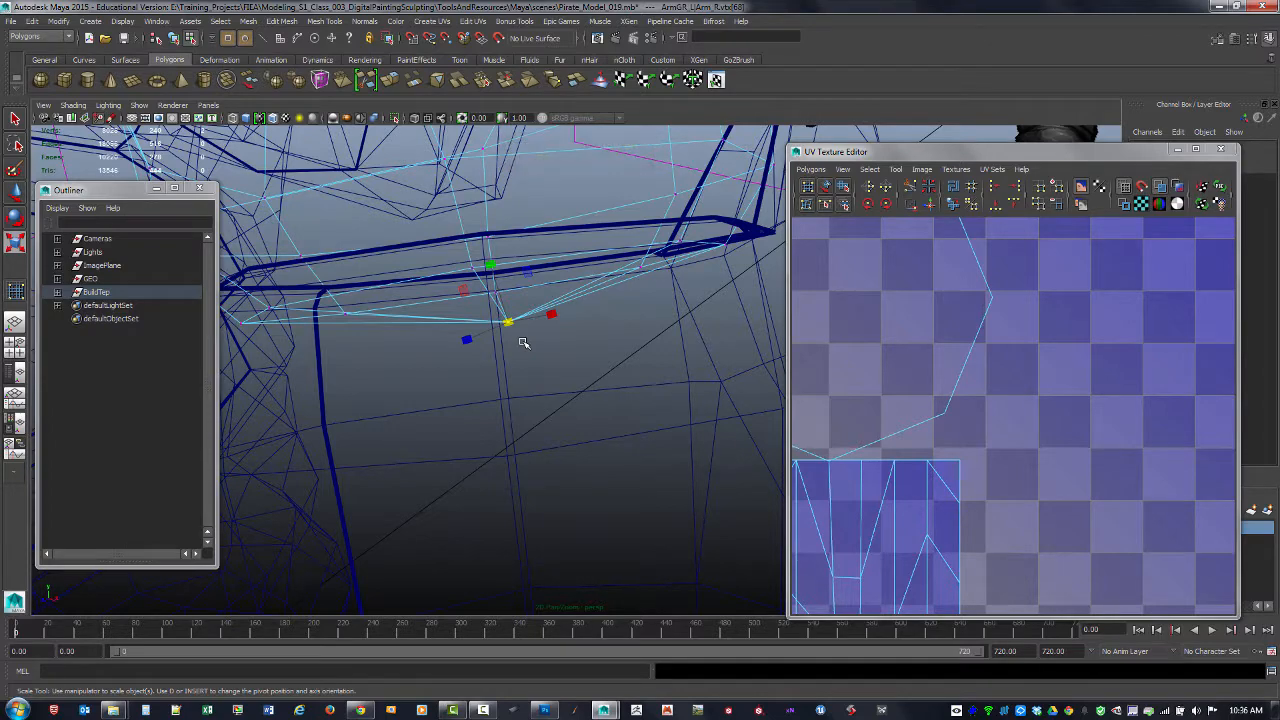
{"action": "left_click_drag", "start_coordinate": [546, 356], "coordinate": [540, 359], "text": "alt"}
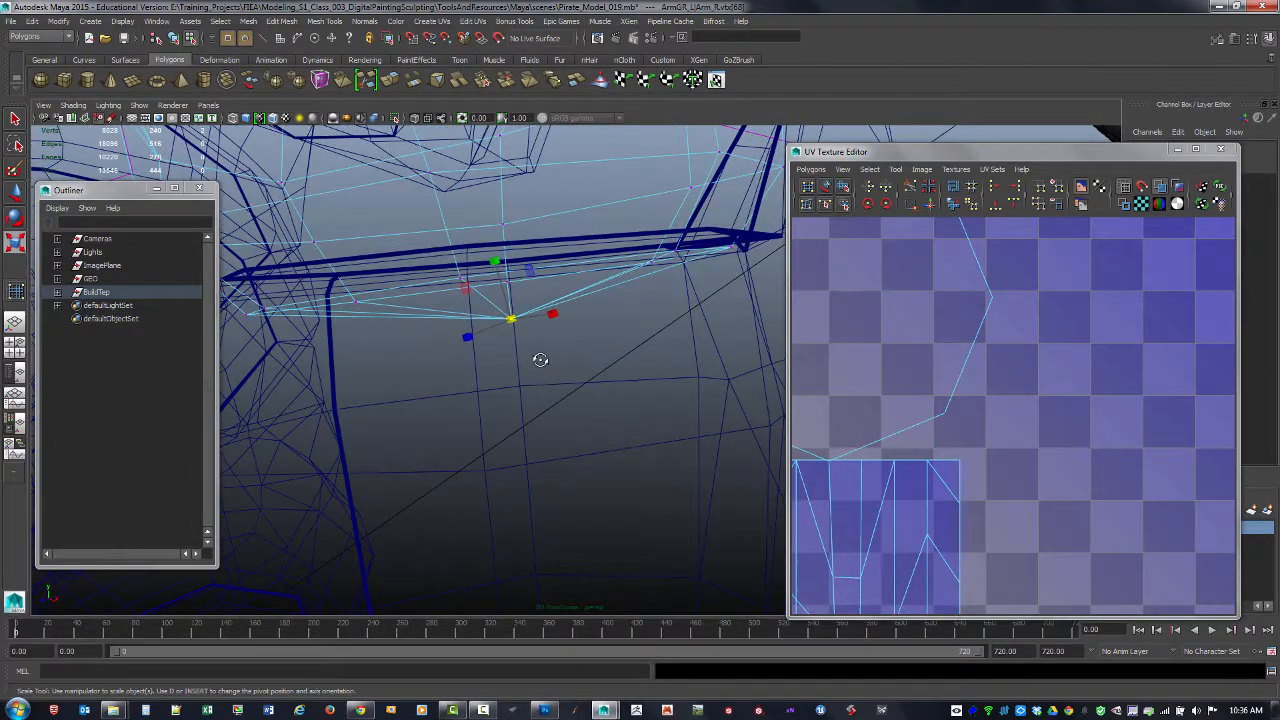
{"action": "key", "text": "ctrl+F11"}
{"action": "key", "text": "Delete"}
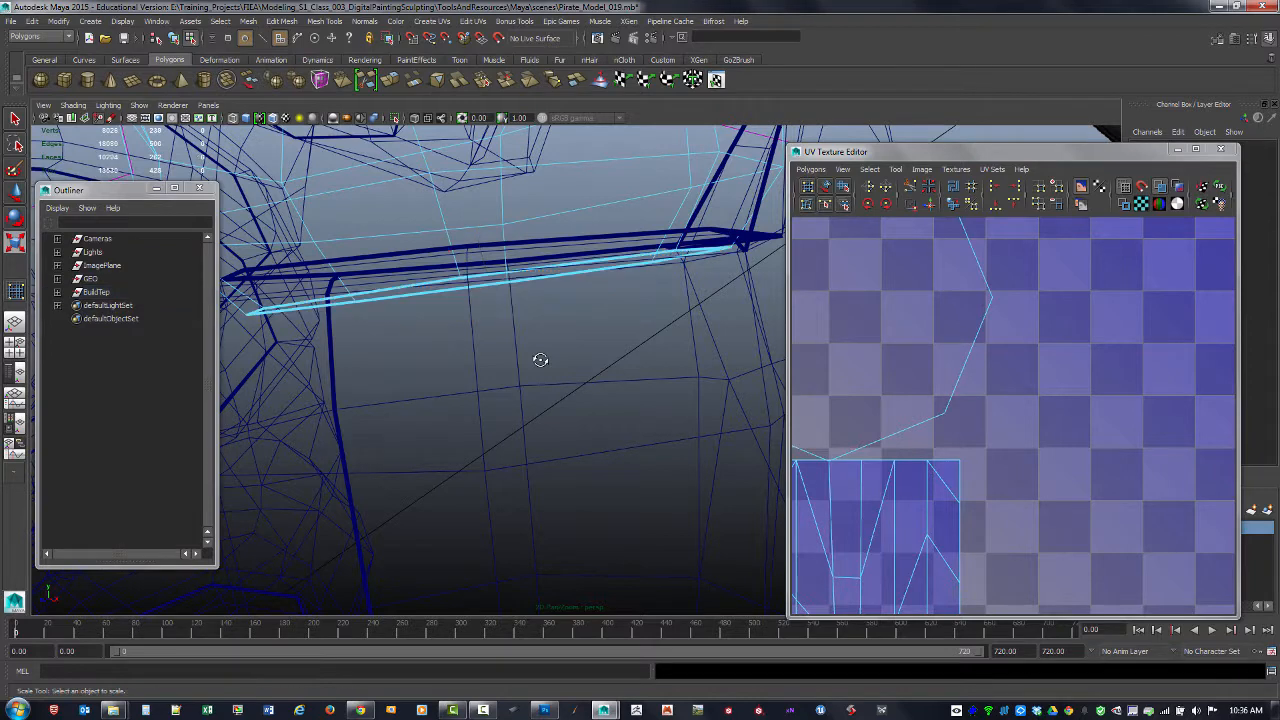
- In shaded display, snap the first vertices on the upper arm's open lower edge onto the cuff's rim vertices
{"action": "mouse_move", "coordinate": [538, 374]}
{"action": "left_mouse_down", "text": "alt"}
{"action": "mouse_move", "coordinate": [552, 398]}
{"action": "mouse_move", "coordinate": [517, 446]}
{"action": "left_mouse_up", "text": "alt"}
{"action": "key", "text": "5"}
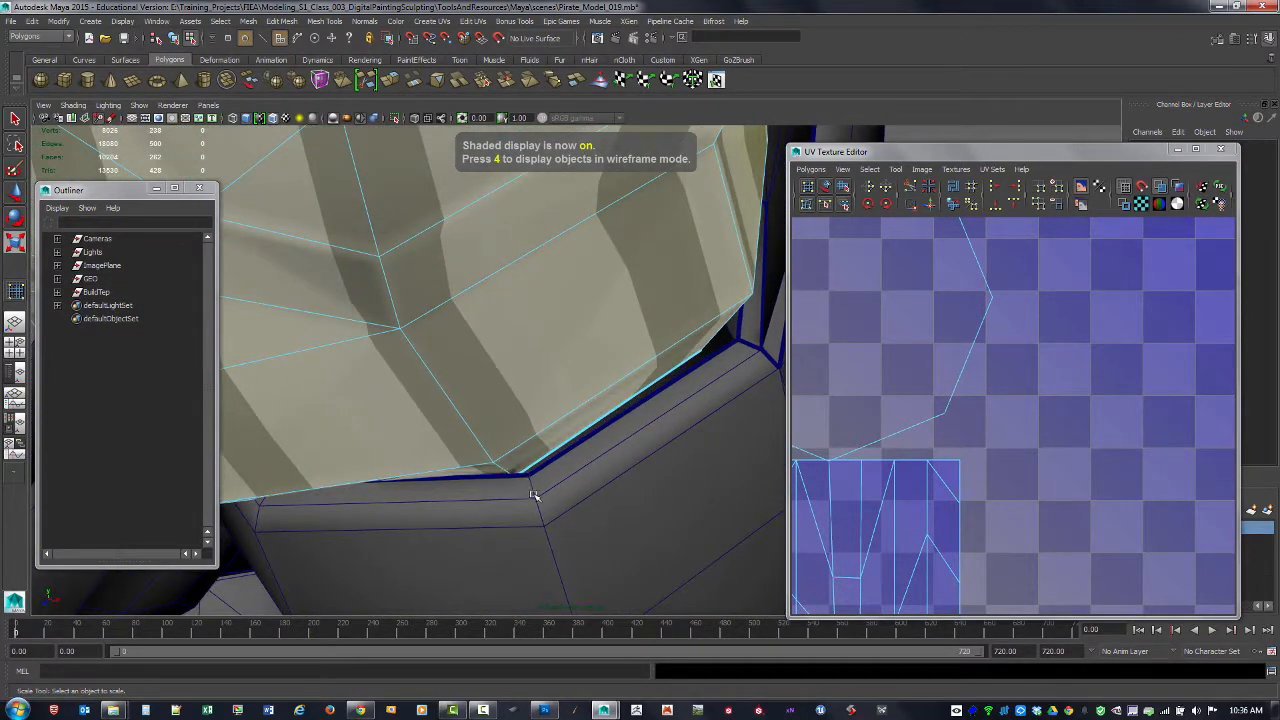
{"action": "key", "text": "F9"}
{"action": "left_click", "coordinate": [517, 477]}
{"action": "left_click_drag", "start_coordinate": [517, 477], "coordinate": [610, 393], "text": "alt"}
{"action": "key", "text": "w"}
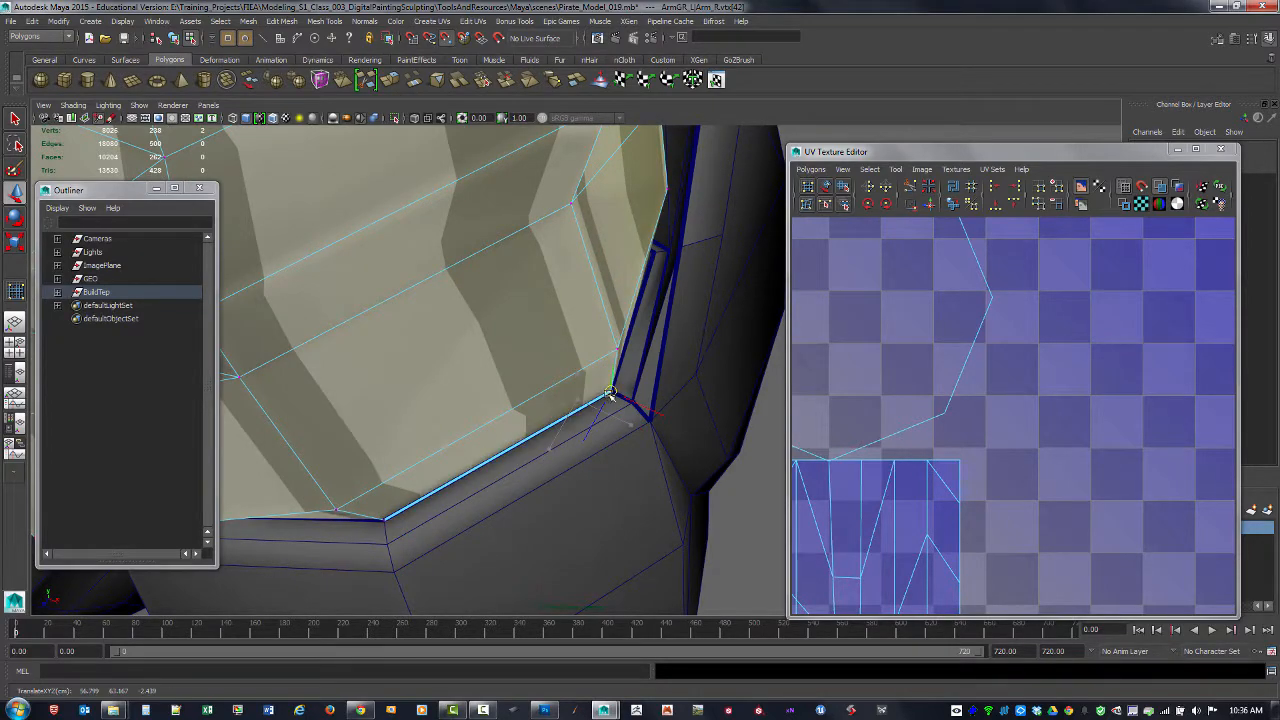
- Snap the remaining vertices of the upper arm's lower edge onto the matching cuff rim vertices in wireframe
{"action": "left_click_drag", "start_coordinate": [698, 318], "coordinate": [551, 394], "text": "alt"}
{"action": "key", "text": "4"}
{"action": "left_click_drag", "start_coordinate": [685, 415], "coordinate": [485, 410], "text": "alt"}
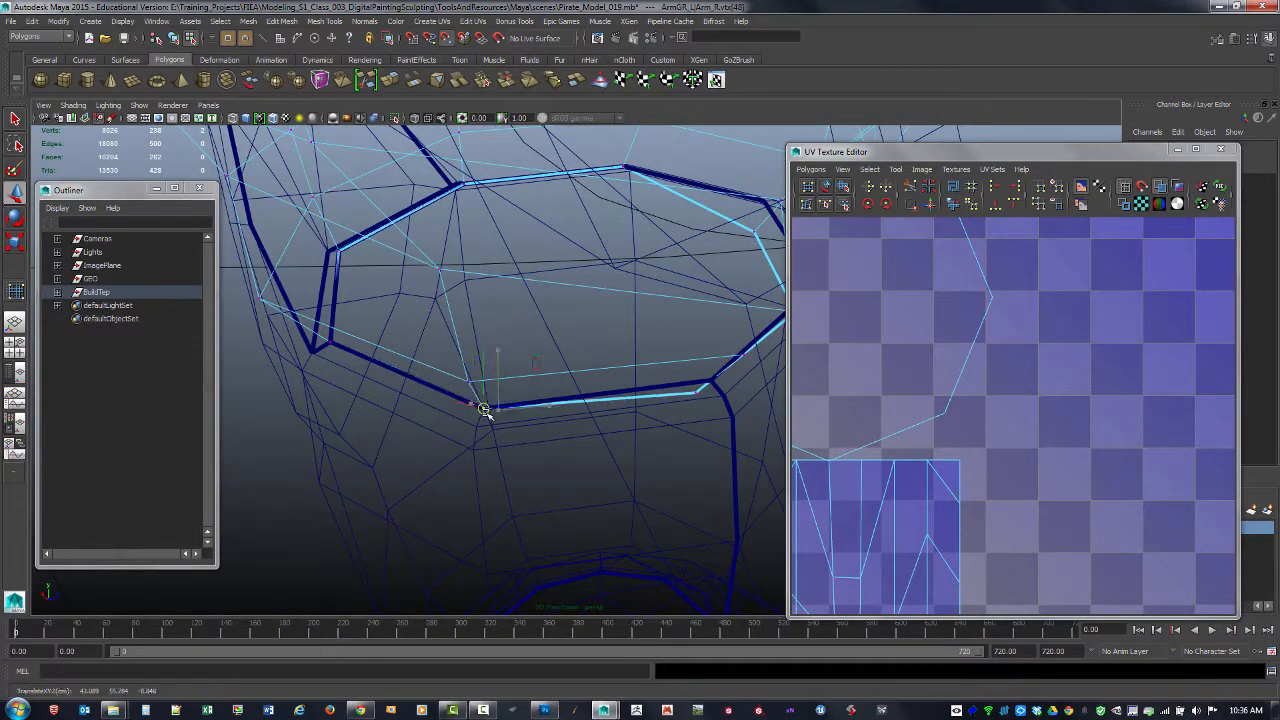
{"action": "left_click_drag", "start_coordinate": [652, 411], "coordinate": [676, 339], "text": "alt"}
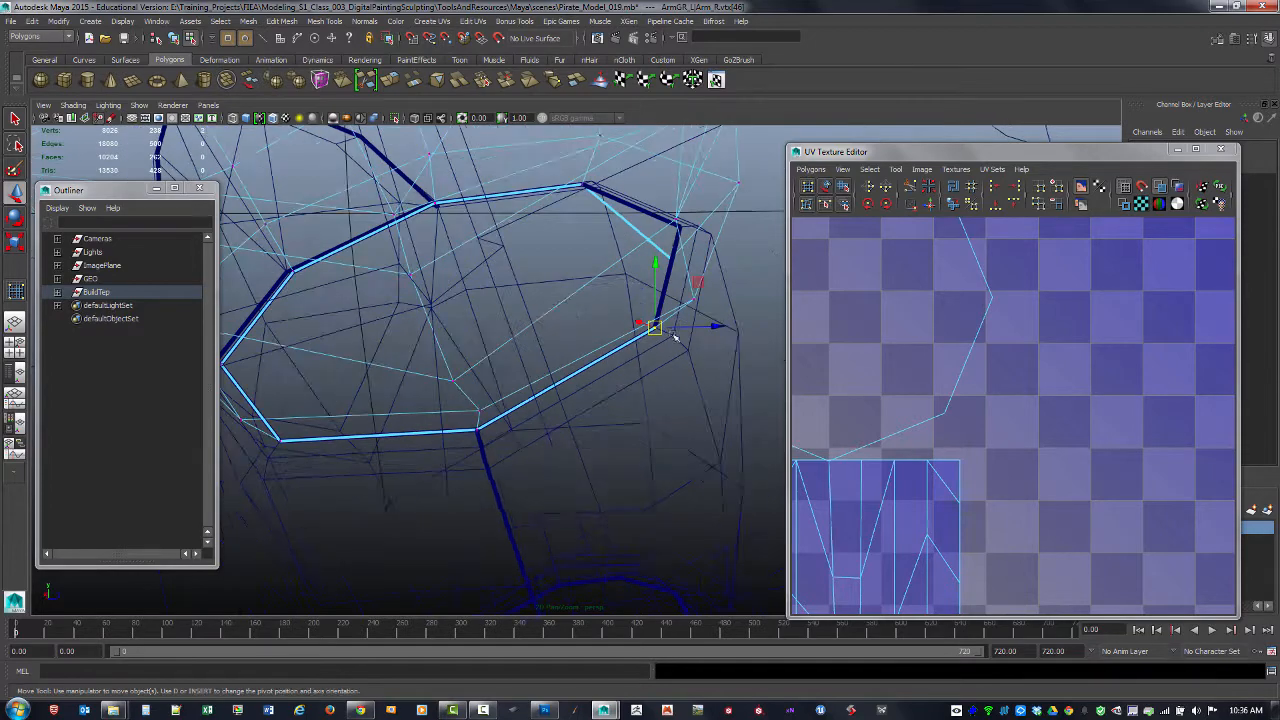
{"action": "left_click_drag", "start_coordinate": [671, 260], "coordinate": [675, 250]}
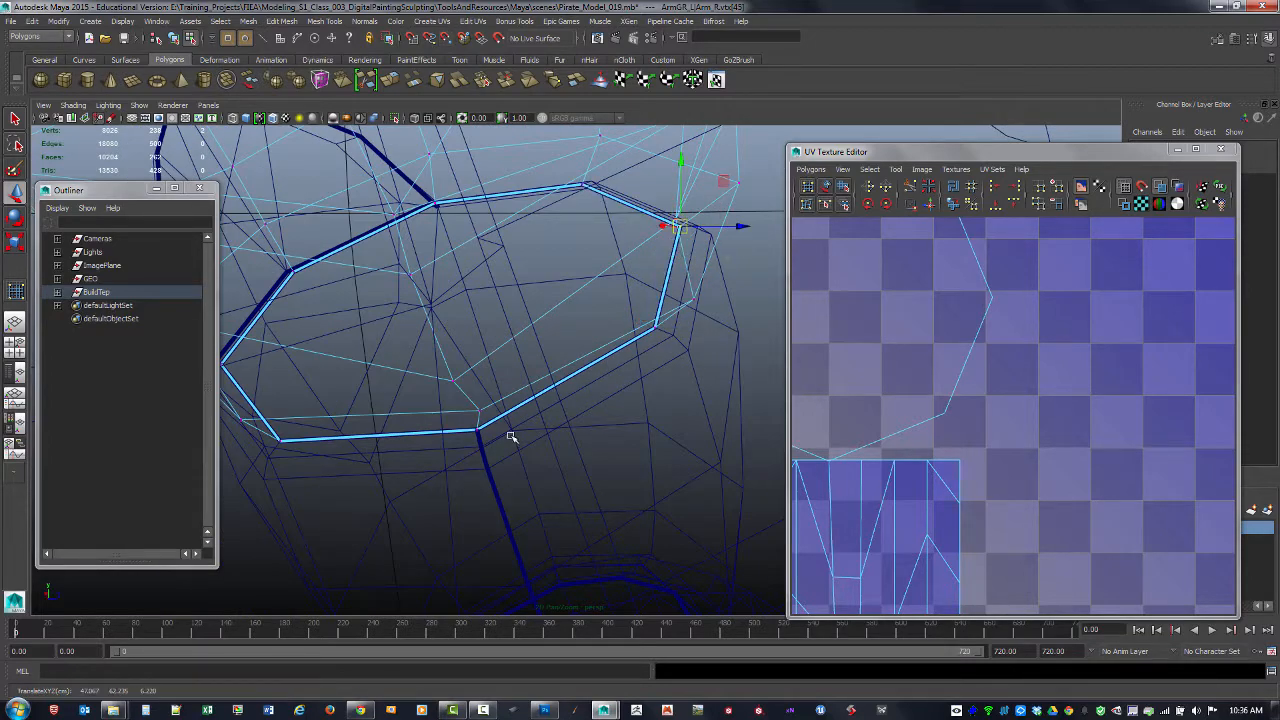
- Restore shaded display, leave vertex editing and select the forearm cuff object
{"action": "mouse_move", "coordinate": [511, 437]}
{"action": "left_mouse_down", "text": "alt"}
{"action": "mouse_move", "coordinate": [646, 423]}
{"action": "mouse_move", "coordinate": [534, 403]}
{"action": "mouse_move", "coordinate": [534, 417]}
{"action": "mouse_move", "coordinate": [615, 437]}
{"action": "left_mouse_up", "text": "alt"}
{"action": "key", "text": "5"}
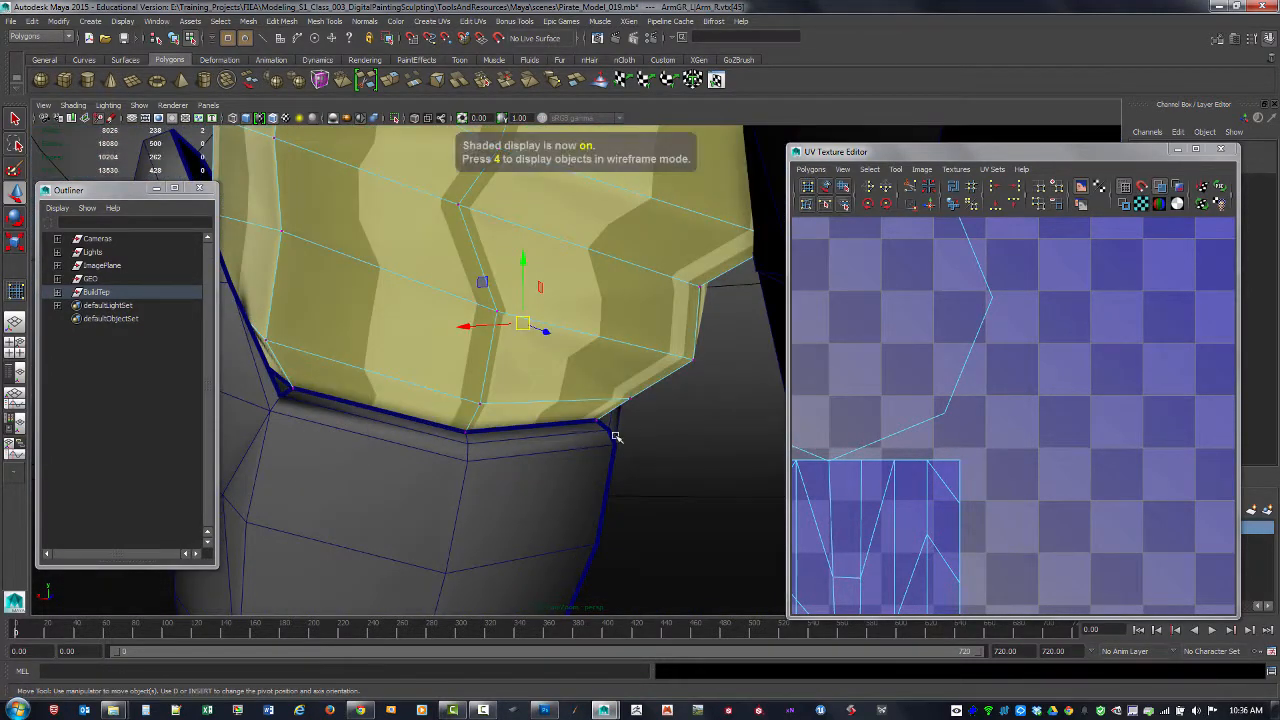
{"action": "right_click_drag", "start_coordinate": [644, 425], "coordinate": [283, 329], "text": "alt"}
{"action": "left_click_drag", "start_coordinate": [283, 329], "coordinate": [620, 414], "text": "alt"}
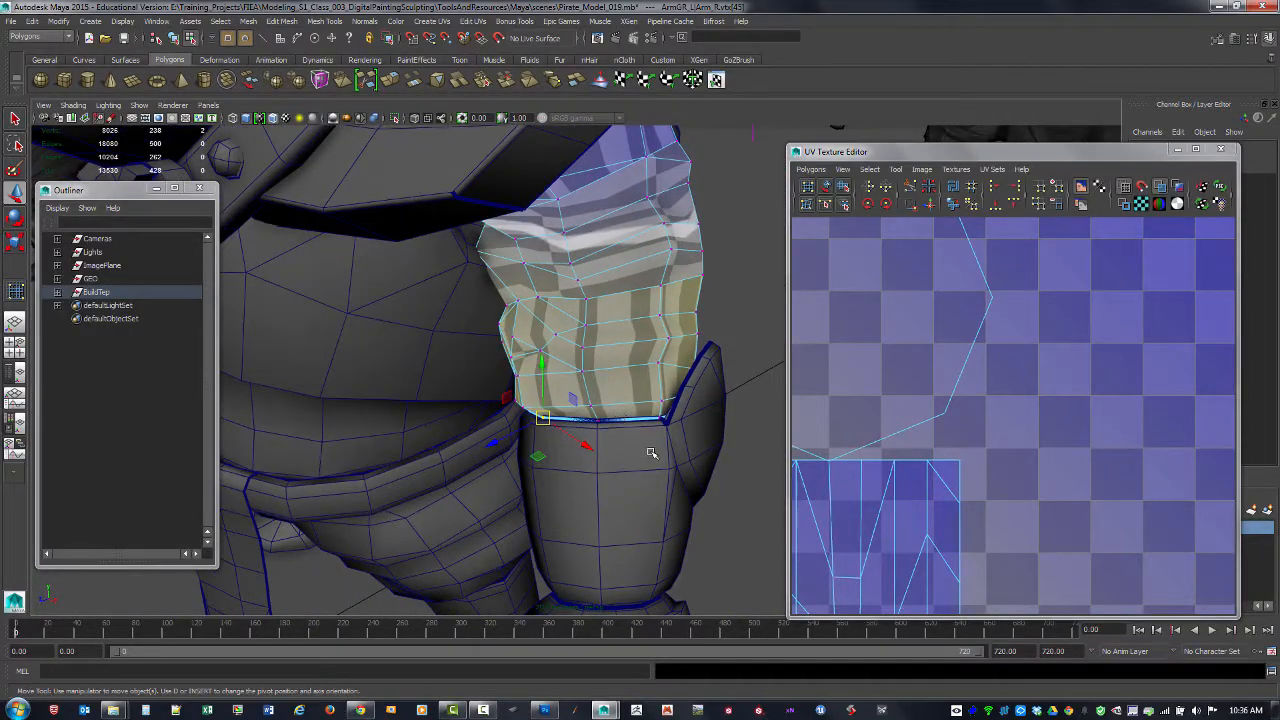
{"action": "key", "text": "F8"}
{"action": "left_click", "coordinate": [640, 502]}
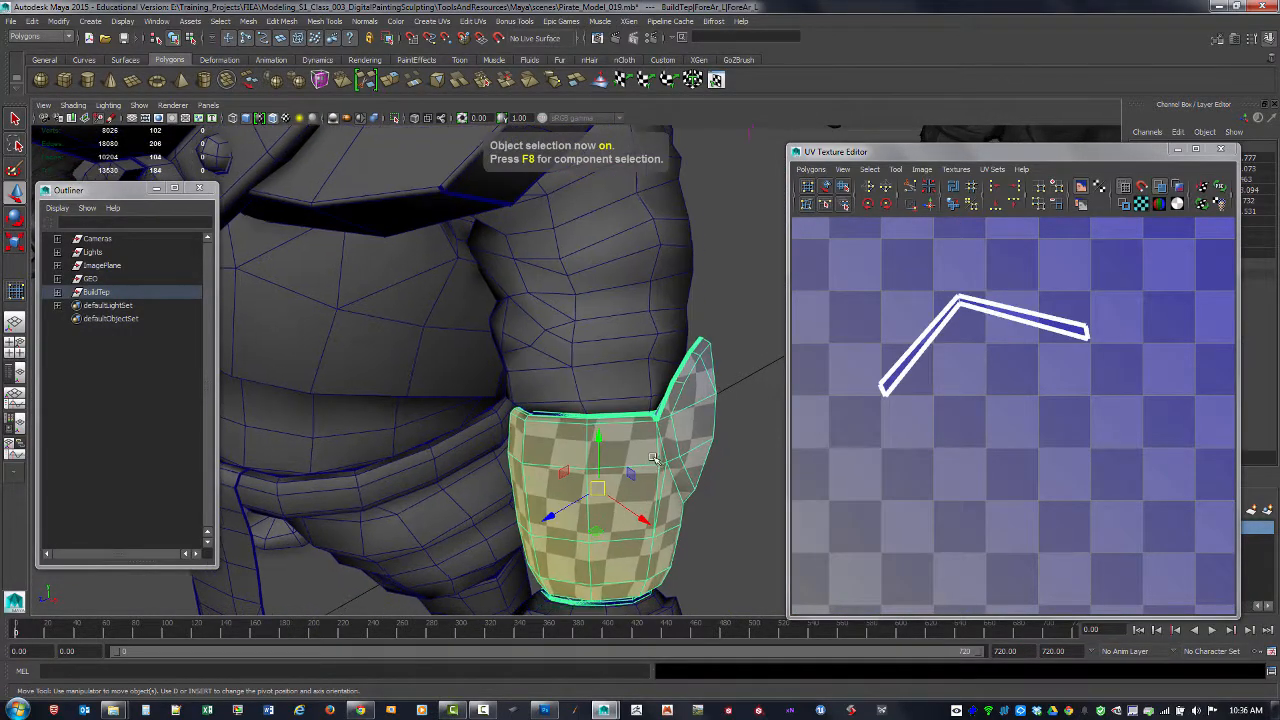
- Examine the cuff's upper rim near the flap and compare it with its UV shells
{"action": "middle_click_drag", "start_coordinate": [628, 455], "coordinate": [531, 446], "text": "alt"}
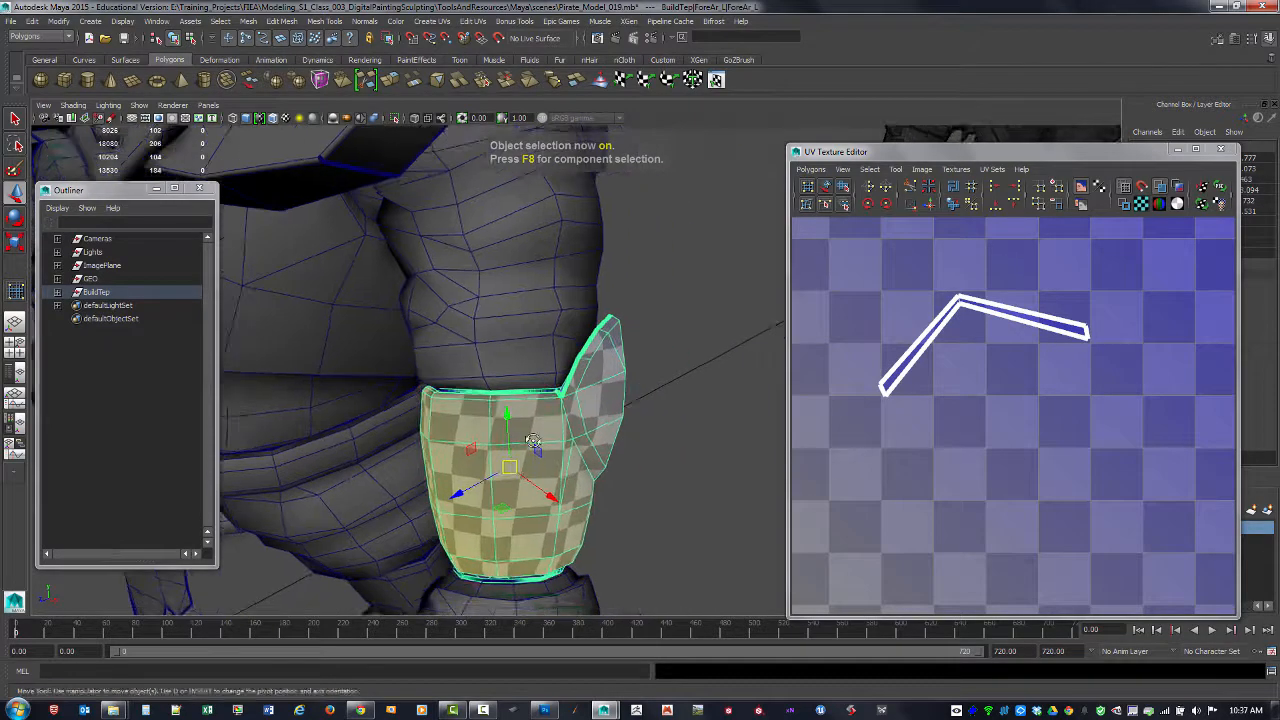
{"action": "left_click_drag", "start_coordinate": [531, 446], "coordinate": [562, 482], "text": "alt"}
{"action": "right_click_drag", "start_coordinate": [562, 482], "coordinate": [694, 506], "text": "alt"}
{"action": "middle_click_drag", "start_coordinate": [587, 496], "coordinate": [563, 424], "text": "alt"}
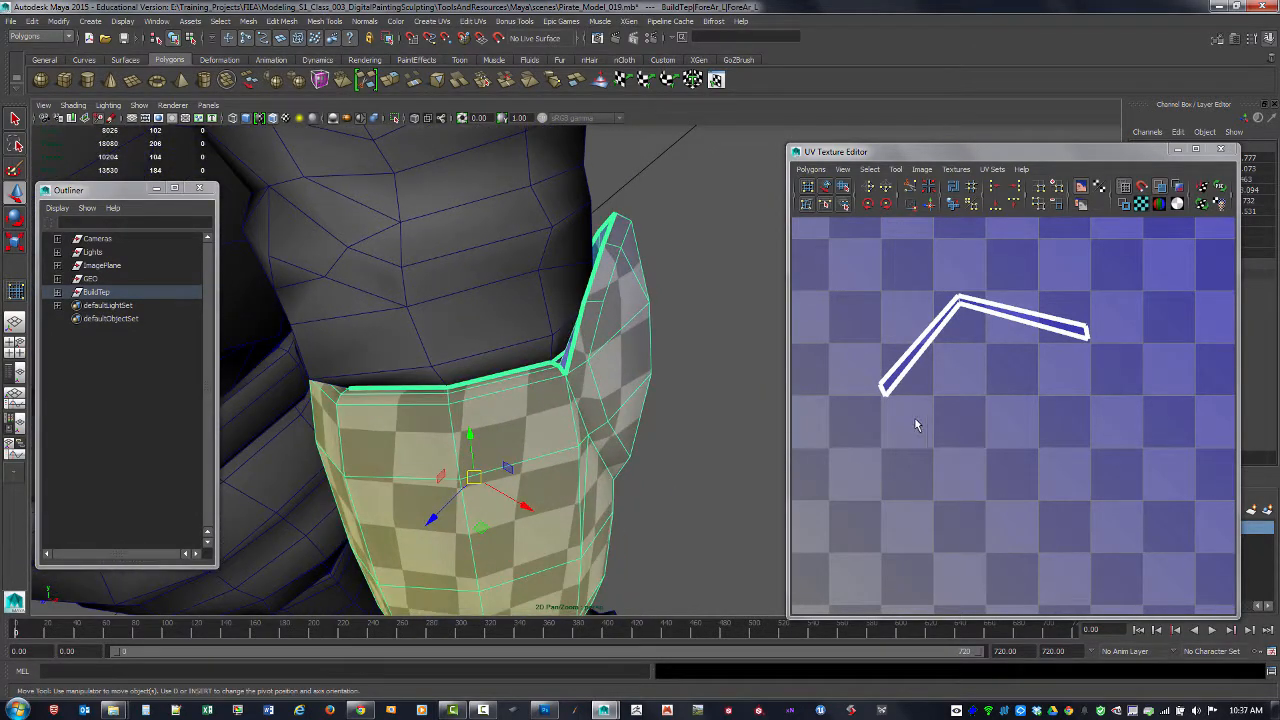
{"action": "right_click_drag", "start_coordinate": [1099, 462], "coordinate": [795, 380], "text": "alt"}
{"action": "middle_click_drag", "start_coordinate": [1030, 508], "coordinate": [1008, 425], "text": "alt"}
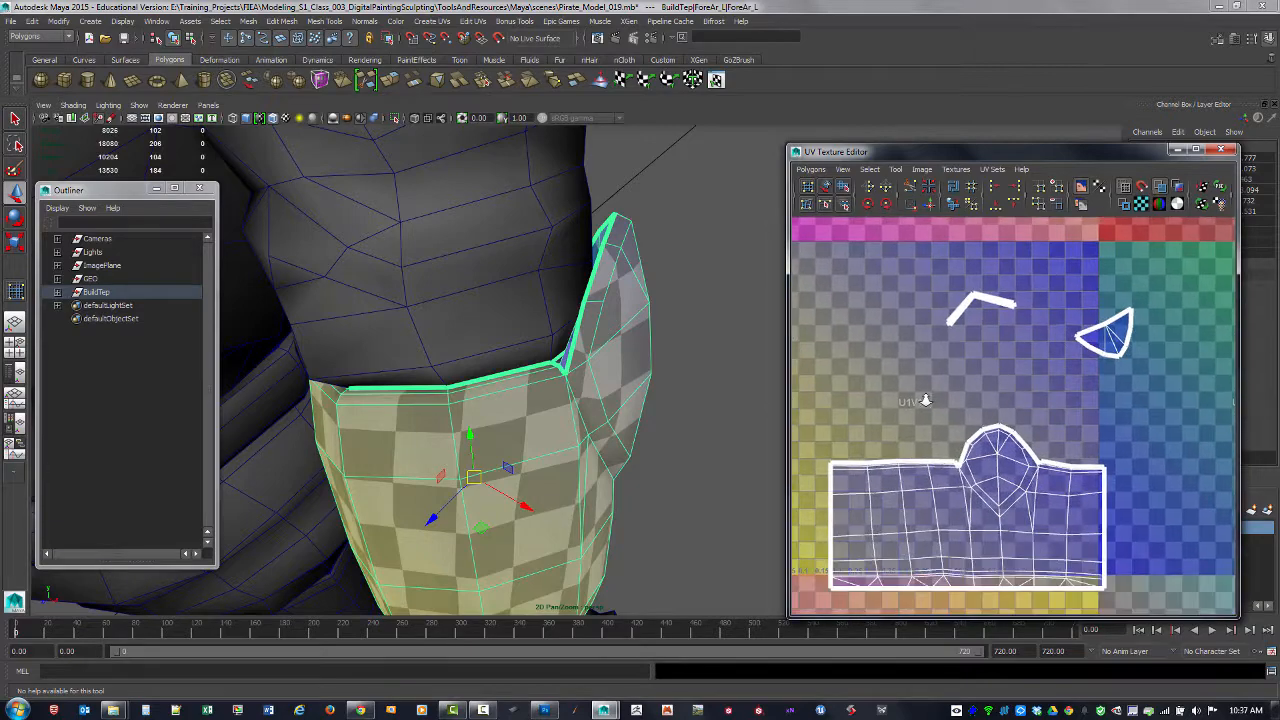
{"action": "right_click_drag", "start_coordinate": [923, 400], "coordinate": [1050, 488], "text": "alt"}
{"action": "middle_click_drag", "start_coordinate": [1050, 487], "coordinate": [1090, 485], "text": "alt"}
{"action": "left_click_drag", "start_coordinate": [748, 434], "coordinate": [628, 397], "text": "alt"}
{"action": "right_click_drag", "start_coordinate": [628, 397], "coordinate": [748, 456], "text": "alt"}
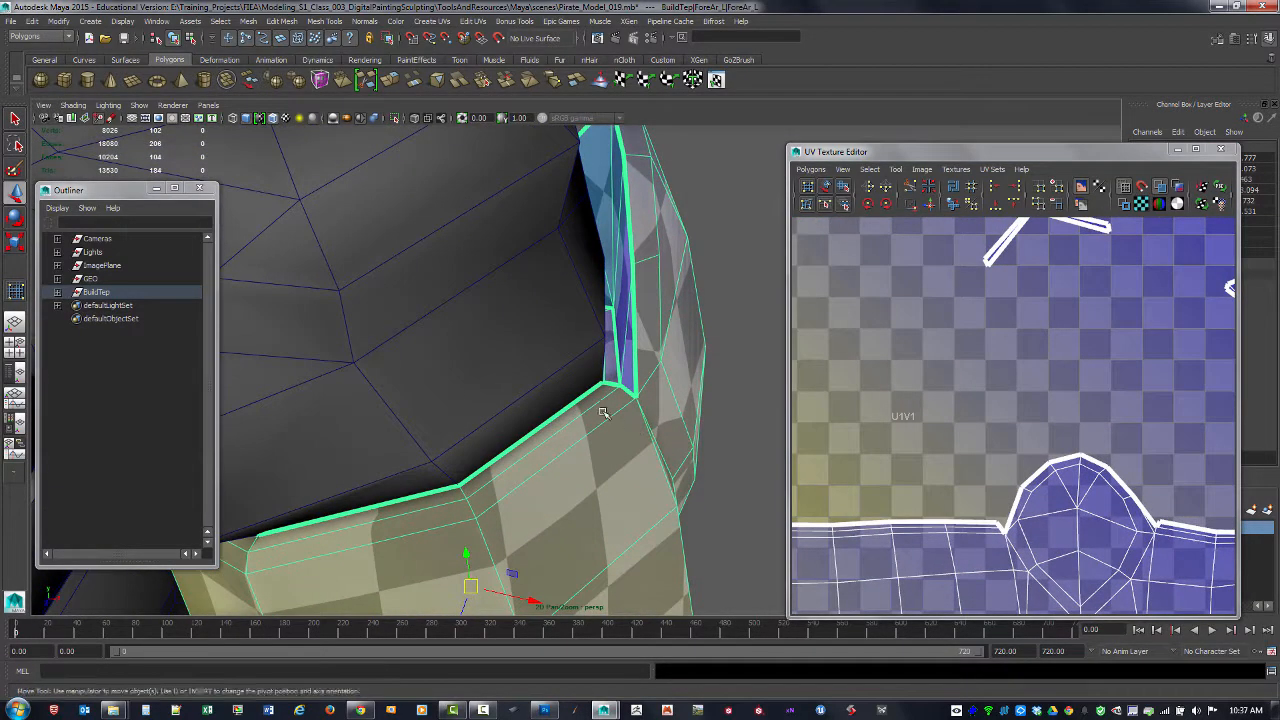
{"action": "left_click_drag", "start_coordinate": [644, 432], "coordinate": [660, 452], "text": "alt"}
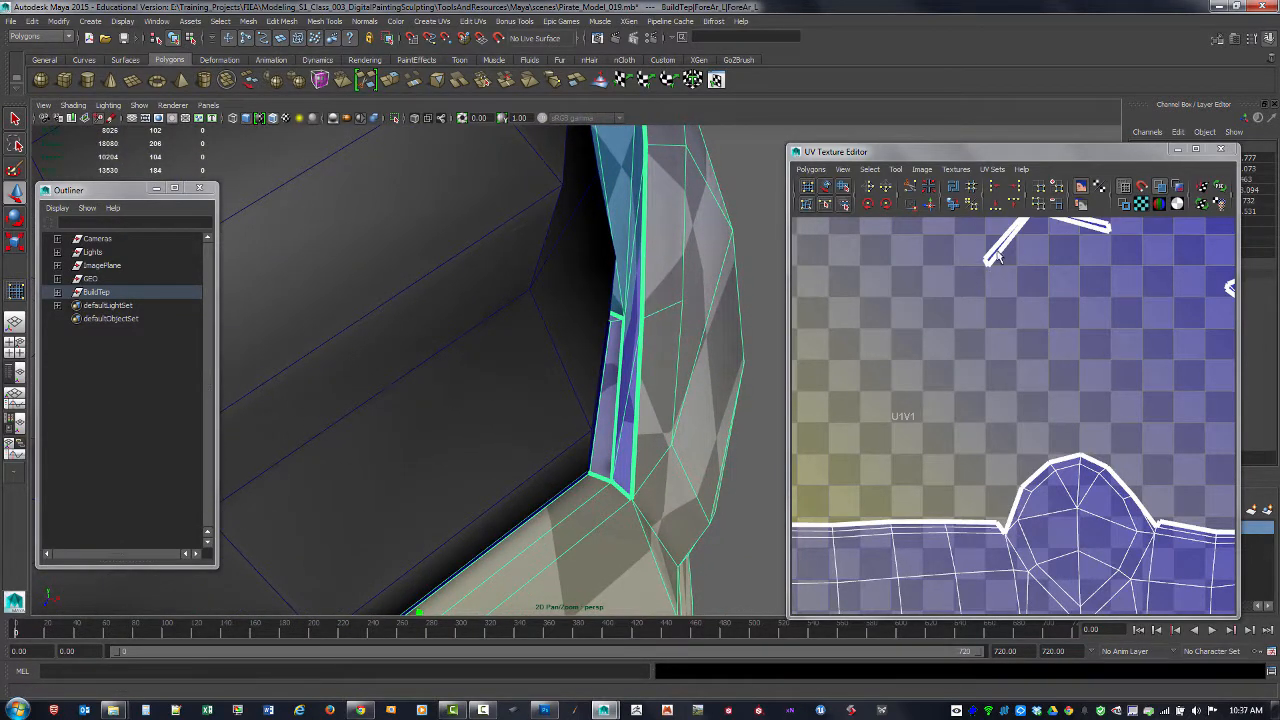
- Delete the edge dividing the narrow strip along the inside of the forearm cuff's flap
{"action": "mouse_move", "coordinate": [592, 468]}
{"action": "left_mouse_down", "text": "alt"}
{"action": "mouse_move", "coordinate": [611, 469]}
{"action": "mouse_move", "coordinate": [597, 466]}
{"action": "left_mouse_up", "text": "alt"}
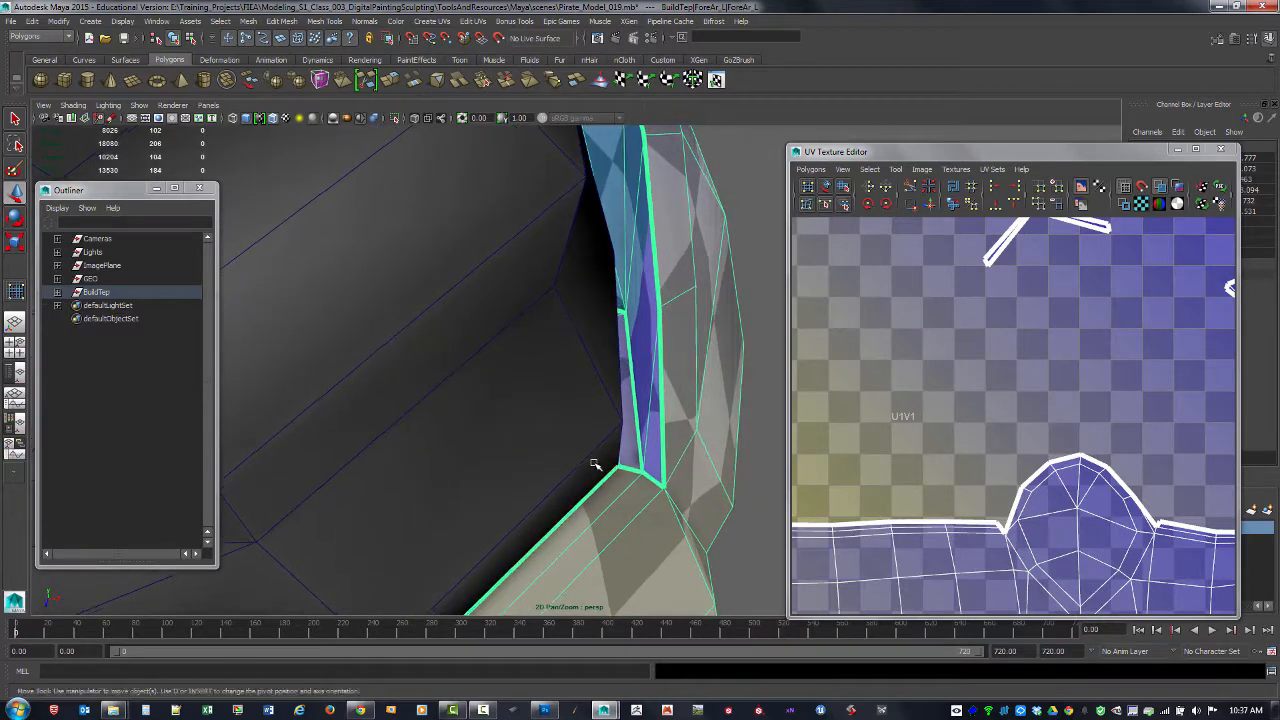
{"action": "right_click_drag", "start_coordinate": [597, 466], "coordinate": [677, 503], "text": "alt"}
{"action": "middle_click_drag", "start_coordinate": [677, 503], "coordinate": [679, 485], "text": "alt"}
{"action": "left_click_drag", "start_coordinate": [679, 485], "coordinate": [675, 487], "text": "alt"}
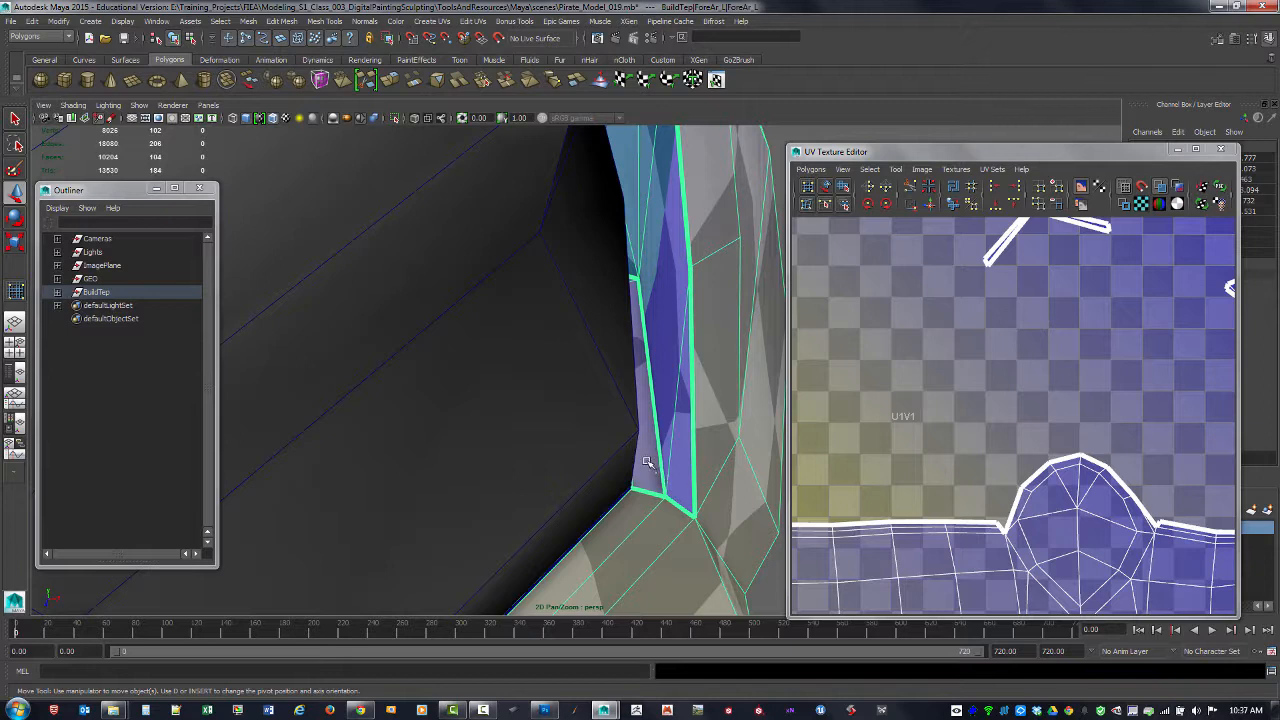
{"action": "key", "text": "F10"}
{"action": "left_click", "coordinate": [651, 423]}
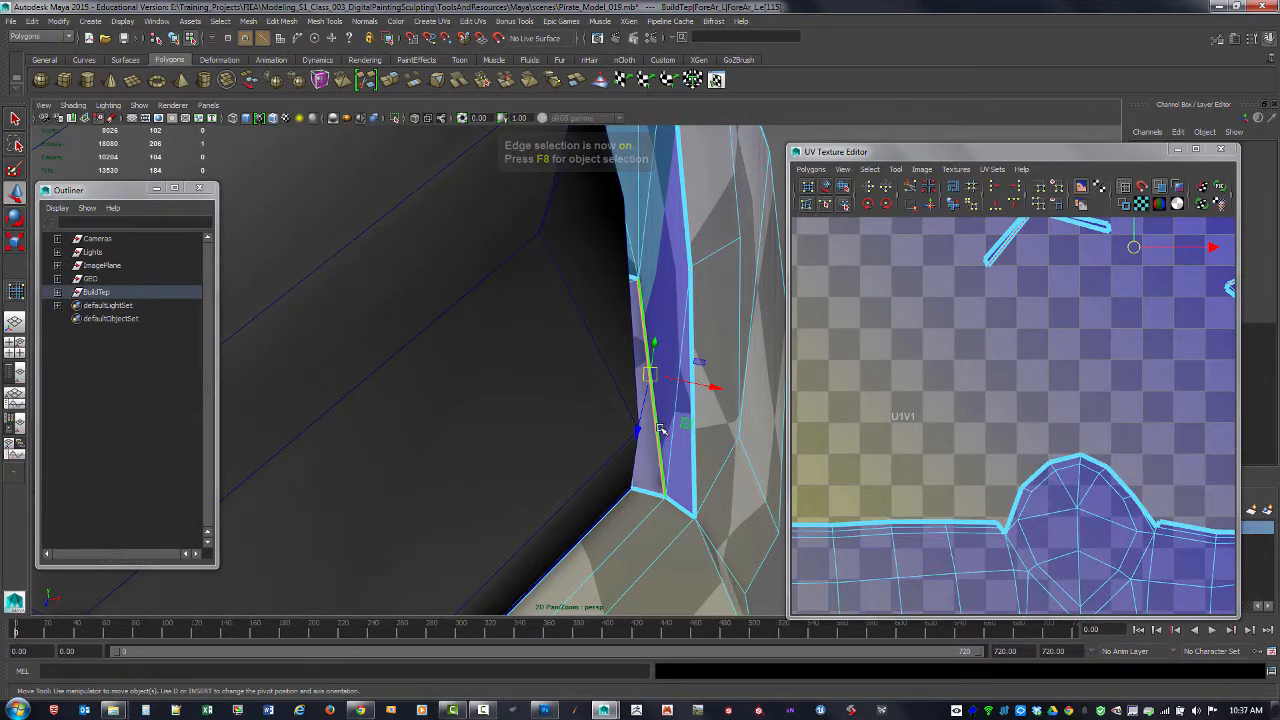
{"action": "key", "text": "Delete"}
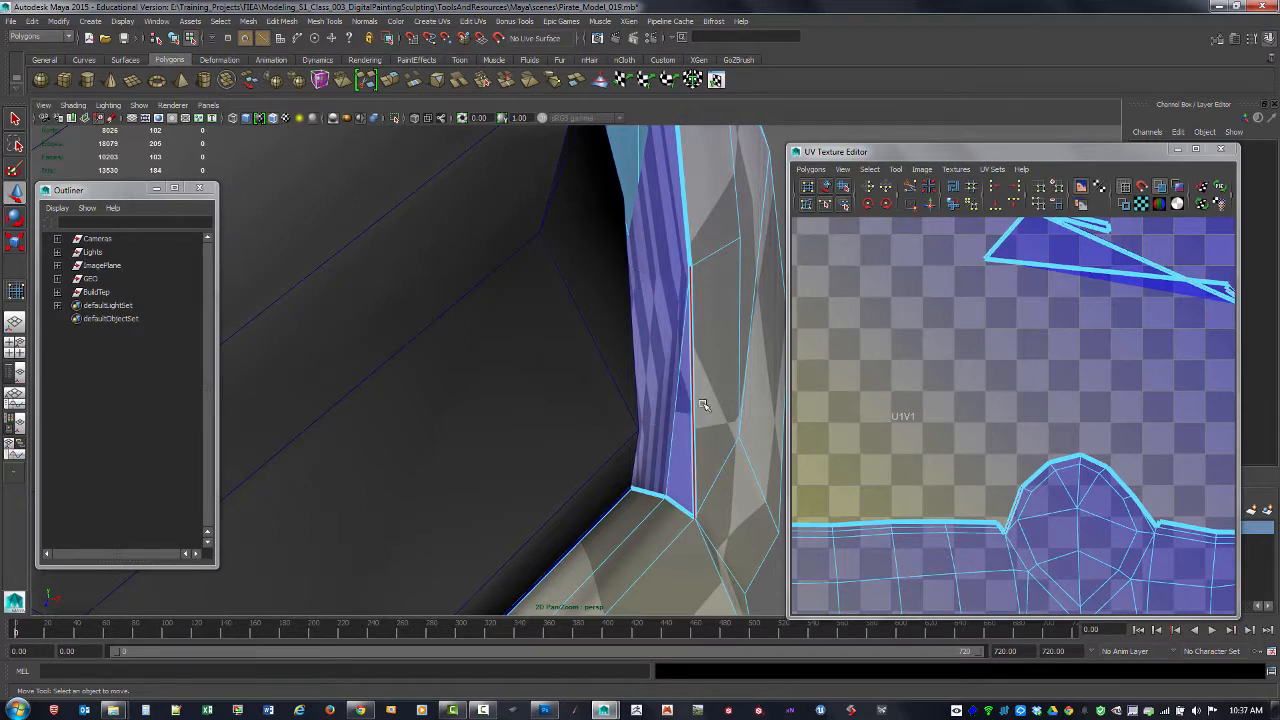
- In wireframe display, delete two more edges splitting the narrow strip along the cuff flap's inner side
{"action": "left_click_drag", "start_coordinate": [703, 404], "coordinate": [653, 449], "text": "alt"}
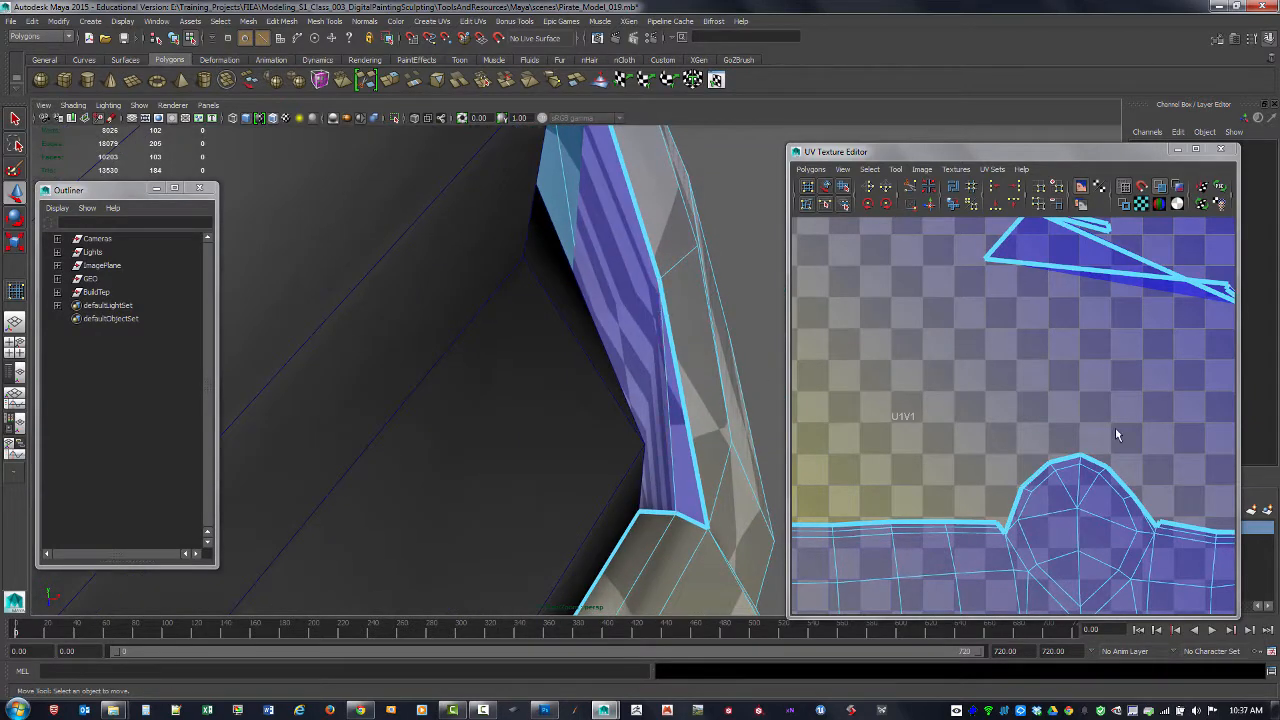
{"action": "left_click_drag", "start_coordinate": [724, 421], "coordinate": [510, 437], "text": "alt"}
{"action": "key", "text": "4"}
{"action": "left_click", "coordinate": [574, 400]}
{"action": "left_click_drag", "start_coordinate": [597, 394], "coordinate": [582, 399], "text": "alt"}
{"action": "key", "text": "Delete"}
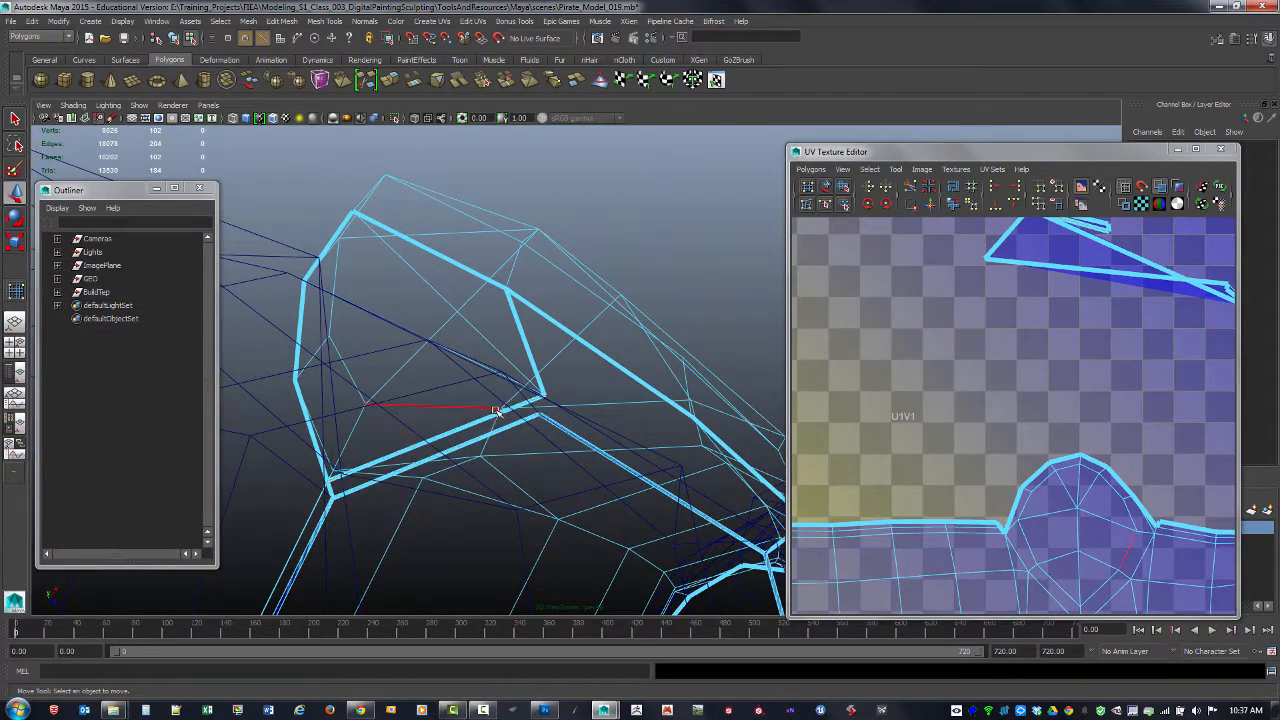
{"action": "left_click", "coordinate": [496, 410]}
{"action": "key", "text": "Delete"}
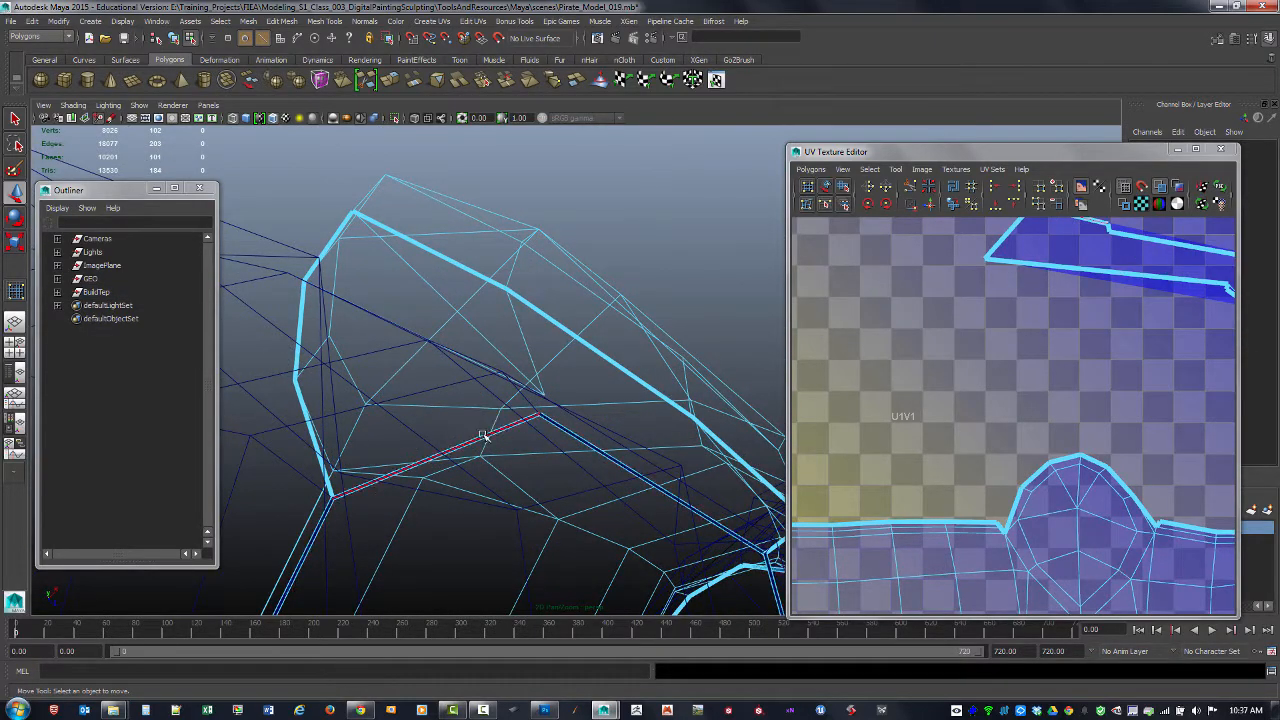
- Delete the leftover edges at the flap's inner corner and restore shaded display
{"action": "left_click_drag", "start_coordinate": [483, 436], "coordinate": [566, 363], "text": "alt"}
{"action": "left_click", "coordinate": [566, 362]}
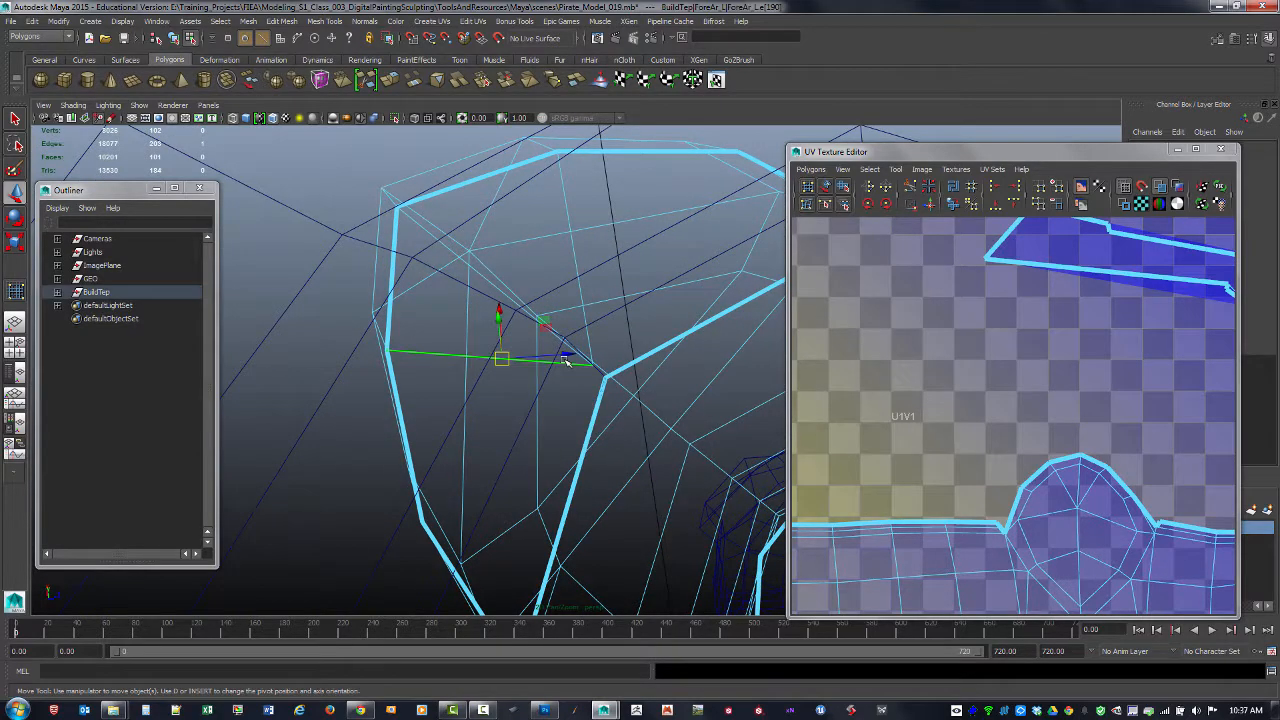
{"action": "key", "text": "Delete"}
{"action": "left_click", "coordinate": [590, 338]}
{"action": "key", "text": "Delete"}
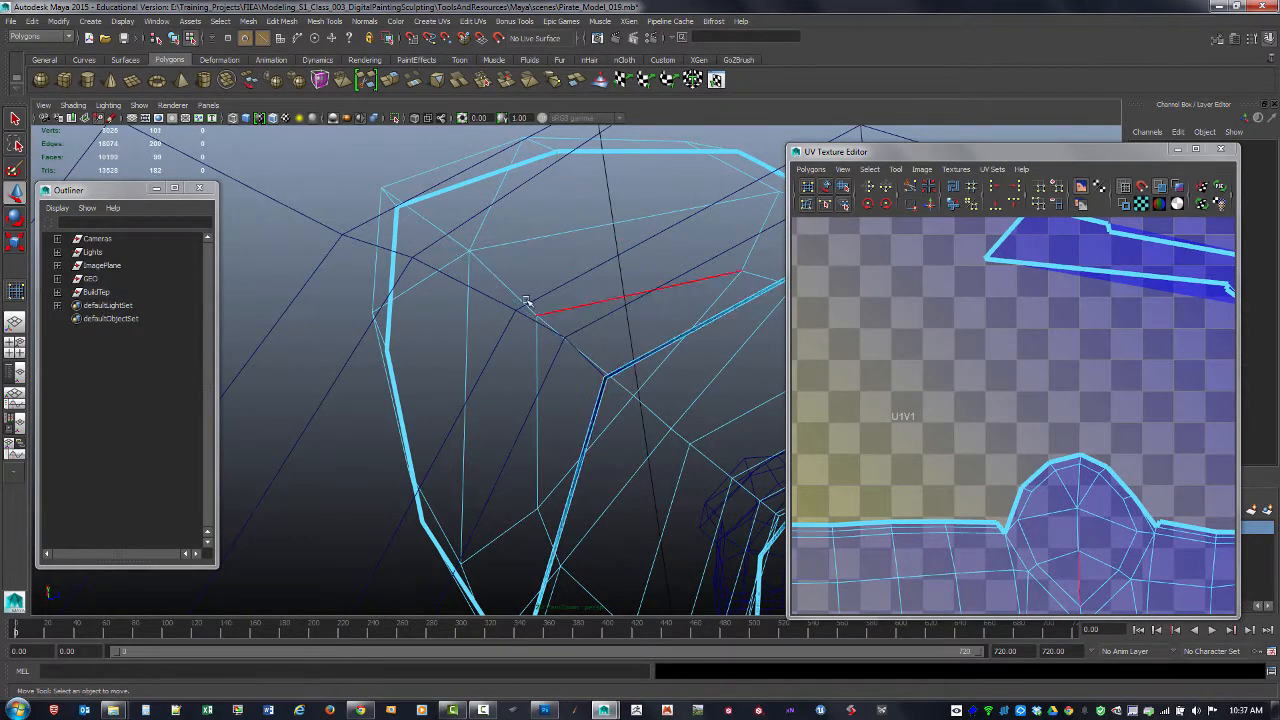
{"action": "mouse_move", "coordinate": [500, 413]}
{"action": "left_mouse_down", "text": "alt"}
{"action": "mouse_move", "coordinate": [577, 397]}
{"action": "mouse_move", "coordinate": [600, 417]}
{"action": "mouse_move", "coordinate": [617, 371]}
{"action": "mouse_move", "coordinate": [651, 360]}
{"action": "mouse_move", "coordinate": [607, 370]}
{"action": "mouse_move", "coordinate": [623, 423]}
{"action": "mouse_move", "coordinate": [586, 461]}
{"action": "mouse_move", "coordinate": [674, 449]}
{"action": "mouse_move", "coordinate": [503, 413]}
{"action": "left_mouse_up", "text": "alt"}
{"action": "key", "text": "5"}
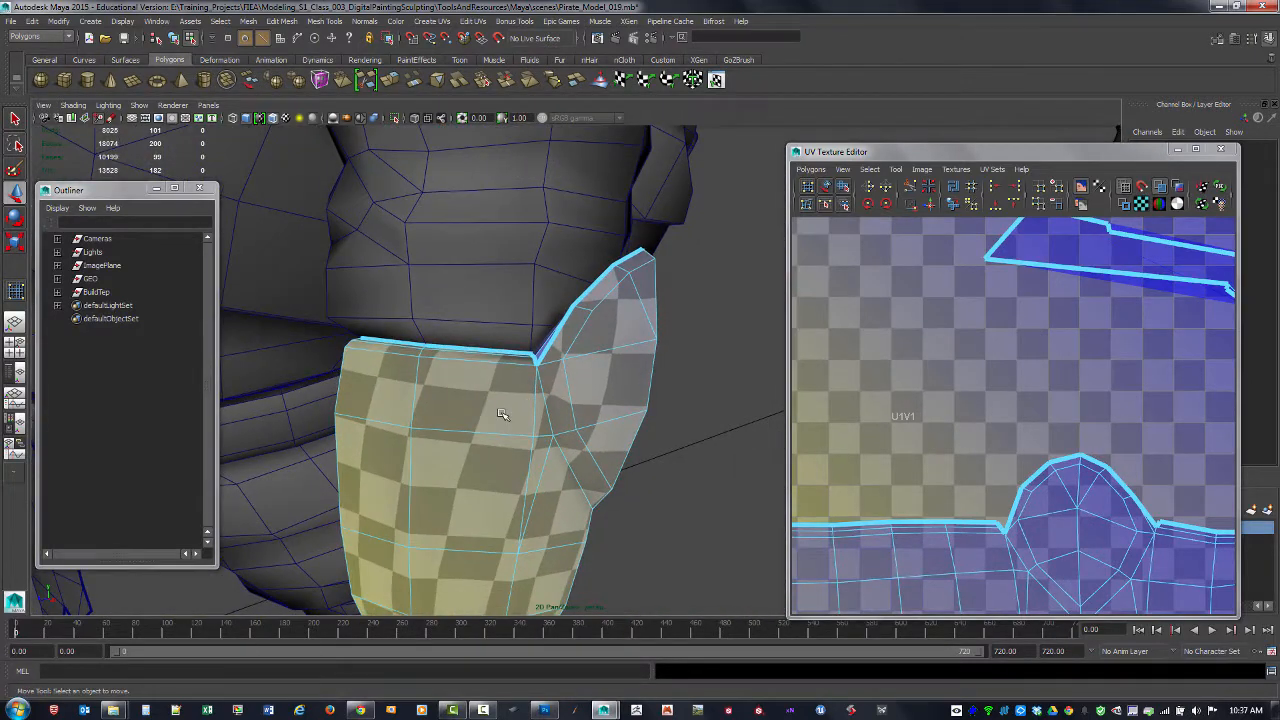
- Return to object selection, isolate the forearm cuff in the view and compare its flap with the UV shells
{"action": "key", "text": "F8"}
{"action": "left_click", "coordinate": [140, 105]}
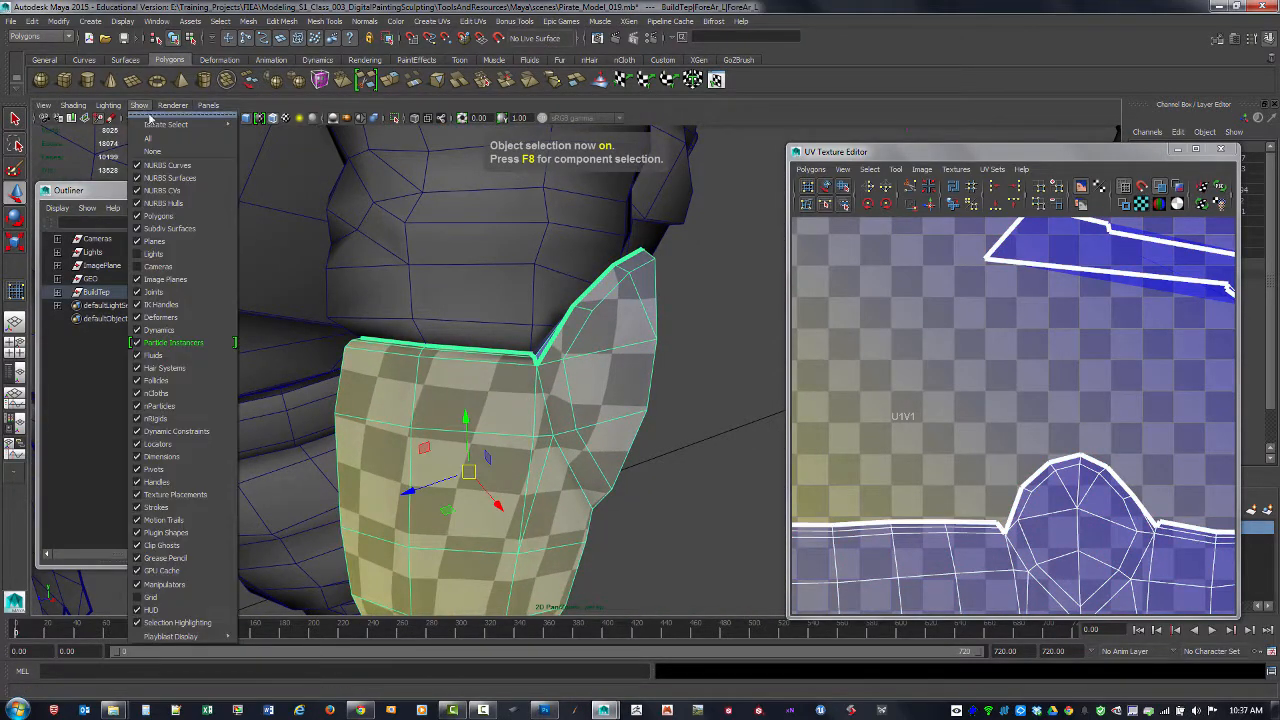
{"action": "mouse_move", "coordinate": [190, 122]}
{"action": "left_click", "coordinate": [290, 131]}
{"action": "left_click_drag", "start_coordinate": [405, 230], "coordinate": [570, 262], "text": "alt"}
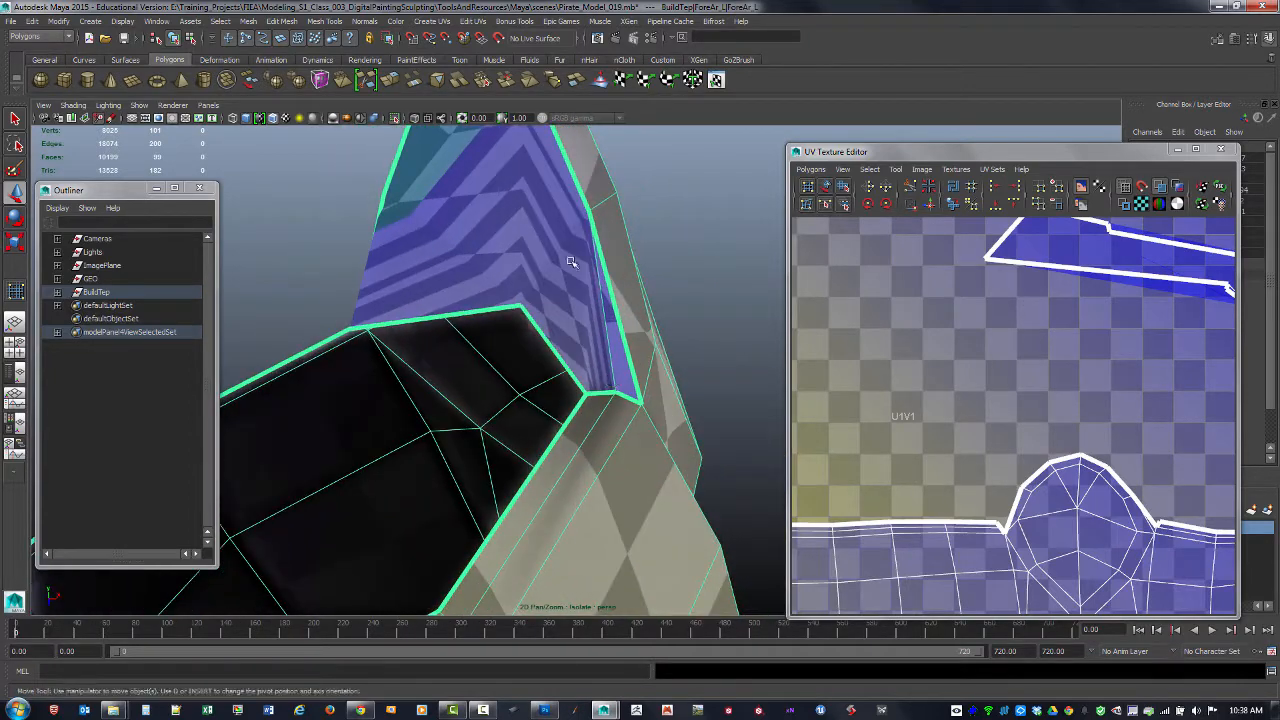
{"action": "scroll", "coordinate": [1129, 403], "scroll_direction": "down", "scroll_amount": 5}
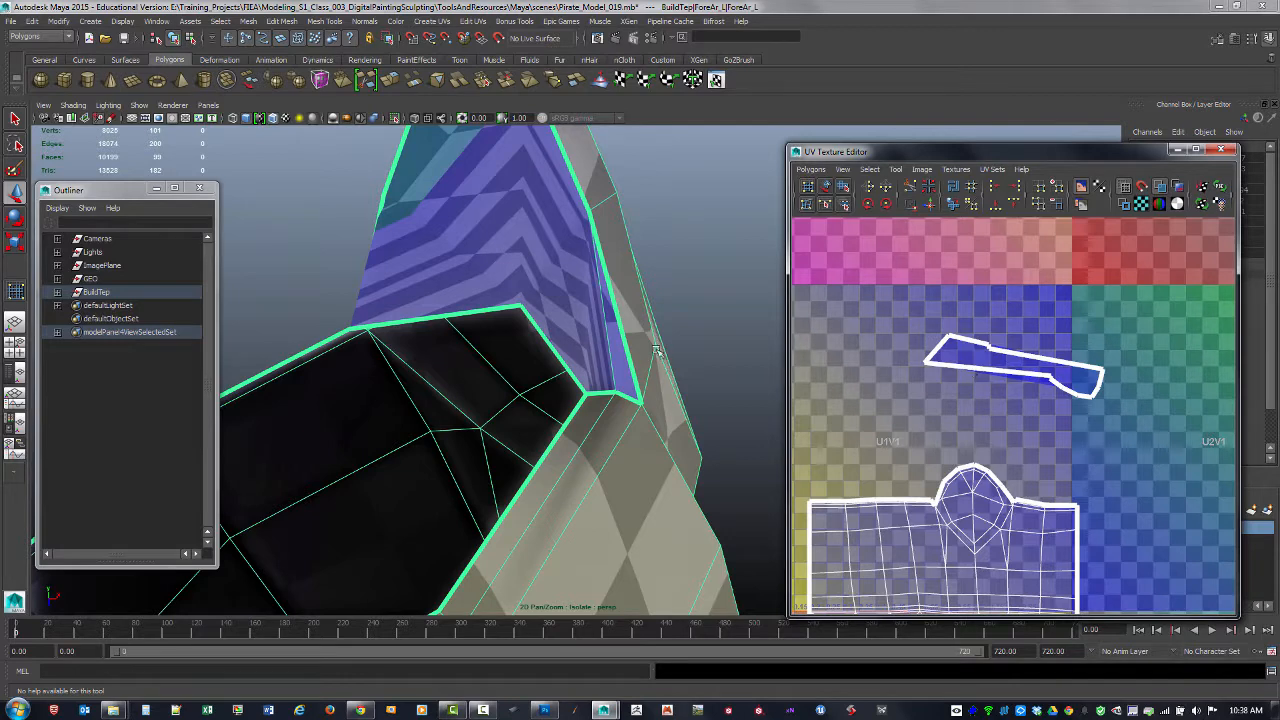
{"action": "key", "text": "w"}
{"action": "middle_click_drag", "start_coordinate": [1071, 556], "coordinate": [1106, 448], "text": "alt"}
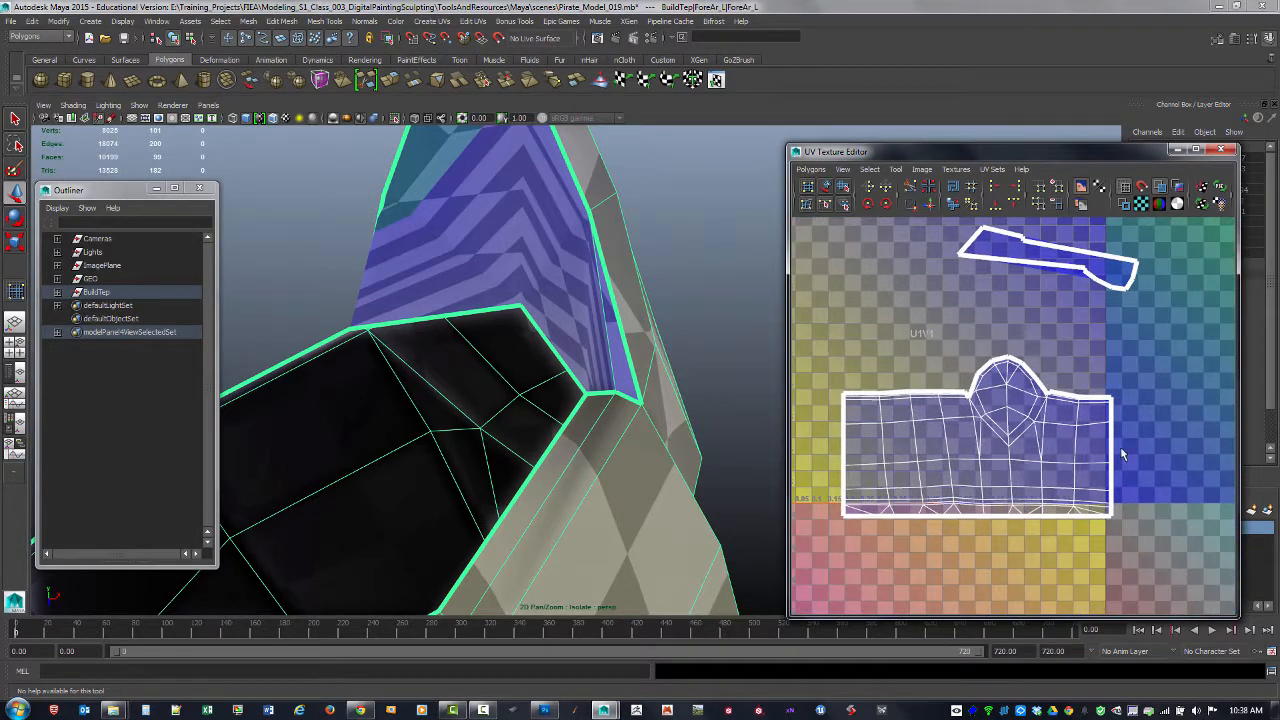
{"action": "mouse_move", "coordinate": [494, 371]}
{"action": "left_mouse_down", "text": "alt"}
{"action": "mouse_move", "coordinate": [634, 374]}
{"action": "mouse_move", "coordinate": [514, 366]}
{"action": "mouse_move", "coordinate": [564, 346]}
{"action": "mouse_move", "coordinate": [571, 374]}
{"action": "mouse_move", "coordinate": [609, 363]}
{"action": "mouse_move", "coordinate": [508, 380]}
{"action": "left_mouse_up", "text": "alt"}
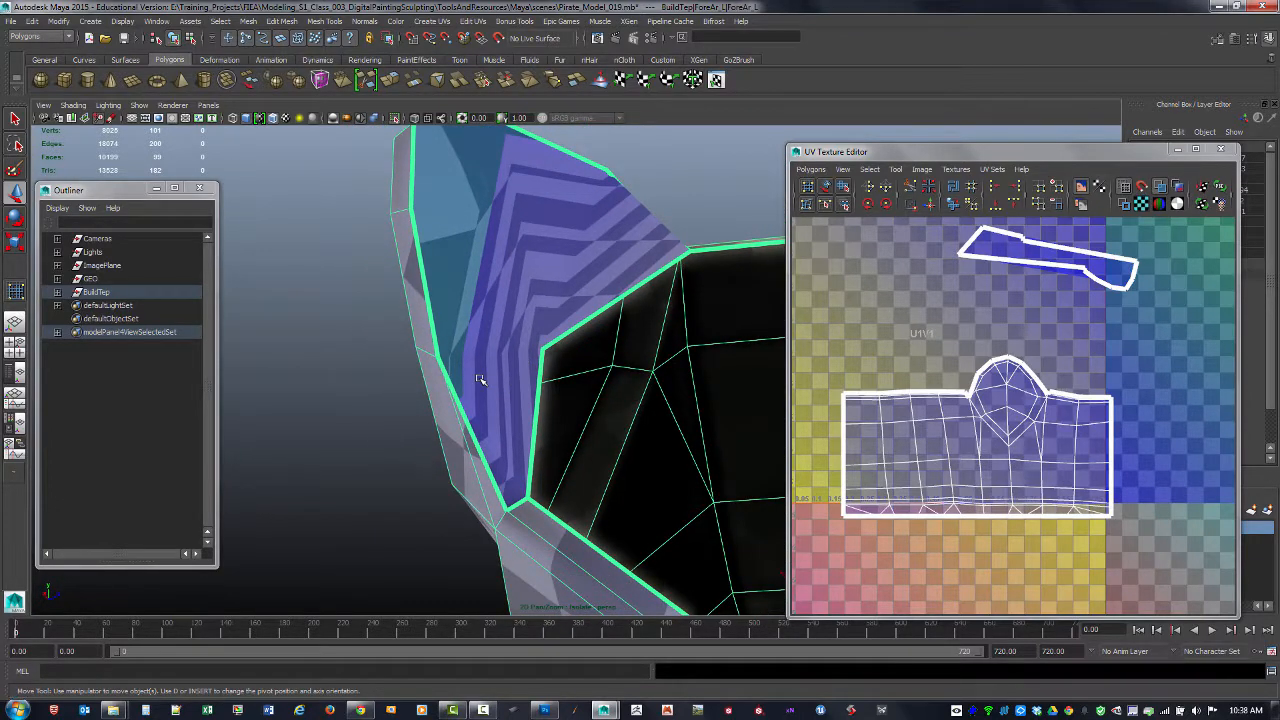
- Use Multi-Cut on the flap's inner face to cut off one lower corner and connect the inner corner to an upper outline vertex
{"action": "right_click", "coordinate": [480, 379], "text": "shift"}
{"action": "left_click", "coordinate": [427, 379]}
{"action": "left_click", "coordinate": [527, 497]}
{"action": "right_click", "coordinate": [541, 438]}
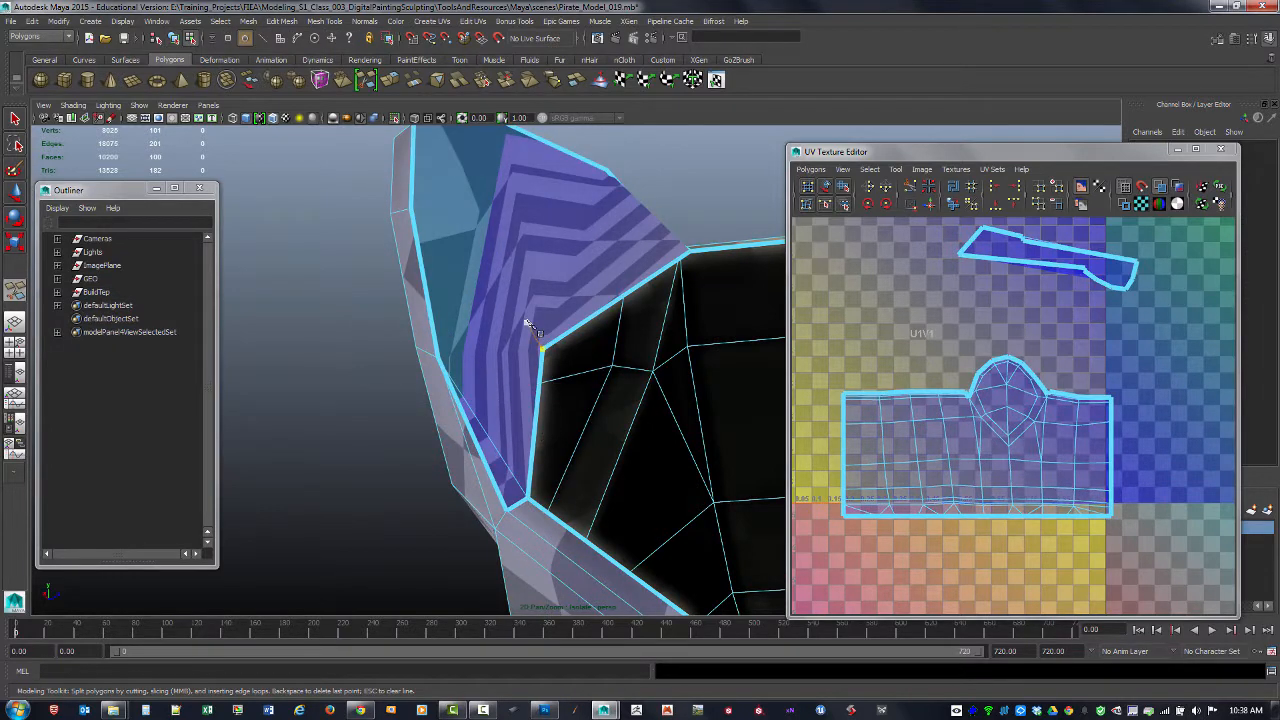
{"action": "middle_click_drag", "start_coordinate": [526, 319], "coordinate": [517, 412], "text": "alt"}
{"action": "left_click", "coordinate": [405, 236]}
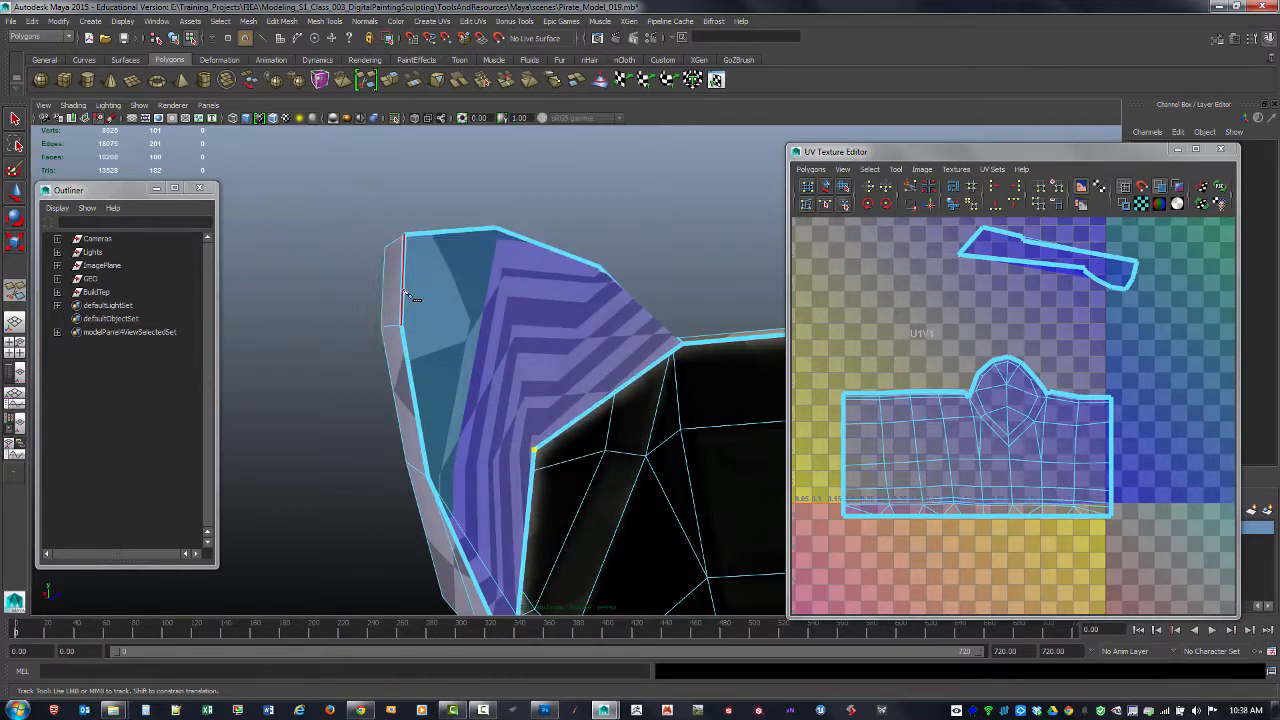
{"action": "right_click", "coordinate": [438, 208]}
- Cut edges from the next outline vertices on both sides of the first upper cut to the flap's inner corner
{"action": "left_click", "coordinate": [401, 326]}
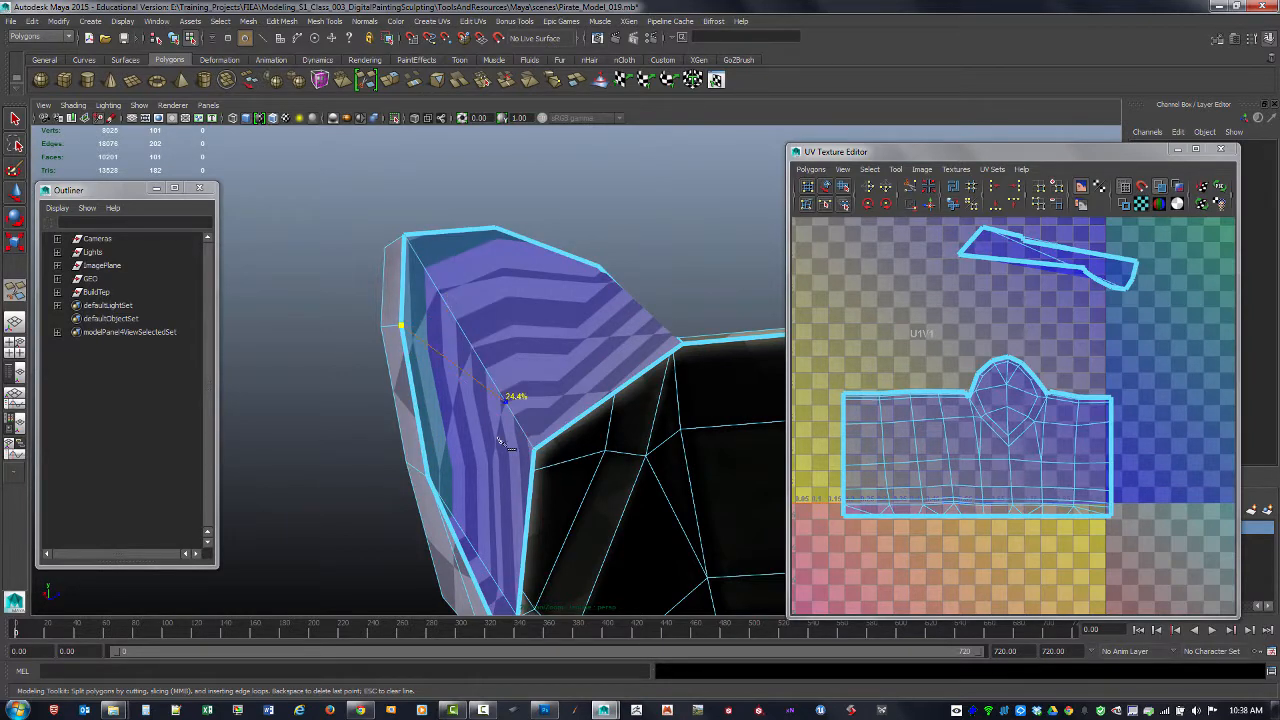
{"action": "left_click", "coordinate": [533, 450]}
{"action": "right_click", "coordinate": [556, 508]}
{"action": "left_click", "coordinate": [495, 229]}
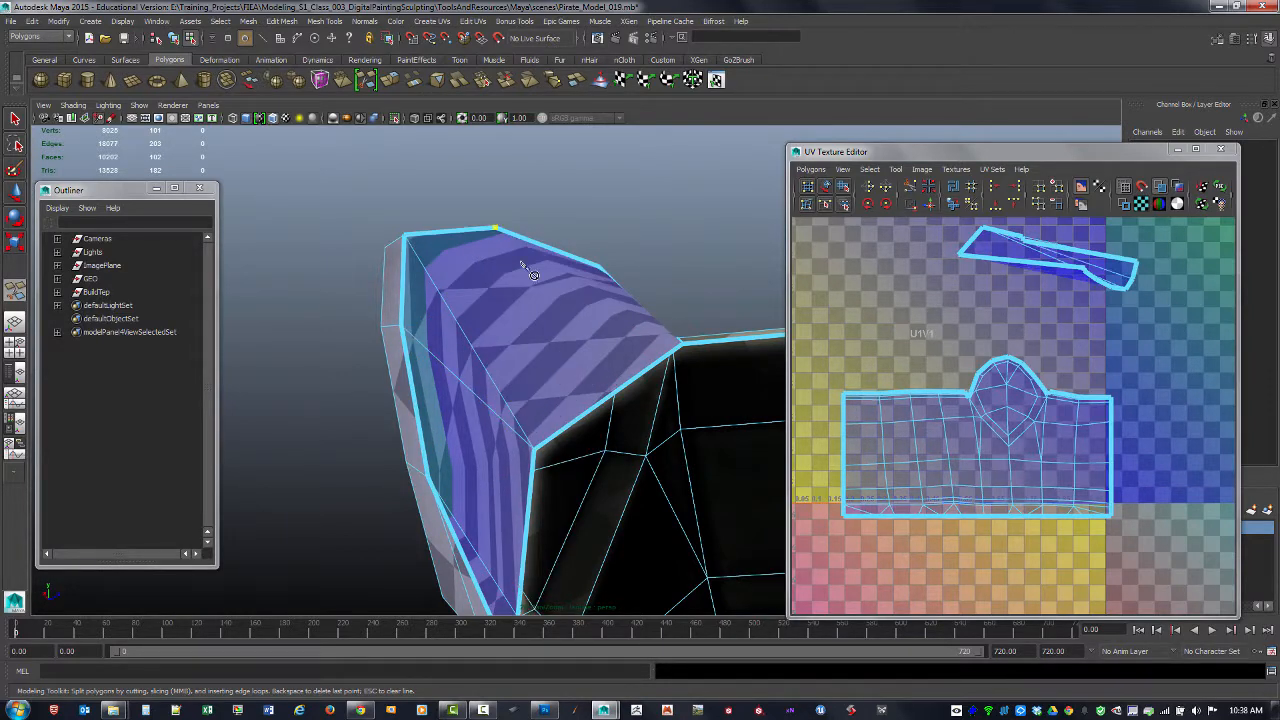
{"action": "right_click", "coordinate": [570, 262]}
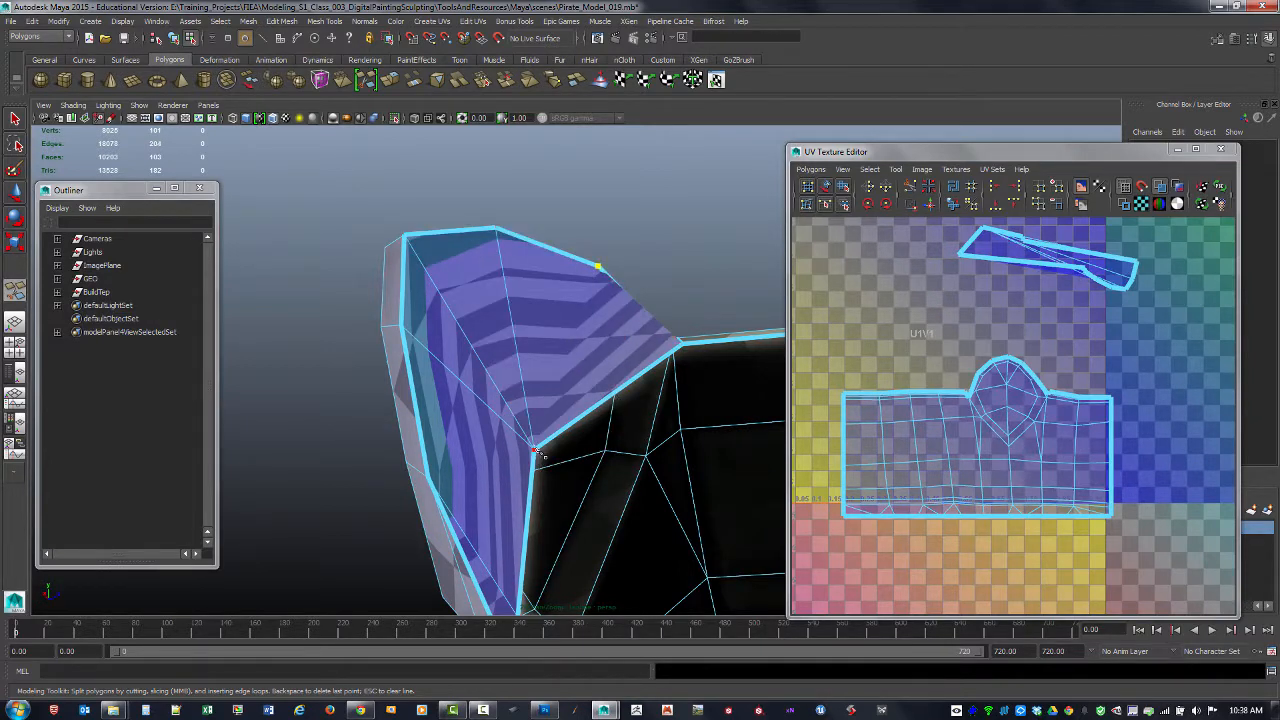
- Complete the last cut to the inner corner, cut across the flap's other lower corner and leave Multi-Cut
{"action": "key", "text": "ctrl+z"}
{"action": "left_click", "coordinate": [536, 446]}
{"action": "left_click_drag", "start_coordinate": [557, 435], "coordinate": [613, 443], "text": "alt"}
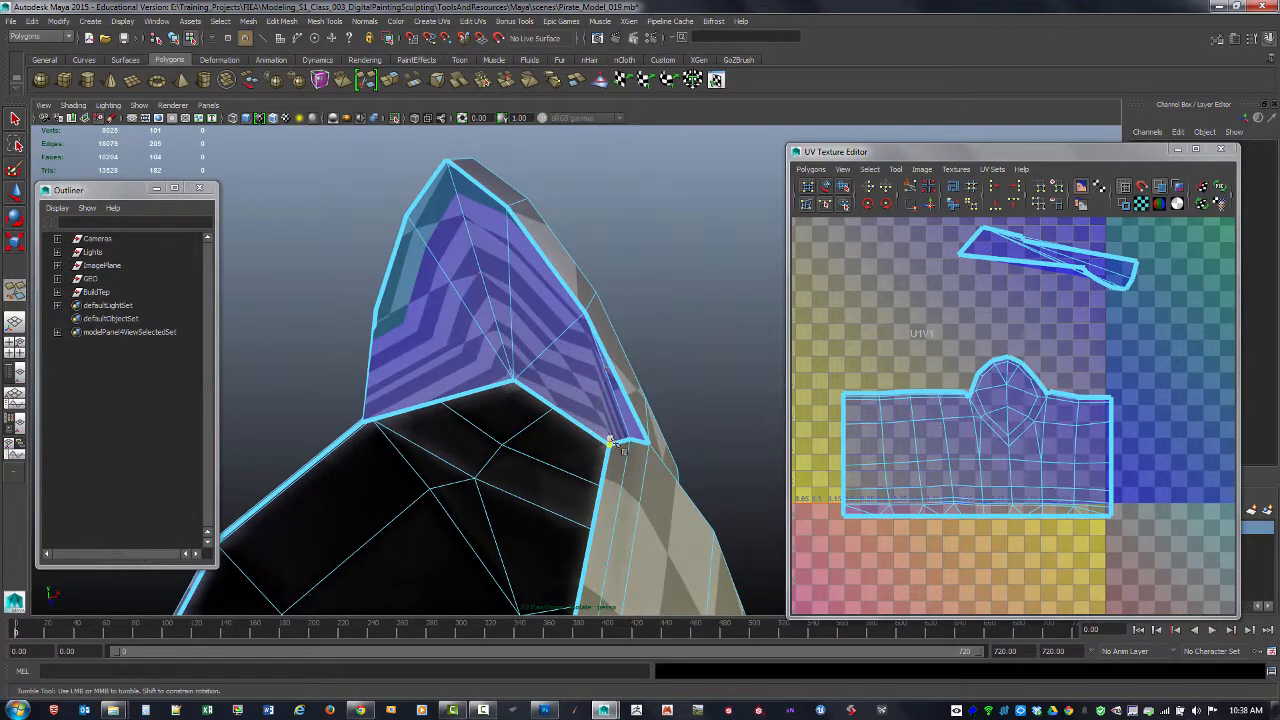
{"action": "left_click", "coordinate": [588, 316]}
{"action": "left_click", "coordinate": [8, 118]}
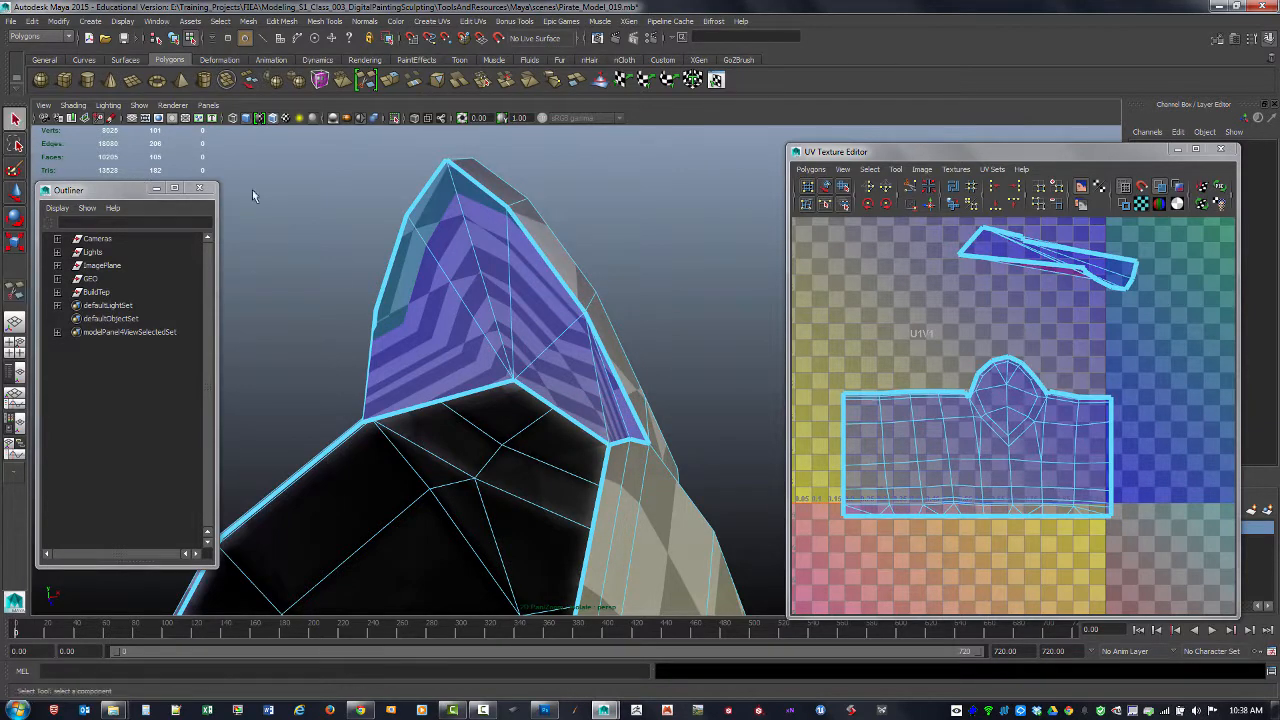
{"action": "left_click_drag", "start_coordinate": [646, 320], "coordinate": [537, 289], "text": "alt"}
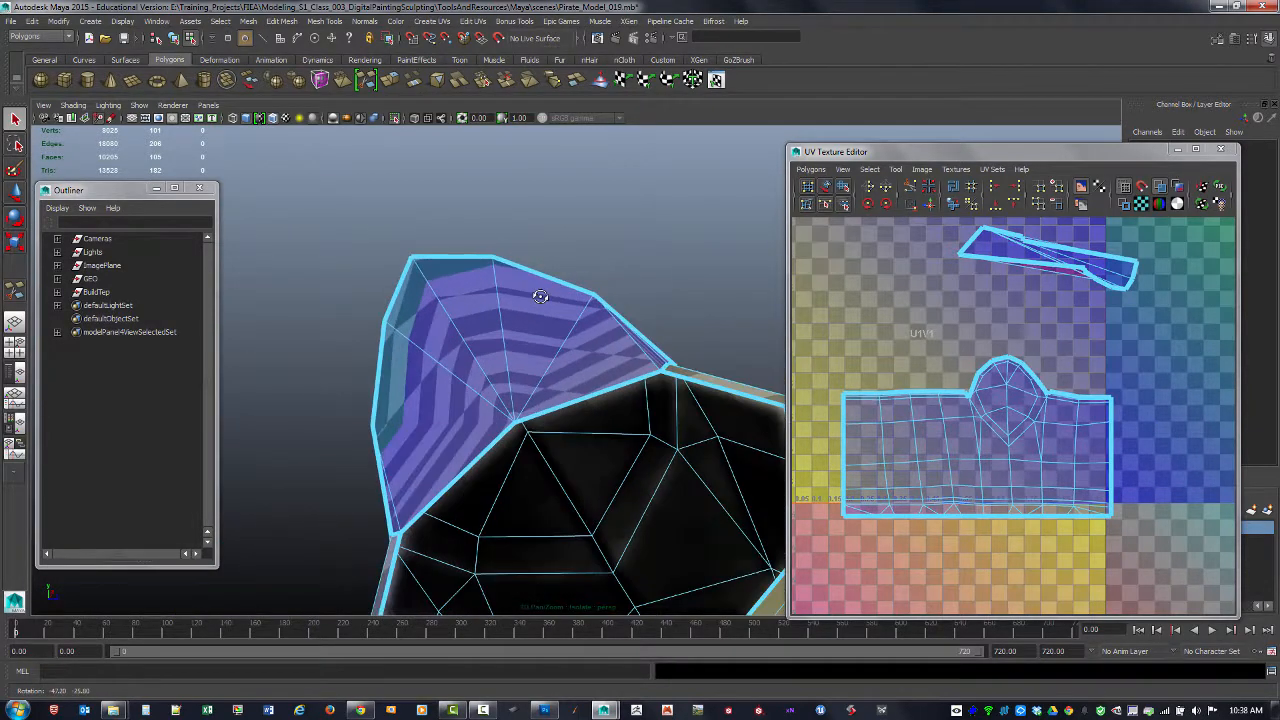
{"action": "left_click", "coordinate": [541, 304]}
{"action": "double_click", "coordinate": [537, 362]}
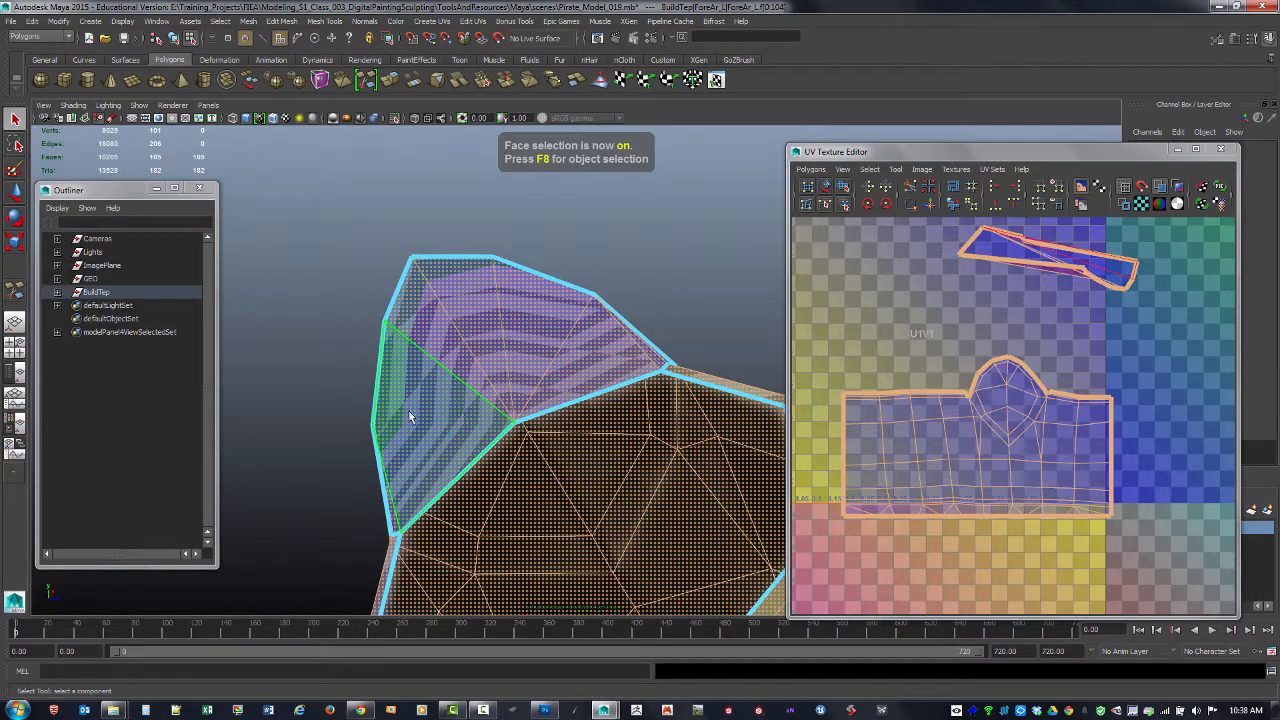
{"action": "left_click", "coordinate": [318, 438]}
- Select all the faces on the inner side of the cuff's flap, including the small corner ones
{"action": "left_click_drag", "start_coordinate": [318, 438], "coordinate": [415, 503], "text": "alt"}
{"action": "left_click", "coordinate": [424, 523]}
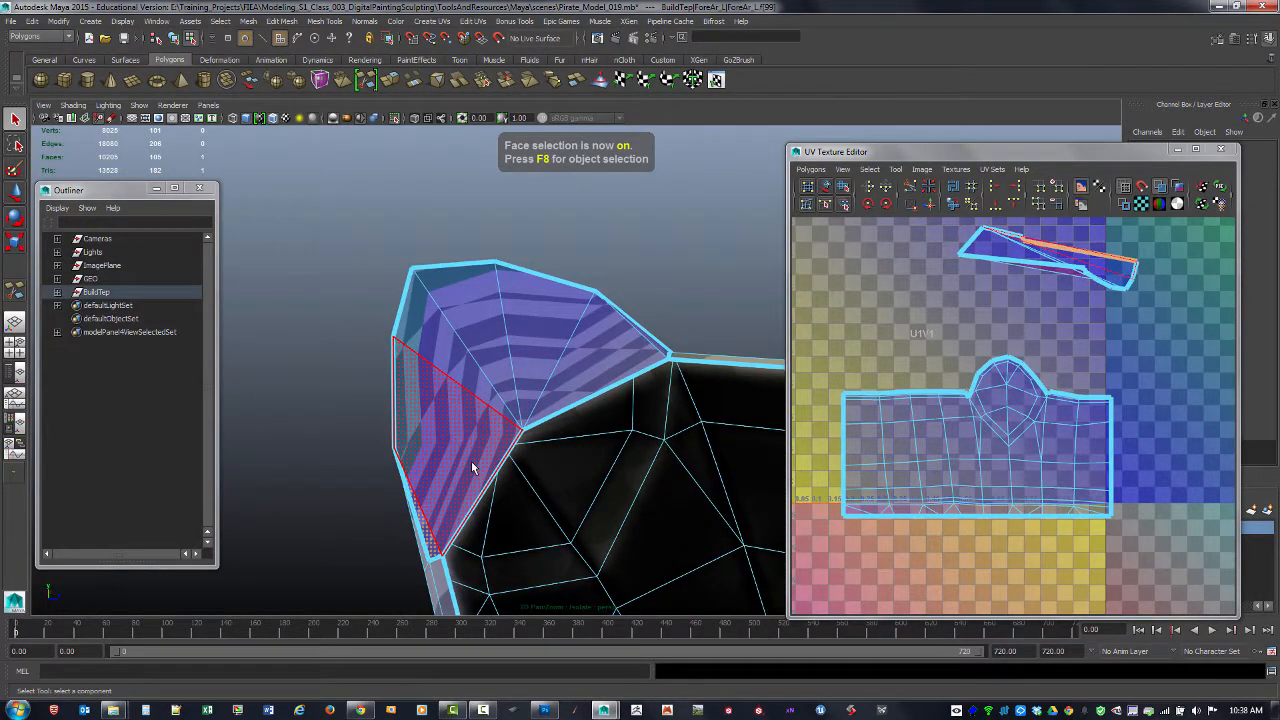
{"action": "left_click", "coordinate": [473, 464], "text": "shift"}
{"action": "left_click", "coordinate": [448, 338], "text": "shift"}
{"action": "left_click", "coordinate": [474, 332], "text": "shift"}
{"action": "left_click", "coordinate": [536, 325], "text": "shift"}
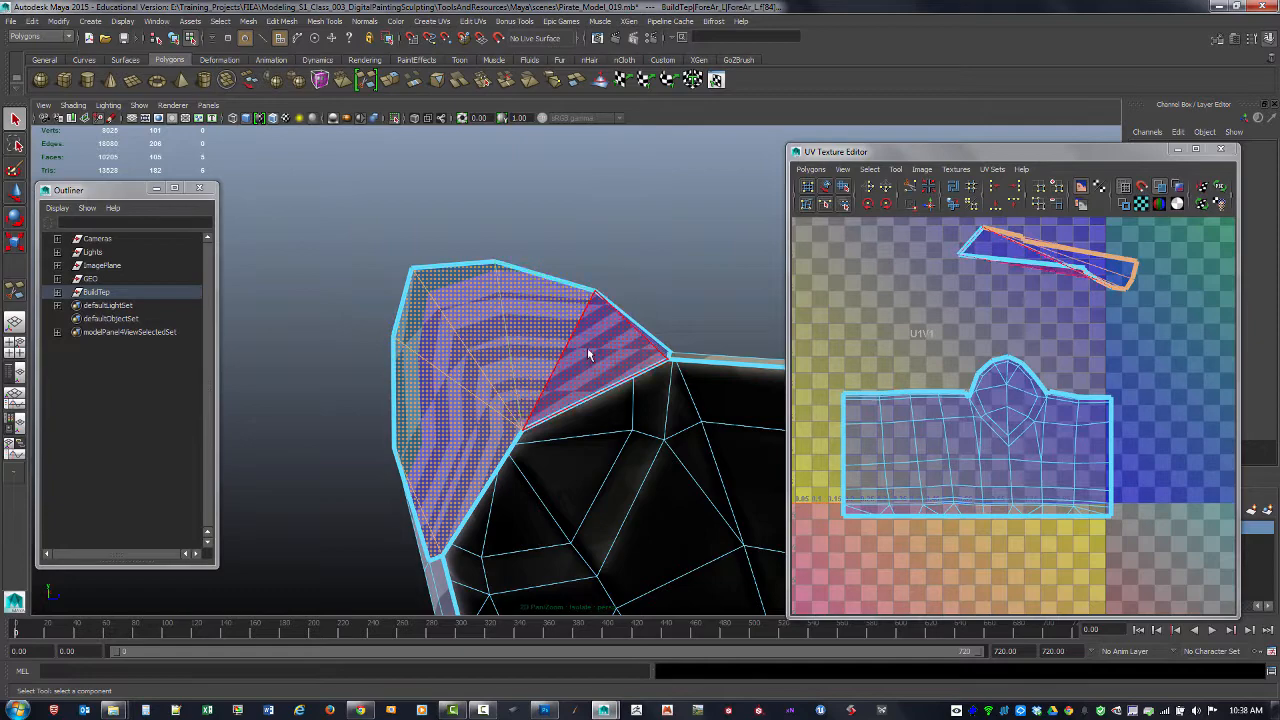
{"action": "left_click", "coordinate": [592, 355], "text": "shift"}
{"action": "left_click_drag", "start_coordinate": [594, 356], "coordinate": [648, 356], "text": "alt"}
{"action": "left_click", "coordinate": [643, 379], "text": "shift"}
{"action": "left_click", "coordinate": [600, 419], "text": "shift"}
- Face the flap in wireframe and apply Planar Mapping from Camera to the selected faces, keeping the image width/height ratio
{"action": "left_click_drag", "start_coordinate": [546, 433], "coordinate": [643, 374], "text": "alt"}
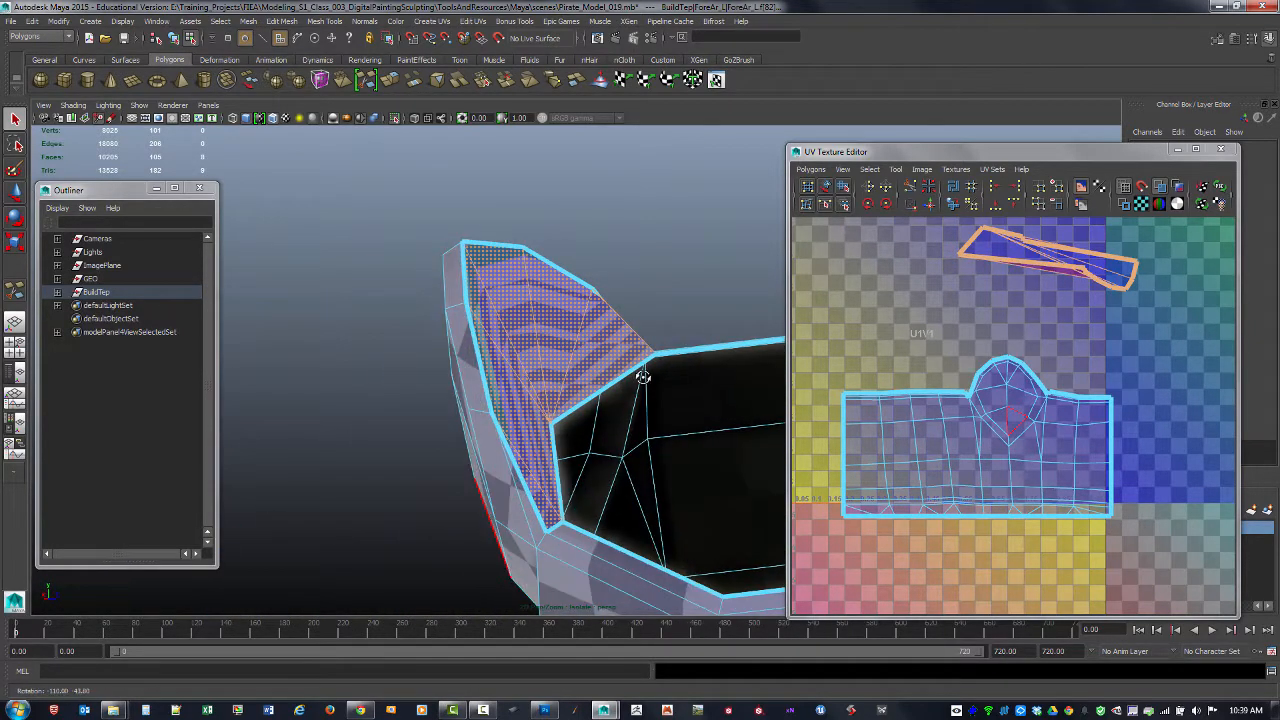
{"action": "left_click_drag", "start_coordinate": [512, 555], "coordinate": [609, 477], "text": "alt"}
{"action": "key", "text": "4"}
{"action": "left_click", "coordinate": [432, 21]}
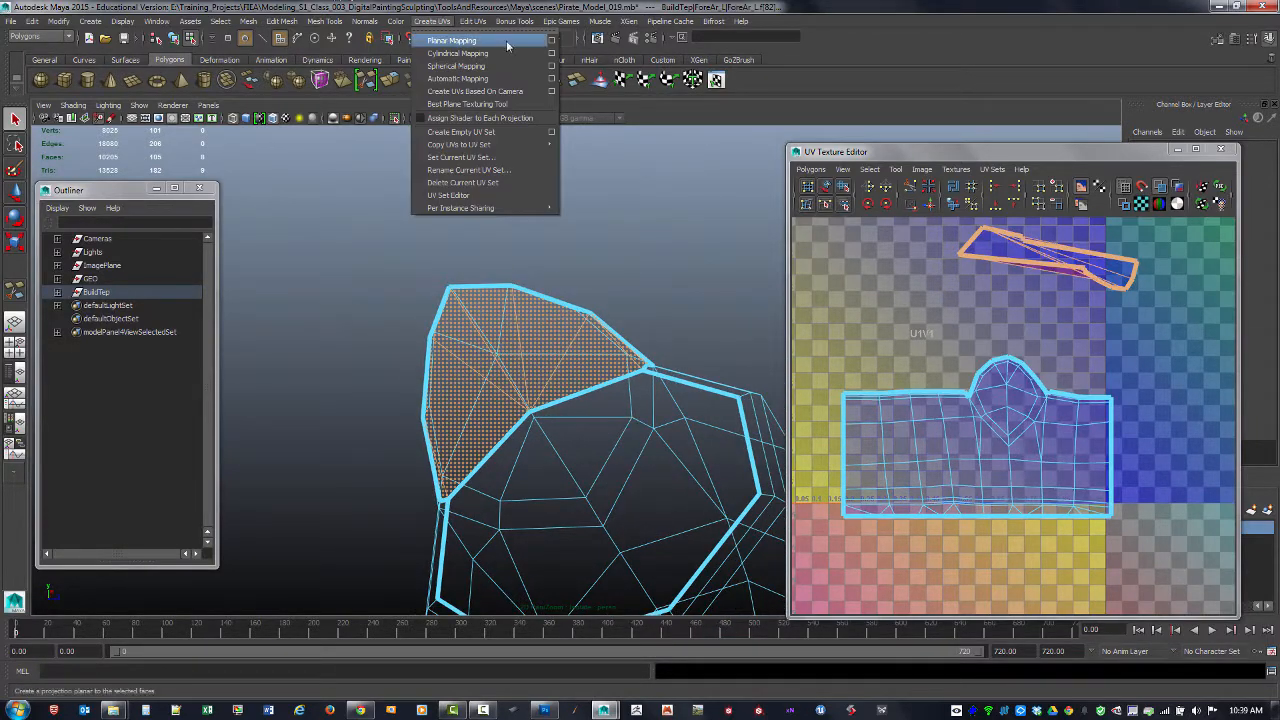
{"action": "left_click", "coordinate": [551, 41]}
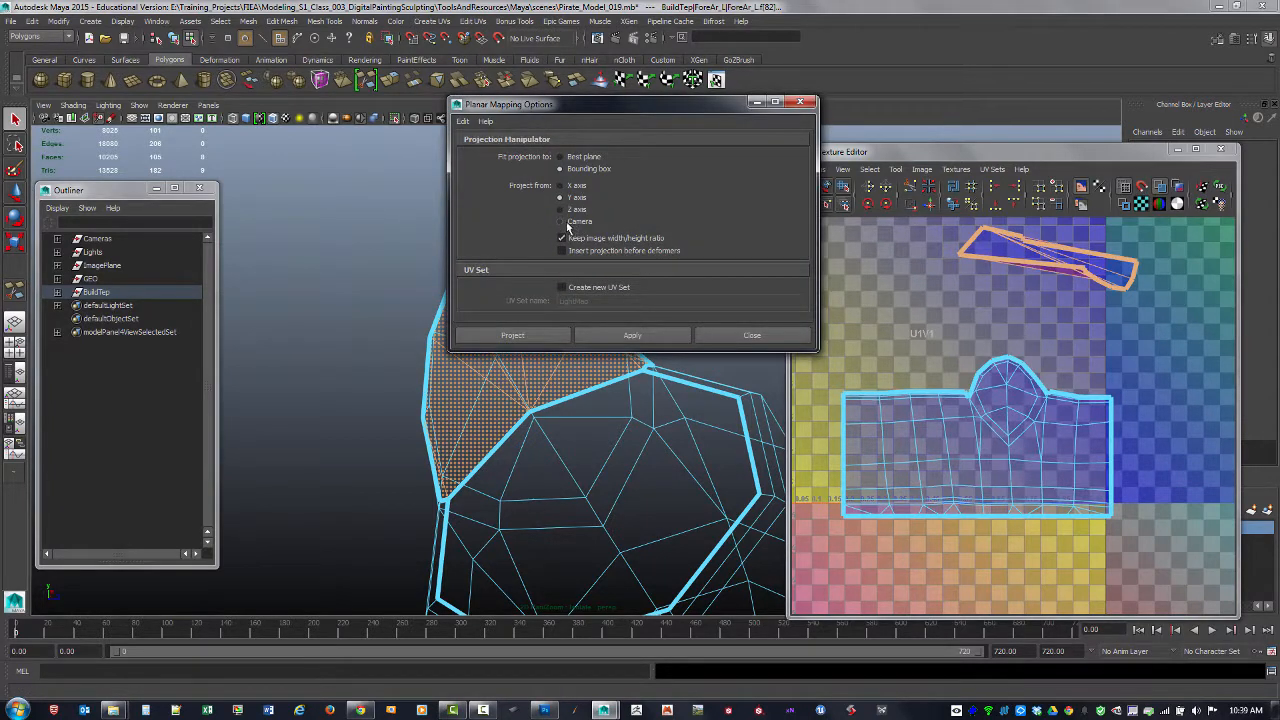
{"action": "left_click_drag", "start_coordinate": [549, 104], "coordinate": [858, 81]}
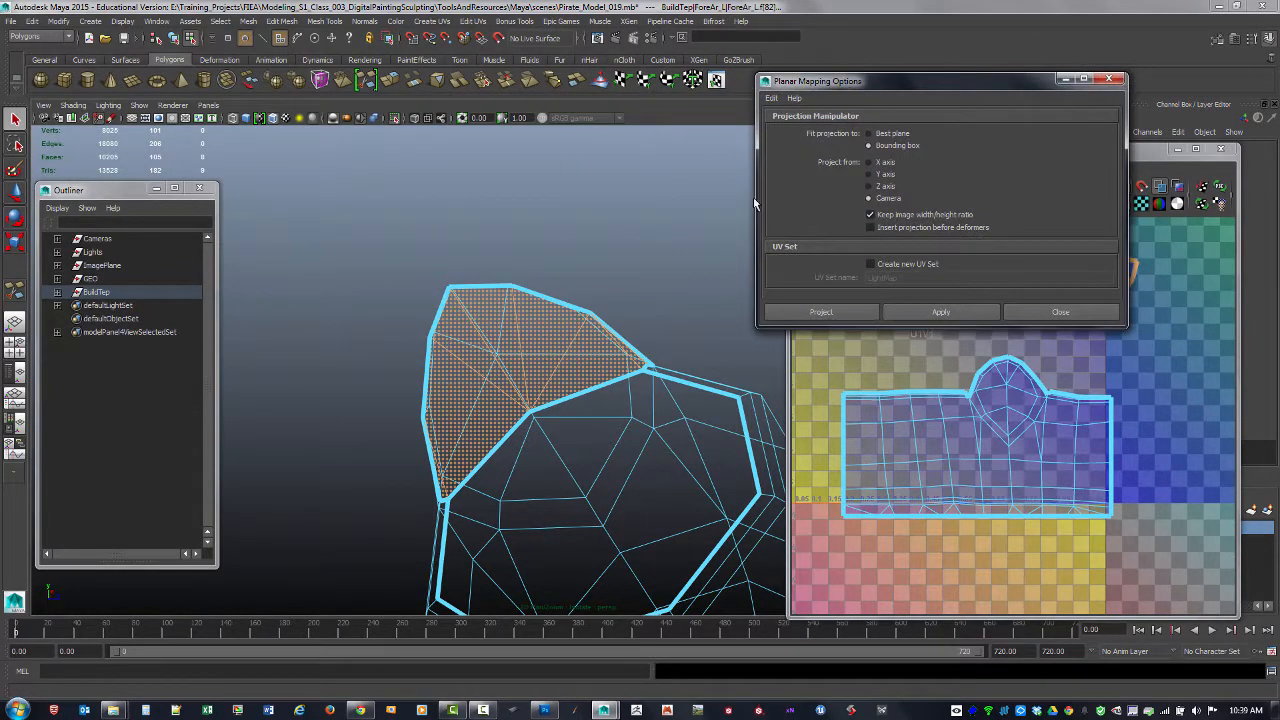
{"action": "left_click", "coordinate": [932, 314]}
{"action": "left_click_drag", "start_coordinate": [919, 84], "coordinate": [458, 361]}
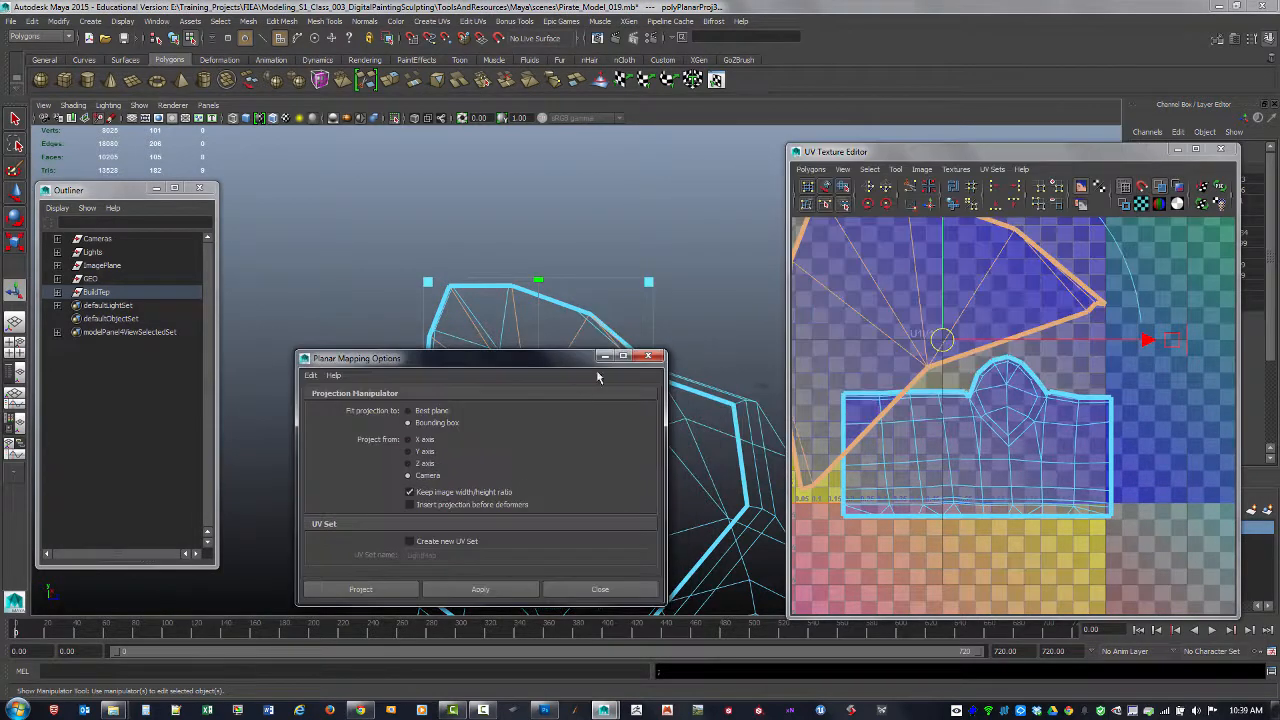
{"action": "left_click", "coordinate": [649, 357]}
- Move the flap's projected UV shell off the cuff's shell, near the U2V1/U2V2 border, and scale it down
{"action": "scroll", "coordinate": [938, 404], "scroll_direction": "down", "scroll_amount": 4}
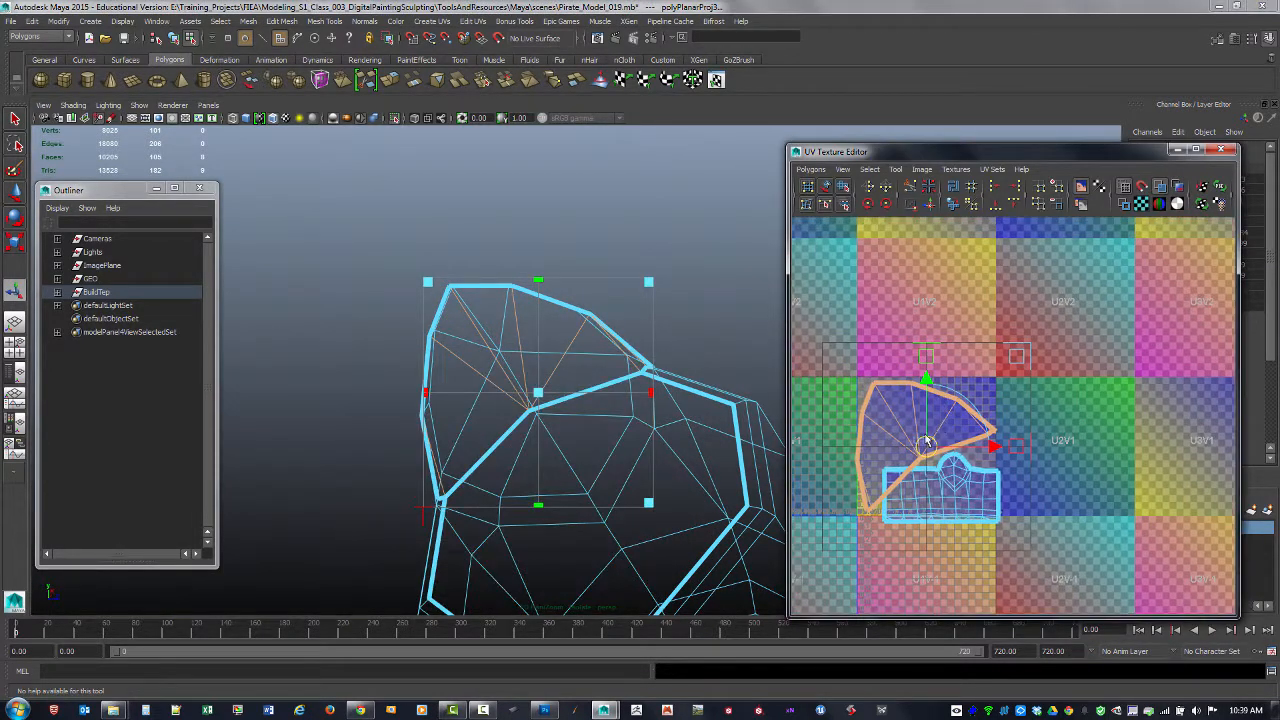
{"action": "left_click_drag", "start_coordinate": [927, 440], "coordinate": [1055, 376]}
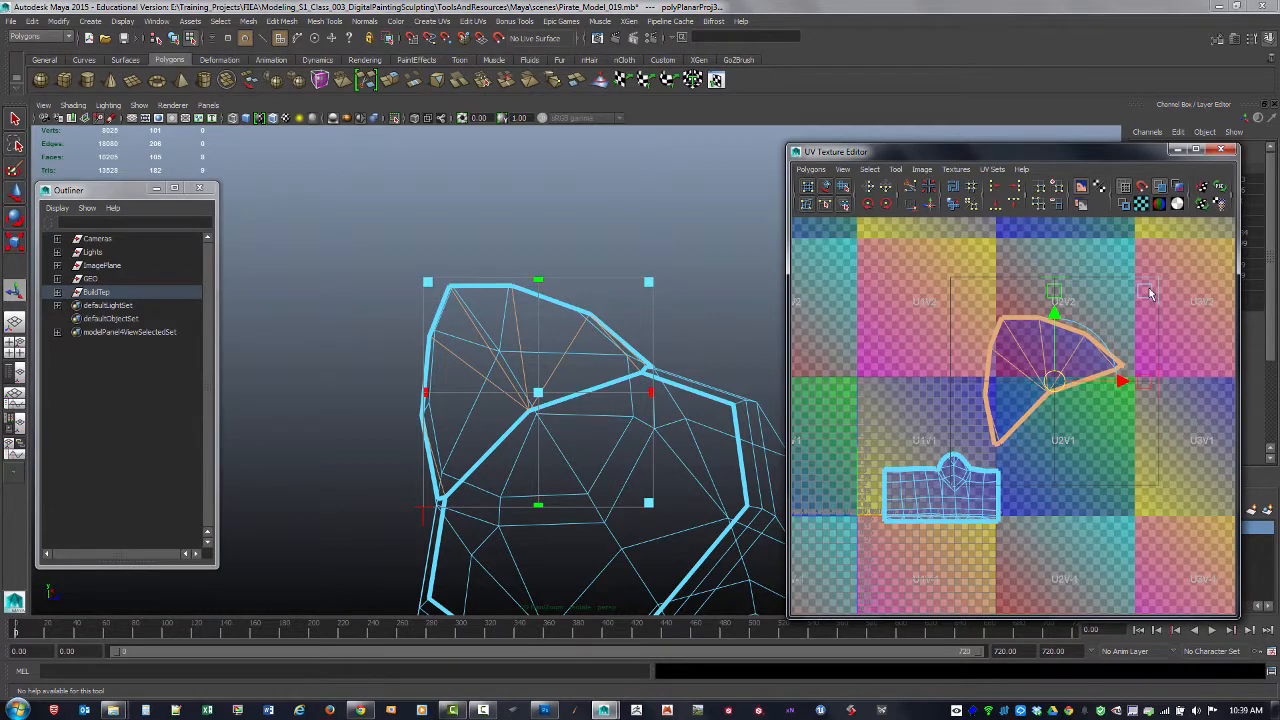
{"action": "left_click_drag", "start_coordinate": [1149, 288], "coordinate": [1064, 374]}
- Select all UVs of the flap's inner shell and unfold them
{"action": "left_click", "coordinate": [1063, 389]}
{"action": "right_click_drag", "start_coordinate": [1049, 377], "coordinate": [1011, 350]}
{"action": "left_click", "coordinate": [1057, 373]}
{"action": "left_click", "coordinate": [954, 210]}
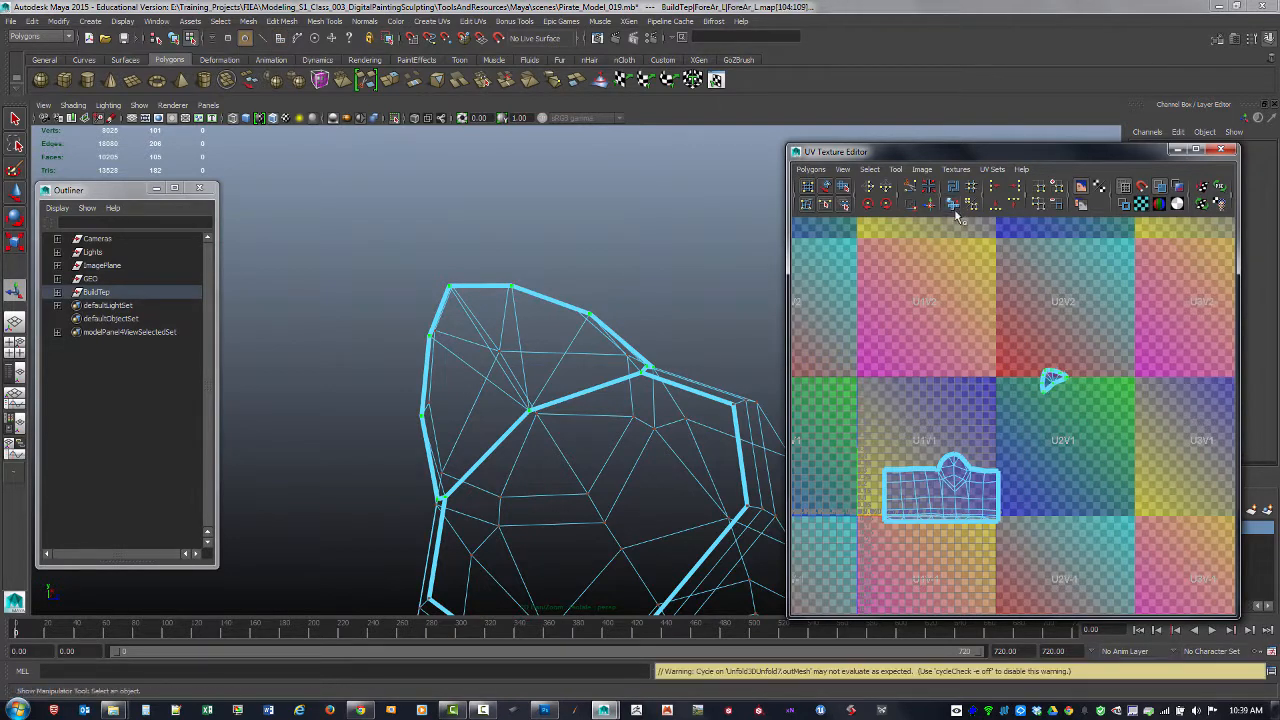
{"action": "scroll", "coordinate": [1011, 403], "scroll_direction": "up", "scroll_amount": 3}
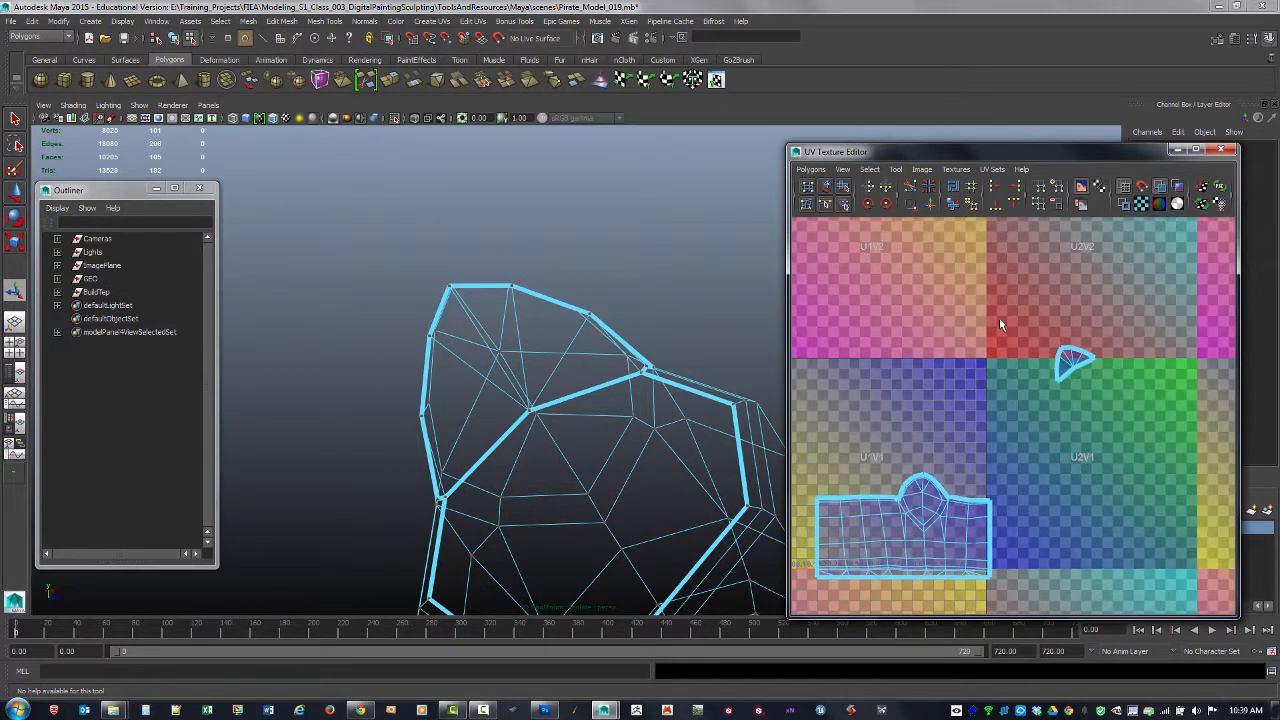
- Move the flap's inner UV shell above the cuff shell in the U1V1 tile and rotate it upright beside the outer flap
{"action": "key", "text": "w"}
{"action": "left_click_drag", "start_coordinate": [1078, 368], "coordinate": [884, 470]}
{"action": "key", "text": "e"}
{"action": "left_click_drag", "start_coordinate": [940, 427], "coordinate": [951, 455]}
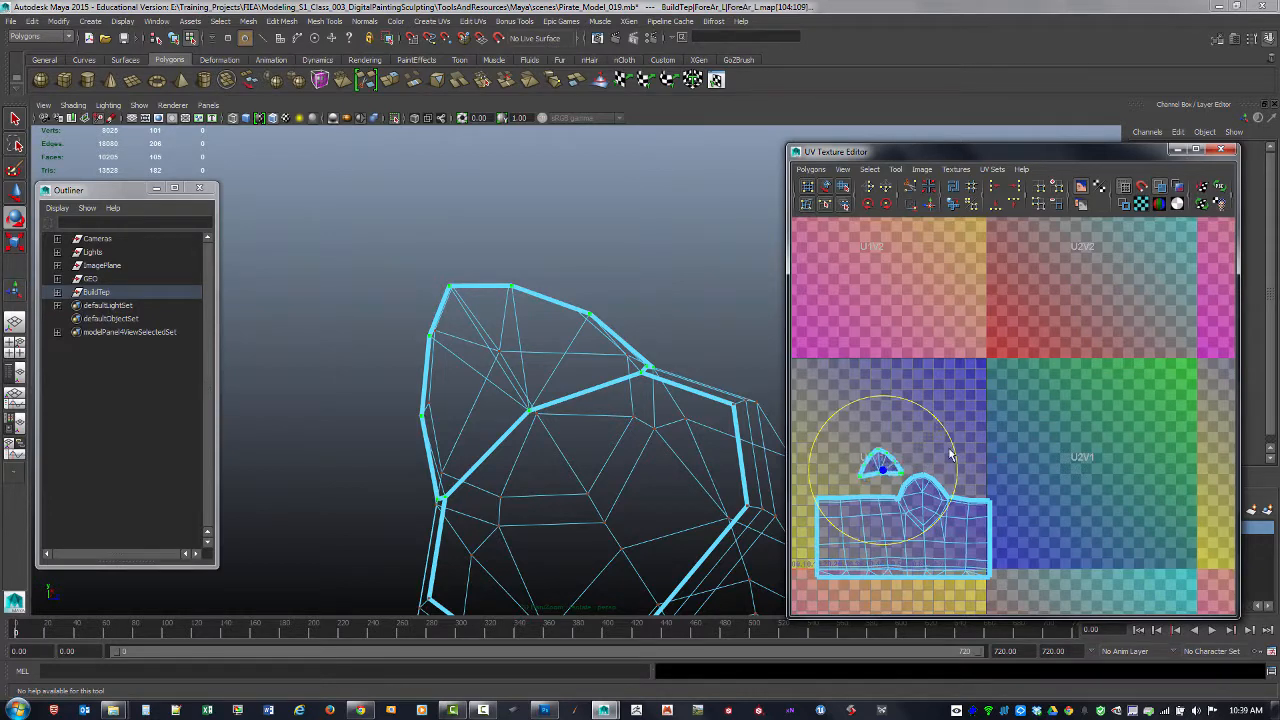
{"action": "key", "text": "w"}
{"action": "left_click_drag", "start_coordinate": [878, 470], "coordinate": [872, 485]}
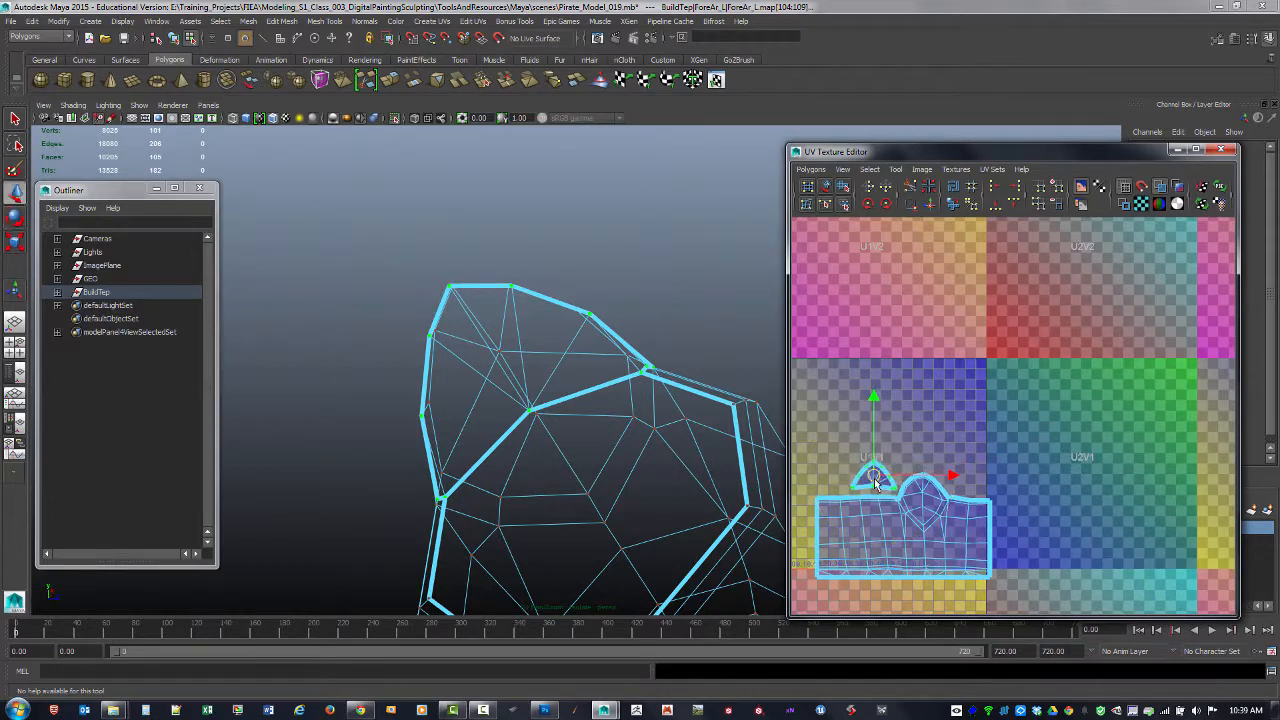
- Scale down the flap's inner shell and place it close above the cuff shell's upper edge, next to the outer flap
{"action": "middle_click_drag", "start_coordinate": [872, 485], "coordinate": [986, 408], "text": "alt"}
{"action": "right_click_drag", "start_coordinate": [986, 408], "coordinate": [1024, 461], "text": "alt"}
{"action": "middle_click_drag", "start_coordinate": [1024, 461], "coordinate": [1018, 513], "text": "alt"}
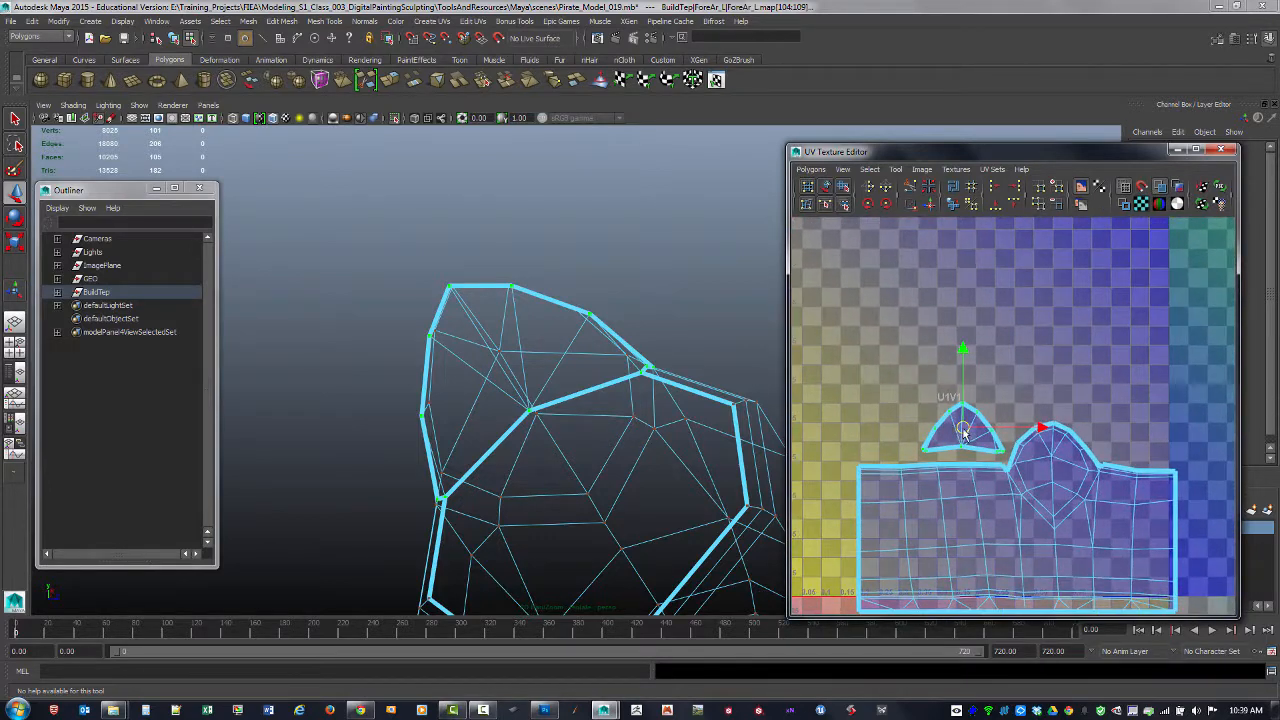
{"action": "mouse_move", "coordinate": [963, 429]}
{"action": "left_mouse_down"}
{"action": "mouse_move", "coordinate": [948, 437]}
{"action": "mouse_move", "coordinate": [977, 445]}
{"action": "left_mouse_up"}
{"action": "key", "text": "r"}
{"action": "key", "text": "w"}
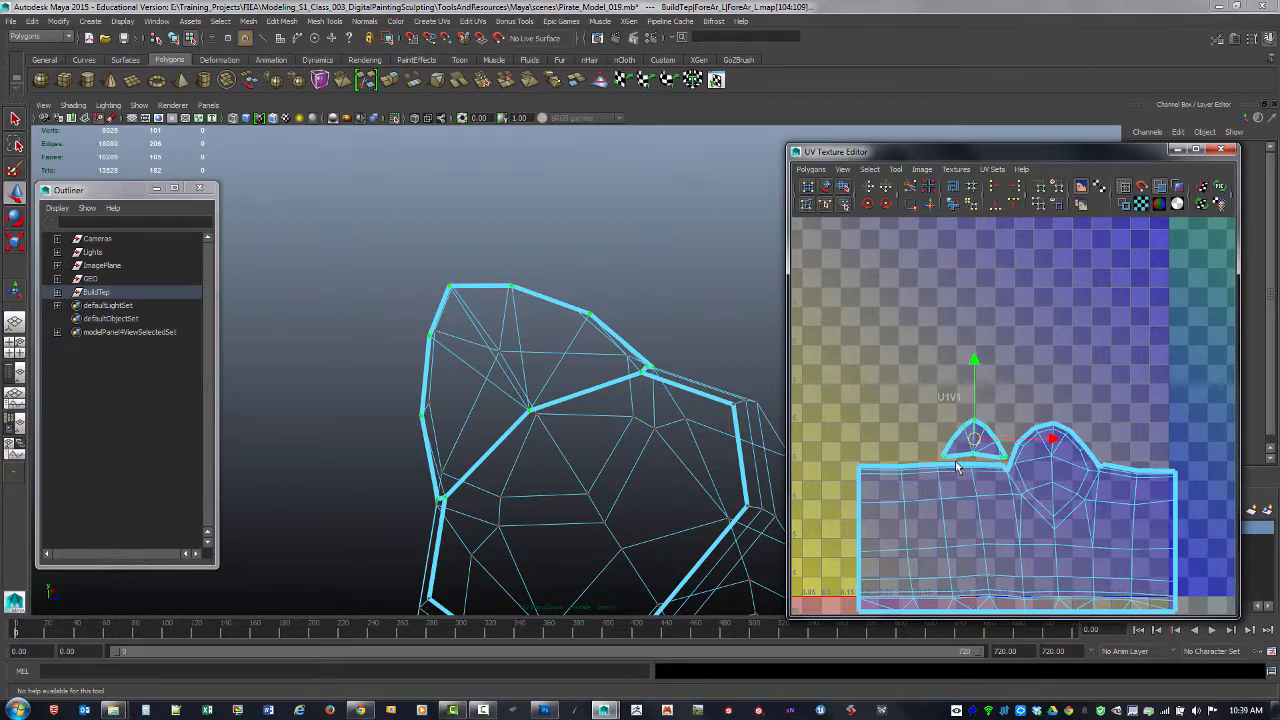
{"action": "right_click_drag", "start_coordinate": [957, 467], "coordinate": [1145, 550], "text": "alt"}
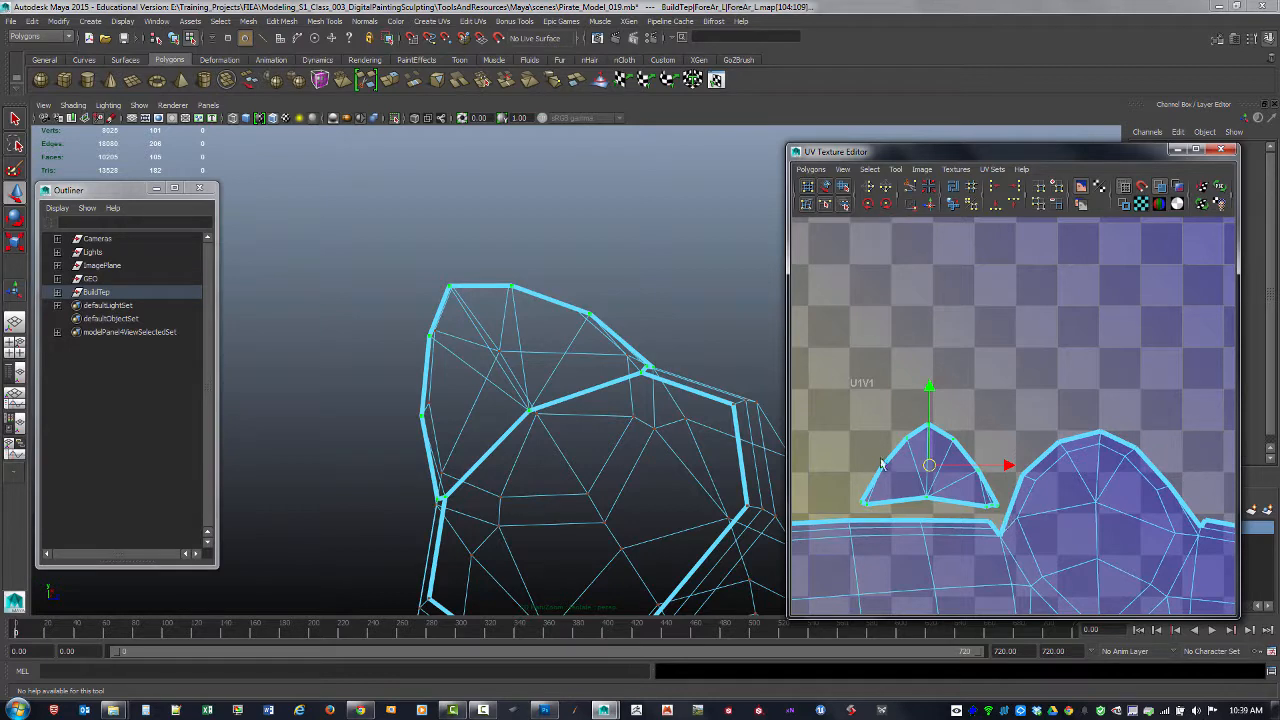
- Select all UVs of the cuff and flap shells and move them together out of U1V1 to the U3V-1 tile
{"action": "right_click_drag", "start_coordinate": [900, 437], "coordinate": [746, 380], "text": "alt"}
{"action": "right_click_drag", "start_coordinate": [1040, 462], "coordinate": [890, 409], "text": "alt"}
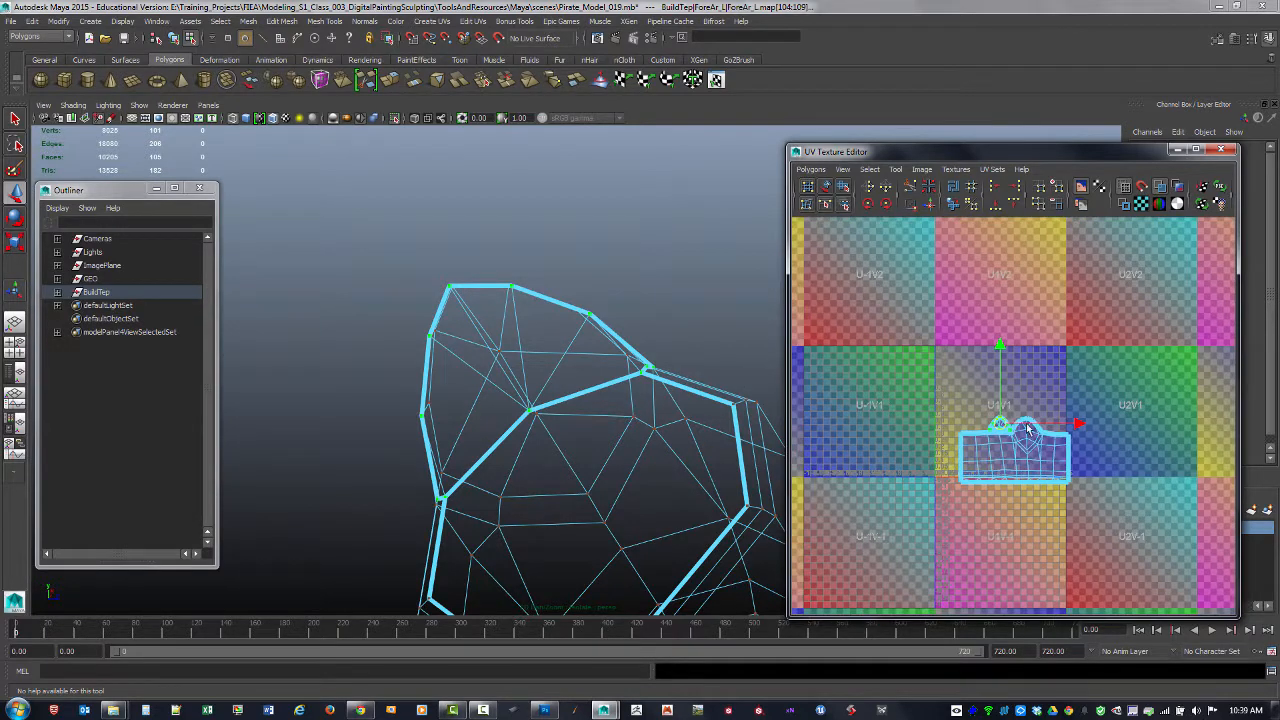
{"action": "middle_click_drag", "start_coordinate": [1027, 428], "coordinate": [897, 372], "text": "alt"}
{"action": "left_click_drag", "start_coordinate": [937, 438], "coordinate": [966, 449]}
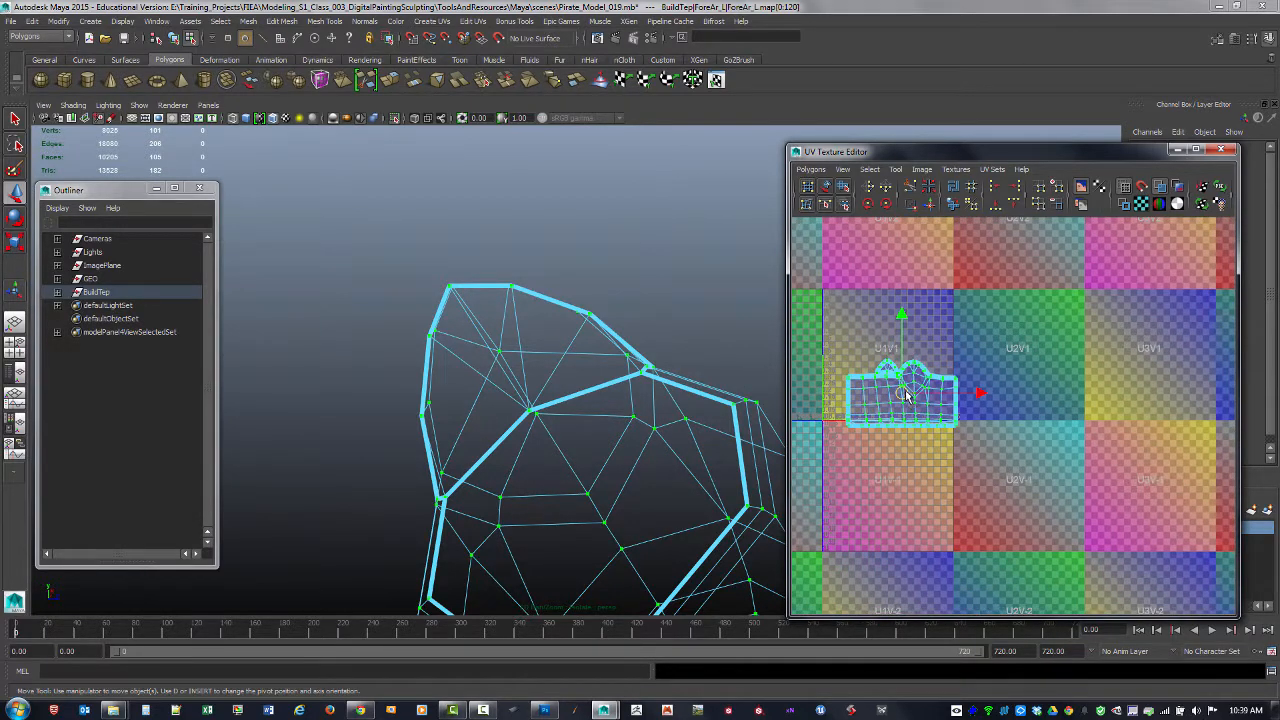
{"action": "mouse_move", "coordinate": [906, 396]}
{"action": "left_mouse_down"}
{"action": "mouse_move", "coordinate": [1062, 510]}
{"action": "mouse_move", "coordinate": [1036, 518]}
{"action": "mouse_move", "coordinate": [1182, 538]}
{"action": "left_mouse_up"}
{"action": "key", "text": "w"}
- Display the cuff textured and examine the checker pattern on the flap, the rim and the outer side from all around
{"action": "right_click_drag", "start_coordinate": [600, 386], "coordinate": [443, 323], "text": "alt"}
{"action": "key", "text": "6"}
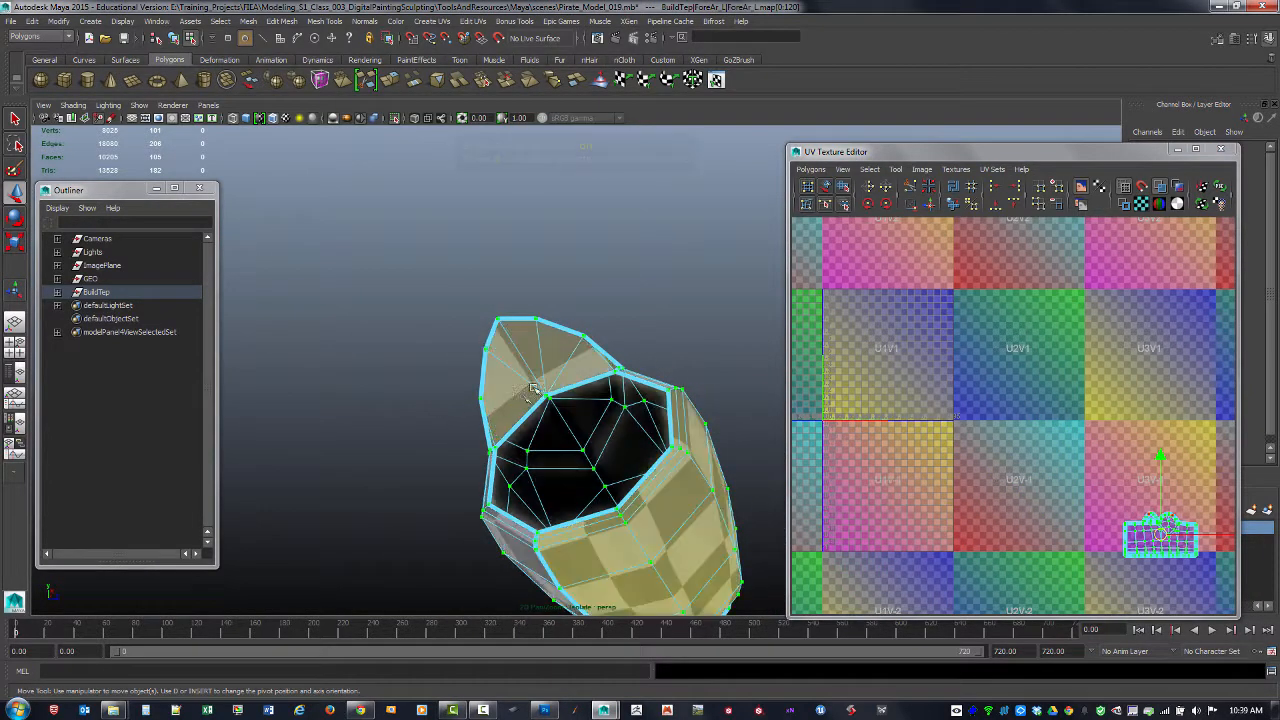
{"action": "left_click_drag", "start_coordinate": [366, 417], "coordinate": [603, 386], "text": "alt"}
{"action": "right_click_drag", "start_coordinate": [603, 386], "coordinate": [560, 376], "text": "alt"}
{"action": "middle_click_drag", "start_coordinate": [680, 432], "coordinate": [628, 382], "text": "alt"}
{"action": "mouse_move", "coordinate": [628, 382]}
{"action": "left_mouse_down", "text": "alt"}
{"action": "mouse_move", "coordinate": [551, 389]}
{"action": "mouse_move", "coordinate": [466, 351]}
{"action": "left_mouse_up", "text": "alt"}
{"action": "right_click_drag", "start_coordinate": [466, 351], "coordinate": [570, 285], "text": "alt"}
{"action": "left_click_drag", "start_coordinate": [570, 285], "coordinate": [440, 360], "text": "alt"}
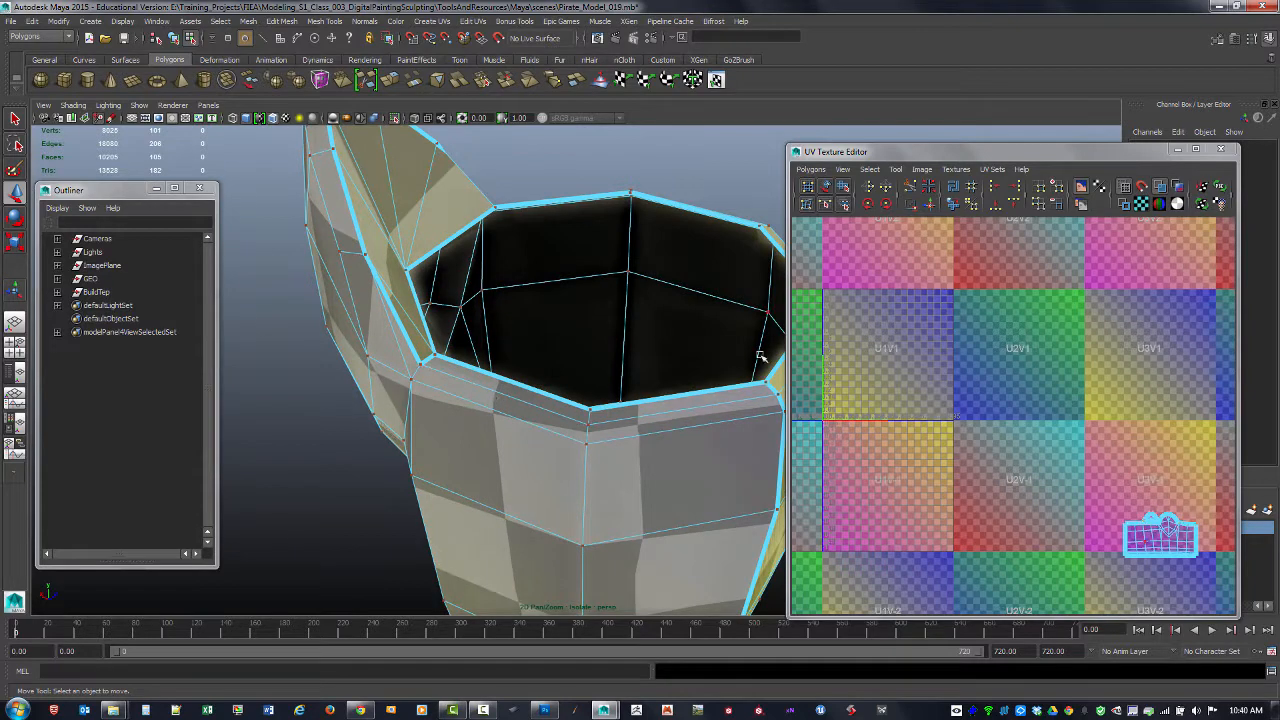
{"action": "left_click_drag", "start_coordinate": [440, 282], "coordinate": [407, 305], "text": "alt"}
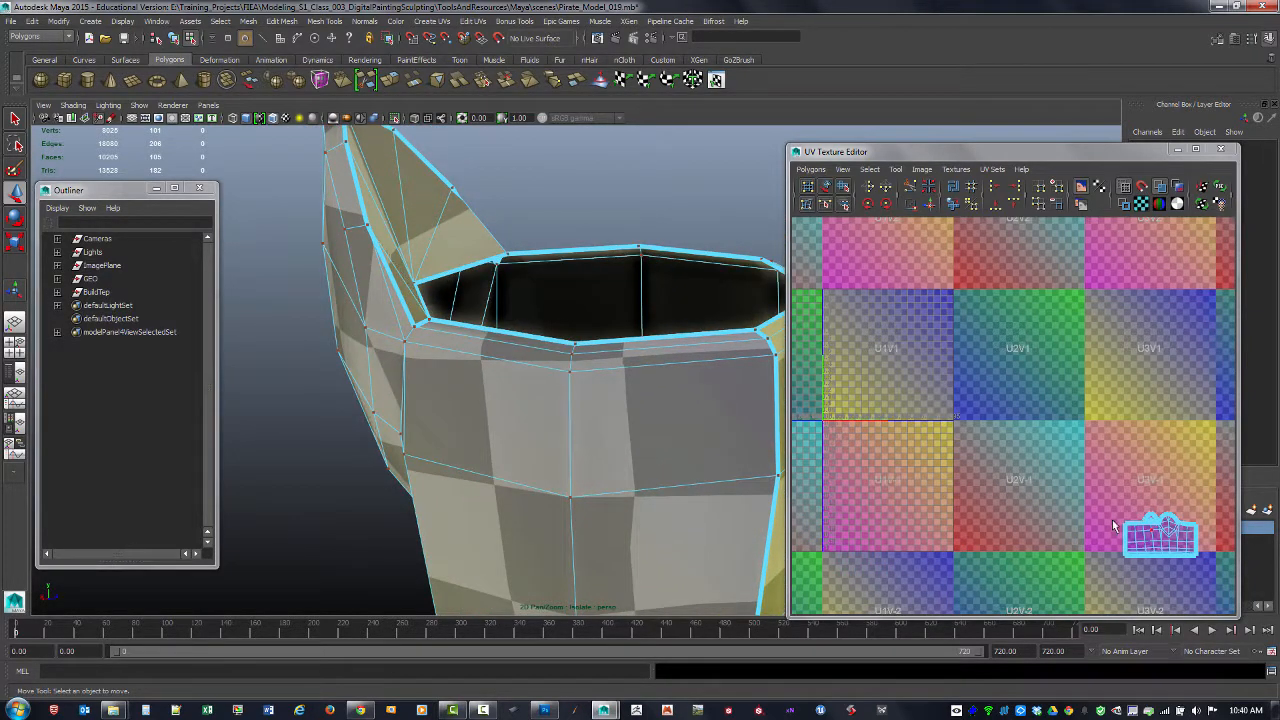
{"action": "left_click_drag", "start_coordinate": [407, 259], "coordinate": [605, 351], "text": "alt"}
- Return to object selection, turn off the cuff's isolation, and select the cuff and the upper arm to compare their checker patterns
{"action": "key", "text": "F8"}
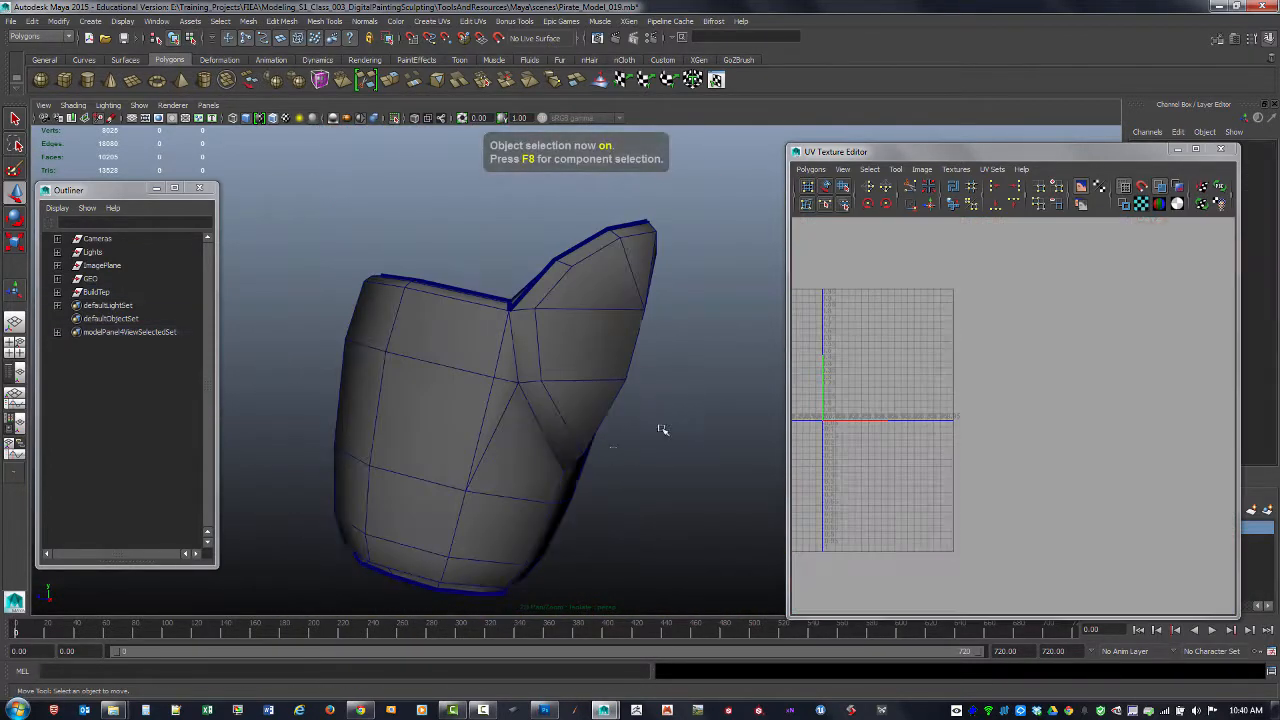
{"action": "left_click", "coordinate": [141, 103]}
{"action": "mouse_move", "coordinate": [165, 123]}
{"action": "left_click", "coordinate": [270, 126]}
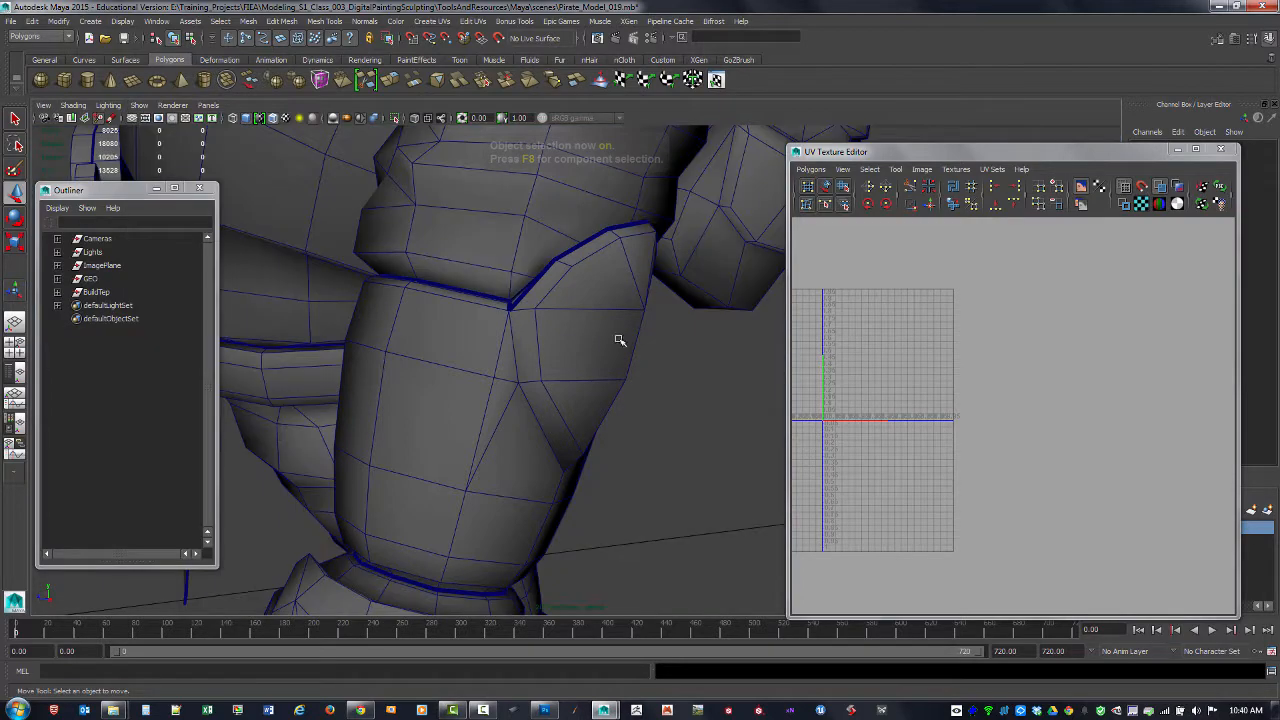
{"action": "left_click_drag", "start_coordinate": [620, 340], "coordinate": [551, 386], "text": "alt"}
{"action": "left_click", "coordinate": [551, 386]}
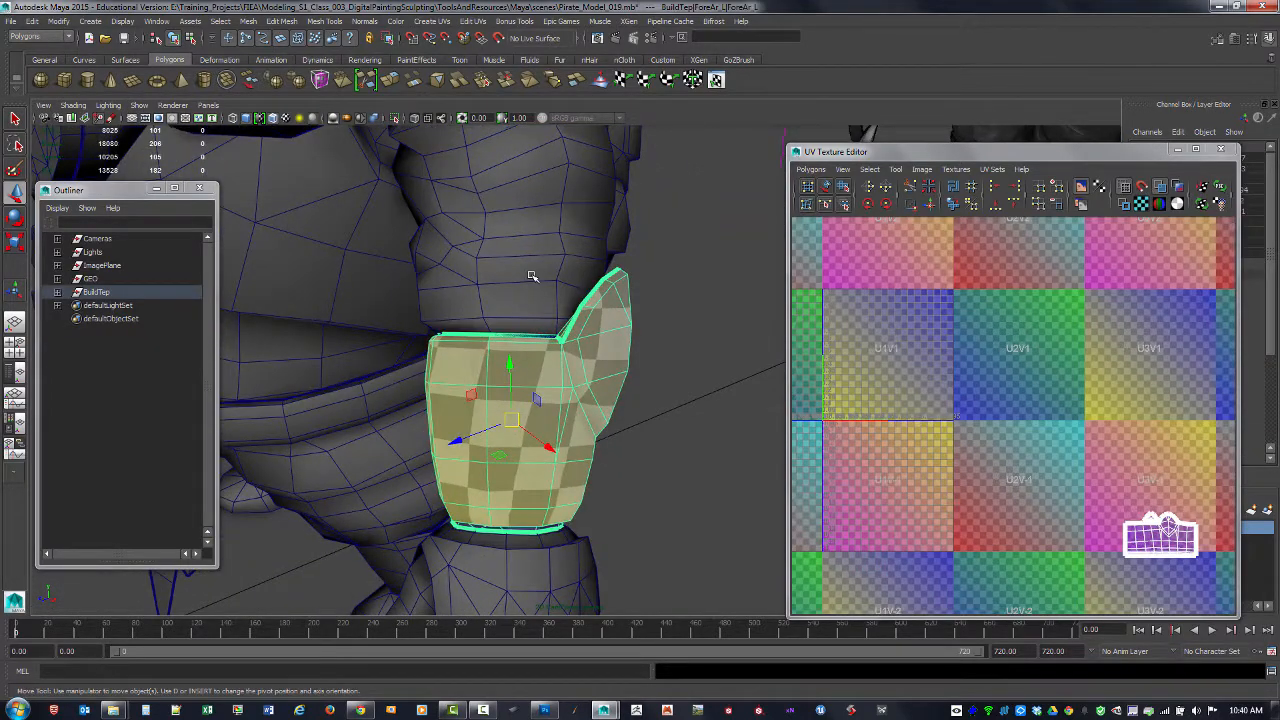
{"action": "left_click", "coordinate": [532, 276], "text": "shift"}
{"action": "left_click_drag", "start_coordinate": [532, 276], "coordinate": [648, 423], "text": "alt"}
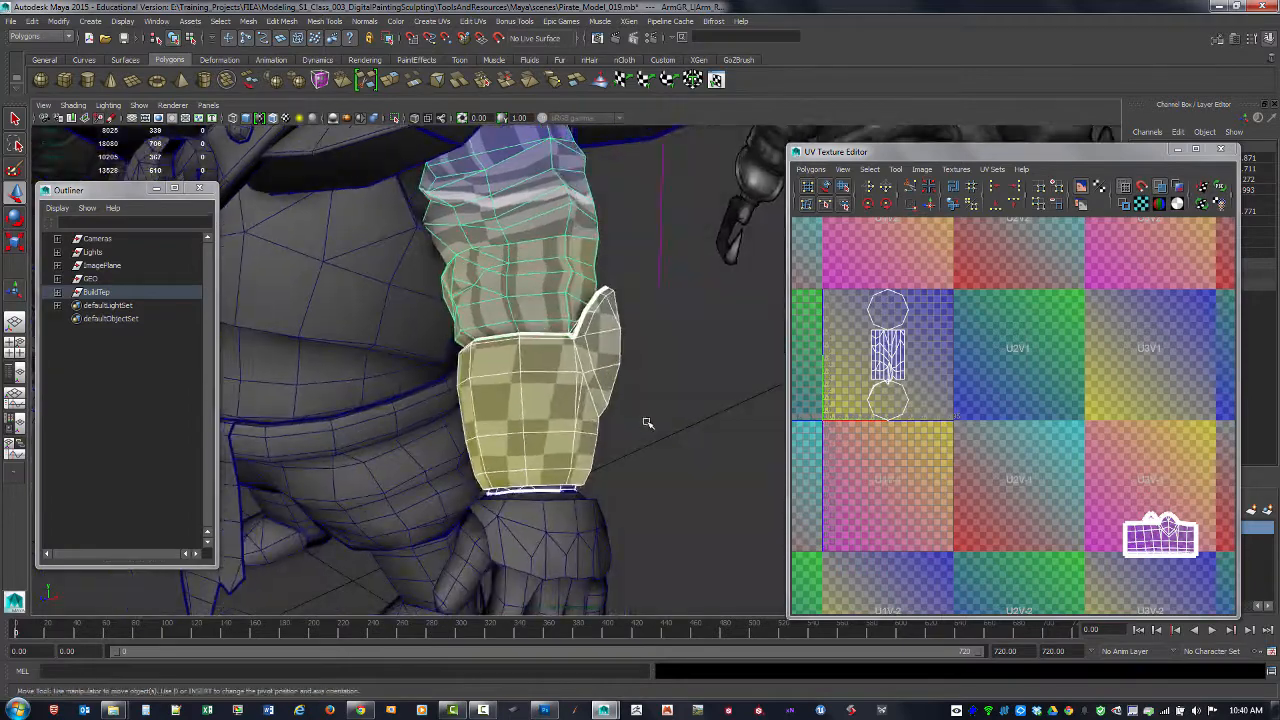
- Select only the upper arm mesh and apply Cylindrical Mapping to it
{"action": "left_click", "coordinate": [648, 423]}
{"action": "right_click_drag", "start_coordinate": [640, 376], "coordinate": [457, 309], "text": "alt"}
{"action": "left_click_drag", "start_coordinate": [457, 309], "coordinate": [553, 327], "text": "alt"}
{"action": "left_click", "coordinate": [541, 322]}
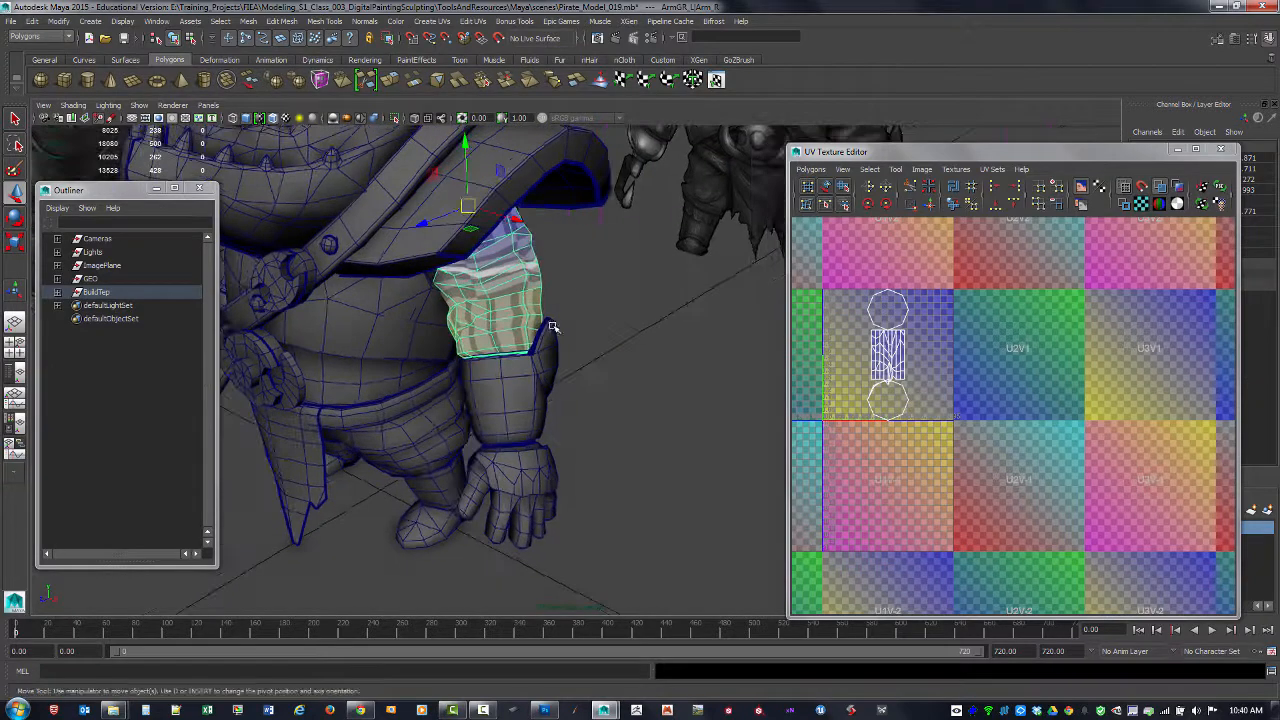
{"action": "left_click", "coordinate": [432, 21]}
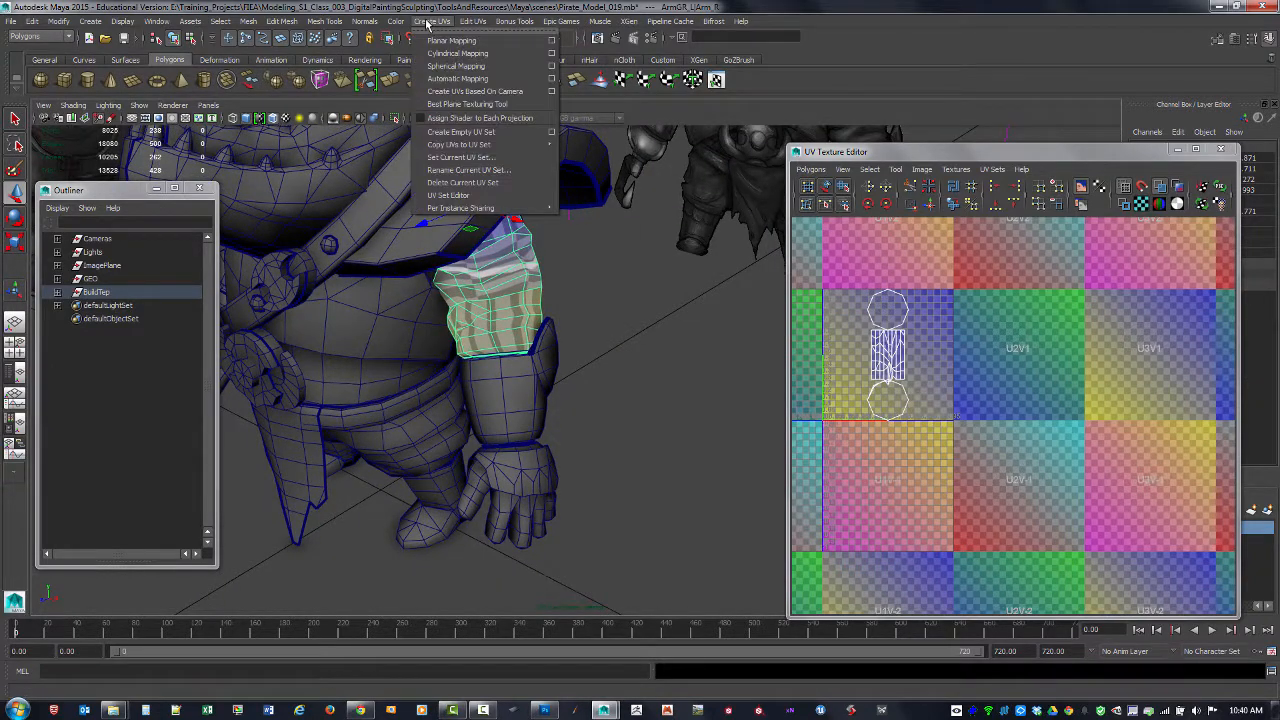
{"action": "left_click", "coordinate": [507, 61]}
{"action": "left_click_drag", "start_coordinate": [591, 251], "coordinate": [552, 190], "text": "alt"}
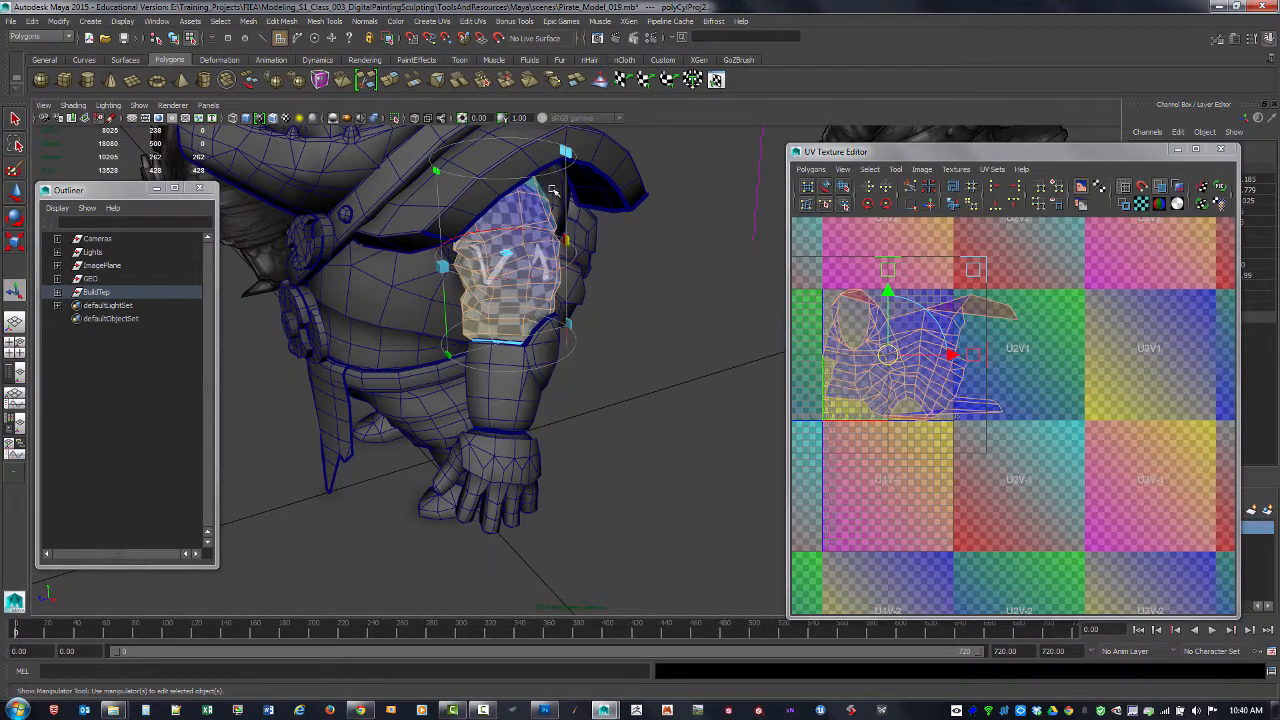
{"action": "left_click_drag", "start_coordinate": [636, 279], "coordinate": [629, 368], "text": "alt"}
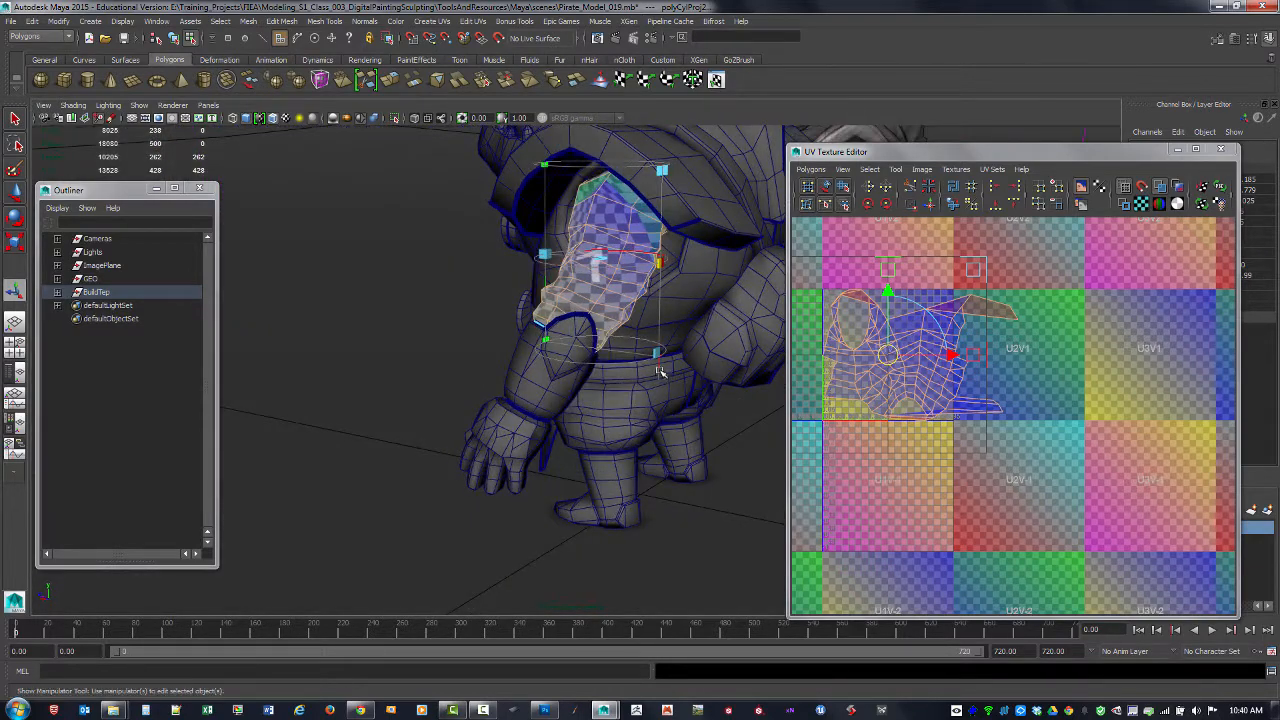
- Align the cylindrical projection with the upper arm so it unwraps as one shell, and show the texture borders
{"action": "left_click_drag", "start_coordinate": [577, 277], "coordinate": [645, 345], "text": "alt"}
{"action": "left_click_drag", "start_coordinate": [583, 247], "coordinate": [516, 214], "text": "alt"}
{"action": "left_click_drag", "start_coordinate": [640, 345], "coordinate": [486, 271], "text": "alt"}
{"action": "scroll", "coordinate": [486, 271], "scroll_direction": "up", "scroll_amount": 2}
{"action": "left_click", "coordinate": [1124, 205]}
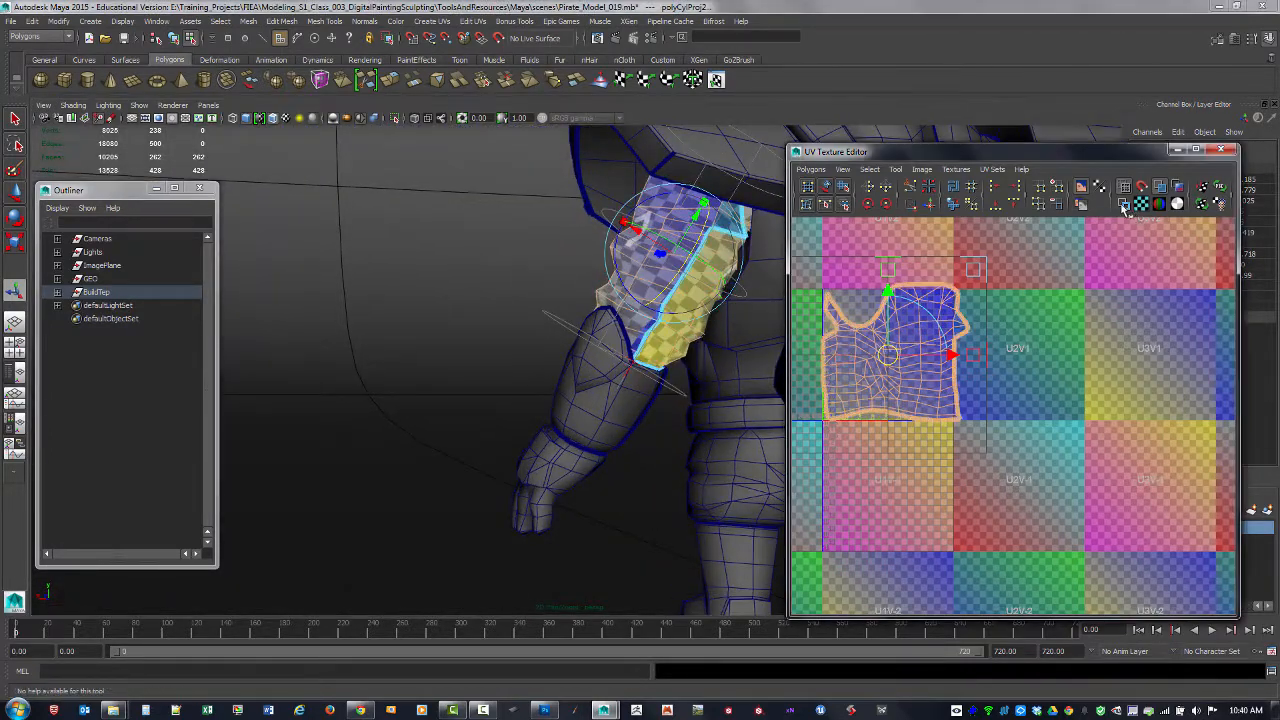
{"action": "left_click_drag", "start_coordinate": [754, 332], "coordinate": [549, 292], "text": "alt"}
{"action": "key", "text": "F8"}
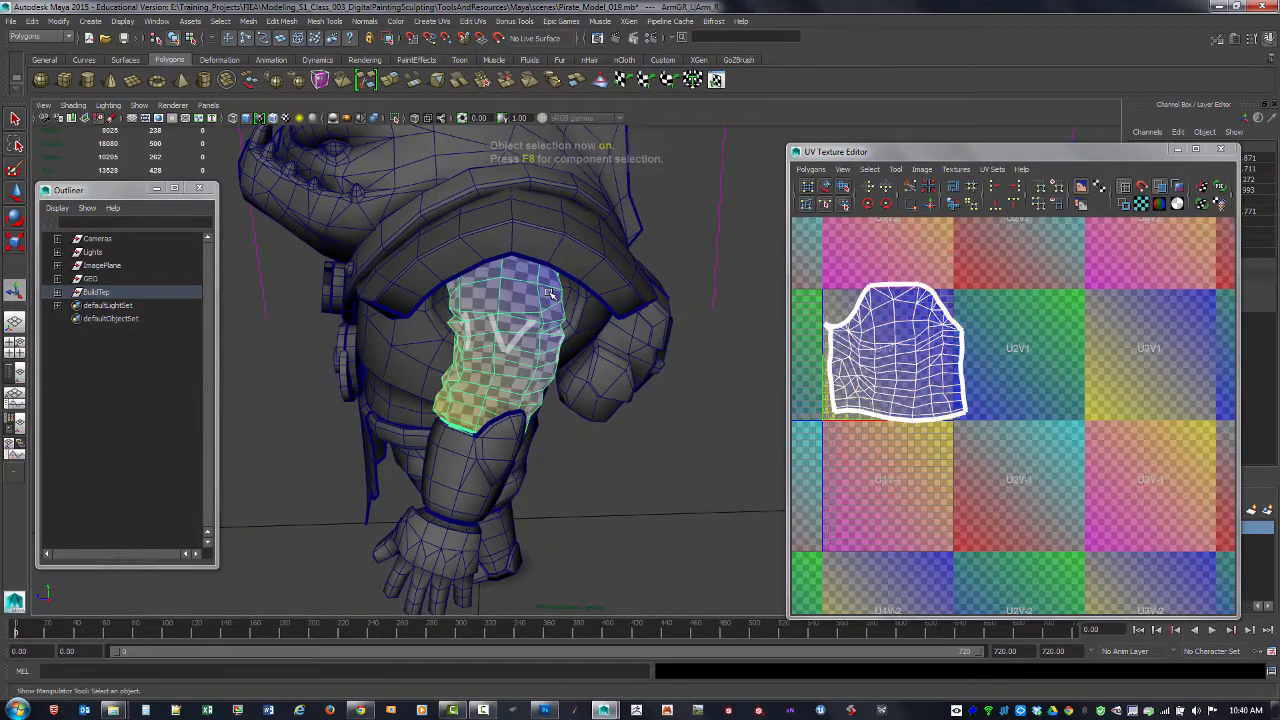
- Select all of the upper arm's UVs and pull the shell's lower-left corner slightly down with the UV Lattice Tool
{"action": "middle_click_drag", "start_coordinate": [825, 377], "coordinate": [915, 383], "text": "alt"}
{"action": "right_click_drag", "start_coordinate": [915, 383], "coordinate": [965, 401], "text": "alt"}
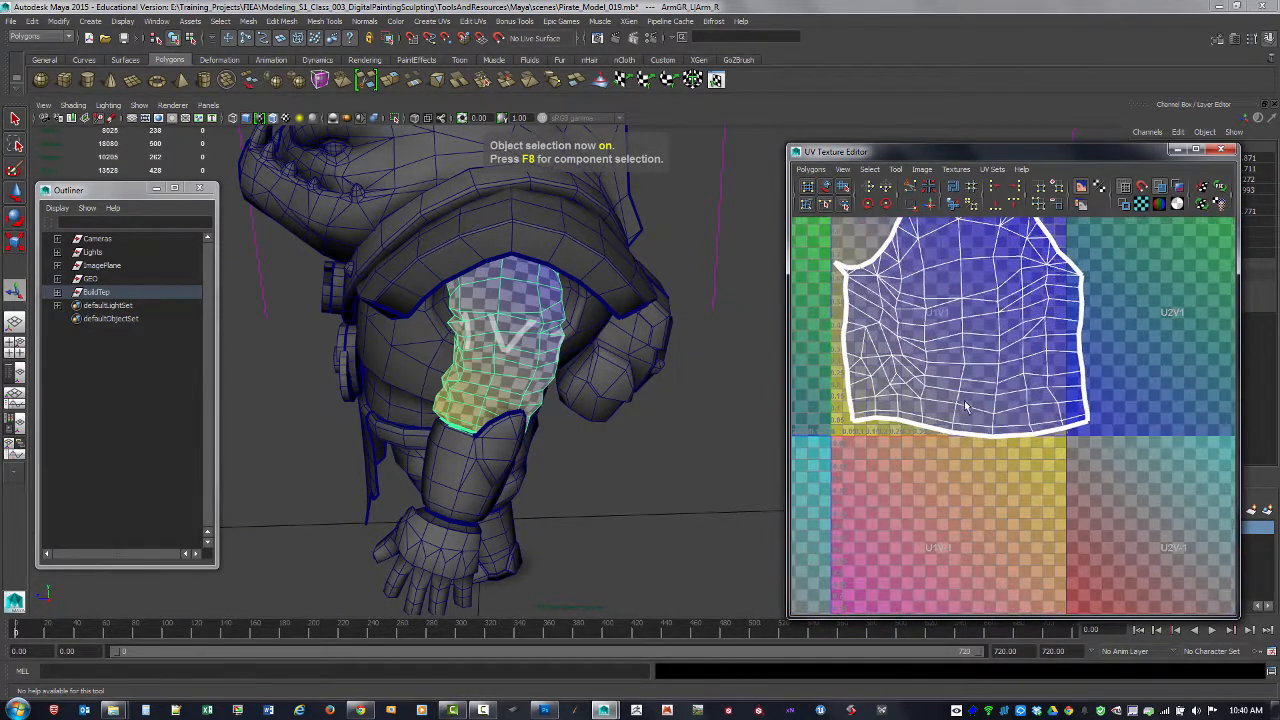
{"action": "middle_click_drag", "start_coordinate": [952, 380], "coordinate": [1002, 446], "text": "alt"}
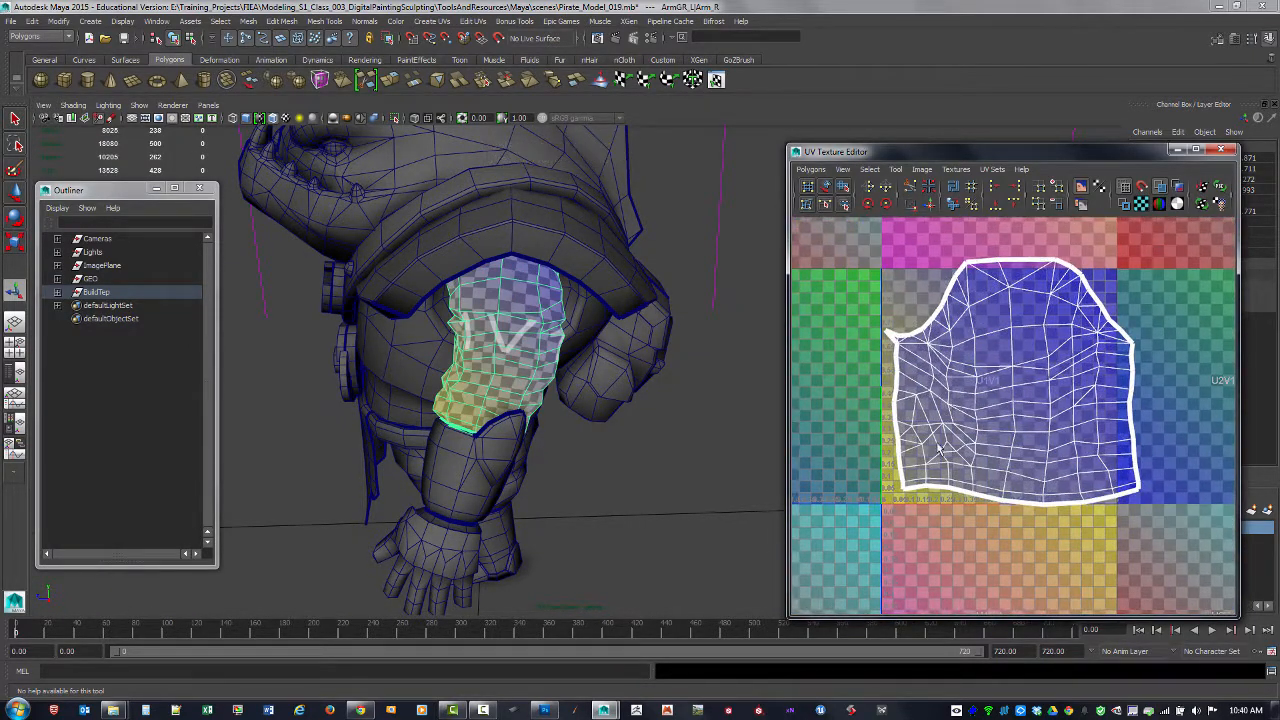
{"action": "right_click_drag", "start_coordinate": [940, 490], "coordinate": [962, 462]}
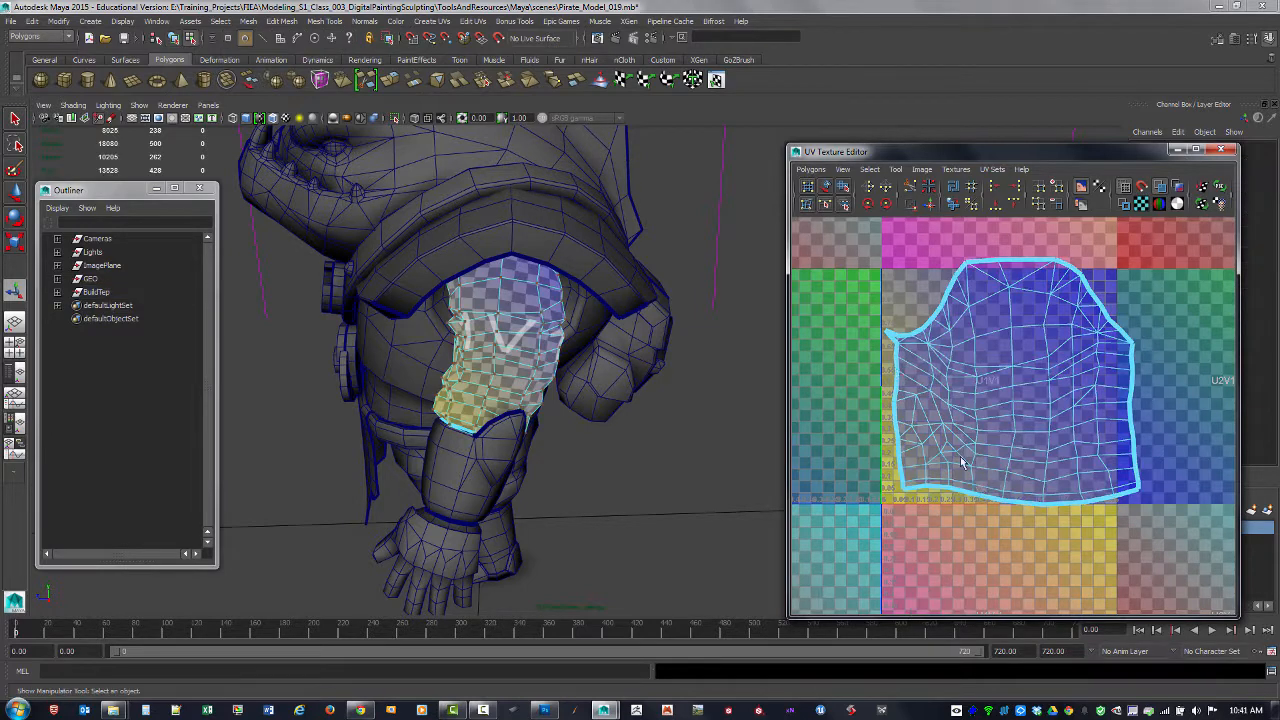
{"action": "left_click_drag", "start_coordinate": [1169, 513], "coordinate": [1167, 511]}
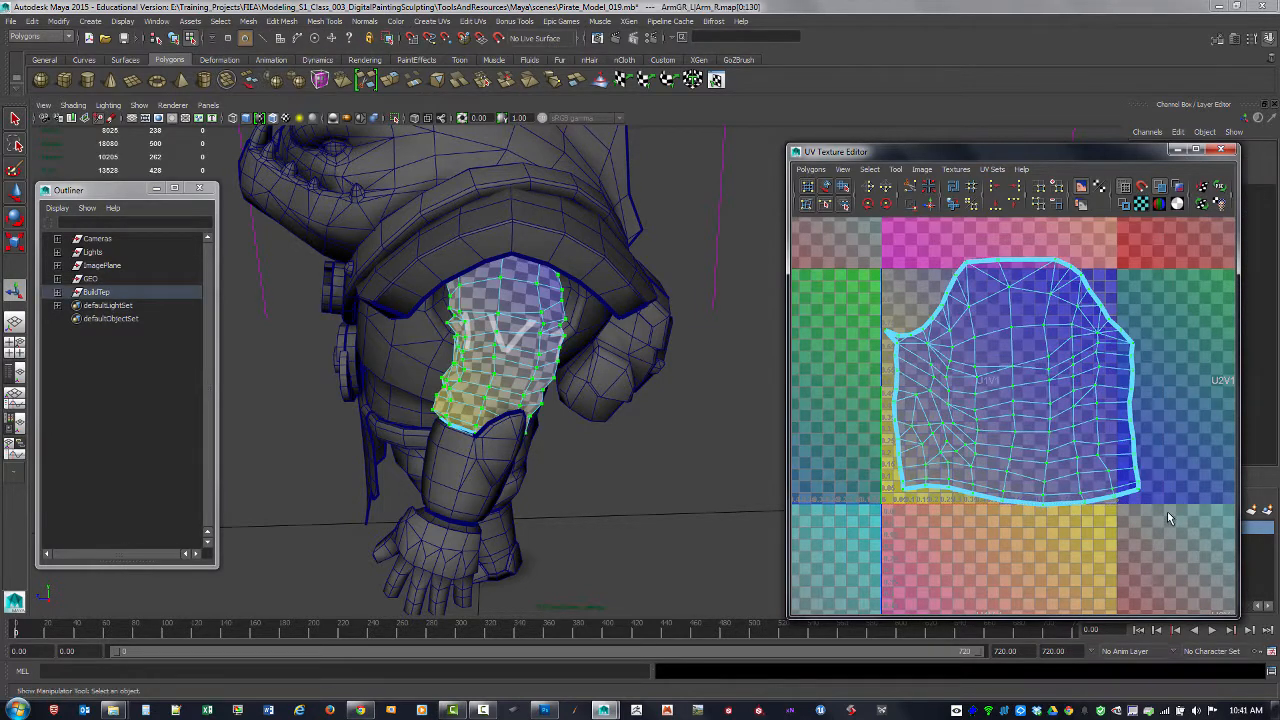
{"action": "left_click", "coordinate": [810, 187]}
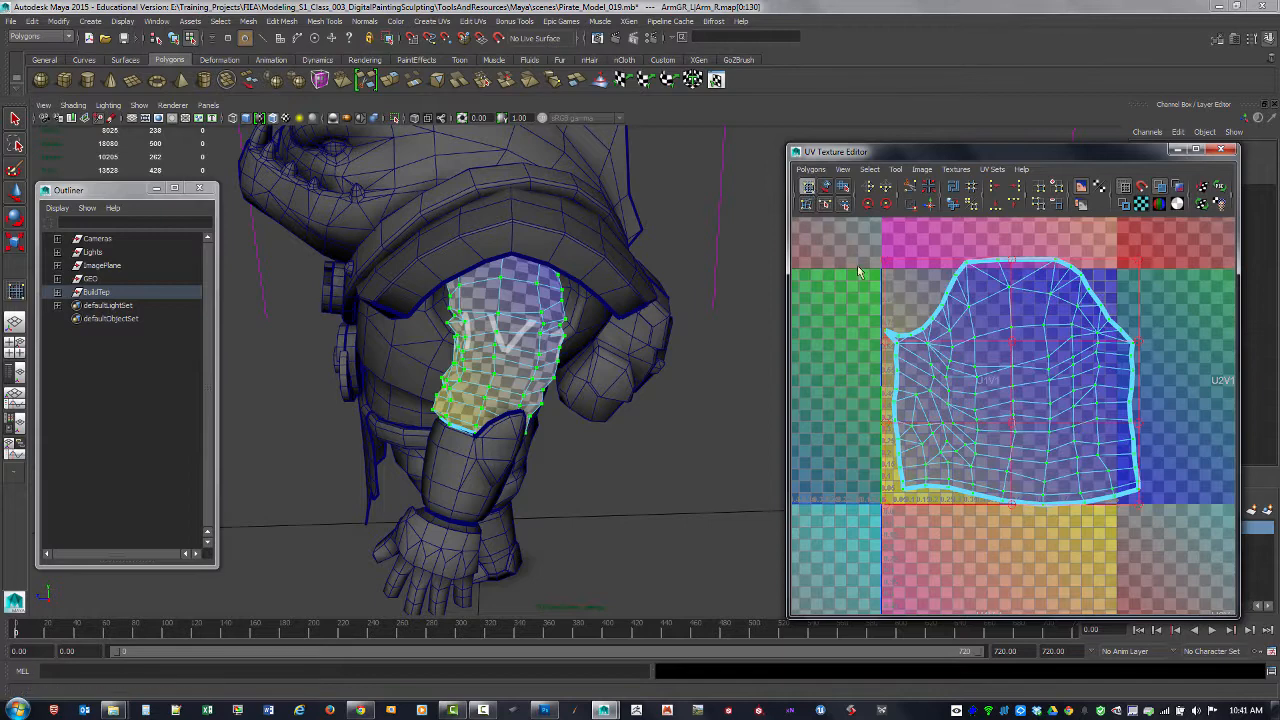
{"action": "left_click_drag", "start_coordinate": [883, 504], "coordinate": [884, 520]}
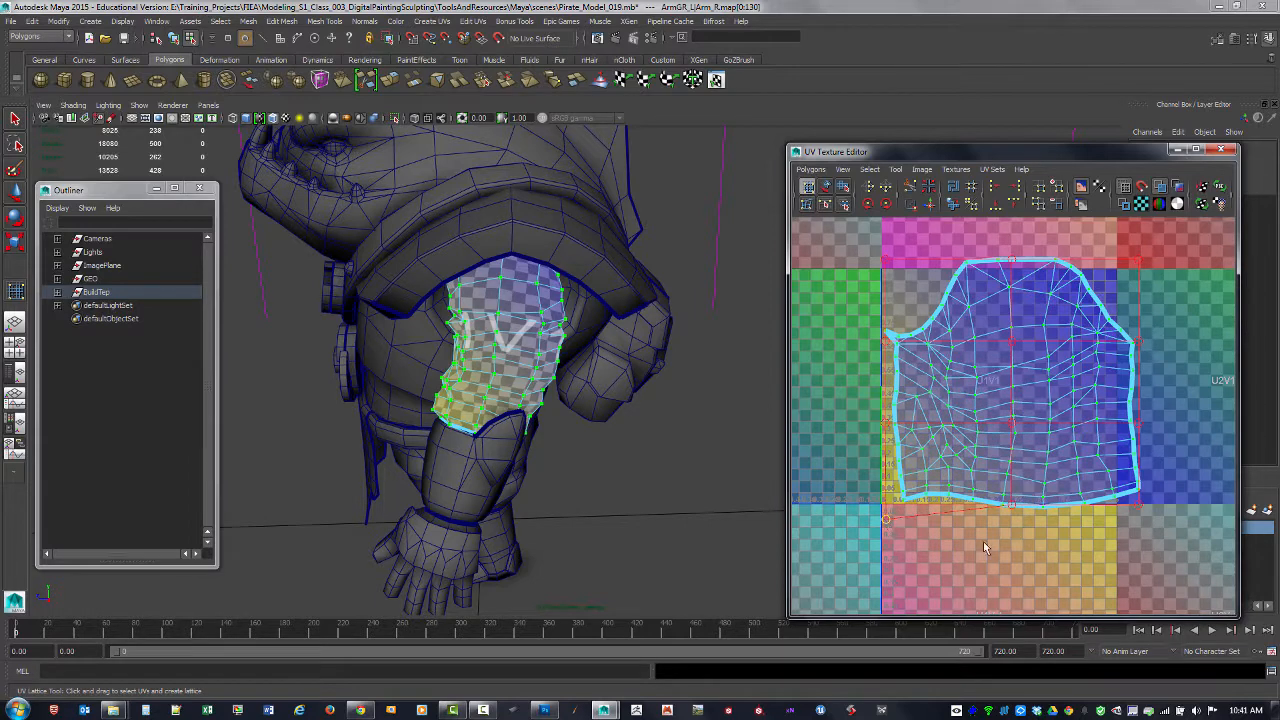
- Straighten the left part of the upper arm shell's lower border with smaller UV lattices around that corner
{"action": "left_click", "coordinate": [983, 541]}
{"action": "left_click_drag", "start_coordinate": [1050, 423], "coordinate": [884, 518]}
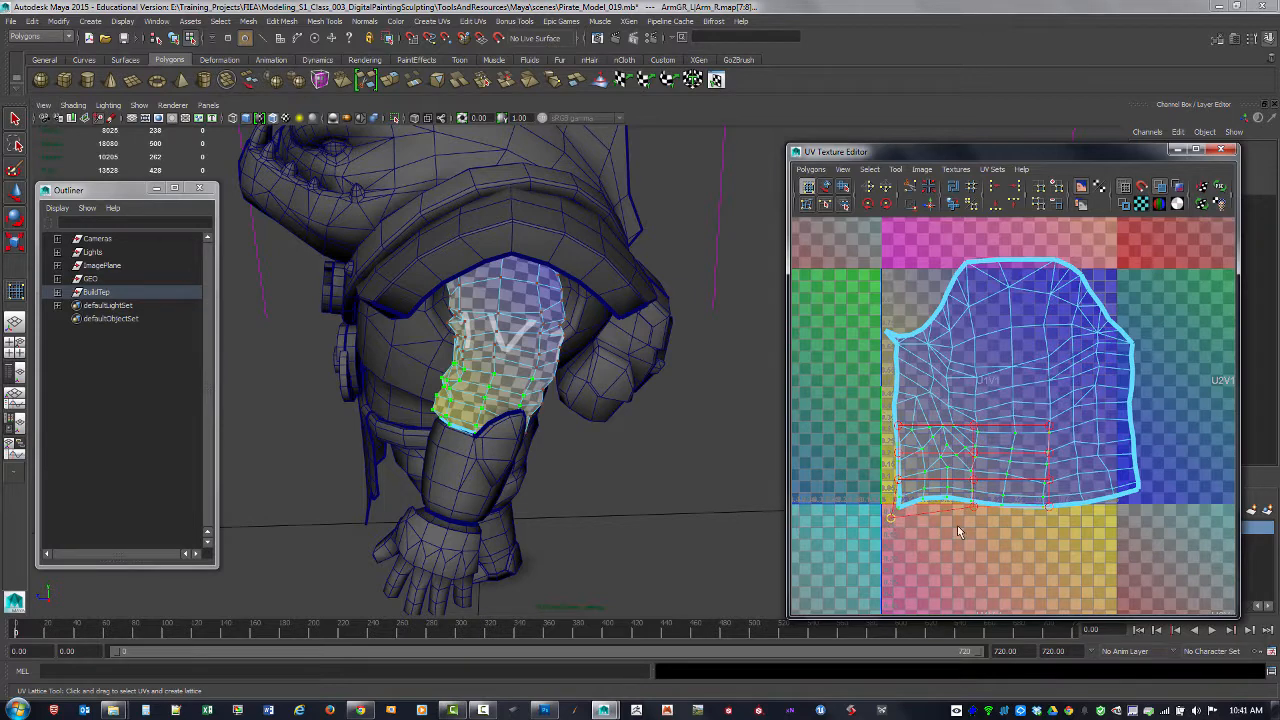
{"action": "left_click_drag", "start_coordinate": [982, 538], "coordinate": [891, 418]}
{"action": "left_click_drag", "start_coordinate": [936, 509], "coordinate": [936, 527]}
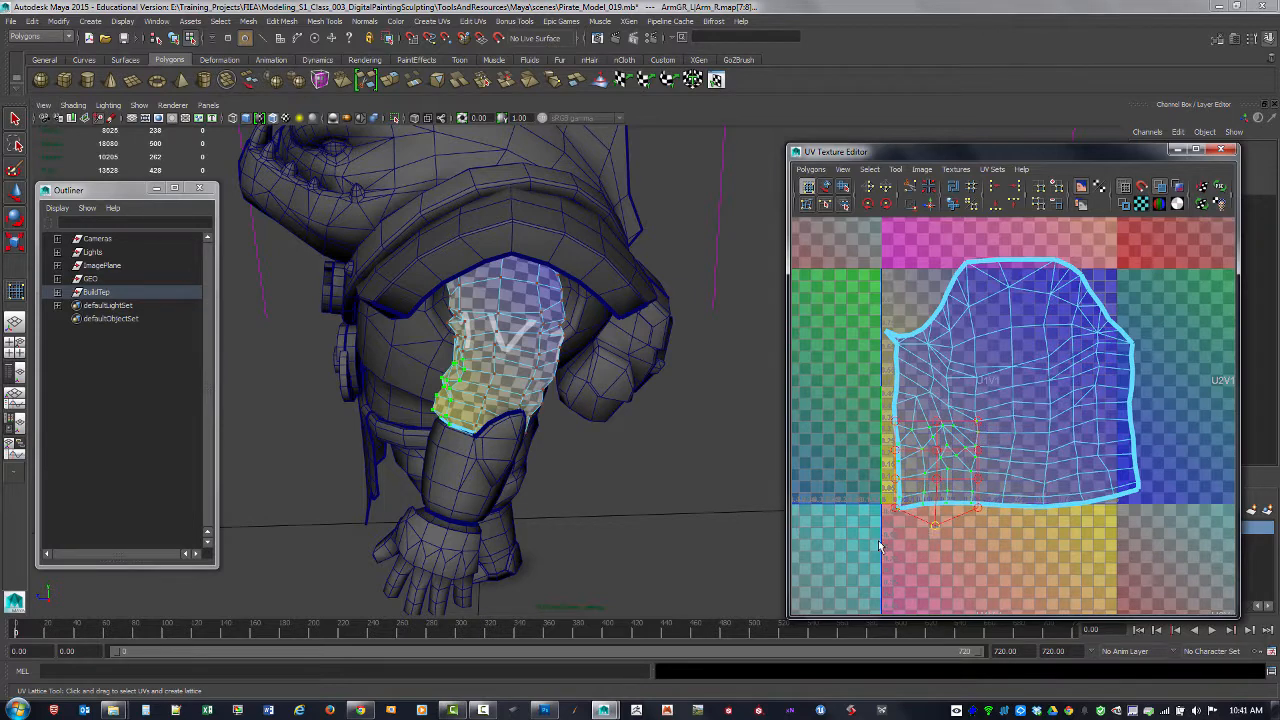
{"action": "left_click_drag", "start_coordinate": [940, 443], "coordinate": [897, 531]}
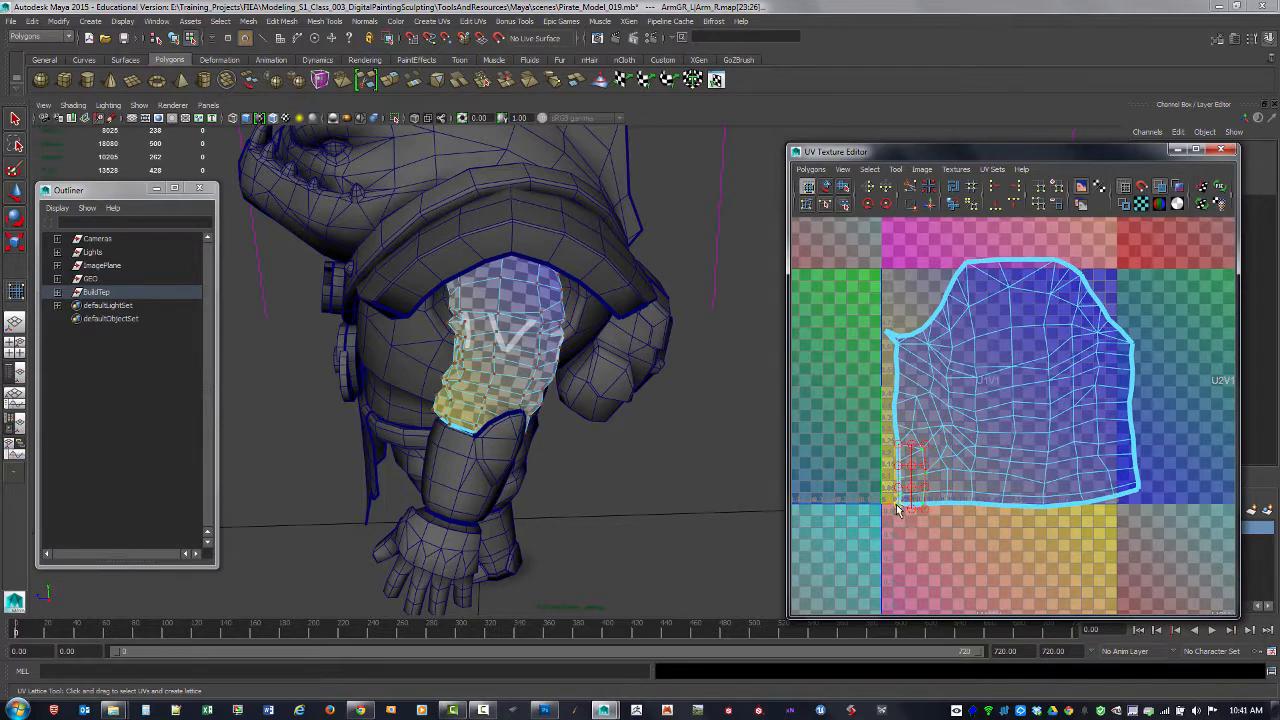
- Build a UV lattice over the shell's lower-right side and pull its corner down to level the lower border
{"action": "left_click", "coordinate": [1003, 552]}
{"action": "left_click_drag", "start_coordinate": [1055, 335], "coordinate": [1139, 521]}
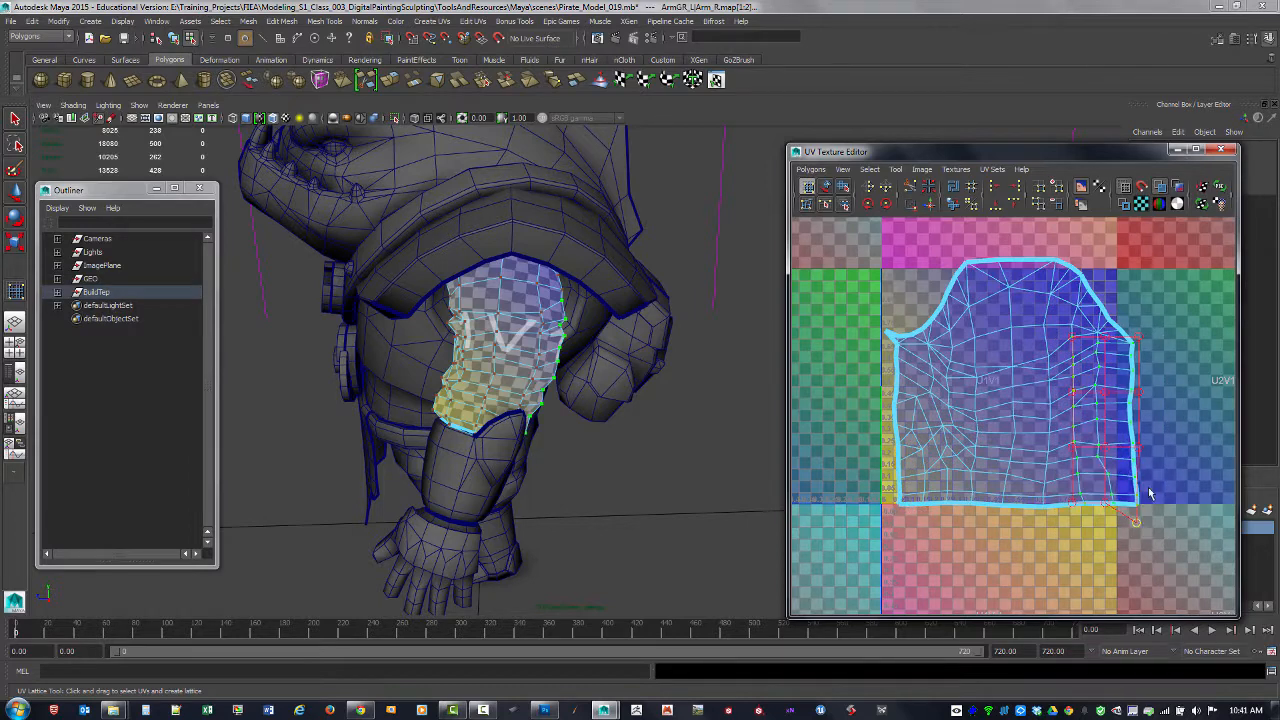
- Cut the UV edge joining the protruding triangle to the upper-left corner of the upper arm shell, locating it on the model in wireframe
{"action": "left_click", "coordinate": [946, 378]}
{"action": "scroll", "coordinate": [870, 347], "scroll_direction": "up", "scroll_amount": 5}
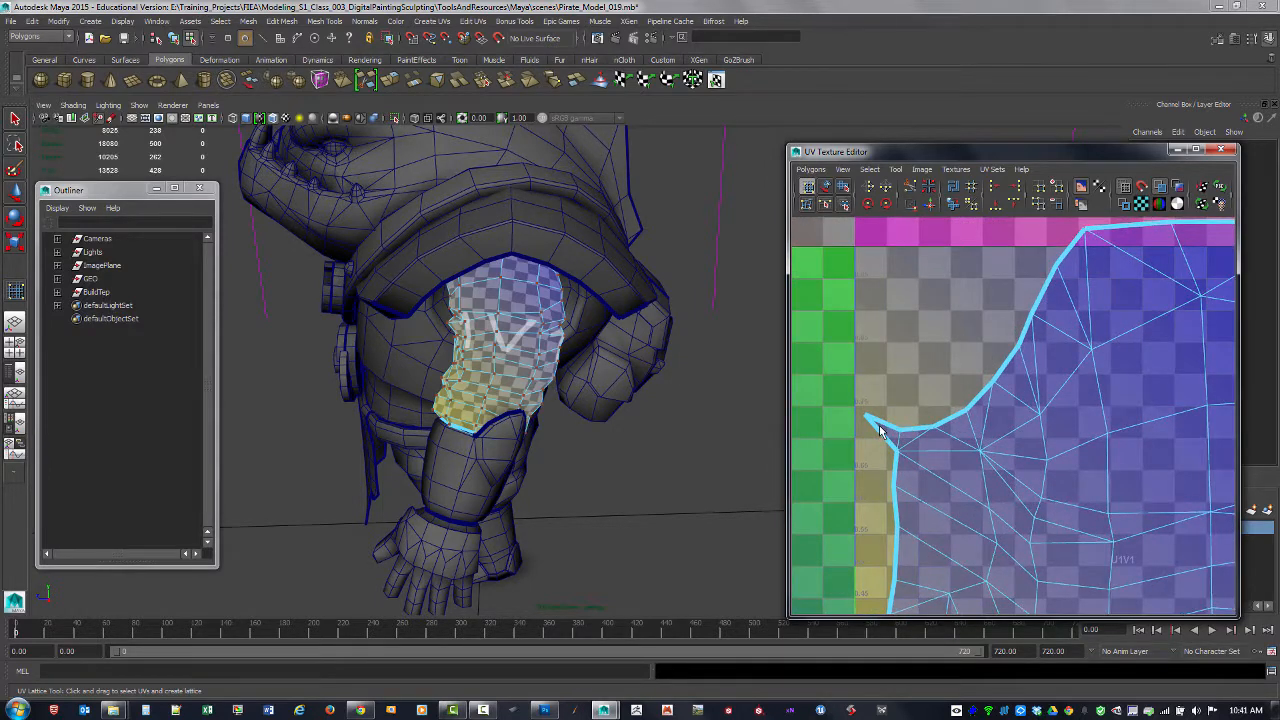
{"action": "right_click", "coordinate": [880, 430]}
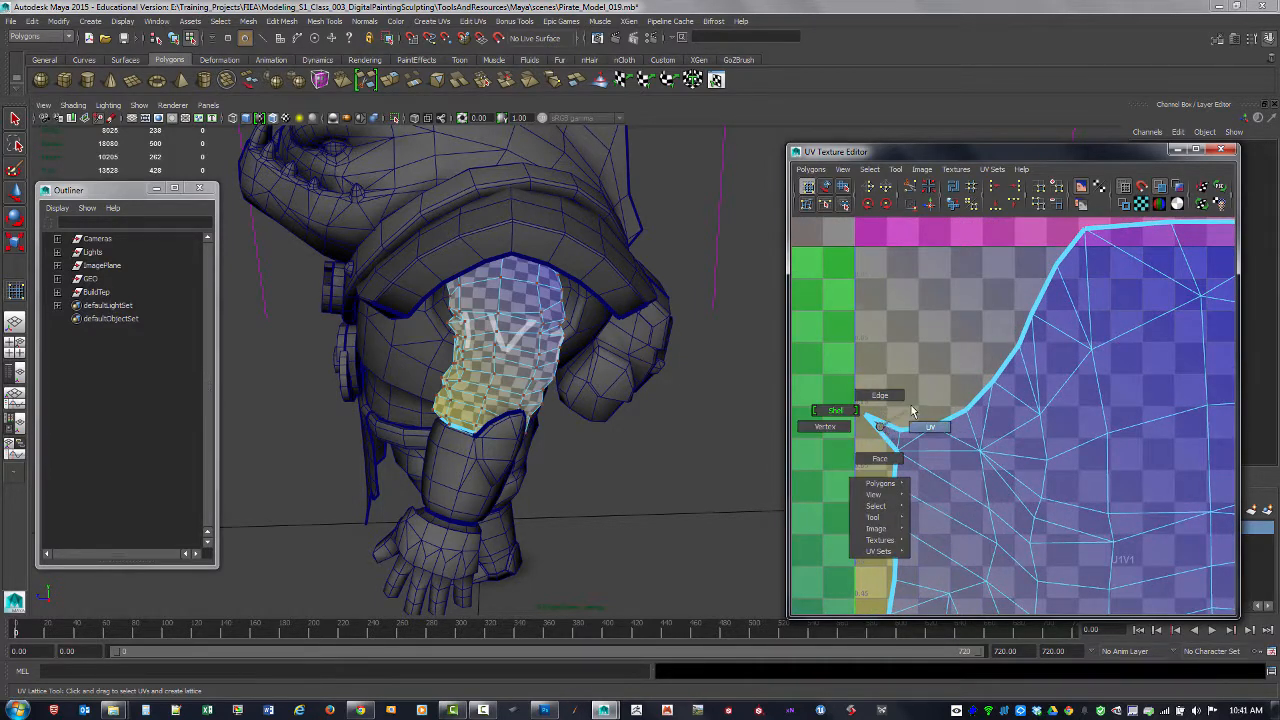
{"action": "right_click_drag", "start_coordinate": [881, 422], "coordinate": [816, 404]}
{"action": "middle_click_drag", "start_coordinate": [1092, 460], "coordinate": [1037, 433], "text": "alt"}
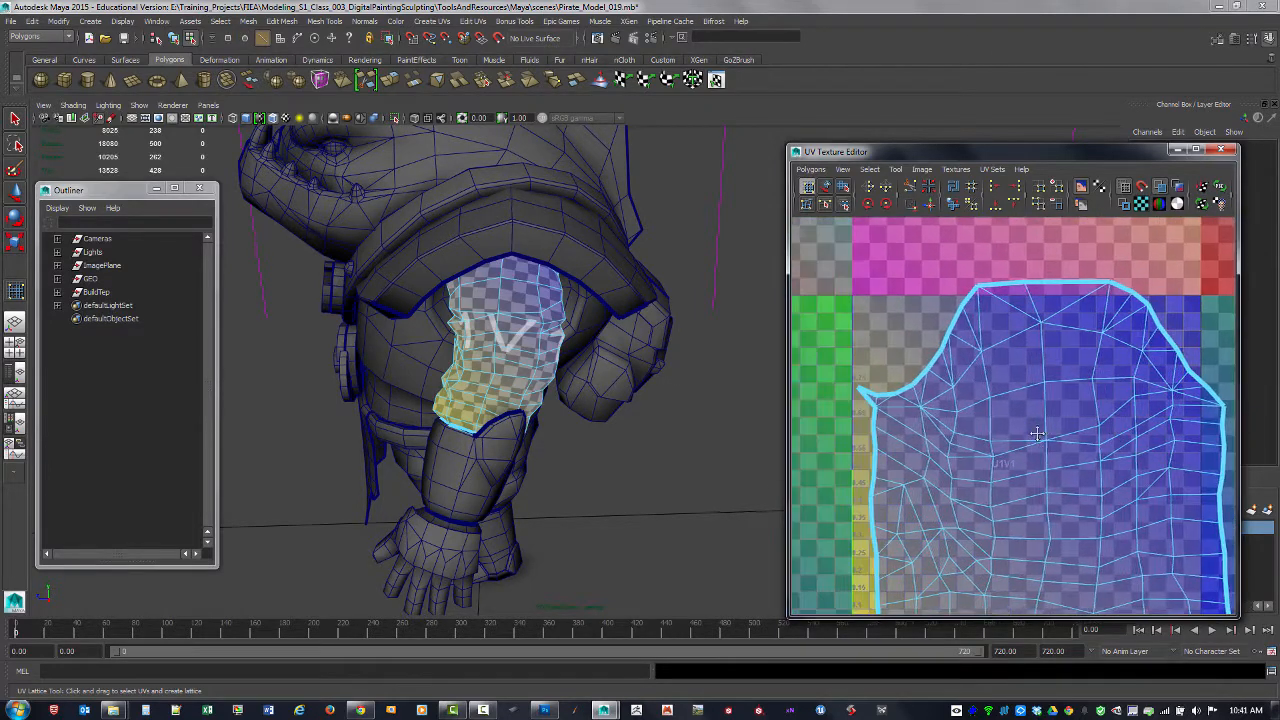
{"action": "right_click_drag", "start_coordinate": [868, 410], "coordinate": [980, 420], "text": "alt"}
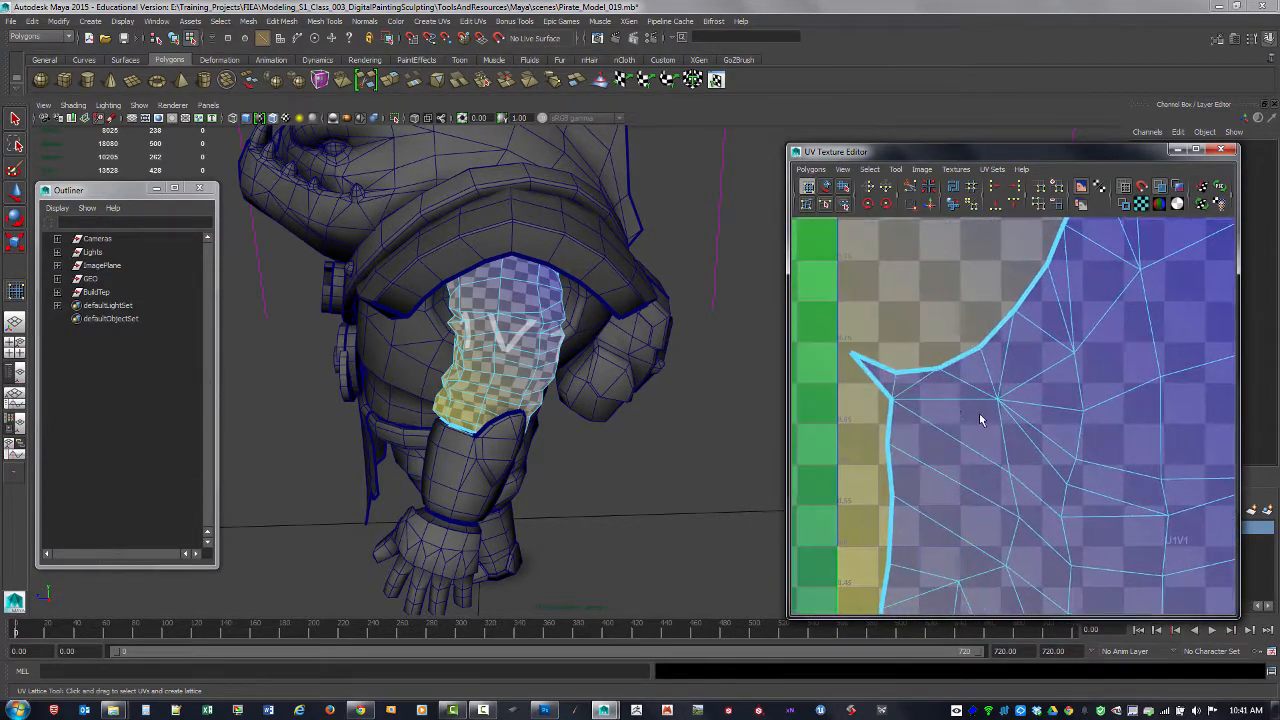
{"action": "key", "text": "F10"}
{"action": "left_click", "coordinate": [895, 388]}
{"action": "right_click_drag", "start_coordinate": [344, 416], "coordinate": [437, 427], "text": "alt"}
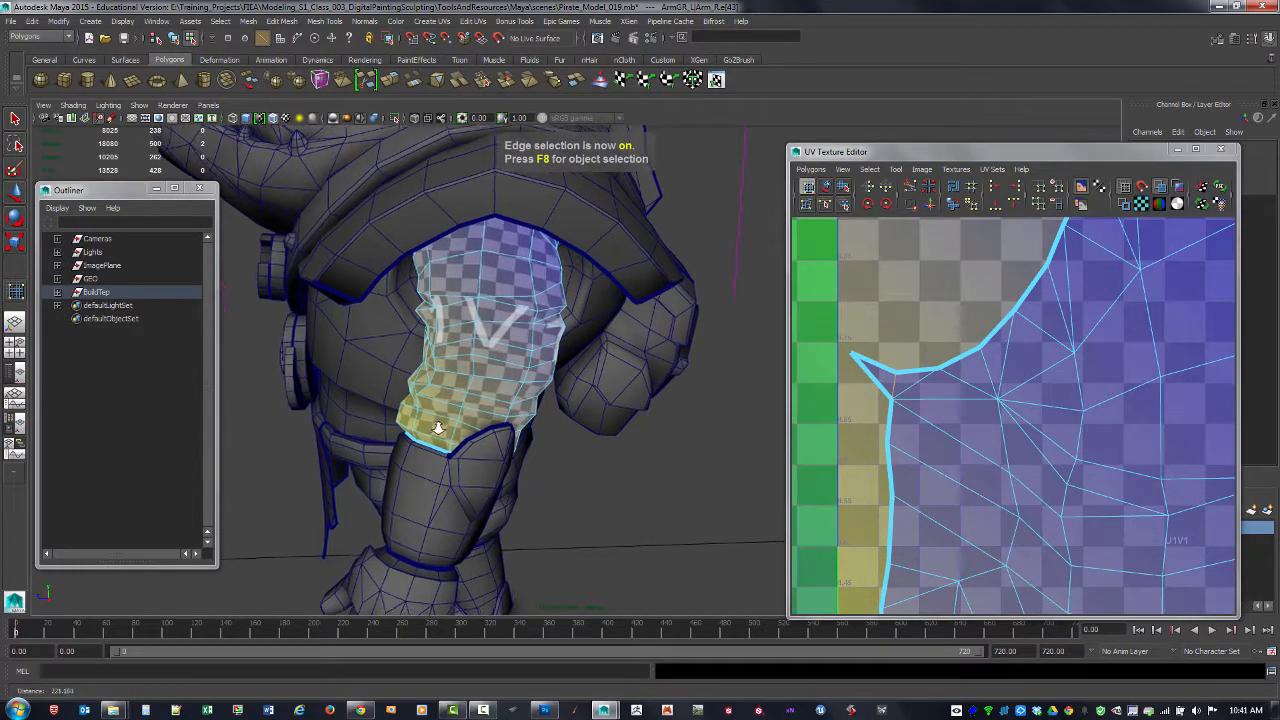
{"action": "key", "text": "4"}
{"action": "left_click_drag", "start_coordinate": [440, 423], "coordinate": [523, 424], "text": "alt"}
{"action": "right_click_drag", "start_coordinate": [523, 424], "coordinate": [560, 366], "text": "alt"}
{"action": "left_click_drag", "start_coordinate": [560, 366], "coordinate": [380, 235], "text": "alt"}
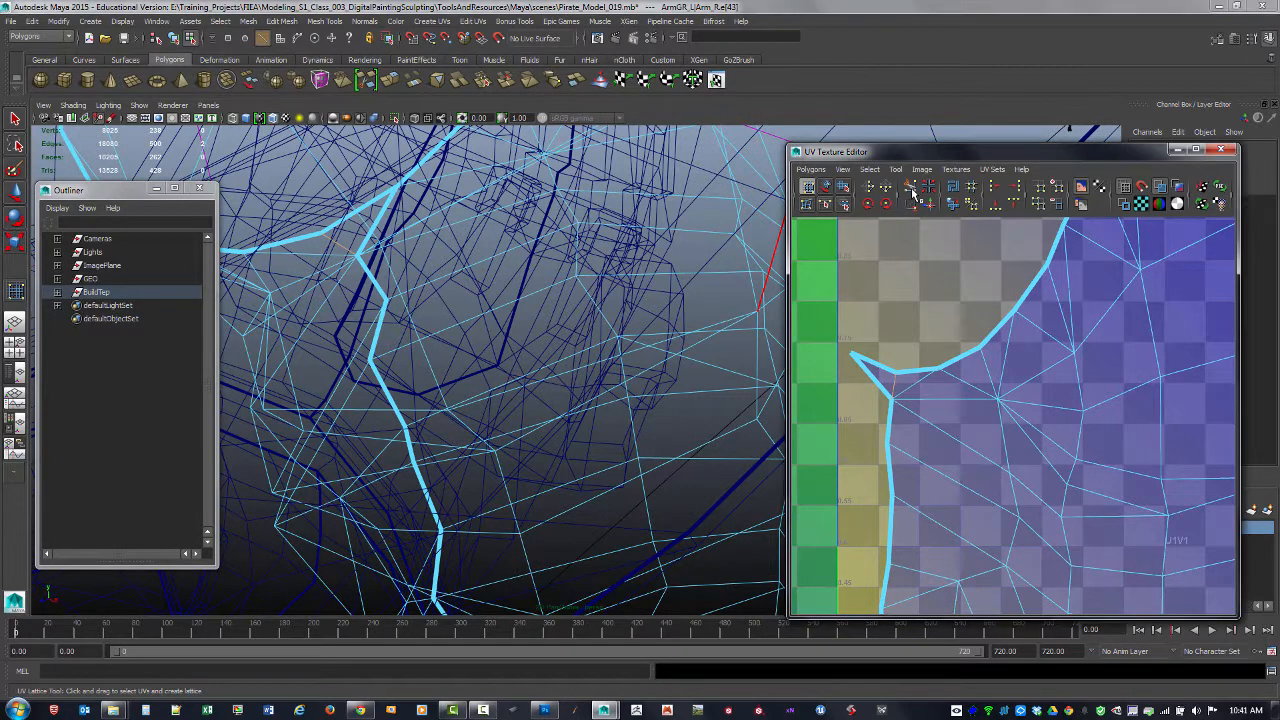
- Select the detached triangle's UVs and move the triangle across to just outside the shell's upper-right corner
{"action": "right_click_drag", "start_coordinate": [868, 382], "coordinate": [912, 382]}
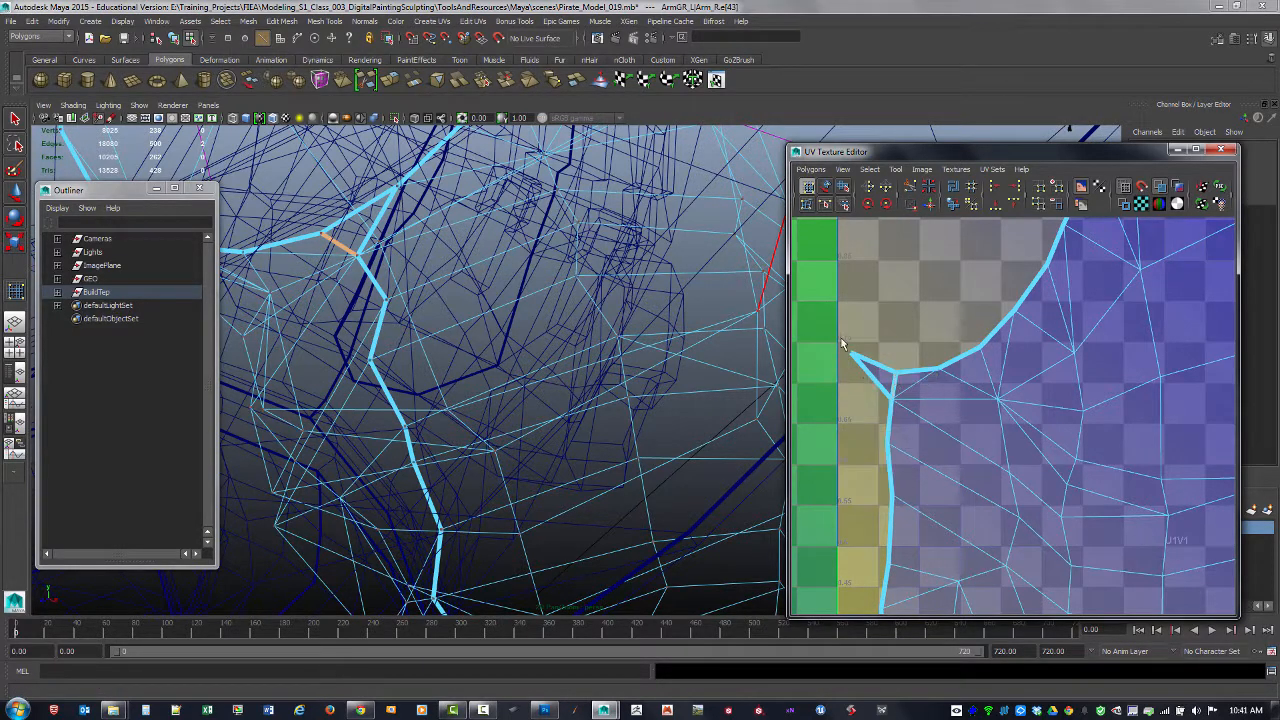
{"action": "left_click_drag", "start_coordinate": [839, 337], "coordinate": [878, 378]}
{"action": "key", "text": "q"}
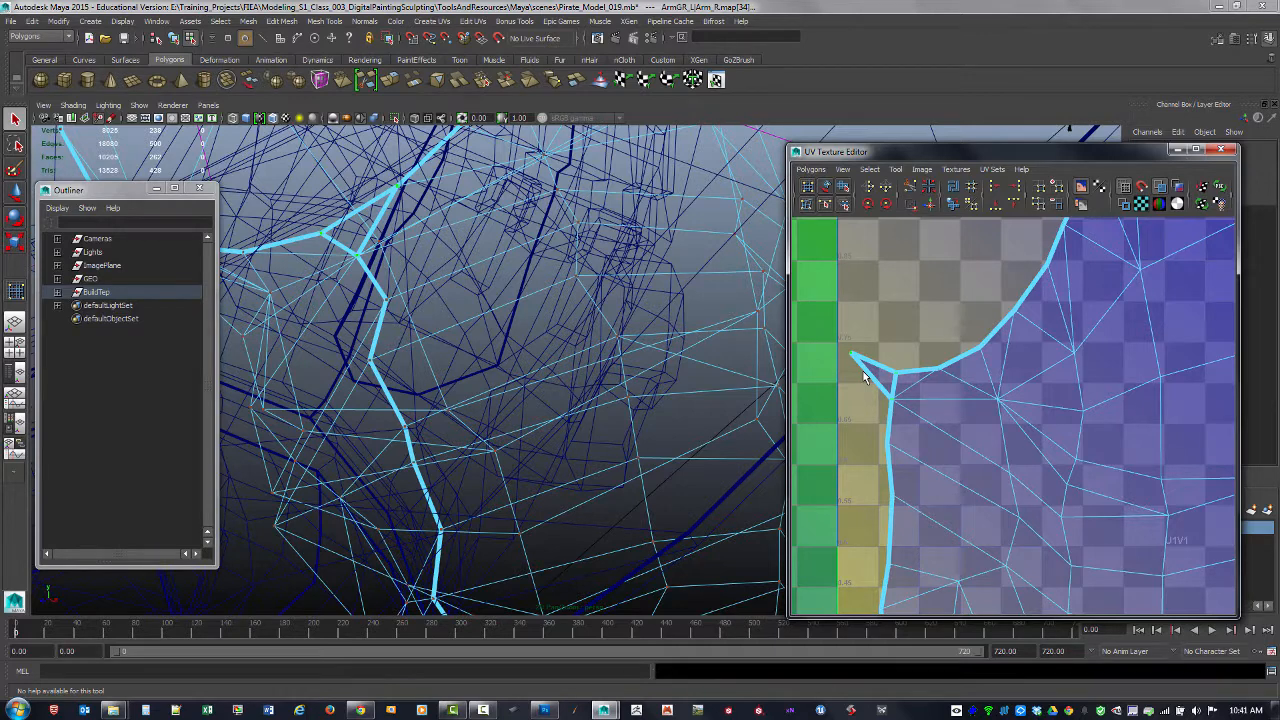
{"action": "key", "text": "w"}
{"action": "scroll", "coordinate": [1074, 411], "scroll_direction": "down", "scroll_amount": 4}
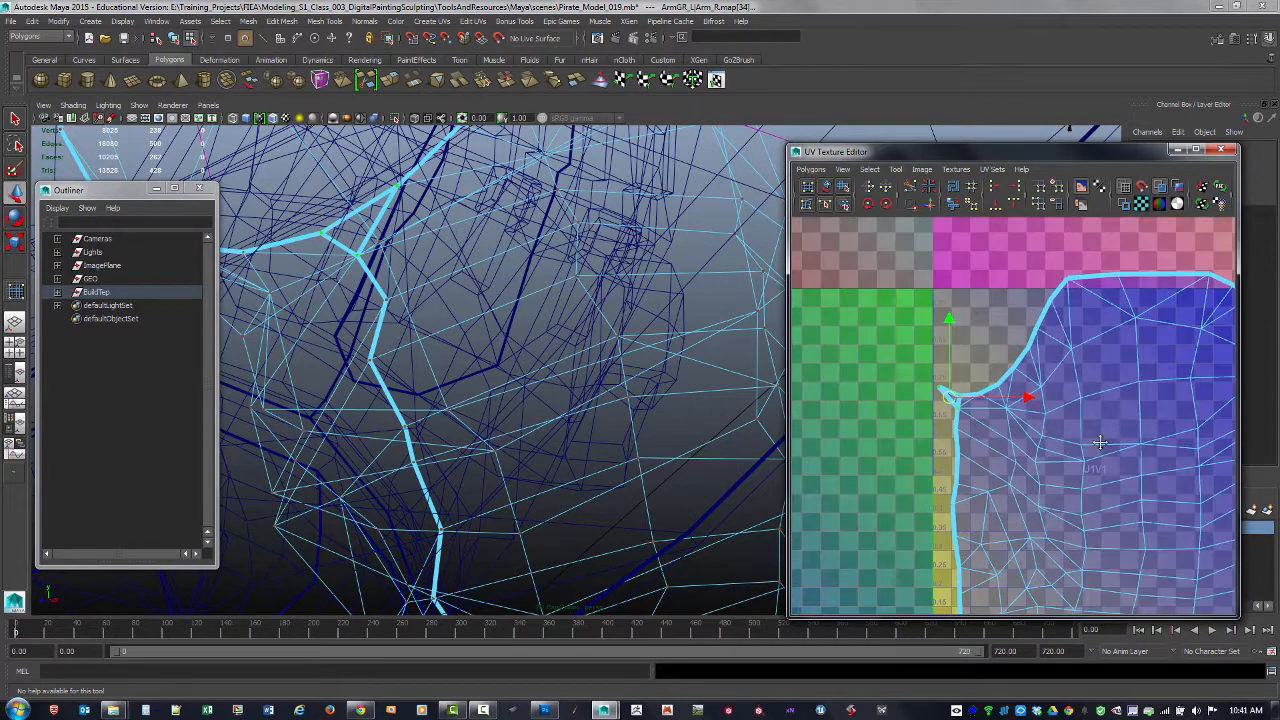
{"action": "middle_click_drag", "start_coordinate": [1100, 444], "coordinate": [940, 417], "text": "alt"}
{"action": "middle_click_drag", "start_coordinate": [796, 393], "coordinate": [897, 394], "text": "alt"}
{"action": "left_click", "coordinate": [1108, 410]}
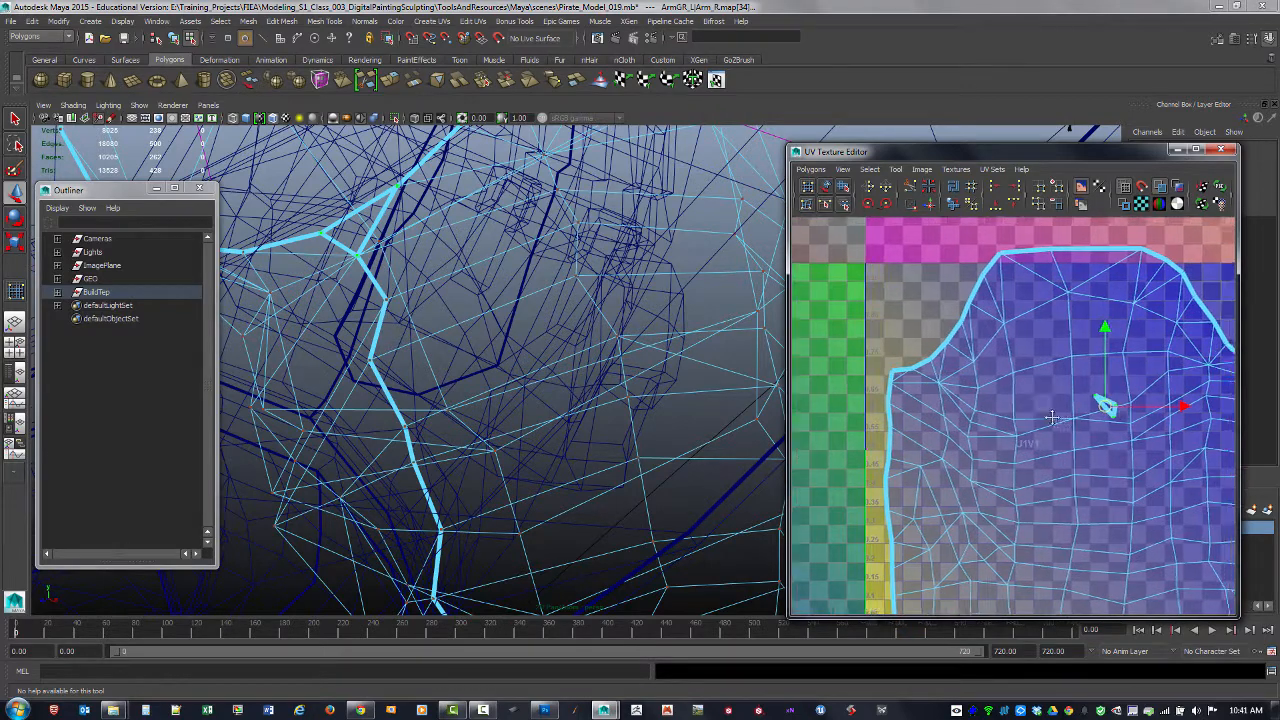
{"action": "middle_click_drag", "start_coordinate": [1106, 410], "coordinate": [888, 422], "text": "alt"}
{"action": "right_click_drag", "start_coordinate": [1016, 370], "coordinate": [1229, 446], "text": "alt"}
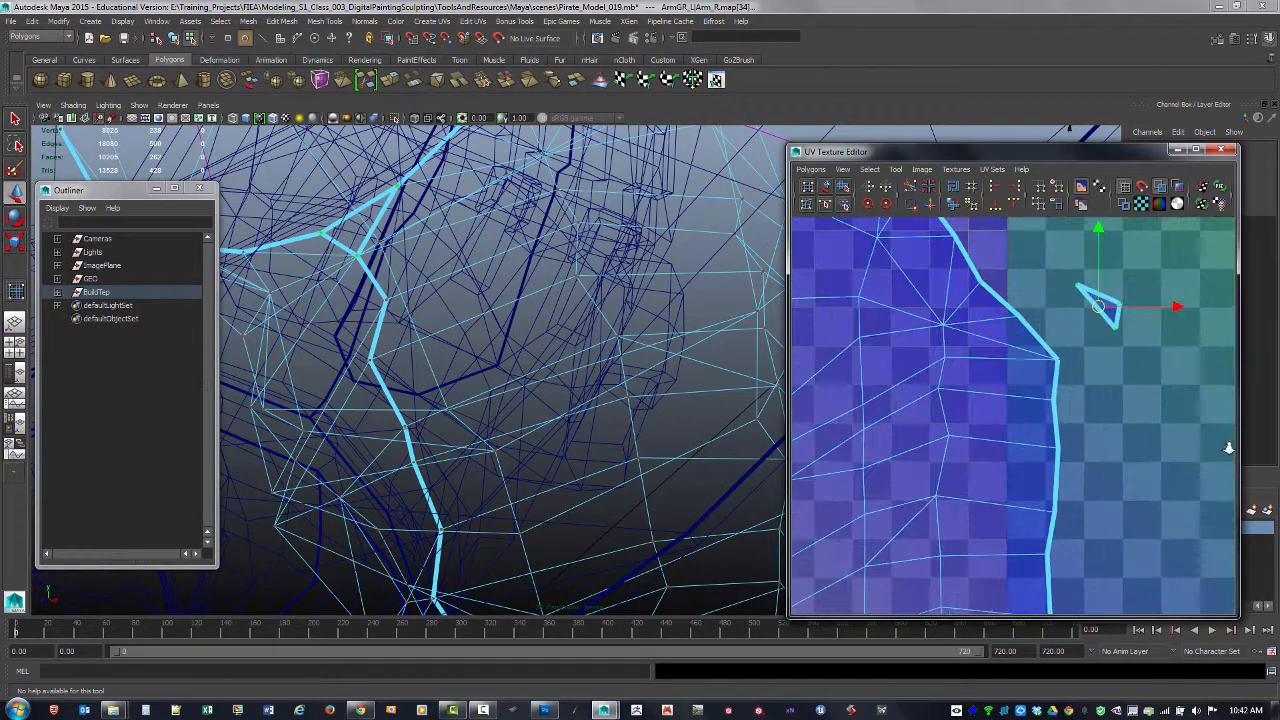
{"action": "middle_click_drag", "start_coordinate": [1100, 384], "coordinate": [1043, 455], "text": "alt"}
{"action": "right_click_drag", "start_coordinate": [1035, 453], "coordinate": [1071, 454], "text": "alt"}
{"action": "middle_click_drag", "start_coordinate": [1086, 441], "coordinate": [1122, 473], "text": "alt"}
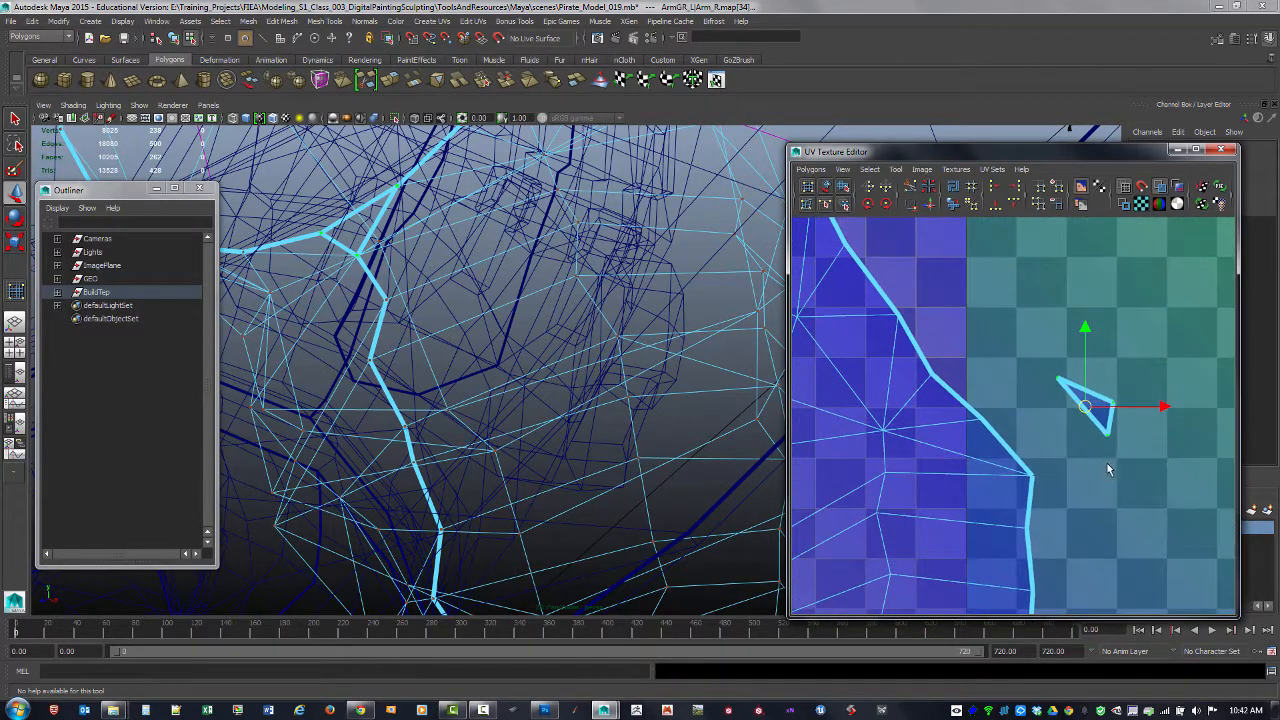
- Identify the triangle's matching border edge near the shell's upper-right corner and place the triangle against it
{"action": "left_click", "coordinate": [1108, 466]}
{"action": "key", "text": "F10"}
{"action": "left_click", "coordinate": [1012, 452]}
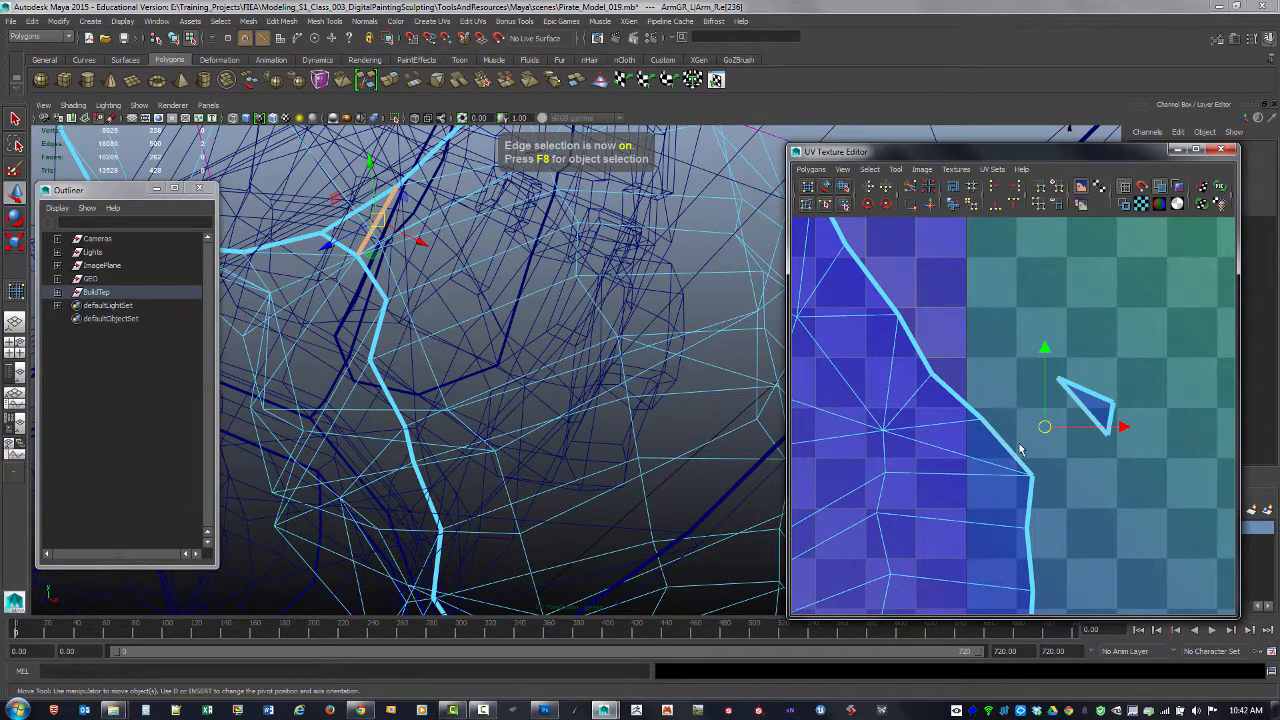
{"action": "right_click_drag", "start_coordinate": [1019, 453], "coordinate": [1106, 489], "text": "alt"}
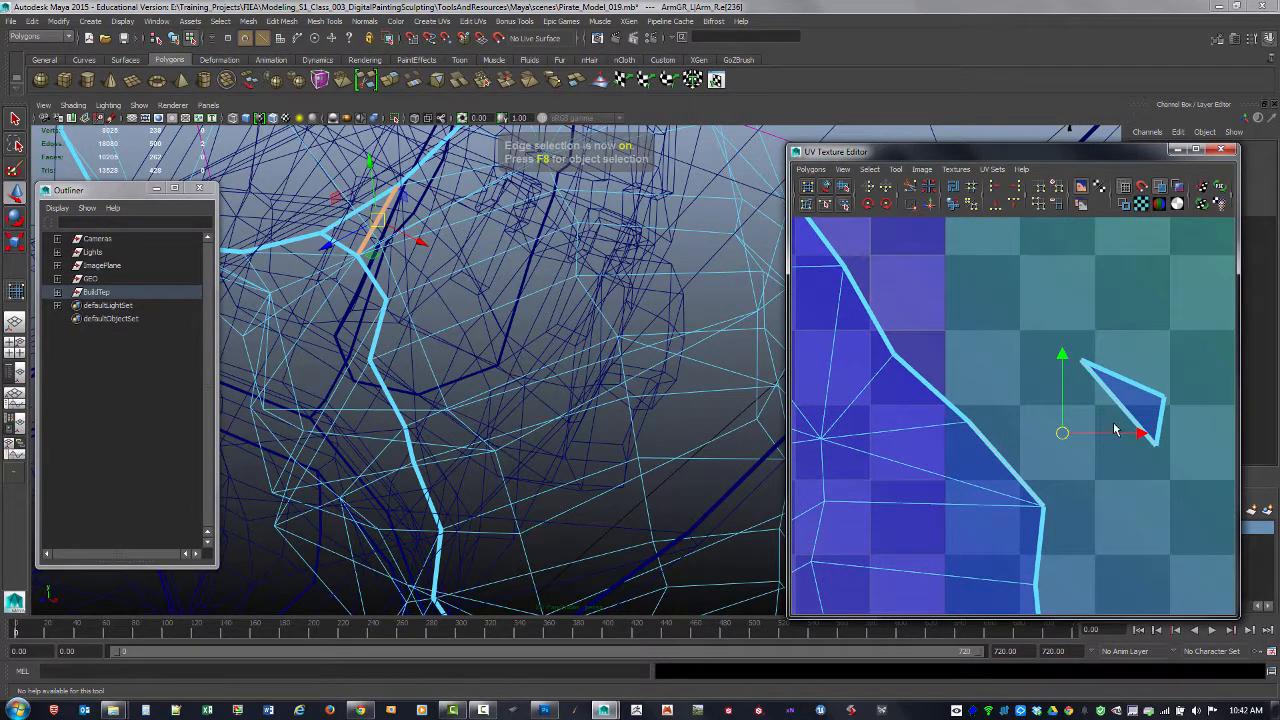
{"action": "right_click_drag", "start_coordinate": [1056, 423], "coordinate": [1139, 485], "text": "alt"}
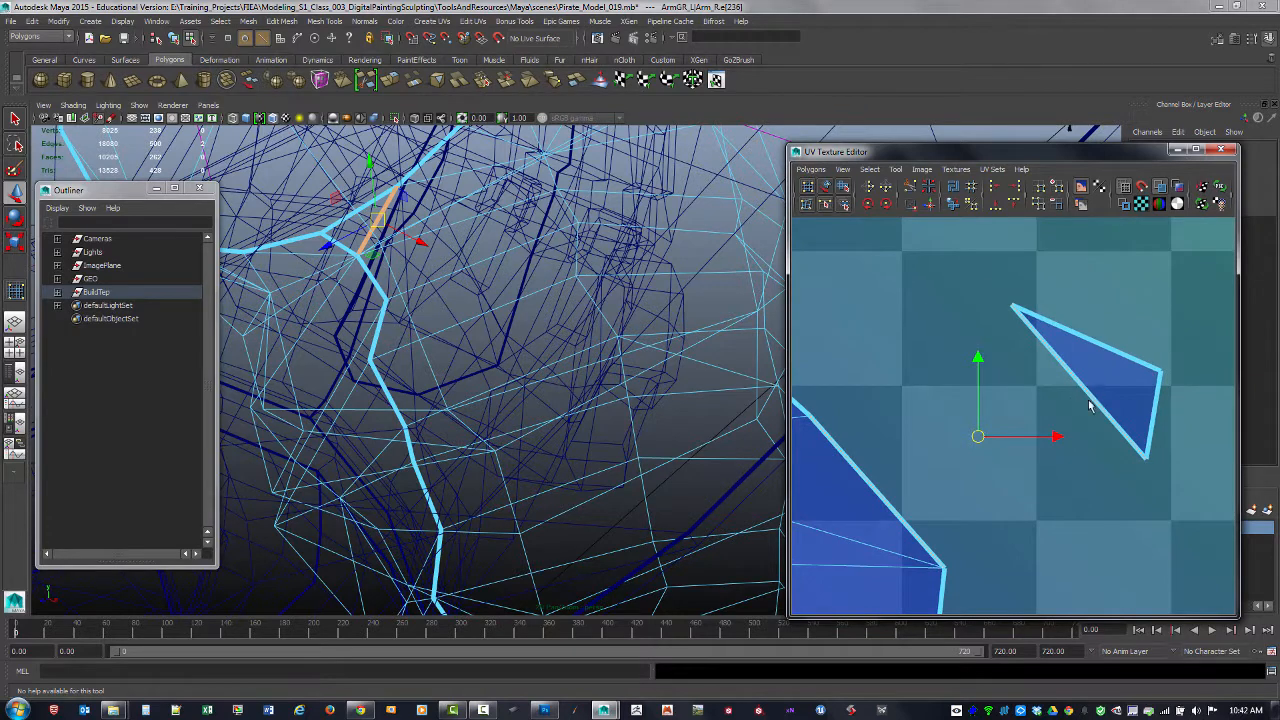
{"action": "scroll", "coordinate": [1090, 405], "scroll_direction": "down", "scroll_amount": 5}
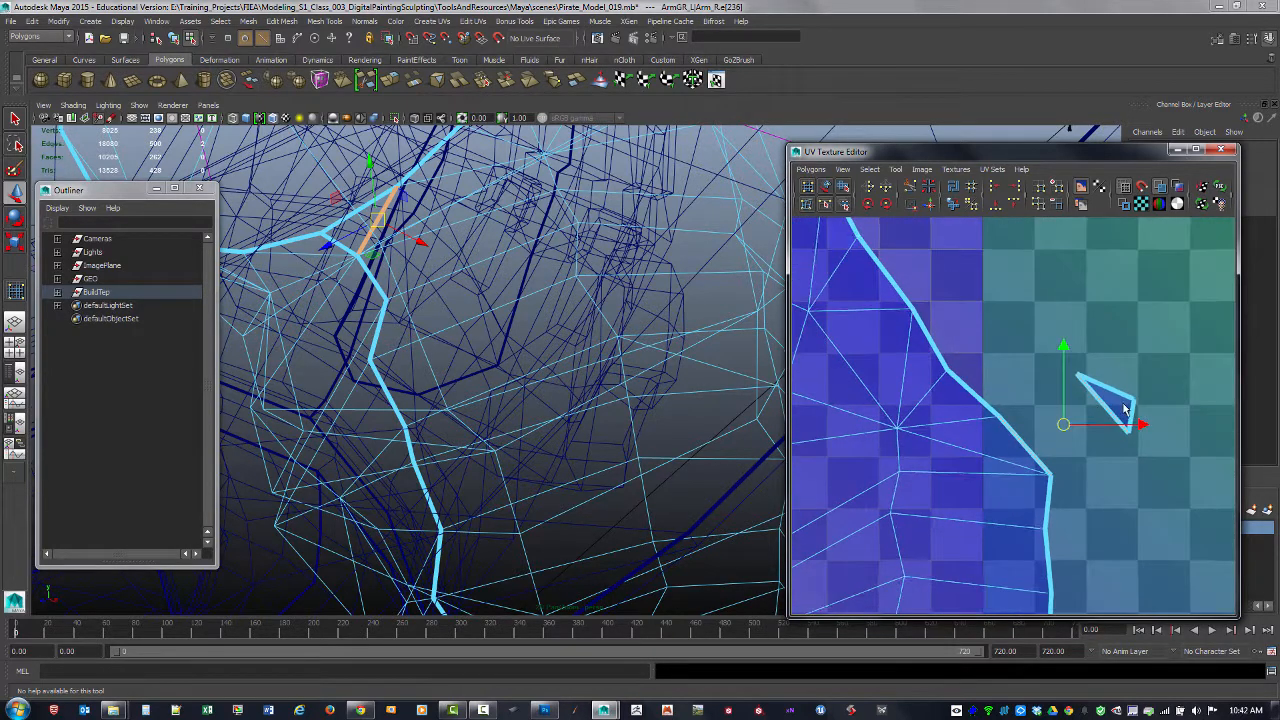
{"action": "right_click_drag", "start_coordinate": [1125, 408], "coordinate": [1066, 352]}
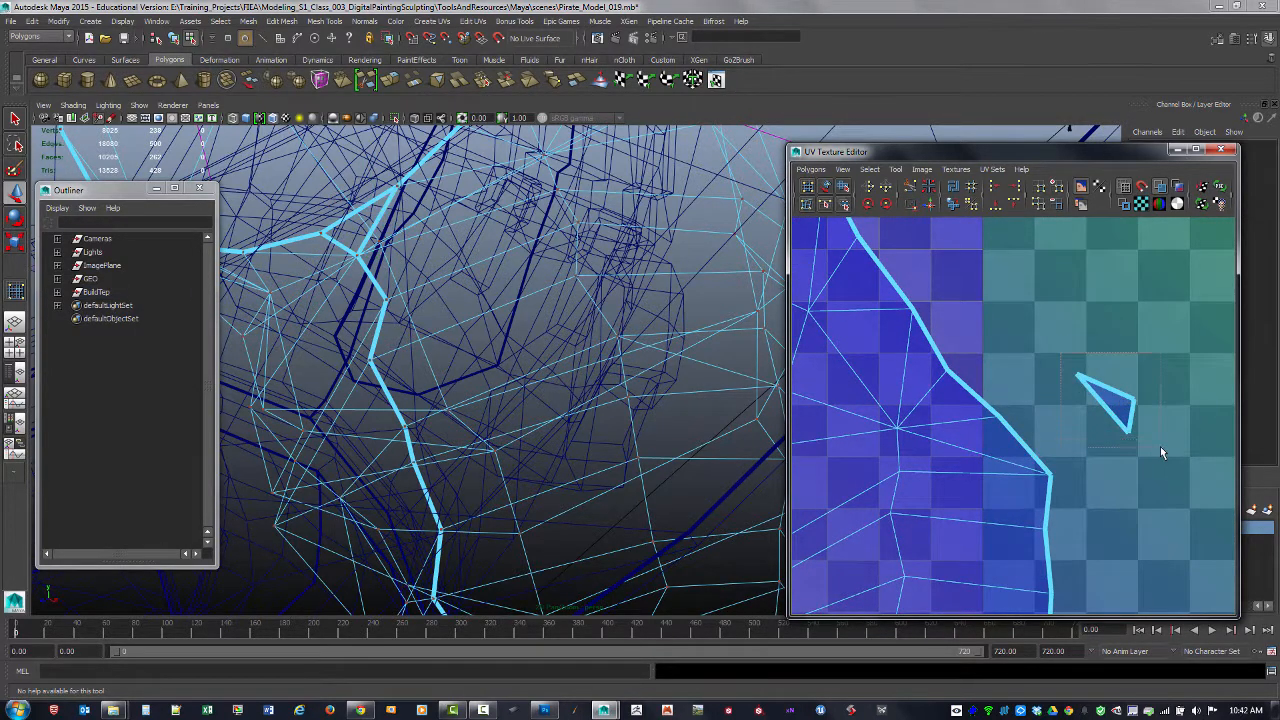
{"action": "left_click", "coordinate": [1105, 405]}
{"action": "left_click_drag", "start_coordinate": [1108, 403], "coordinate": [1030, 451]}
- Sew the triangle to the upper arm shell along their shared edge
{"action": "key", "text": "F10"}
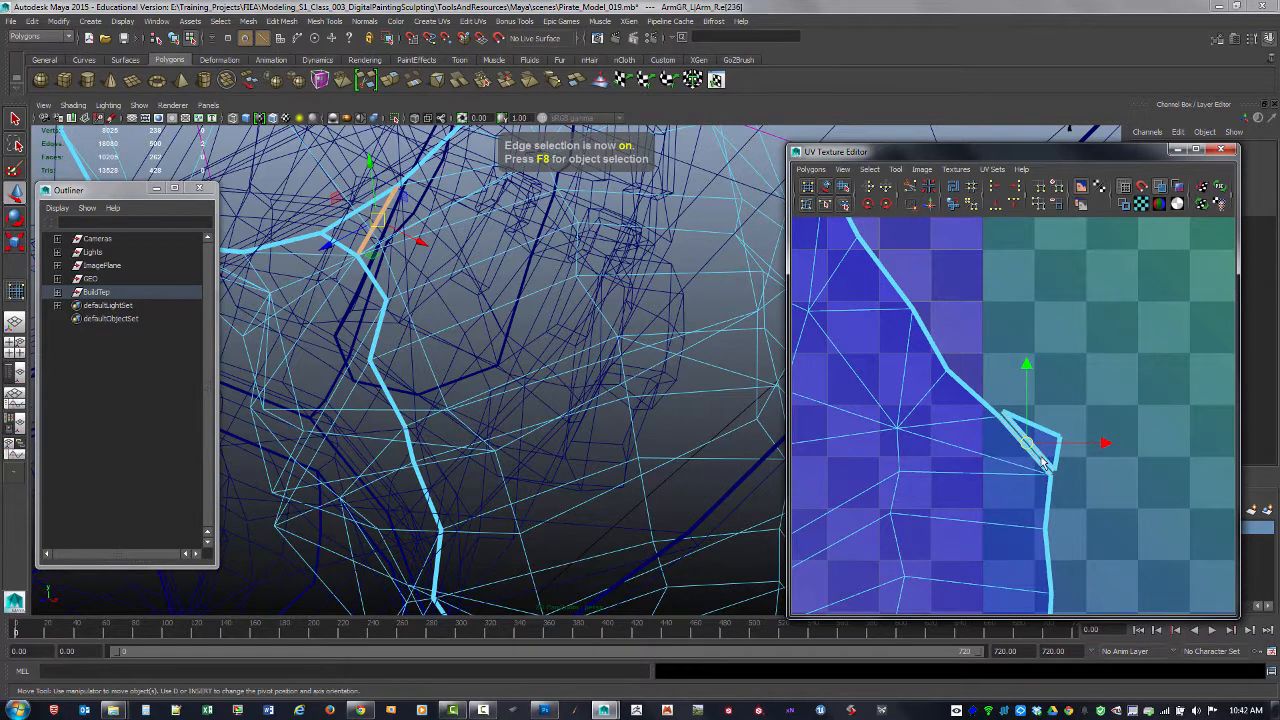
{"action": "left_click", "coordinate": [913, 204]}
{"action": "scroll", "coordinate": [1150, 440], "scroll_direction": "down", "scroll_amount": 5}
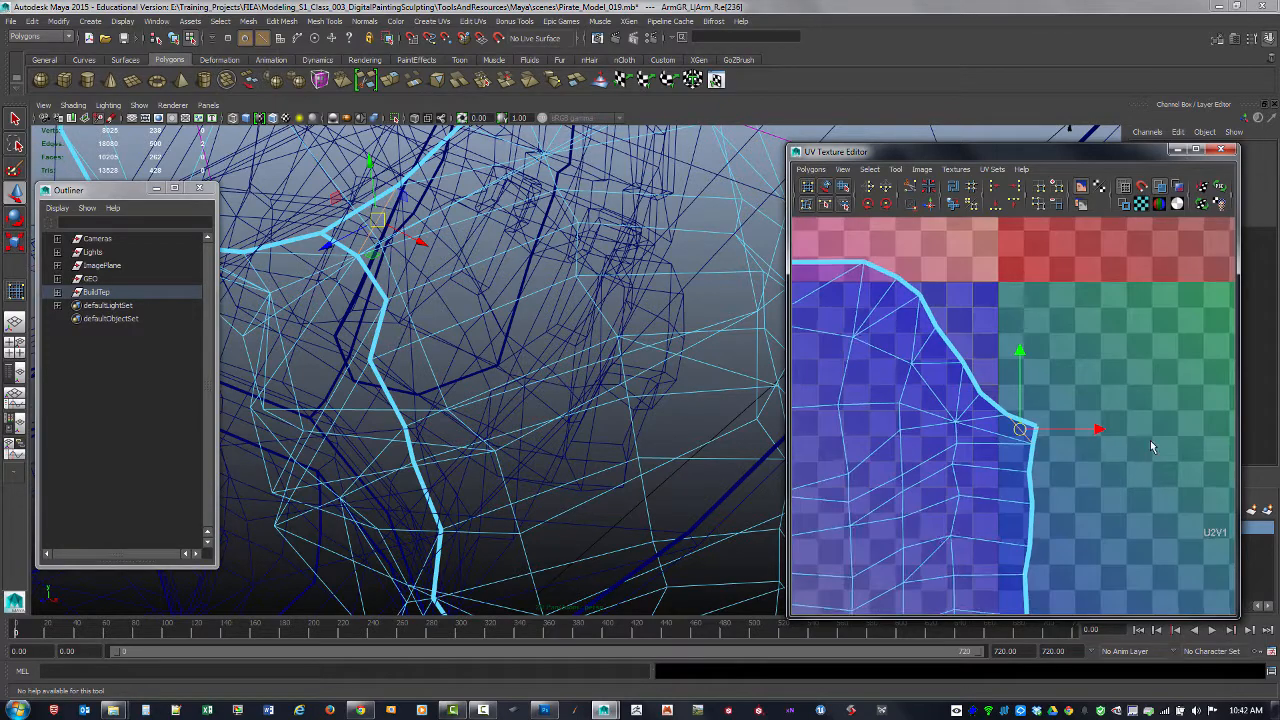
{"action": "scroll", "coordinate": [1040, 400], "scroll_direction": "down", "scroll_amount": 3}
- Return the model to shaded display, select all of the upper arm's UVs and unfold the shell
{"action": "key", "text": "f"}
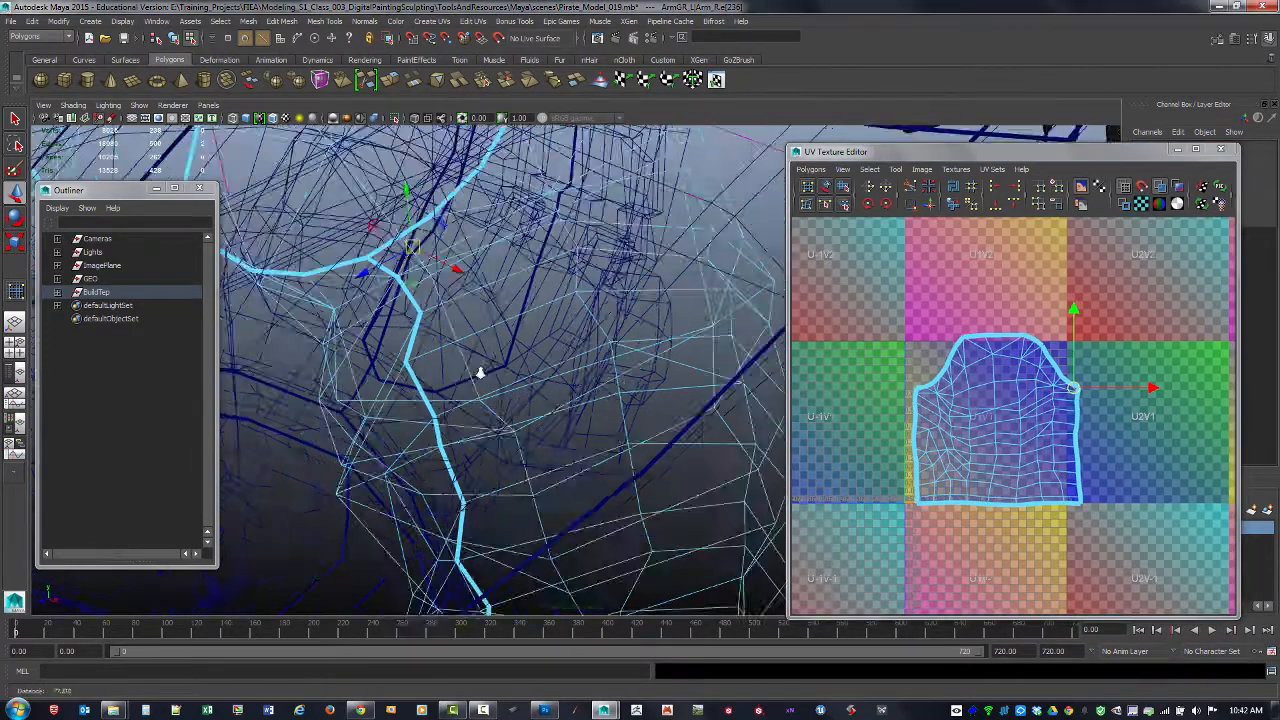
{"action": "key", "text": "5"}
{"action": "mouse_move", "coordinate": [408, 466]}
{"action": "left_mouse_down", "text": "alt"}
{"action": "mouse_move", "coordinate": [486, 457]}
{"action": "mouse_move", "coordinate": [605, 414]}
{"action": "mouse_move", "coordinate": [965, 414]}
{"action": "left_mouse_up", "text": "alt"}
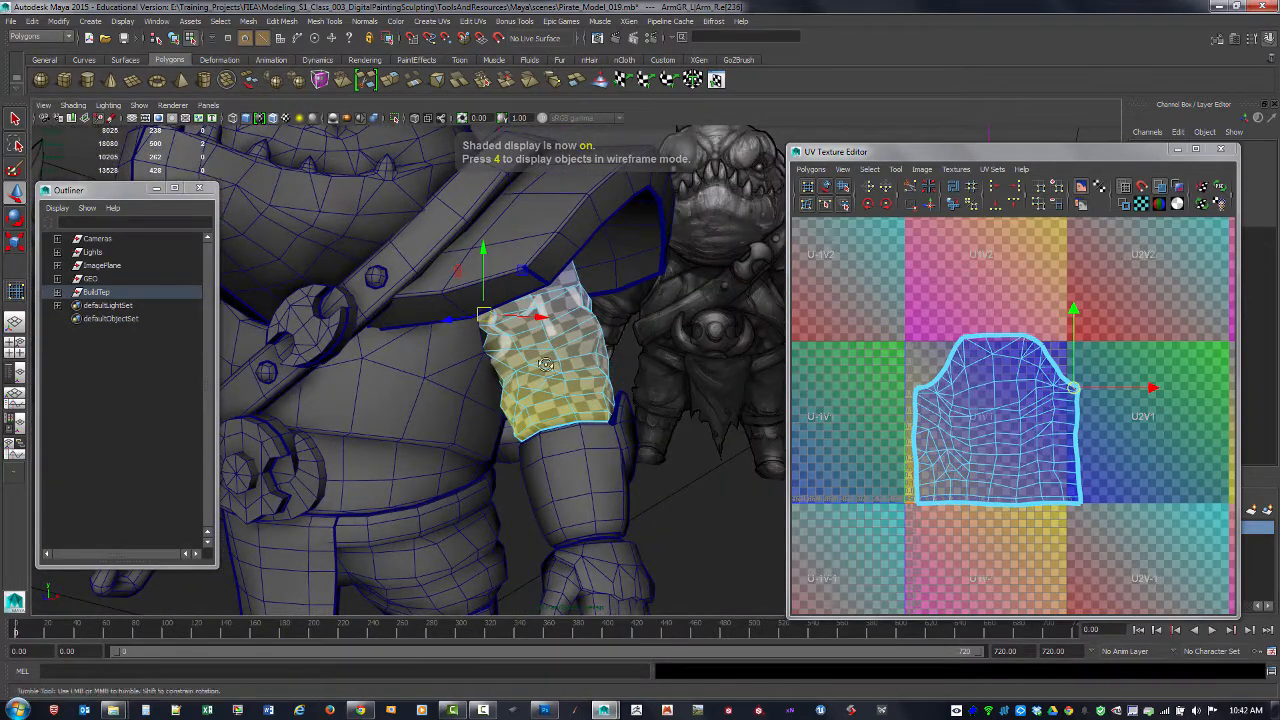
{"action": "key", "text": "f"}
{"action": "right_click_drag", "start_coordinate": [623, 357], "coordinate": [519, 347], "text": "alt"}
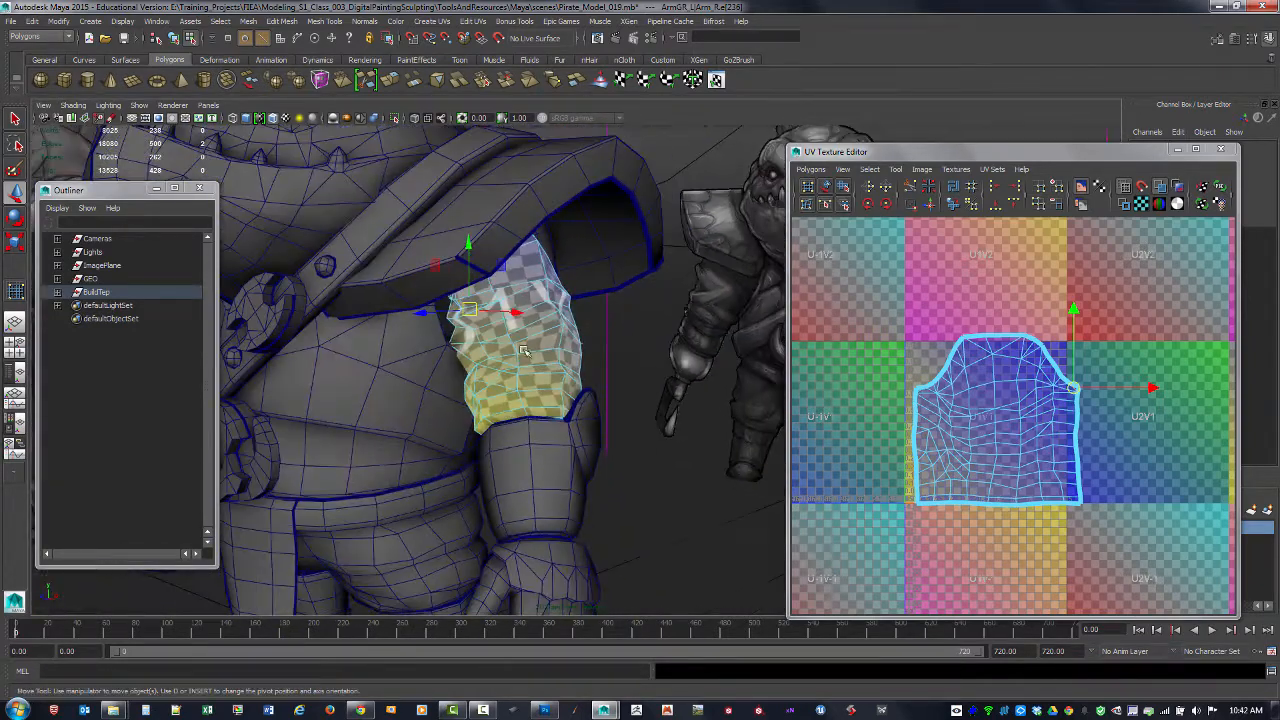
{"action": "right_click_drag", "start_coordinate": [934, 447], "coordinate": [992, 442]}
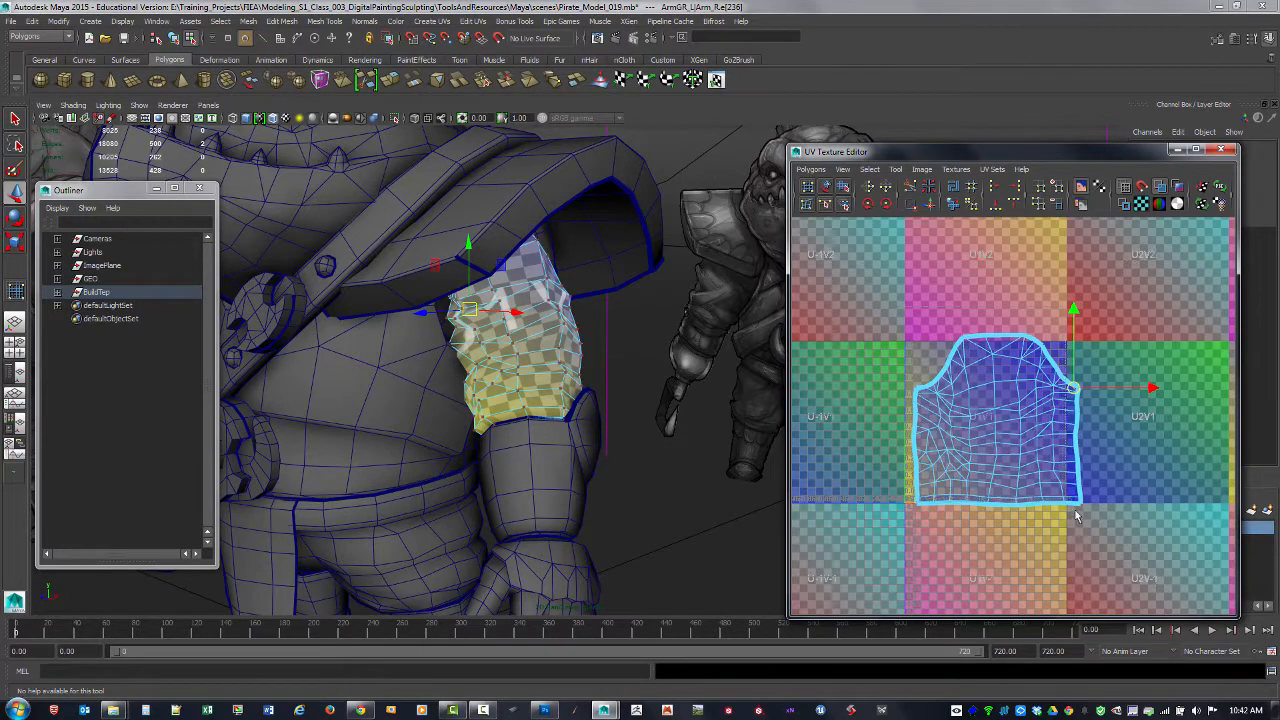
{"action": "left_click_drag", "start_coordinate": [1077, 516], "coordinate": [1094, 525]}
{"action": "left_click", "coordinate": [954, 205]}
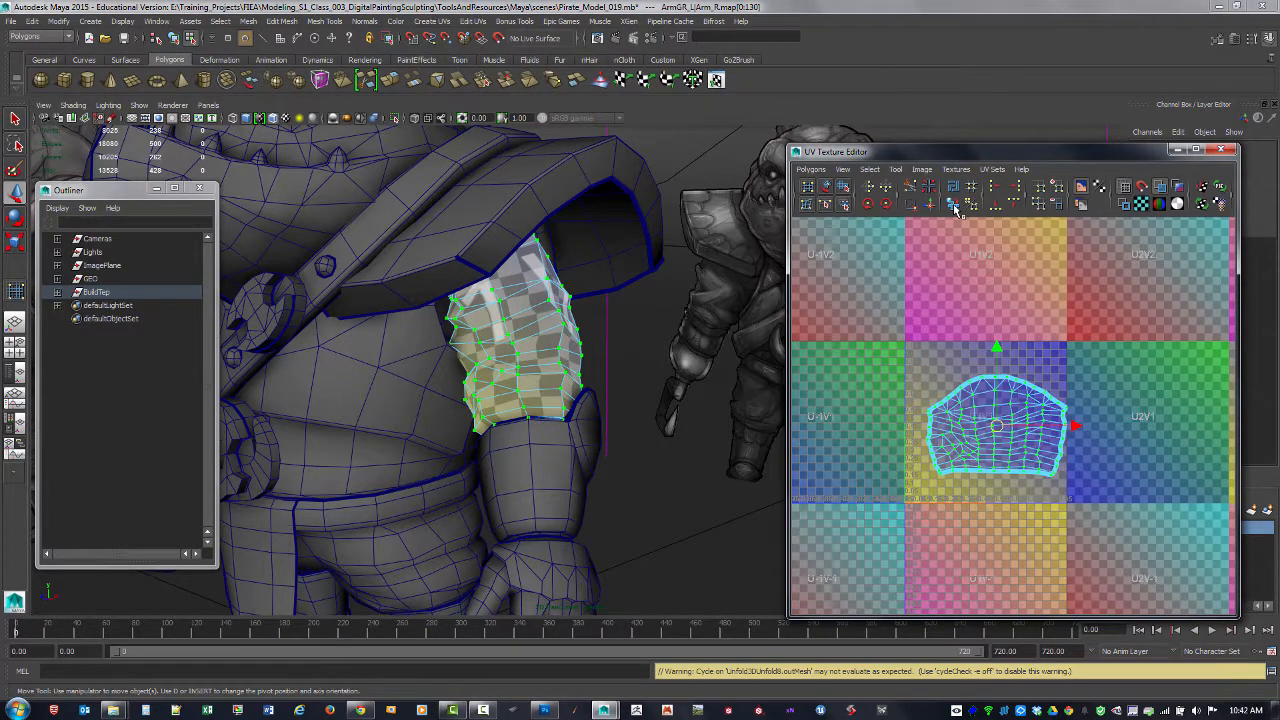
- Examine the checker pattern around the upper arm and the outline of the unfolded UV shell for distortion
{"action": "mouse_move", "coordinate": [651, 354]}
{"action": "left_mouse_down", "text": "alt"}
{"action": "mouse_move", "coordinate": [517, 363]}
{"action": "mouse_move", "coordinate": [636, 358]}
{"action": "left_mouse_up", "text": "alt"}
{"action": "right_click_drag", "start_coordinate": [560, 361], "coordinate": [614, 363], "text": "alt"}
{"action": "left_click_drag", "start_coordinate": [649, 363], "coordinate": [530, 364], "text": "alt"}
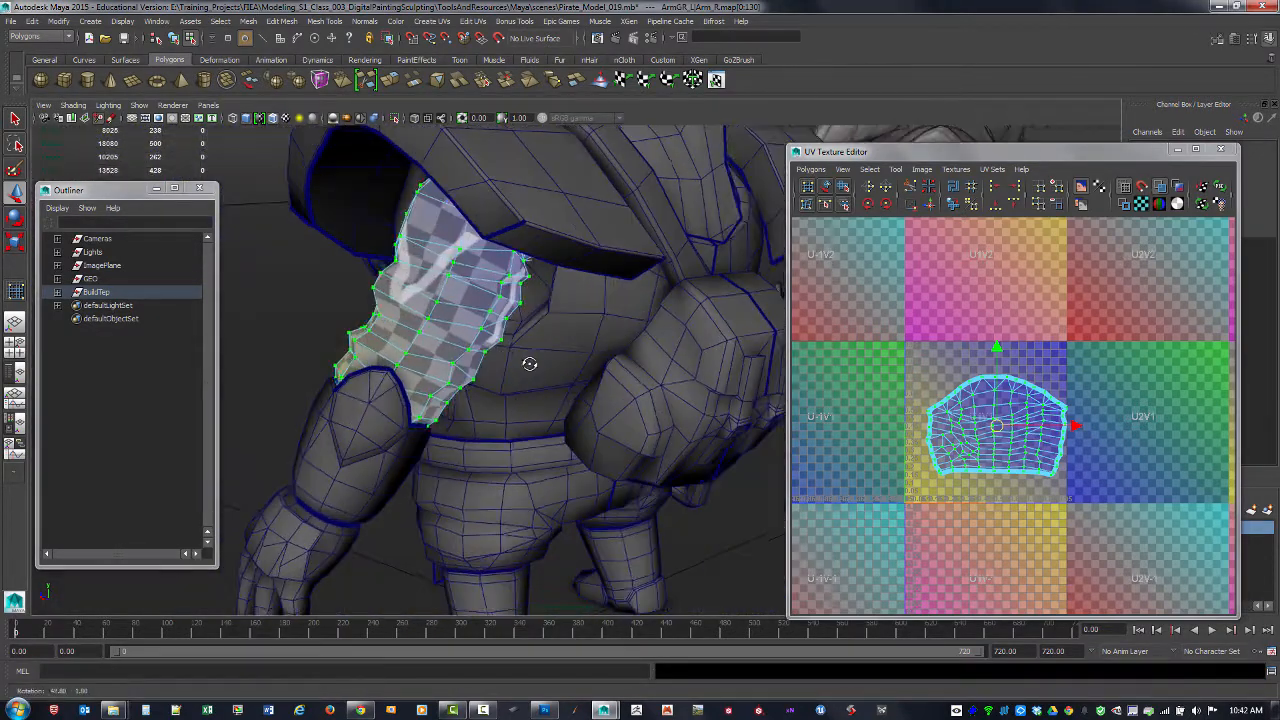
{"action": "right_click_drag", "start_coordinate": [1006, 451], "coordinate": [1230, 550], "text": "alt"}
{"action": "middle_click_drag", "start_coordinate": [916, 499], "coordinate": [961, 441], "text": "alt"}
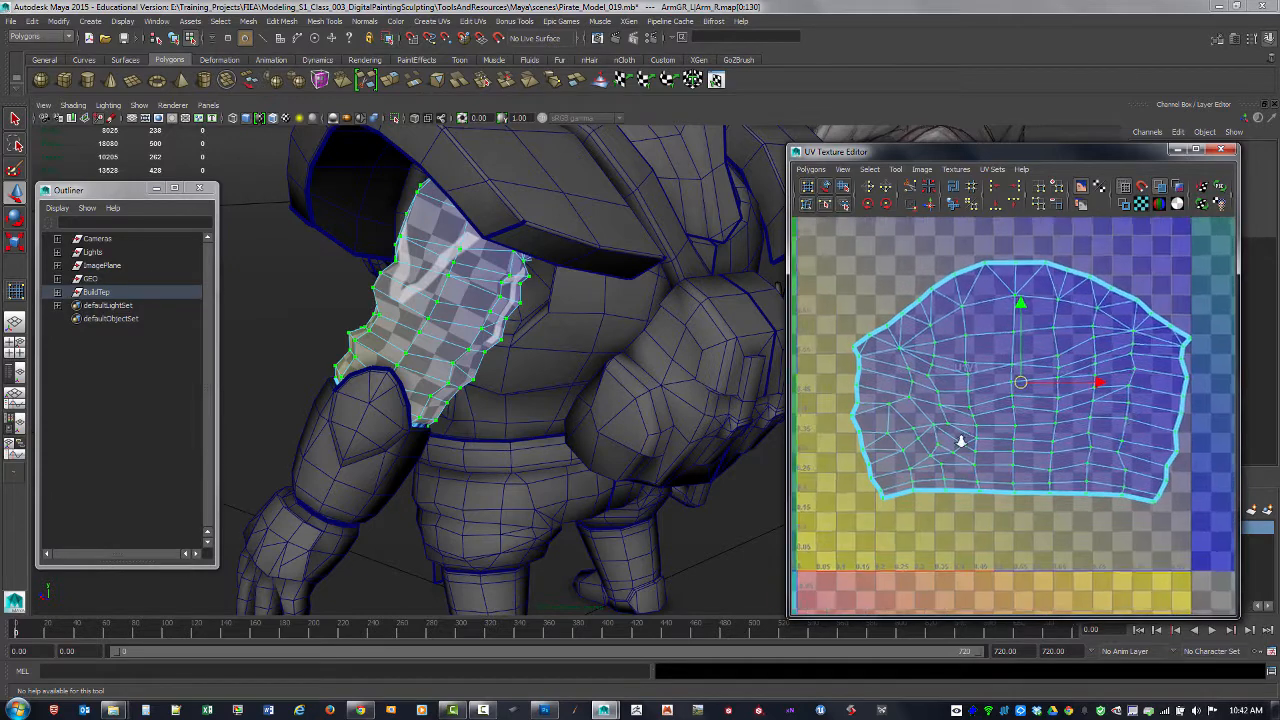
{"action": "right_click_drag", "start_coordinate": [961, 441], "coordinate": [1059, 456], "text": "alt"}
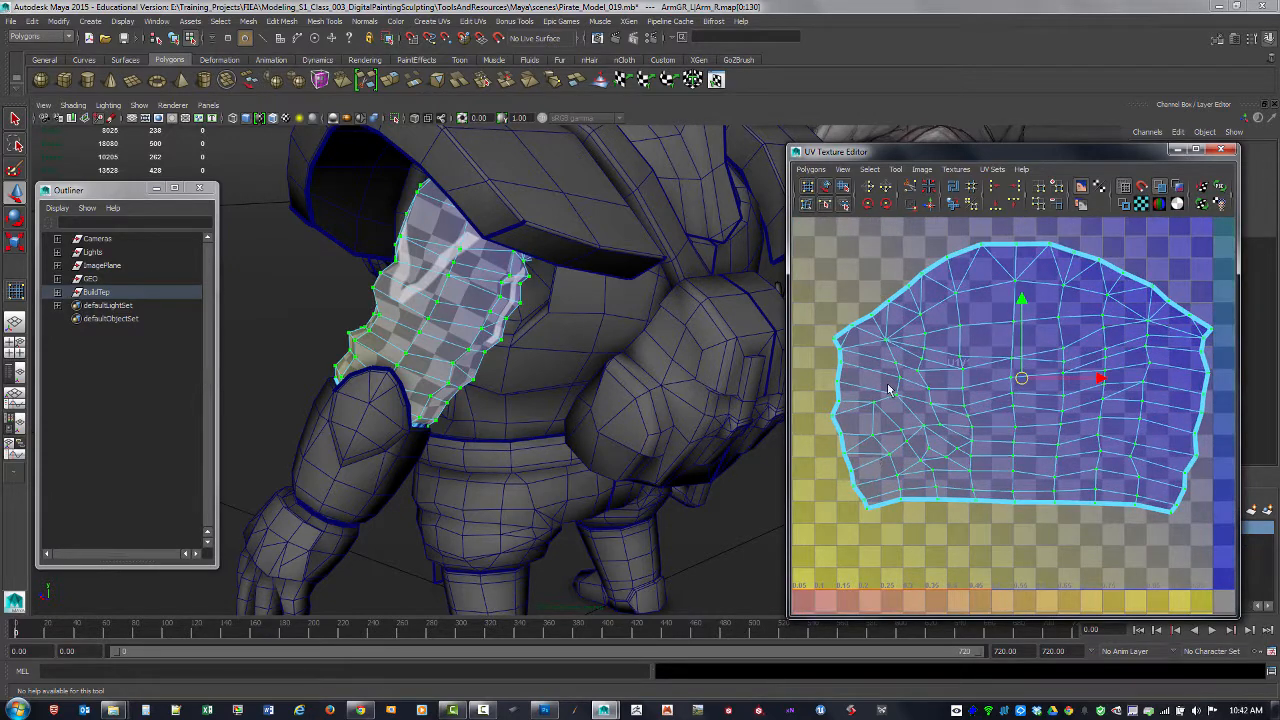
{"action": "right_click_drag", "start_coordinate": [1142, 425], "coordinate": [929, 303], "text": "alt"}
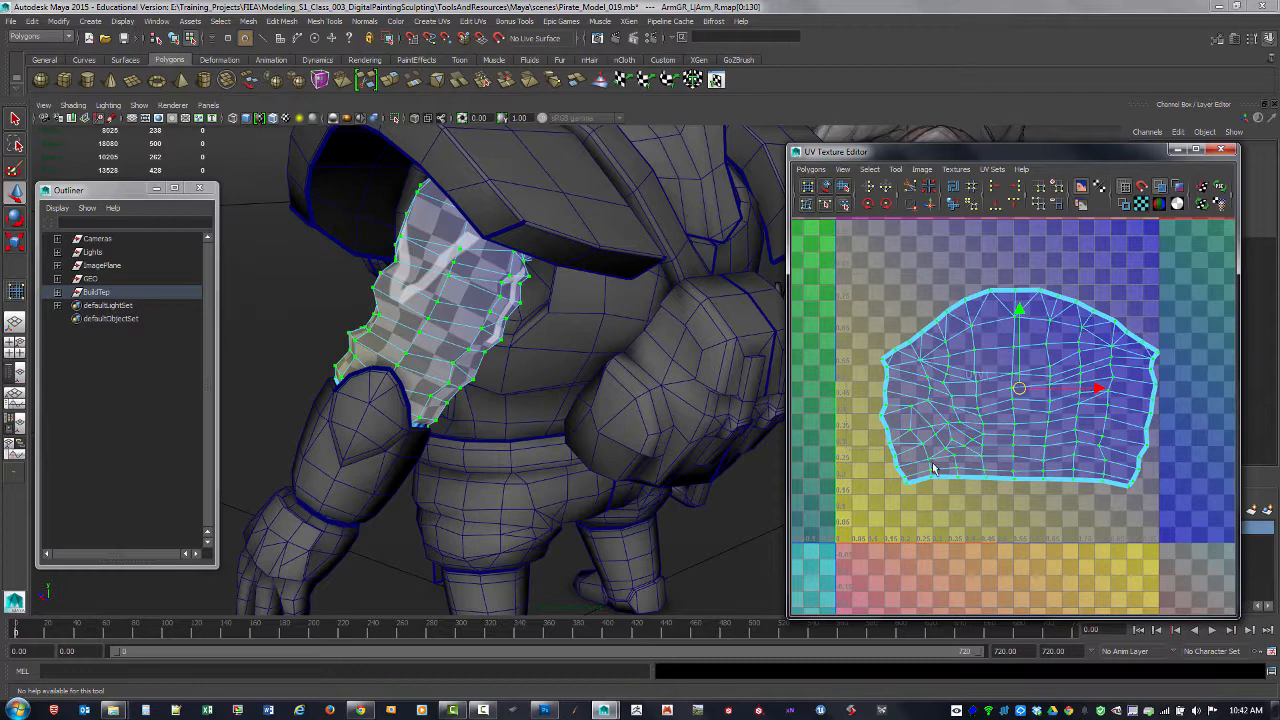
- Build a UV lattice over the shell's left side and adjust its outer points to straighten the left border
{"action": "left_click_drag", "start_coordinate": [939, 496], "coordinate": [866, 312]}
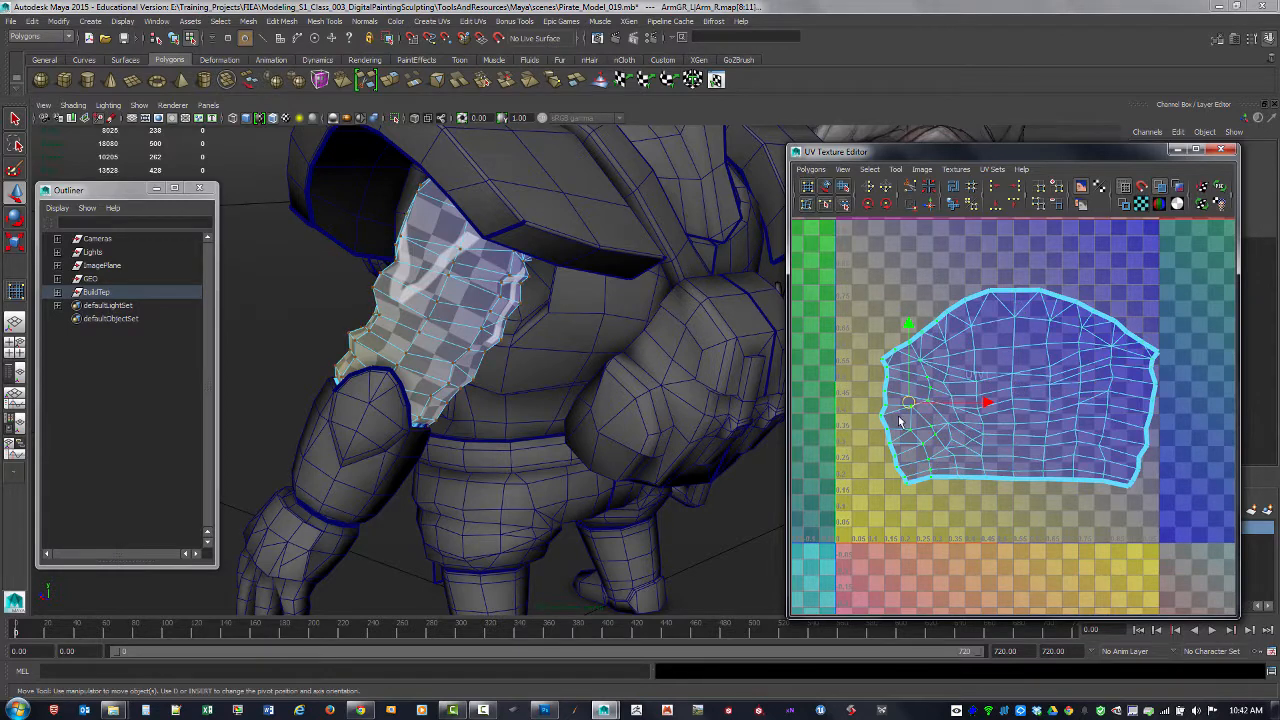
{"action": "left_click", "coordinate": [808, 186]}
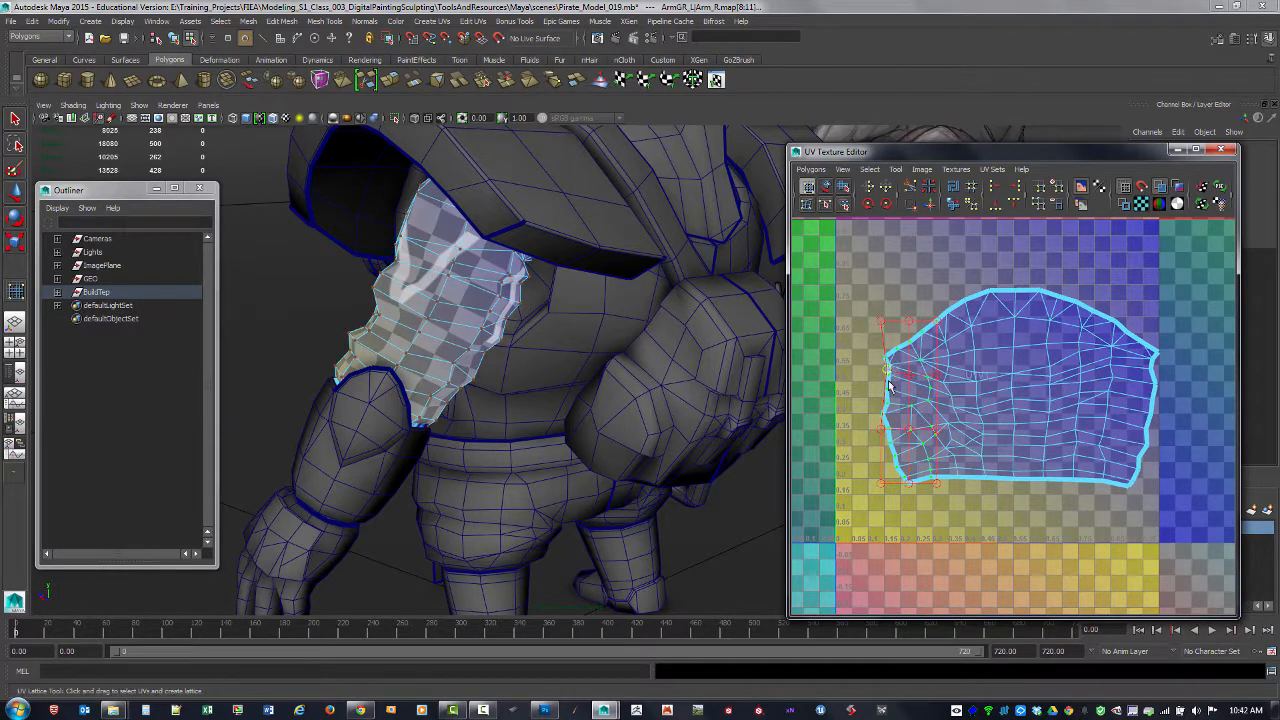
{"action": "left_click_drag", "start_coordinate": [881, 432], "coordinate": [887, 432]}
{"action": "left_click_drag", "start_coordinate": [879, 485], "coordinate": [879, 478]}
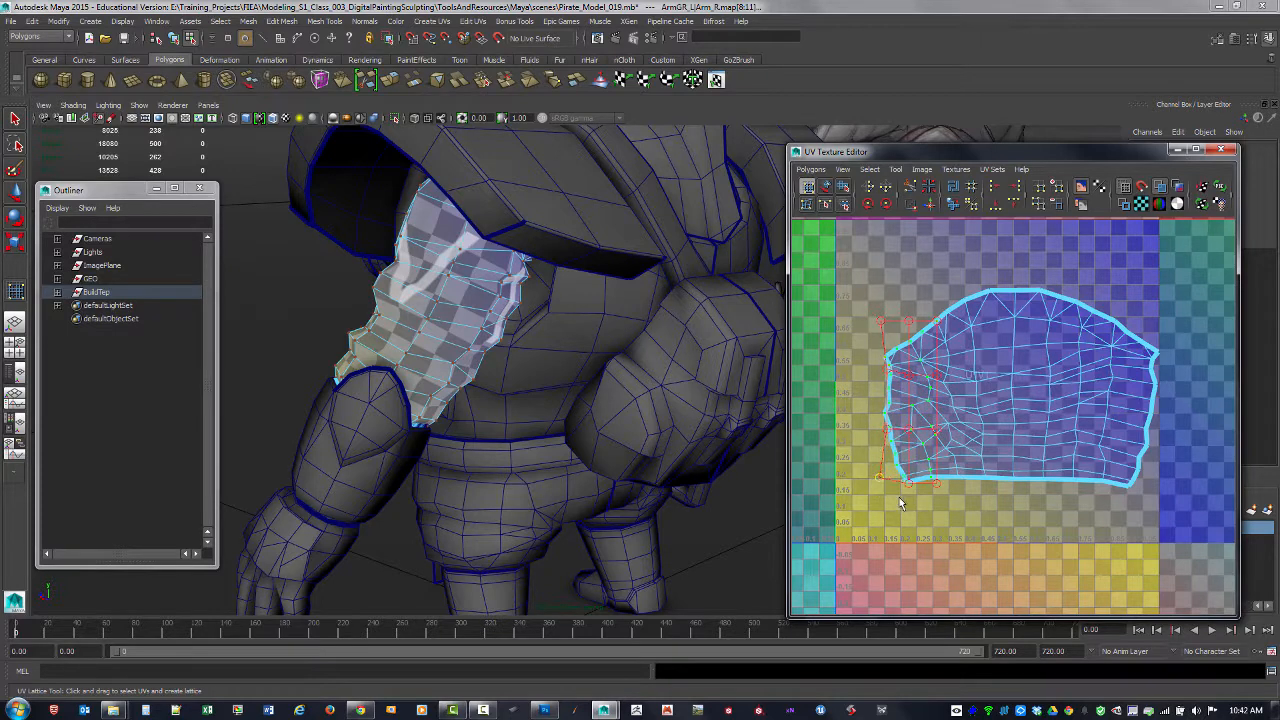
- Level the shell's lower-left and lower-right corners with further UV lattices around each one
{"action": "left_click_drag", "start_coordinate": [967, 421], "coordinate": [882, 477]}
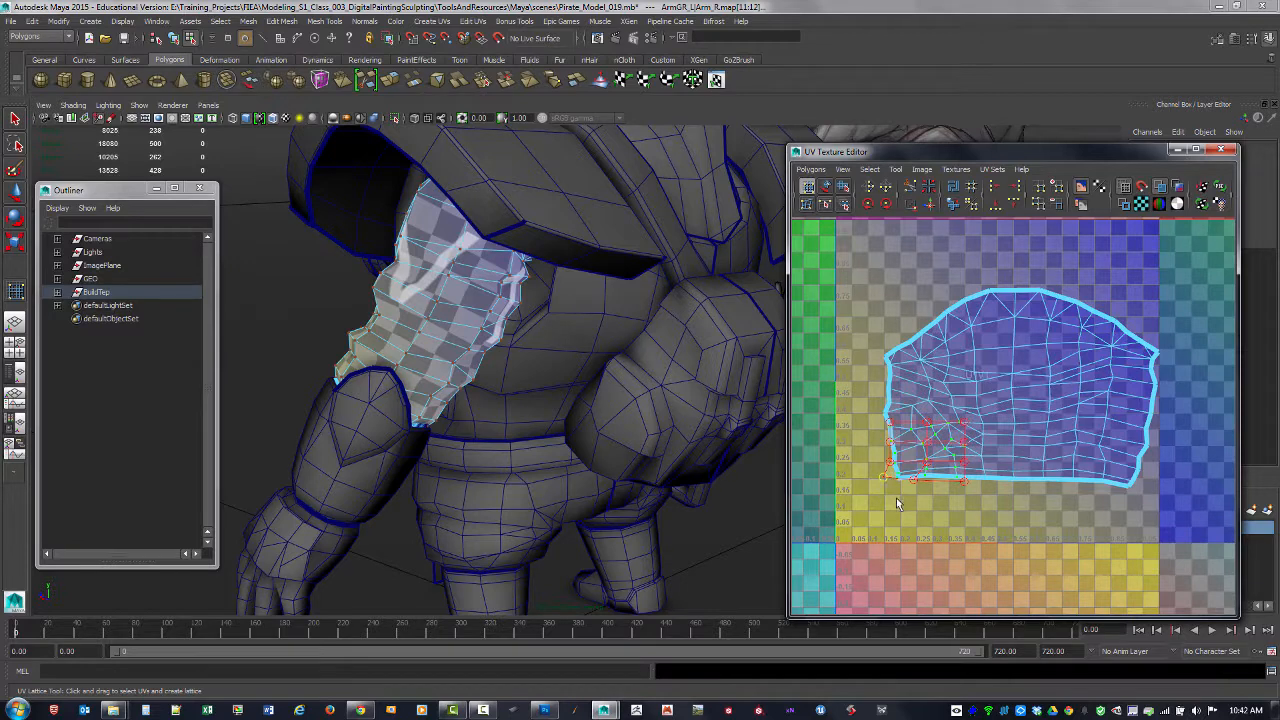
{"action": "left_click", "coordinate": [896, 498]}
{"action": "left_click_drag", "start_coordinate": [1176, 490], "coordinate": [1136, 485]}
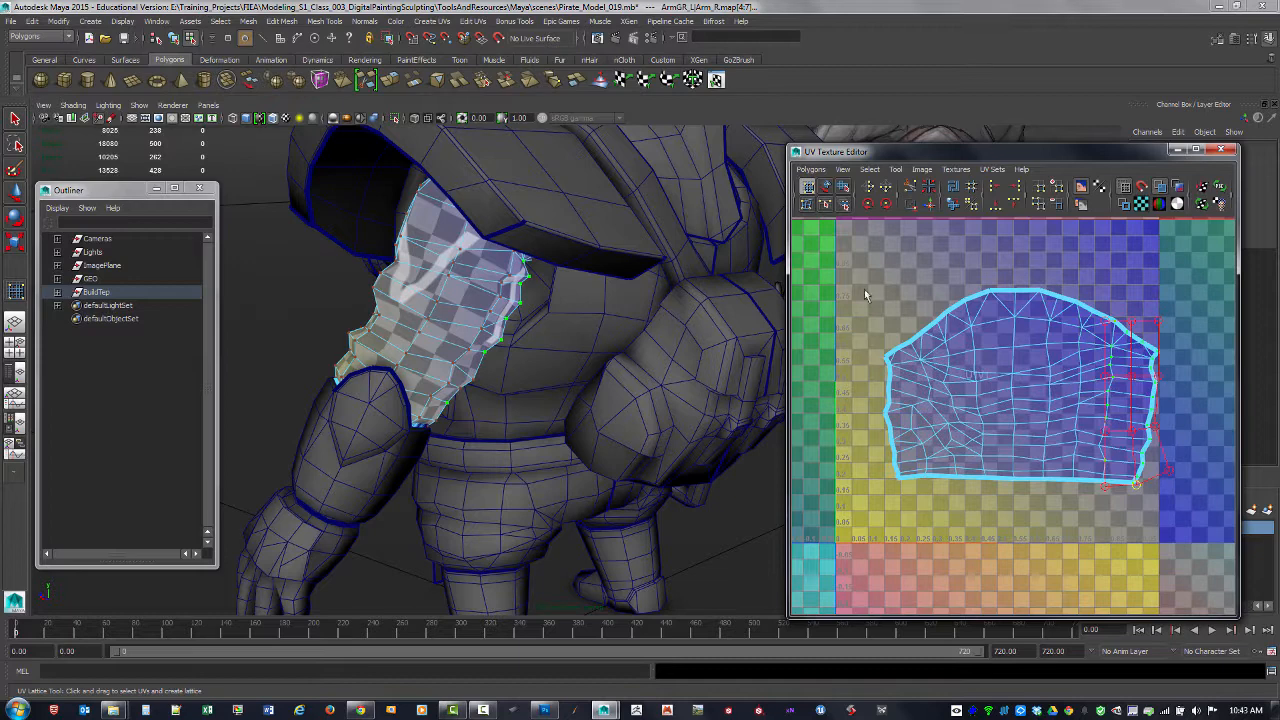
{"action": "key", "text": "q"}
- Select all of the upper arm shell's UVs and switch the arm to smooth preview with its cage
{"action": "scroll", "coordinate": [1029, 423], "scroll_direction": "down", "scroll_amount": 5}
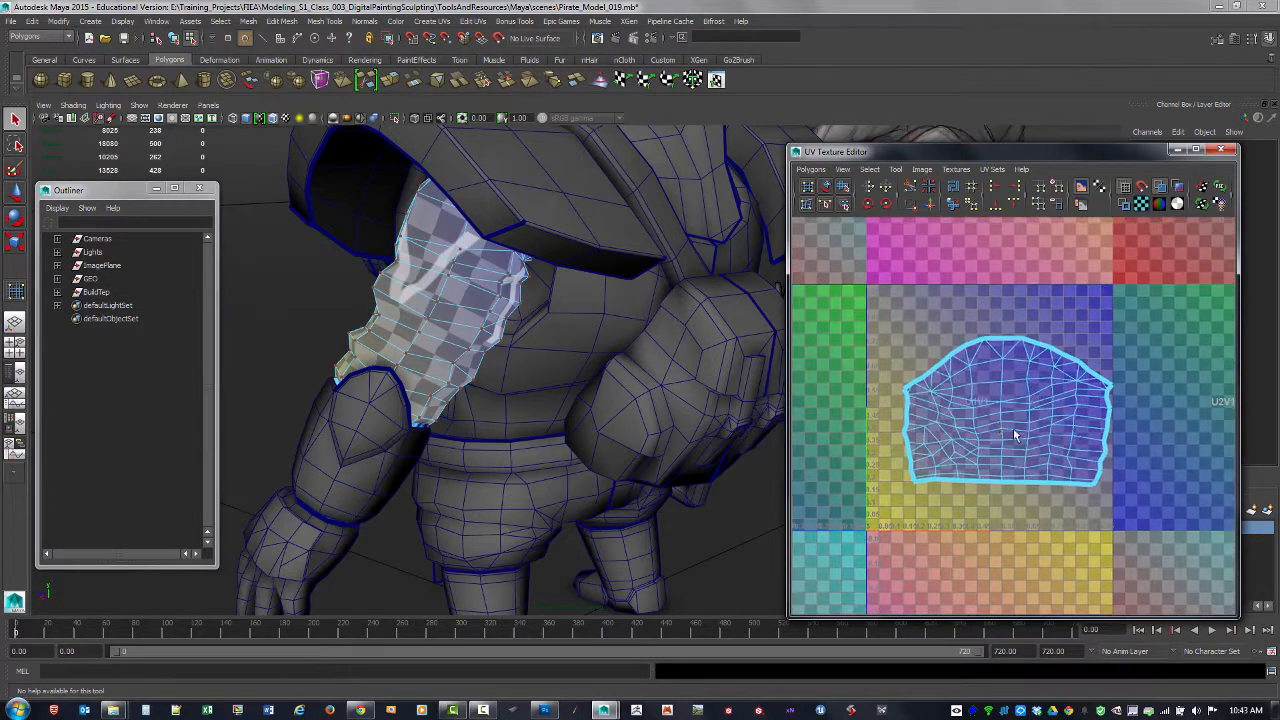
{"action": "middle_click_drag", "start_coordinate": [1034, 429], "coordinate": [998, 425], "text": "alt"}
{"action": "right_click_drag", "start_coordinate": [986, 410], "coordinate": [1026, 409]}
{"action": "left_click_drag", "start_coordinate": [904, 347], "coordinate": [1072, 479]}
{"action": "key", "text": "2"}
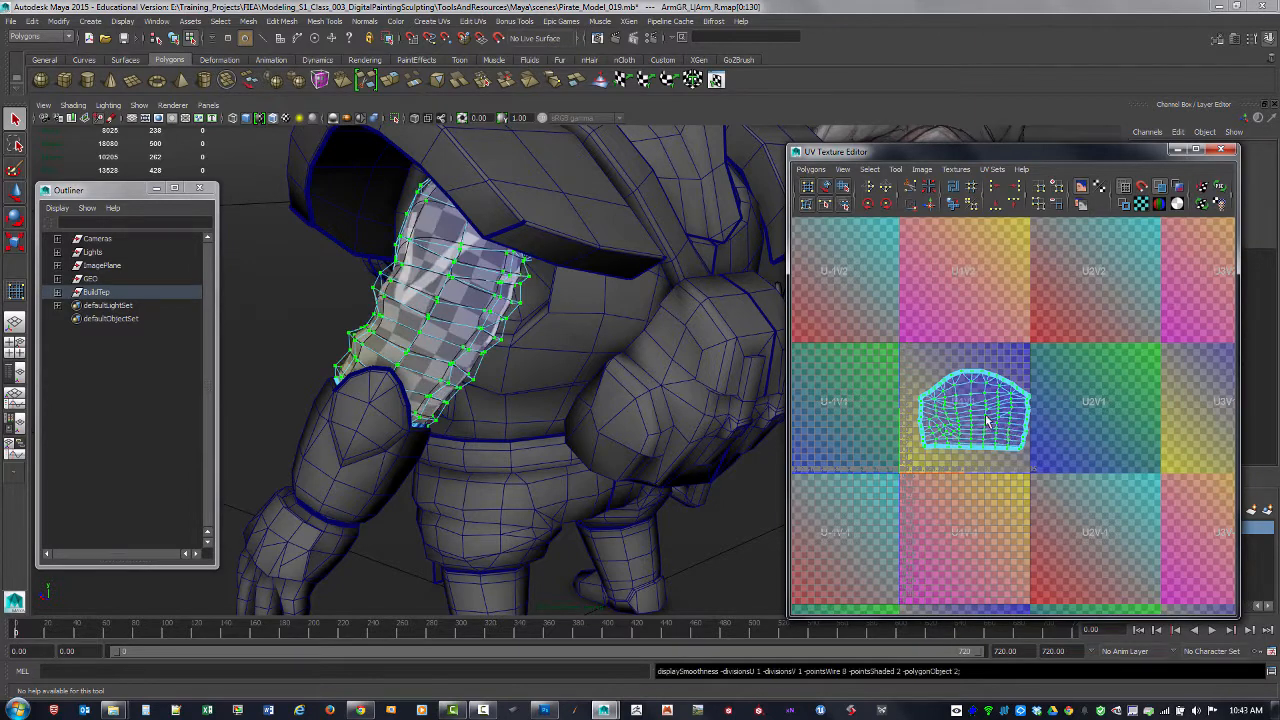
- Move the upper arm's UV shell out of the main tile, below and to its right, and scale it down
{"action": "key", "text": "w"}
{"action": "left_click_drag", "start_coordinate": [1012, 452], "coordinate": [1137, 548]}
{"action": "key", "text": "ctrl+z"}
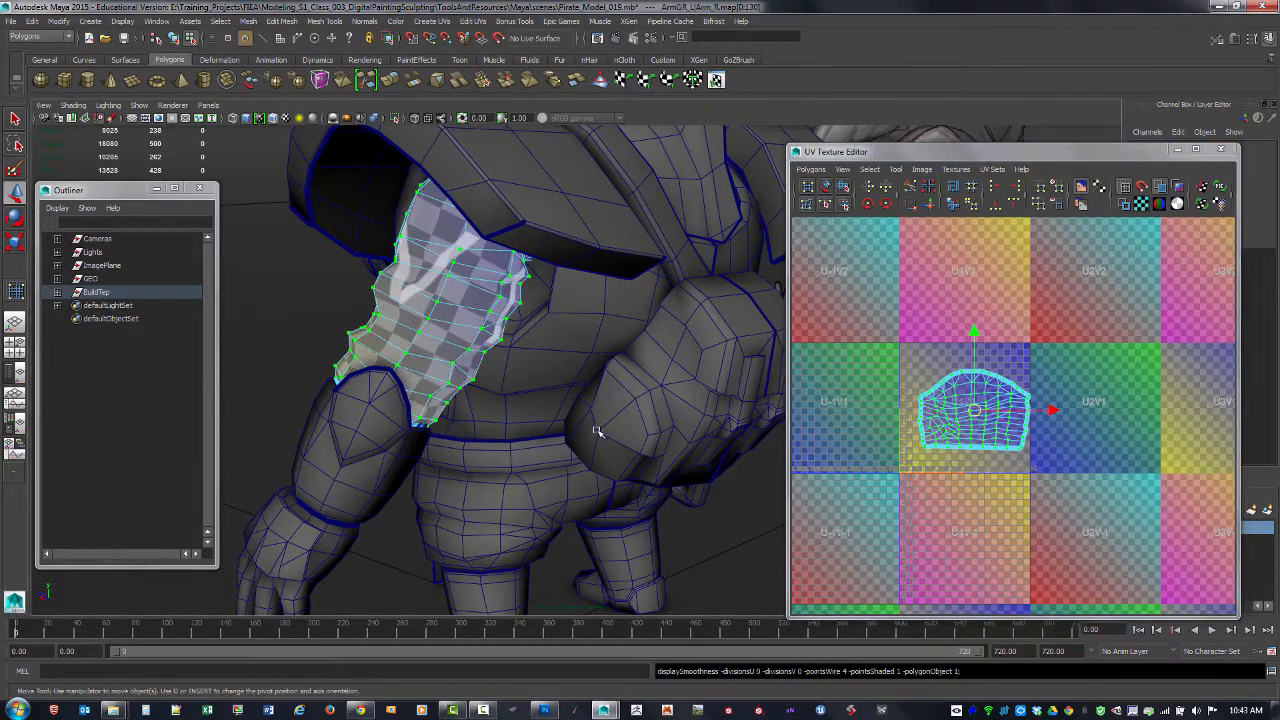
{"action": "scroll", "coordinate": [957, 452], "scroll_direction": "down", "scroll_amount": 3}
{"action": "middle_click_drag", "start_coordinate": [957, 450], "coordinate": [933, 460], "text": "alt"}
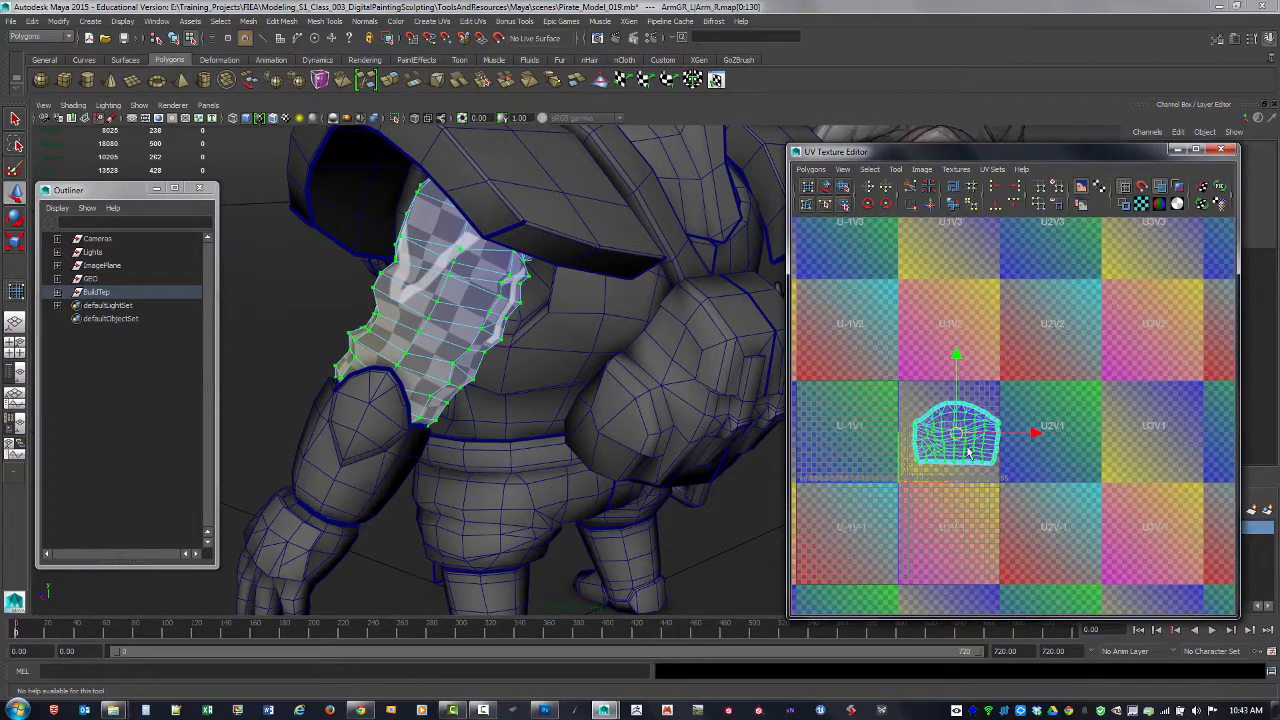
{"action": "left_click_drag", "start_coordinate": [952, 438], "coordinate": [1065, 545]}
{"action": "middle_click_drag", "start_coordinate": [1065, 545], "coordinate": [1037, 416], "text": "alt"}
{"action": "left_click_drag", "start_coordinate": [1037, 416], "coordinate": [946, 476]}
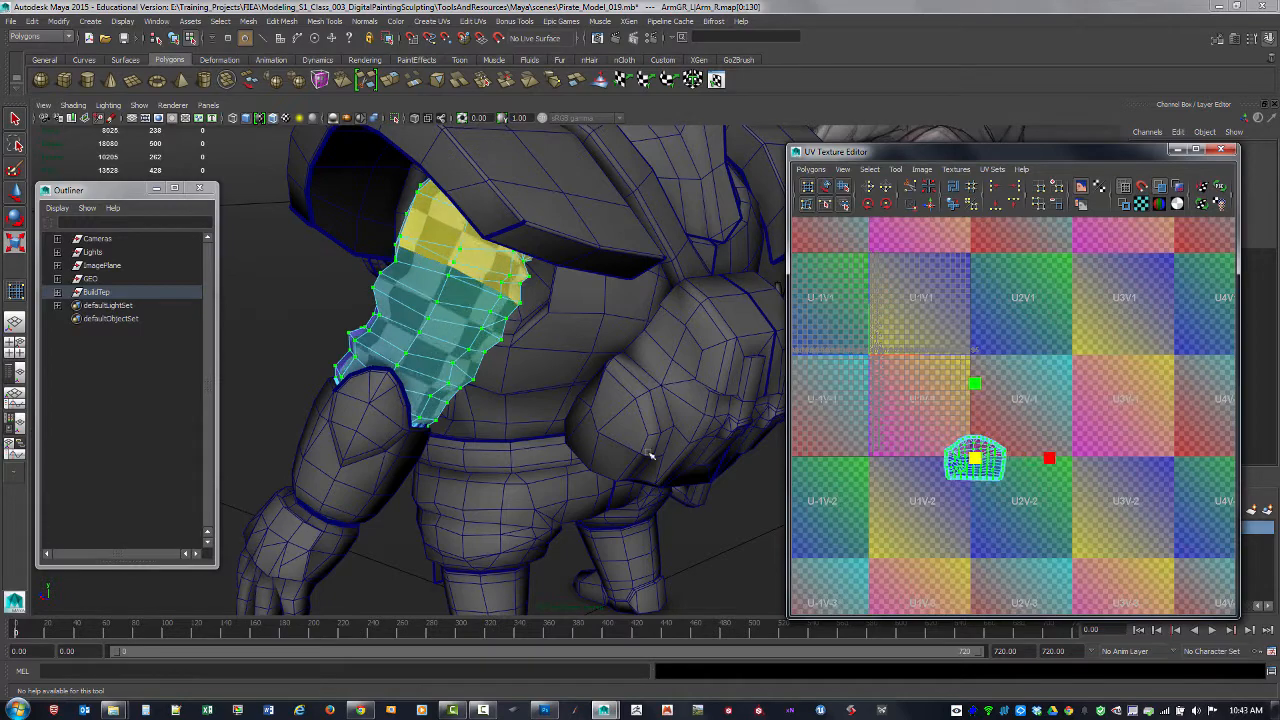
- Compare the checker scale on the upper arm, forearm cuff and loincloth from several angles around the pirate
{"action": "left_click_drag", "start_coordinate": [520, 430], "coordinate": [609, 434], "text": "alt"}
{"action": "right_click_drag", "start_coordinate": [609, 434], "coordinate": [374, 323], "text": "alt"}
{"action": "left_click_drag", "start_coordinate": [580, 428], "coordinate": [660, 438], "text": "alt"}
{"action": "key", "text": "F8"}
{"action": "left_click", "coordinate": [524, 423], "text": "shift"}
{"action": "left_click", "coordinate": [381, 488], "text": "shift"}
{"action": "left_click_drag", "start_coordinate": [431, 505], "coordinate": [508, 506], "text": "alt"}
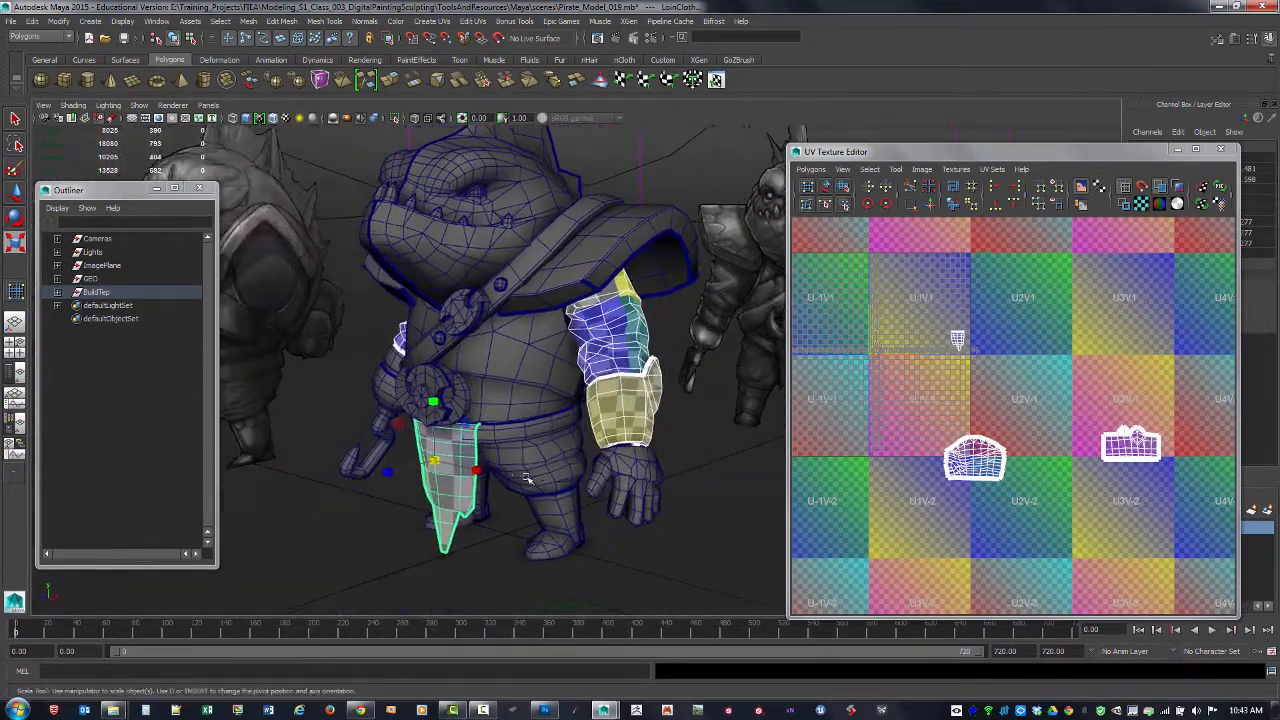
{"action": "right_click_drag", "start_coordinate": [508, 506], "coordinate": [588, 517], "text": "alt"}
{"action": "middle_click_drag", "start_coordinate": [588, 517], "coordinate": [592, 450], "text": "alt"}
{"action": "left_click_drag", "start_coordinate": [592, 450], "coordinate": [493, 386], "text": "alt"}
{"action": "middle_click_drag", "start_coordinate": [493, 386], "coordinate": [499, 458], "text": "alt"}
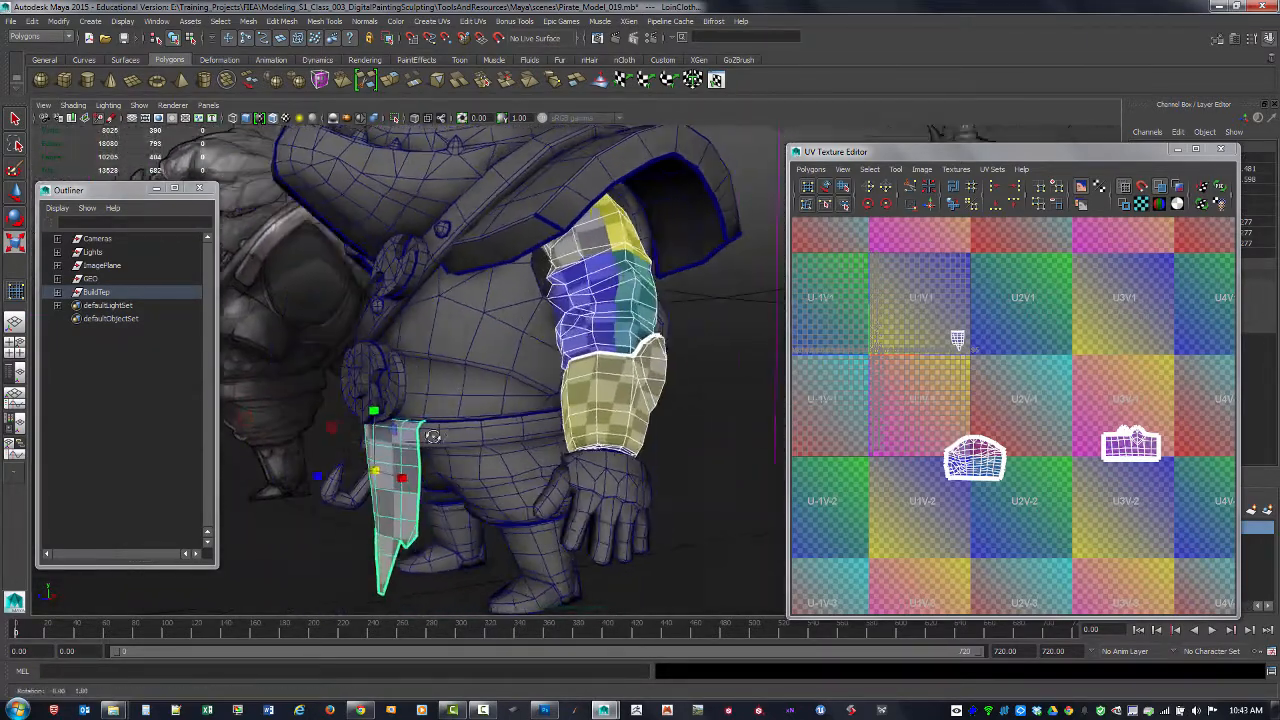
- Apply a cylindrical UV mapping to the left chest cover
{"action": "left_click", "coordinate": [492, 346]}
{"action": "mouse_move", "coordinate": [605, 328]}
{"action": "left_mouse_down", "text": "alt"}
{"action": "mouse_move", "coordinate": [452, 347]}
{"action": "mouse_move", "coordinate": [529, 340]}
{"action": "mouse_move", "coordinate": [463, 363]}
{"action": "mouse_move", "coordinate": [647, 367]}
{"action": "mouse_move", "coordinate": [600, 360]}
{"action": "mouse_move", "coordinate": [538, 407]}
{"action": "mouse_move", "coordinate": [569, 468]}
{"action": "left_mouse_up", "text": "alt"}
{"action": "right_click_drag", "start_coordinate": [569, 468], "coordinate": [557, 403], "text": "alt"}
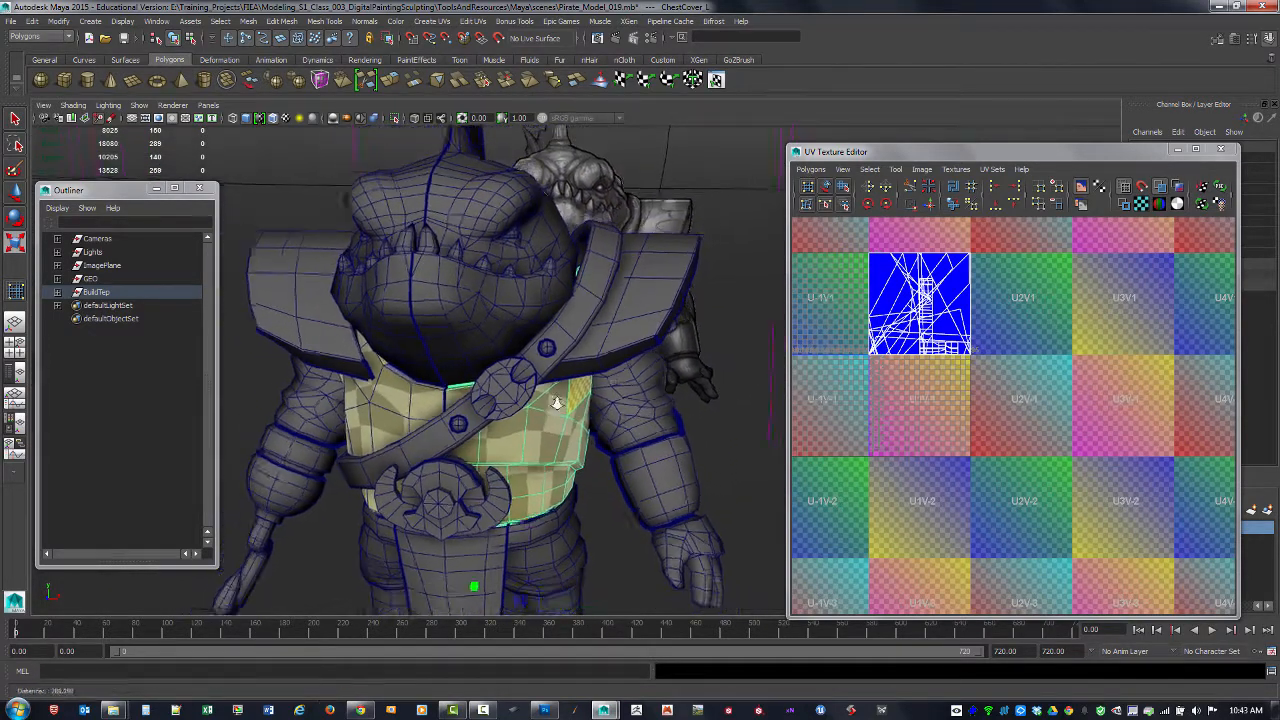
{"action": "left_click_drag", "start_coordinate": [557, 403], "coordinate": [592, 334], "text": "alt"}
{"action": "left_click", "coordinate": [441, 27]}
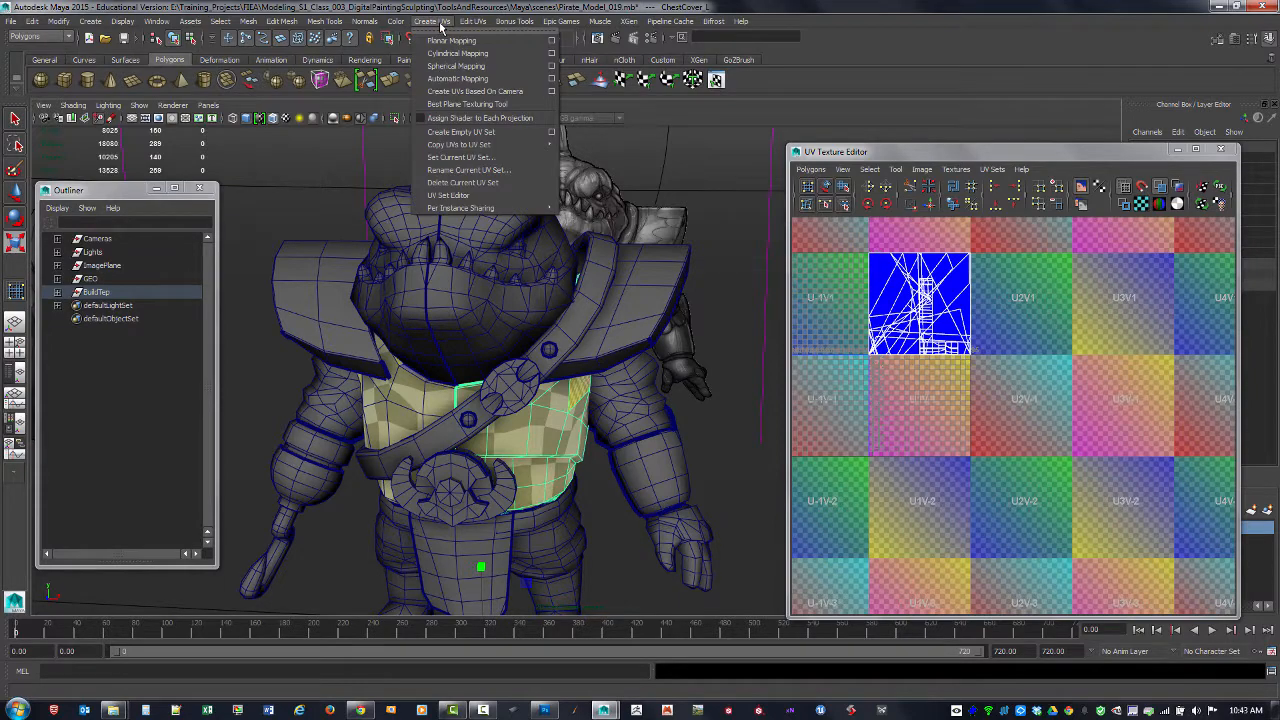
{"action": "left_click", "coordinate": [505, 54]}
{"action": "mouse_move", "coordinate": [699, 320]}
{"action": "left_mouse_down", "text": "alt"}
{"action": "mouse_move", "coordinate": [660, 322]}
{"action": "mouse_move", "coordinate": [711, 321]}
{"action": "left_mouse_up", "text": "alt"}
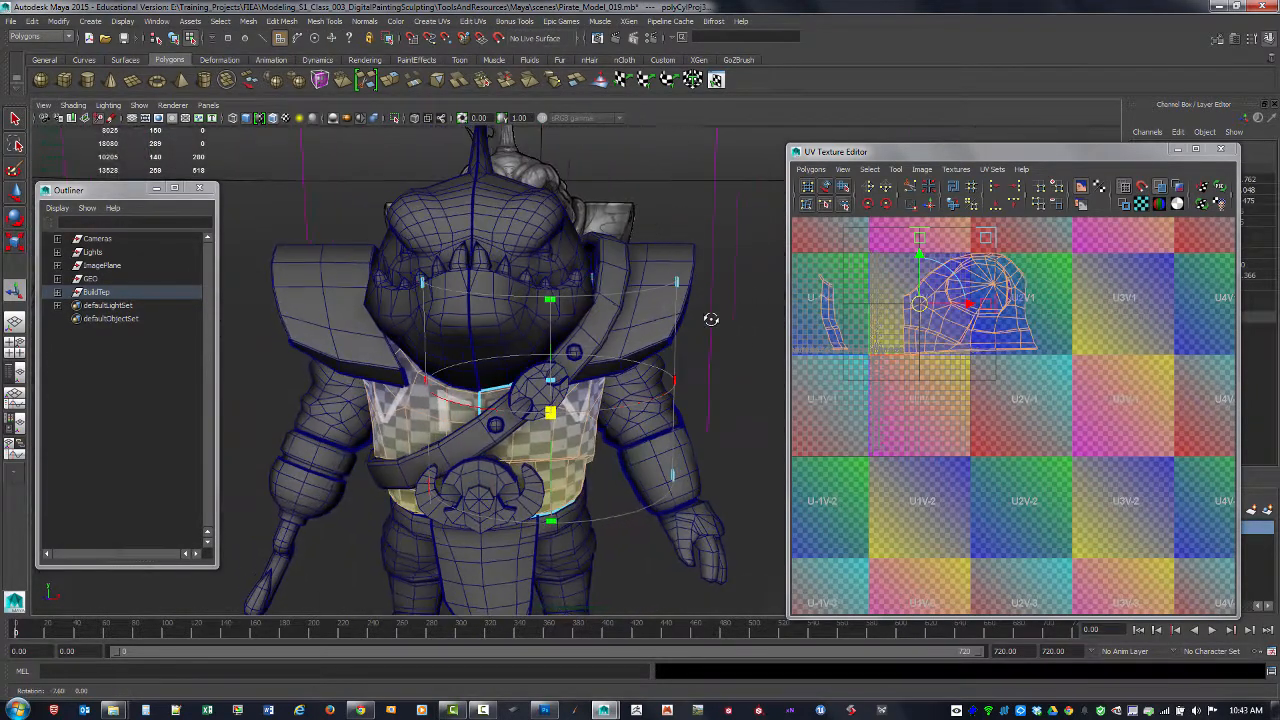
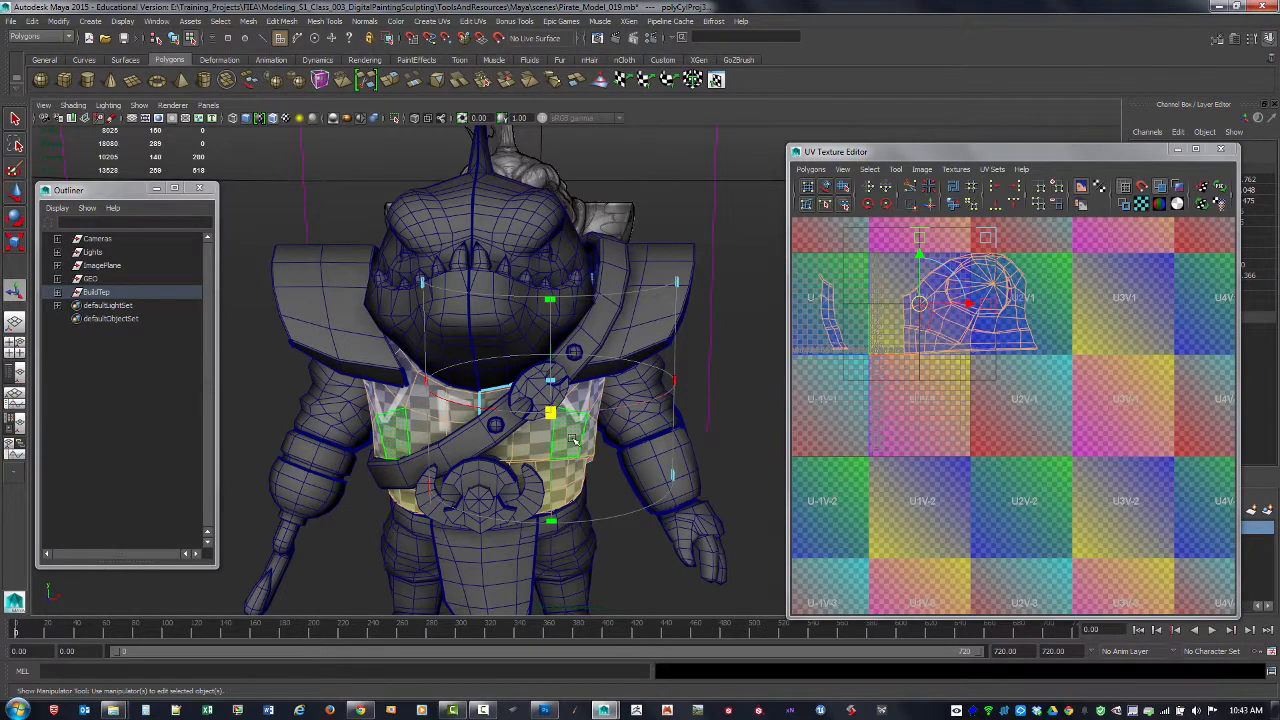
- Set the cylindrical projection's center X to 0 and widen its horizontal sweep to 360
{"action": "left_click_drag", "start_coordinate": [982, 153], "coordinate": [870, 400]}
{"action": "double_click", "coordinate": [1265, 179]}
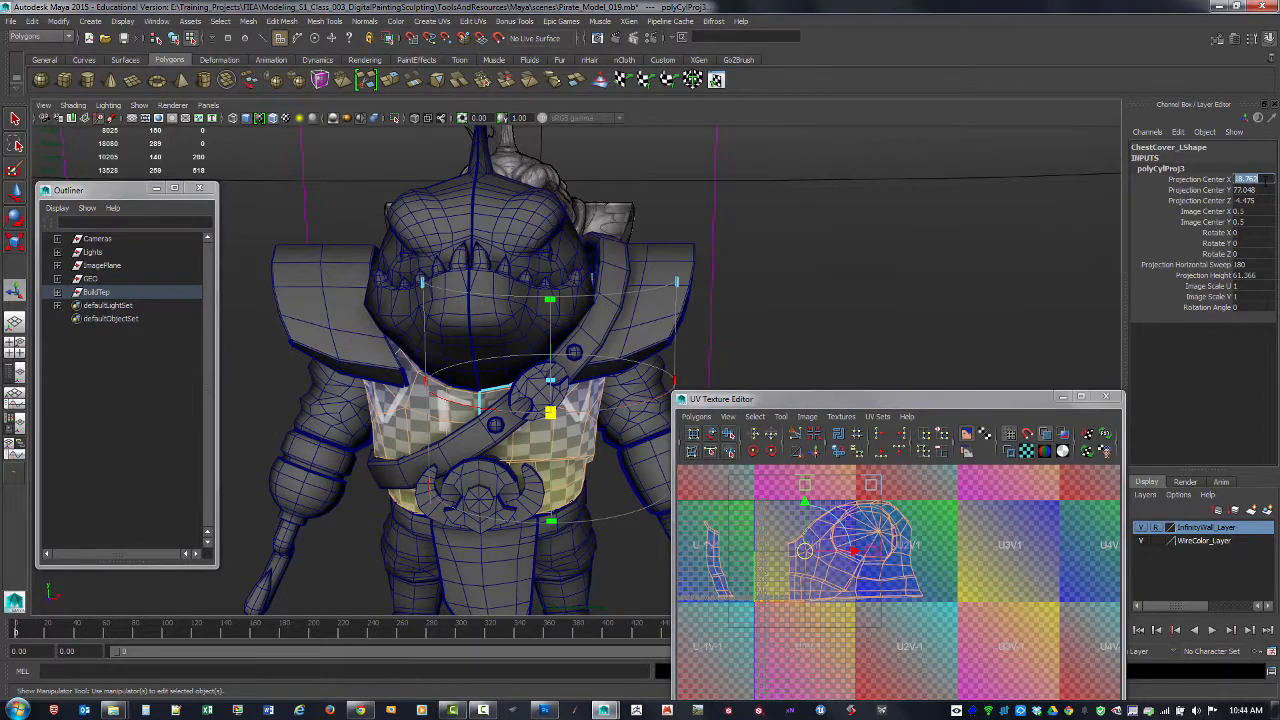
{"action": "type", "text": "0"}
{"action": "key", "text": "Return"}
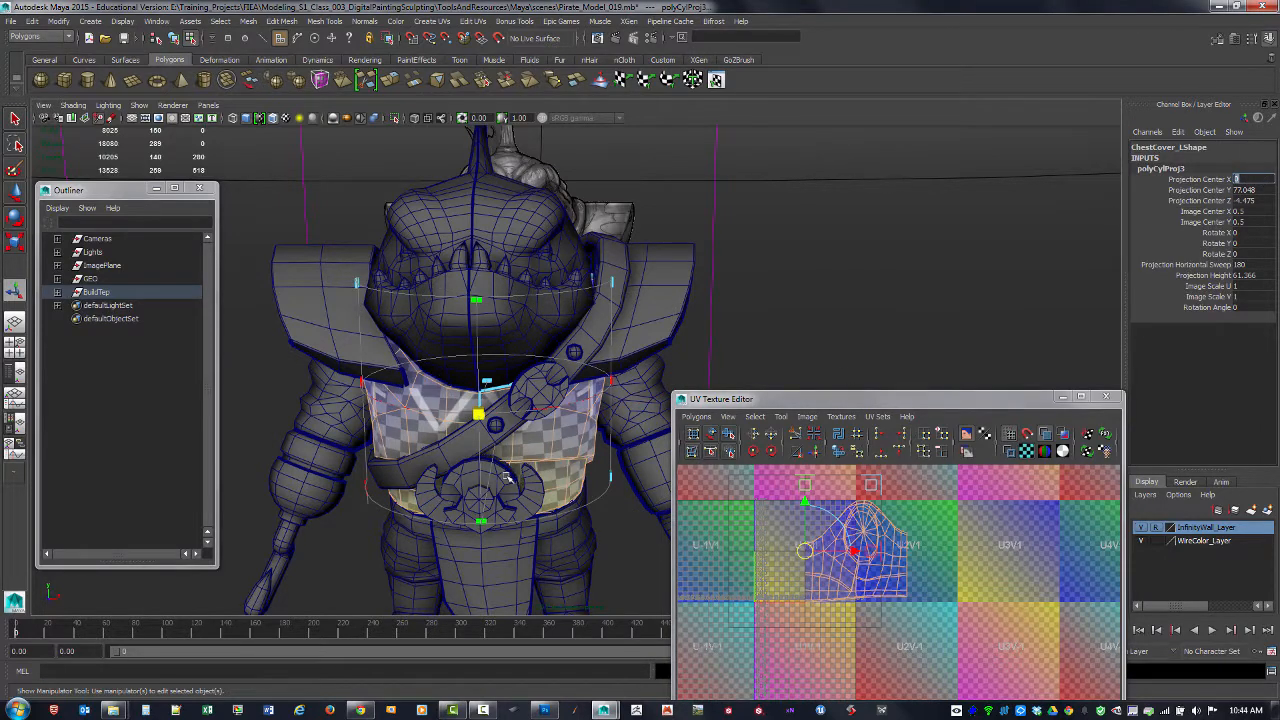
{"action": "left_click_drag", "start_coordinate": [506, 477], "coordinate": [400, 492], "text": "alt"}
{"action": "left_click_drag", "start_coordinate": [551, 423], "coordinate": [557, 265]}
{"action": "middle_click_drag", "start_coordinate": [553, 544], "coordinate": [553, 468], "text": "alt"}
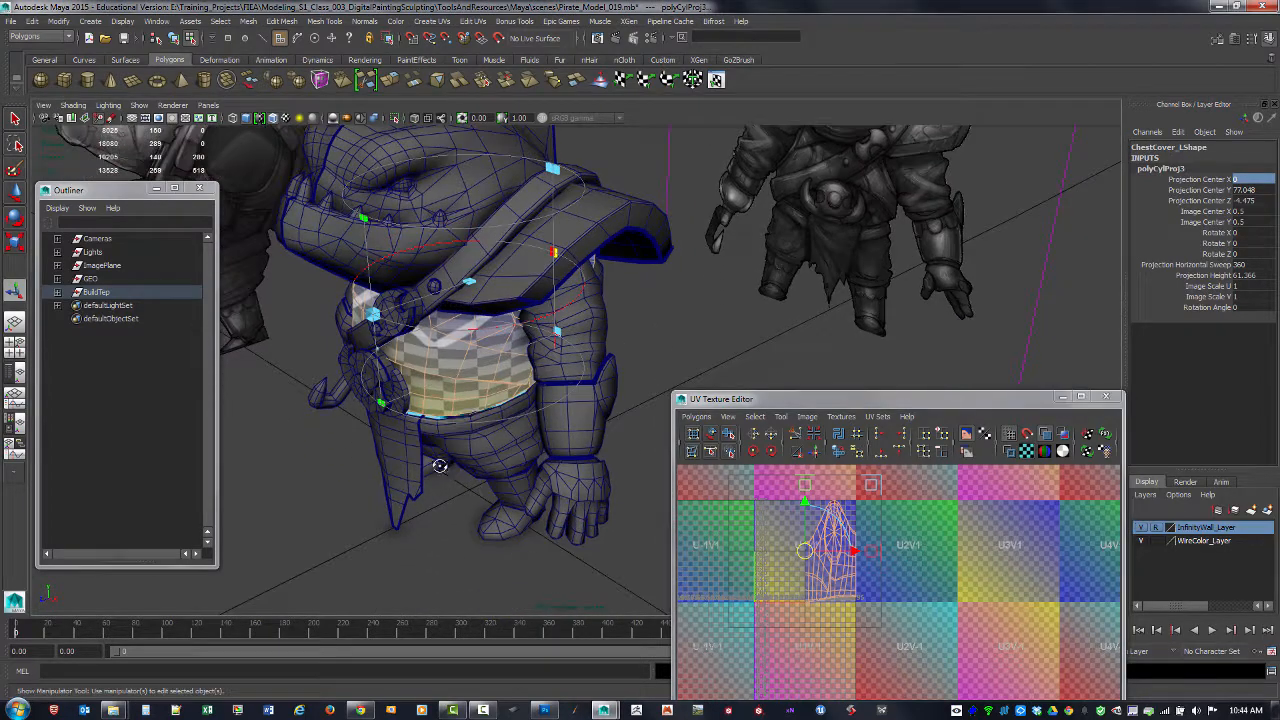
{"action": "left_click_drag", "start_coordinate": [553, 468], "coordinate": [665, 455], "text": "alt"}
{"action": "right_click_drag", "start_coordinate": [665, 500], "coordinate": [888, 562], "text": "alt"}
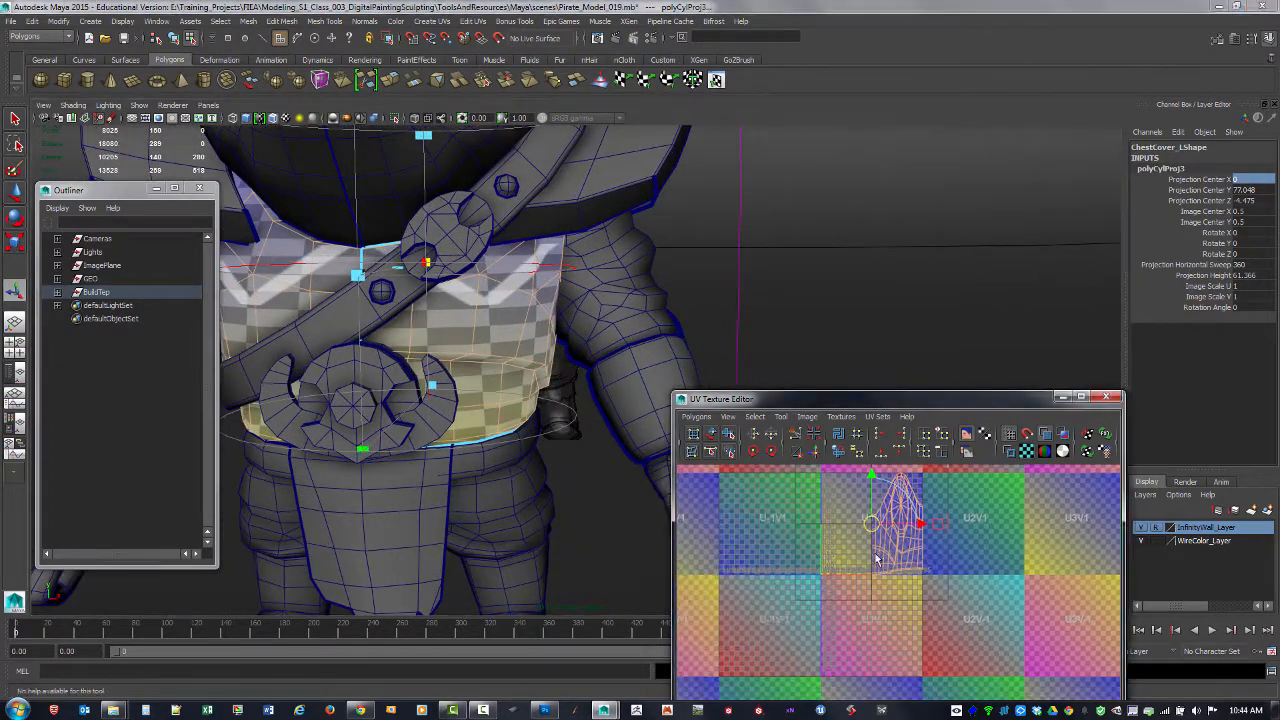
{"action": "middle_click_drag", "start_coordinate": [888, 562], "coordinate": [880, 601], "text": "alt"}
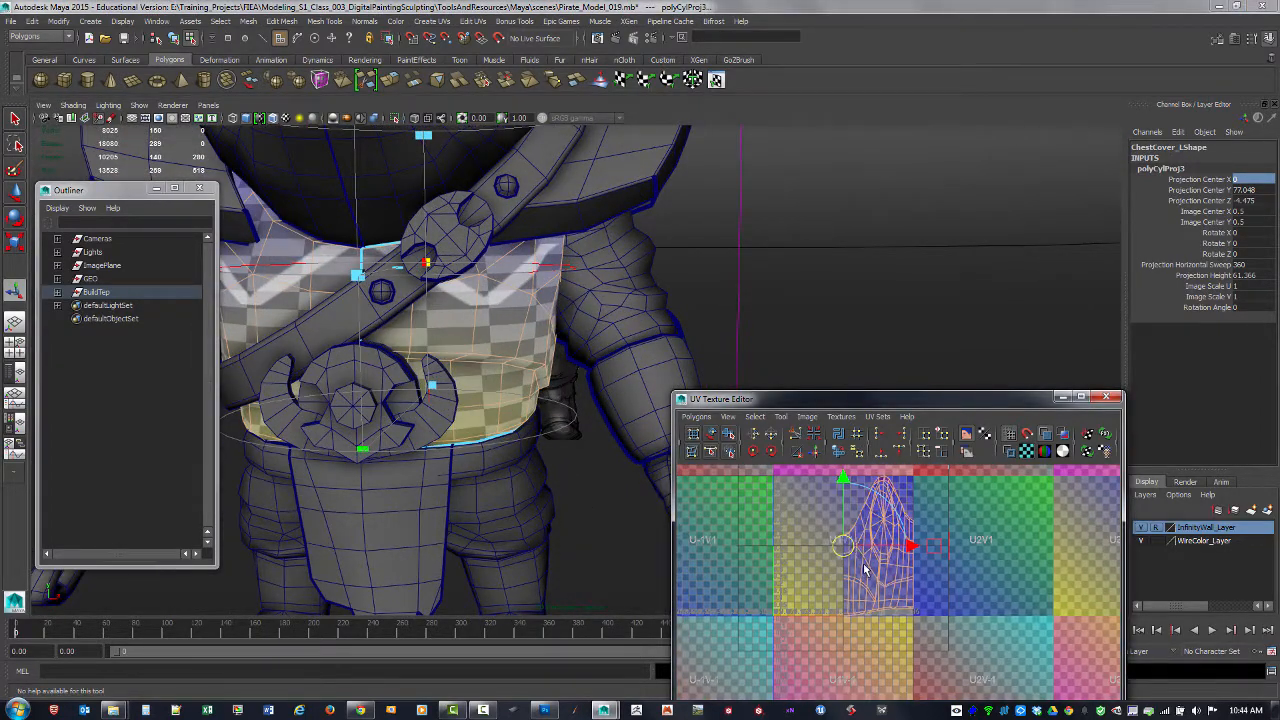
- Shift the chest cover's projected UVs left and slightly down, and unfold all of the shell's UVs
{"action": "left_click_drag", "start_coordinate": [852, 552], "coordinate": [802, 569]}
{"action": "left_click", "coordinate": [973, 594]}
{"action": "middle_click_drag", "start_coordinate": [930, 570], "coordinate": [986, 541], "text": "alt"}
{"action": "right_click_drag", "start_coordinate": [940, 568], "coordinate": [956, 584], "text": "alt"}
{"action": "left_click_drag", "start_coordinate": [889, 400], "coordinate": [923, 103]}
{"action": "middle_click_drag", "start_coordinate": [908, 373], "coordinate": [902, 464], "text": "alt"}
{"action": "right_click_drag", "start_coordinate": [915, 342], "coordinate": [970, 344]}
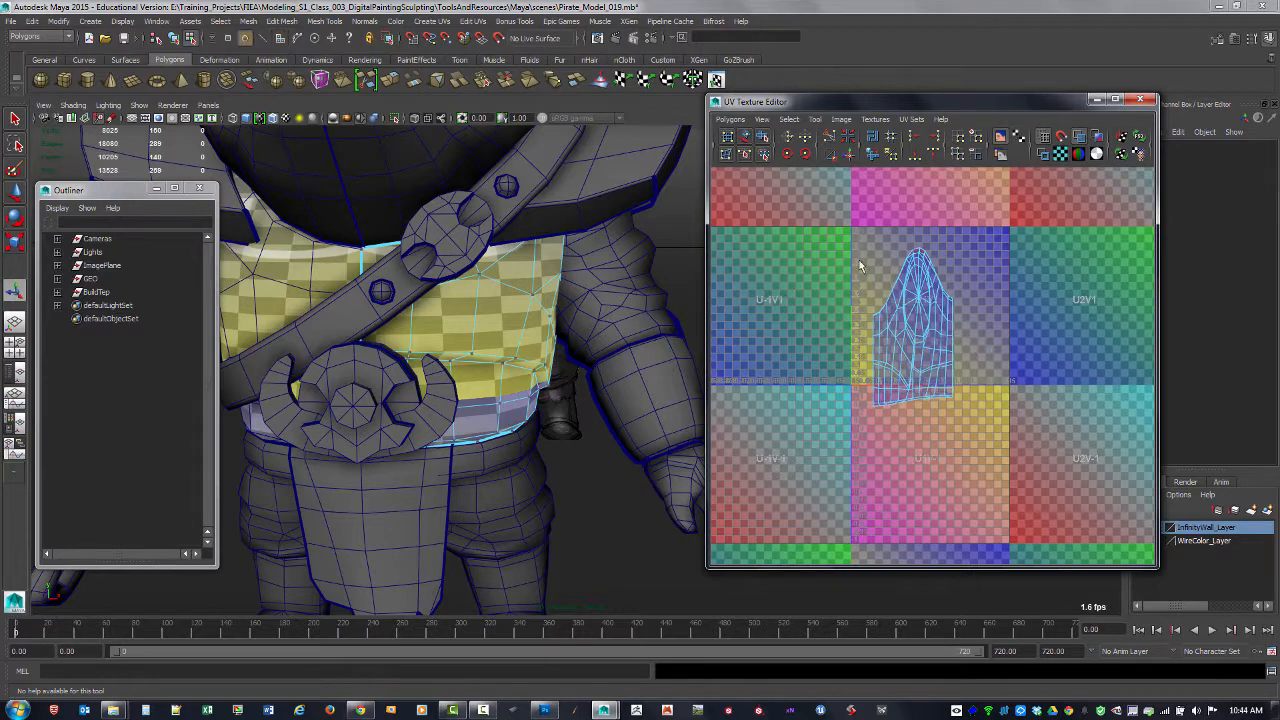
{"action": "left_click_drag", "start_coordinate": [856, 234], "coordinate": [984, 427]}
{"action": "left_click", "coordinate": [872, 154]}
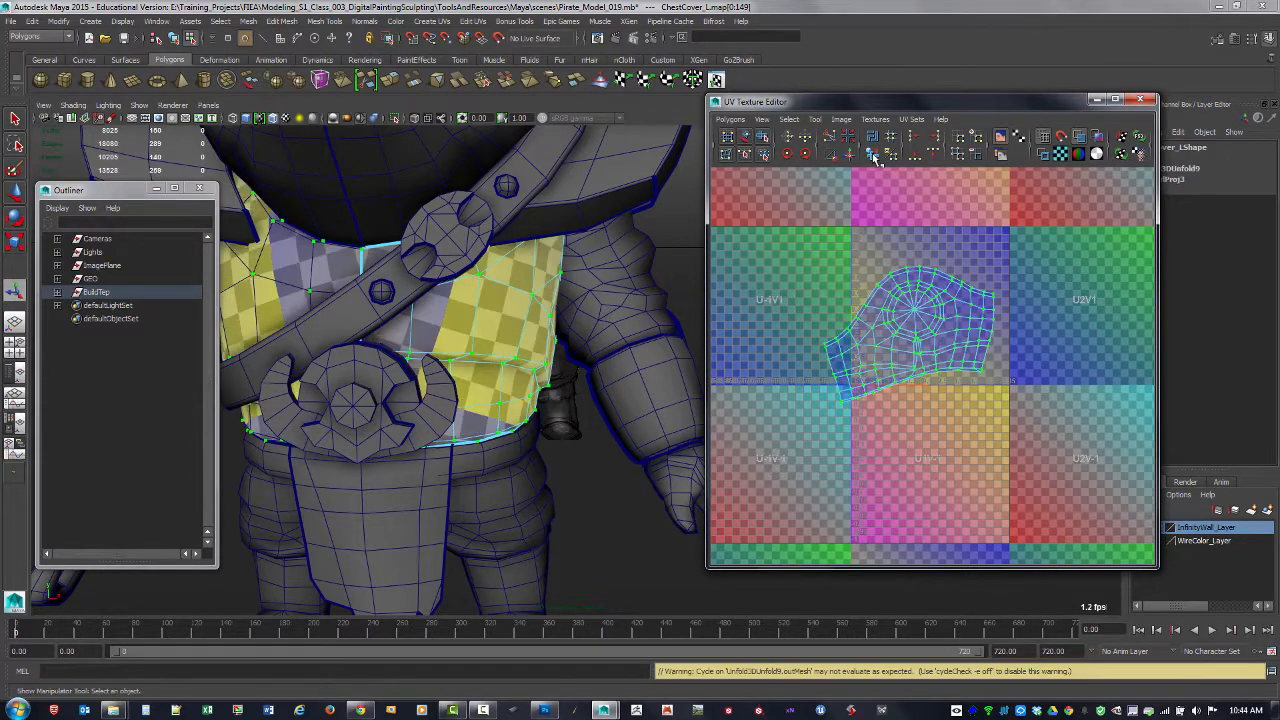
- Rotate the unfolded chest cover shell until its lower border is roughly level, and nudge it slightly up and right
{"action": "key", "text": "e"}
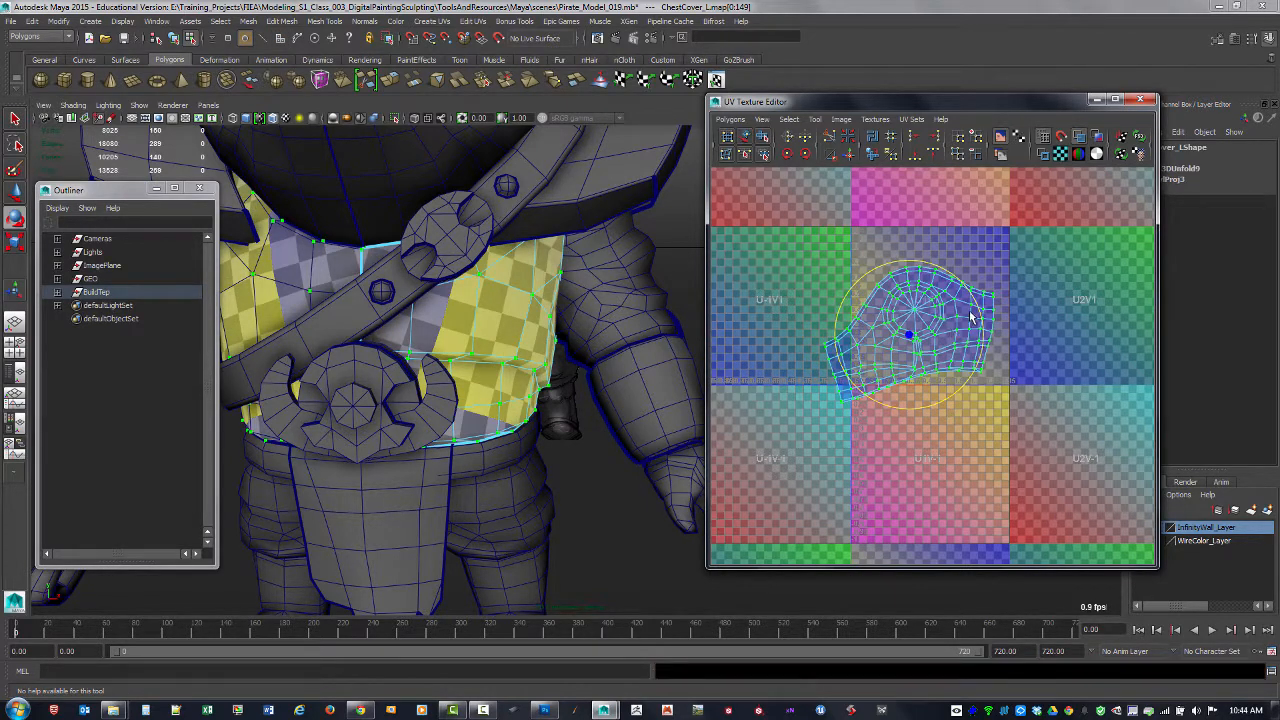
{"action": "left_click_drag", "start_coordinate": [975, 312], "coordinate": [980, 321]}
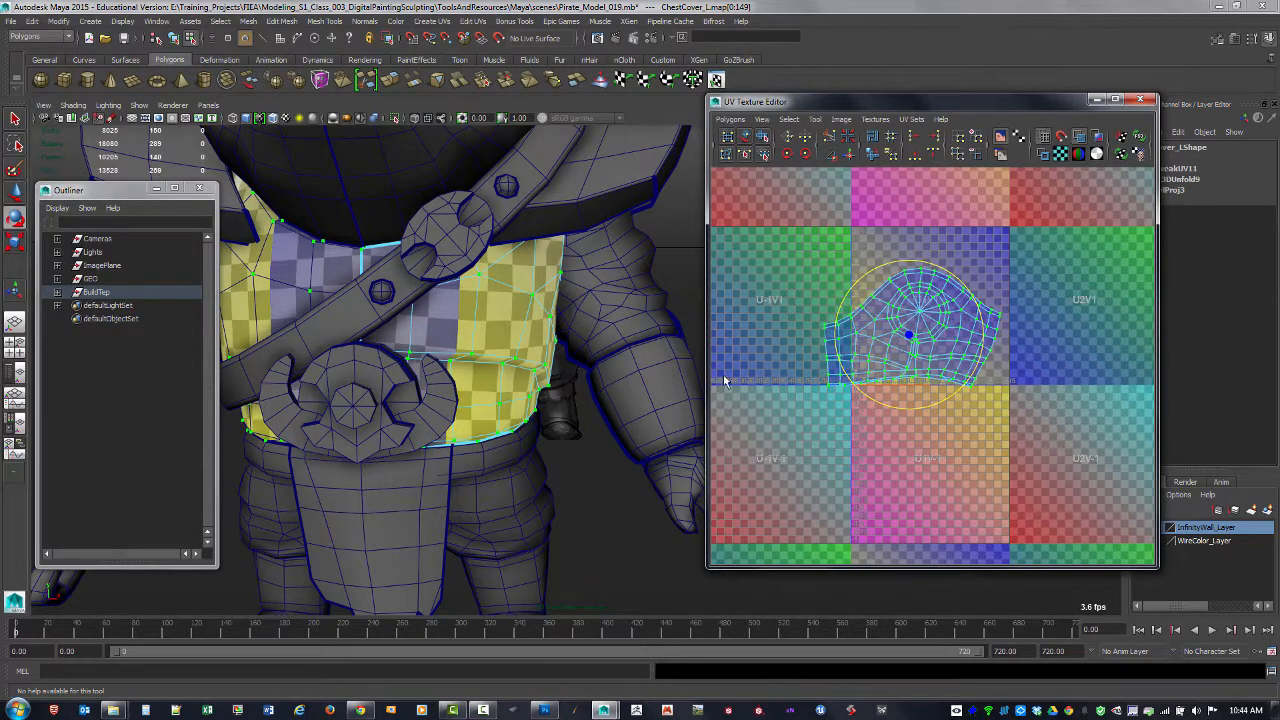
{"action": "left_click", "coordinate": [754, 365]}
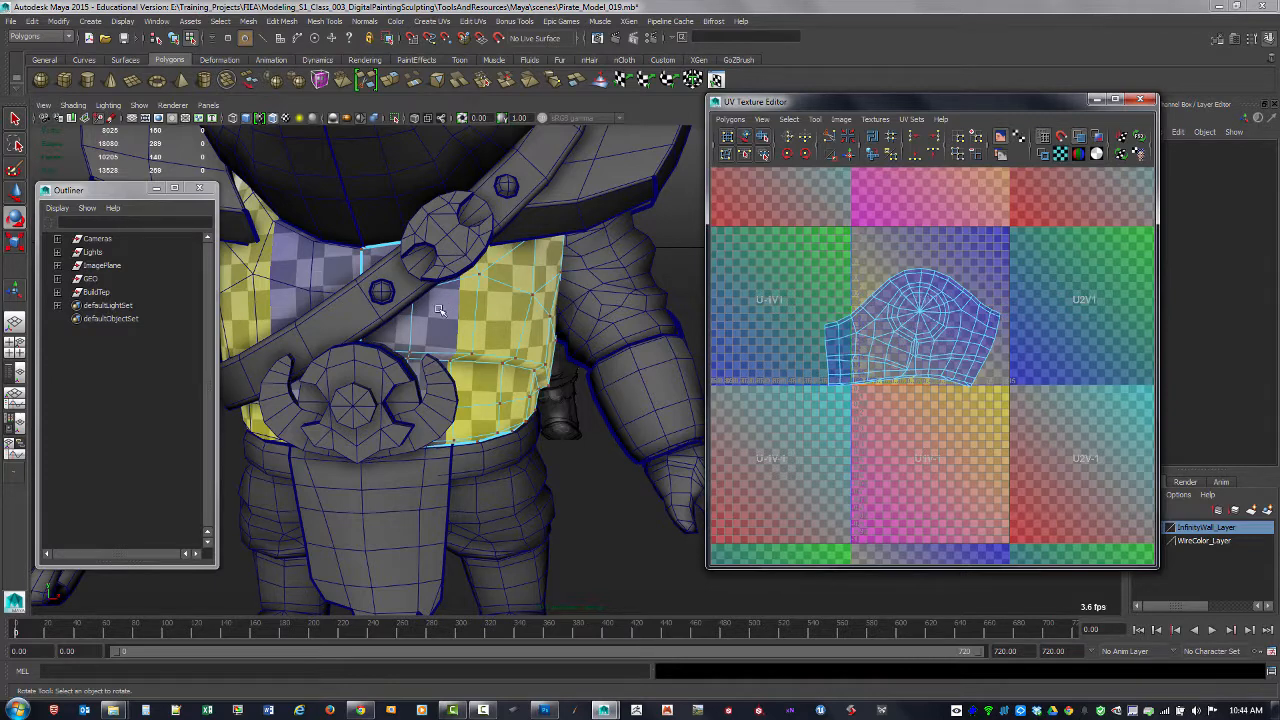
{"action": "scroll", "coordinate": [908, 440], "scroll_direction": "up", "scroll_amount": 5}
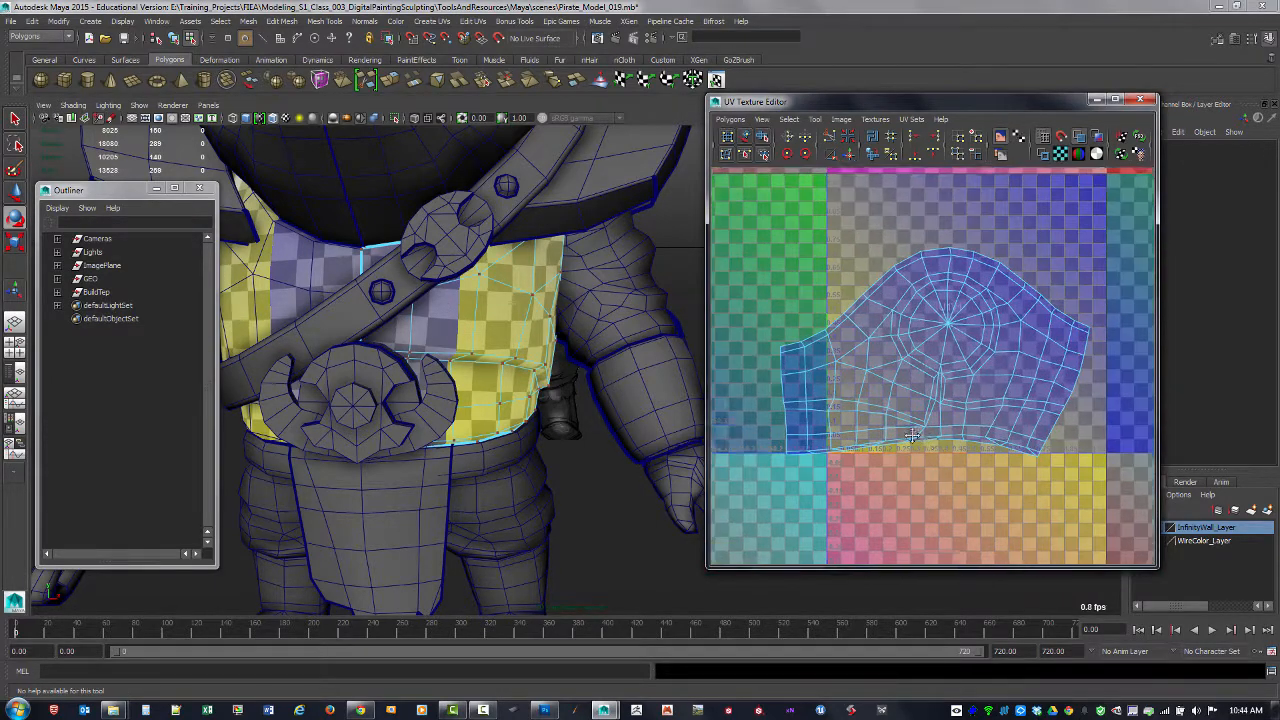
{"action": "middle_click_drag", "start_coordinate": [912, 435], "coordinate": [923, 437], "text": "alt"}
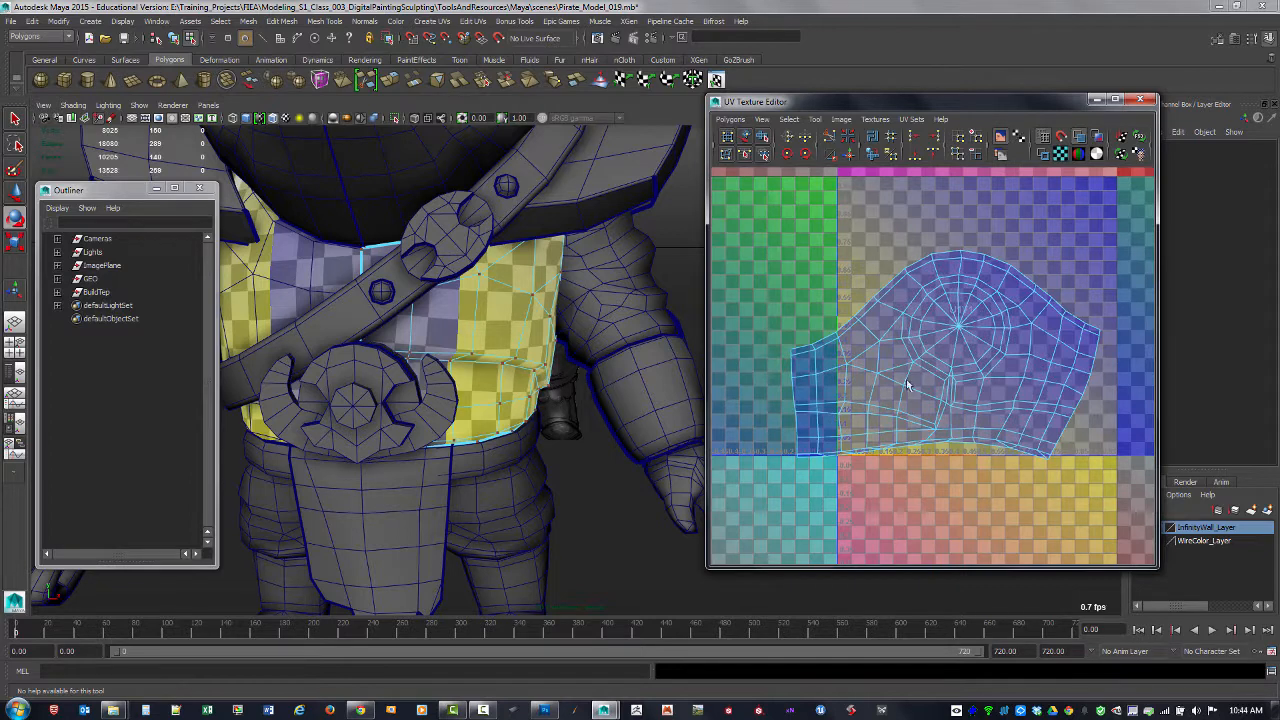
{"action": "right_click_drag", "start_coordinate": [908, 384], "coordinate": [880, 320]}
{"action": "left_click_drag", "start_coordinate": [1089, 491], "coordinate": [1111, 496]}
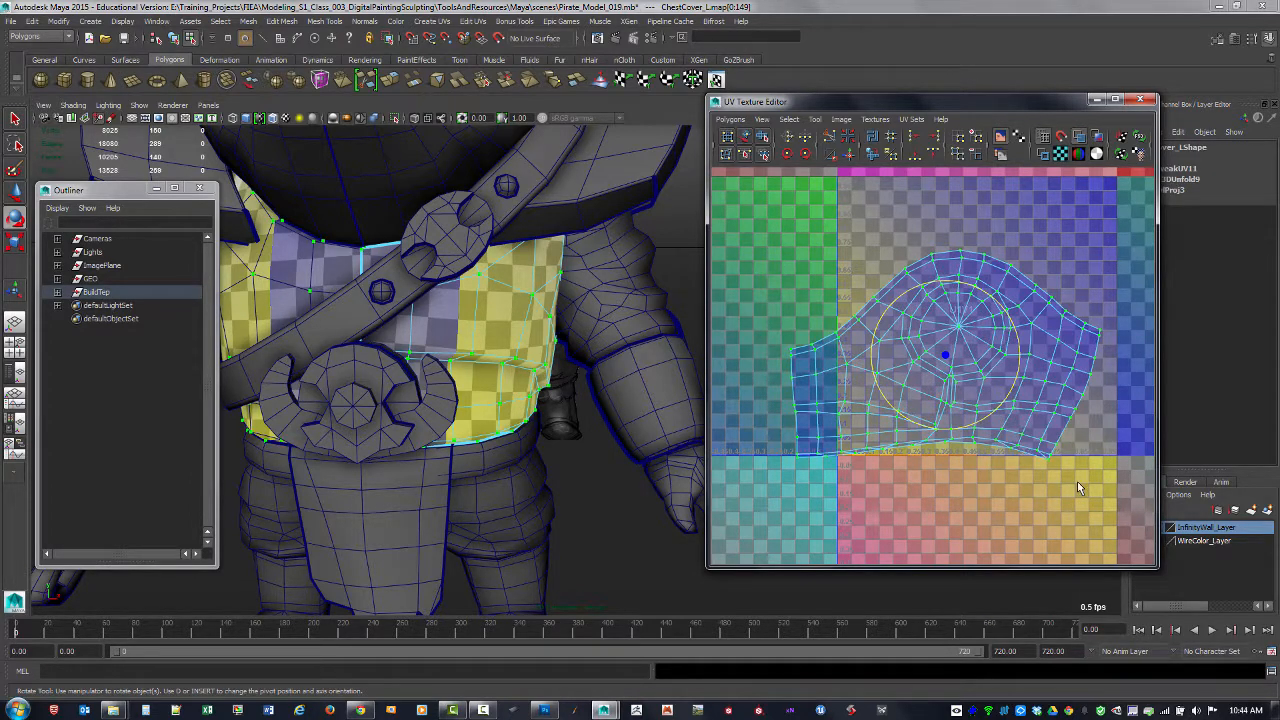
{"action": "key", "text": "w"}
{"action": "mouse_move", "coordinate": [946, 356]}
{"action": "left_mouse_down"}
{"action": "mouse_move", "coordinate": [975, 355]}
{"action": "mouse_move", "coordinate": [958, 348]}
{"action": "left_mouse_up"}
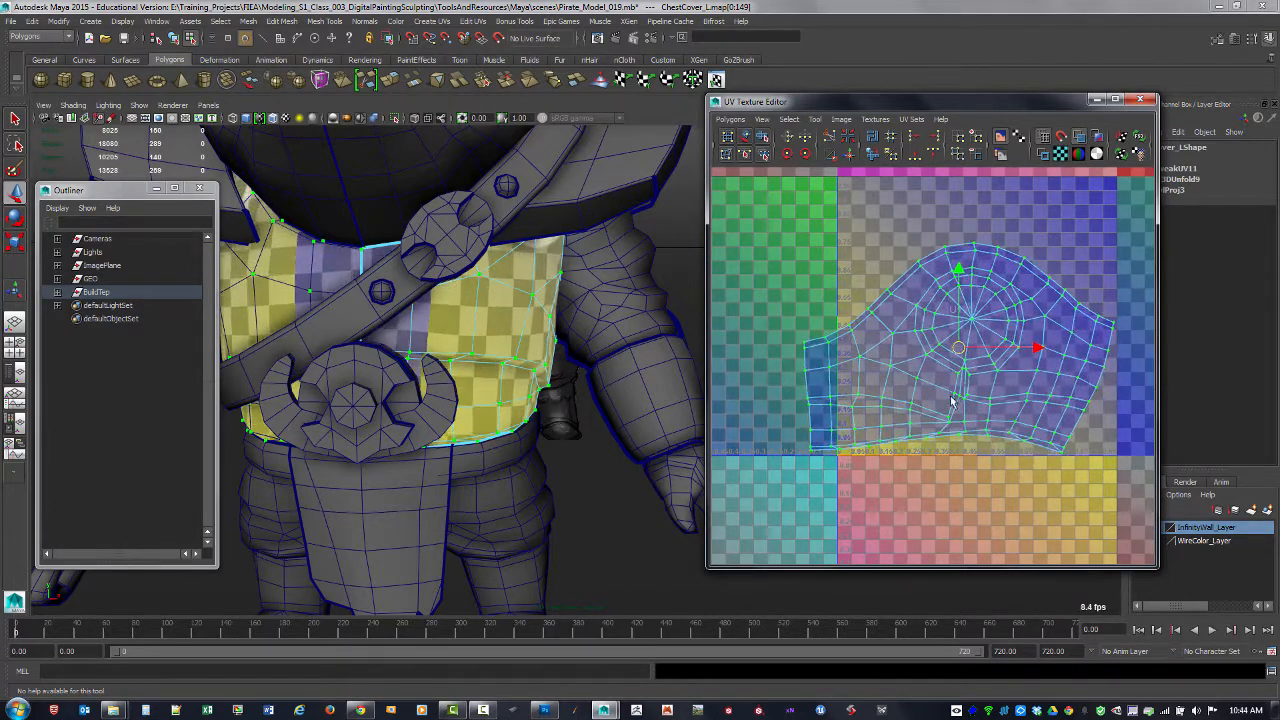
{"action": "left_click", "coordinate": [954, 459]}
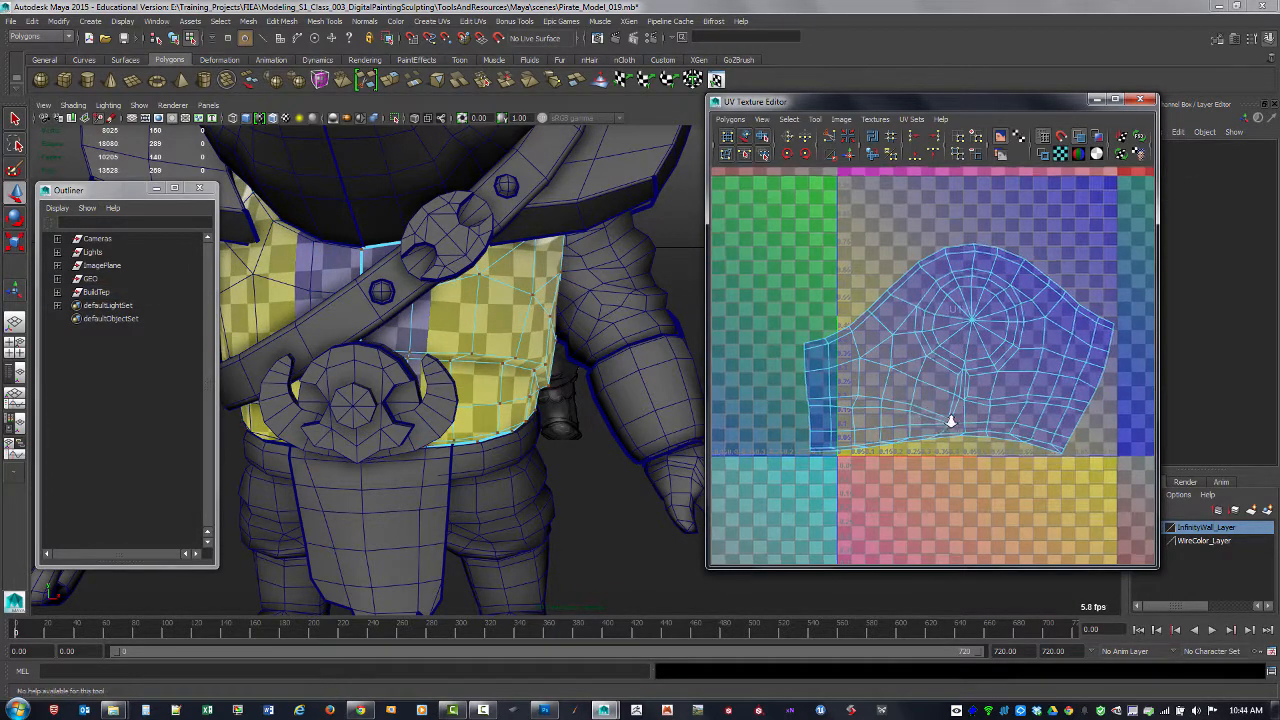
- Duplicate both chest cover halves, ChestCover_L and ChestCover_L1, from the ChestArmor group
{"action": "right_click_drag", "start_coordinate": [952, 421], "coordinate": [969, 426], "text": "alt"}
{"action": "left_click_drag", "start_coordinate": [535, 341], "coordinate": [560, 322], "text": "alt"}
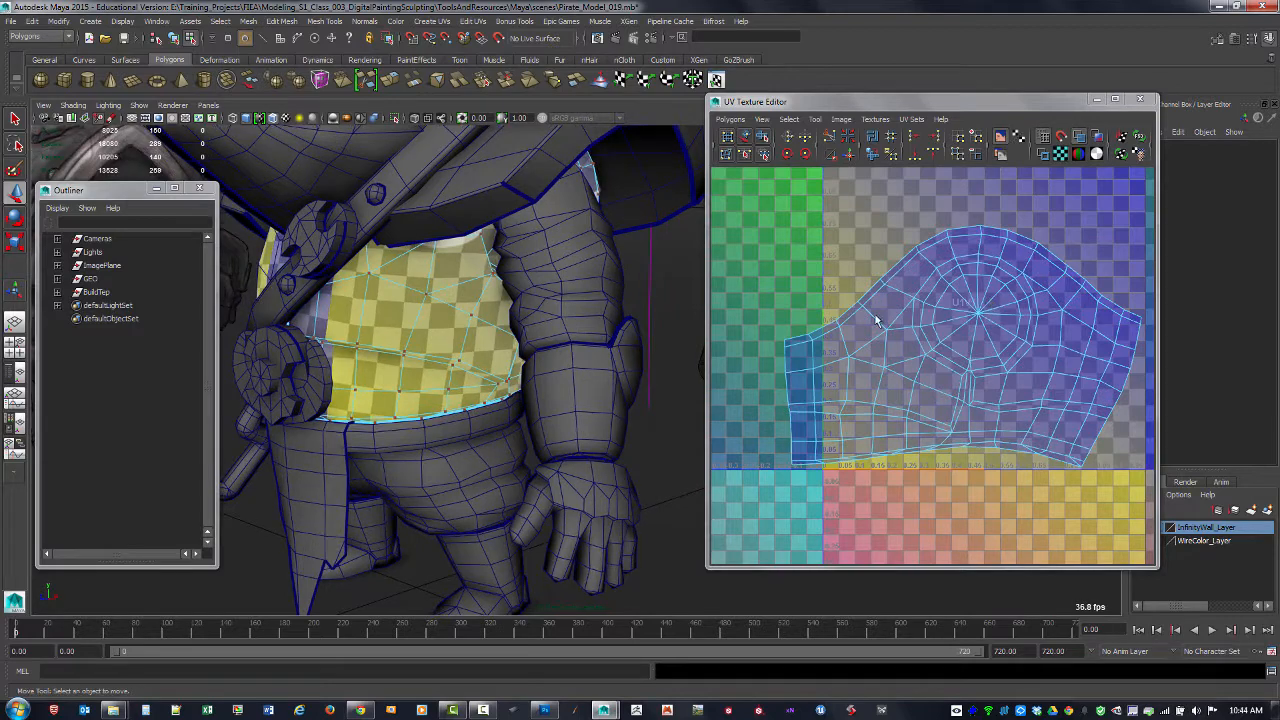
{"action": "left_click_drag", "start_coordinate": [580, 378], "coordinate": [617, 360], "text": "alt"}
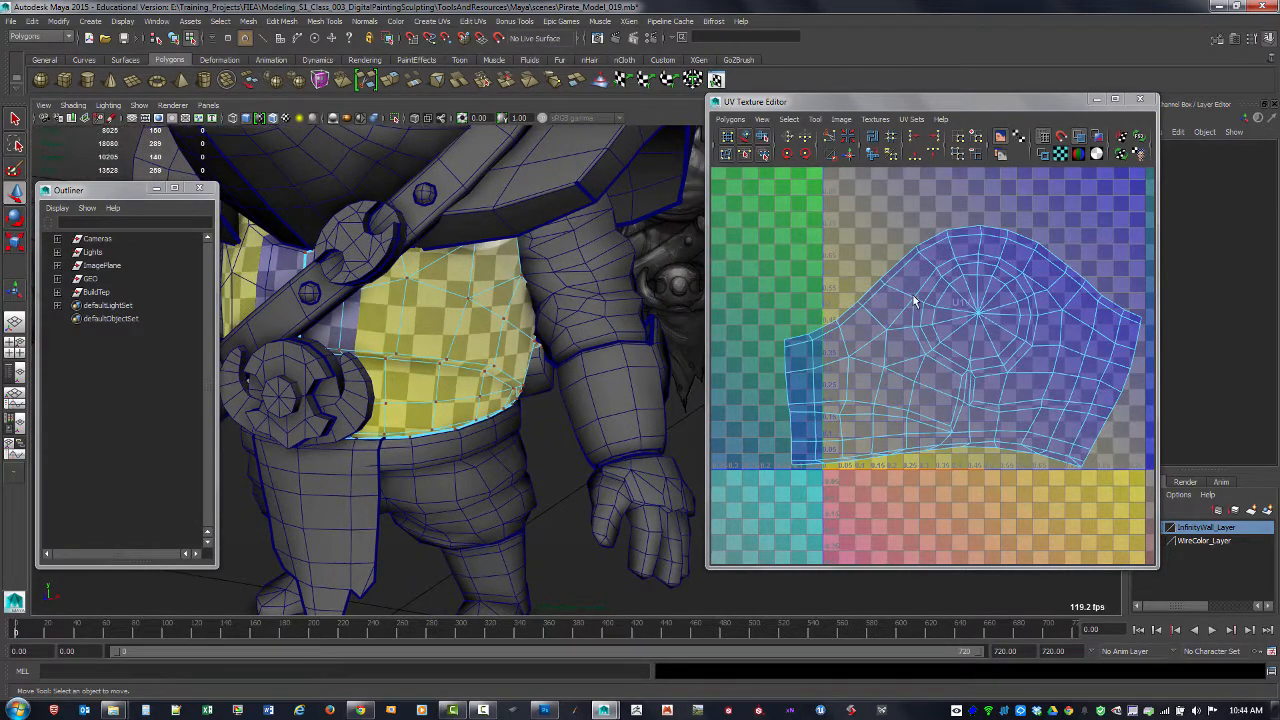
{"action": "middle_click_drag", "start_coordinate": [913, 300], "coordinate": [981, 324], "text": "alt"}
{"action": "left_click_drag", "start_coordinate": [442, 357], "coordinate": [449, 360], "text": "alt"}
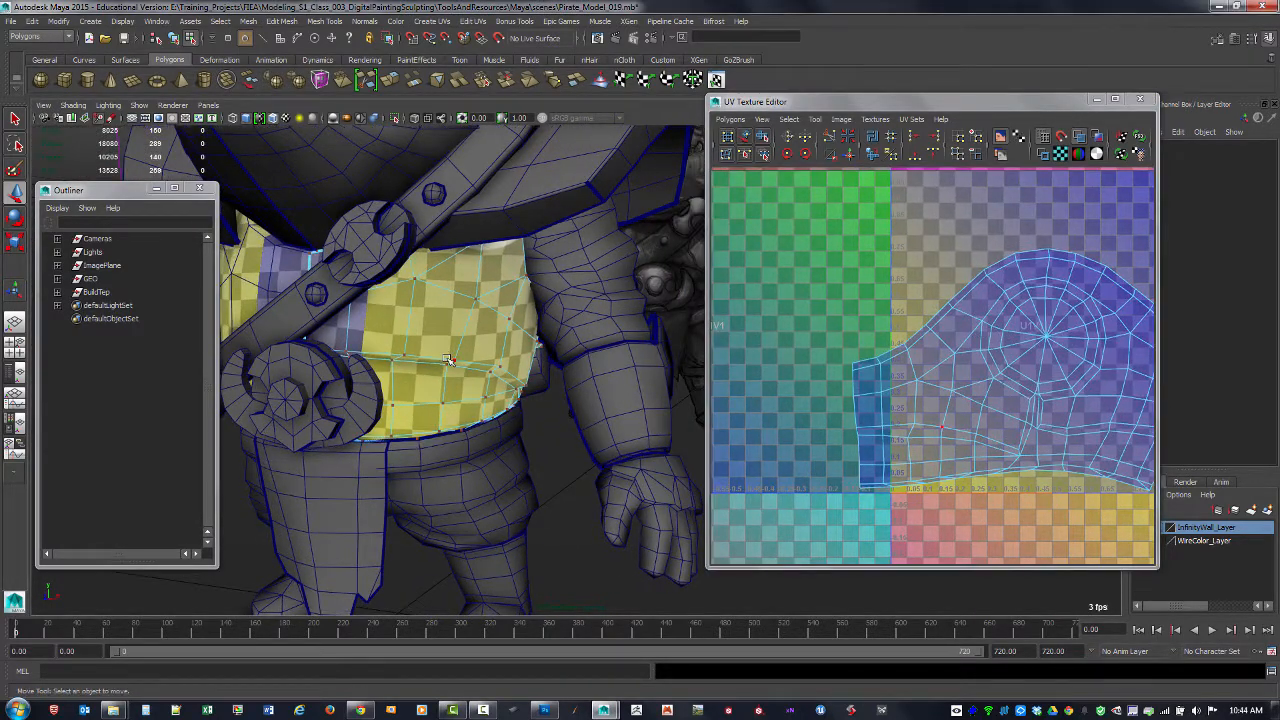
{"action": "key", "text": "F8"}
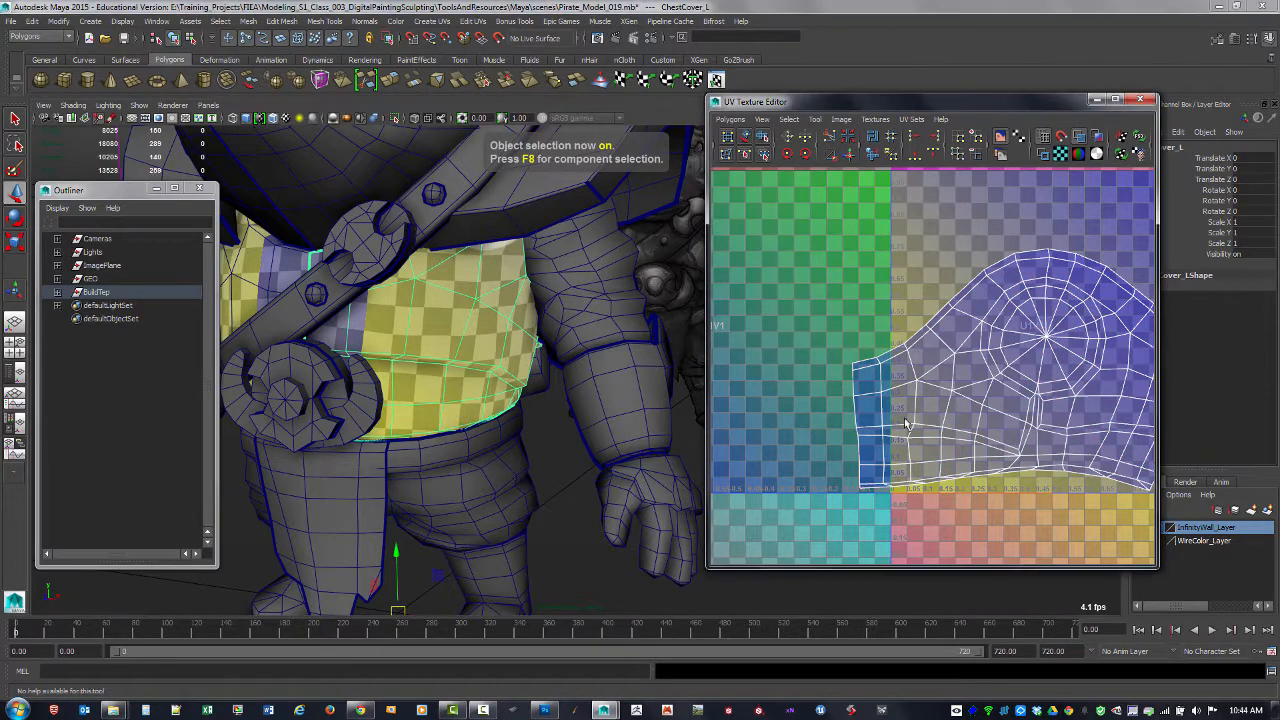
{"action": "left_click", "coordinate": [57, 292]}
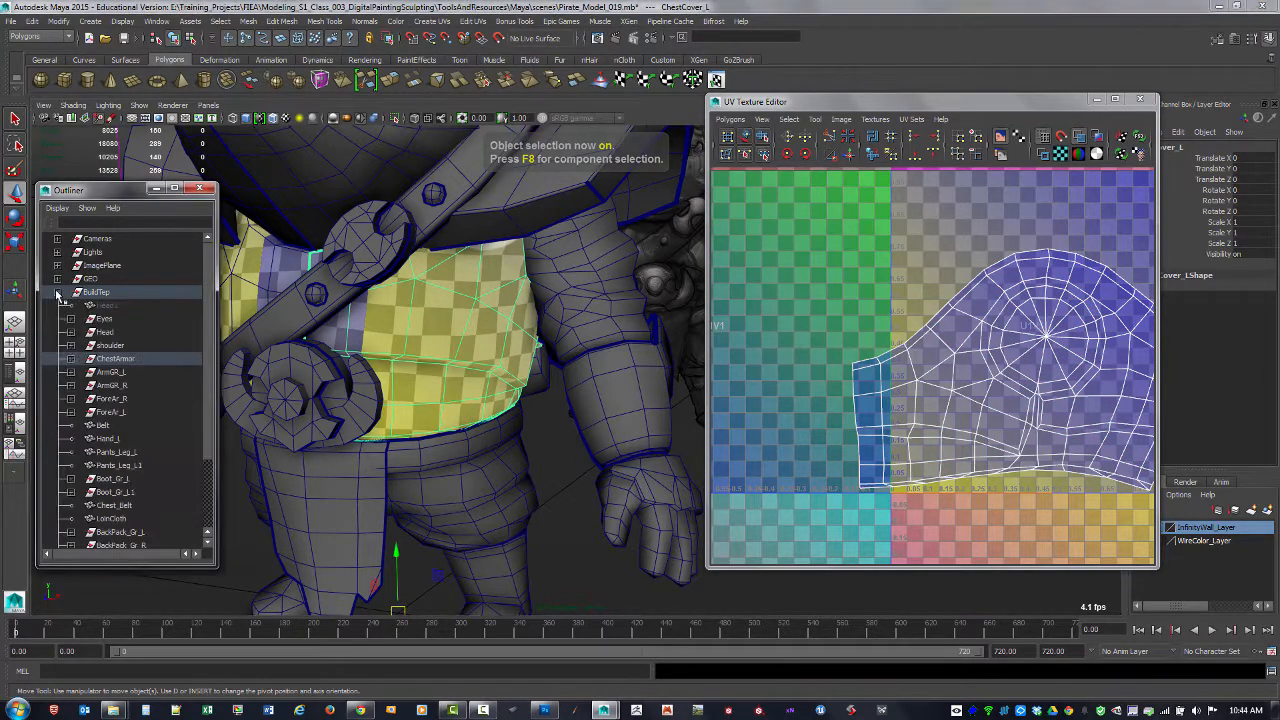
{"action": "left_click", "coordinate": [70, 358]}
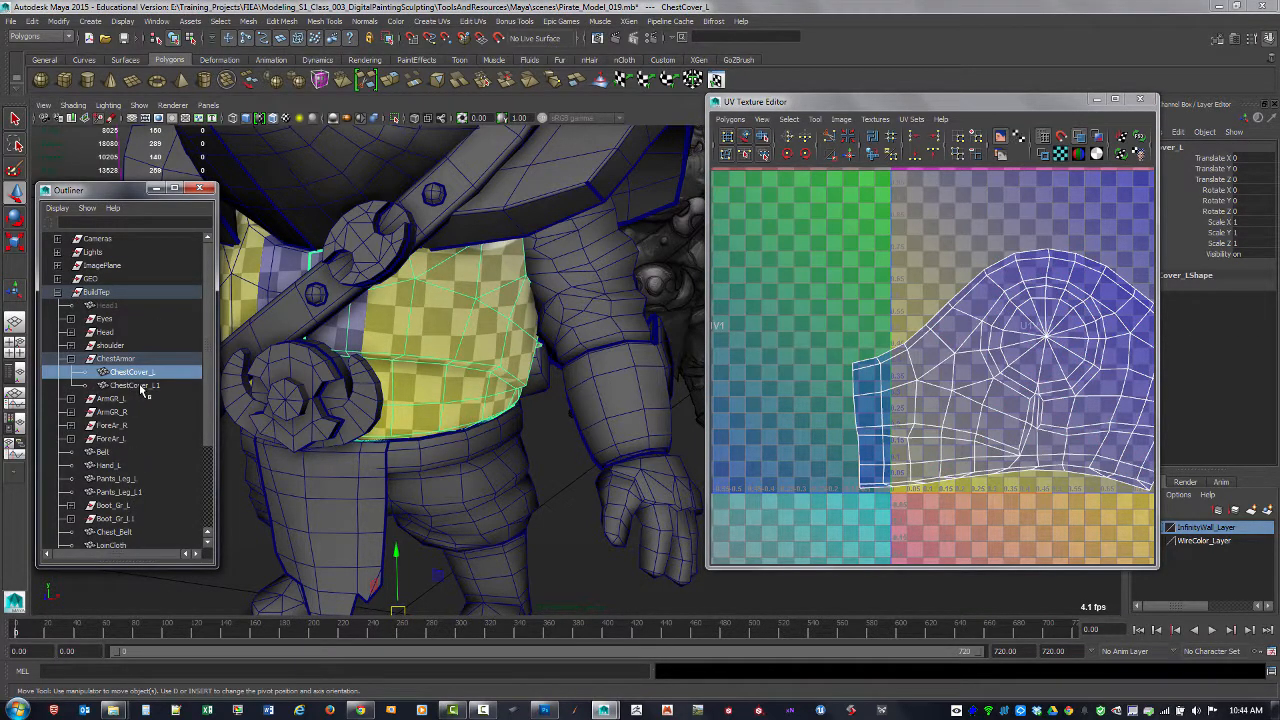
{"action": "left_click", "coordinate": [138, 386], "text": "shift"}
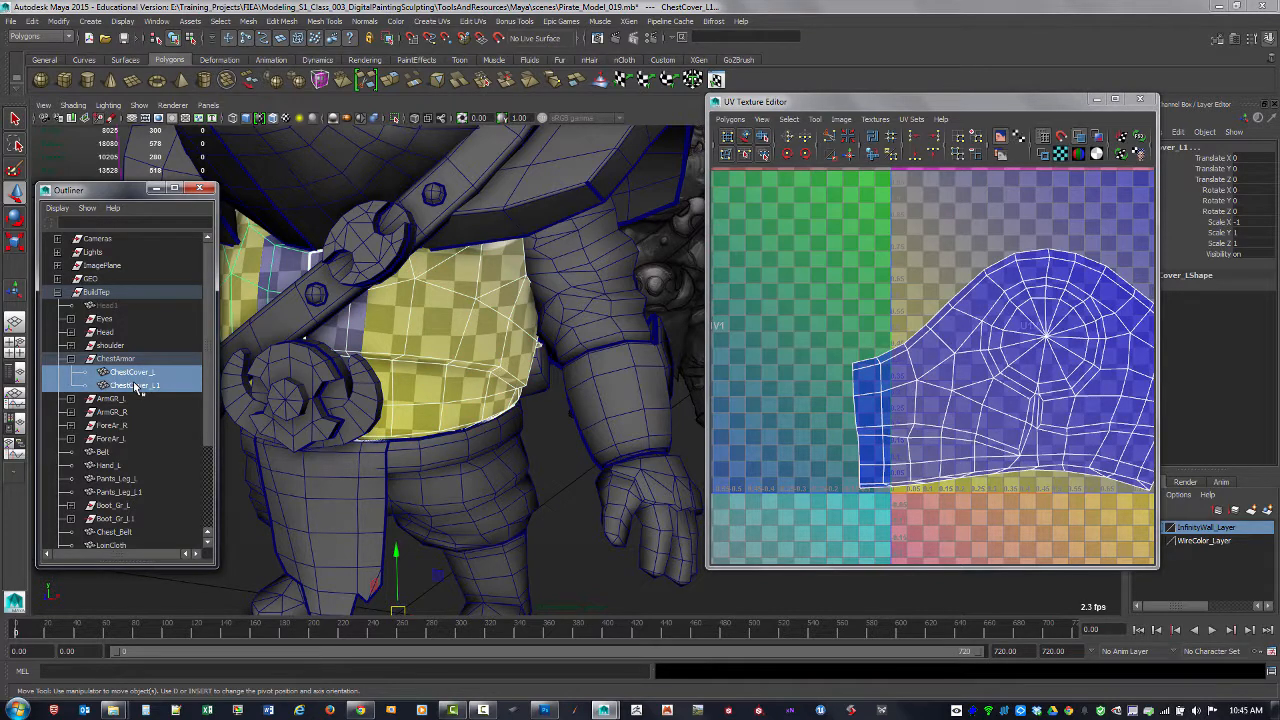
{"action": "key", "text": "ctrl+d"}
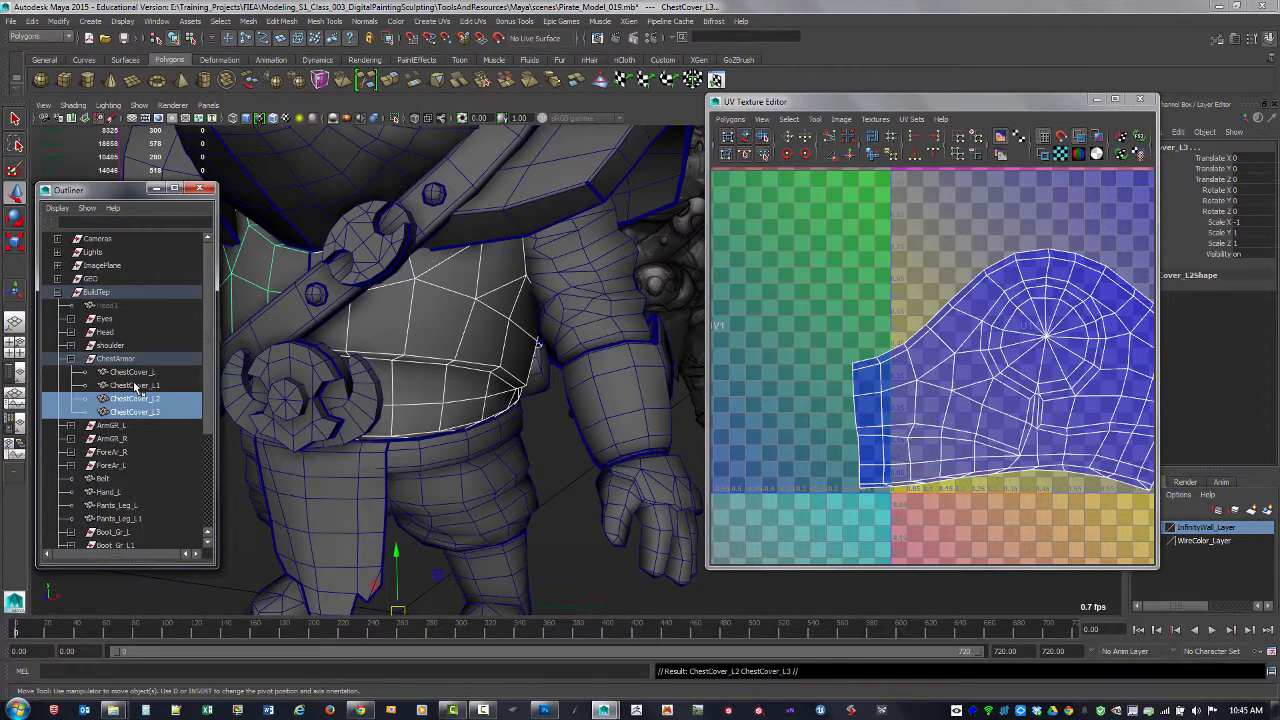
- Unparent the two duplicated chest cover halves to the scene's top level and hide the BuildTep group
{"action": "key", "text": "Delete"}
{"action": "left_click", "coordinate": [70, 358]}
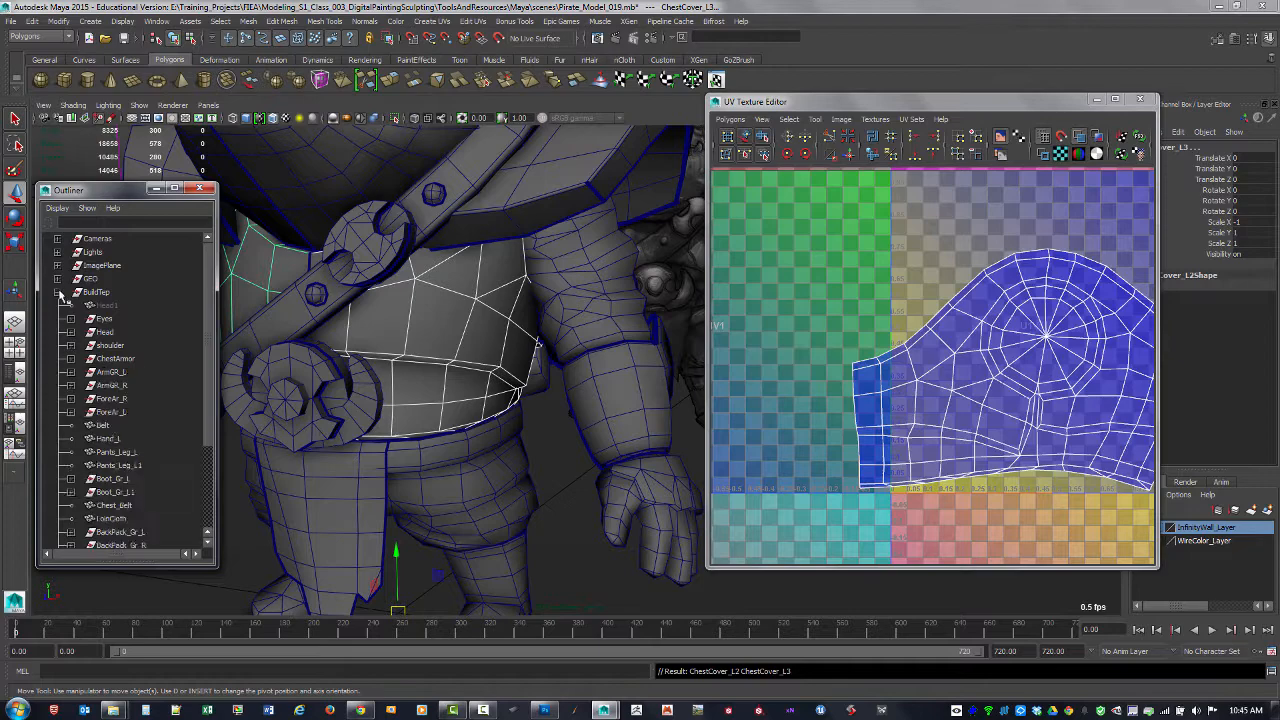
{"action": "left_click", "coordinate": [57, 292]}
{"action": "left_click", "coordinate": [92, 293]}
{"action": "key", "text": "ctrl+h"}
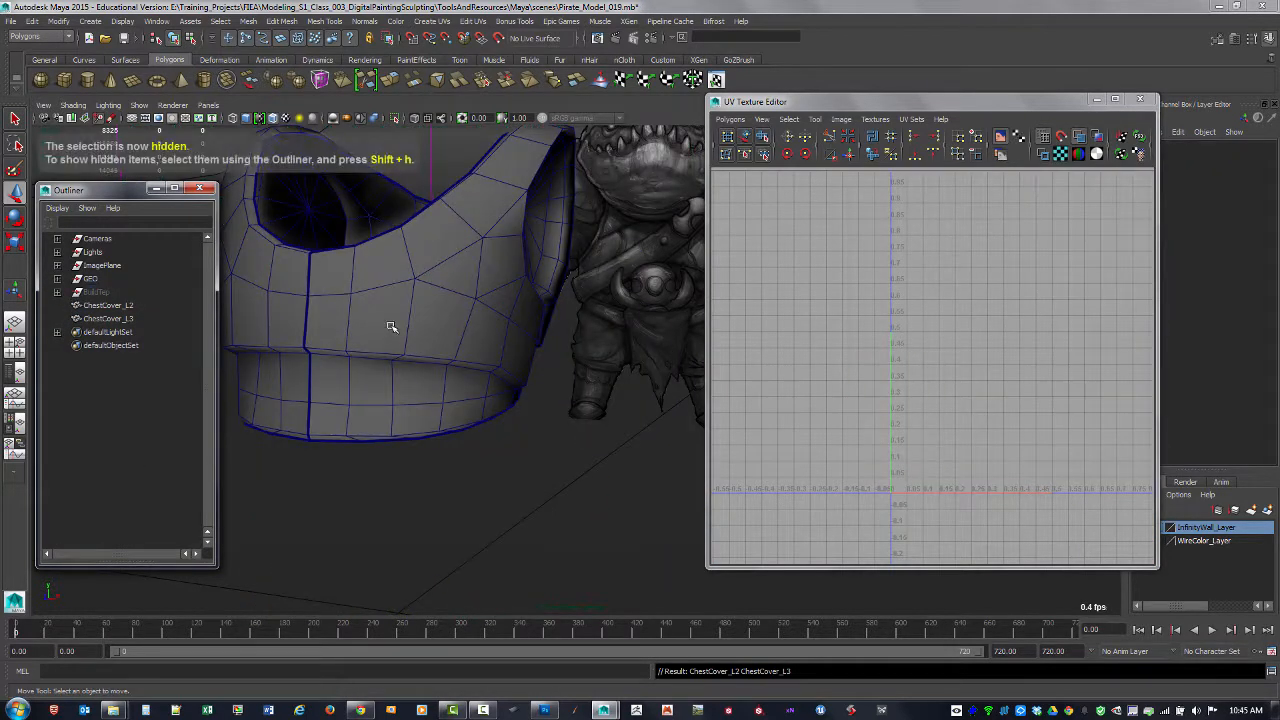
- Select both duplicated chest cover halves, ChestCover_L2 and ChestCover_L3, together
{"action": "left_click", "coordinate": [393, 326]}
{"action": "left_click", "coordinate": [289, 317]}
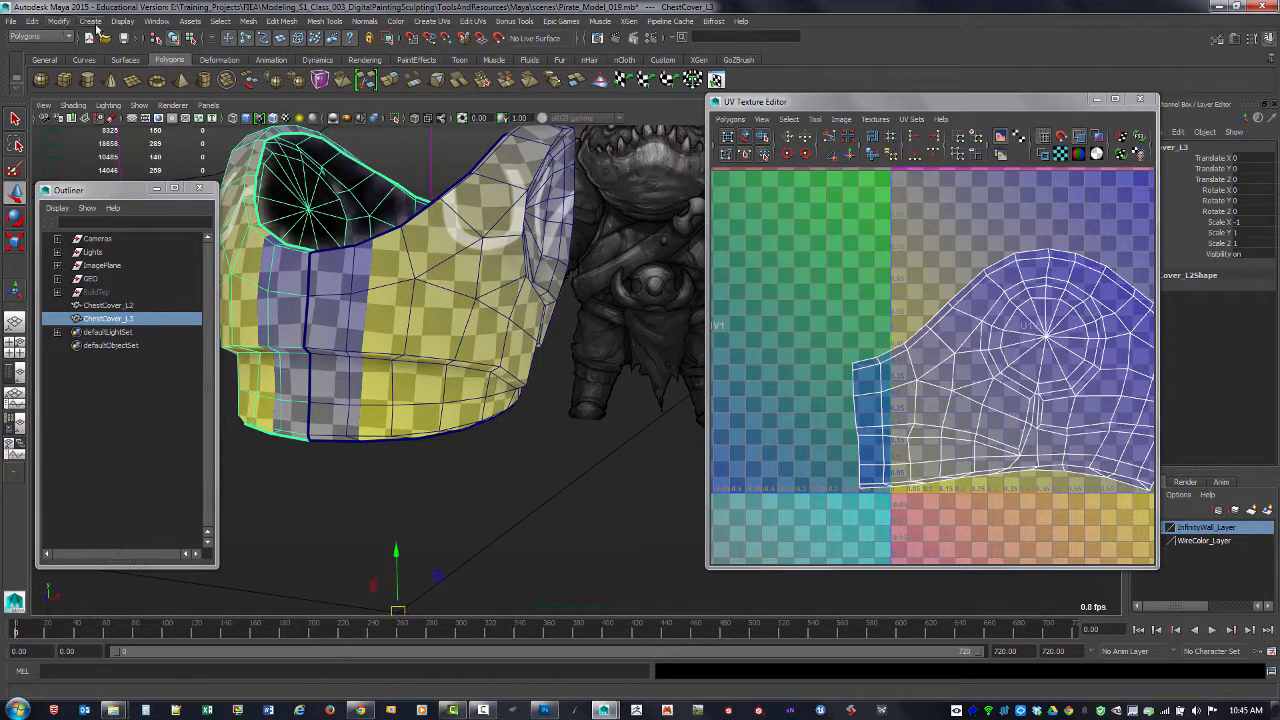
{"action": "left_click", "coordinate": [64, 30]}
{"action": "left_click", "coordinate": [78, 62]}
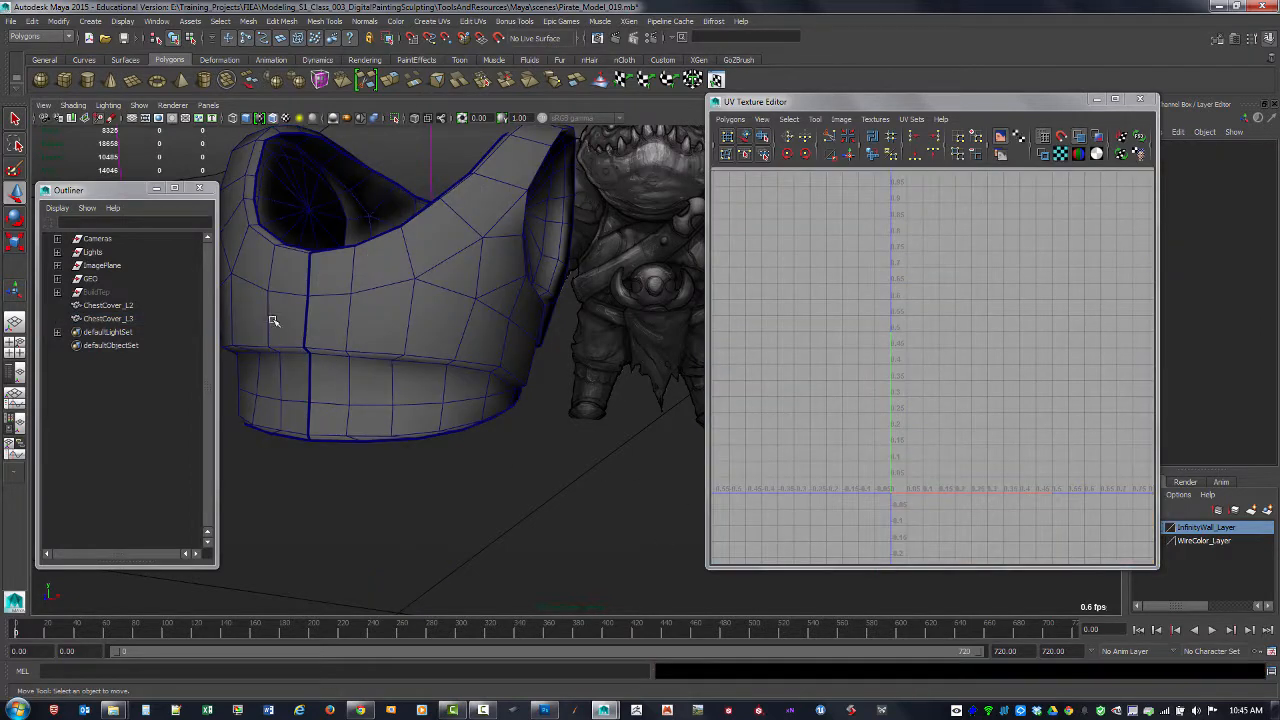
{"action": "left_click", "coordinate": [367, 330]}
{"action": "left_click", "coordinate": [299, 292], "text": "shift"}
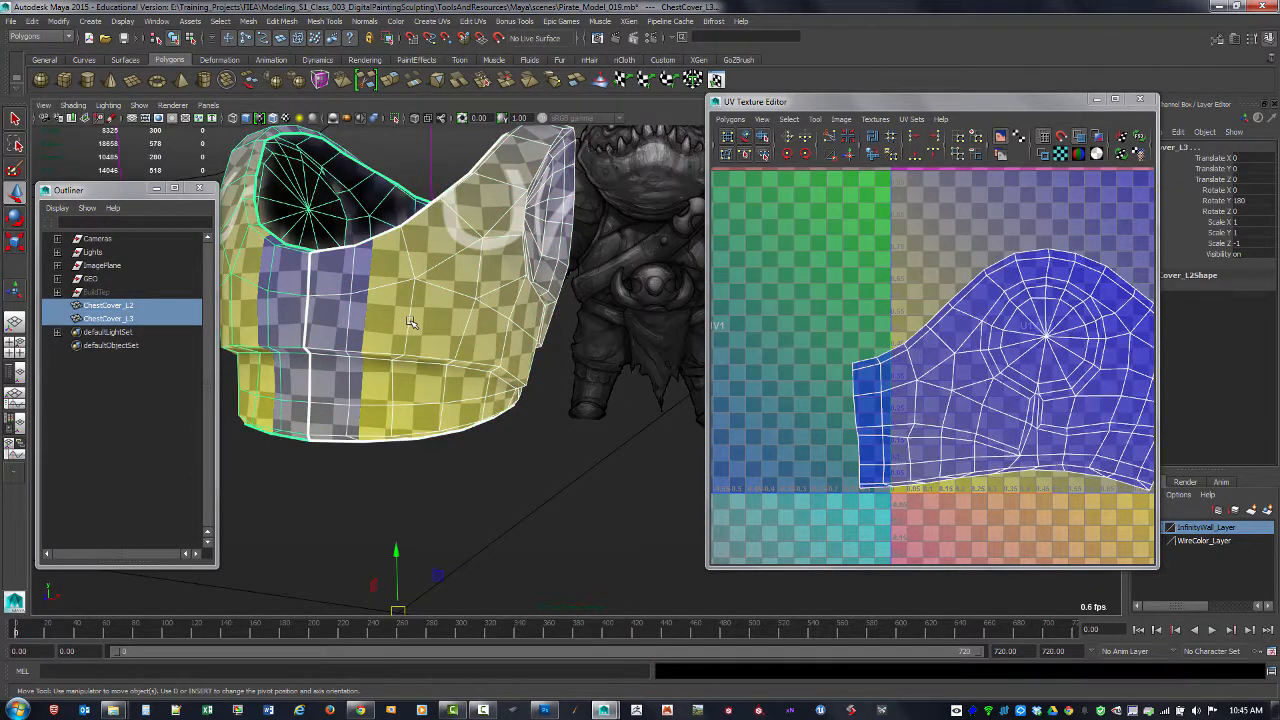
{"action": "left_click_drag", "start_coordinate": [410, 322], "coordinate": [395, 155], "text": "alt"}
{"action": "left_click", "coordinate": [245, 21]}
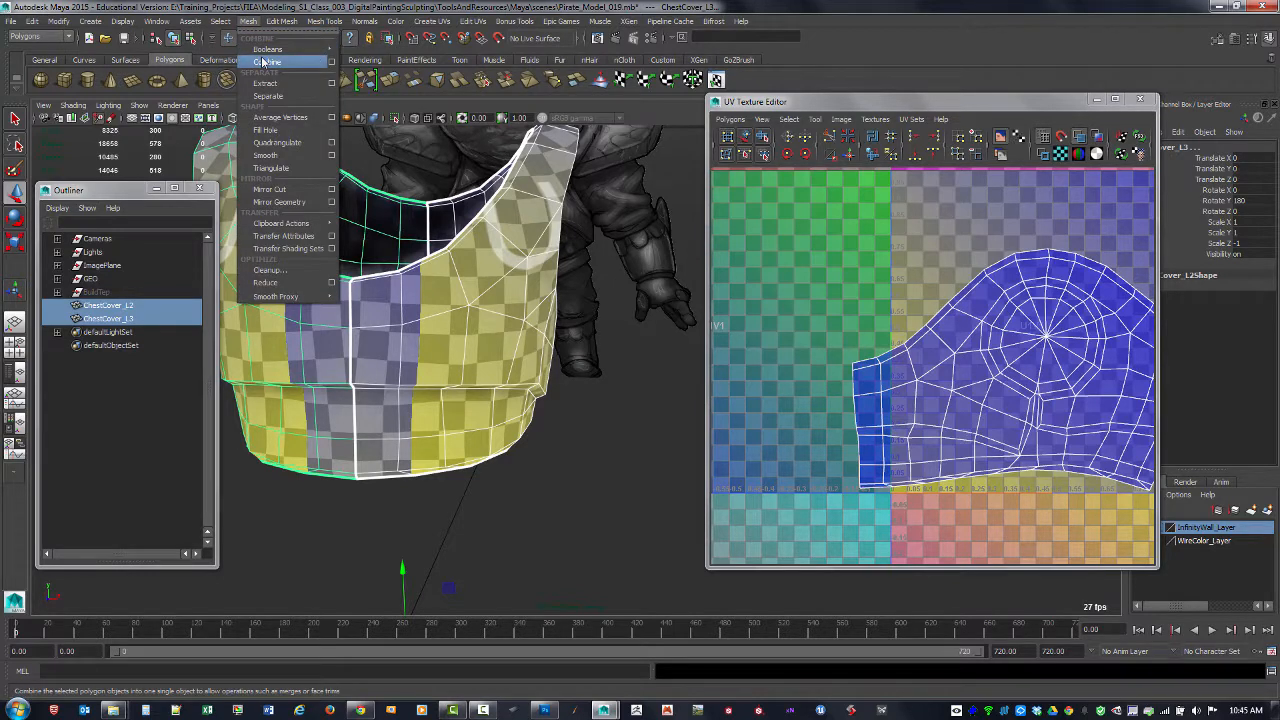
{"action": "left_click", "coordinate": [264, 62]}
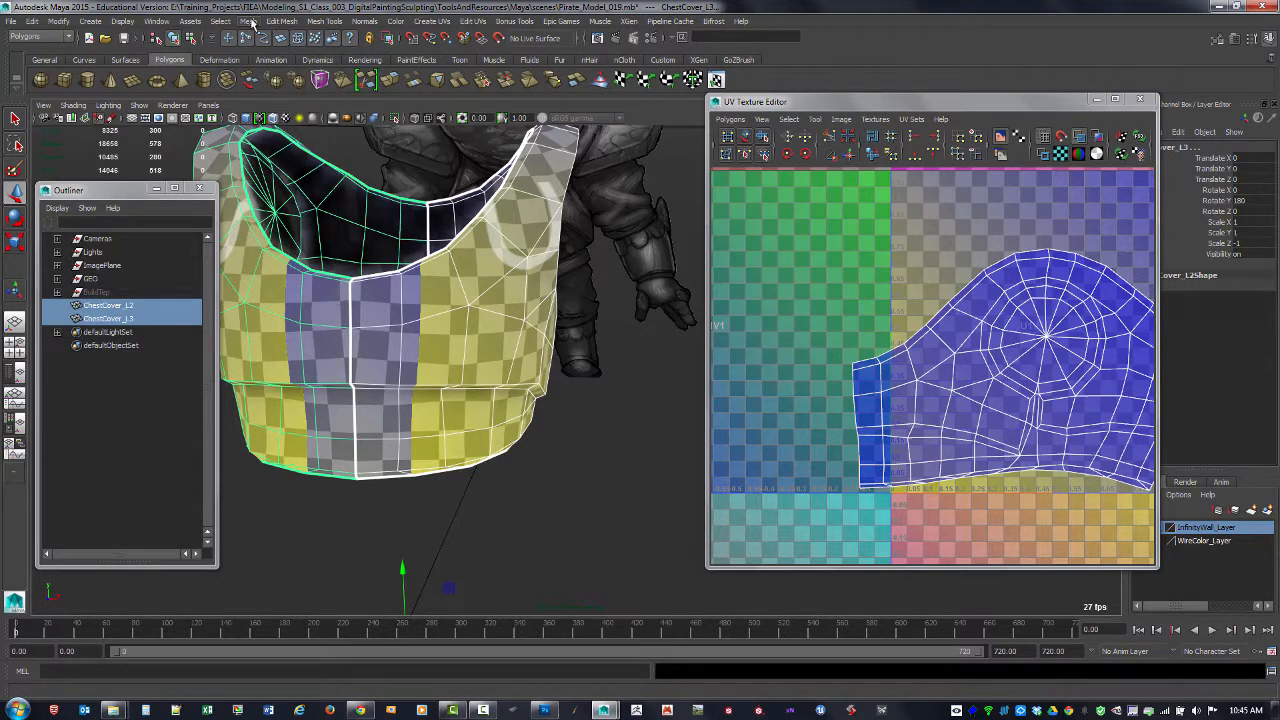
{"action": "key", "text": "f"}
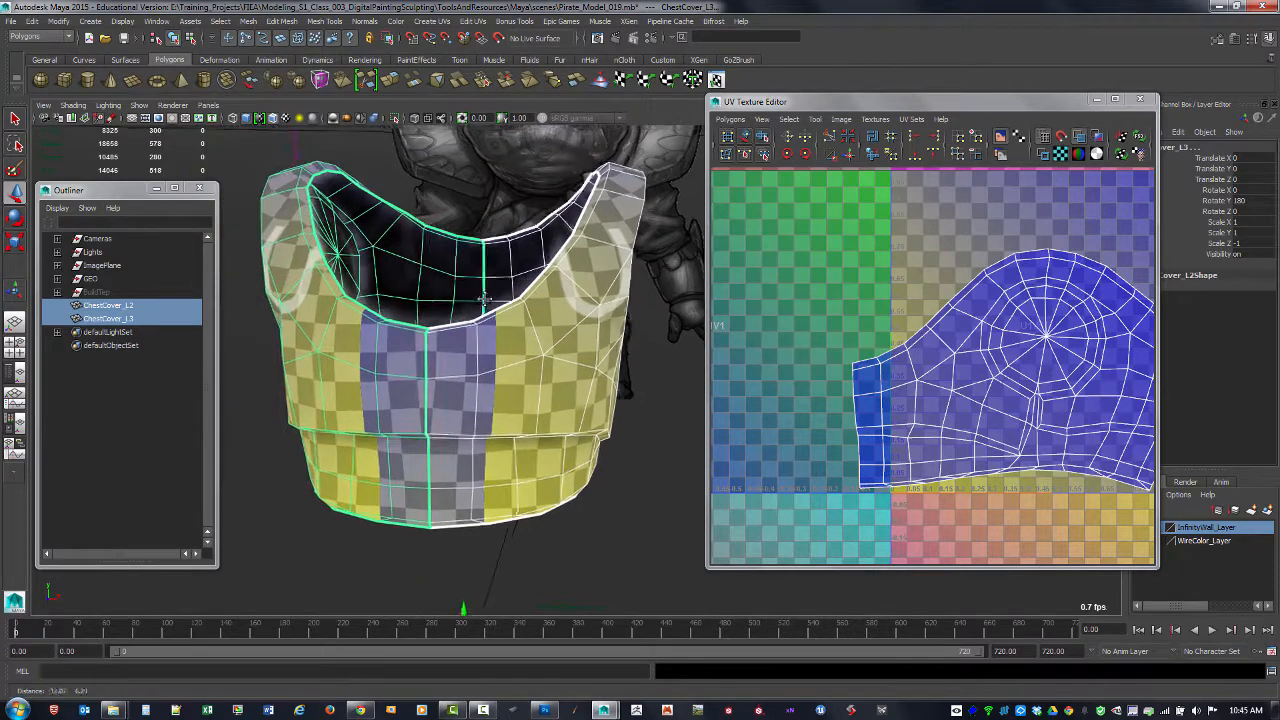
- Save the scene under the new file name Pirate_Model_020
{"action": "left_click", "coordinate": [11, 21]}
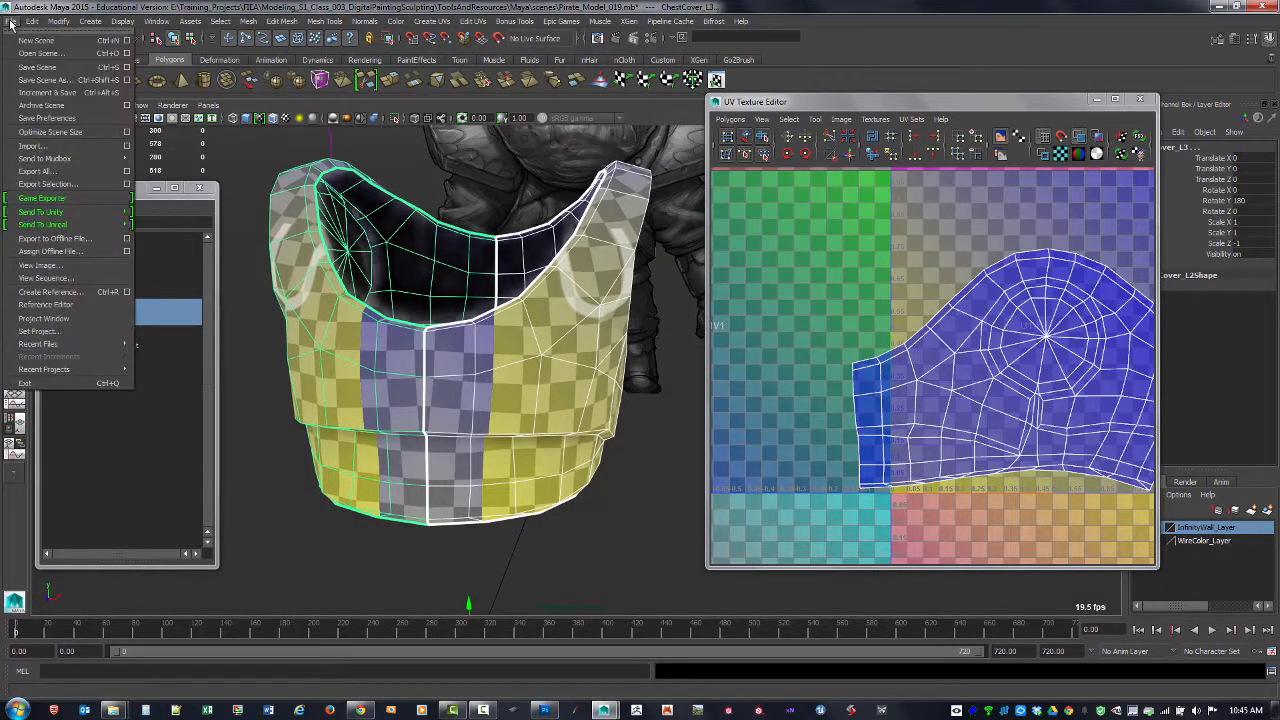
{"action": "left_click", "coordinate": [95, 86]}
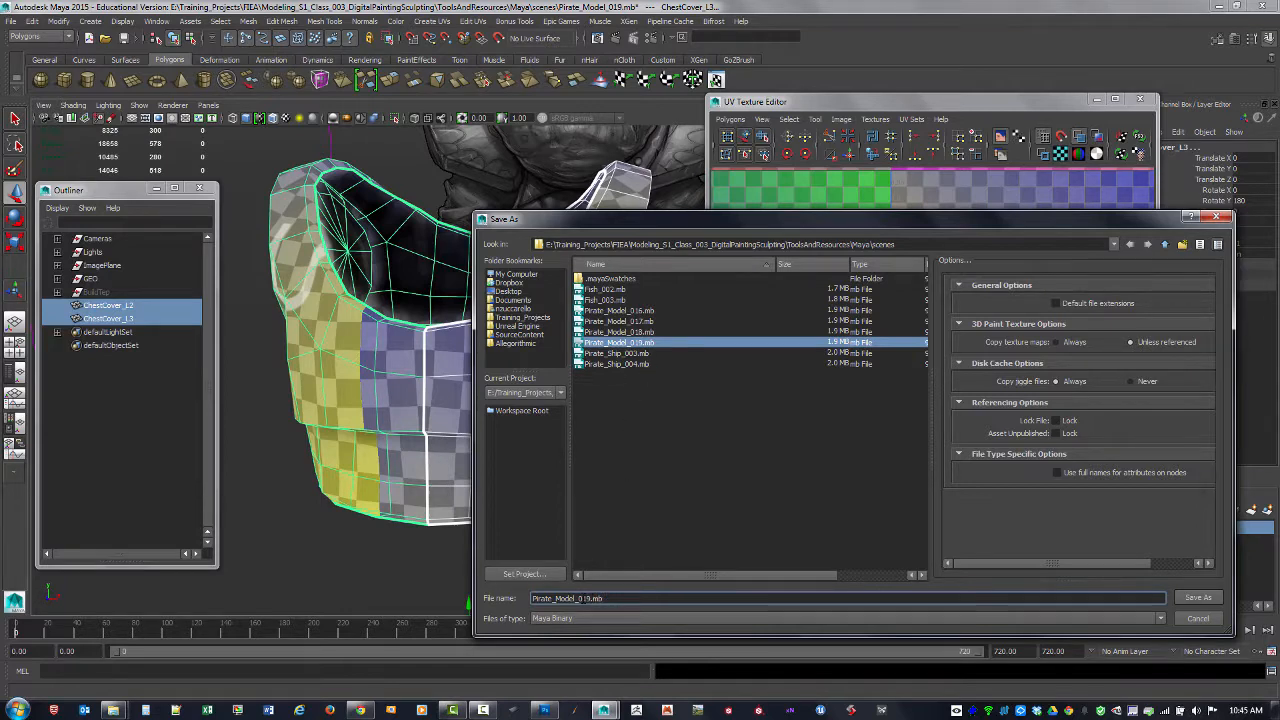
{"action": "left_click_drag", "start_coordinate": [581, 598], "coordinate": [647, 601]}
{"action": "type", "text": "20"}
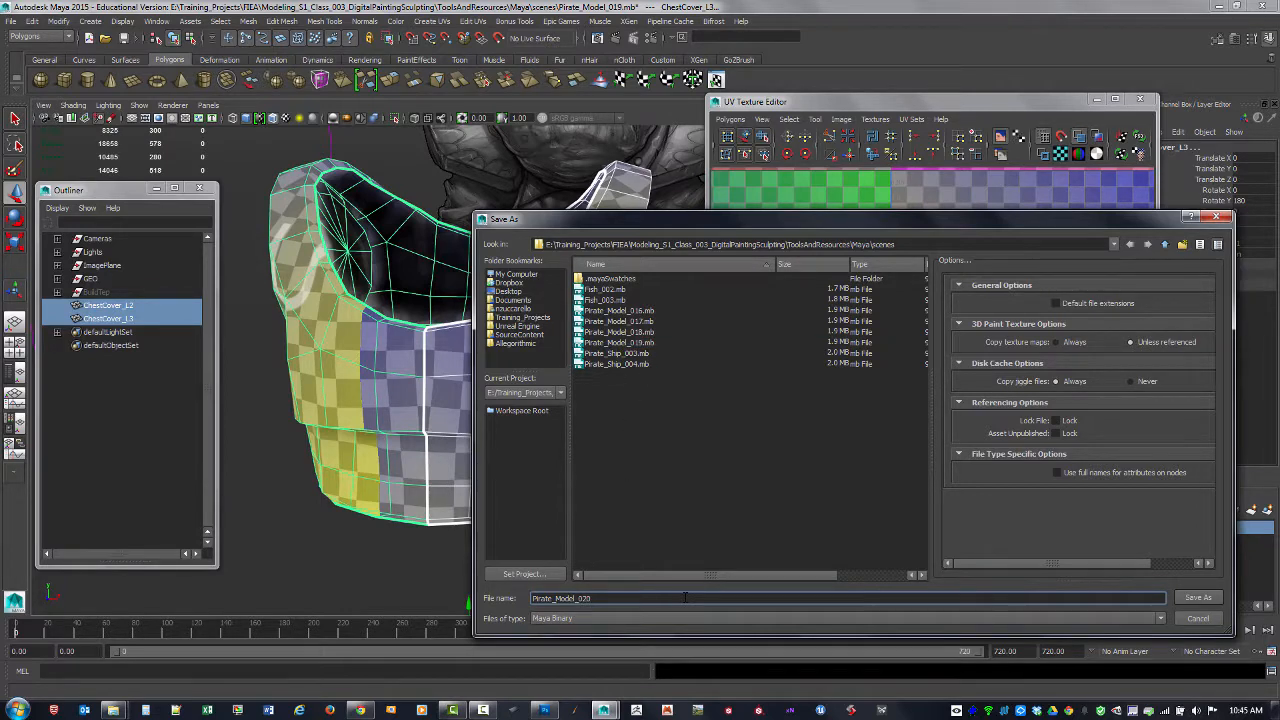
{"action": "left_click", "coordinate": [1198, 598]}
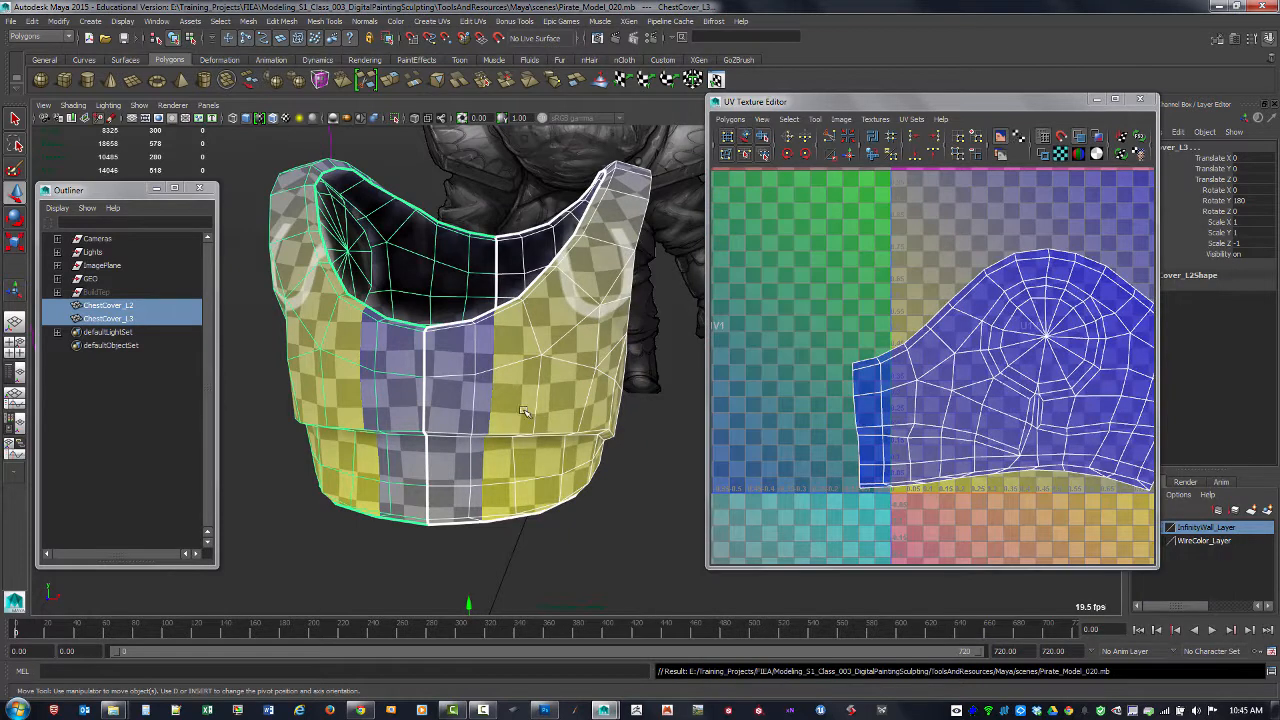
- Combine the two selected chest cover halves into one mesh and delete its construction history
{"action": "left_click", "coordinate": [248, 21]}
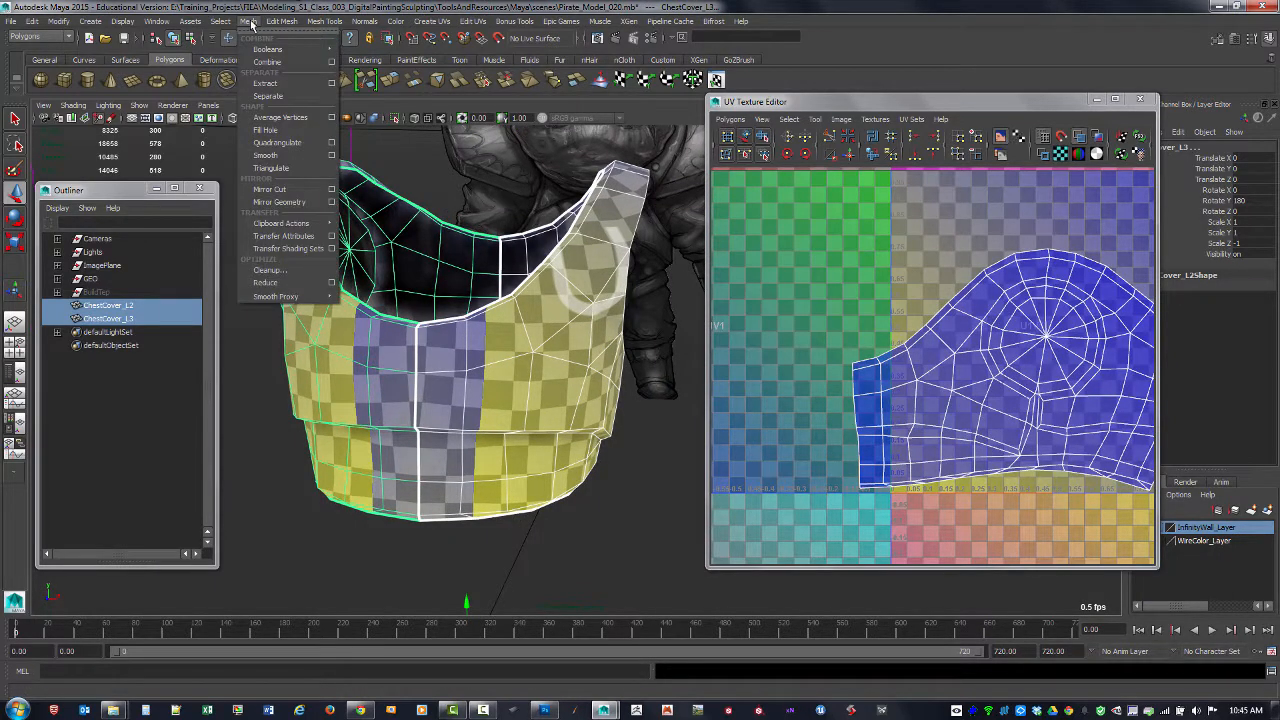
{"action": "left_click", "coordinate": [268, 63]}
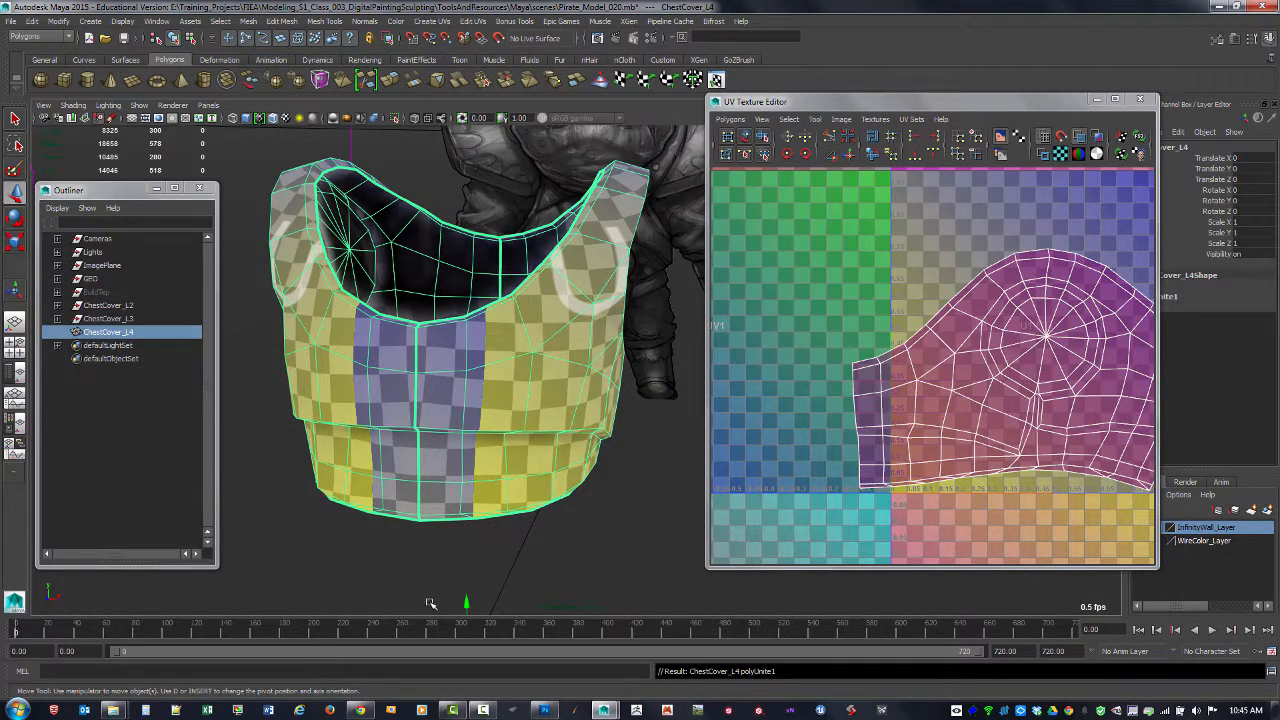
{"action": "key", "text": "alt+shift+d"}
{"action": "middle_click_drag", "start_coordinate": [674, 409], "coordinate": [660, 423], "text": "alt"}
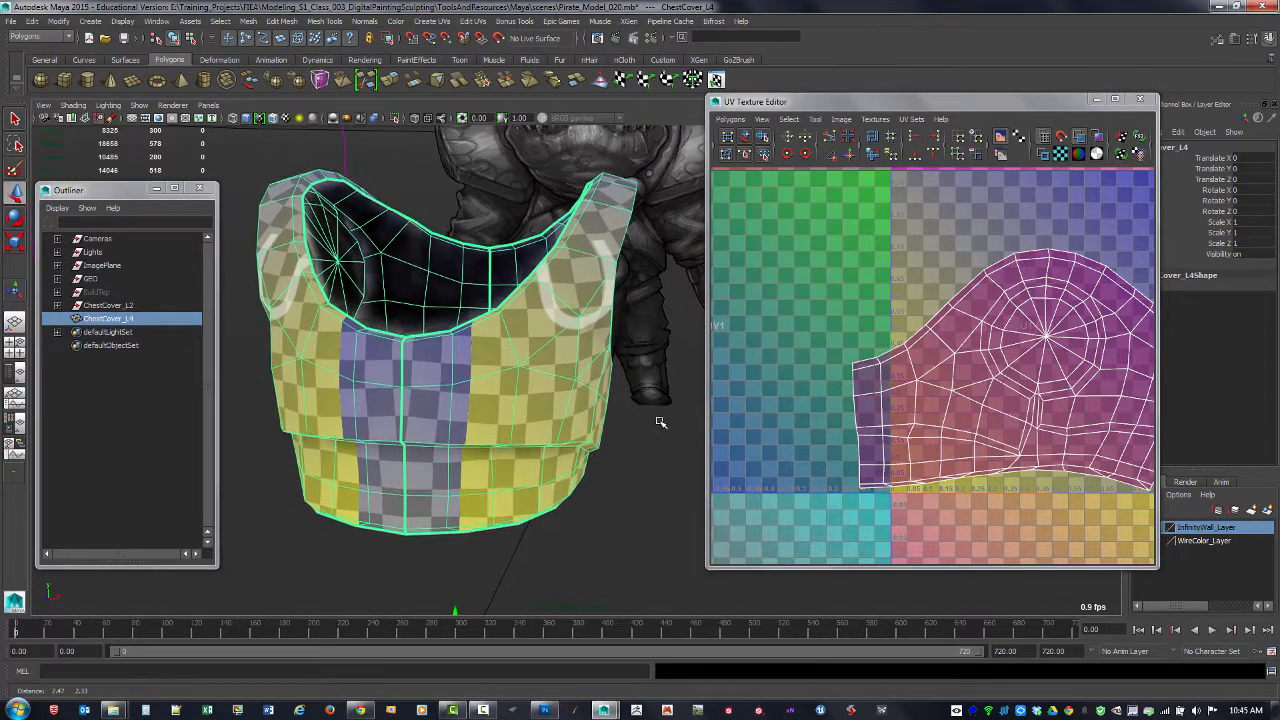
- Separate the chest cover's overlapping UV shells by moving one whole shell right, mostly into the U2V1 tile
{"action": "left_click_drag", "start_coordinate": [402, 383], "coordinate": [428, 420], "text": "alt"}
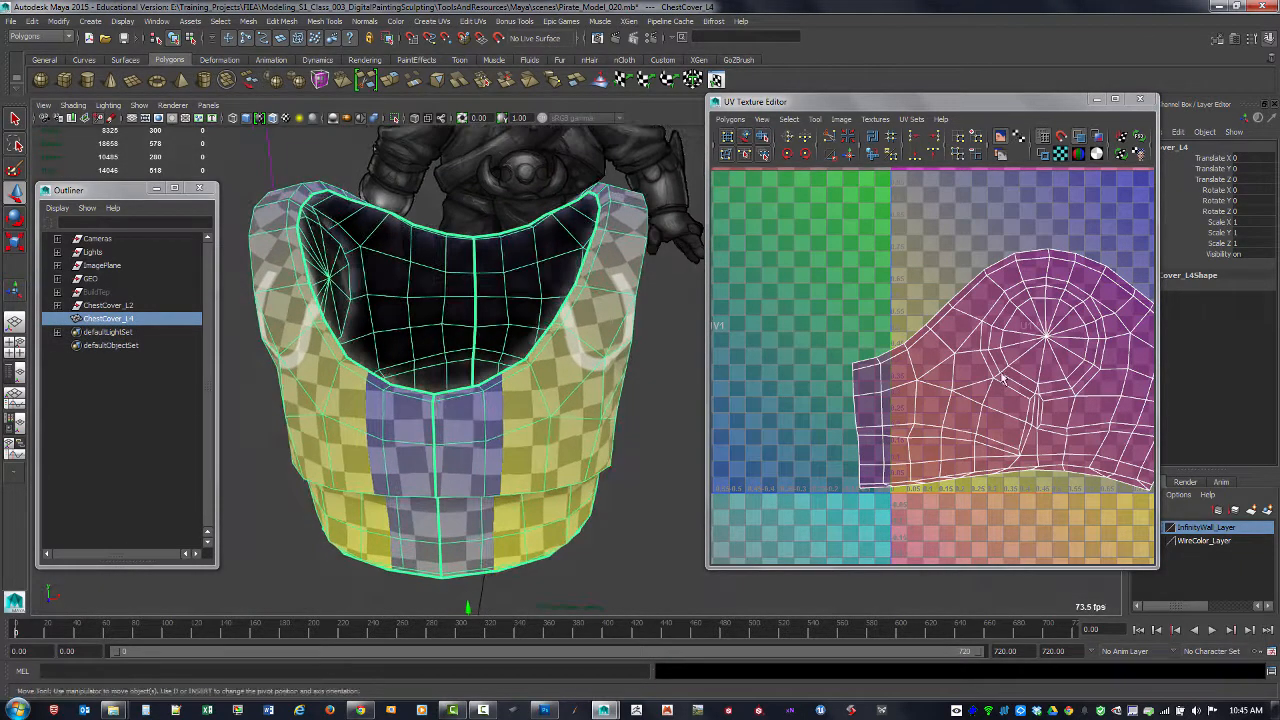
{"action": "middle_click_drag", "start_coordinate": [1024, 360], "coordinate": [941, 373], "text": "alt"}
{"action": "left_click_drag", "start_coordinate": [567, 388], "coordinate": [570, 399], "text": "alt"}
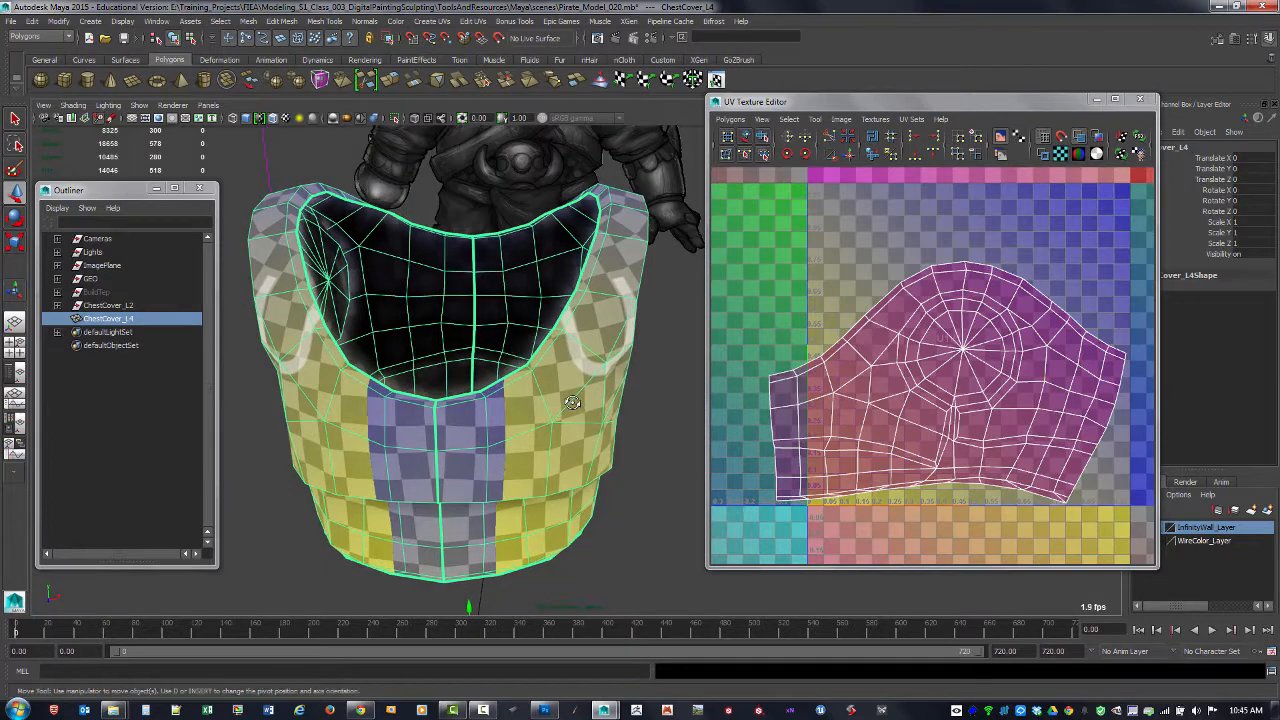
{"action": "key", "text": "F9"}
{"action": "left_click", "coordinate": [407, 300]}
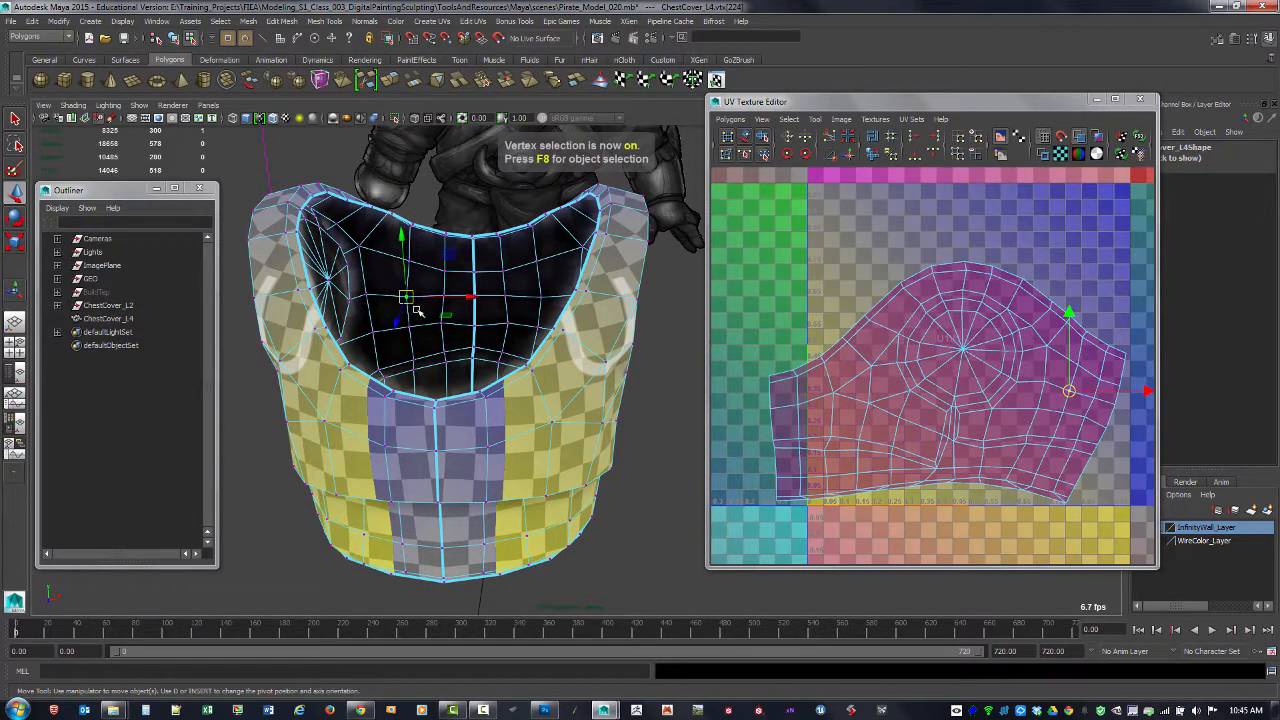
{"action": "right_click", "coordinate": [407, 300]}
{"action": "left_click", "coordinate": [358, 246]}
{"action": "left_click", "coordinate": [745, 137]}
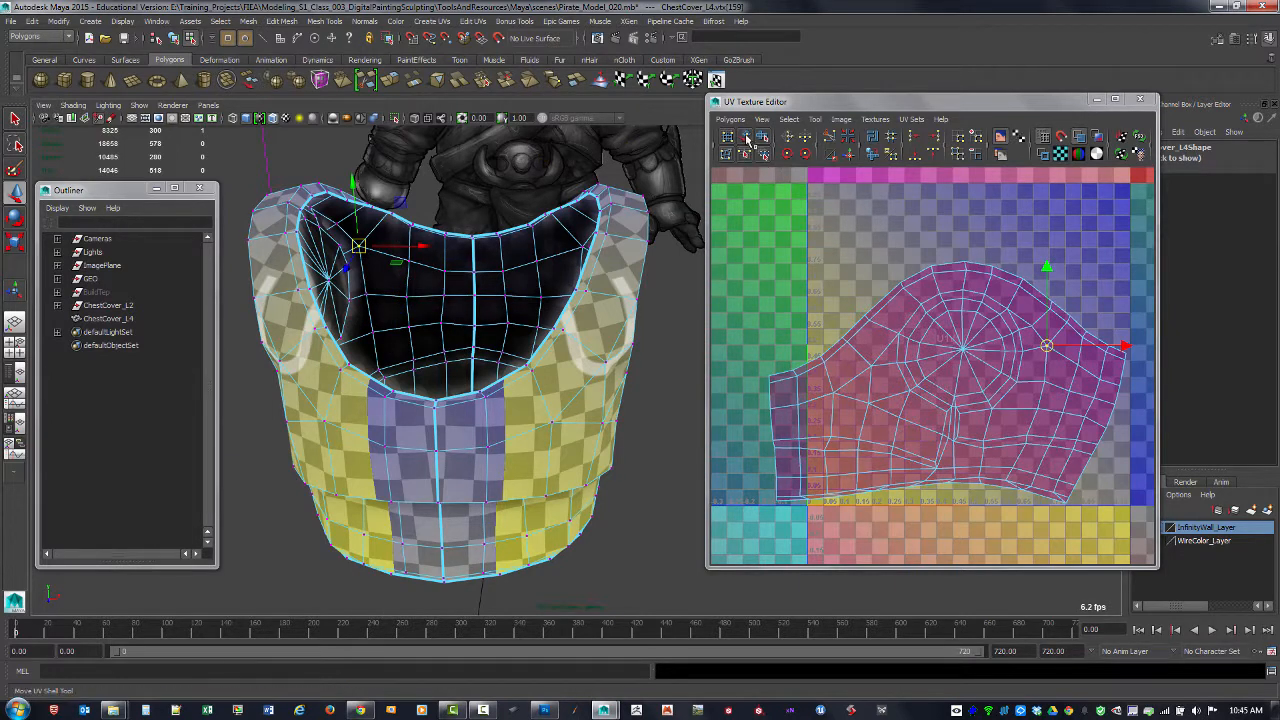
{"action": "left_click", "coordinate": [870, 367]}
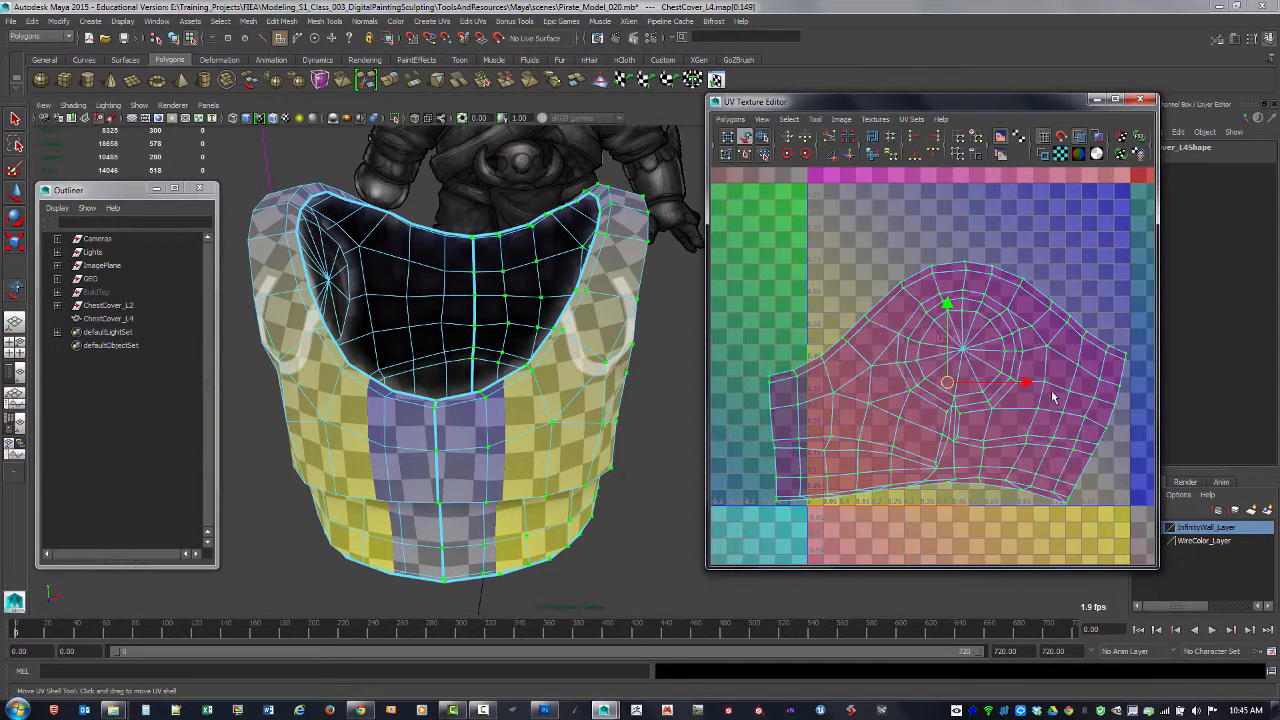
{"action": "scroll", "coordinate": [932, 365], "scroll_direction": "down", "scroll_amount": 3}
{"action": "left_click_drag", "start_coordinate": [958, 390], "coordinate": [1120, 375]}
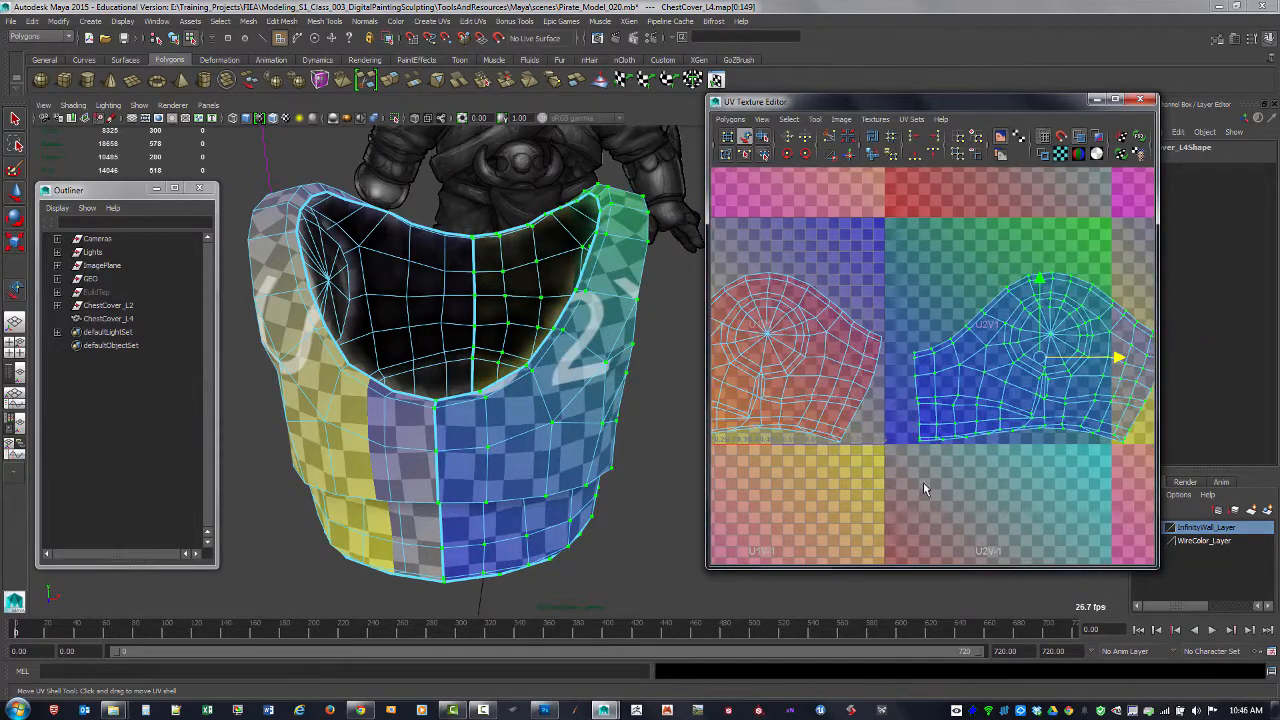
- Select the UV shell remaining in the U1V1 tile and flip it horizontally
{"action": "middle_click_drag", "start_coordinate": [919, 480], "coordinate": [997, 480], "text": "alt"}
{"action": "key", "text": "q"}
{"action": "middle_click_drag", "start_coordinate": [948, 423], "coordinate": [1012, 433], "text": "alt"}
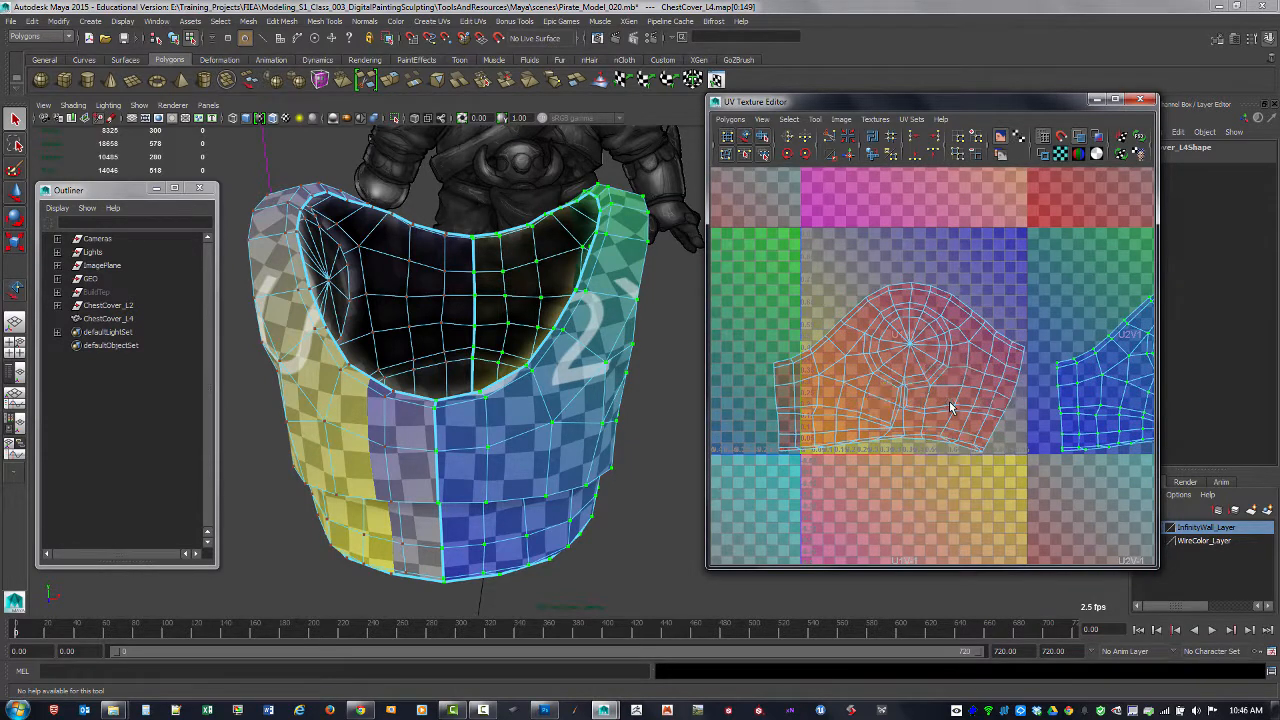
{"action": "right_click_drag", "start_coordinate": [910, 378], "coordinate": [944, 376]}
{"action": "left_click", "coordinate": [788, 138]}
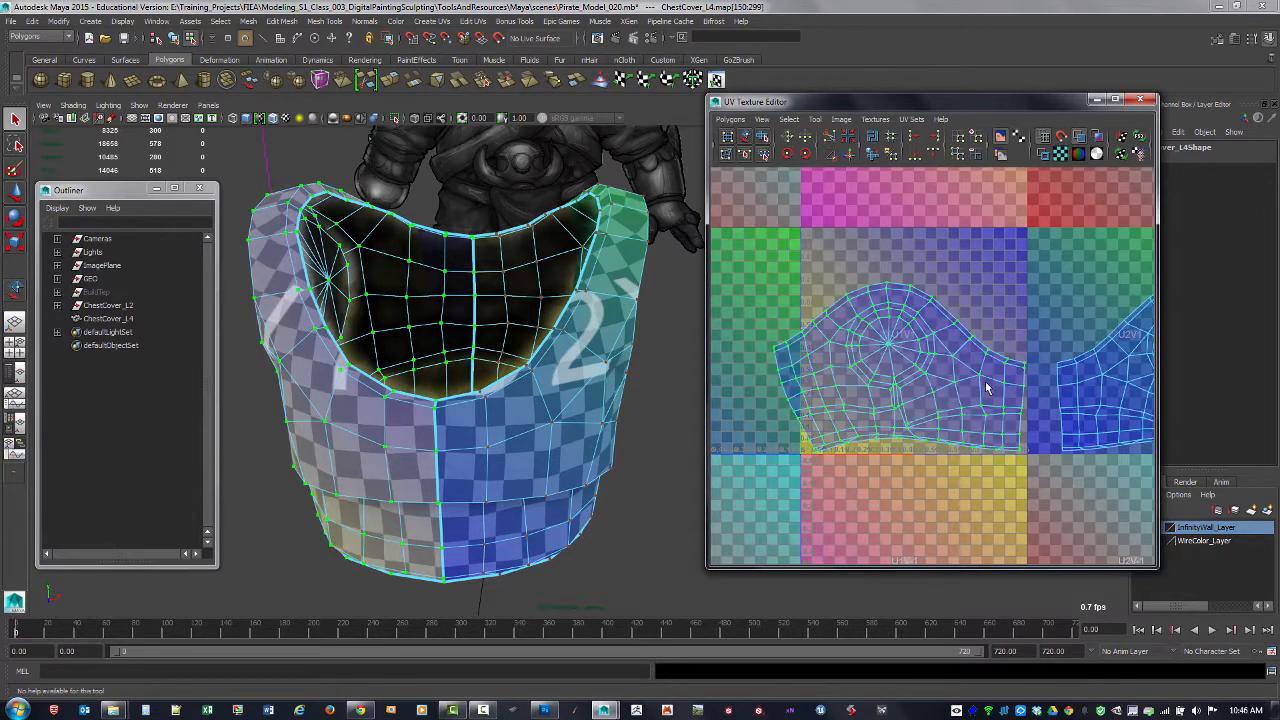
- Slide the flipped shell and the other chest cover shell left so their front center edges meet within the U1V1 tile
{"action": "middle_click_drag", "start_coordinate": [1050, 374], "coordinate": [951, 354], "text": "alt"}
{"action": "right_click_drag", "start_coordinate": [951, 354], "coordinate": [892, 337], "text": "alt"}
{"action": "key", "text": "w"}
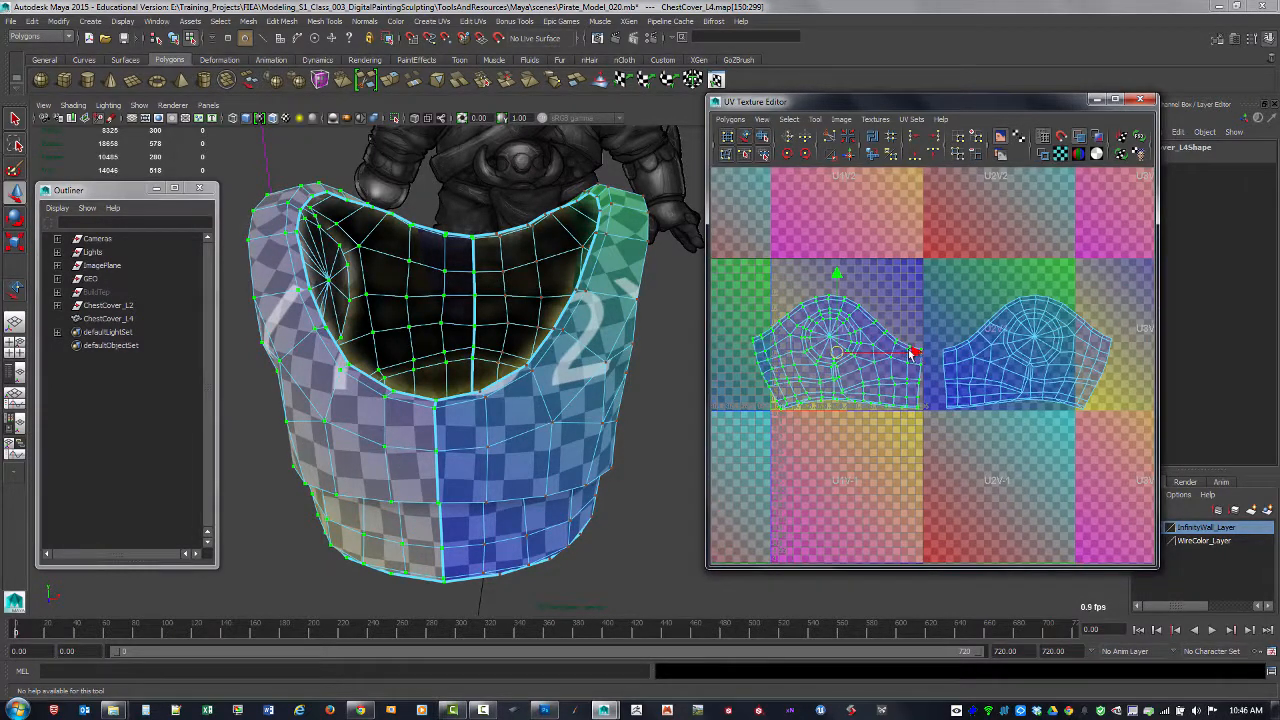
{"action": "left_click_drag", "start_coordinate": [903, 354], "coordinate": [838, 362]}
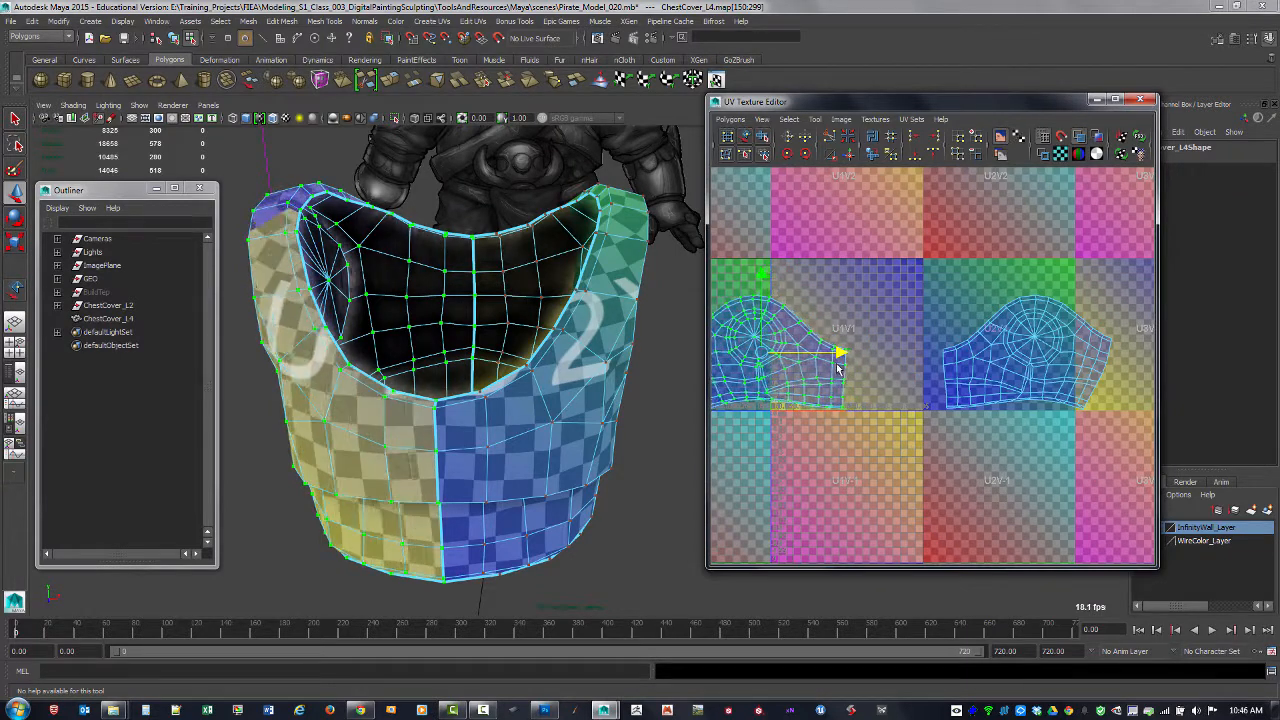
{"action": "left_click", "coordinate": [1098, 368]}
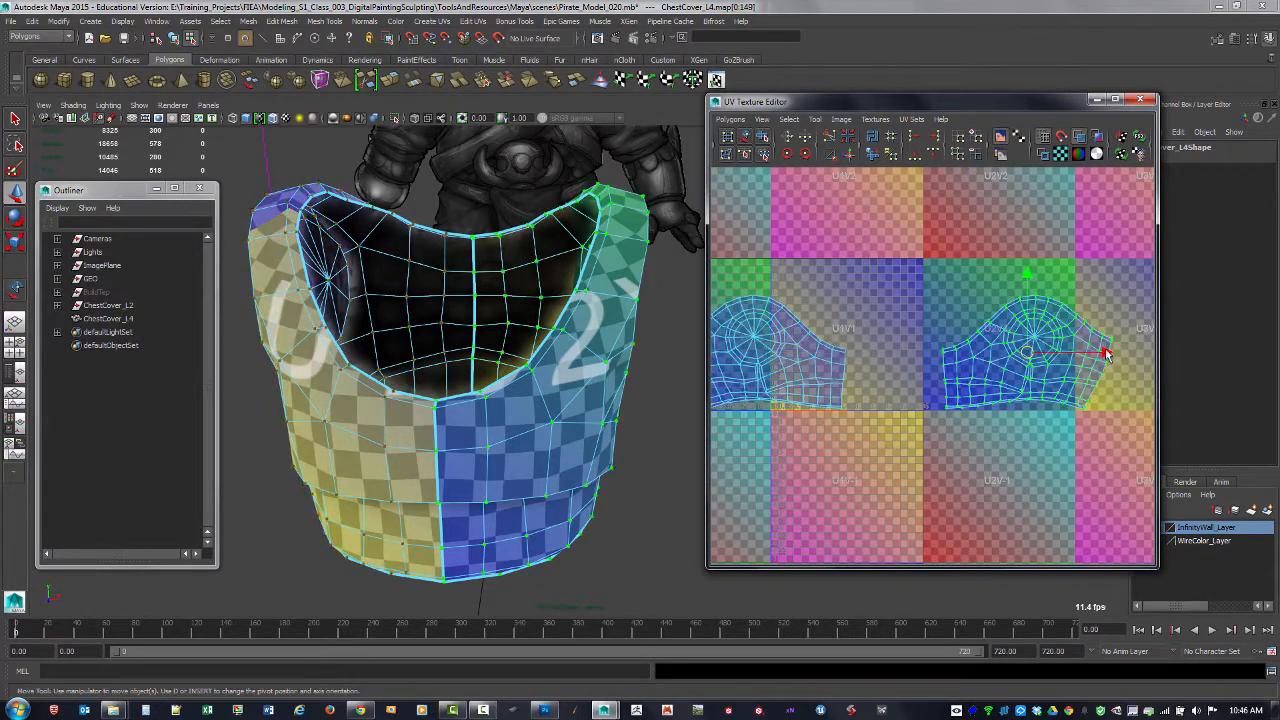
{"action": "left_click_drag", "start_coordinate": [1106, 350], "coordinate": [1010, 352]}
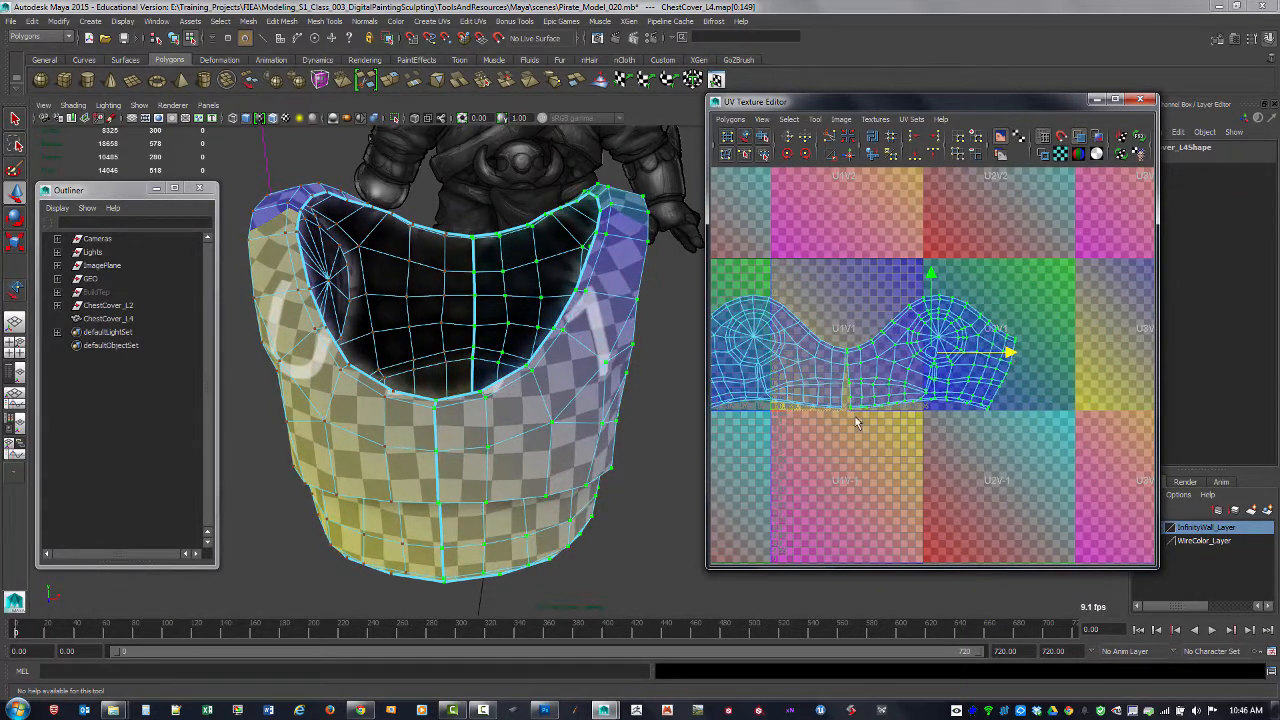
- Try to sew the chest cover's front center UV border edges together
{"action": "scroll", "coordinate": [862, 415], "scroll_direction": "up", "scroll_amount": 5}
{"action": "middle_click_drag", "start_coordinate": [1074, 388], "coordinate": [1066, 391]}
{"action": "right_click_drag", "start_coordinate": [1095, 390], "coordinate": [1035, 382], "text": "alt"}
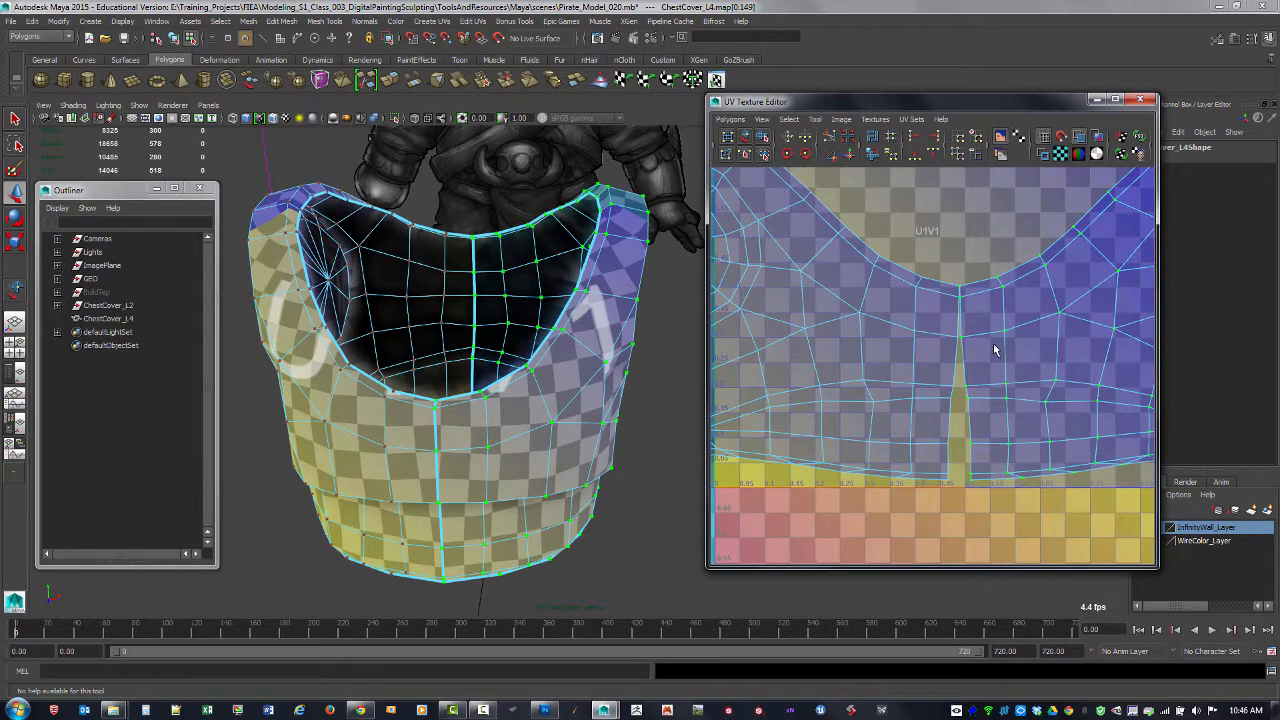
{"action": "key", "text": "F10"}
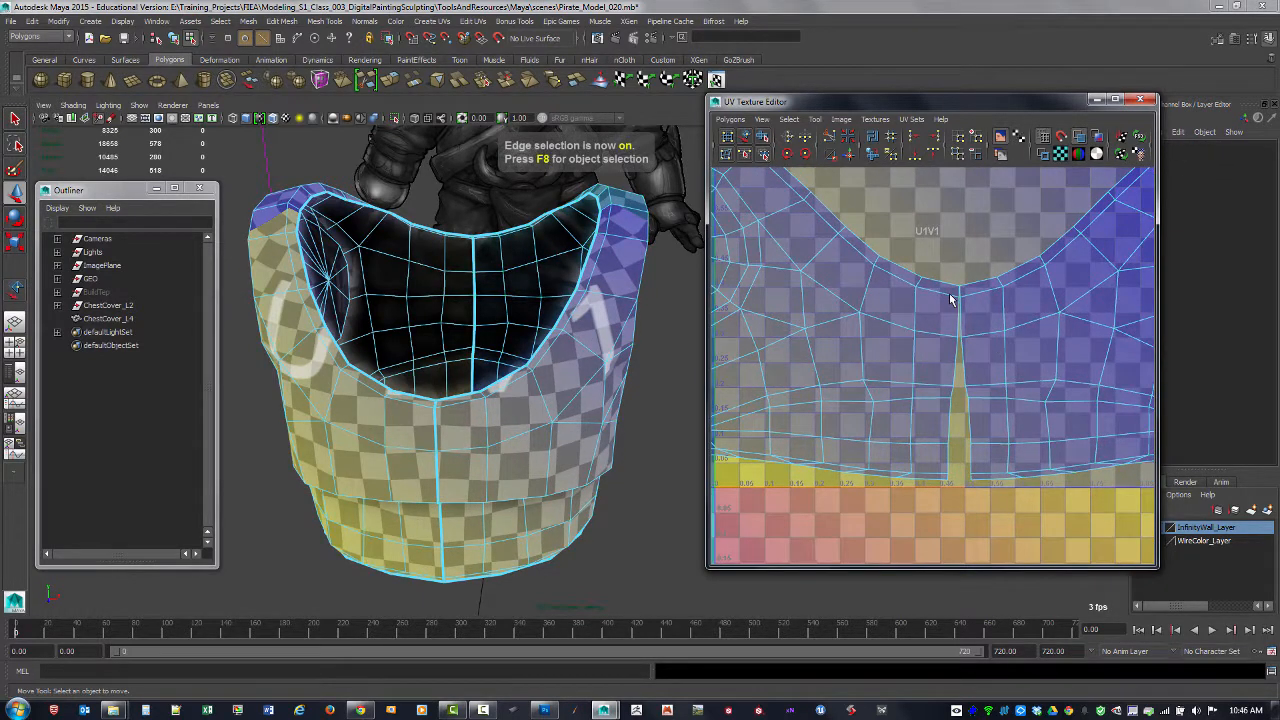
{"action": "double_click", "coordinate": [988, 481]}
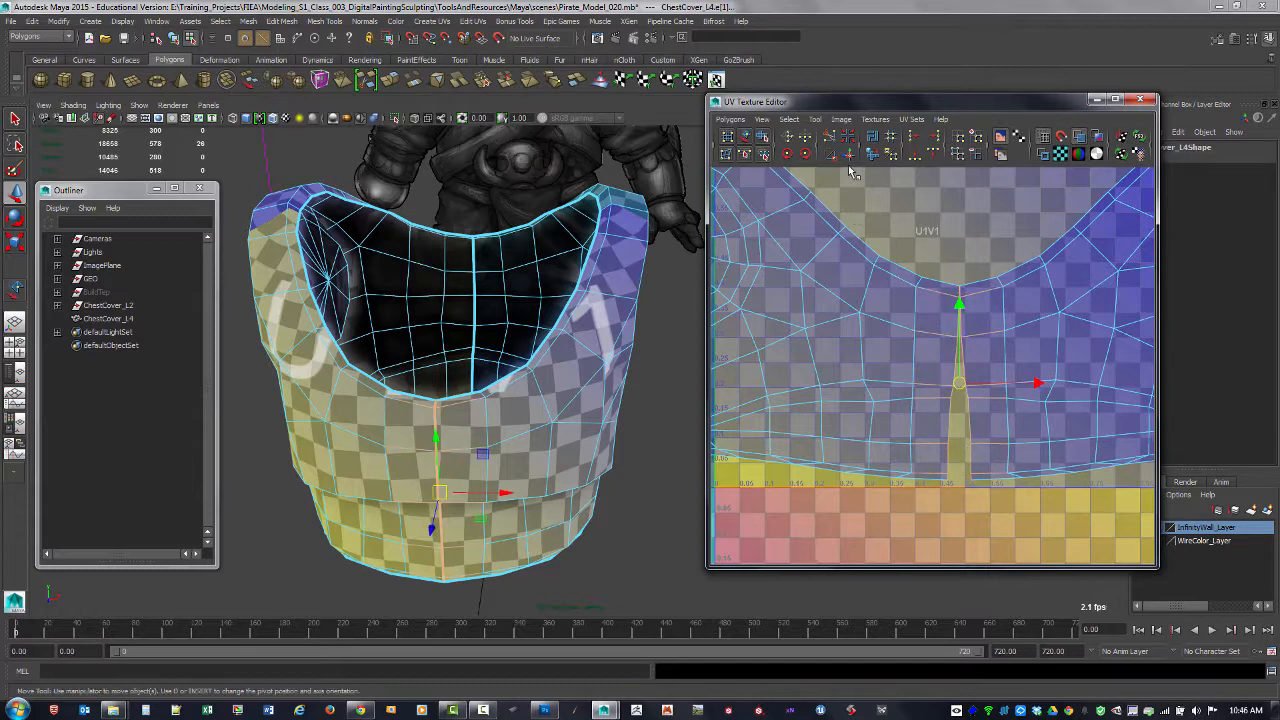
{"action": "left_click", "coordinate": [847, 155]}
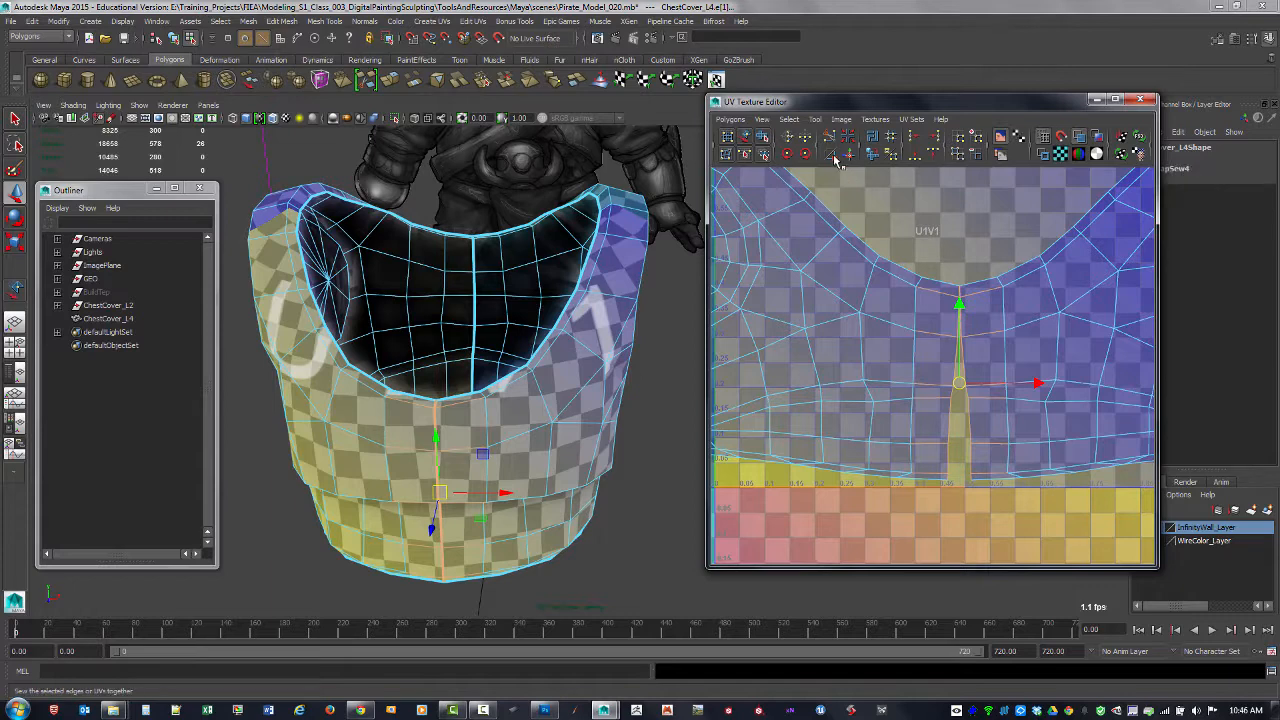
- Select the vertices along the chest cover's front and back center seam and merge them with a threshold of 0.0001
{"action": "scroll", "coordinate": [958, 291], "scroll_direction": "down", "scroll_amount": 1}
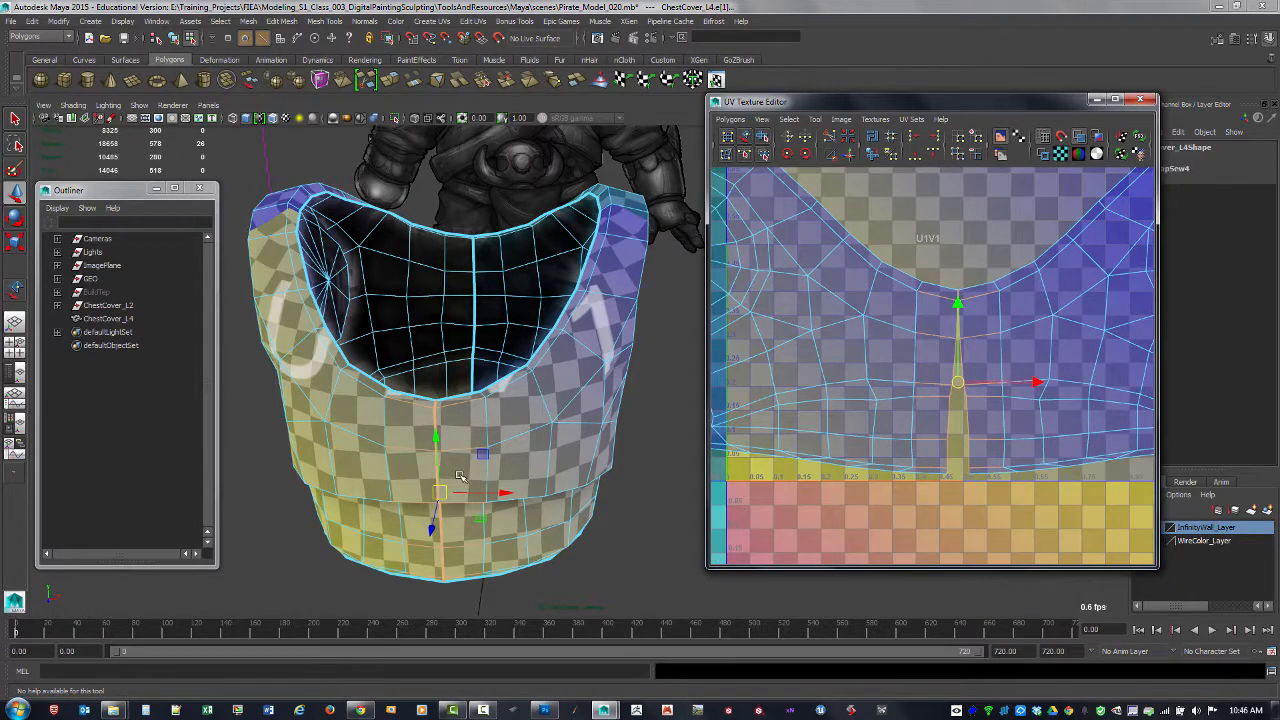
{"action": "left_click_drag", "start_coordinate": [460, 476], "coordinate": [491, 472], "text": "alt"}
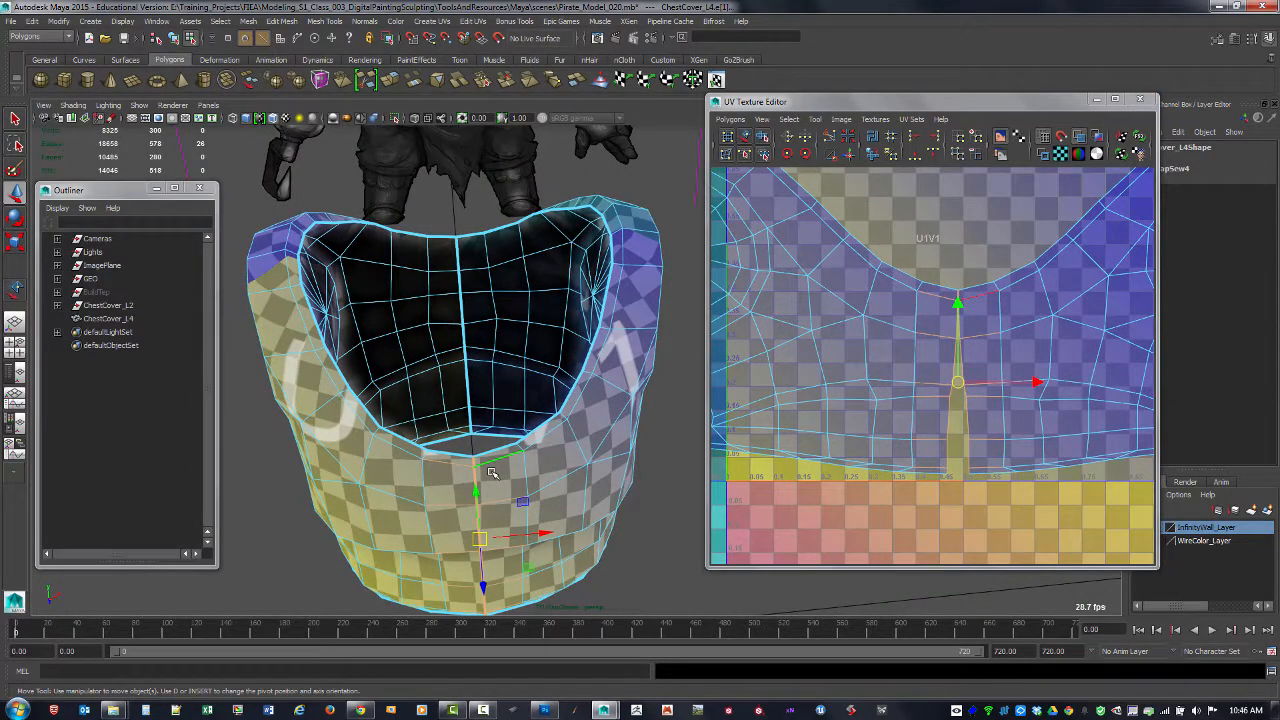
{"action": "key", "text": "F9"}
{"action": "left_click", "coordinate": [520, 476]}
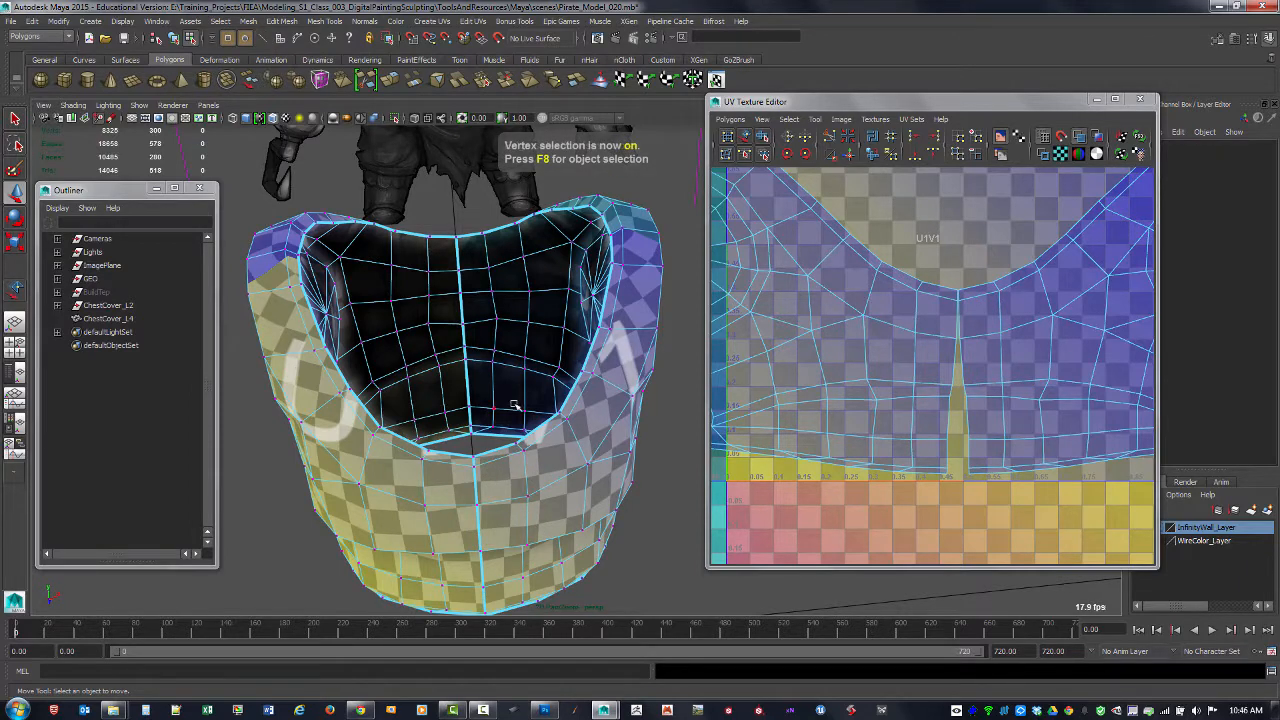
{"action": "left_click_drag", "start_coordinate": [512, 405], "coordinate": [524, 384], "text": "alt"}
{"action": "left_click_drag", "start_coordinate": [452, 236], "coordinate": [504, 464]}
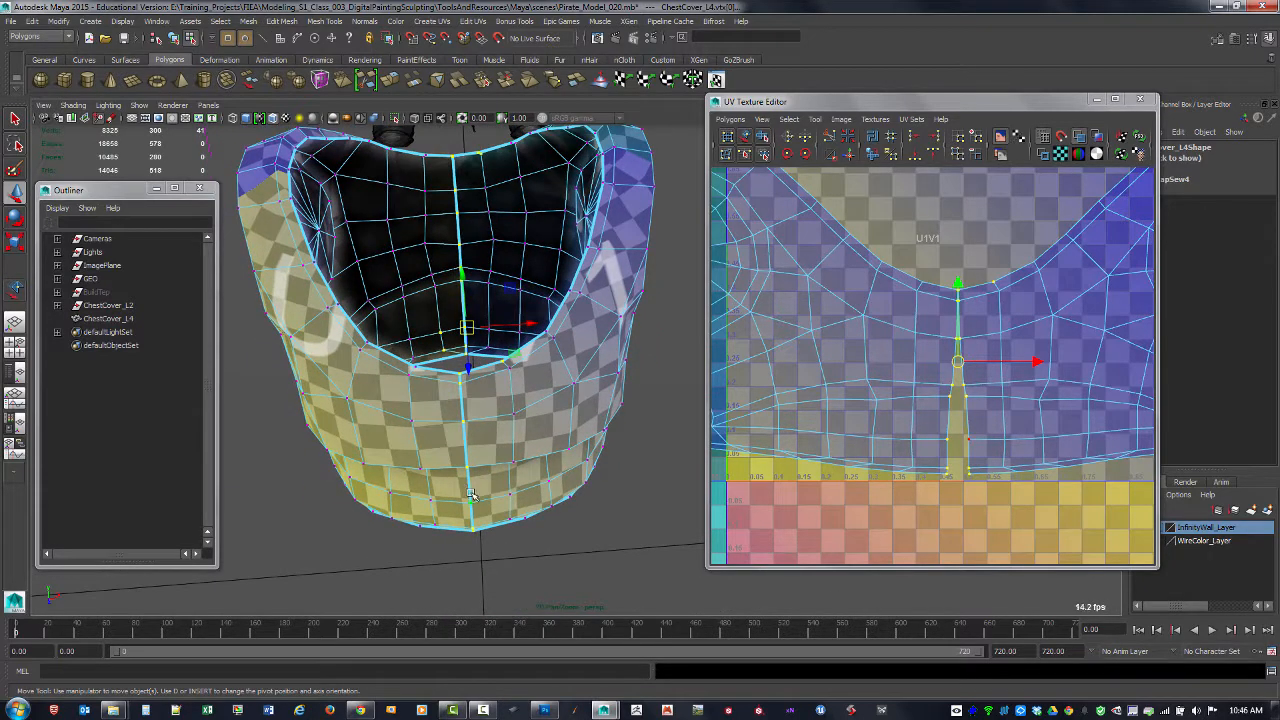
{"action": "right_click", "coordinate": [471, 494], "text": "ctrl"}
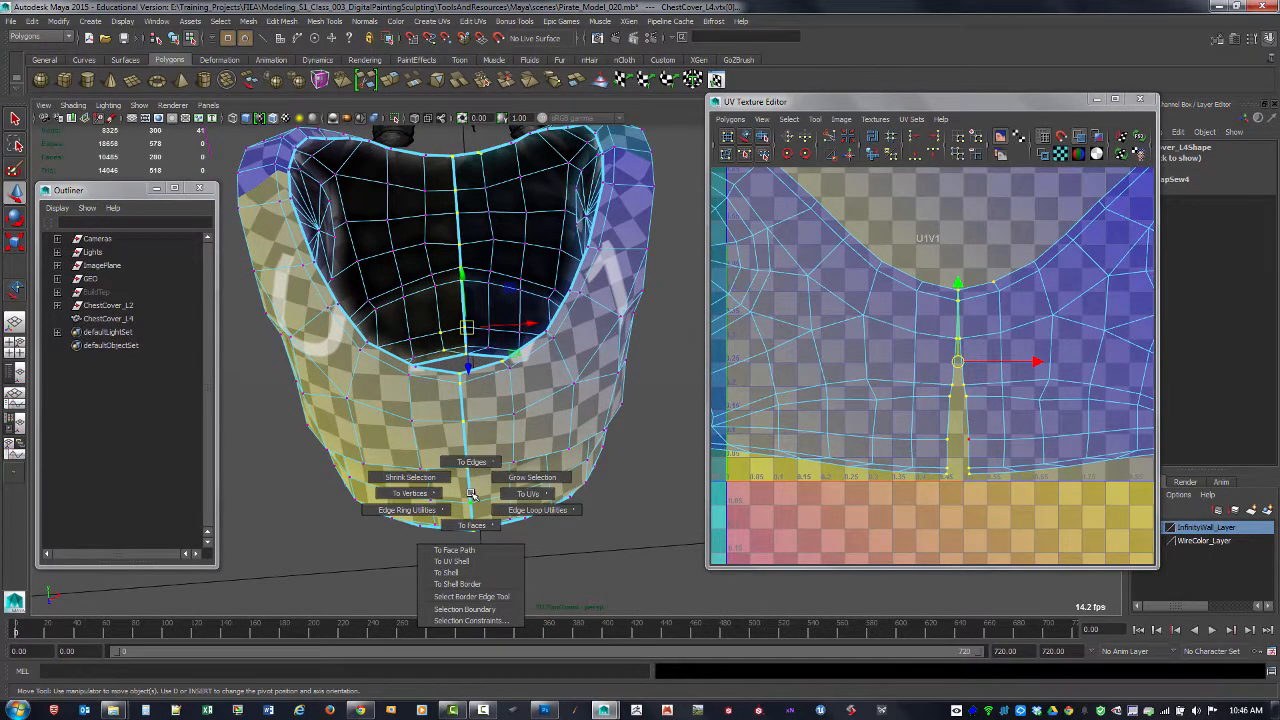
{"action": "right_click_drag", "start_coordinate": [471, 496], "coordinate": [440, 401]}
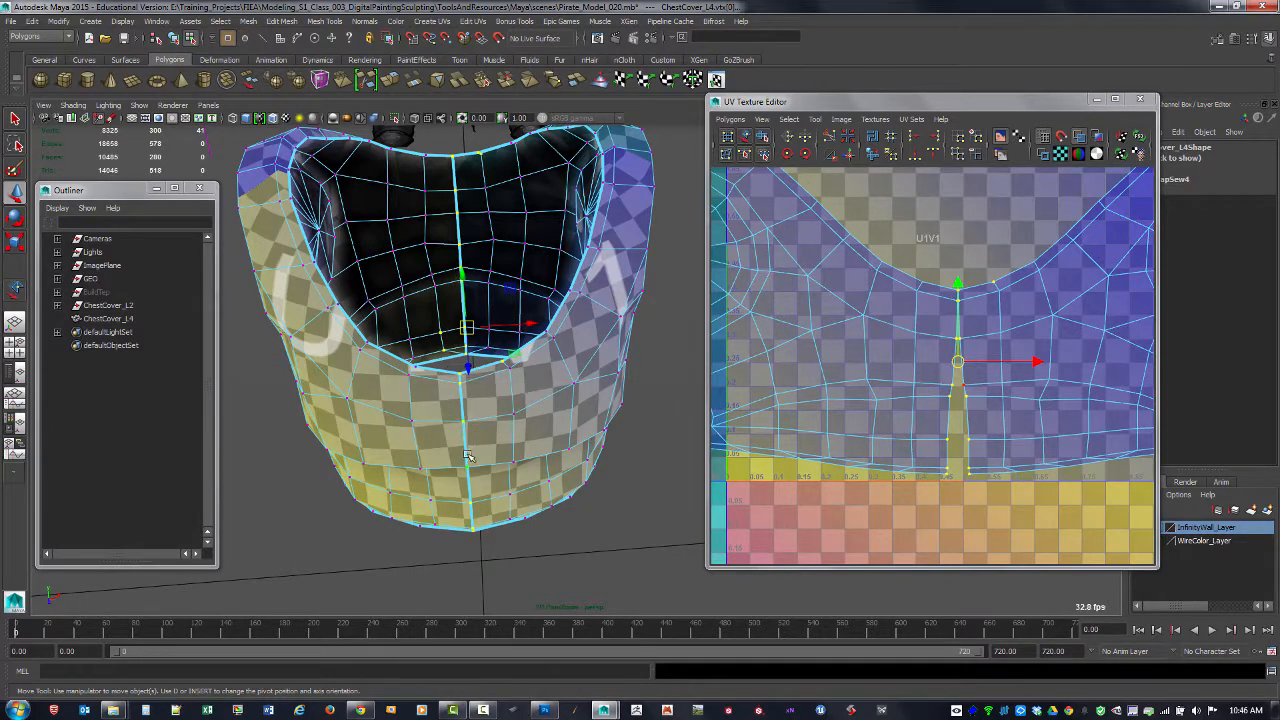
{"action": "right_click", "coordinate": [465, 455], "text": "shift"}
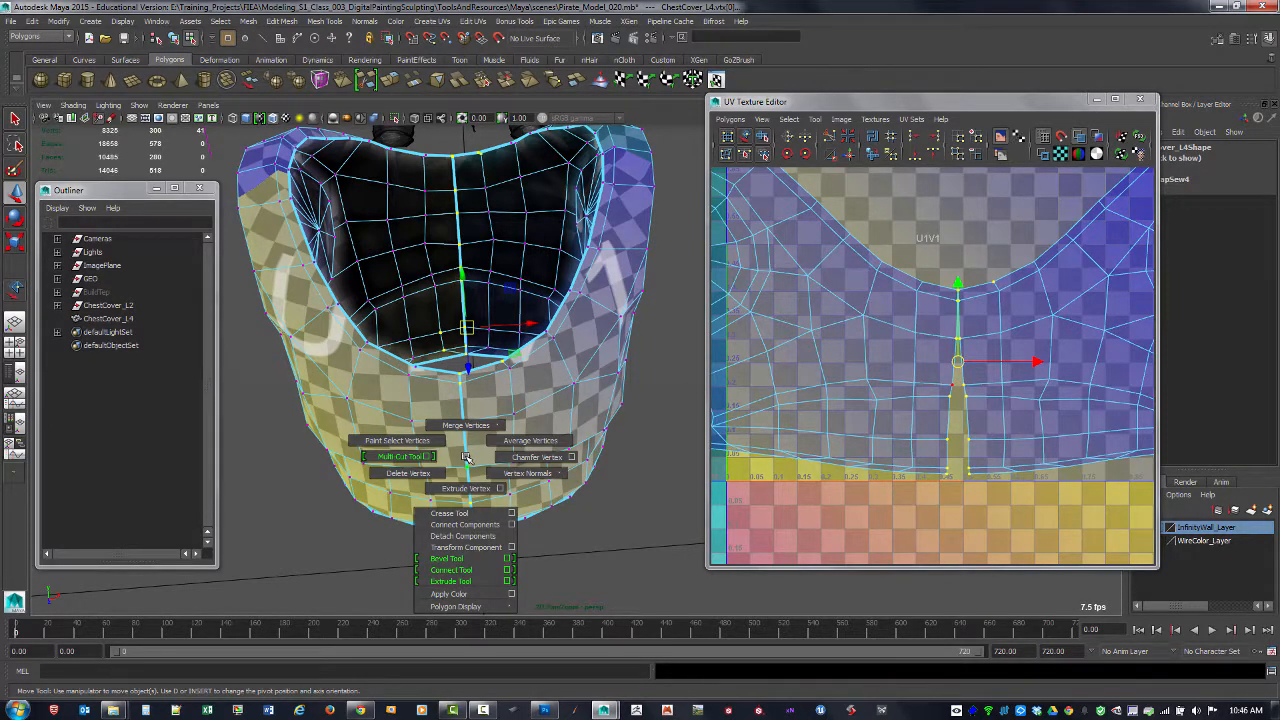
{"action": "mouse_move", "coordinate": [466, 424]}
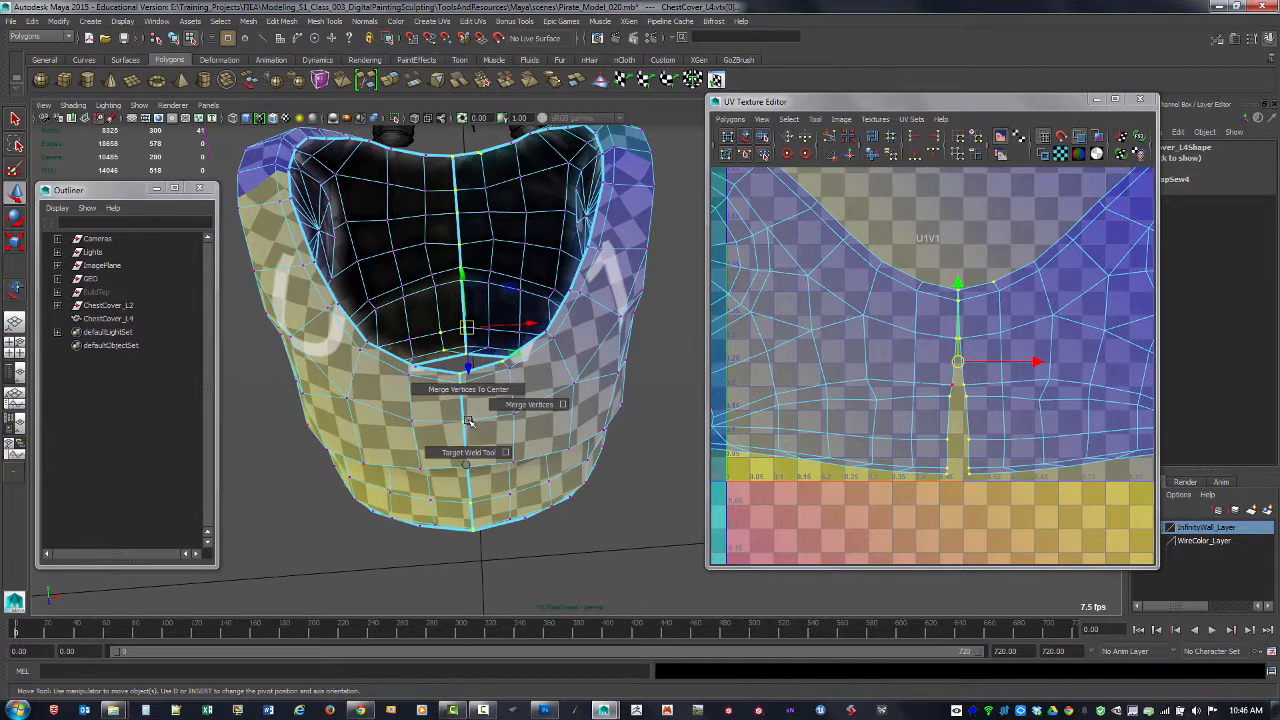
{"action": "left_click", "coordinate": [565, 404]}
{"action": "left_click", "coordinate": [480, 588]}
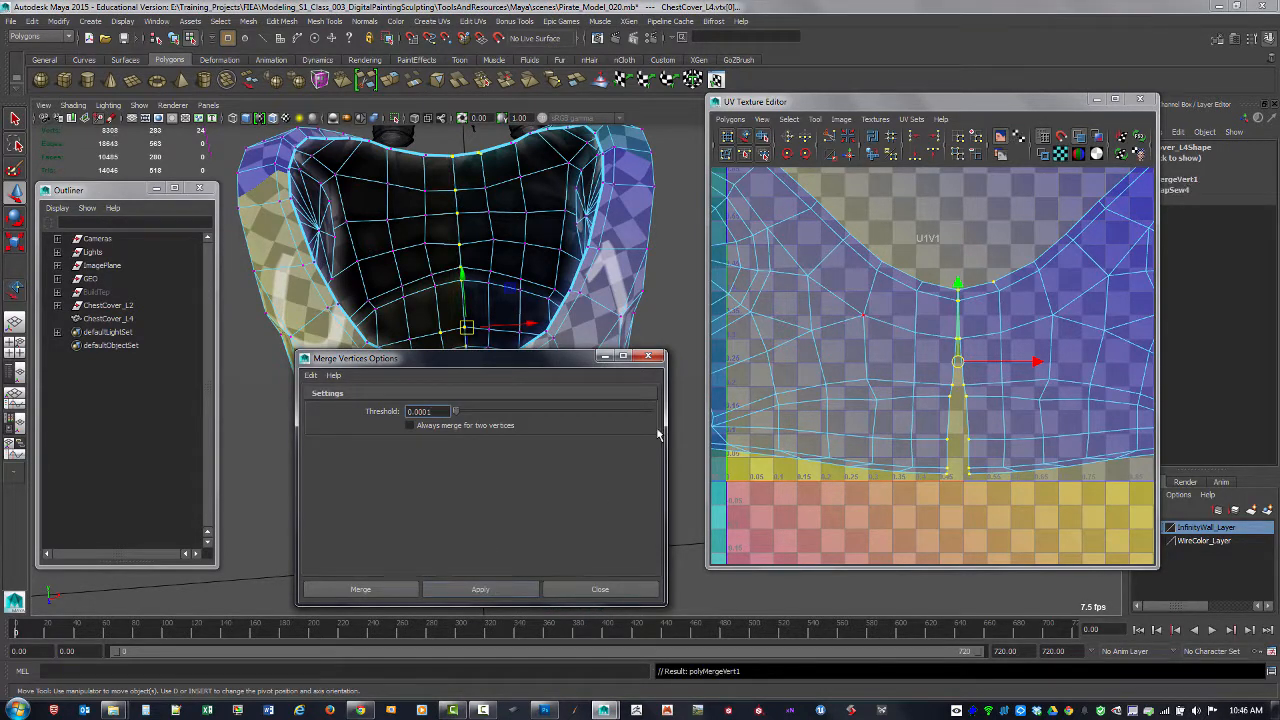
{"action": "left_click", "coordinate": [649, 357]}
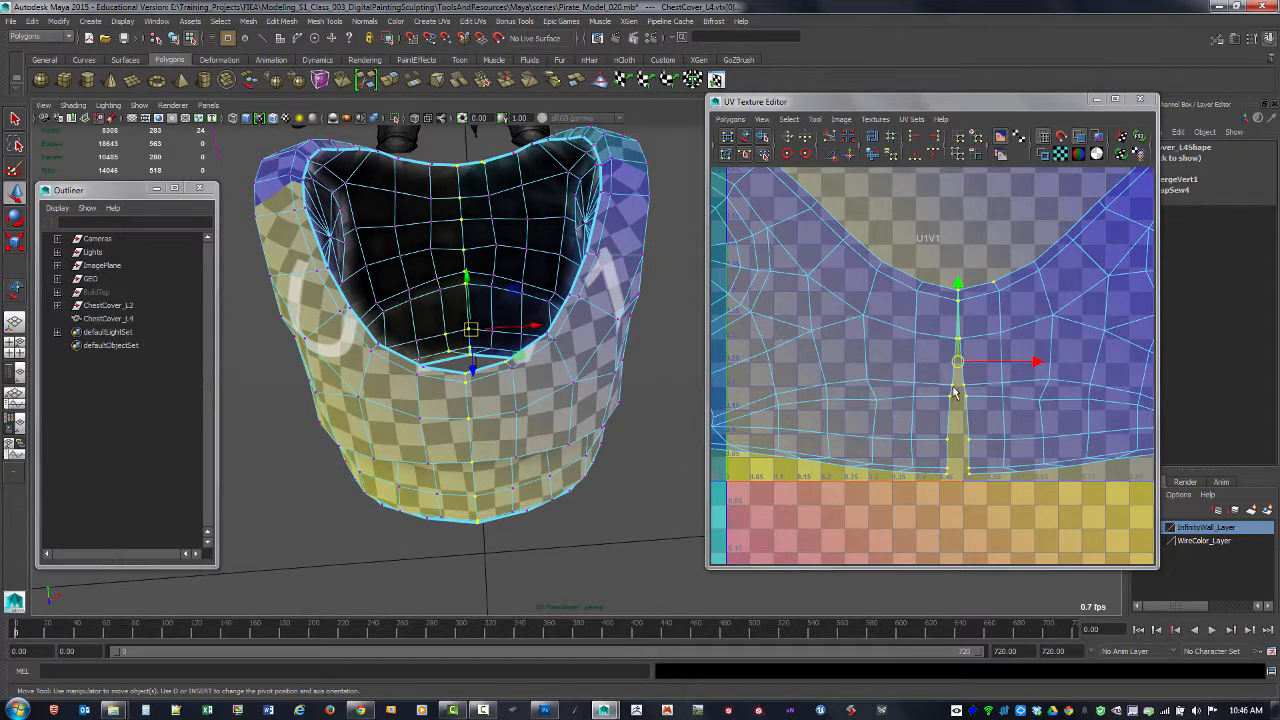
- Select the chest cover's front center border edges in the UV layout and sew the two shells together
{"action": "key", "text": "F10"}
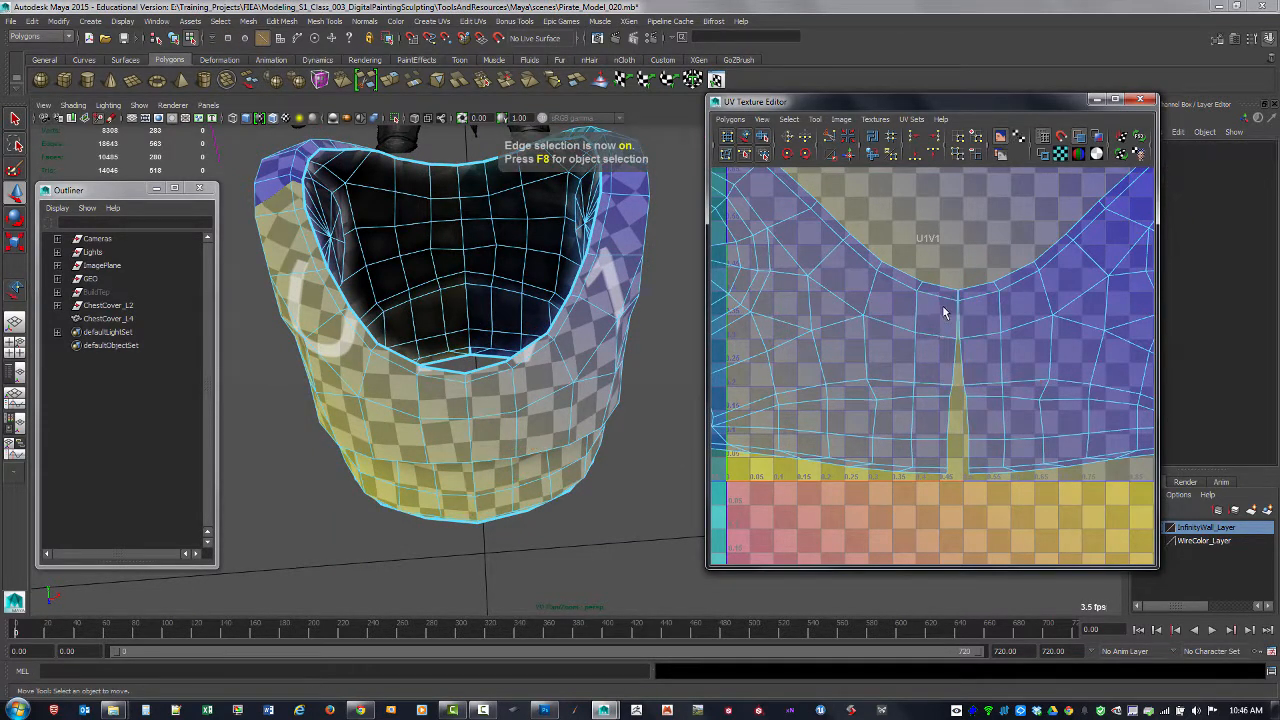
{"action": "left_click_drag", "start_coordinate": [984, 471], "coordinate": [983, 472]}
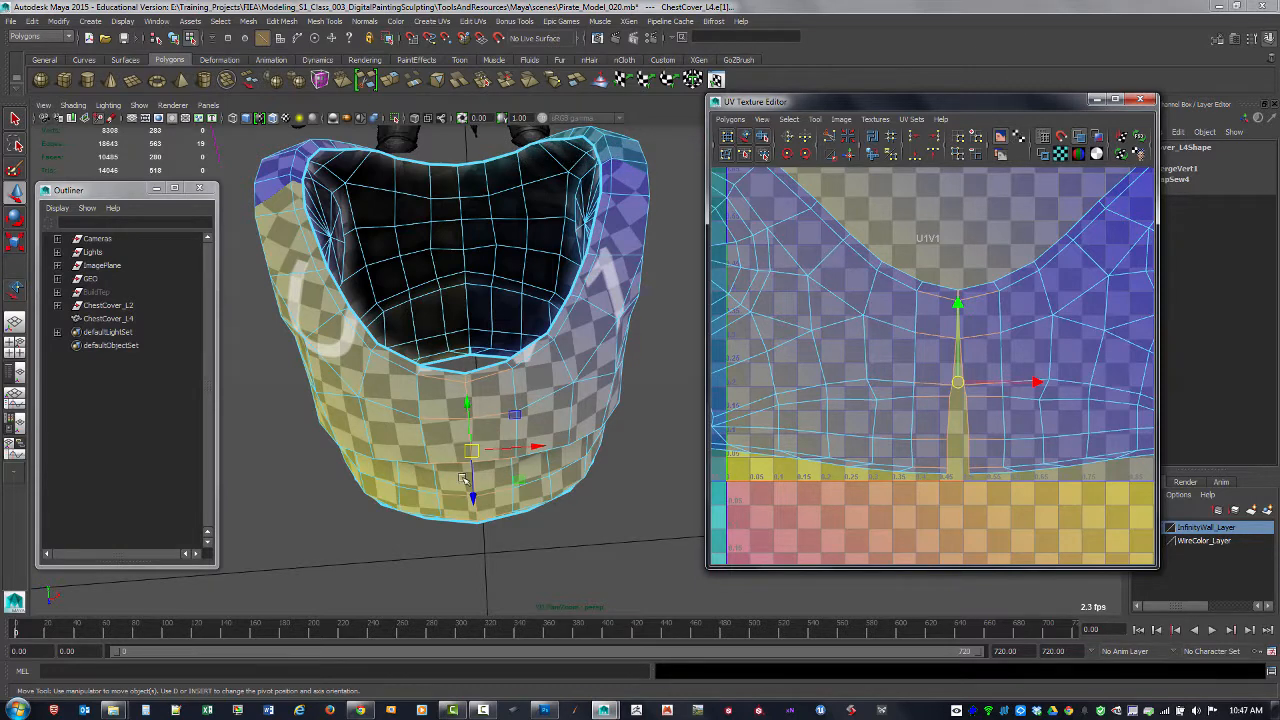
{"action": "left_click", "coordinate": [832, 158]}
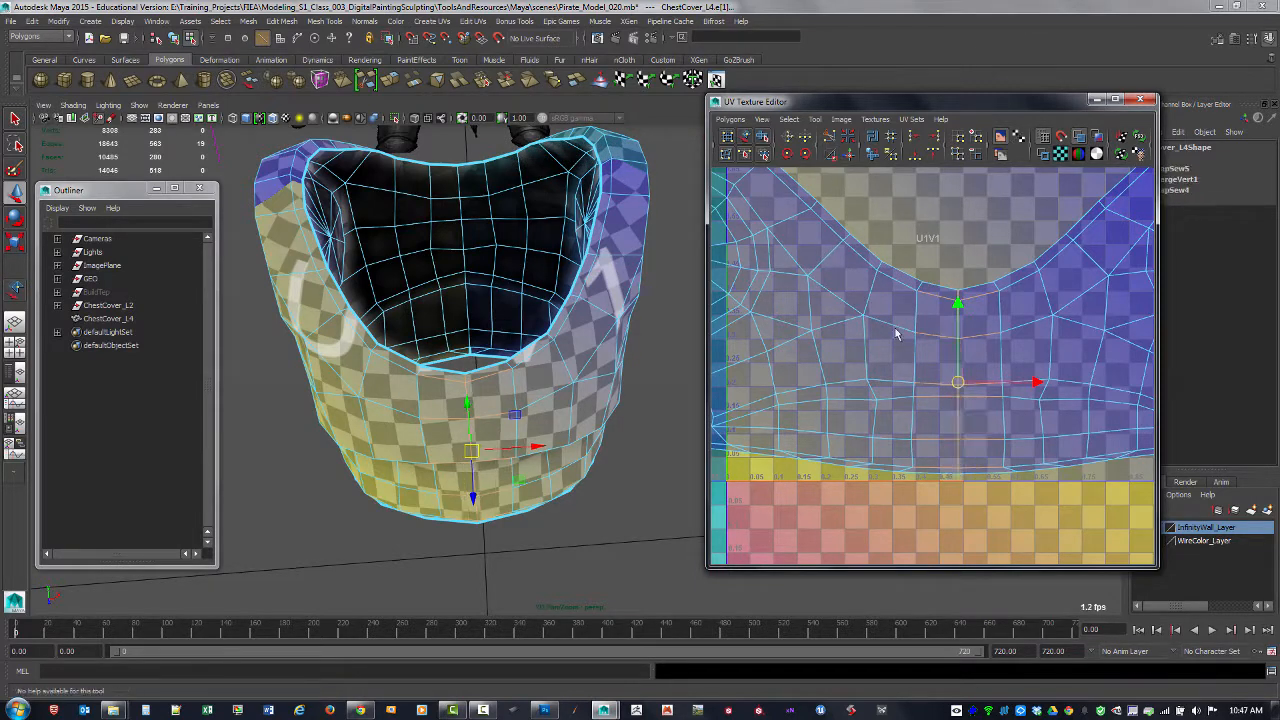
{"action": "scroll", "coordinate": [870, 360], "scroll_direction": "down", "scroll_amount": 4}
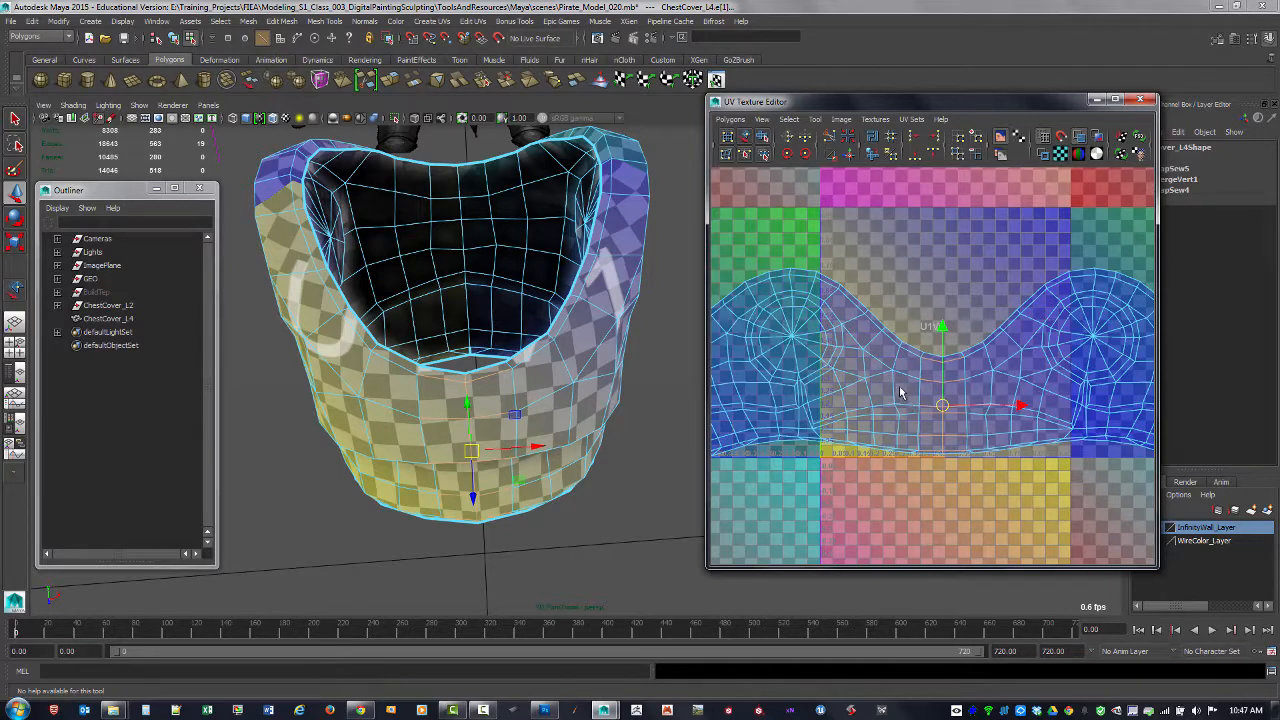
{"action": "scroll", "coordinate": [936, 372], "scroll_direction": "down", "scroll_amount": 2}
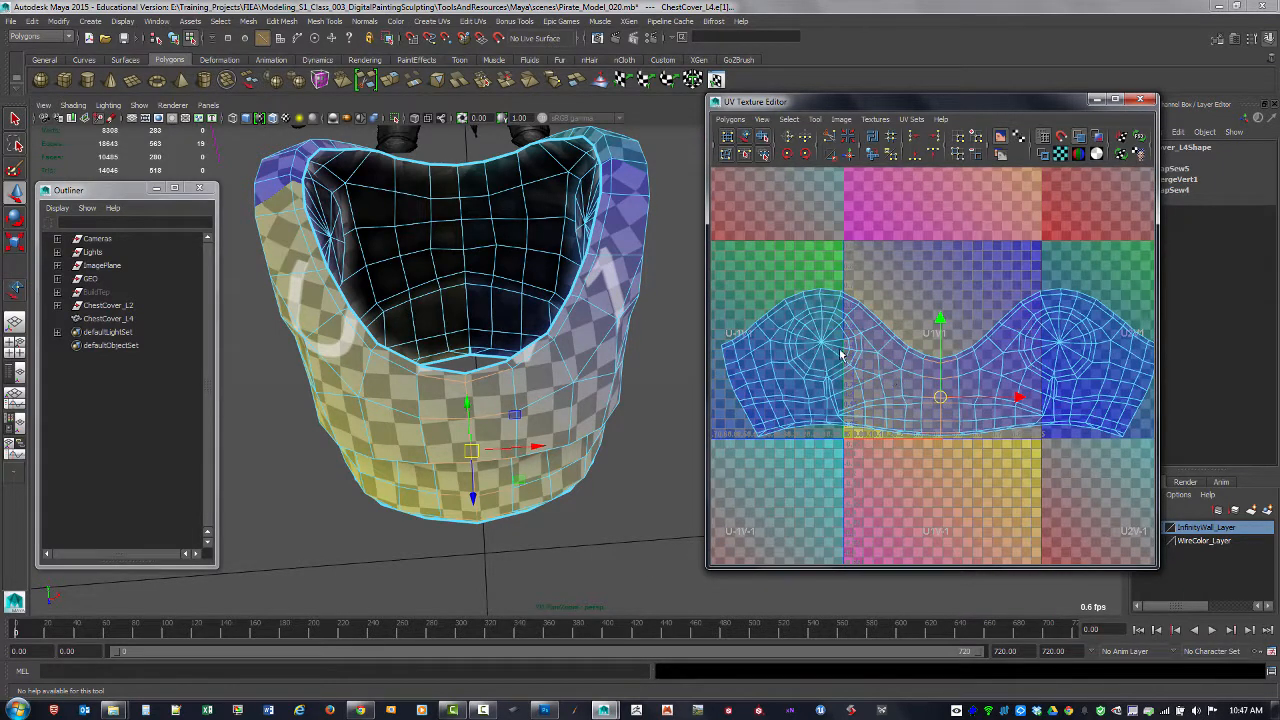
{"action": "scroll", "coordinate": [856, 360], "scroll_direction": "up", "scroll_amount": 1}
{"action": "scroll", "coordinate": [787, 450], "scroll_direction": "up", "scroll_amount": 2}
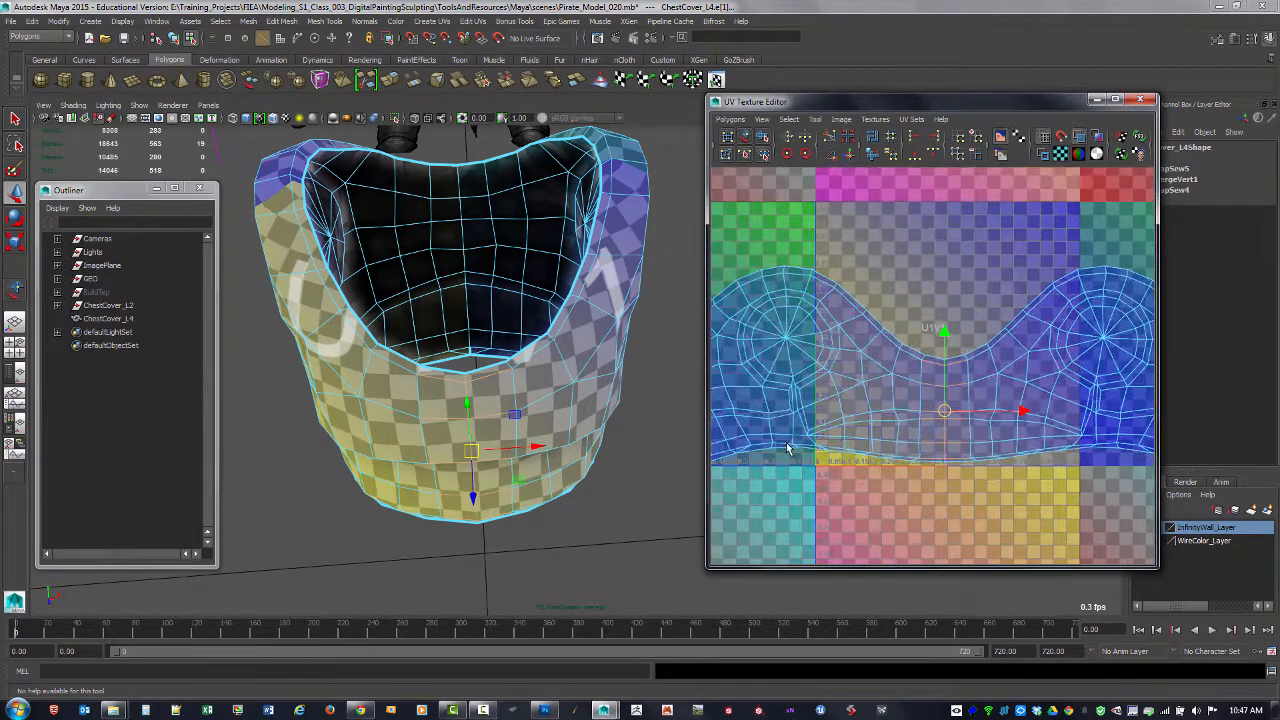
{"action": "left_click", "coordinate": [795, 437]}
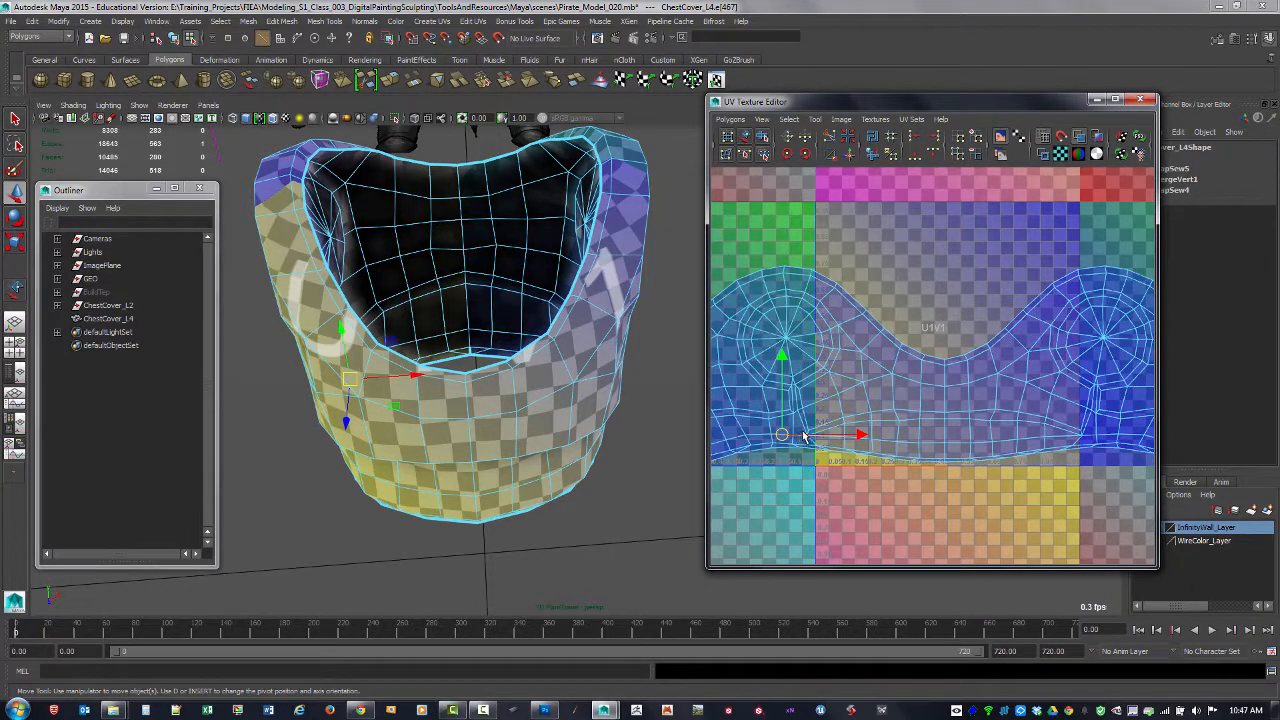
{"action": "key", "text": "F10"}
{"action": "left_click", "coordinate": [796, 438]}
{"action": "left_click", "coordinate": [795, 434]}
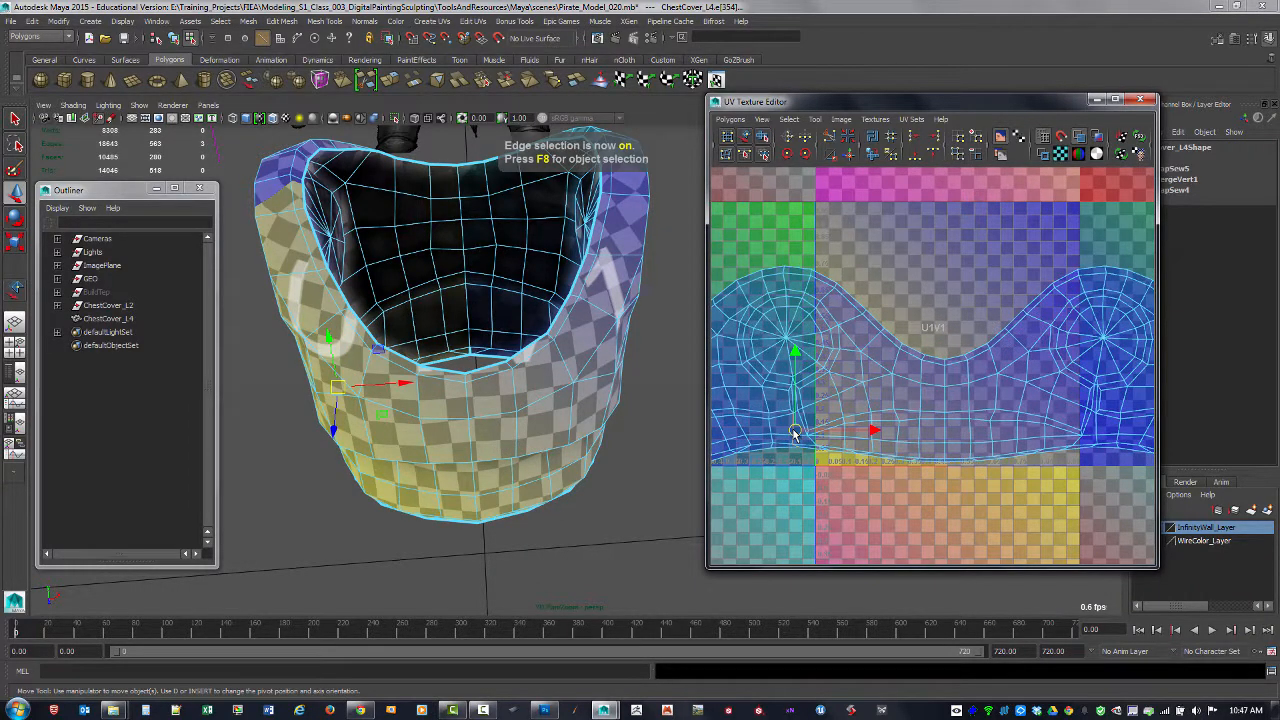
{"action": "scroll", "coordinate": [866, 420], "scroll_direction": "up", "scroll_amount": 4}
{"action": "middle_click_drag", "start_coordinate": [817, 437], "coordinate": [974, 403], "text": "alt"}
{"action": "scroll", "coordinate": [978, 406], "scroll_direction": "up", "scroll_amount": 1}
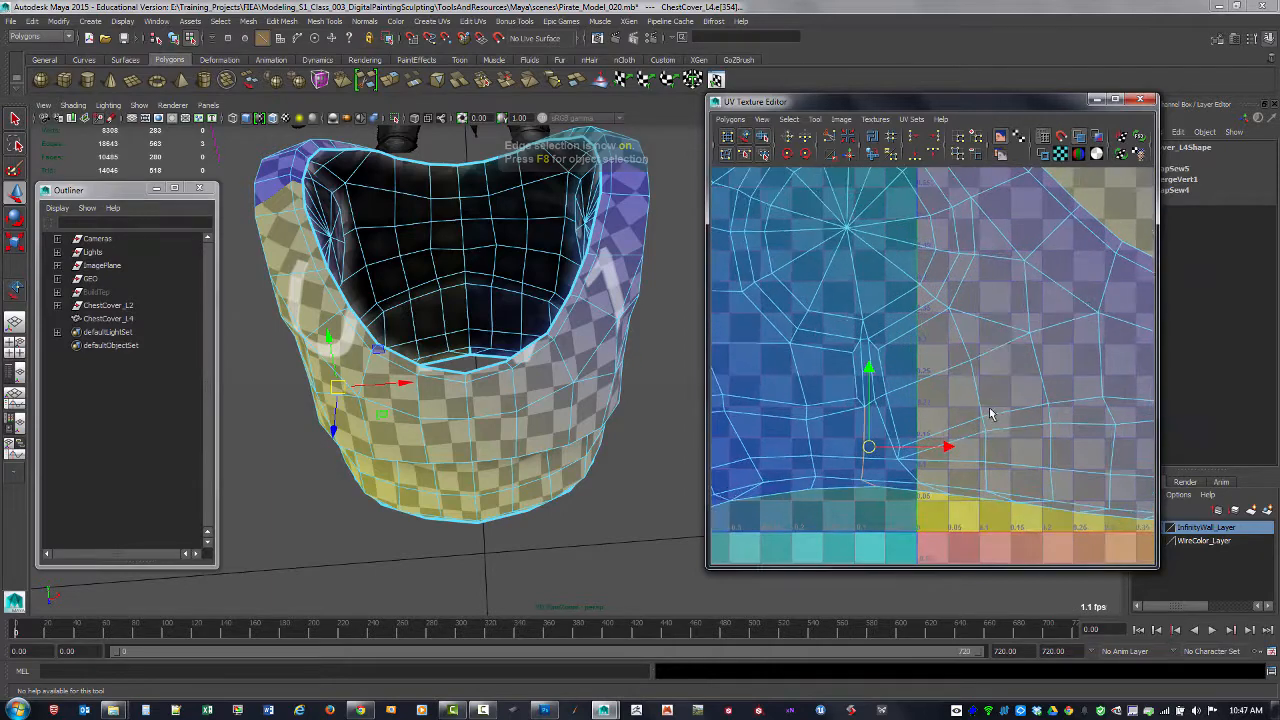
{"action": "key", "text": "q"}
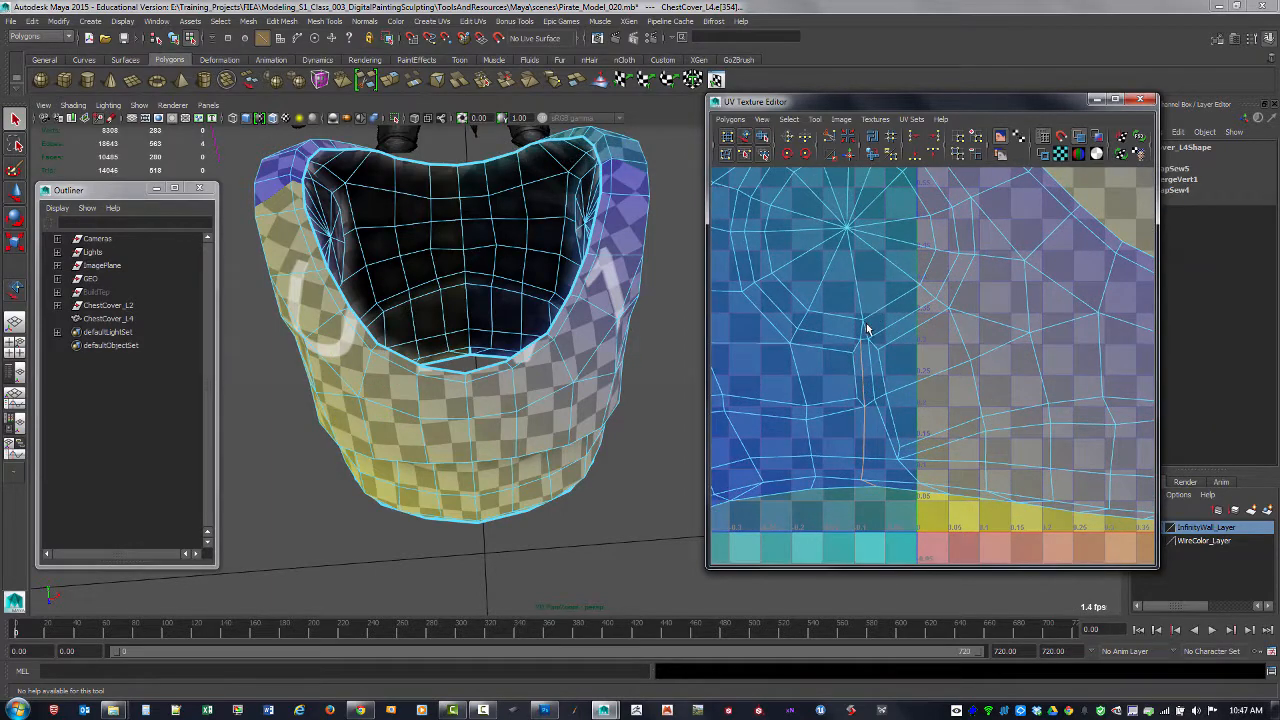
- Select the side edge path in the U-1V1 half, from the shell's lower border up to the center of the radial shoulder area
{"action": "left_click_drag", "start_coordinate": [620, 434], "coordinate": [503, 354], "text": "alt"}
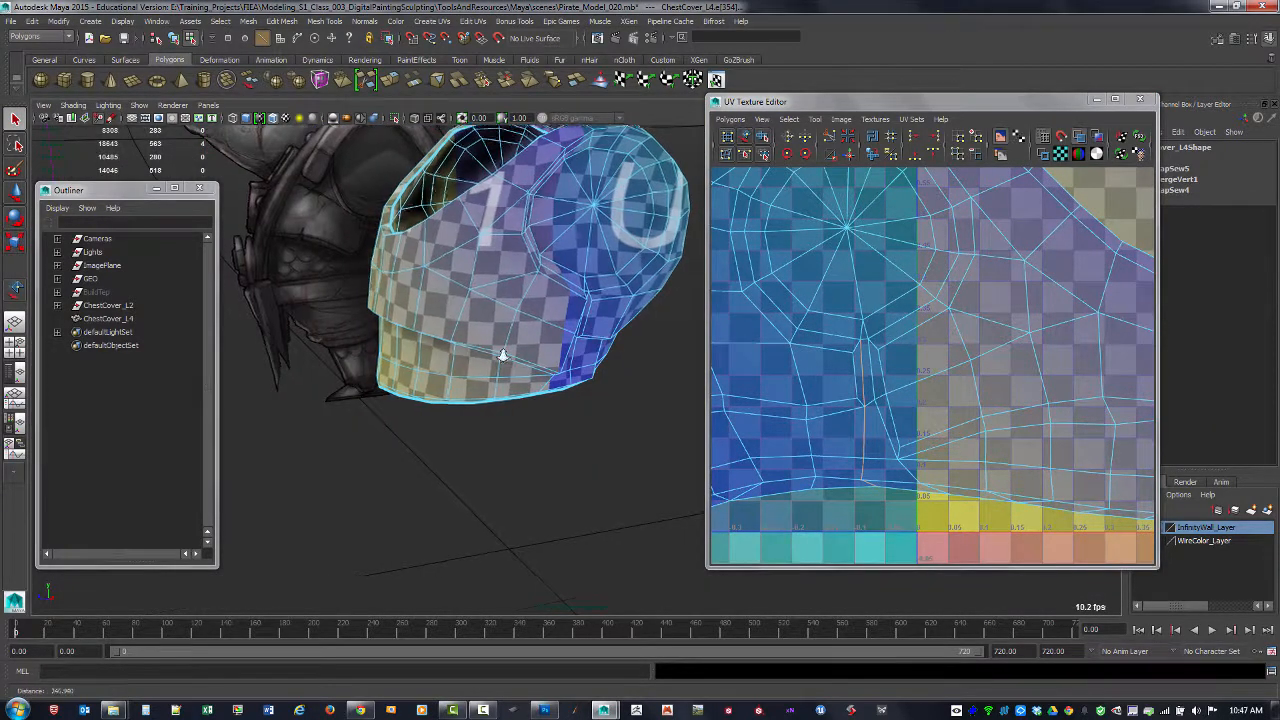
{"action": "right_click_drag", "start_coordinate": [503, 354], "coordinate": [574, 390], "text": "alt"}
{"action": "left_click_drag", "start_coordinate": [574, 390], "coordinate": [512, 386], "text": "alt"}
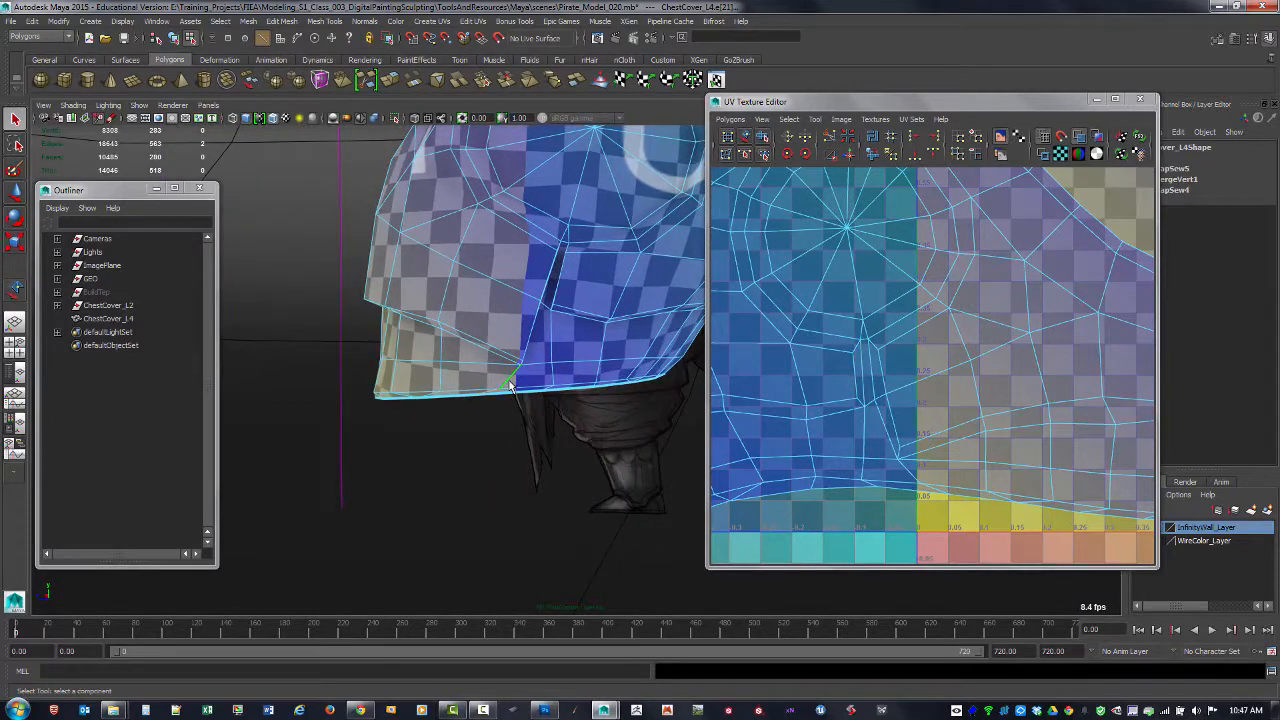
{"action": "left_click", "coordinate": [912, 479]}
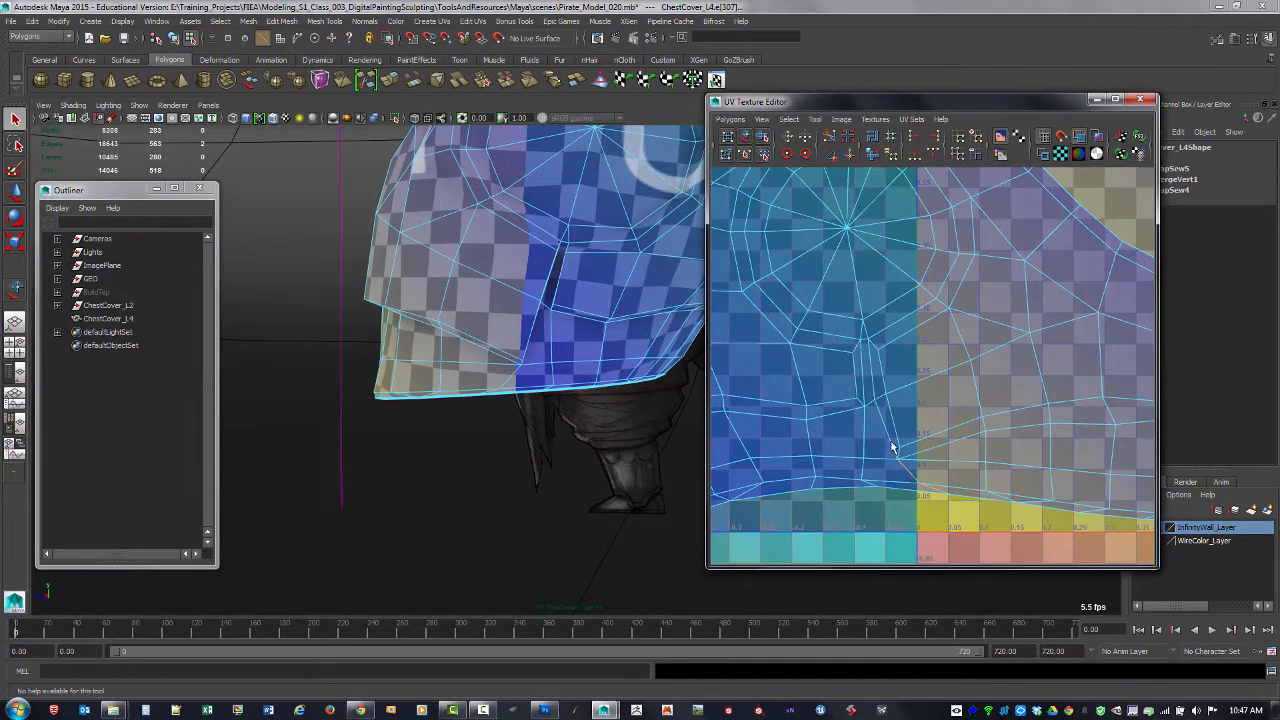
{"action": "middle_click_drag", "start_coordinate": [880, 348], "coordinate": [884, 418], "text": "alt"}
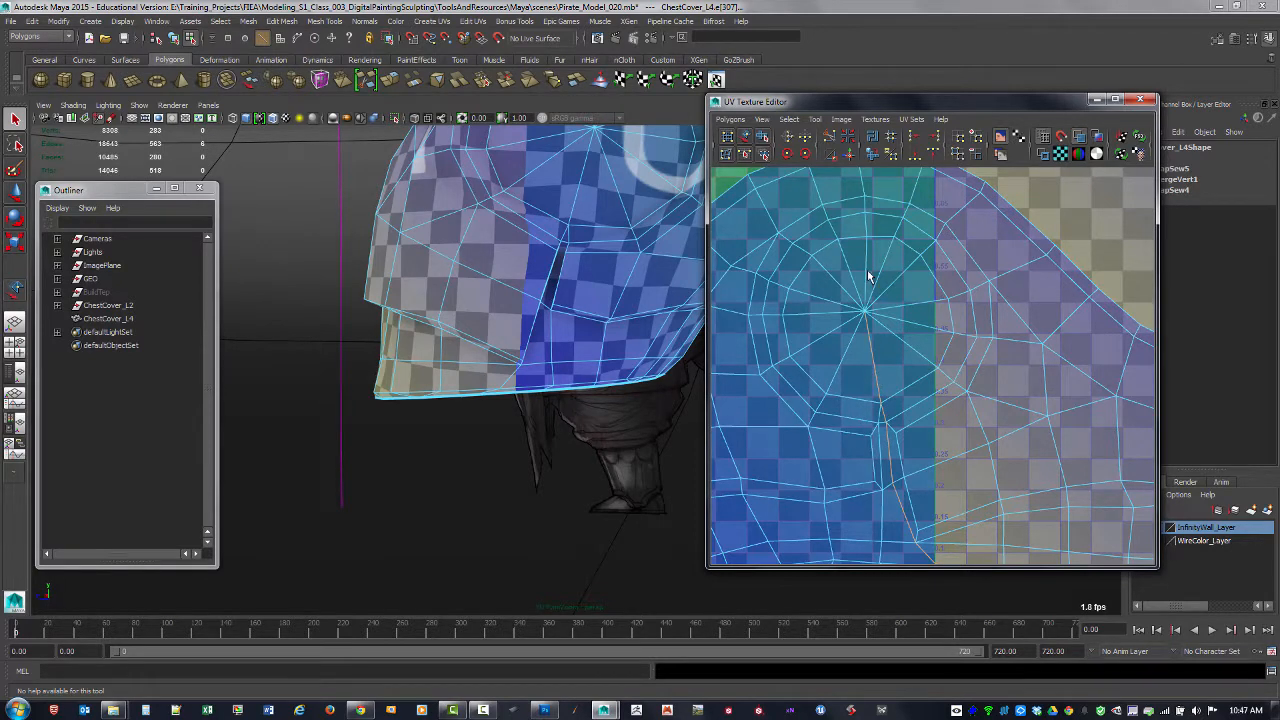
- Add the matching lower side edges near the shell's bottom border in the mirrored U2V1 half to the selection
{"action": "middle_click_drag", "start_coordinate": [998, 300], "coordinate": [971, 394], "text": "alt"}
{"action": "right_click_drag", "start_coordinate": [1040, 420], "coordinate": [954, 489], "text": "alt"}
{"action": "middle_click_drag", "start_coordinate": [1125, 520], "coordinate": [704, 419], "text": "alt"}
{"action": "right_click_drag", "start_coordinate": [820, 437], "coordinate": [977, 533], "text": "alt"}
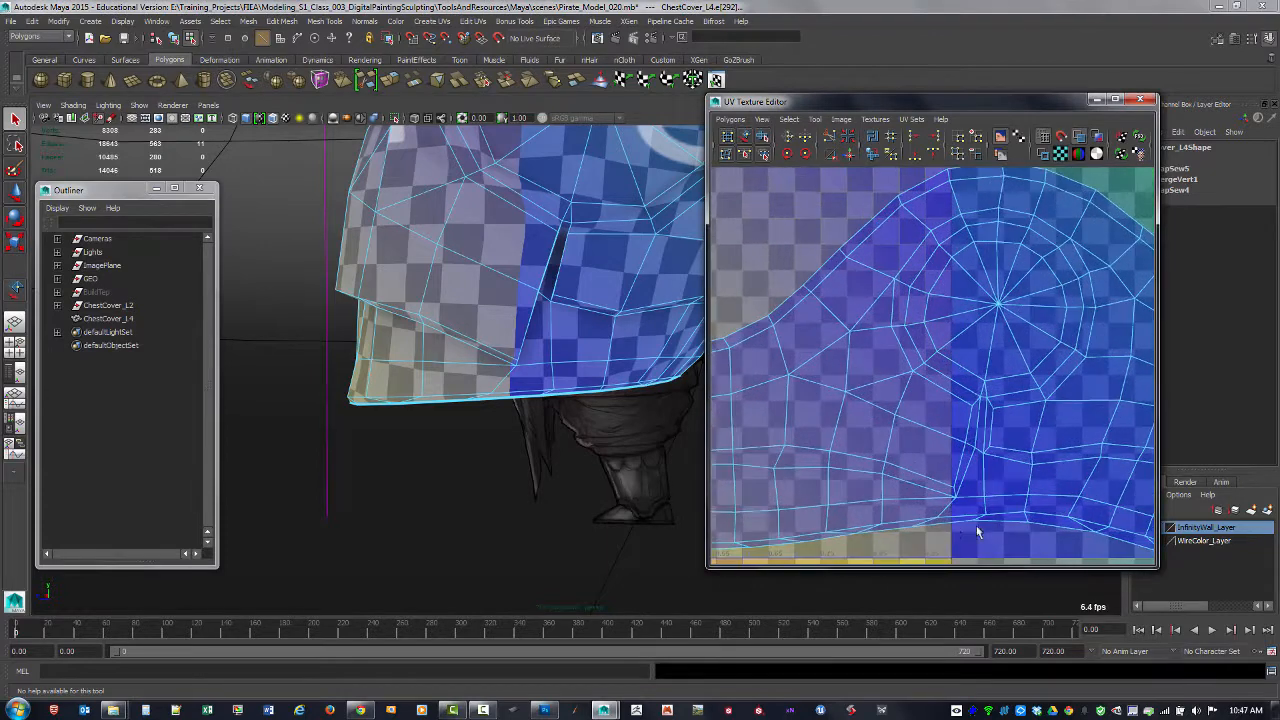
{"action": "double_click", "coordinate": [927, 526]}
{"action": "key", "text": "ctrl+z"}
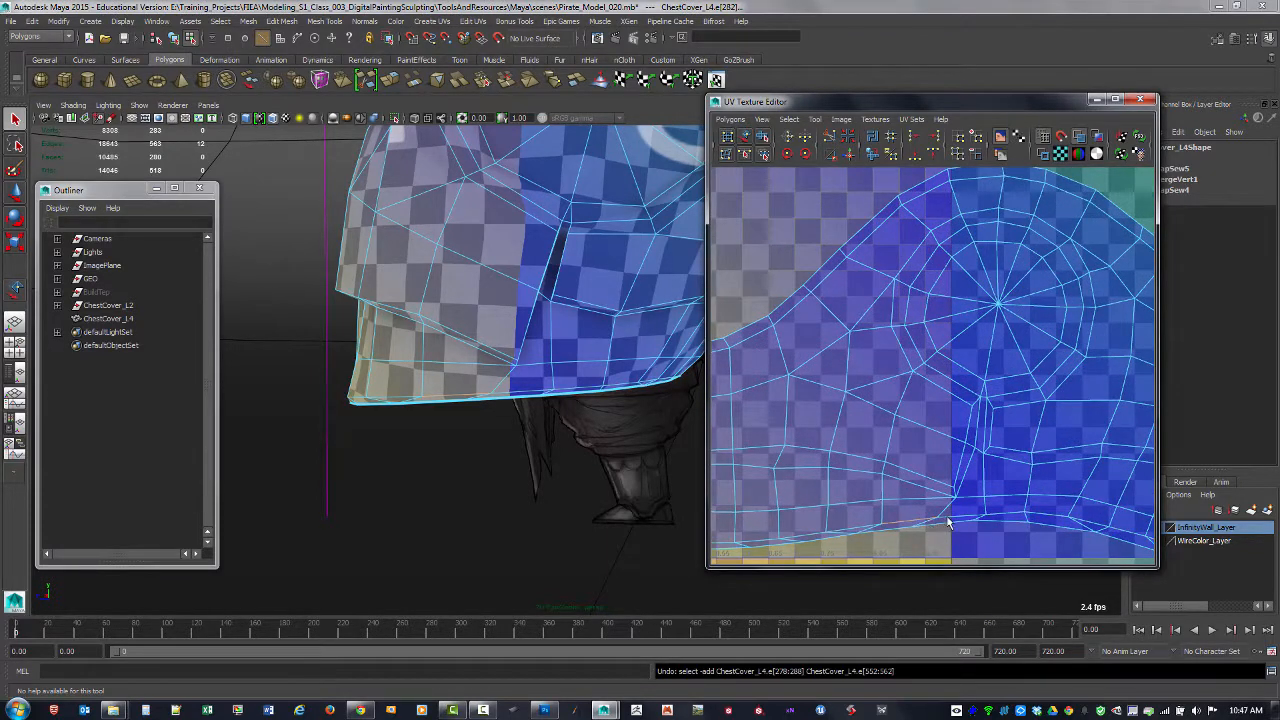
{"action": "key", "text": "ctrl+z"}
{"action": "left_click", "coordinate": [947, 513], "text": "shift"}
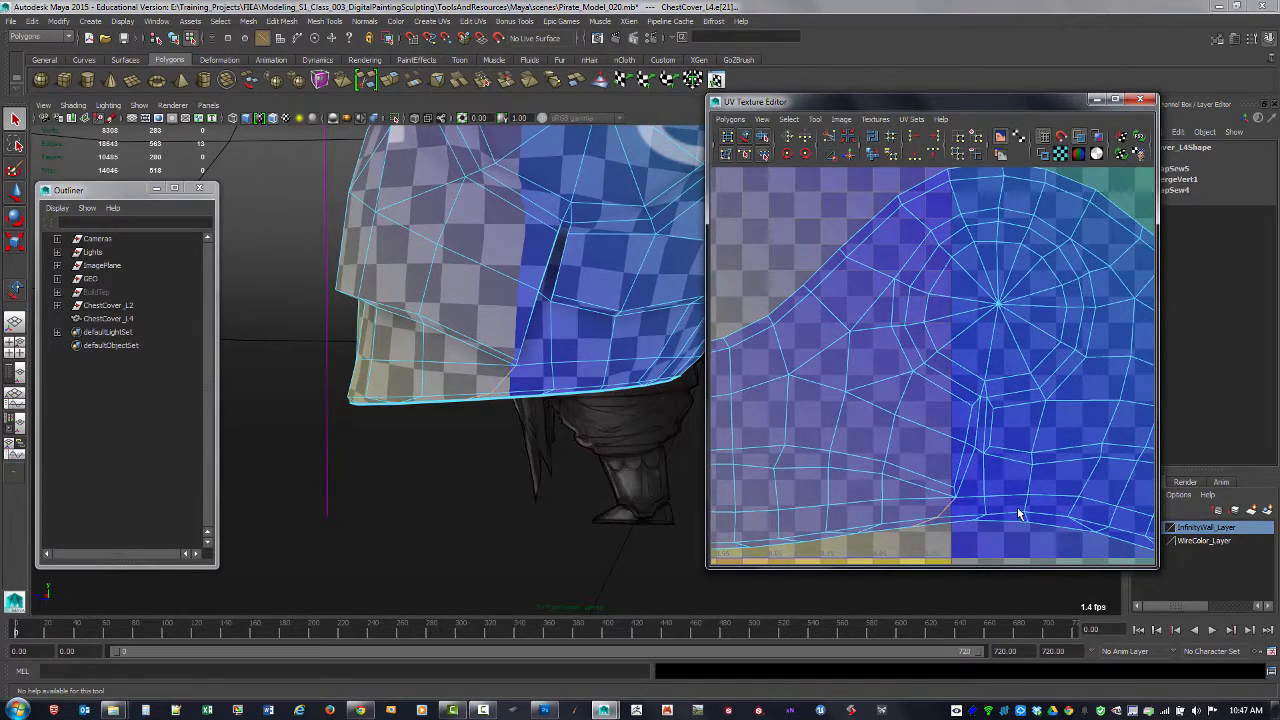
- Extend both side edge paths through the radial shoulder centers to the shell's upper border and cut the UVs along them
{"action": "scroll", "coordinate": [1018, 513], "scroll_direction": "down", "scroll_amount": 5}
{"action": "scroll", "coordinate": [955, 452], "scroll_direction": "up", "scroll_amount": 3}
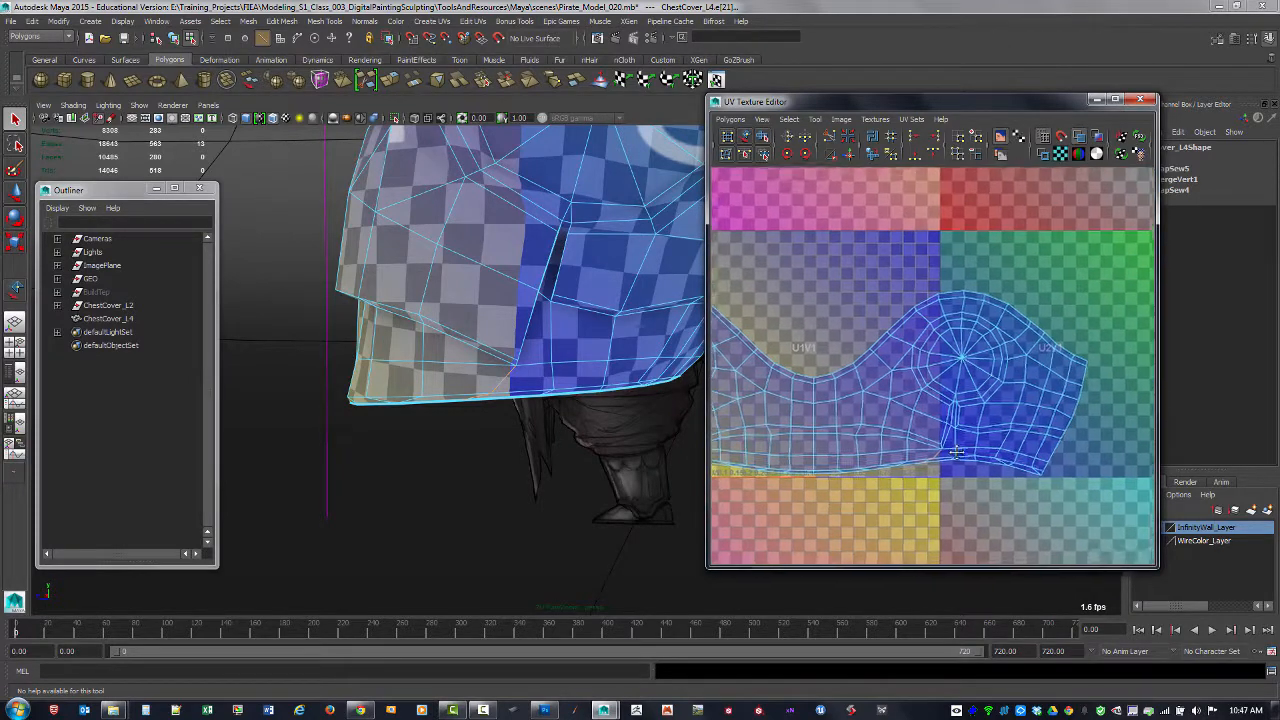
{"action": "scroll", "coordinate": [955, 482], "scroll_direction": "up", "scroll_amount": 2}
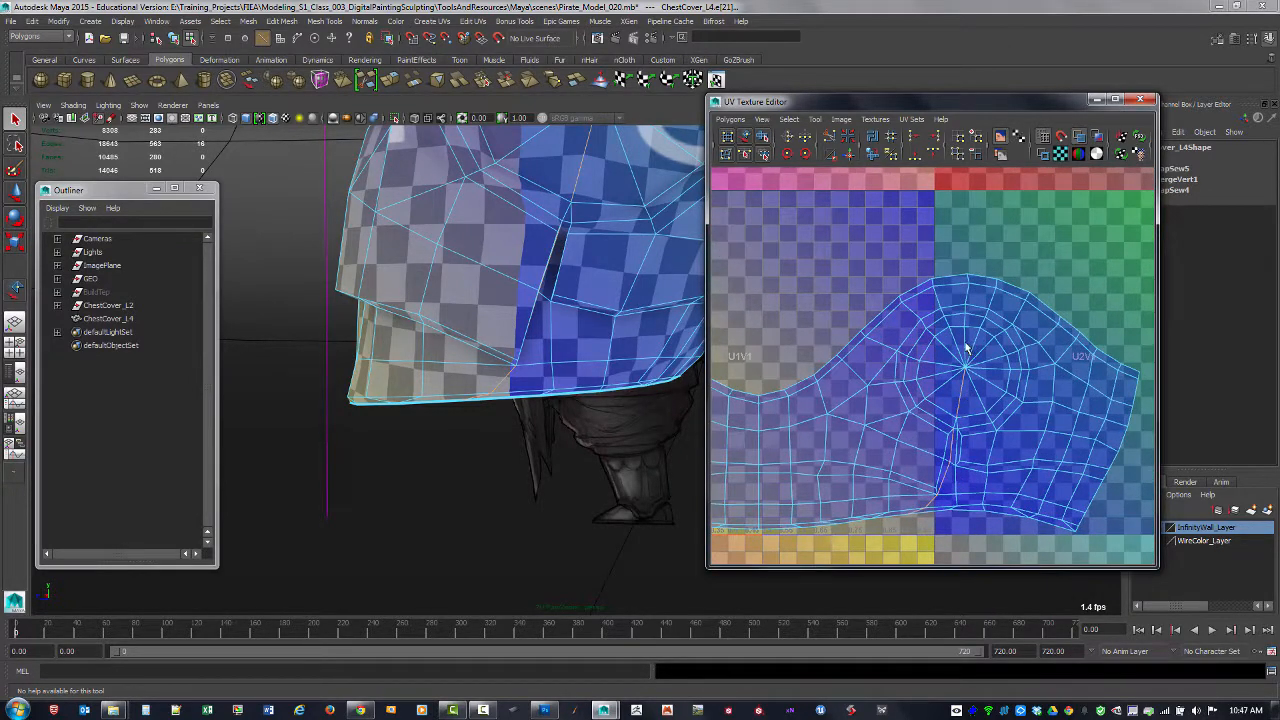
{"action": "scroll", "coordinate": [966, 348], "scroll_direction": "down", "scroll_amount": 4}
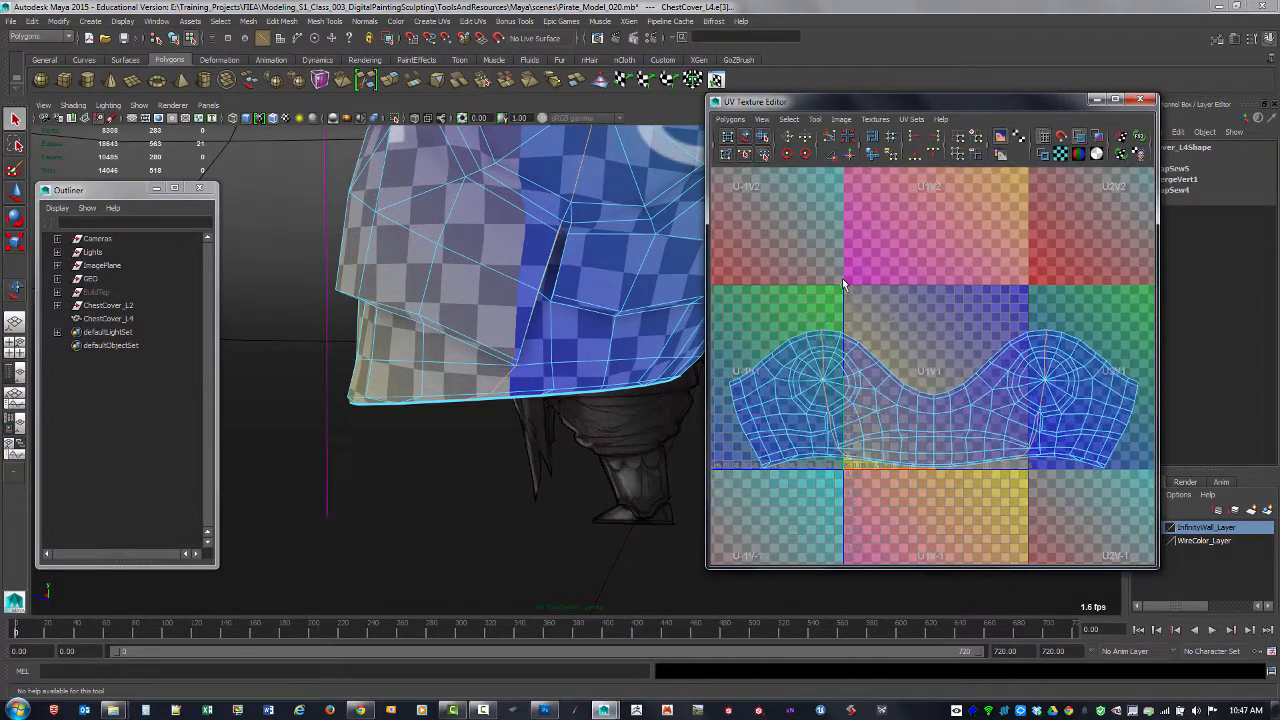
{"action": "left_click", "coordinate": [829, 136]}
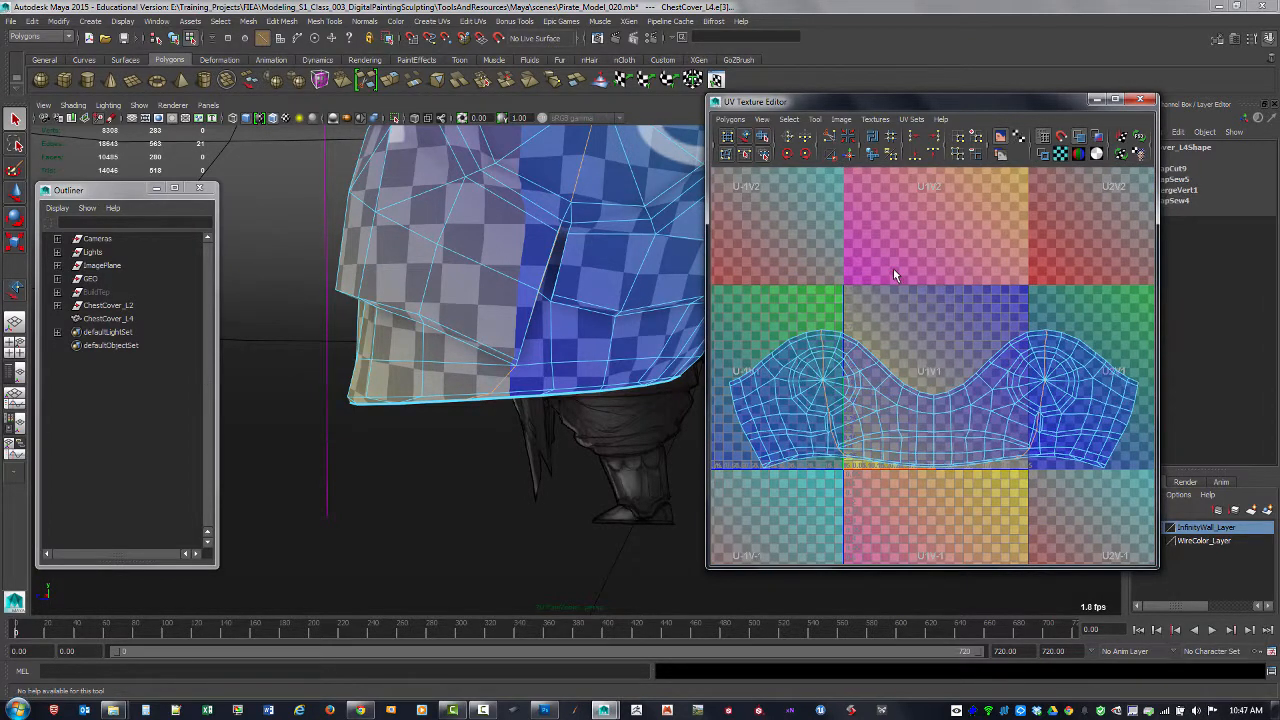
- Turn on the thickened display of the chest cover's UV border edges
{"action": "left_click", "coordinate": [1043, 155]}
{"action": "scroll", "coordinate": [950, 308], "scroll_direction": "down", "scroll_amount": 3}
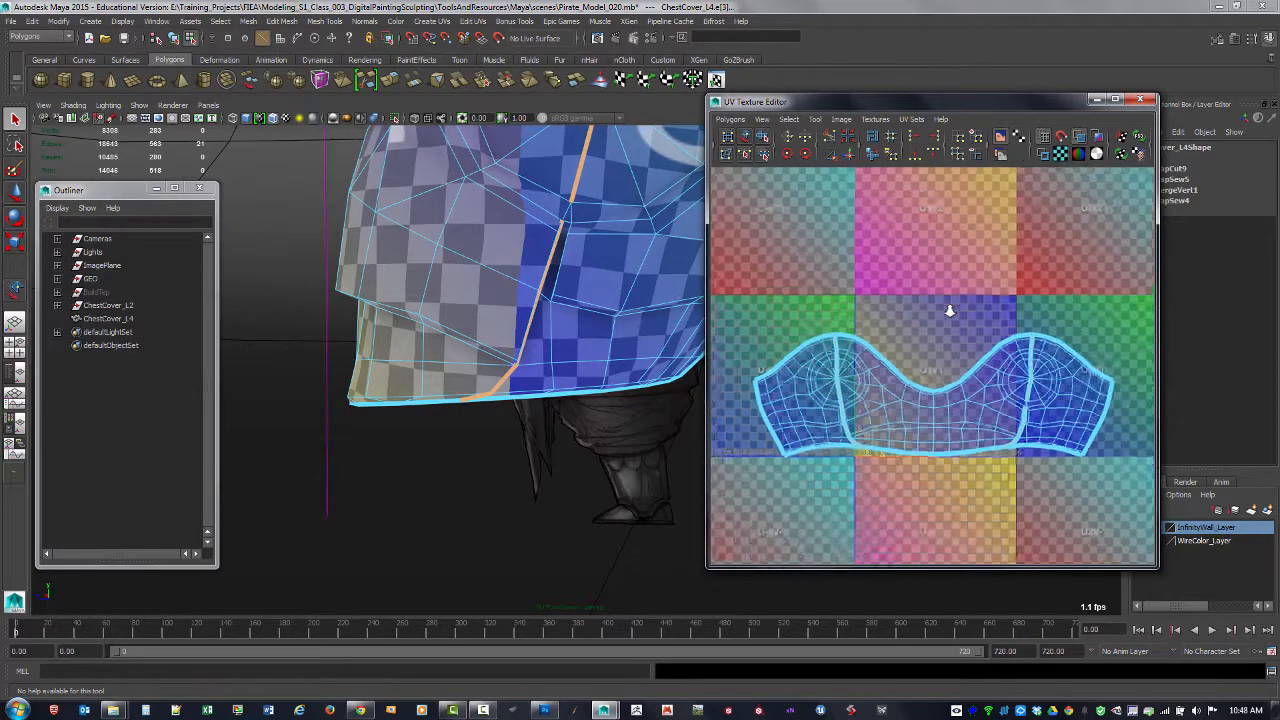
{"action": "right_click", "coordinate": [1048, 392]}
{"action": "middle_click_drag", "start_coordinate": [907, 365], "coordinate": [820, 358], "text": "alt"}
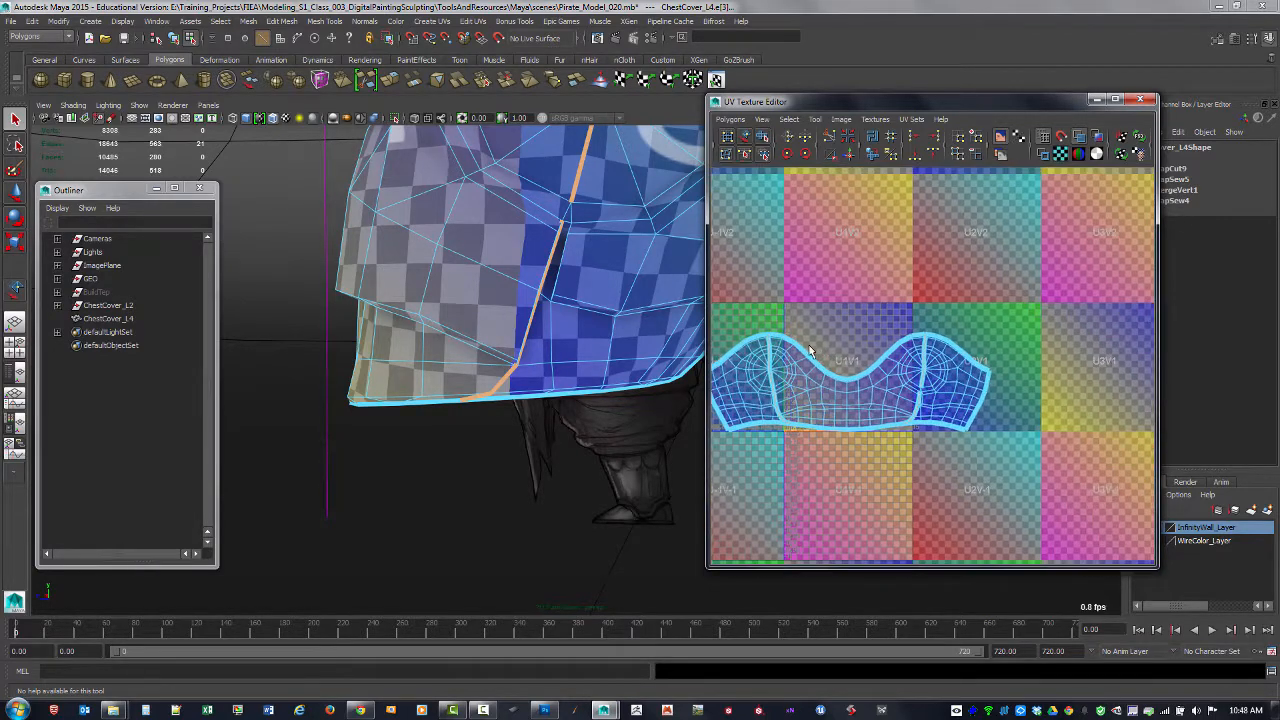
- Select the remaining uncut edge on the side seam in the U2V1 half, below the radial shoulder area, and cut its UVs
{"action": "right_click_drag", "start_coordinate": [820, 358], "coordinate": [1150, 504], "text": "alt"}
{"action": "middle_click_drag", "start_coordinate": [962, 476], "coordinate": [976, 446], "text": "alt"}
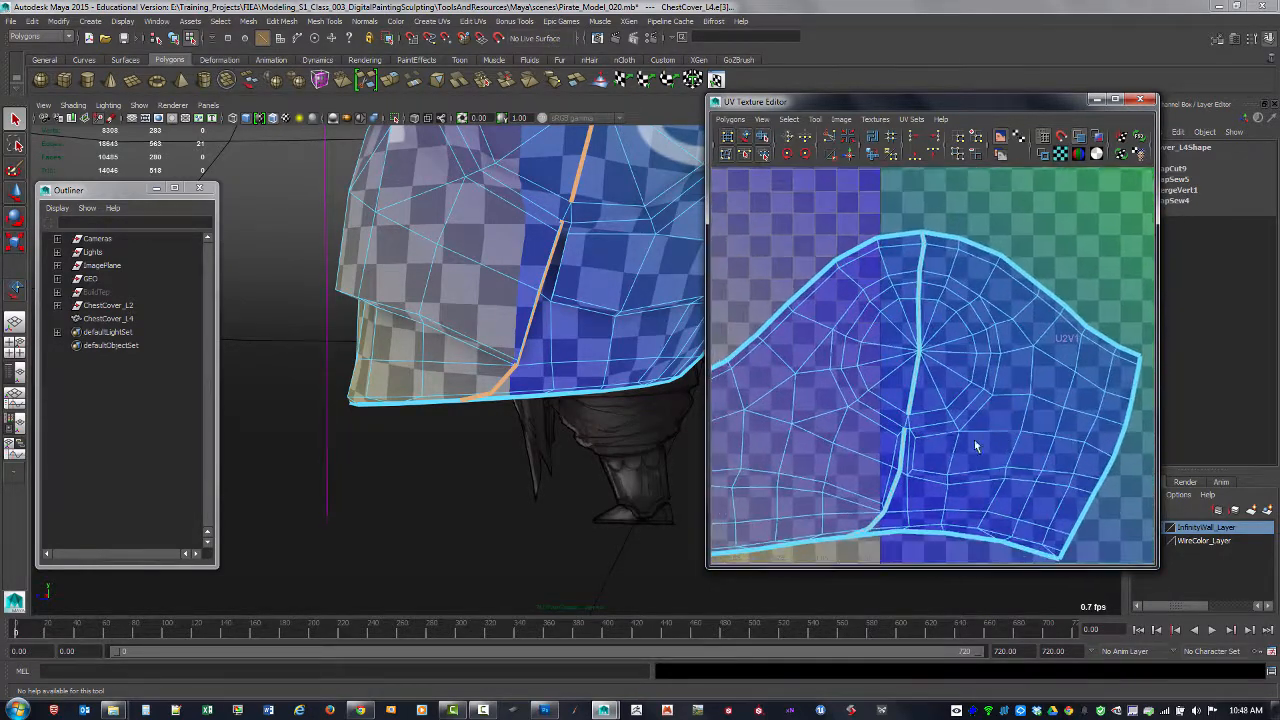
{"action": "key", "text": "F10"}
{"action": "left_click", "coordinate": [906, 424]}
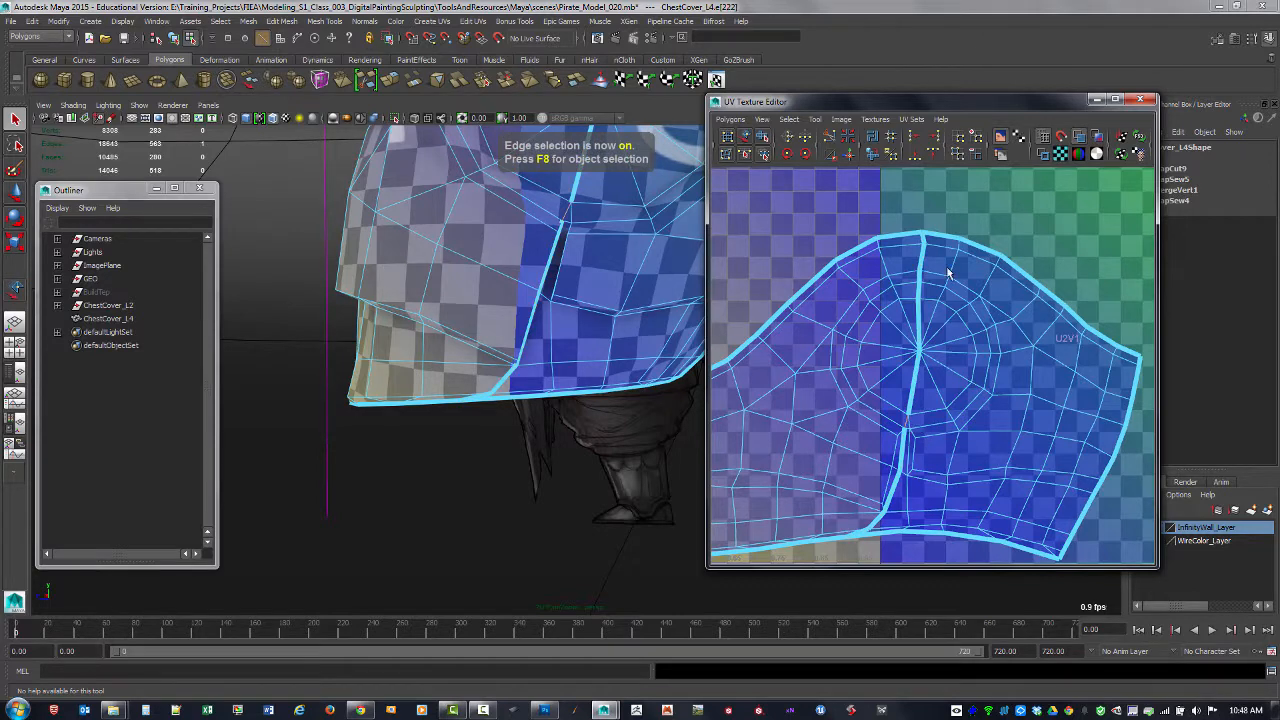
{"action": "left_click", "coordinate": [830, 138]}
- Move the two cut outer shells above the middle piece into the V2 row, swapping their sides so their outer borders face each other
{"action": "right_click_drag", "start_coordinate": [1008, 355], "coordinate": [717, 392], "text": "alt"}
{"action": "middle_click_drag", "start_coordinate": [717, 392], "coordinate": [815, 400], "text": "alt"}
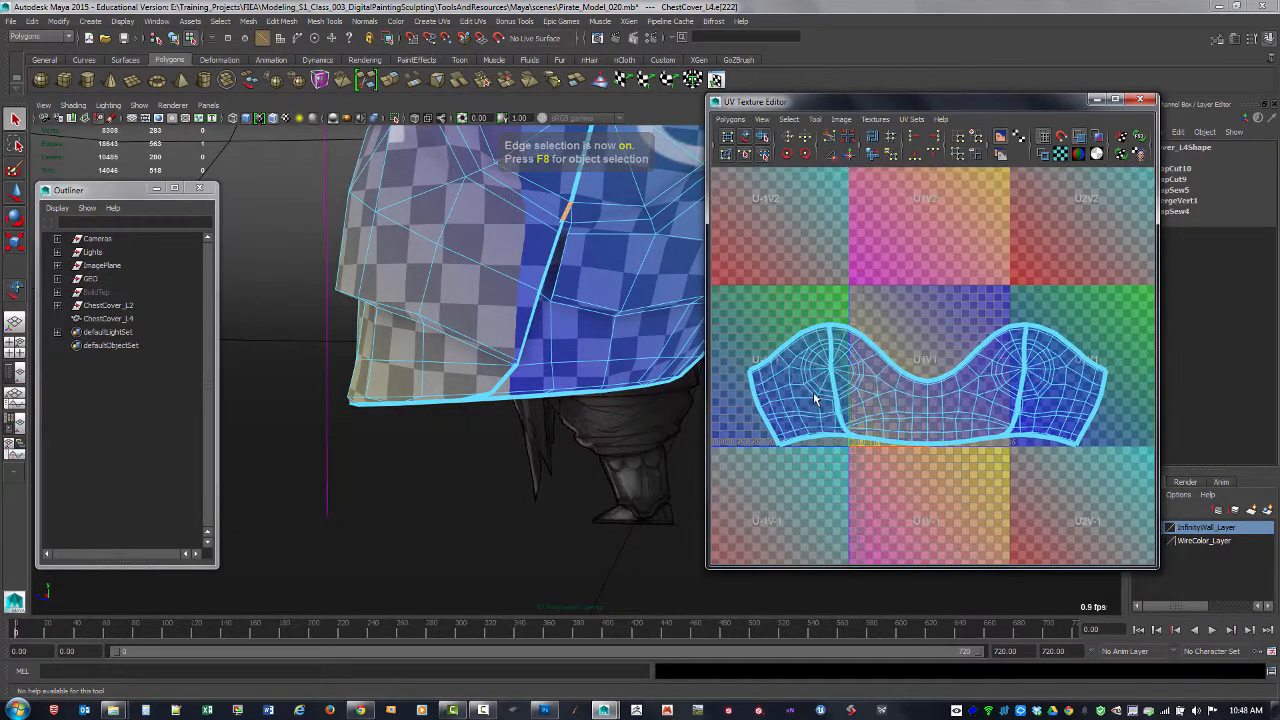
{"action": "right_click_drag", "start_coordinate": [815, 399], "coordinate": [866, 397]}
{"action": "left_click", "coordinate": [747, 139]}
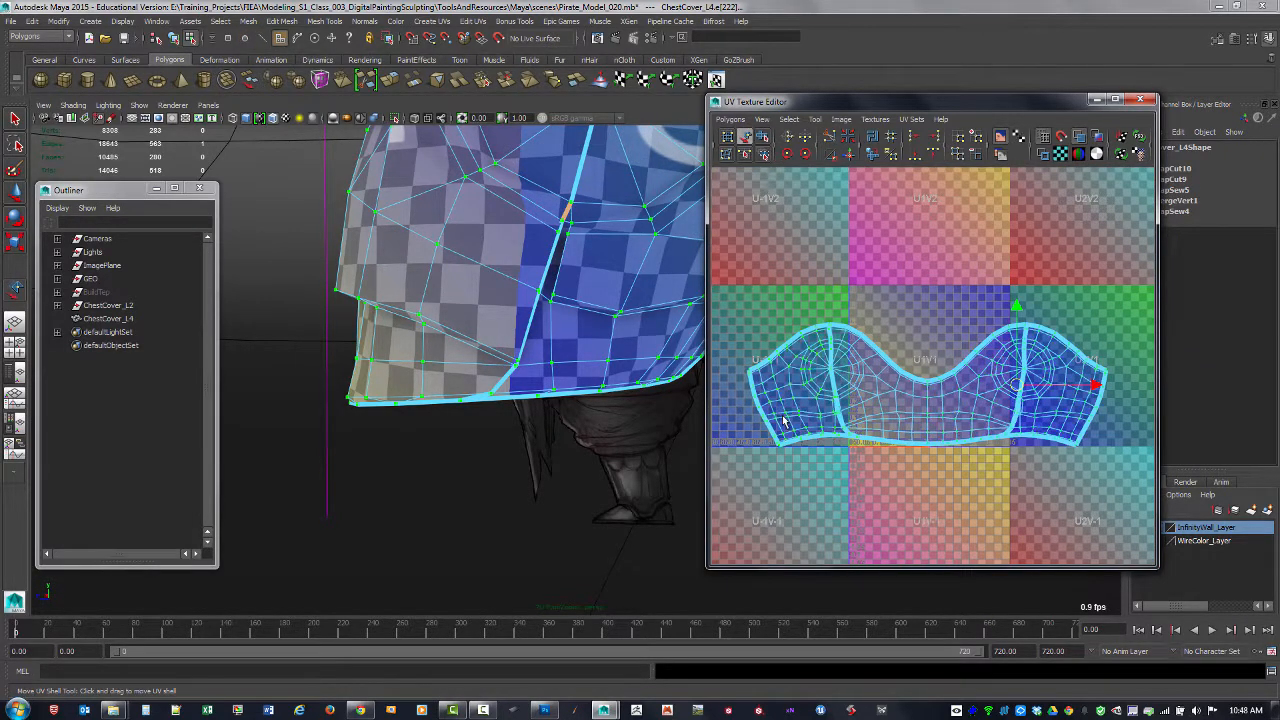
{"action": "left_click_drag", "start_coordinate": [785, 422], "coordinate": [1045, 190]}
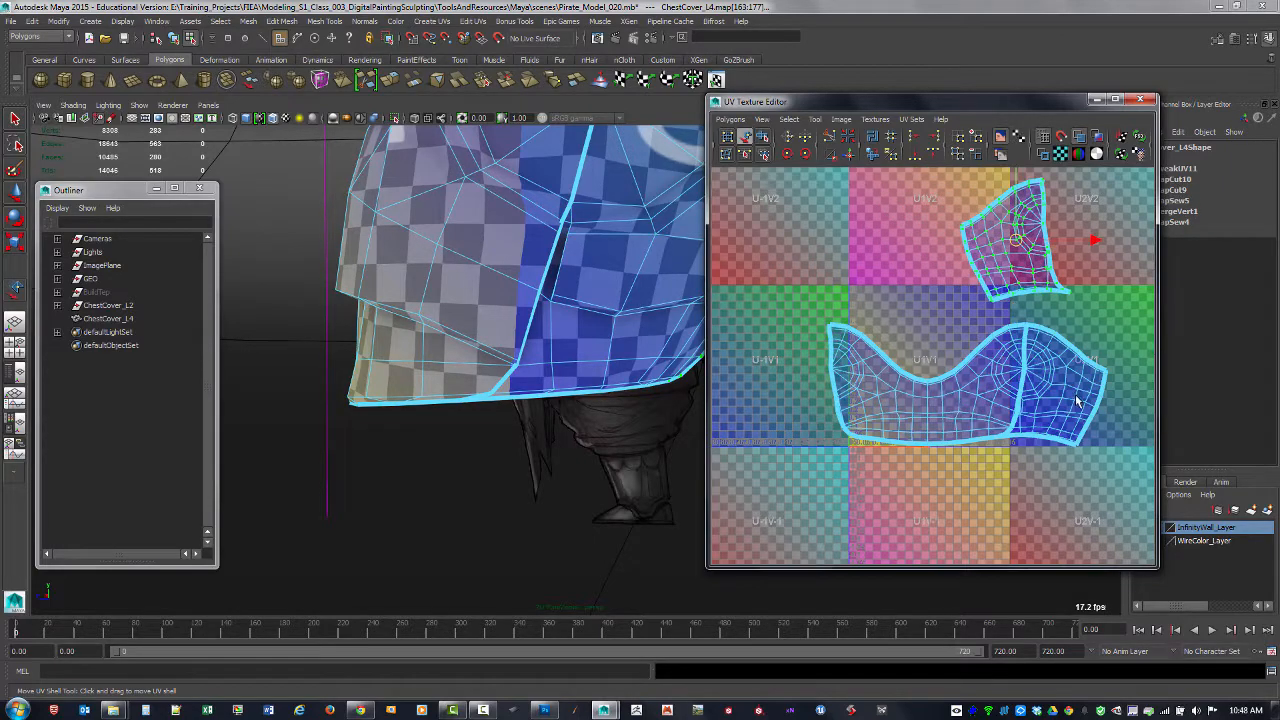
{"action": "left_click_drag", "start_coordinate": [1077, 400], "coordinate": [908, 250]}
- Align the two moved outer shells so their upper corners touch, and merge the UVs at the meeting point
{"action": "middle_click_drag", "start_coordinate": [923, 368], "coordinate": [893, 490], "text": "alt"}
{"action": "right_click_drag", "start_coordinate": [905, 488], "coordinate": [1140, 455], "text": "alt"}
{"action": "middle_click_drag", "start_coordinate": [935, 413], "coordinate": [959, 401], "text": "alt"}
{"action": "left_click_drag", "start_coordinate": [806, 338], "coordinate": [809, 340]}
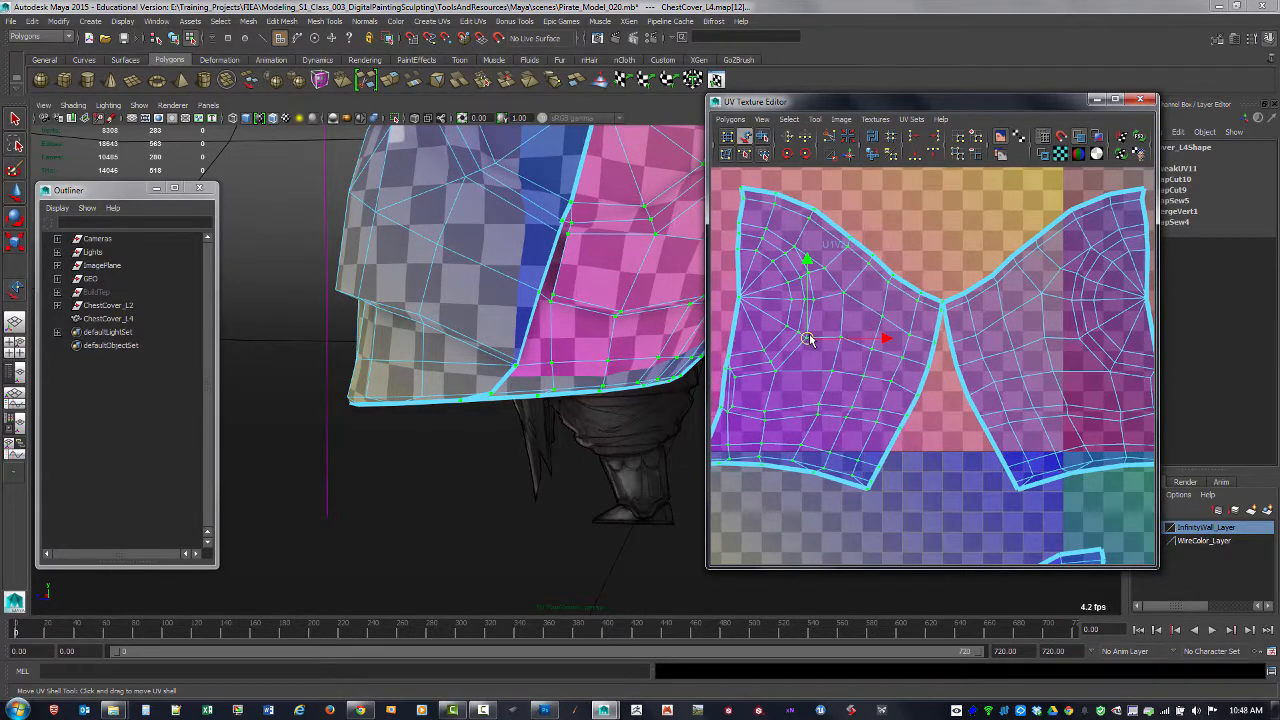
{"action": "right_click_drag", "start_coordinate": [1029, 384], "coordinate": [1010, 382], "text": "alt"}
{"action": "key", "text": "F10"}
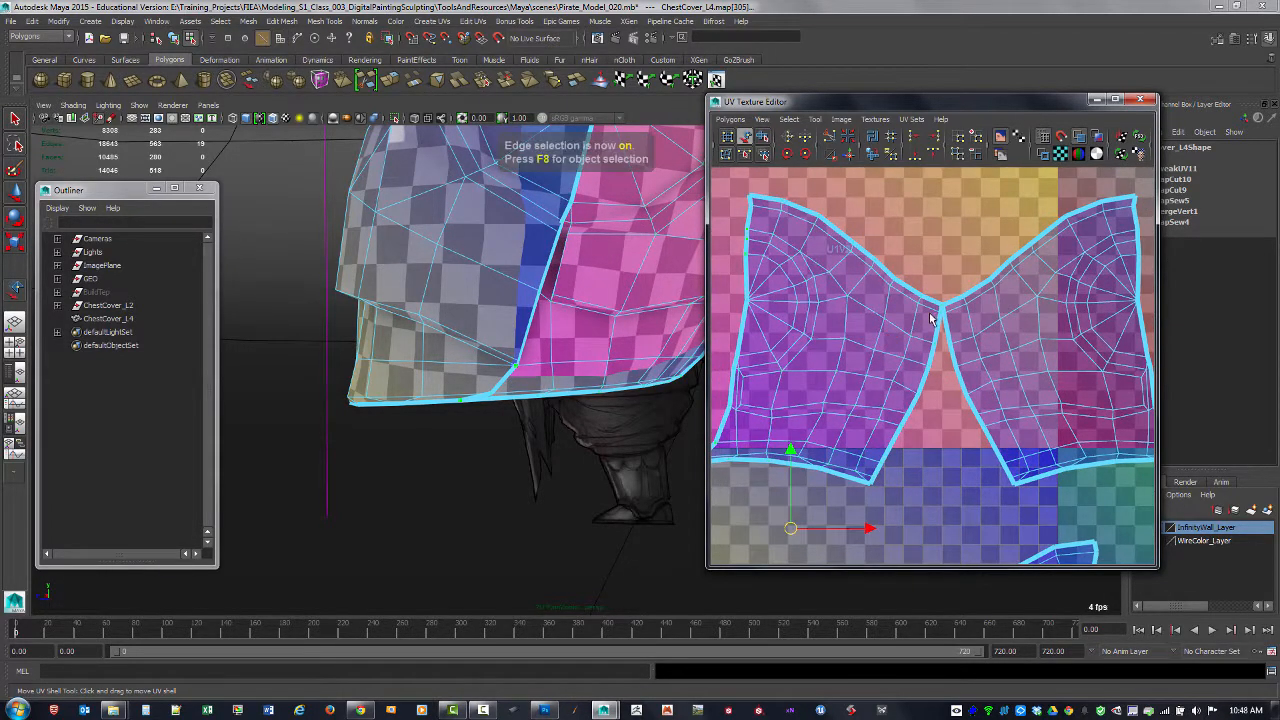
{"action": "key", "text": "q"}
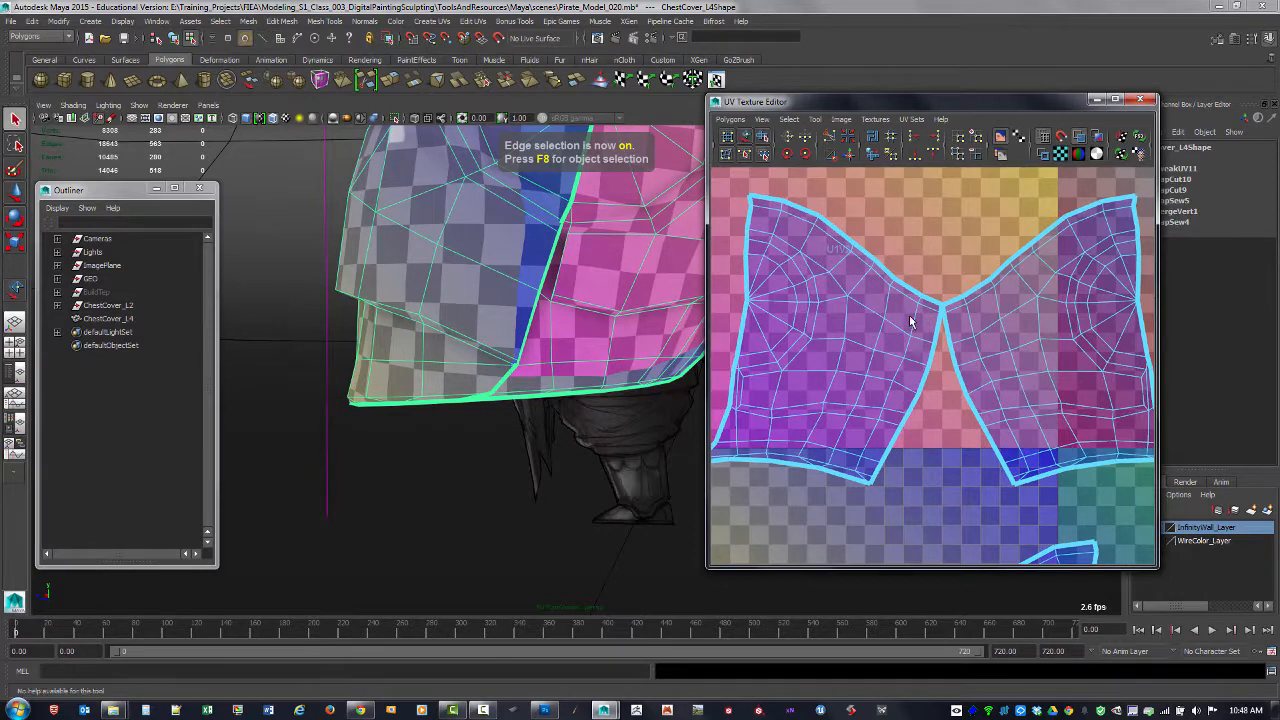
{"action": "key", "text": "F12"}
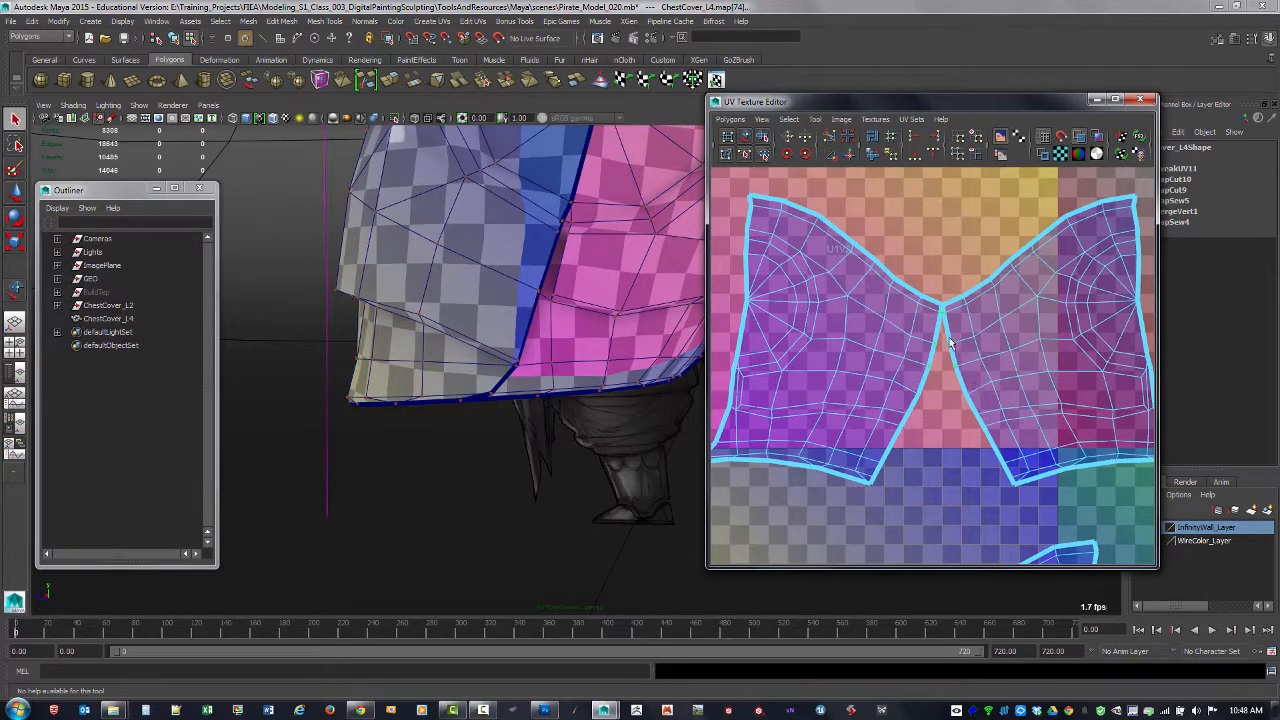
{"action": "left_click", "coordinate": [831, 155]}
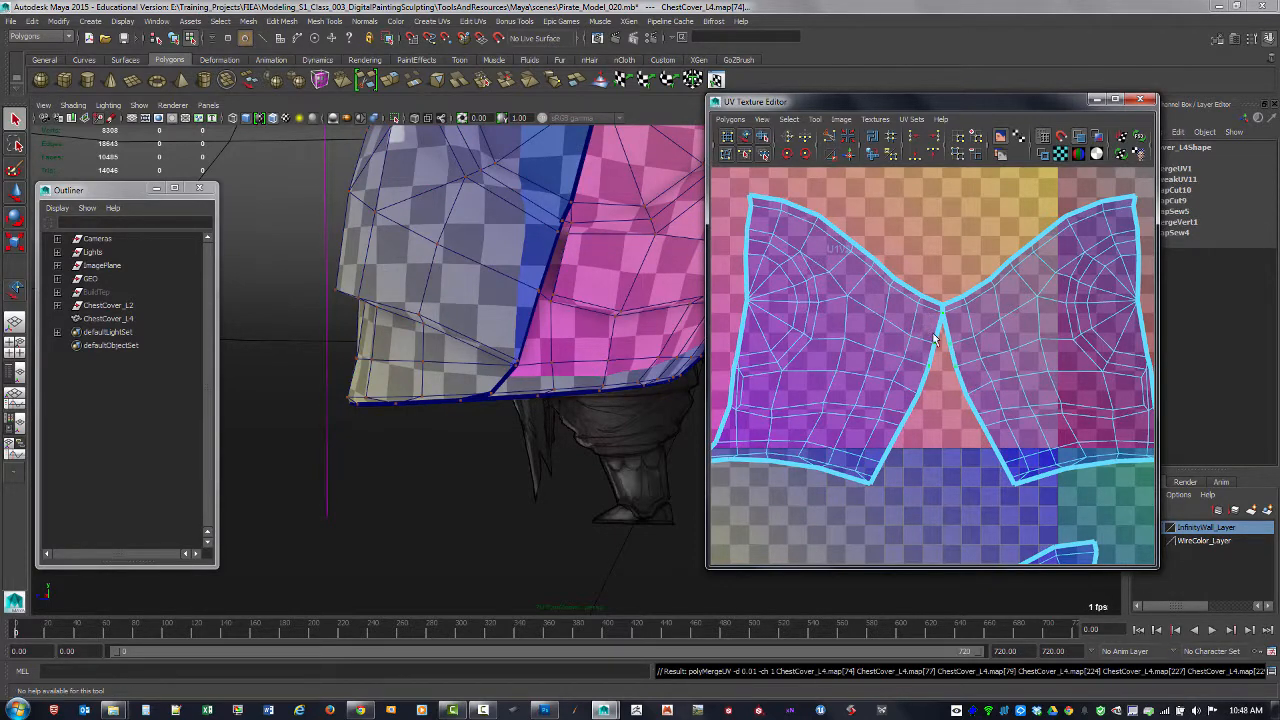
- Sew the facing border edges of the two outer shells along the center gap, from the upper notch down to the lower border
{"action": "key", "text": "F10"}
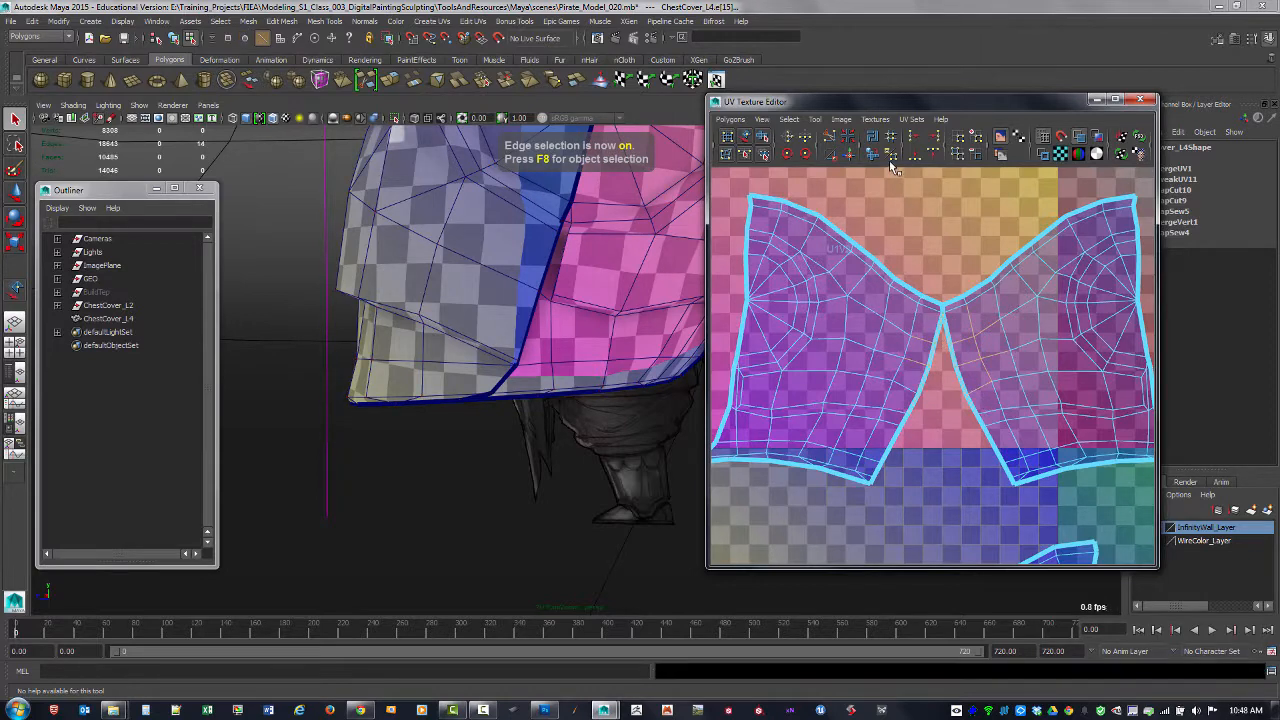
{"action": "left_click", "coordinate": [832, 156]}
{"action": "middle_click_drag", "start_coordinate": [940, 314], "coordinate": [940, 284], "text": "alt"}
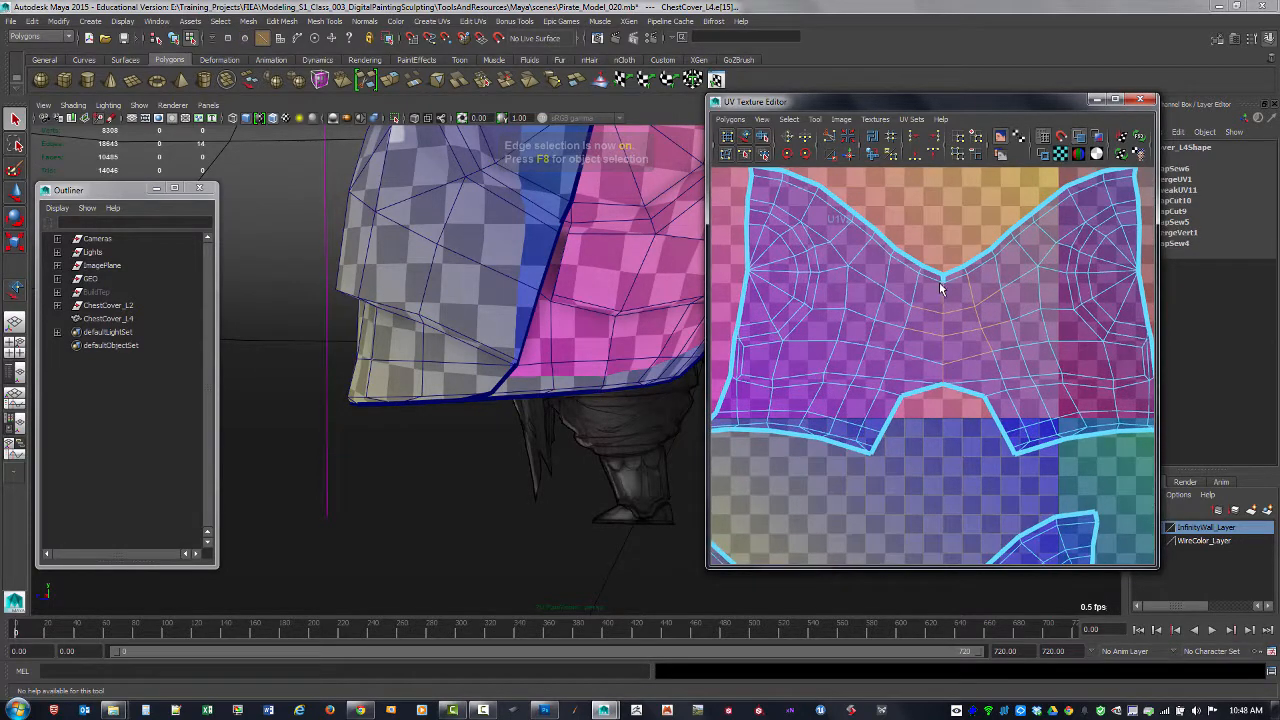
{"action": "key", "text": "g"}
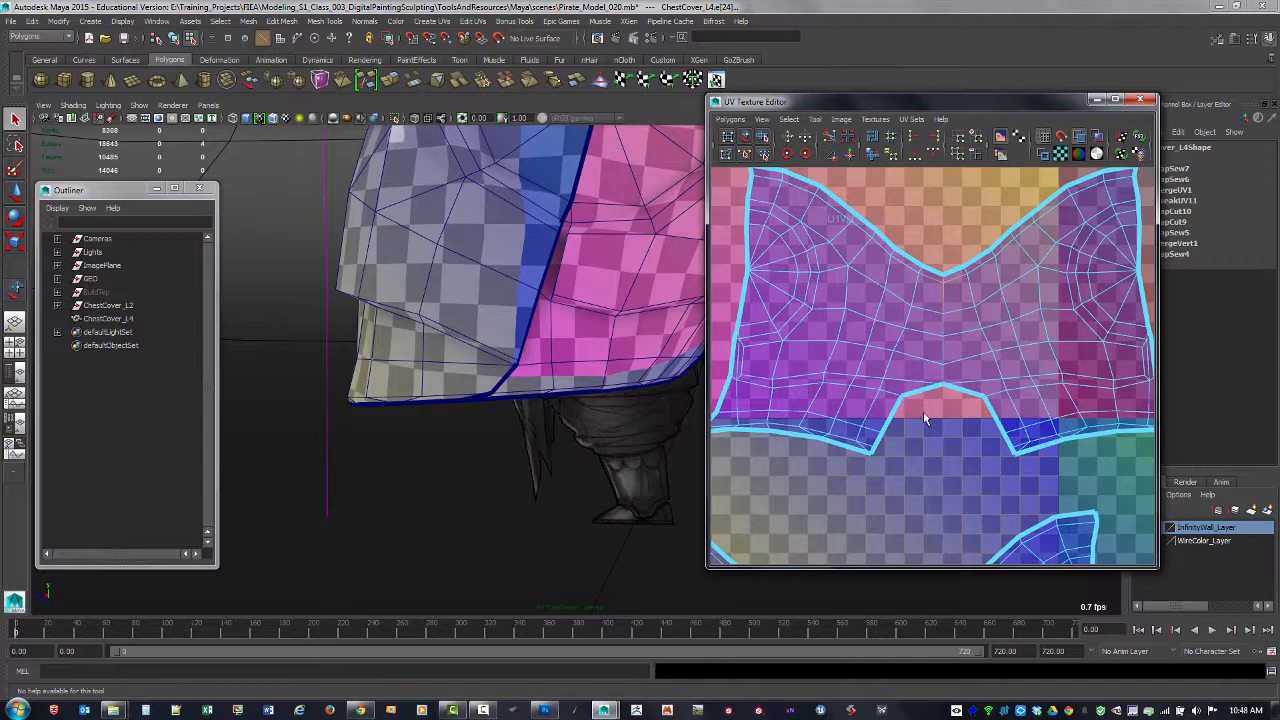
{"action": "key", "text": "g"}
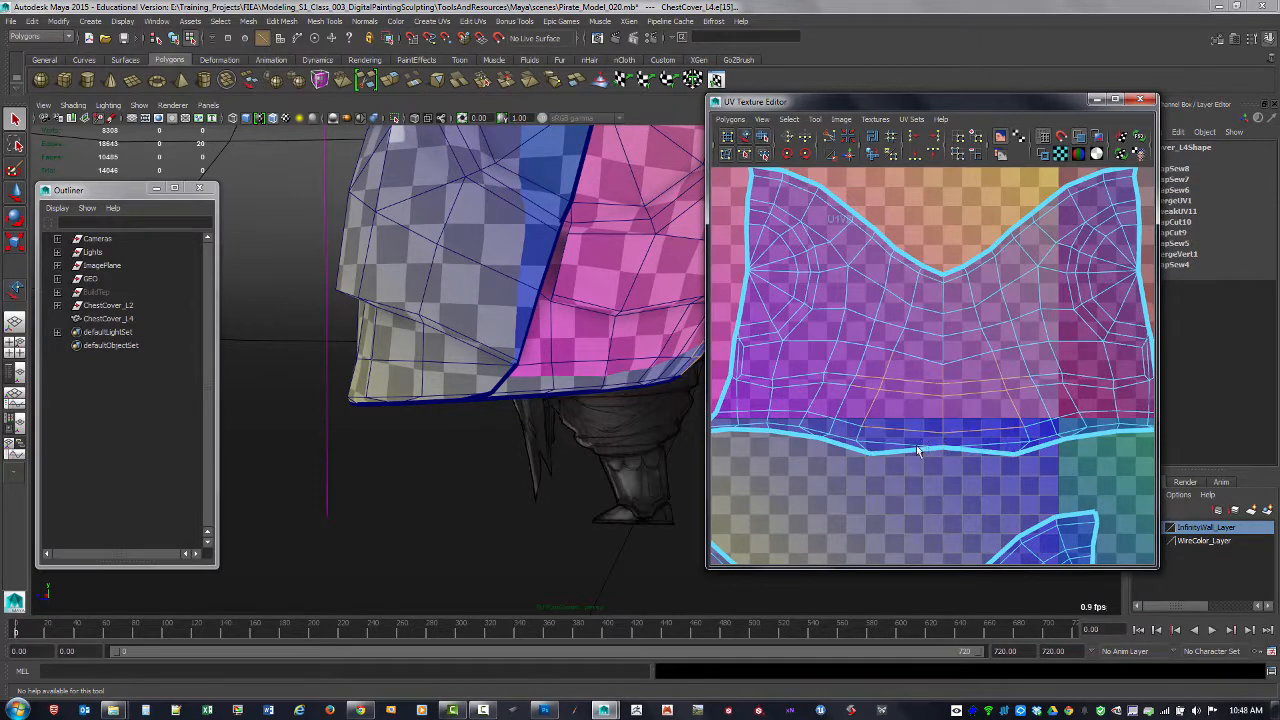
{"action": "left_click", "coordinate": [913, 449]}
{"action": "key", "text": "g"}
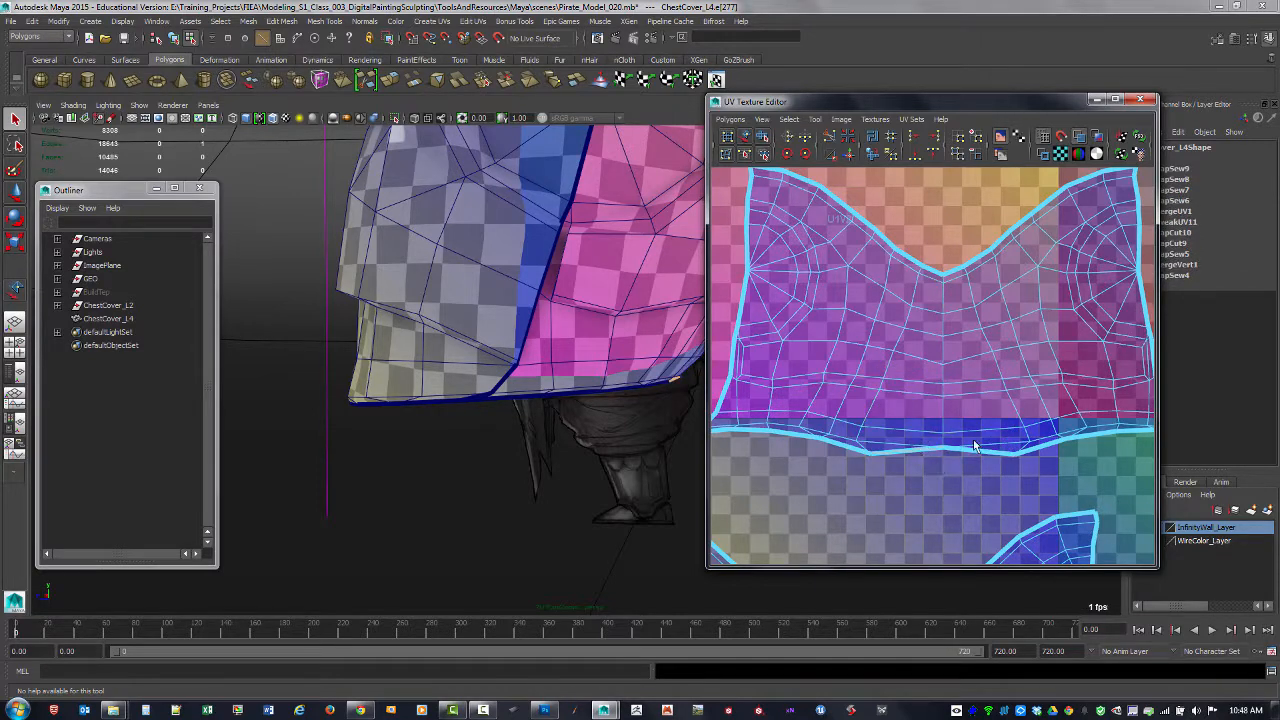
- Examine the joined shell's layout and the checker stretching around the chest cover's lower opening on the model
{"action": "left_click", "coordinate": [971, 482]}
{"action": "middle_click_drag", "start_coordinate": [1017, 419], "coordinate": [820, 381], "text": "alt"}
{"action": "key", "text": "ctrl+z"}
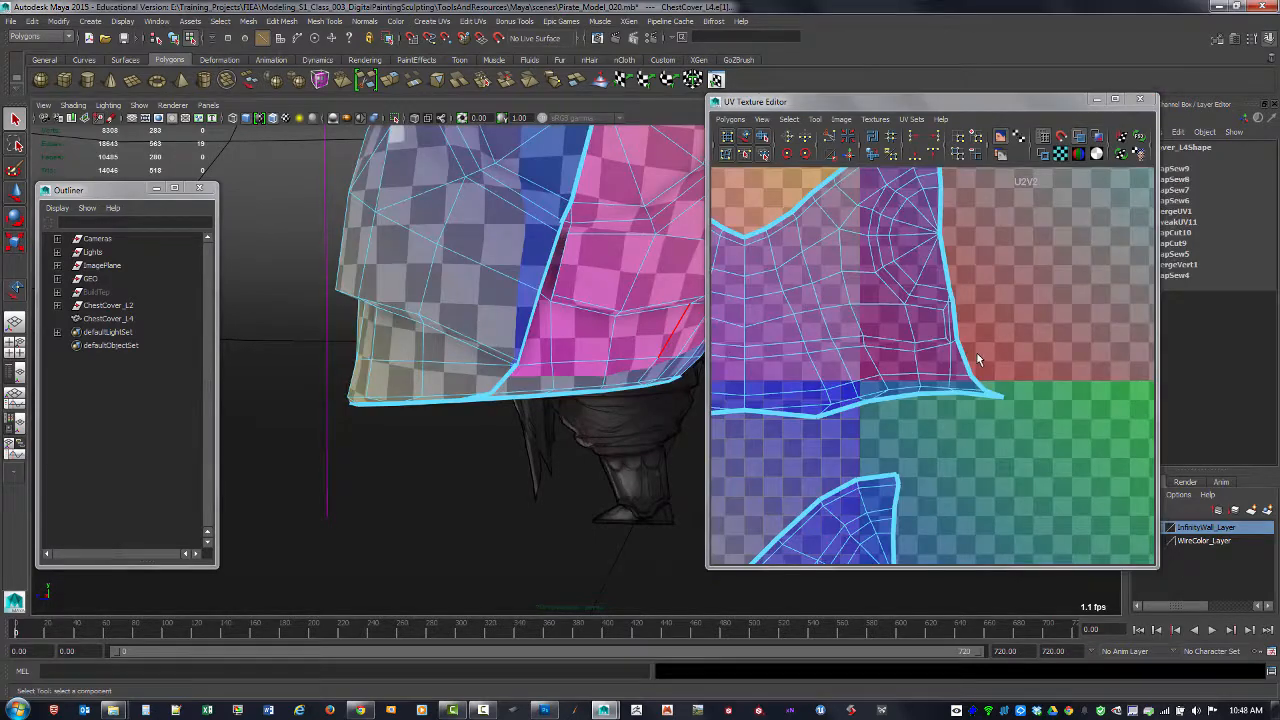
{"action": "right_click_drag", "start_coordinate": [977, 353], "coordinate": [830, 332], "text": "alt"}
{"action": "middle_click_drag", "start_coordinate": [830, 332], "coordinate": [880, 334], "text": "alt"}
{"action": "left_click_drag", "start_coordinate": [533, 320], "coordinate": [400, 275], "text": "alt"}
{"action": "middle_click_drag", "start_coordinate": [600, 277], "coordinate": [406, 323], "text": "alt"}
{"action": "left_click_drag", "start_coordinate": [406, 323], "coordinate": [500, 338], "text": "alt"}
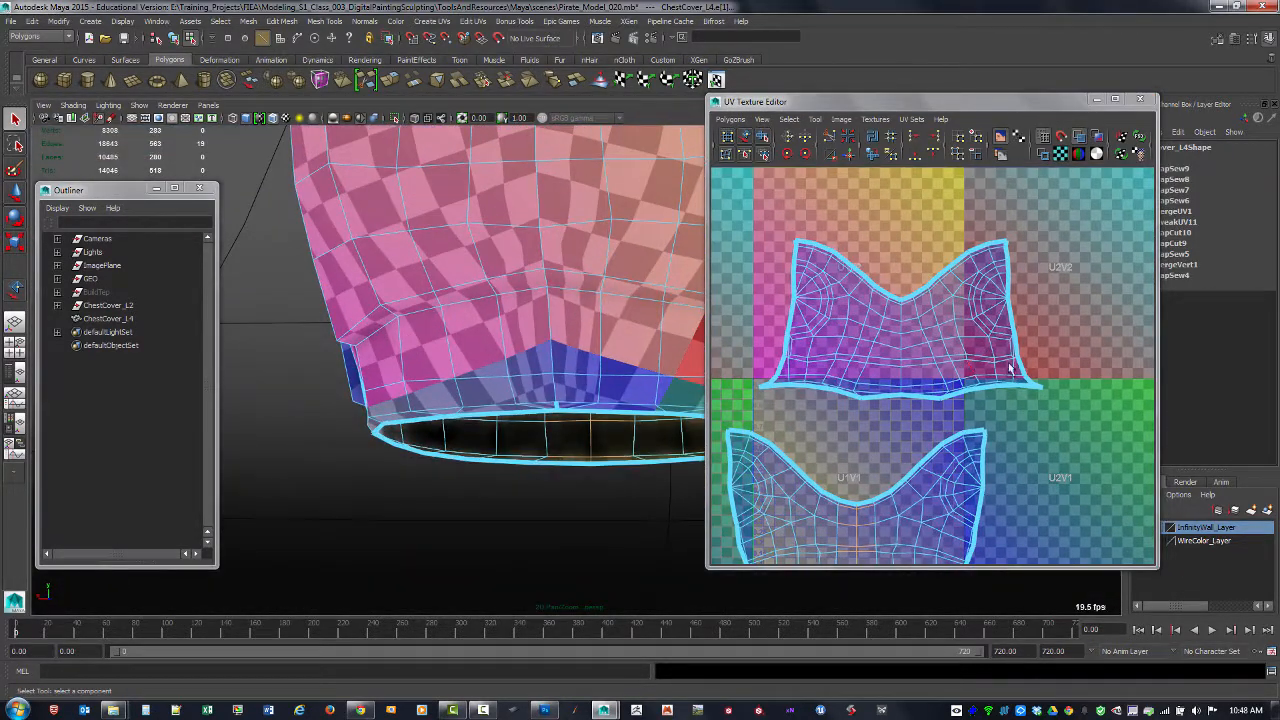
- Select all UVs of the joined shell in the V2 row using shell selection
{"action": "right_click_drag", "start_coordinate": [957, 348], "coordinate": [984, 345]}
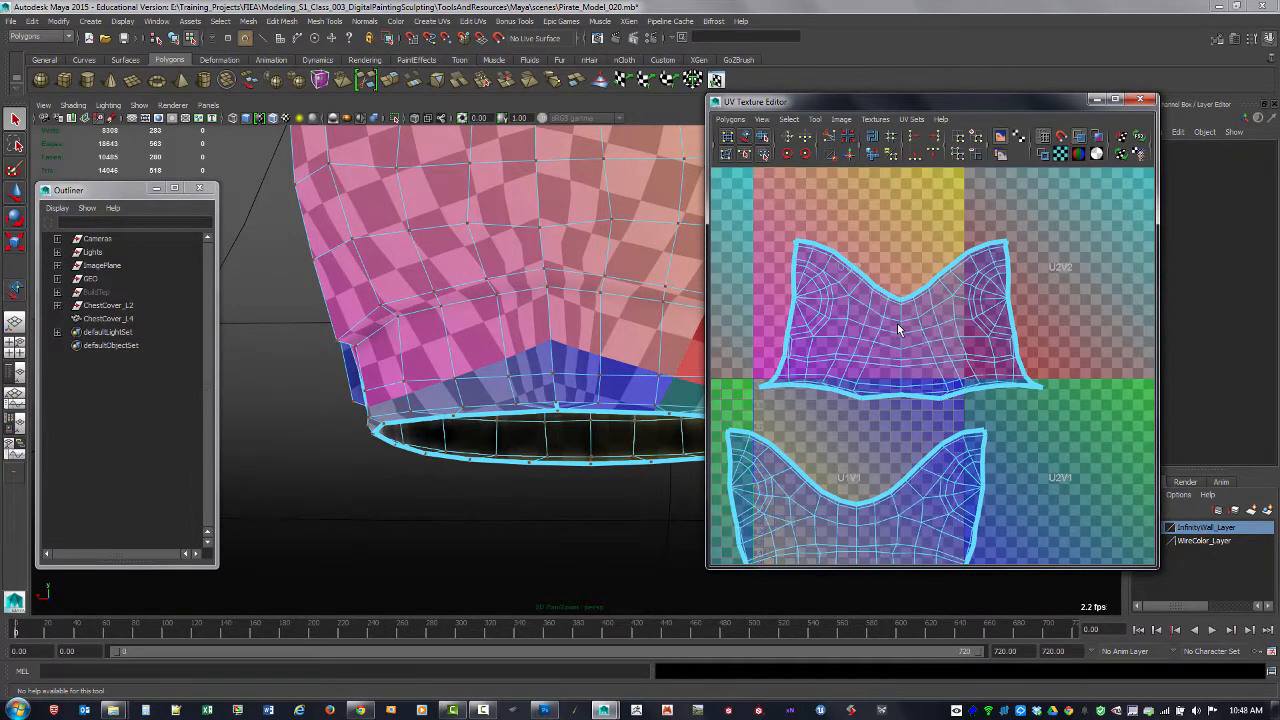
{"action": "right_click_drag", "start_coordinate": [898, 328], "coordinate": [910, 333]}
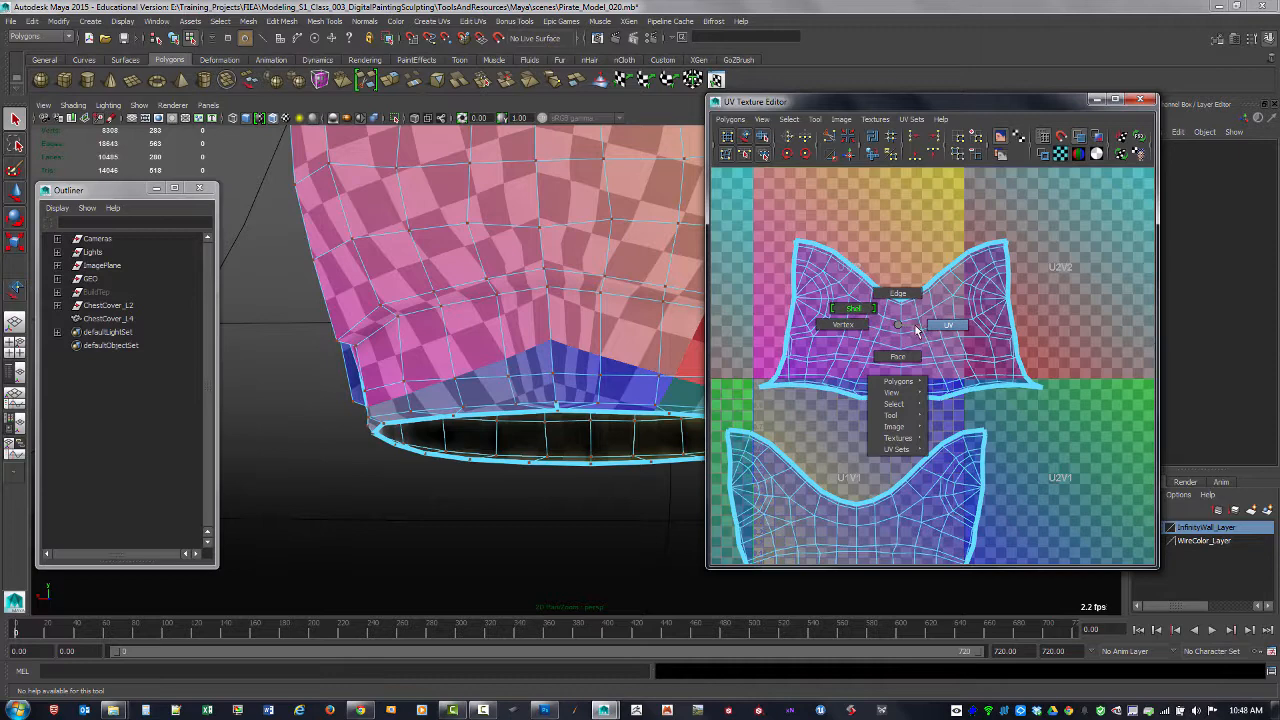
{"action": "right_click_drag", "start_coordinate": [916, 330], "coordinate": [874, 303]}
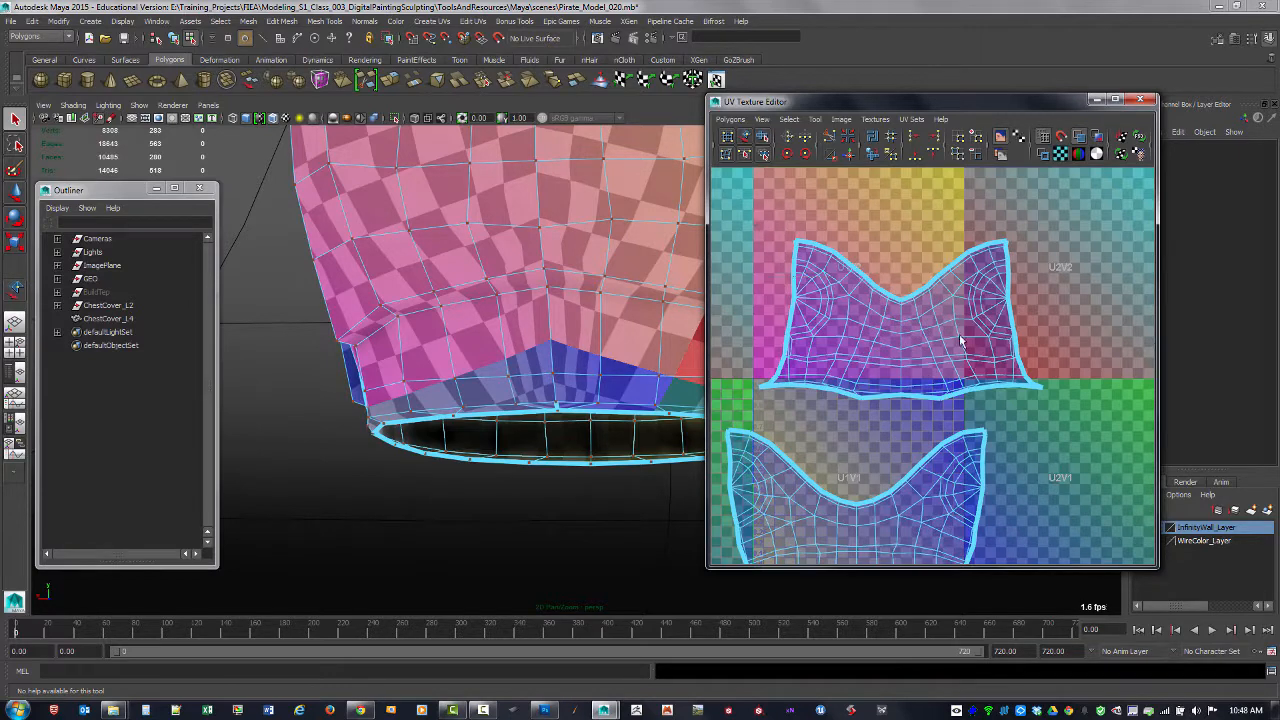
{"action": "left_click", "coordinate": [1017, 350]}
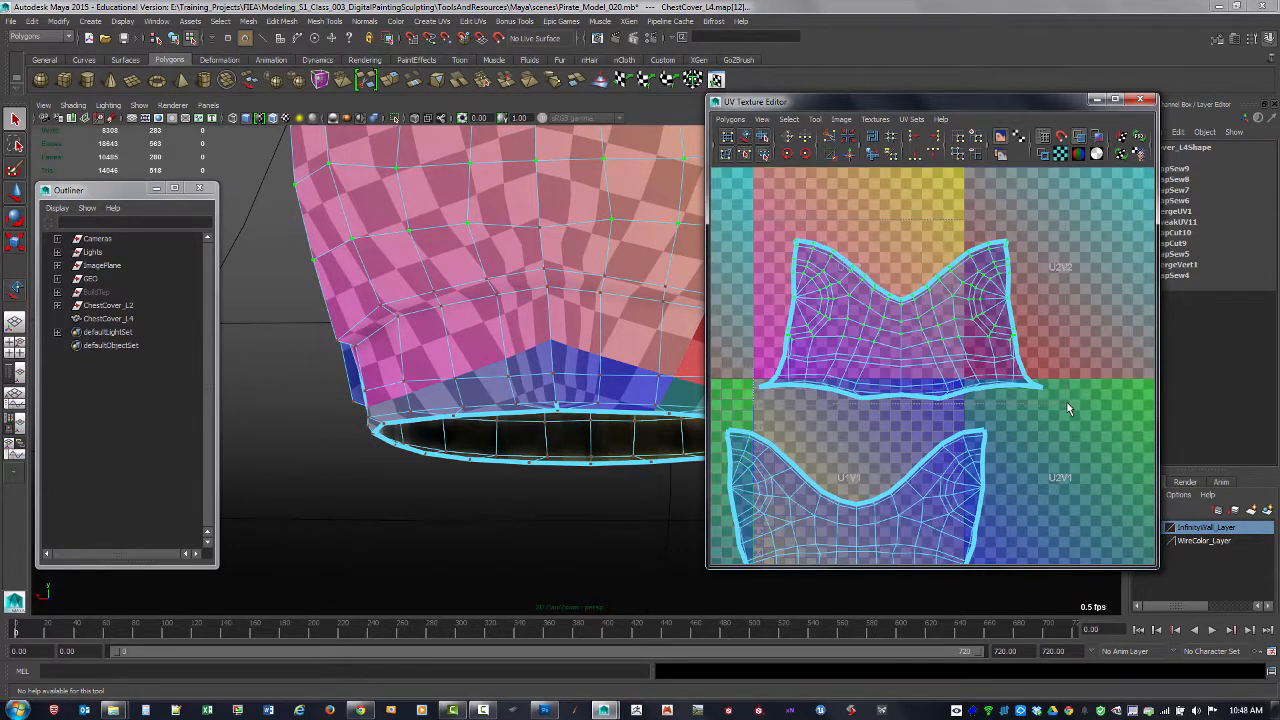
- Try unfolding the joined shell's selected UVs, and undo the unfold
{"action": "left_click", "coordinate": [873, 155]}
{"action": "key", "text": "ctrl+z"}
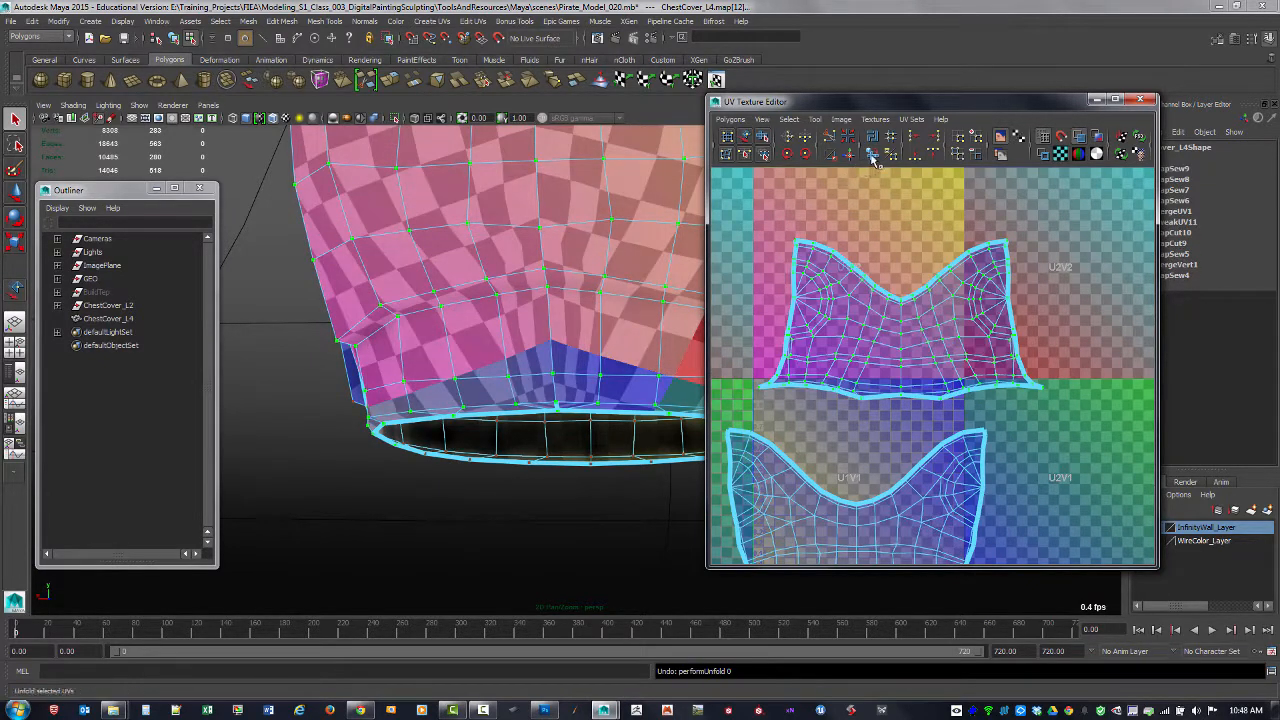
{"action": "left_click", "coordinate": [873, 155]}
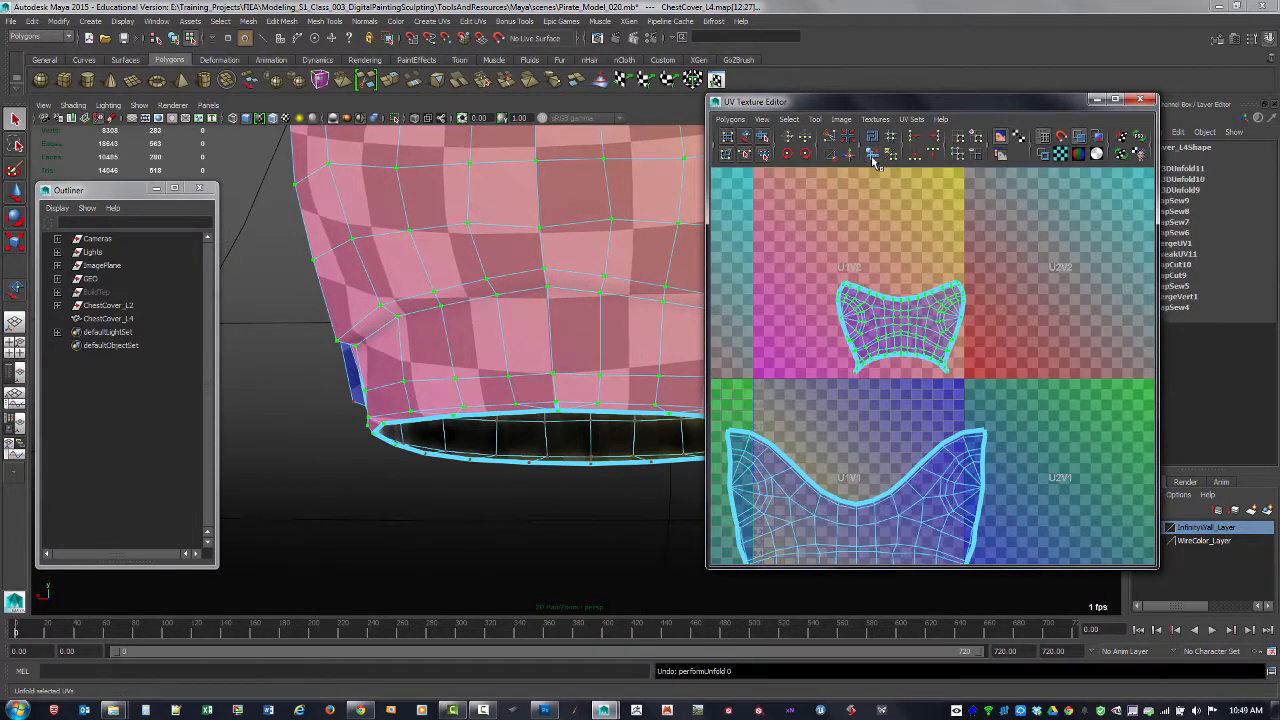
{"action": "key", "text": "ctrl+z"}
- Unfold the joined shell's UVs with the Legacy method, keeping the UV border pinned
{"action": "left_click", "coordinate": [731, 120]}
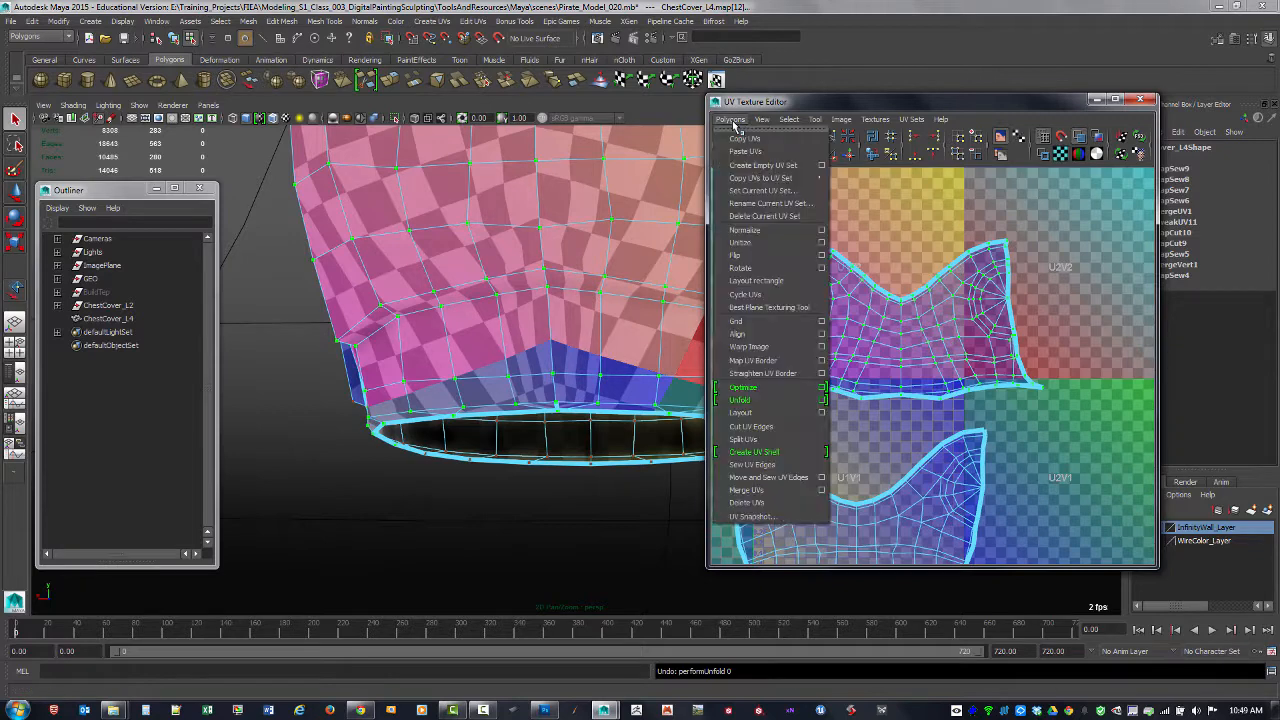
{"action": "left_click", "coordinate": [821, 399]}
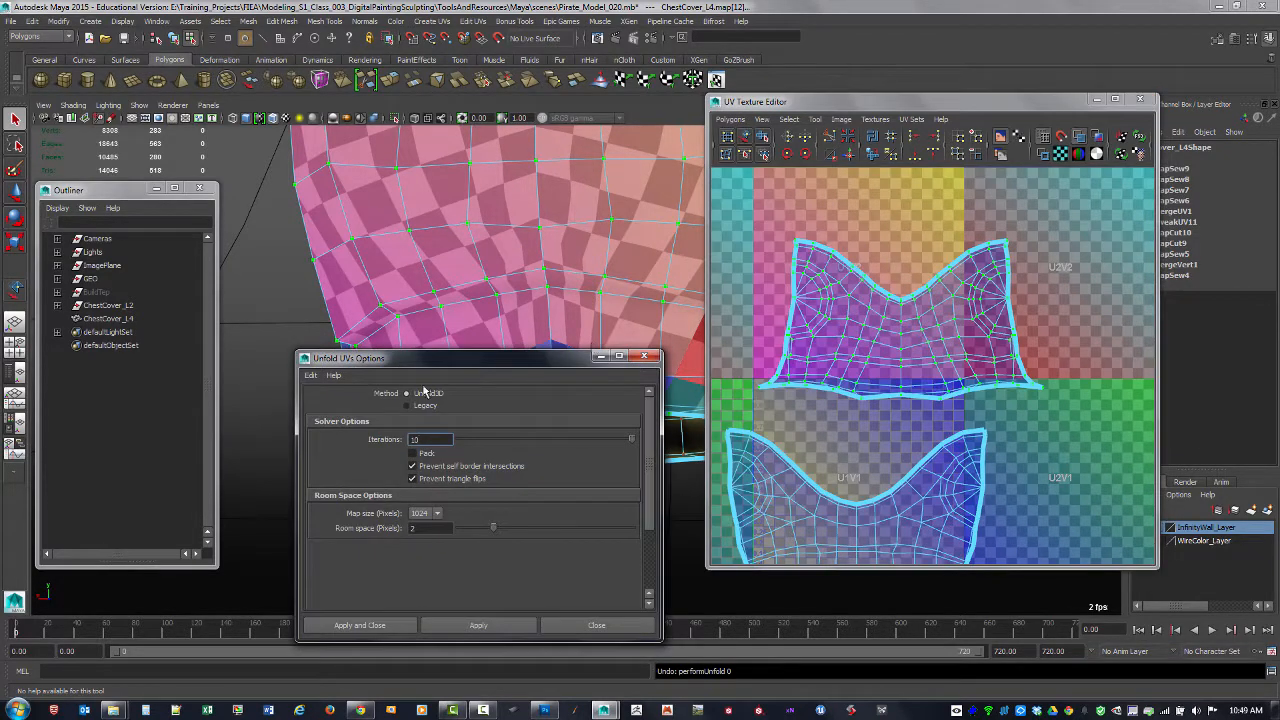
{"action": "left_click_drag", "start_coordinate": [432, 368], "coordinate": [389, 224]}
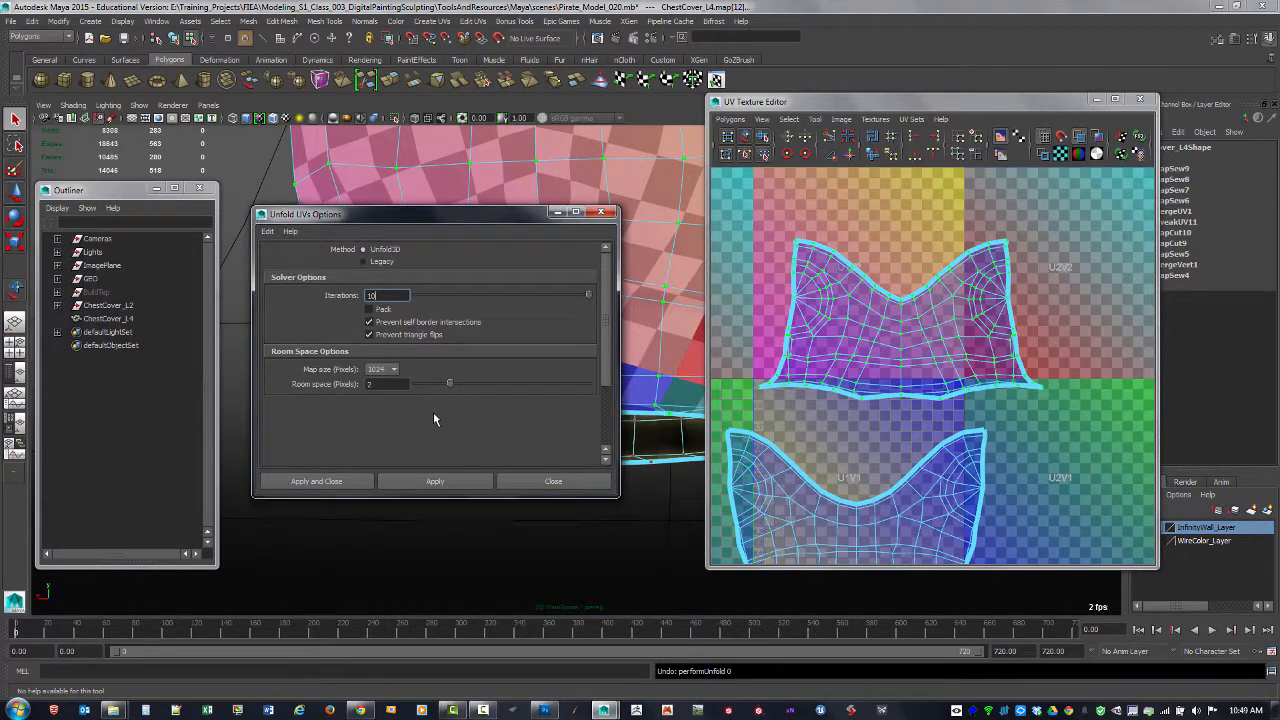
{"action": "left_click", "coordinate": [365, 262]}
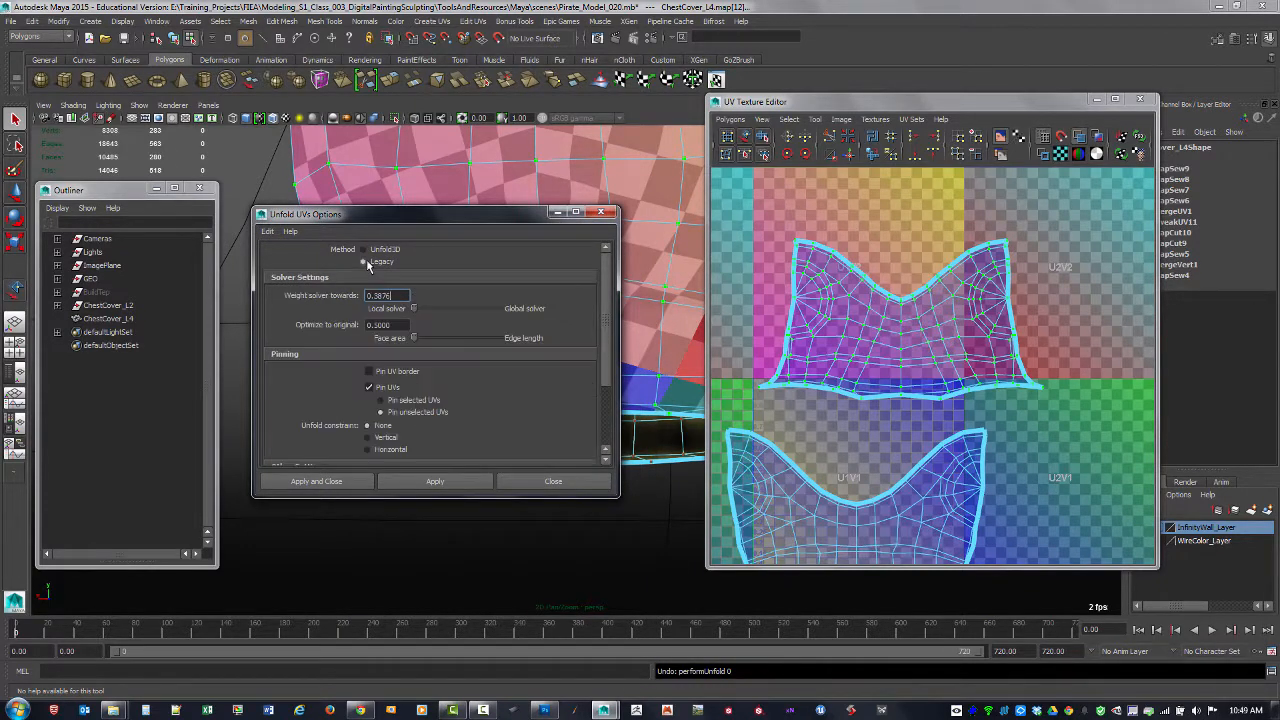
{"action": "left_click", "coordinate": [369, 371]}
{"action": "left_click", "coordinate": [440, 482]}
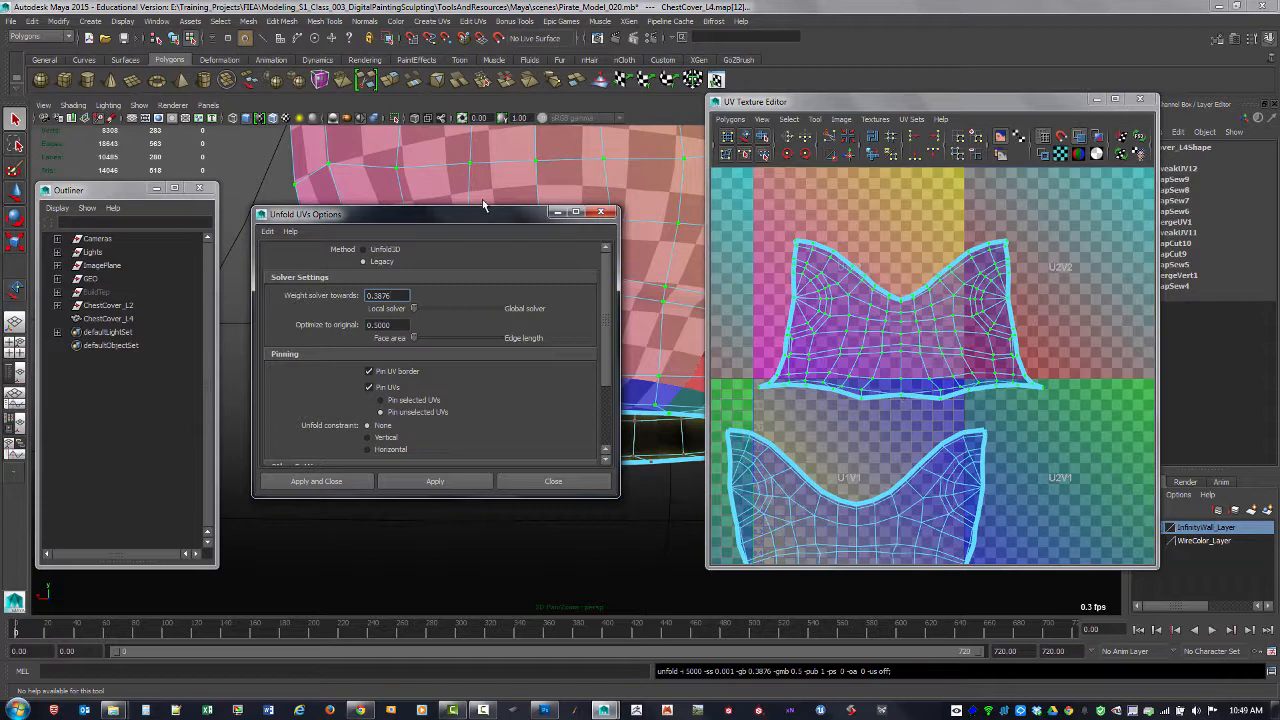
{"action": "left_click_drag", "start_coordinate": [490, 220], "coordinate": [372, 227]}
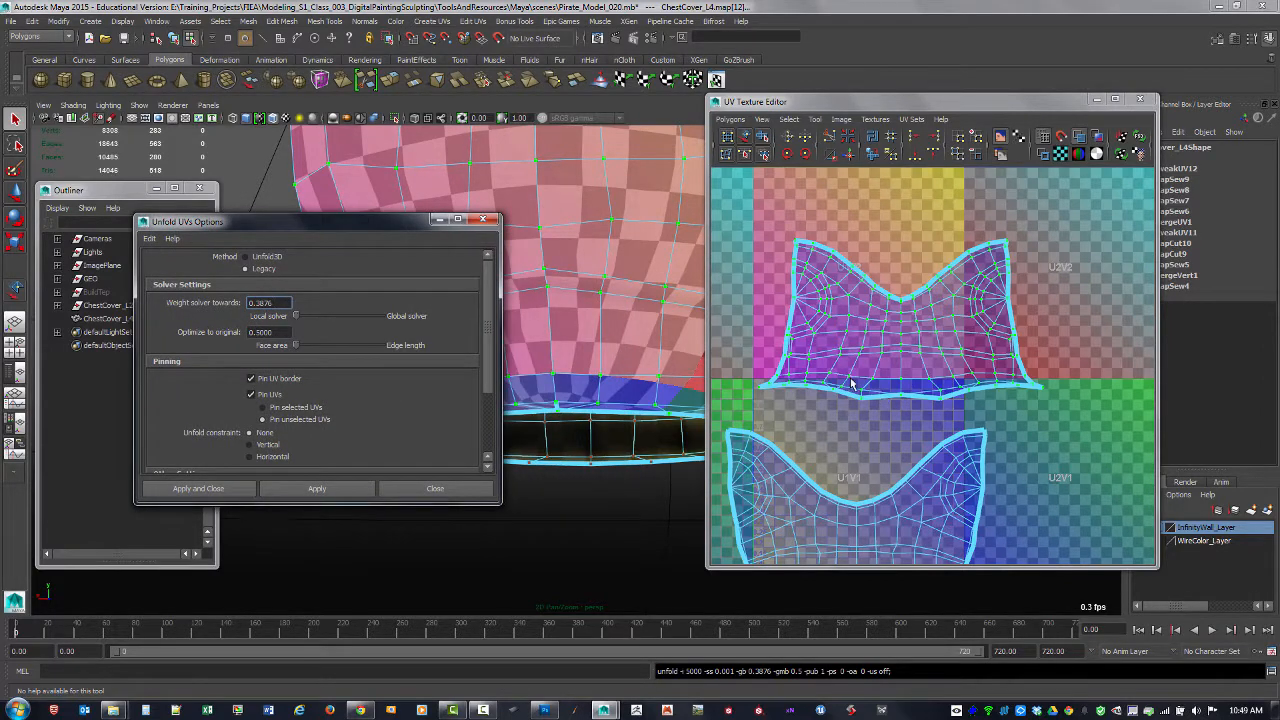
- Select the UVs near the center of the joined shell's lower border and unfold them with the Unfold3D method at 10 iterations
{"action": "left_click", "coordinate": [852, 383]}
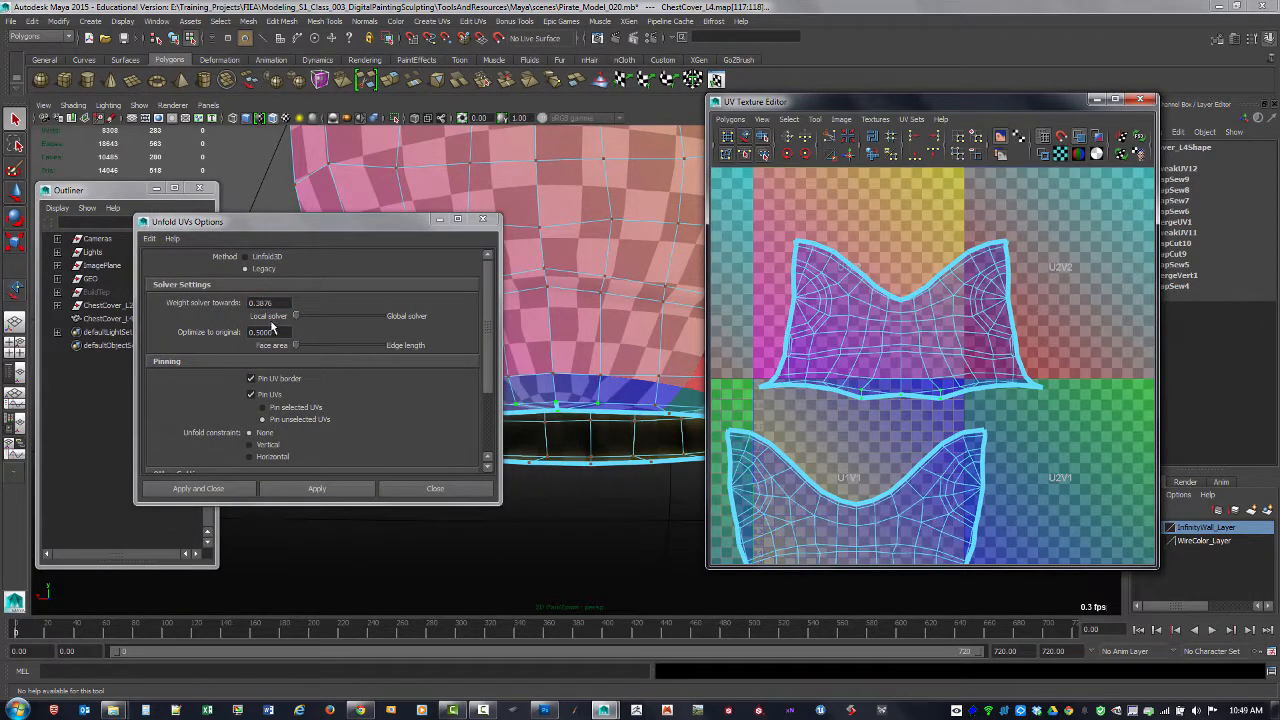
{"action": "left_click", "coordinate": [246, 257]}
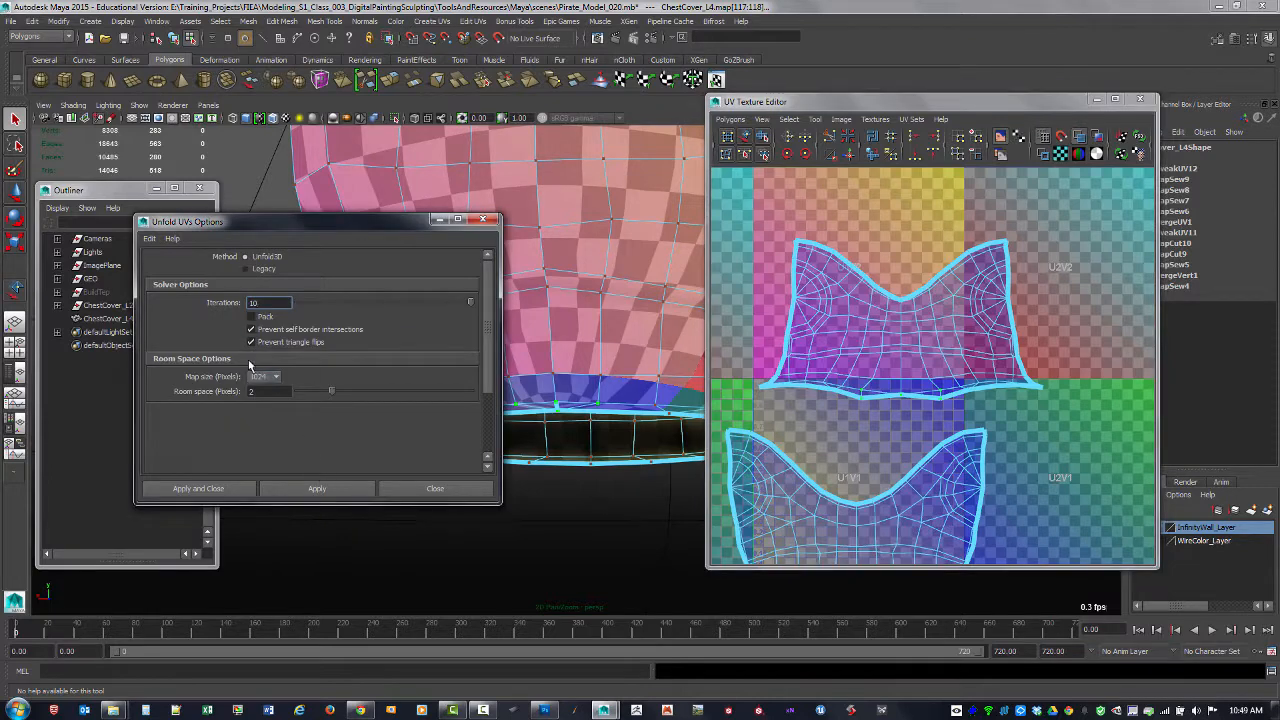
{"action": "left_click", "coordinate": [316, 488]}
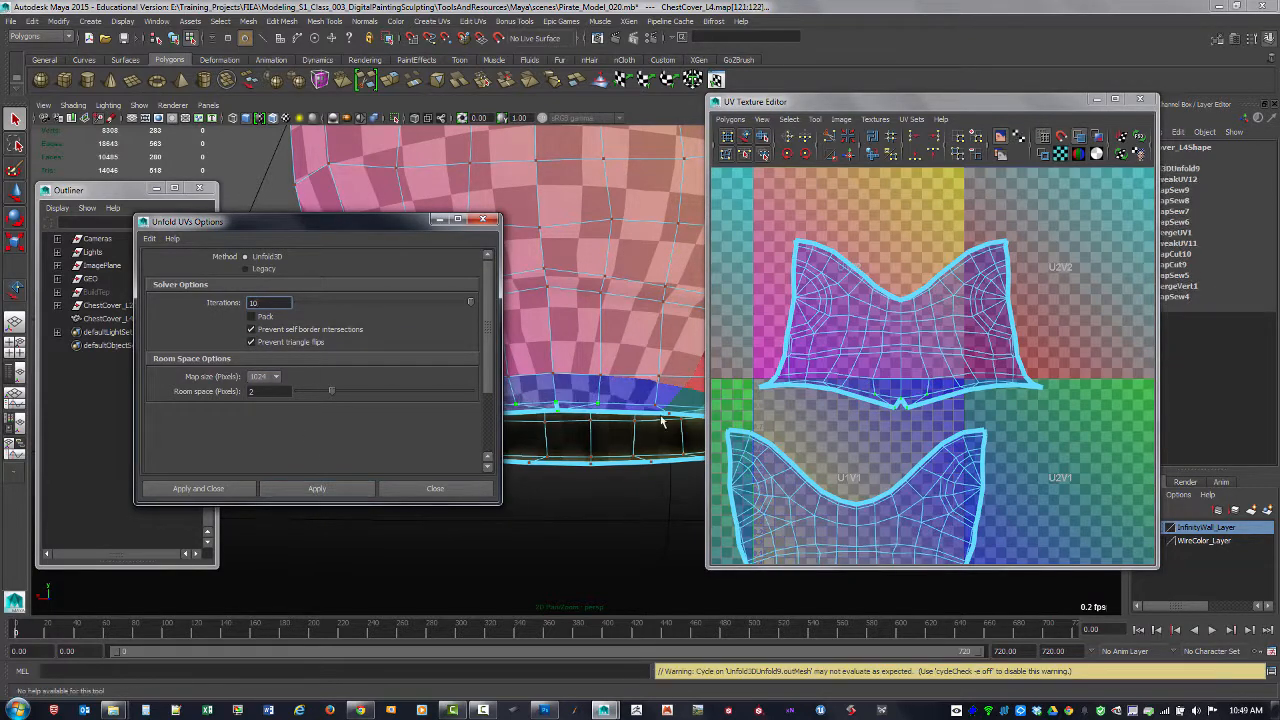
- Try to sew the edges at the small notch in the center of the joined shell's lower border
{"action": "scroll", "coordinate": [930, 400], "scroll_direction": "up", "scroll_amount": 4}
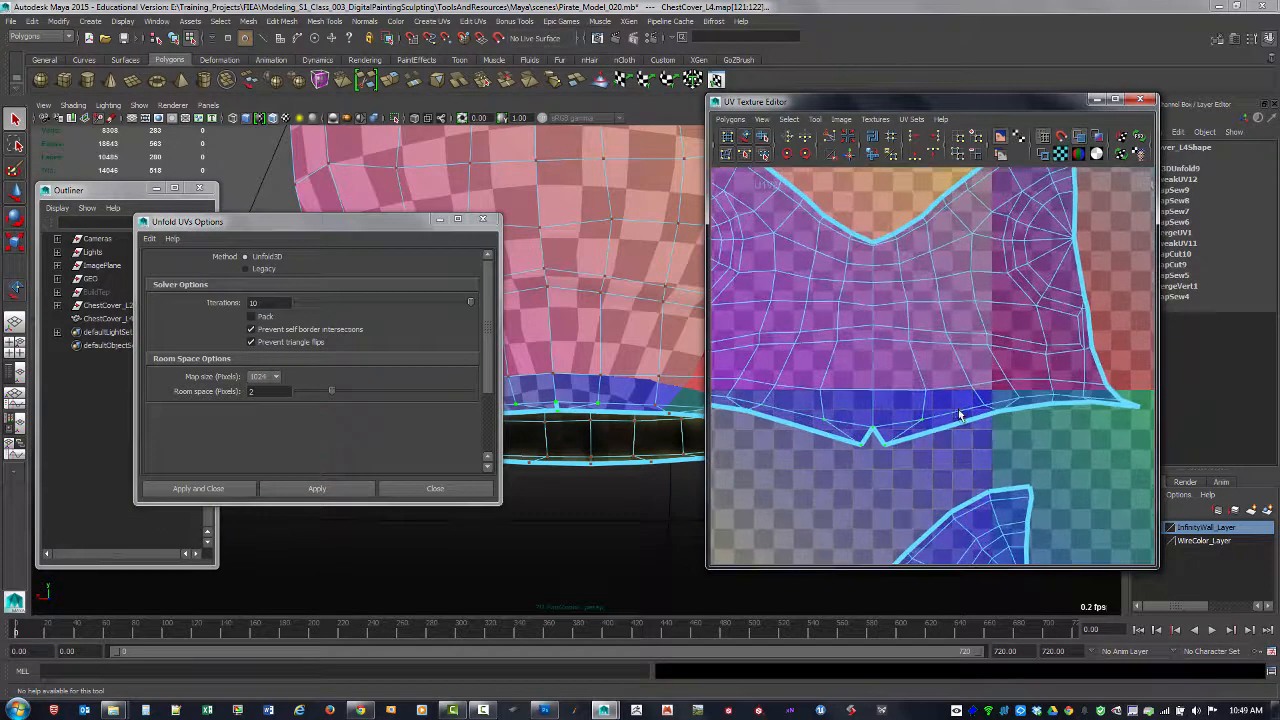
{"action": "key", "text": "F10"}
{"action": "left_click", "coordinate": [882, 435]}
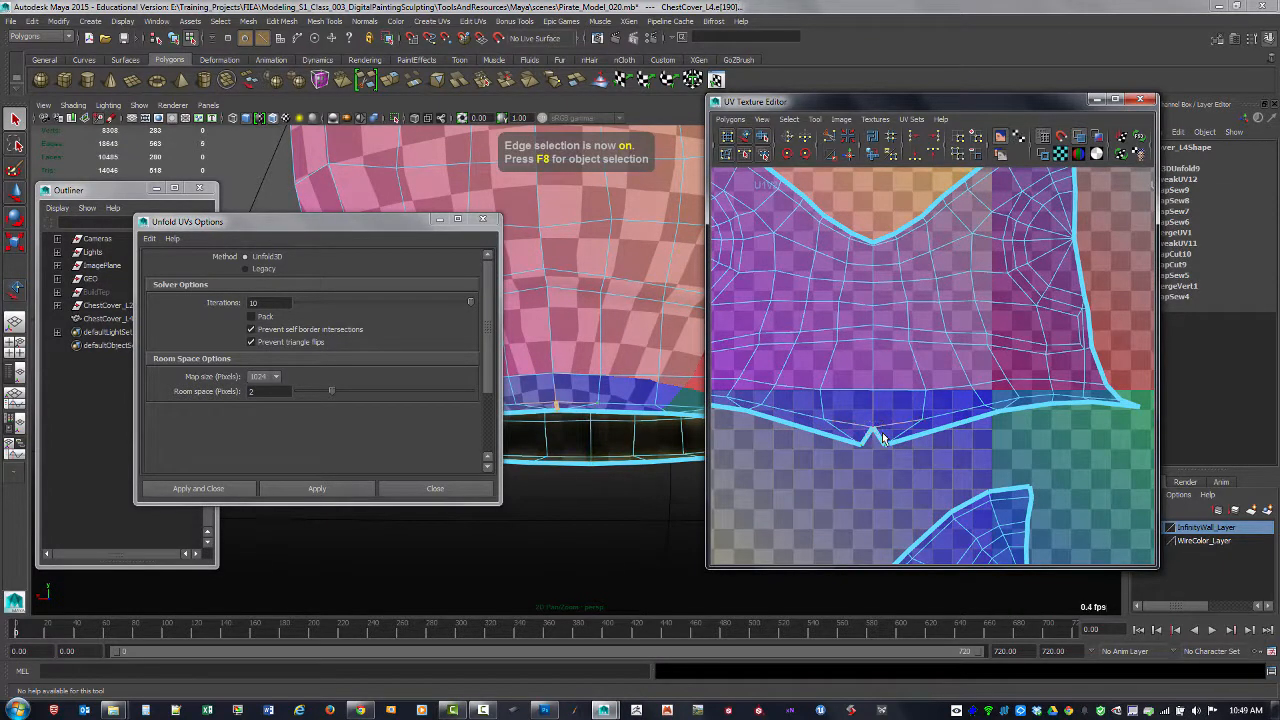
{"action": "left_click", "coordinate": [831, 155]}
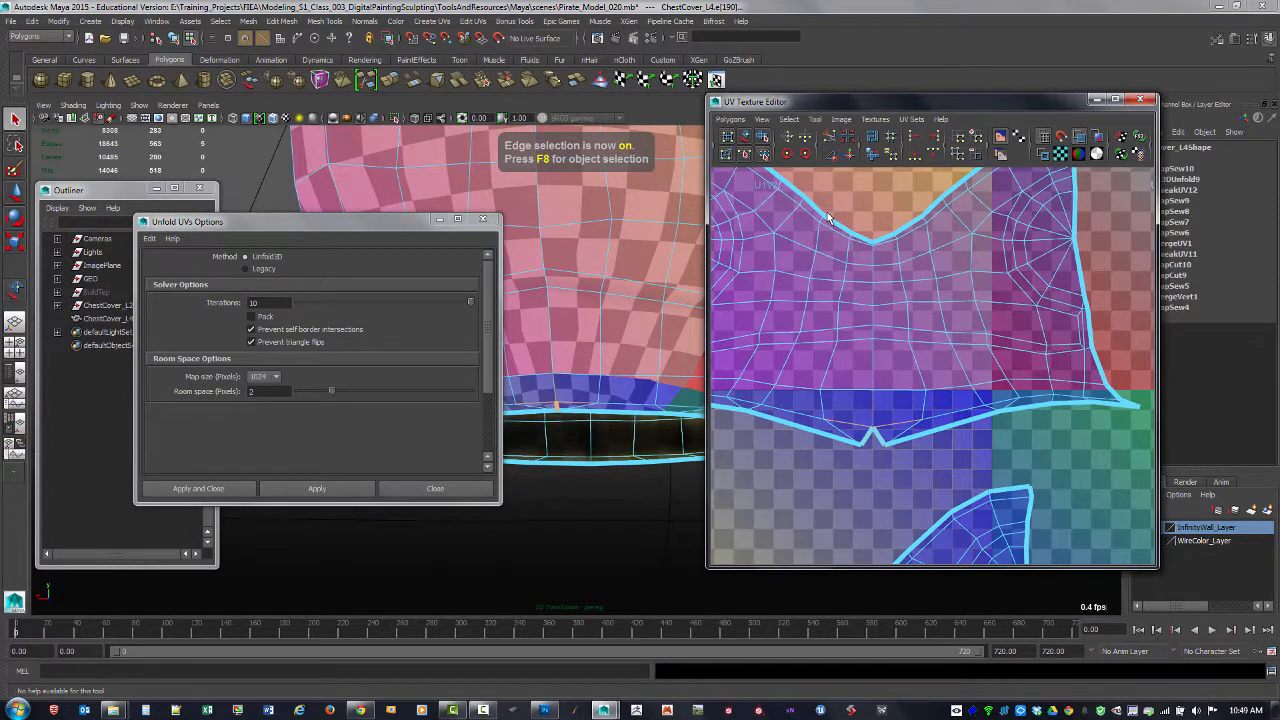
- Merge the overlapping vertices at the center of the chest cover's lower edge
{"action": "right_click_drag", "start_coordinate": [560, 395], "coordinate": [585, 395], "text": "alt"}
{"action": "middle_click_drag", "start_coordinate": [560, 397], "coordinate": [634, 363], "text": "alt"}
{"action": "left_click_drag", "start_coordinate": [634, 363], "coordinate": [651, 396], "text": "alt"}
{"action": "key", "text": "F9"}
{"action": "left_click", "coordinate": [644, 383]}
{"action": "key", "text": "w"}
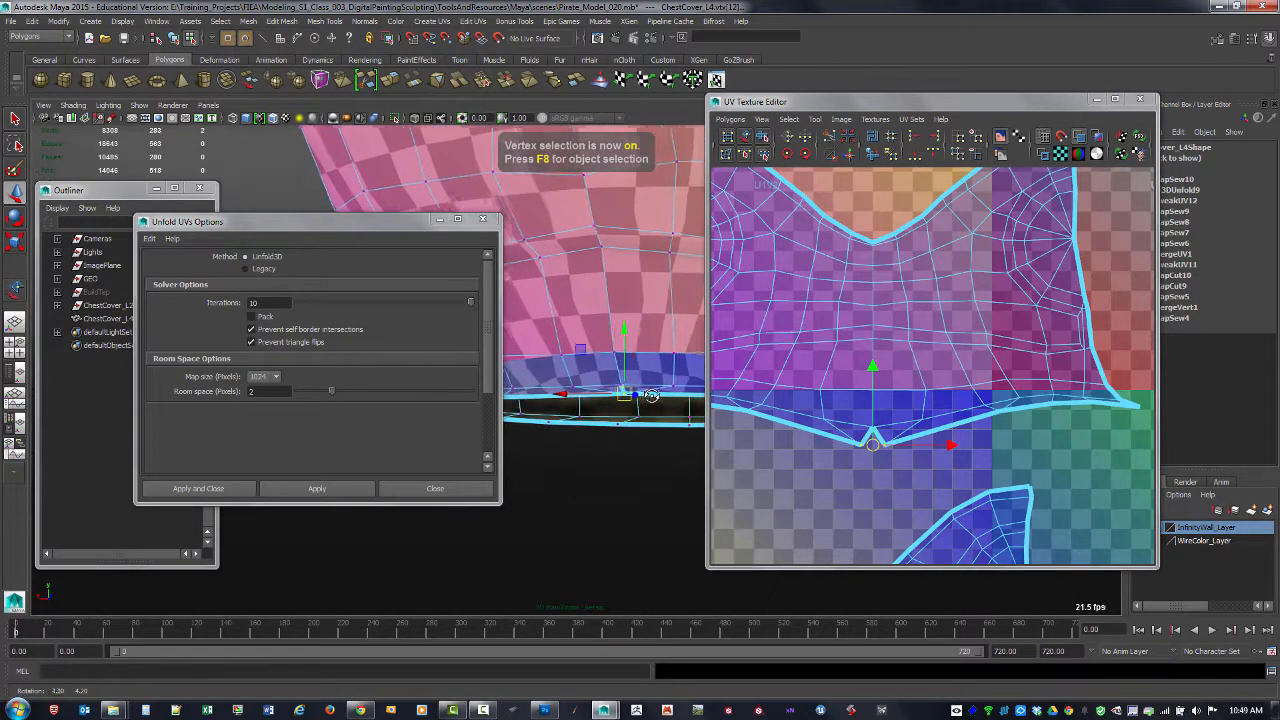
{"action": "right_click_drag", "start_coordinate": [630, 397], "coordinate": [625, 336], "text": "shift"}
- Sew the UV edges at the notch in the center of the joined shell's lower border
{"action": "scroll", "coordinate": [866, 443], "scroll_direction": "up", "scroll_amount": 2}
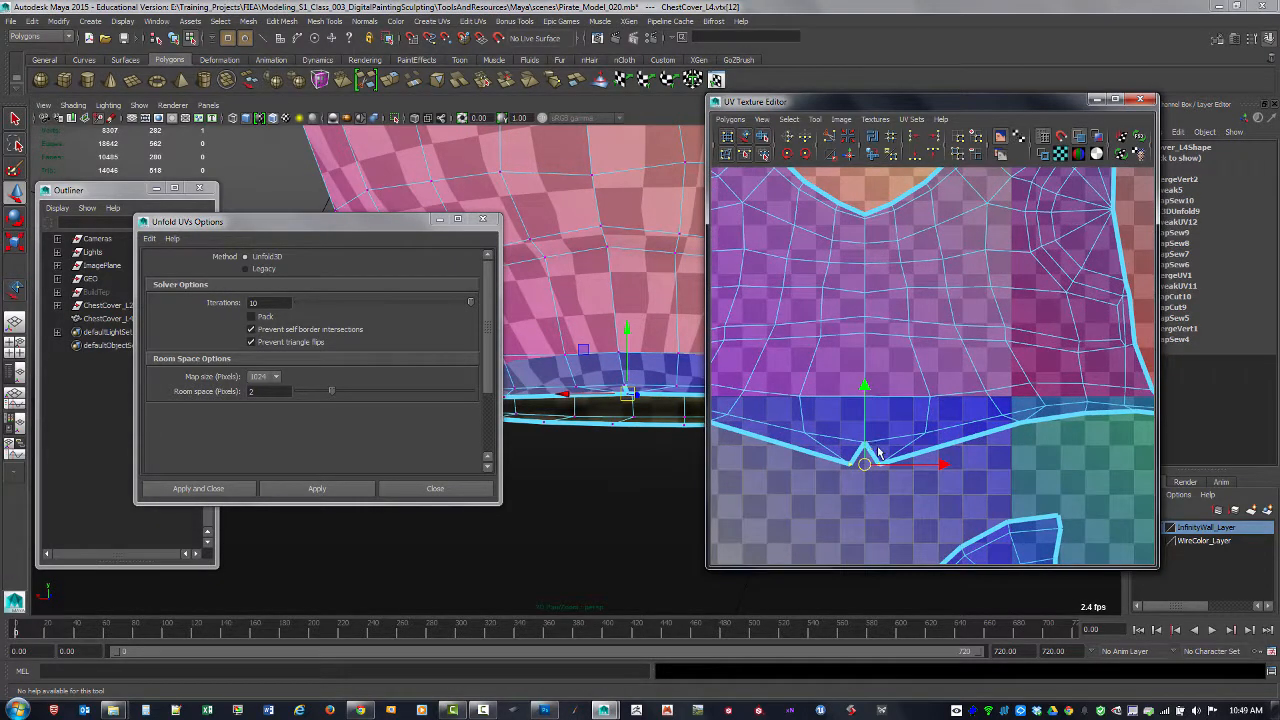
{"action": "key", "text": "F10"}
{"action": "left_click", "coordinate": [878, 454]}
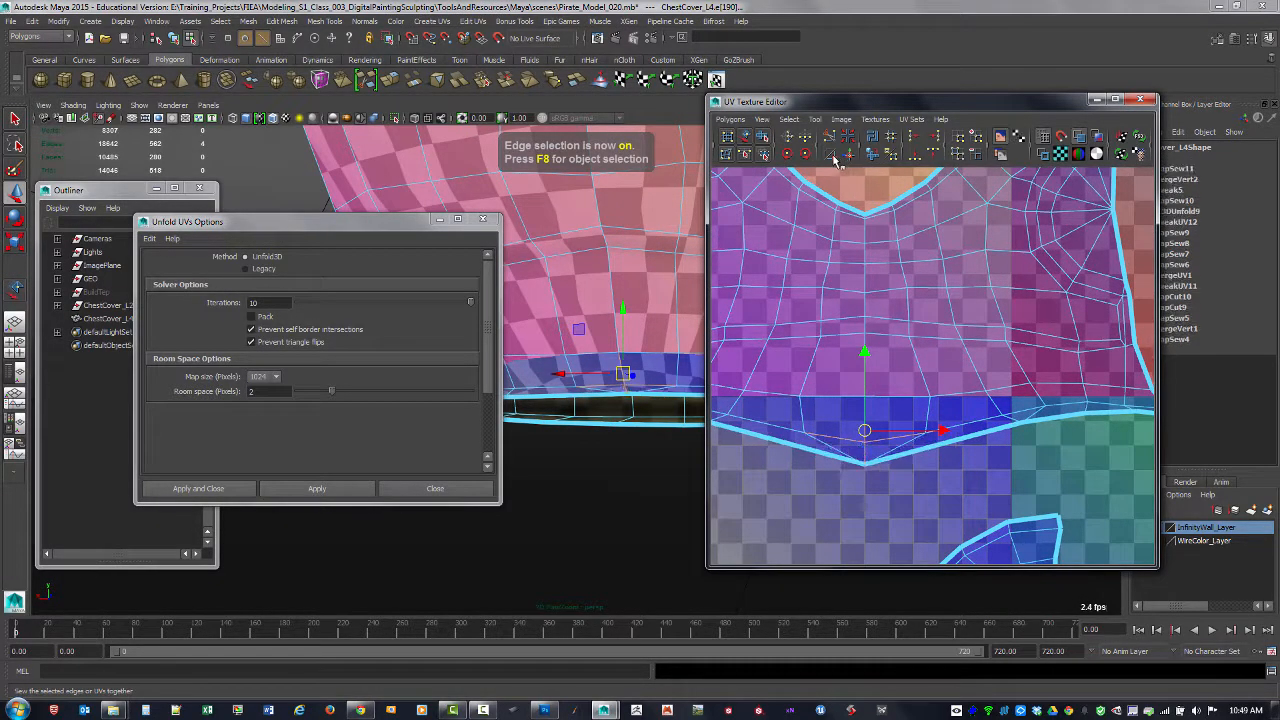
- Select the UVs in the middle of the joined shell and unfold them with the Unfold3D method at 10 iterations
{"action": "scroll", "coordinate": [857, 300], "scroll_direction": "down", "scroll_amount": 3}
{"action": "right_click_drag", "start_coordinate": [891, 365], "coordinate": [840, 365]}
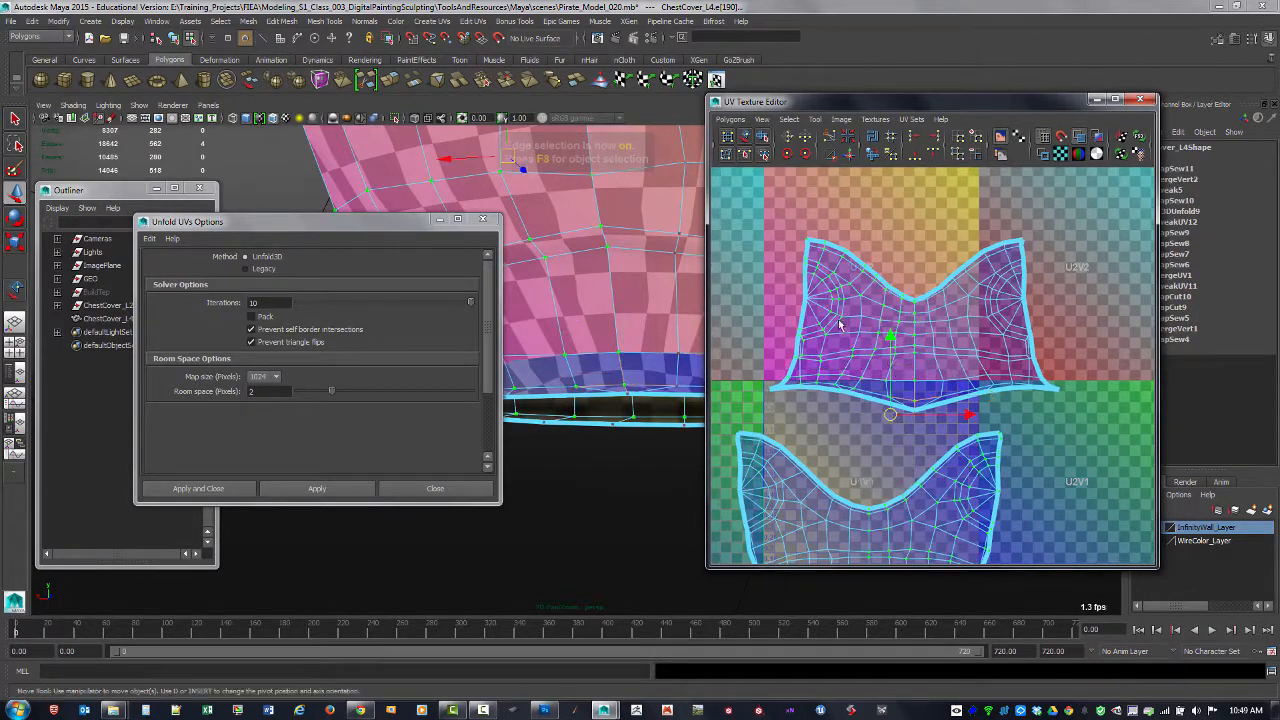
{"action": "left_click_drag", "start_coordinate": [974, 428], "coordinate": [989, 420]}
{"action": "key", "text": "w"}
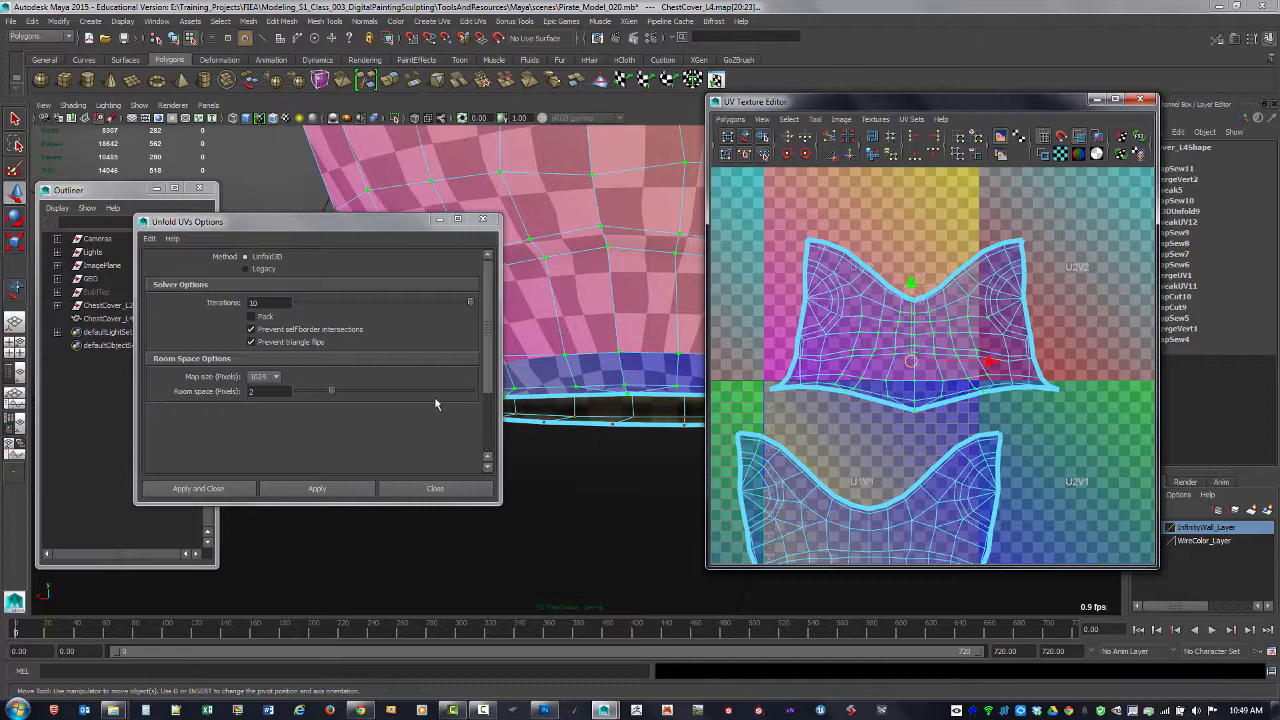
{"action": "left_click", "coordinate": [340, 487]}
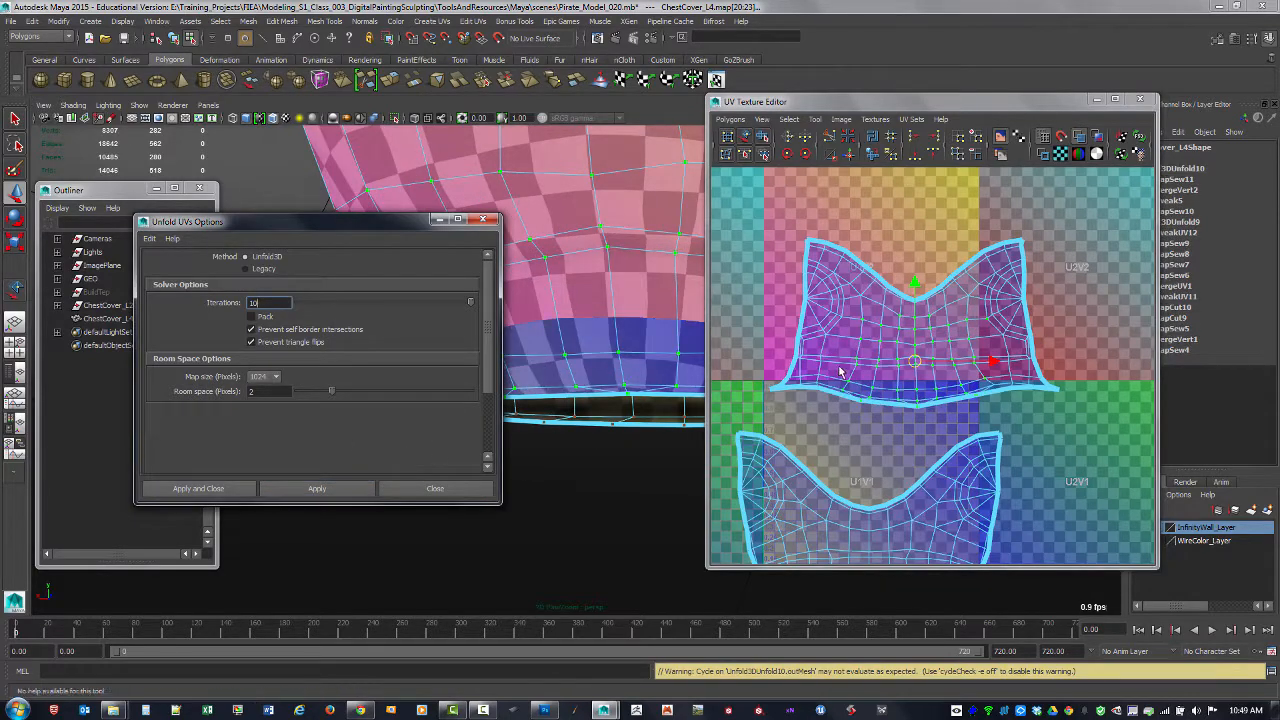
- Select a wider band of UVs along the joined shell's lower part and unfold it with Unfold3D
{"action": "scroll", "coordinate": [946, 332], "scroll_direction": "up", "scroll_amount": 5}
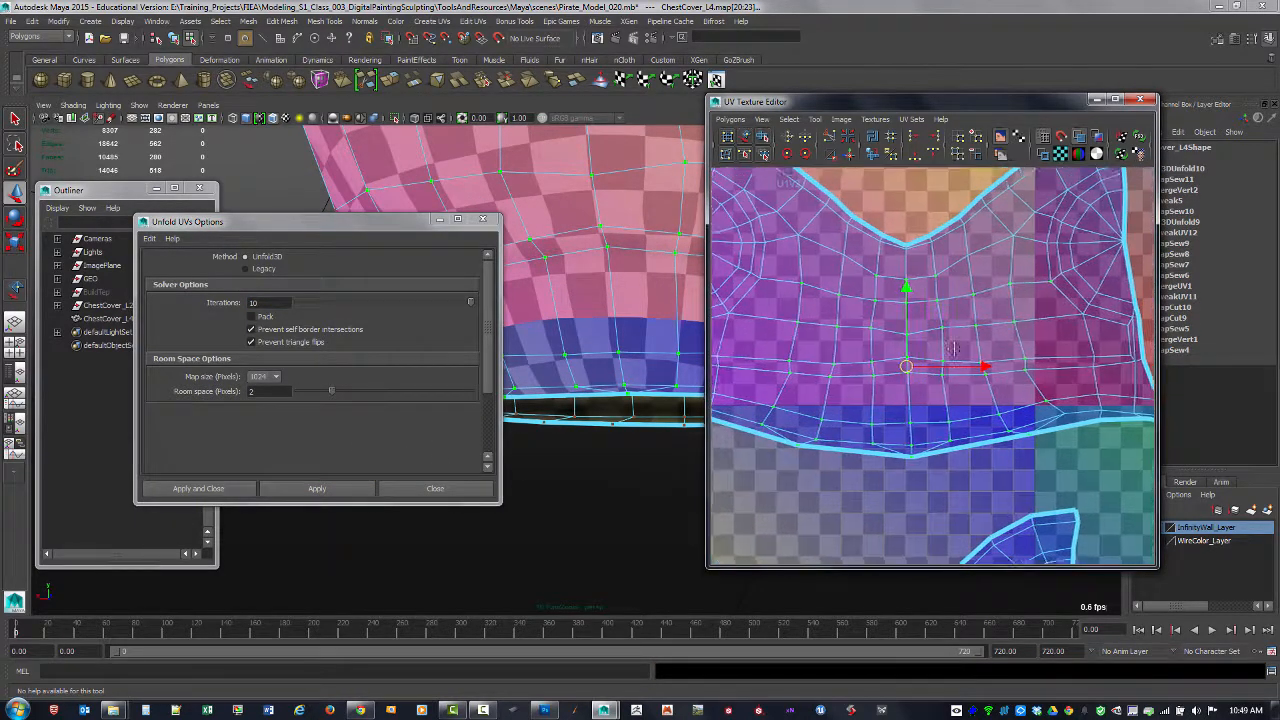
{"action": "scroll", "coordinate": [938, 334], "scroll_direction": "up", "scroll_amount": 2}
{"action": "scroll", "coordinate": [1025, 352], "scroll_direction": "down", "scroll_amount": 5}
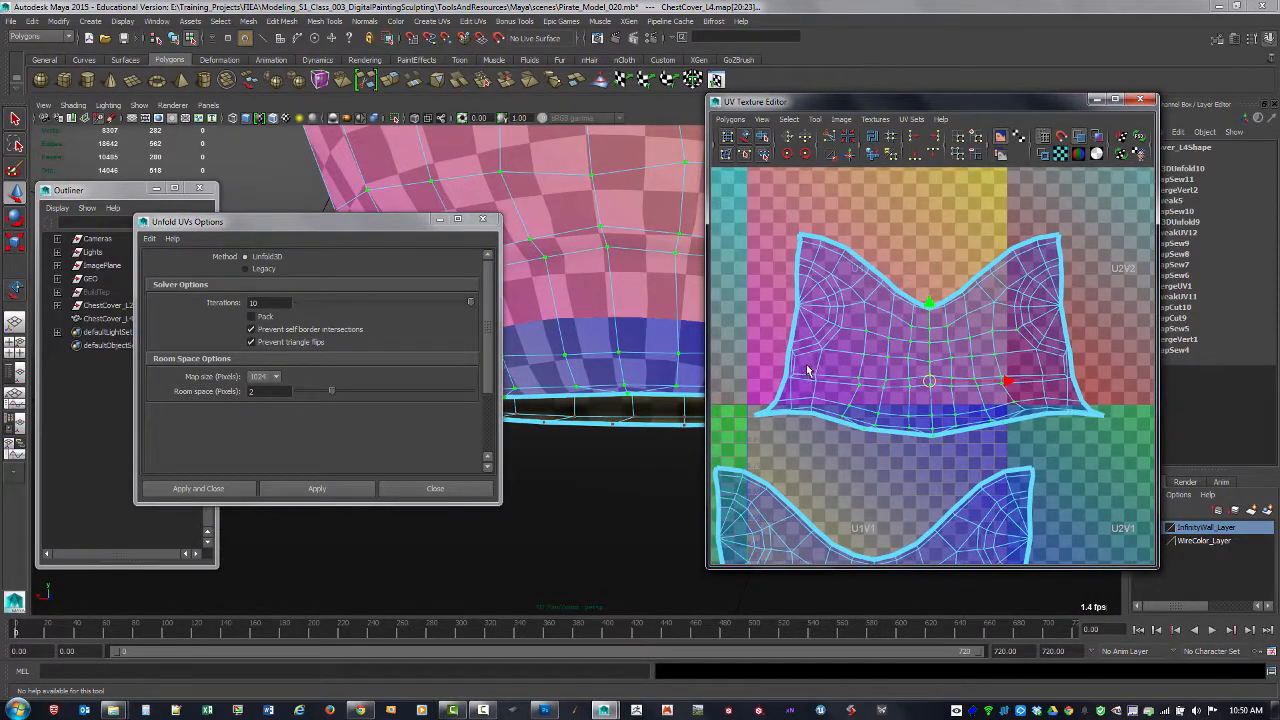
{"action": "key", "text": "w"}
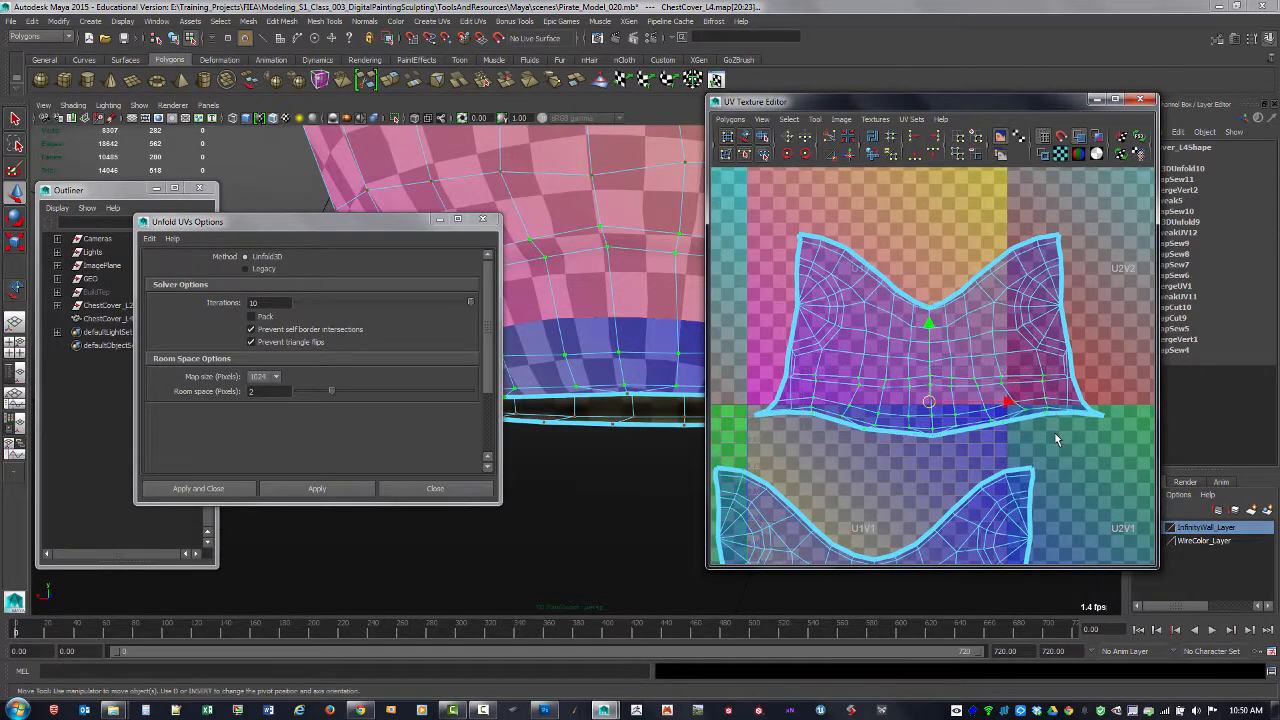
{"action": "left_click", "coordinate": [320, 489]}
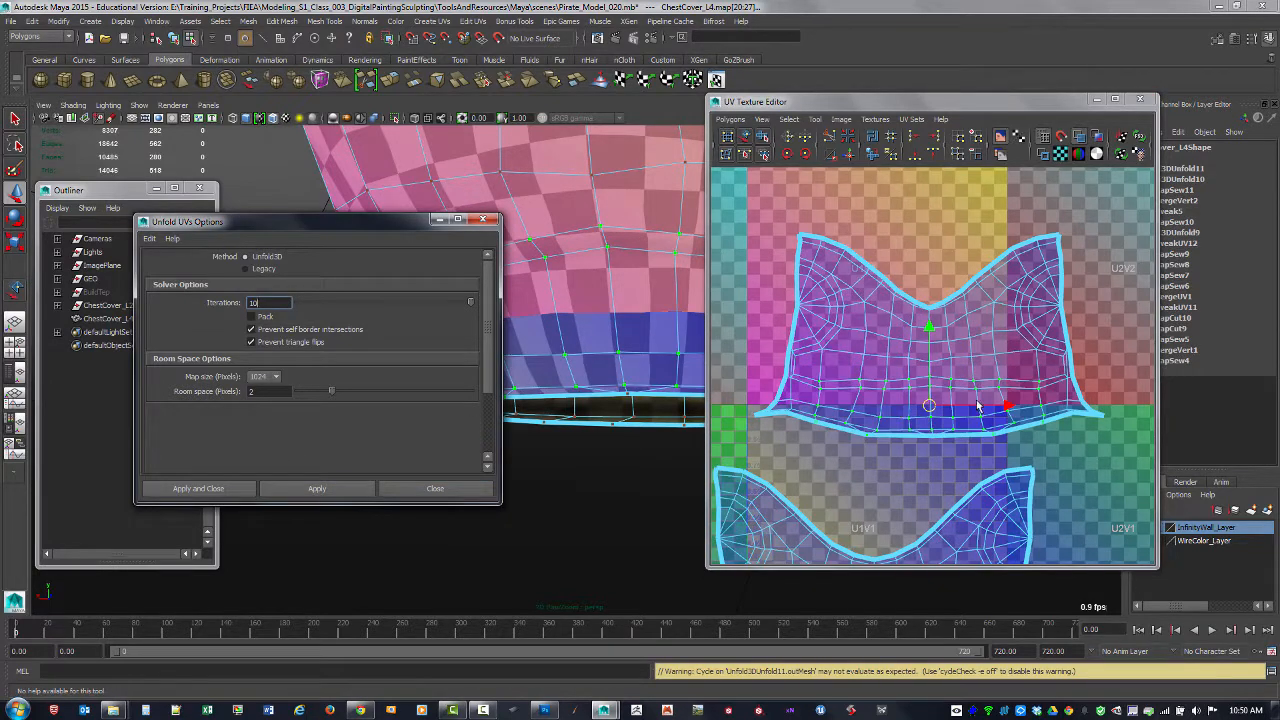
- Repeat the Unfold3D pass on the UVs along the joined shell's lower border to even them out further
{"action": "scroll", "coordinate": [805, 405], "scroll_direction": "up", "scroll_amount": 3}
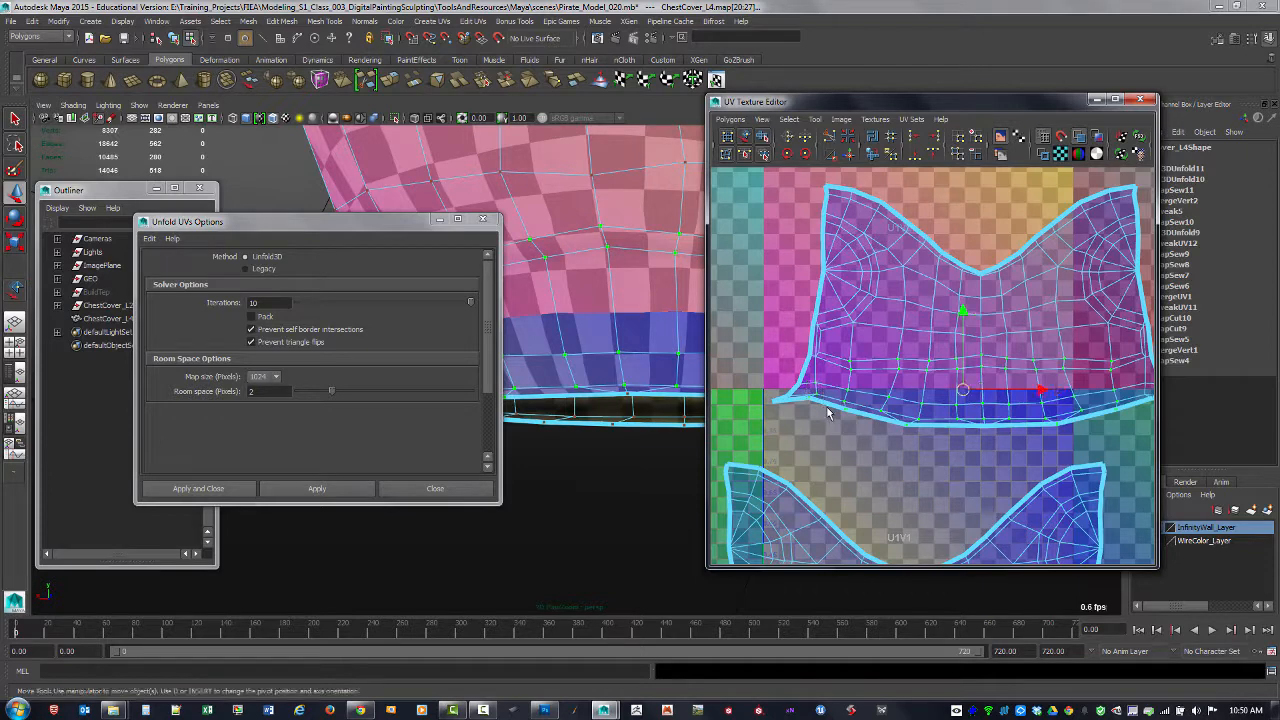
{"action": "middle_click_drag", "start_coordinate": [1085, 384], "coordinate": [925, 365], "text": "alt"}
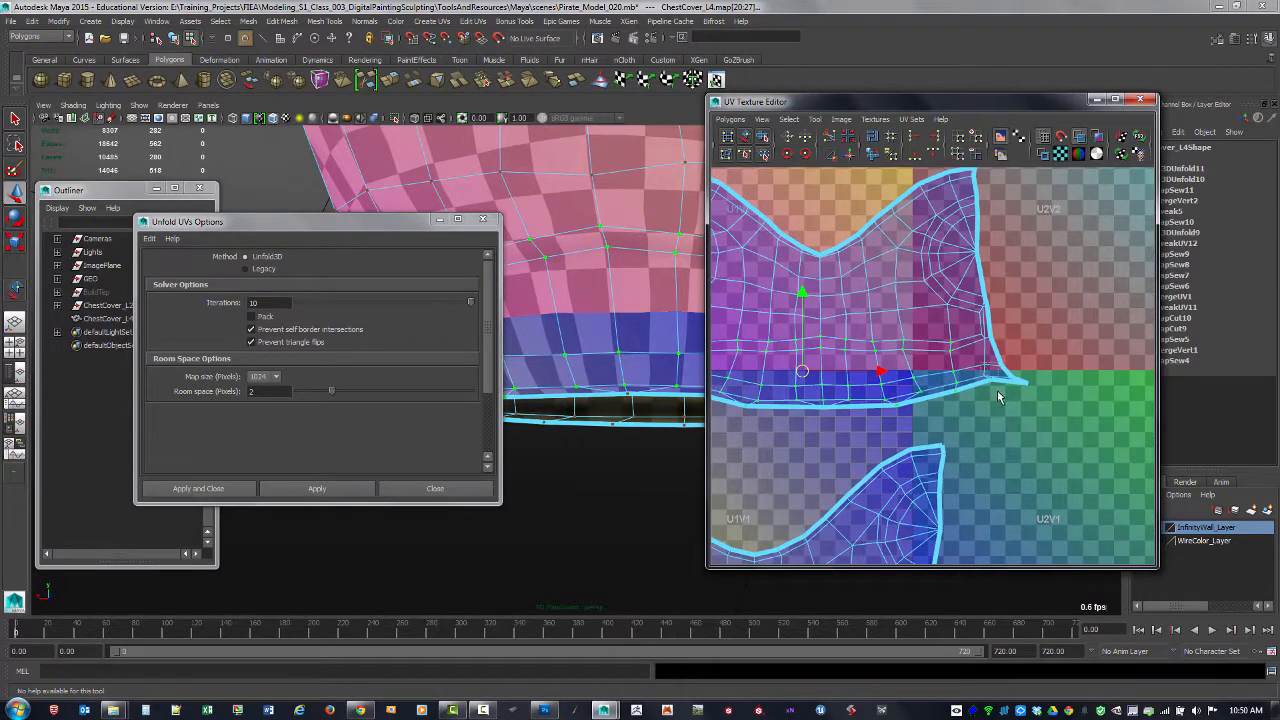
{"action": "left_click", "coordinate": [333, 488]}
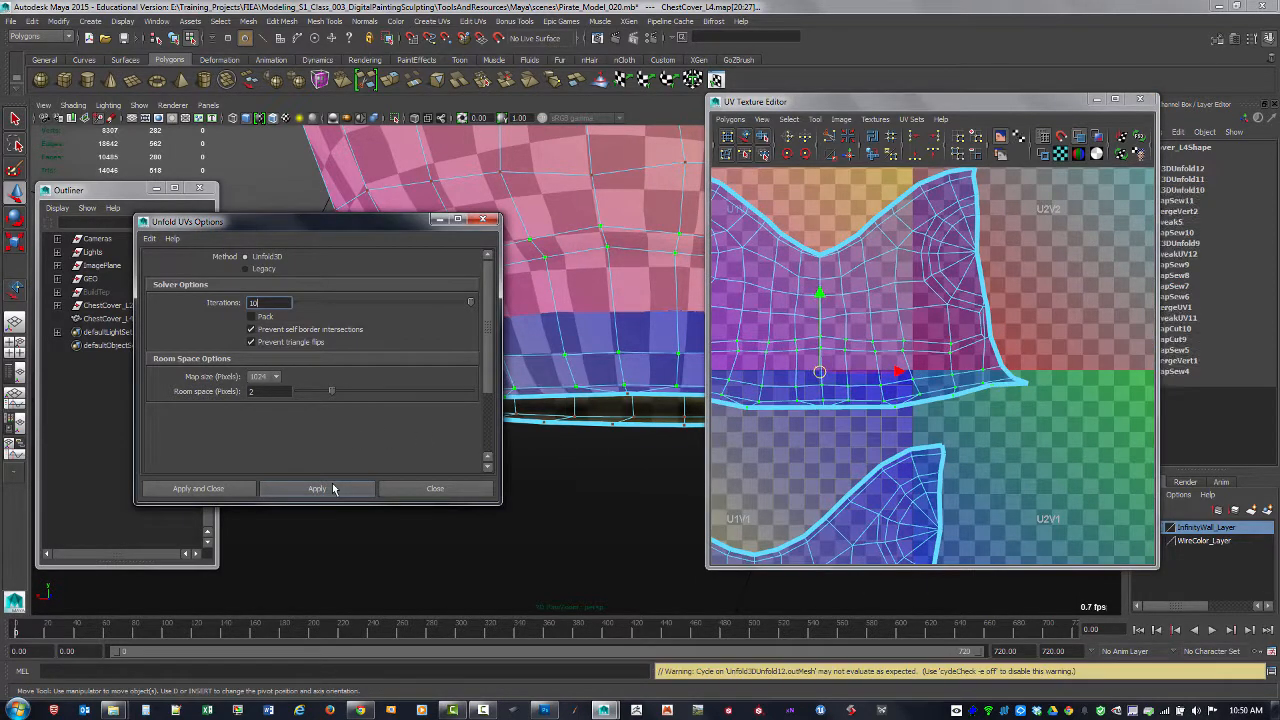
{"action": "right_click_drag", "start_coordinate": [926, 376], "coordinate": [870, 361], "text": "alt"}
{"action": "middle_click_drag", "start_coordinate": [870, 361], "coordinate": [892, 369], "text": "alt"}
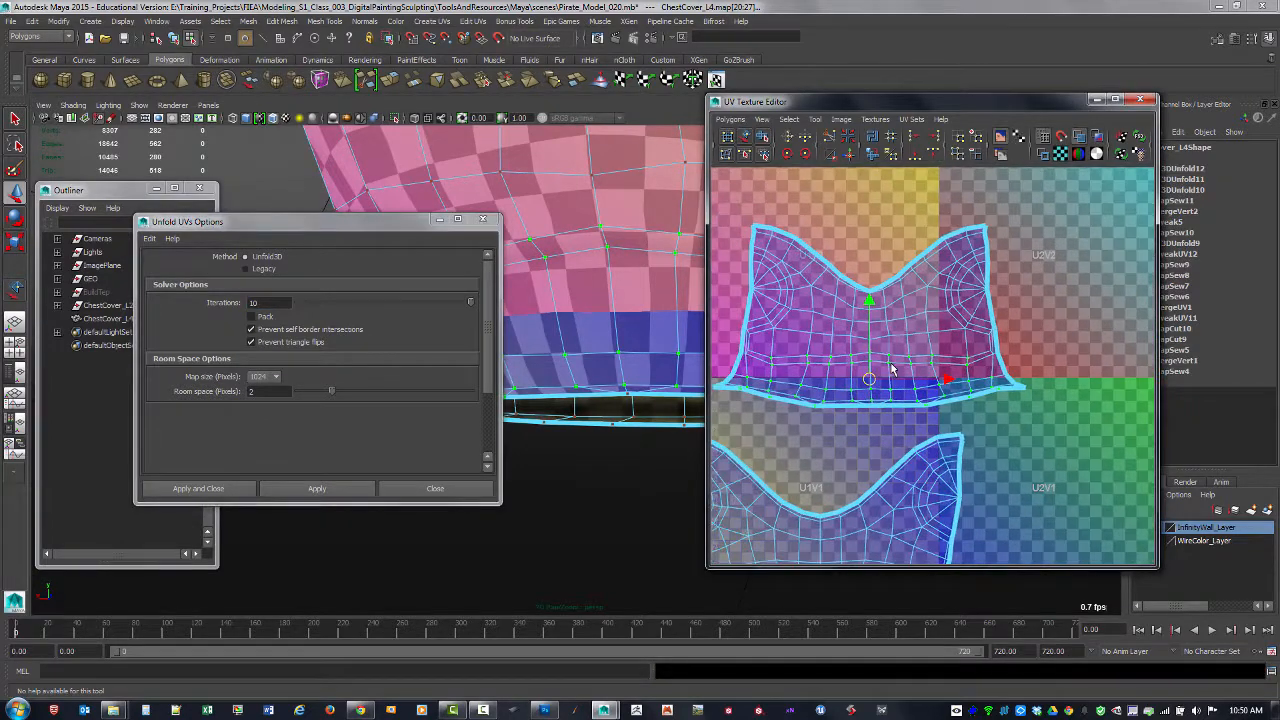
- Return to object selection and examine the checker pattern on the chest cover from several angles for distortion
{"action": "key", "text": "F8"}
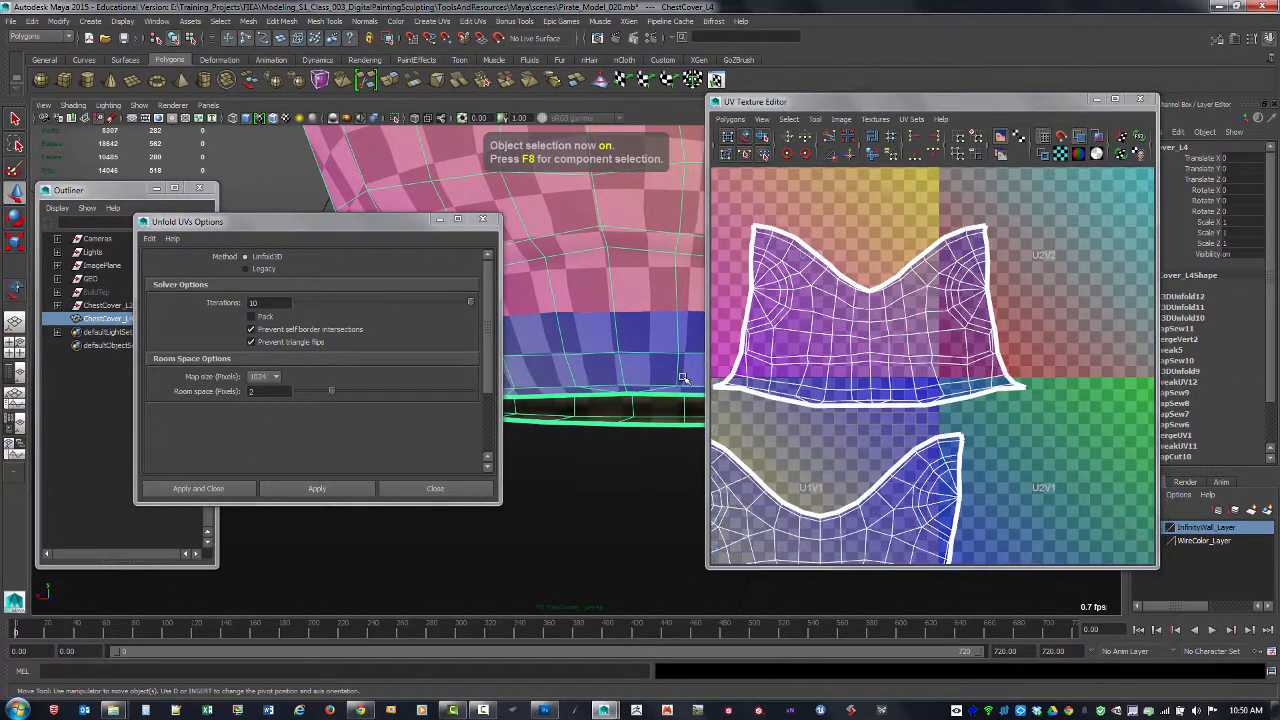
{"action": "right_click_drag", "start_coordinate": [952, 354], "coordinate": [935, 357], "text": "alt"}
{"action": "middle_click_drag", "start_coordinate": [935, 357], "coordinate": [929, 322], "text": "alt"}
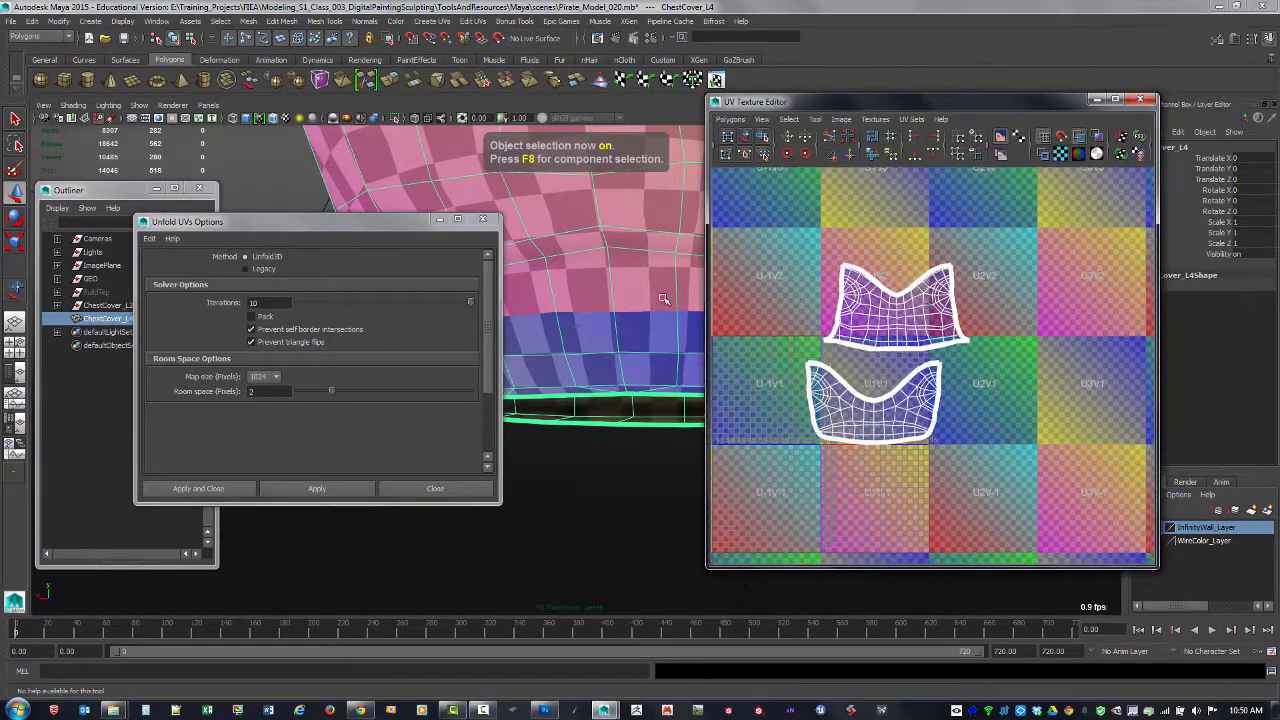
{"action": "mouse_move", "coordinate": [665, 300]}
{"action": "left_mouse_down", "text": "alt"}
{"action": "mouse_move", "coordinate": [660, 310]}
{"action": "mouse_move", "coordinate": [603, 184]}
{"action": "mouse_move", "coordinate": [608, 242]}
{"action": "mouse_move", "coordinate": [662, 285]}
{"action": "left_mouse_up", "text": "alt"}
{"action": "left_click_drag", "start_coordinate": [349, 226], "coordinate": [181, 204]}
{"action": "middle_click_drag", "start_coordinate": [534, 337], "coordinate": [584, 263], "text": "alt"}
{"action": "left_click_drag", "start_coordinate": [584, 263], "coordinate": [617, 290], "text": "alt"}
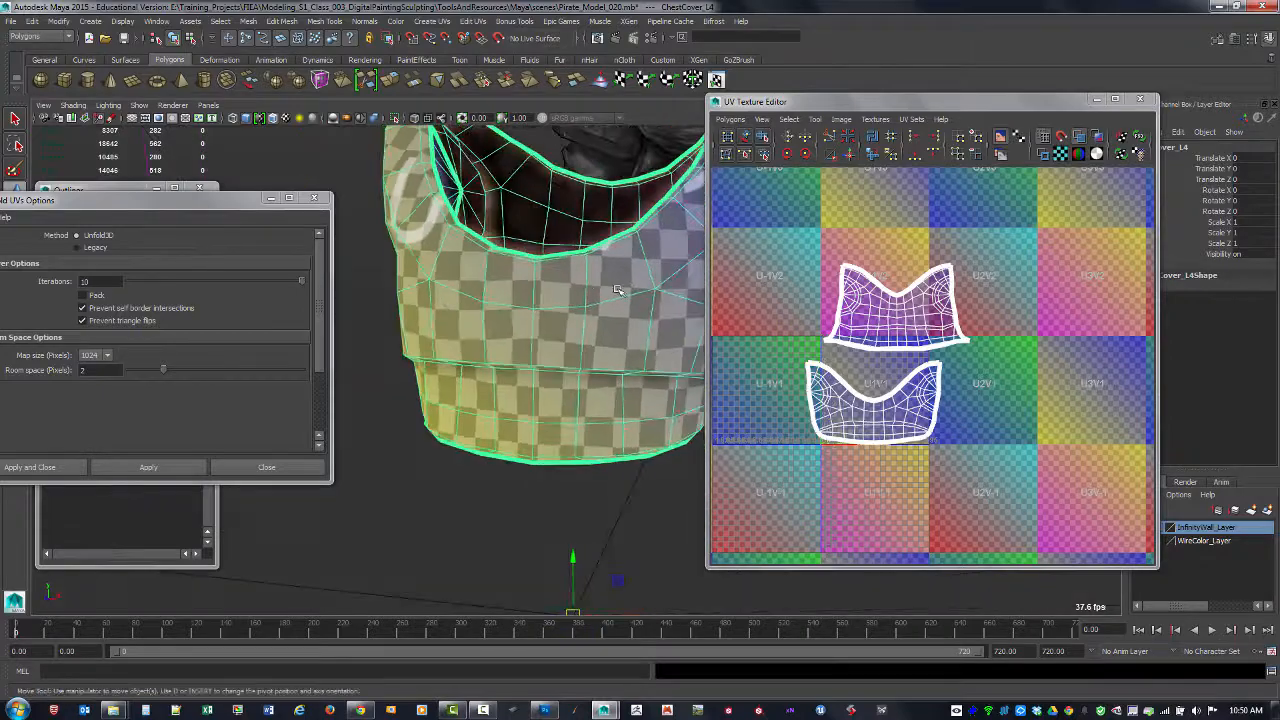
{"action": "left_click_drag", "start_coordinate": [557, 371], "coordinate": [622, 364], "text": "alt"}
{"action": "left_click_drag", "start_coordinate": [613, 300], "coordinate": [460, 260], "text": "alt"}
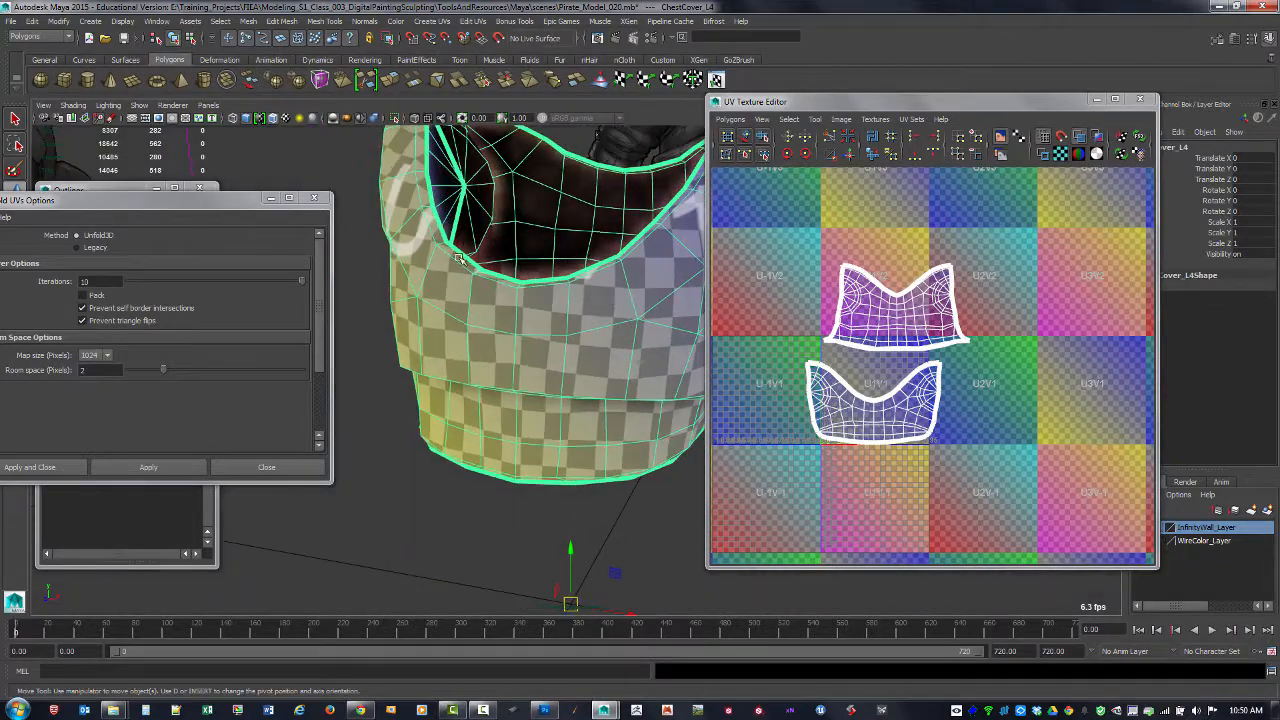
- Rename the ChestCover_L4 object to ChestCover_FrontBackUVs
{"action": "left_click_drag", "start_coordinate": [188, 204], "coordinate": [591, 317]}
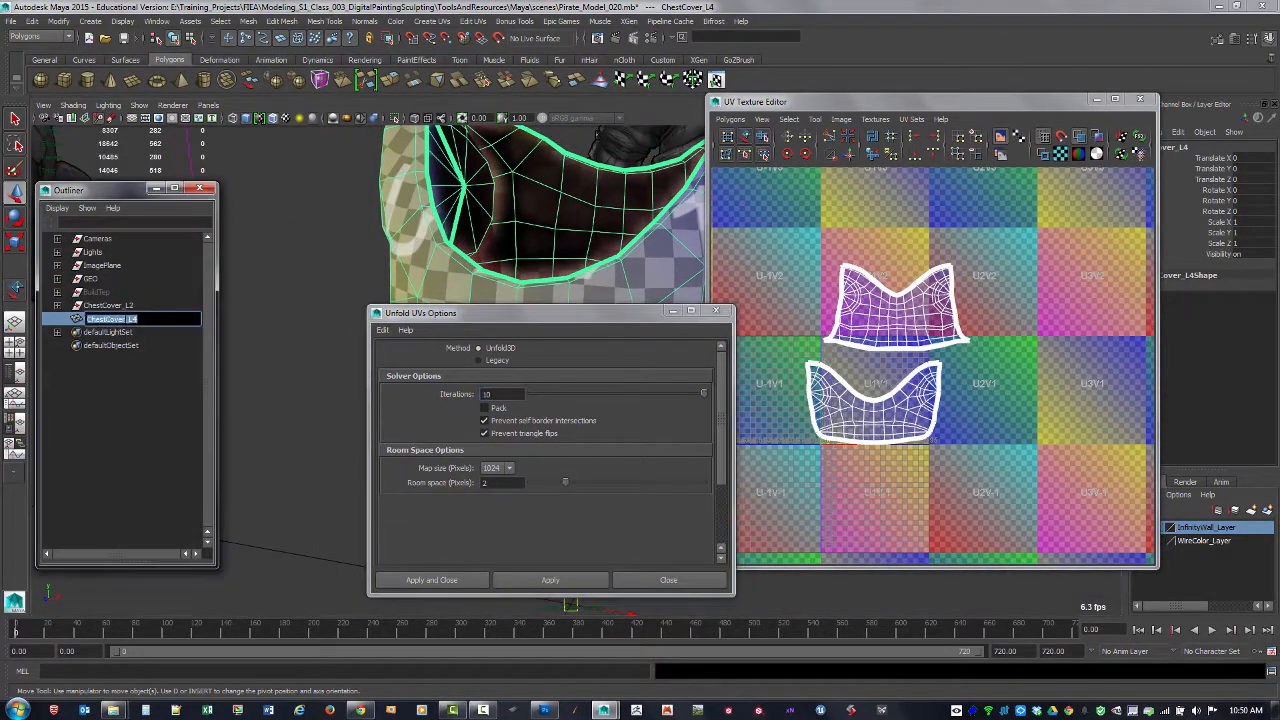
{"action": "left_click", "coordinate": [131, 318]}
{"action": "type", "text": "FrontBackUVs"}
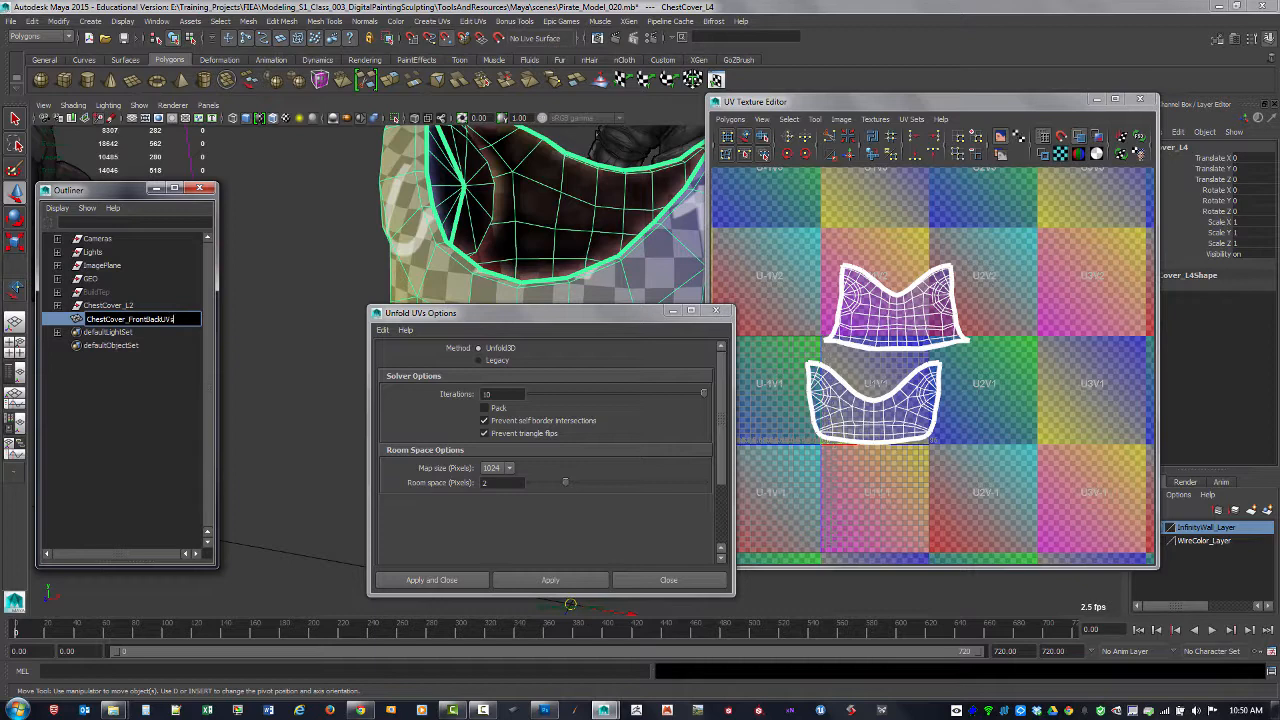
{"action": "key", "text": "Return"}
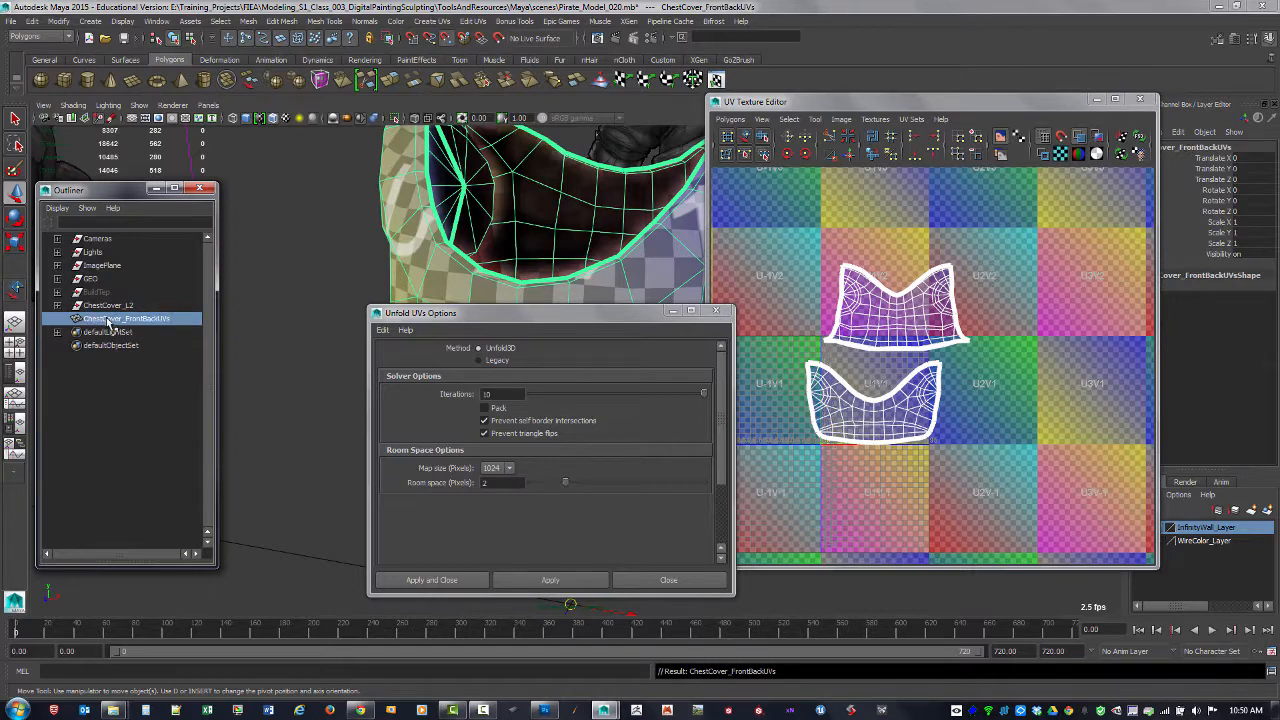
- Move ChestCover_FrontBackUVs into the BuildTep group and remove the empty ChestCover_L2 group
{"action": "middle_click_drag", "start_coordinate": [105, 319], "coordinate": [102, 292]}
{"action": "left_click", "coordinate": [104, 305]}
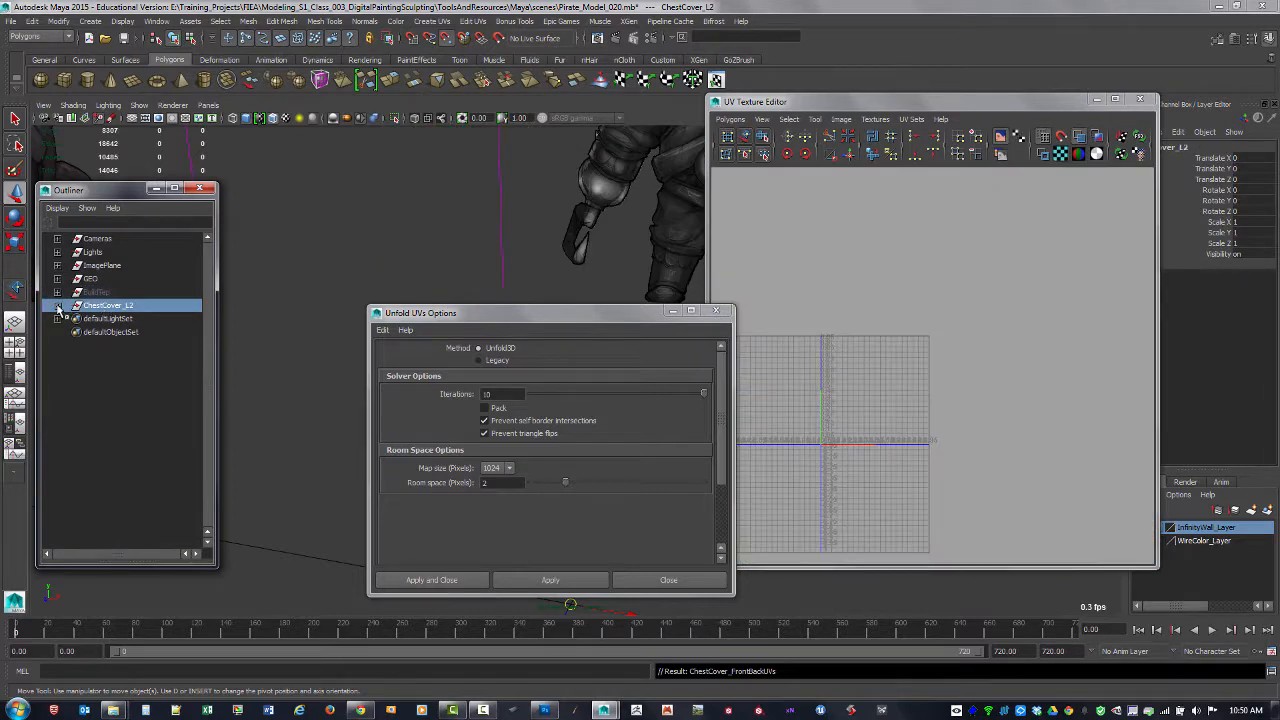
{"action": "left_click", "coordinate": [58, 305]}
{"action": "middle_click_drag", "start_coordinate": [111, 311], "coordinate": [100, 294]}
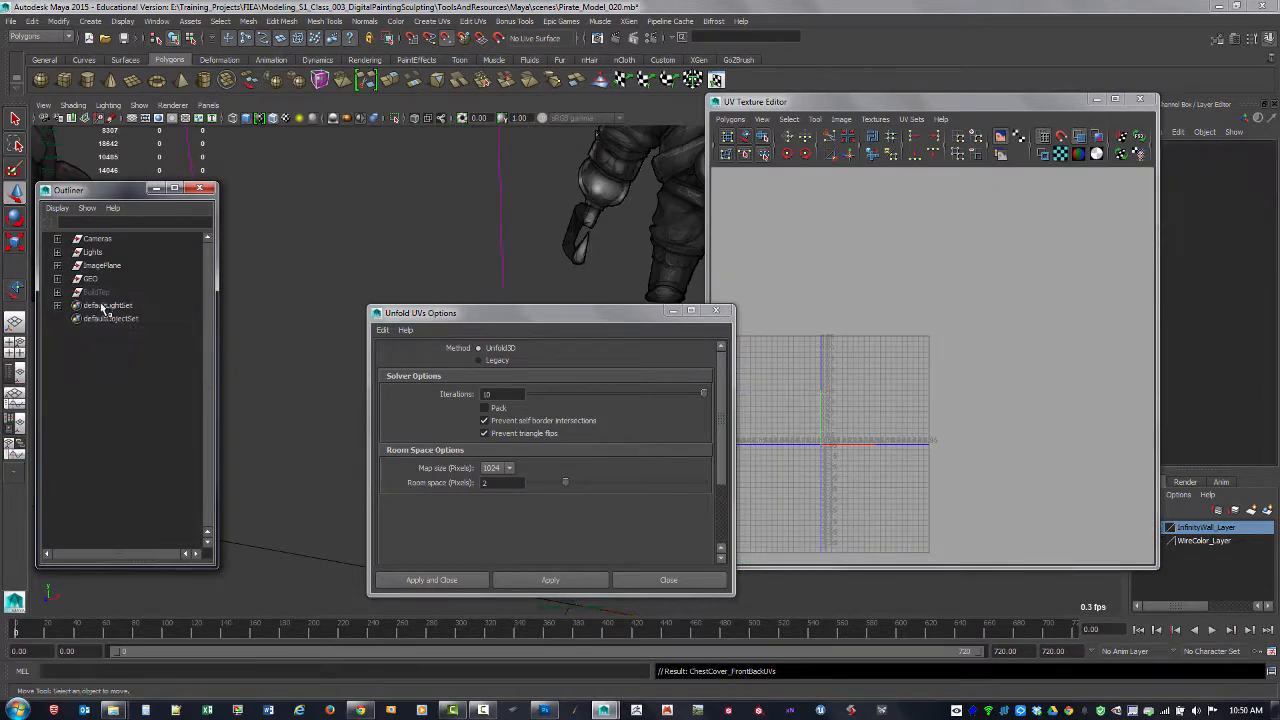
- Unhide the BuildTep group, close the unfold options, and hide ChestCover_FrontBackUVs within the group
{"action": "left_click", "coordinate": [96, 292]}
{"action": "key", "text": "shift+h"}
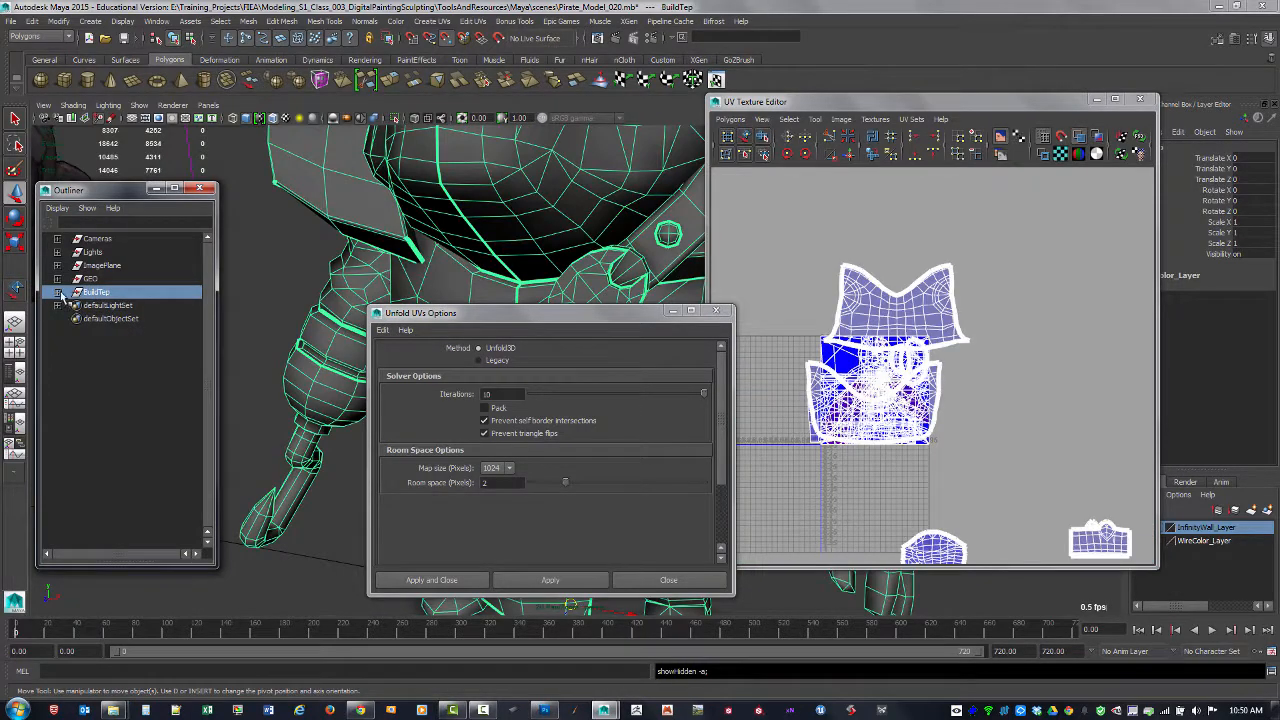
{"action": "left_click", "coordinate": [58, 291]}
{"action": "scroll", "coordinate": [118, 458], "scroll_direction": "down", "scroll_amount": 2}
{"action": "left_click", "coordinate": [140, 505]}
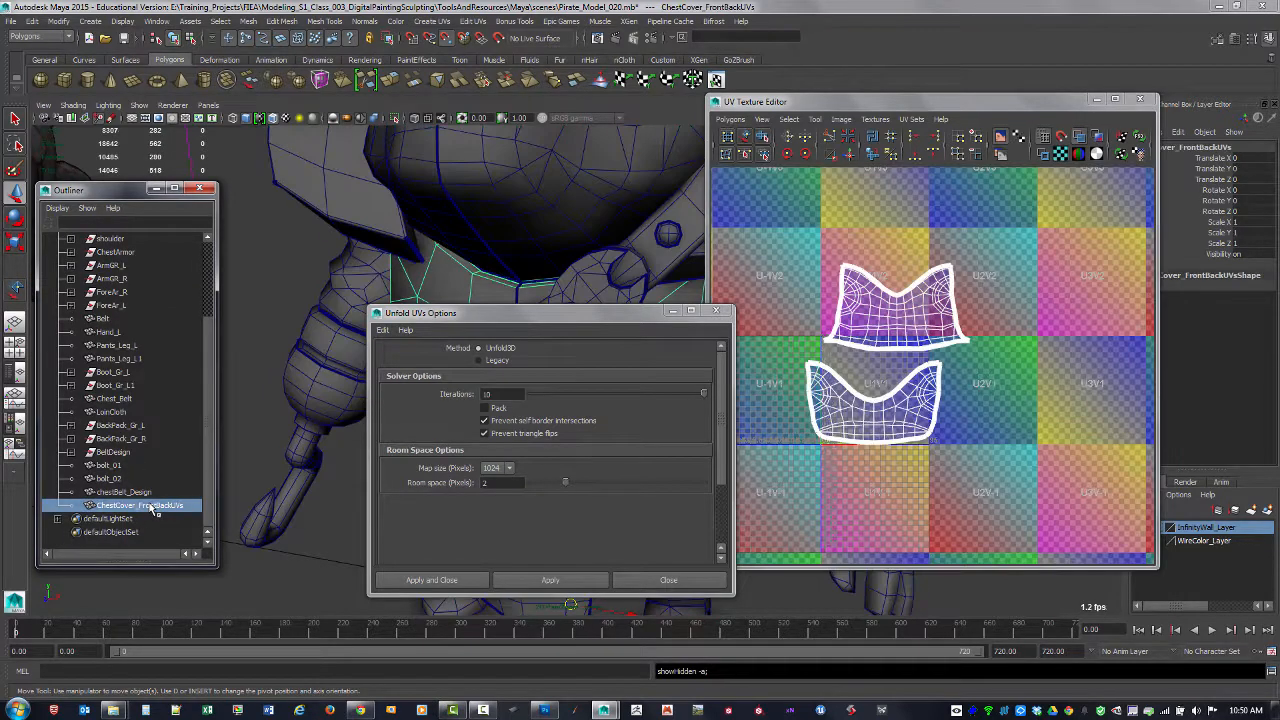
{"action": "left_click", "coordinate": [716, 310]}
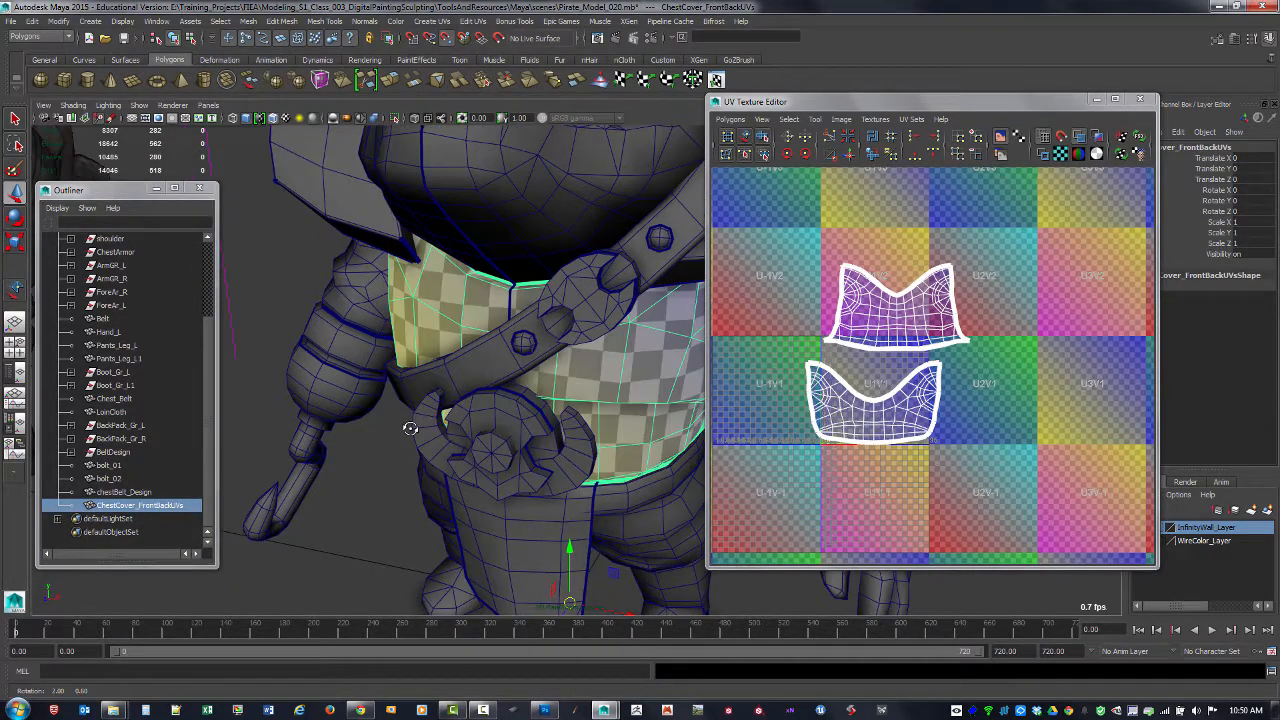
{"action": "key", "text": "ctrl+h"}
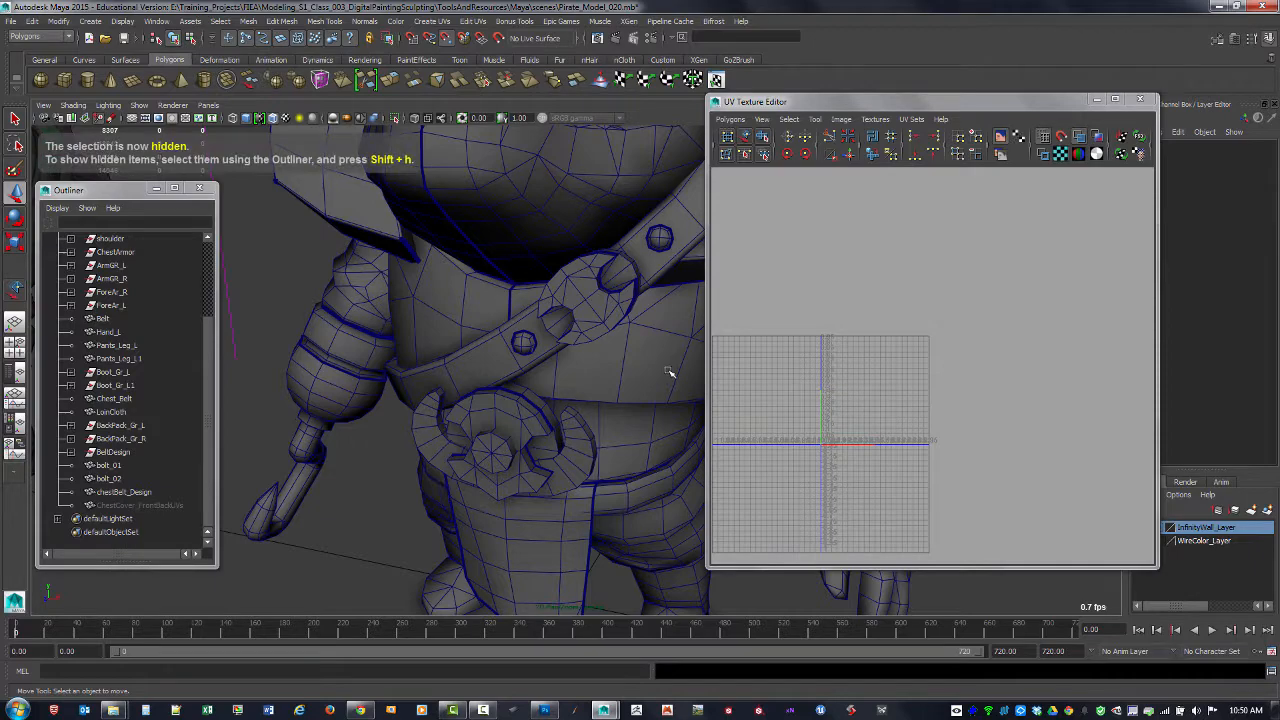
- Scale down all UVs of the original ChestCover_L mesh and move the shell into the U1V-1 tile
{"action": "left_click", "coordinate": [670, 373]}
{"action": "scroll", "coordinate": [996, 432], "scroll_direction": "up", "scroll_amount": 4}
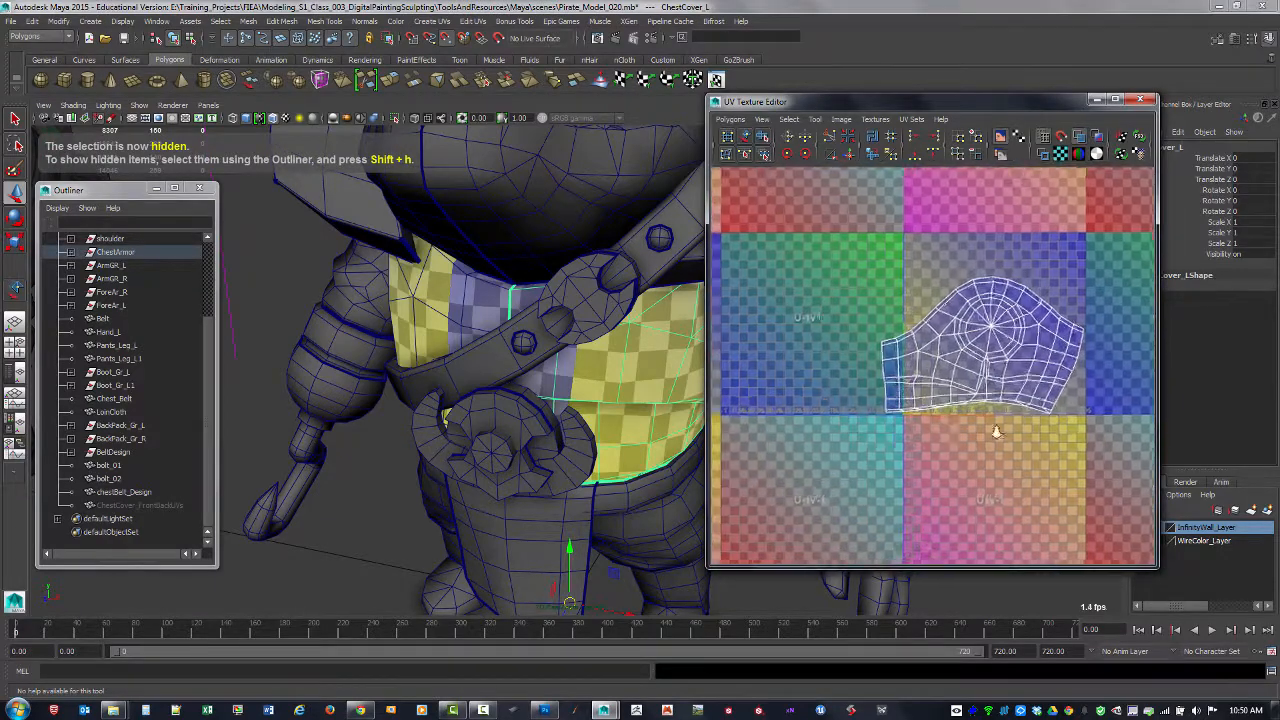
{"action": "scroll", "coordinate": [996, 432], "scroll_direction": "up", "scroll_amount": 3}
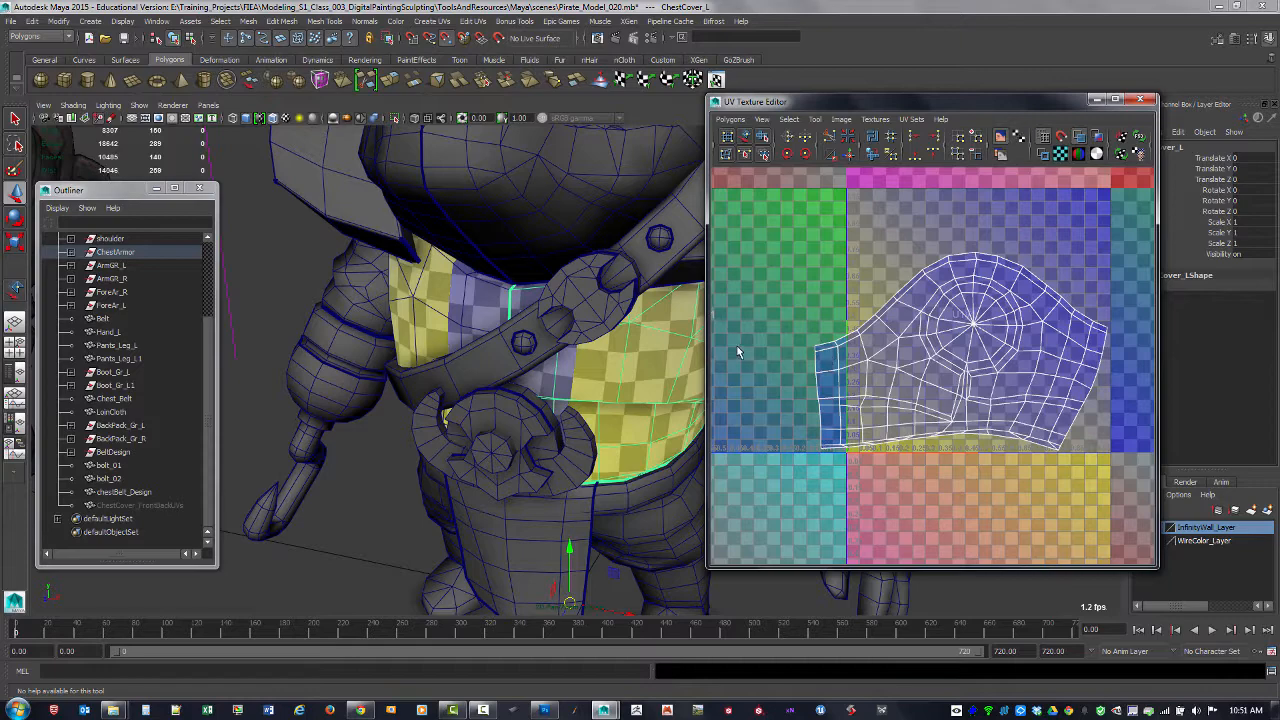
{"action": "left_click_drag", "start_coordinate": [270, 421], "coordinate": [541, 459], "text": "alt"}
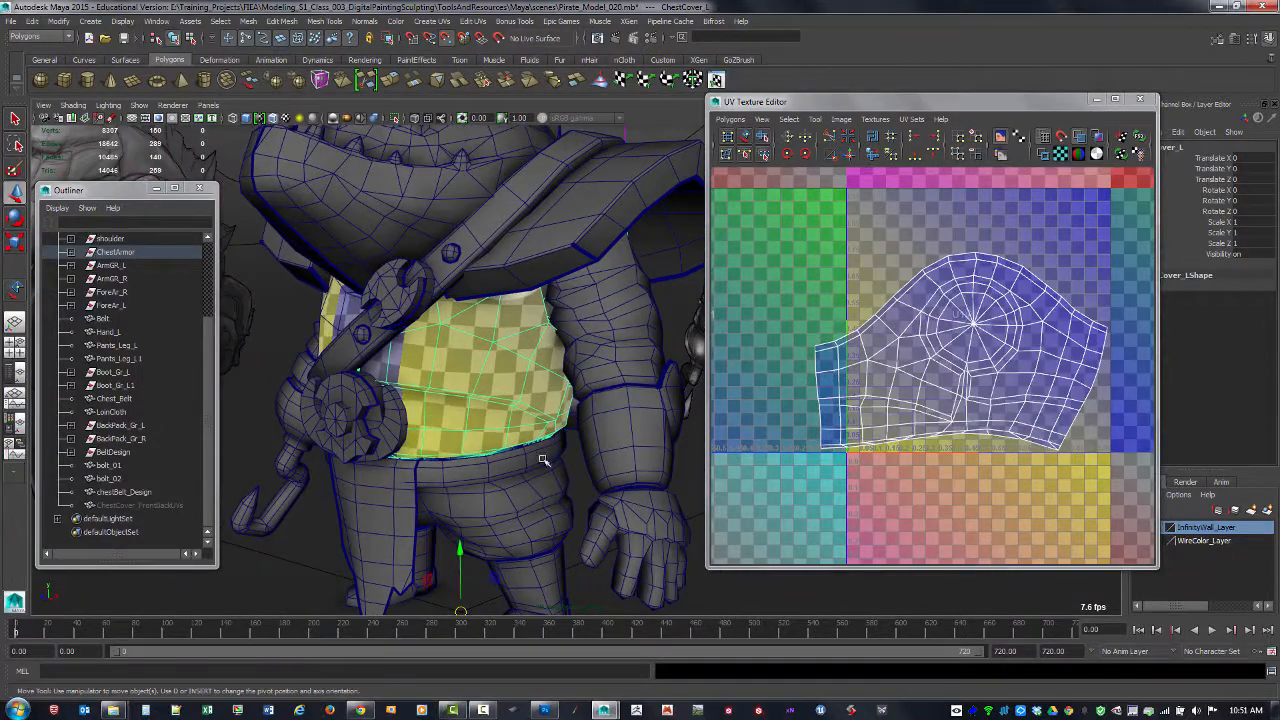
{"action": "left_click_drag", "start_coordinate": [305, 525], "coordinate": [566, 385], "text": "alt"}
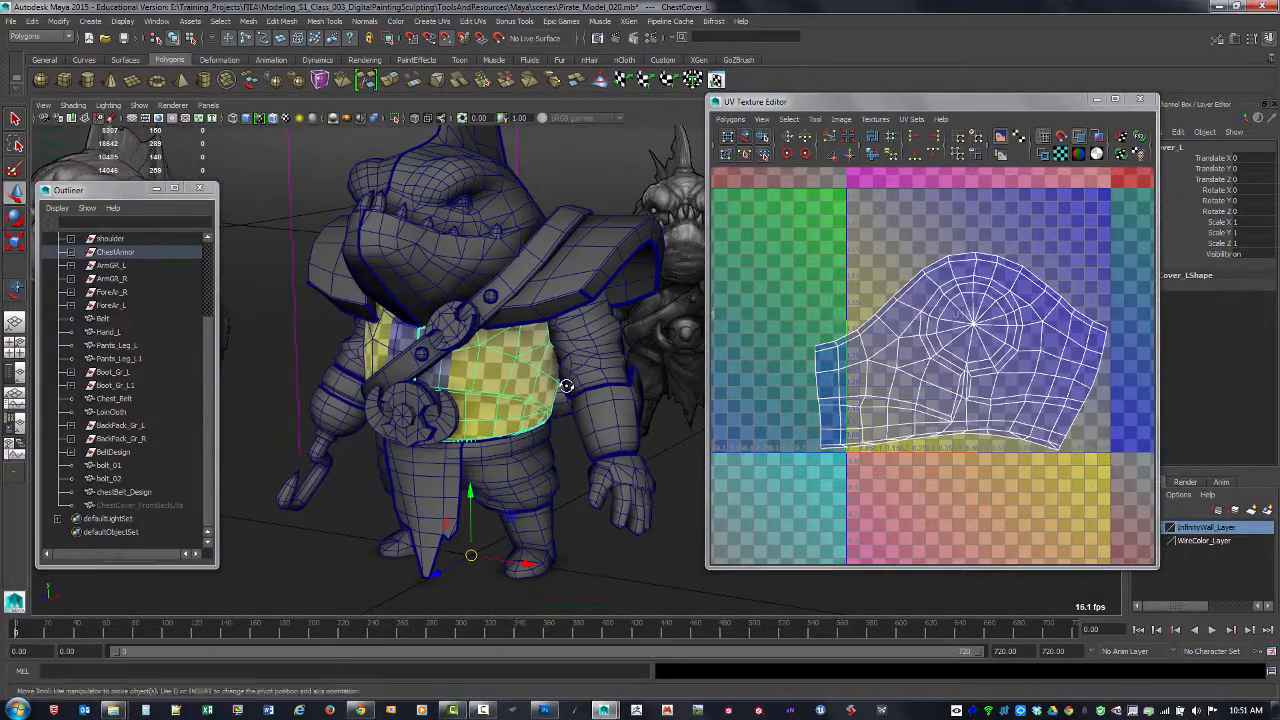
{"action": "right_click_drag", "start_coordinate": [877, 388], "coordinate": [690, 352], "text": "alt"}
{"action": "right_click_drag", "start_coordinate": [946, 371], "coordinate": [1003, 374]}
{"action": "left_click_drag", "start_coordinate": [827, 292], "coordinate": [1040, 437]}
{"action": "right_click_drag", "start_coordinate": [950, 380], "coordinate": [888, 370], "text": "alt"}
{"action": "left_click_drag", "start_coordinate": [938, 368], "coordinate": [958, 478]}
{"action": "key", "text": "r"}
{"action": "key", "text": "w"}
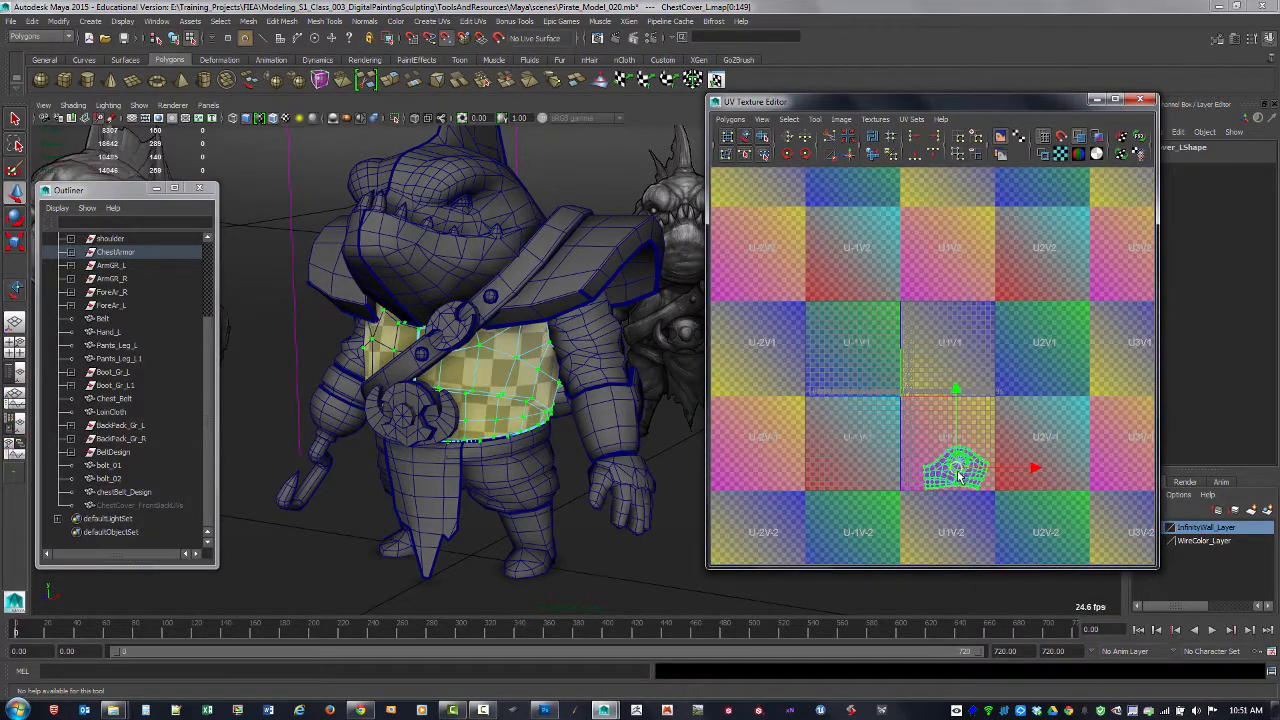
- Select the head mesh to view its UV layout, and clear the selection
{"action": "key", "text": "F8"}
{"action": "left_click", "coordinate": [450, 266]}
{"action": "left_click_drag", "start_coordinate": [466, 318], "coordinate": [511, 369], "text": "alt"}
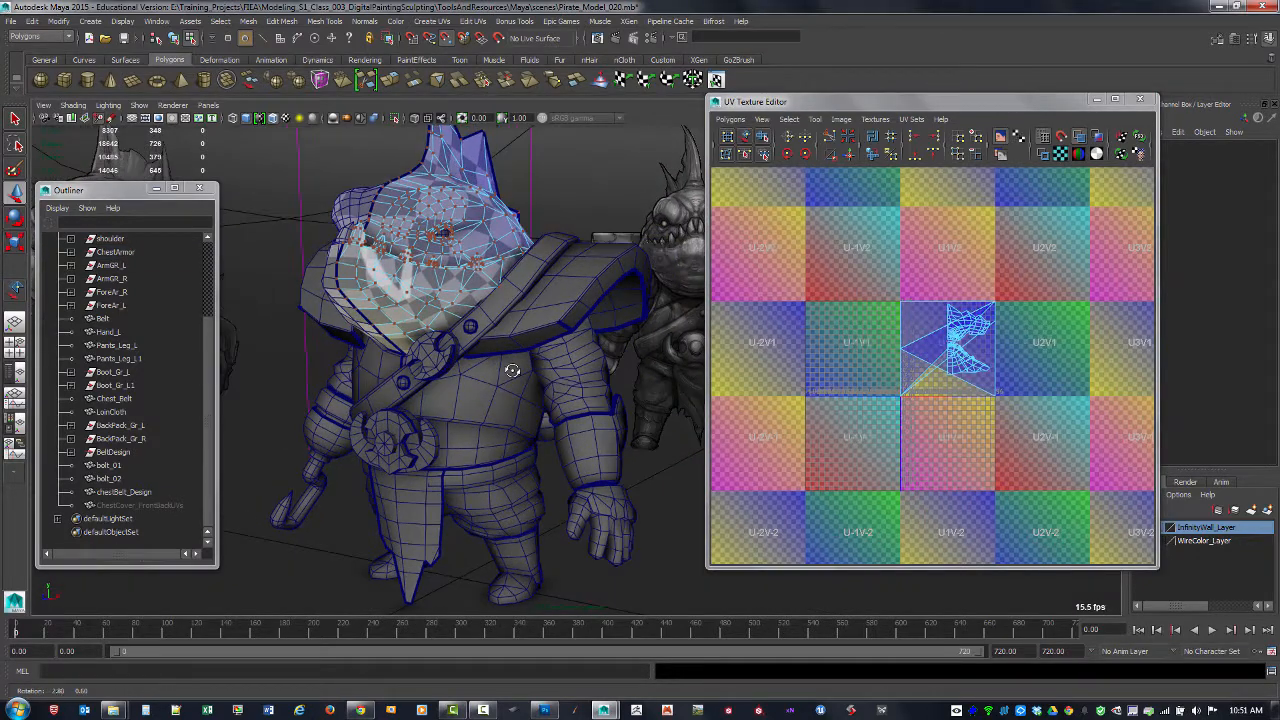
{"action": "key", "text": "F8"}
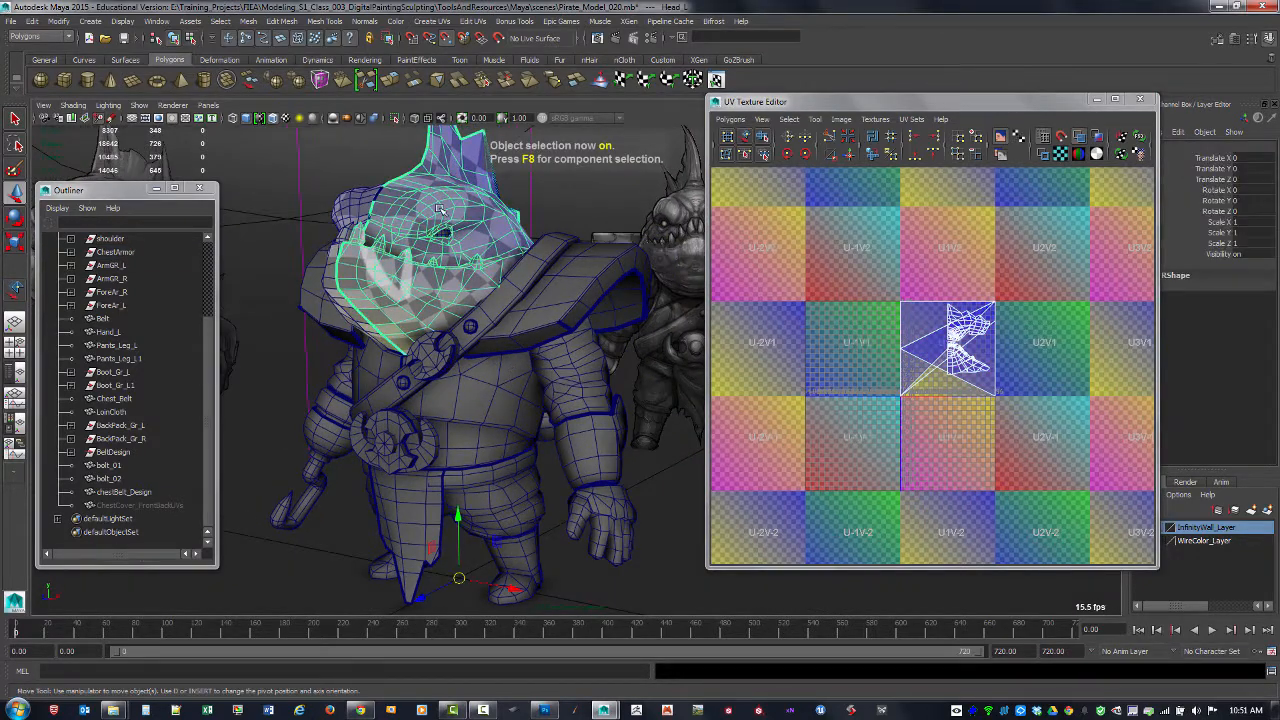
{"action": "left_click", "coordinate": [350, 171]}
{"action": "left_click_drag", "start_coordinate": [486, 243], "coordinate": [575, 300], "text": "alt"}
{"action": "left_click", "coordinate": [432, 21]}
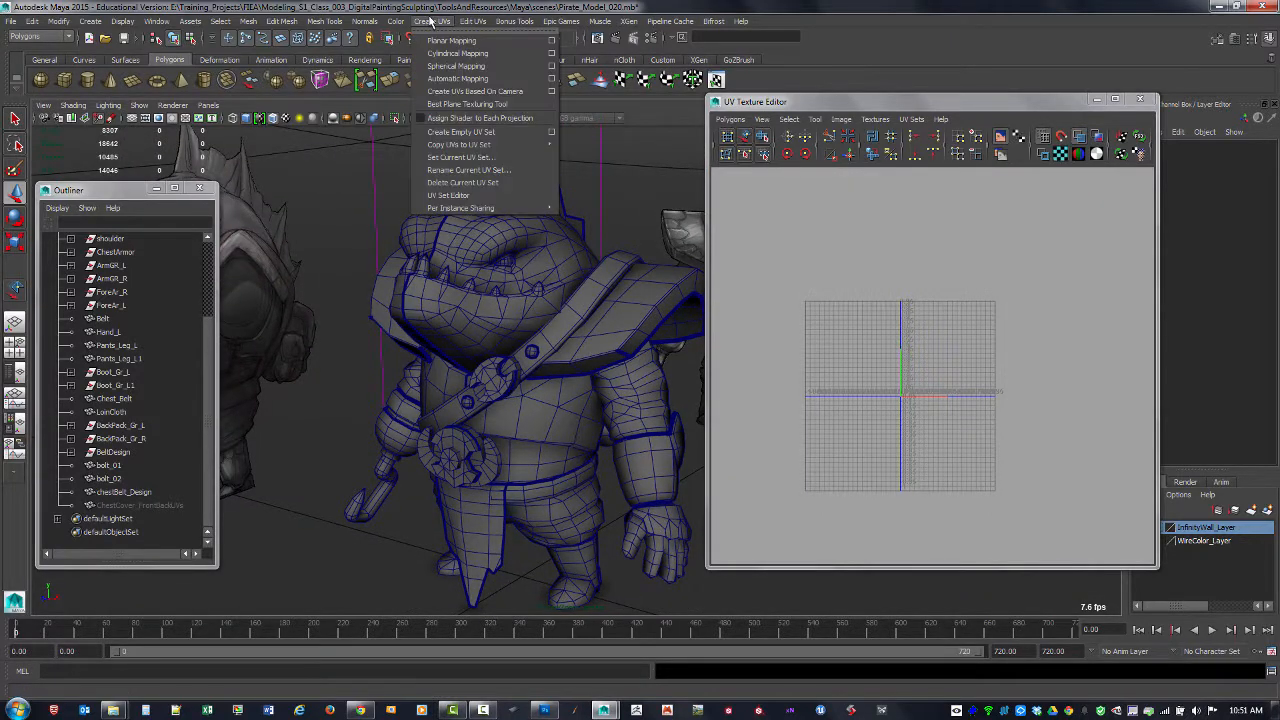
{"action": "left_click", "coordinate": [486, 14]}
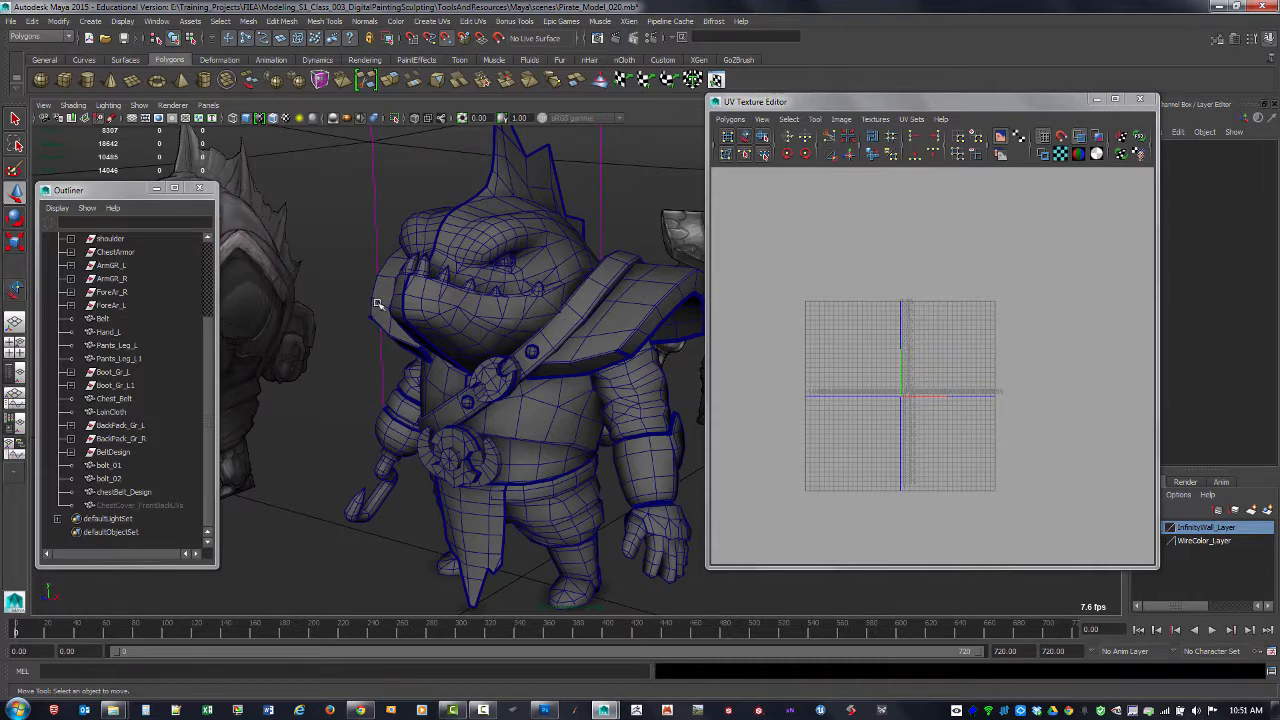
{"action": "left_click_drag", "start_coordinate": [378, 303], "coordinate": [425, 348], "text": "alt"}
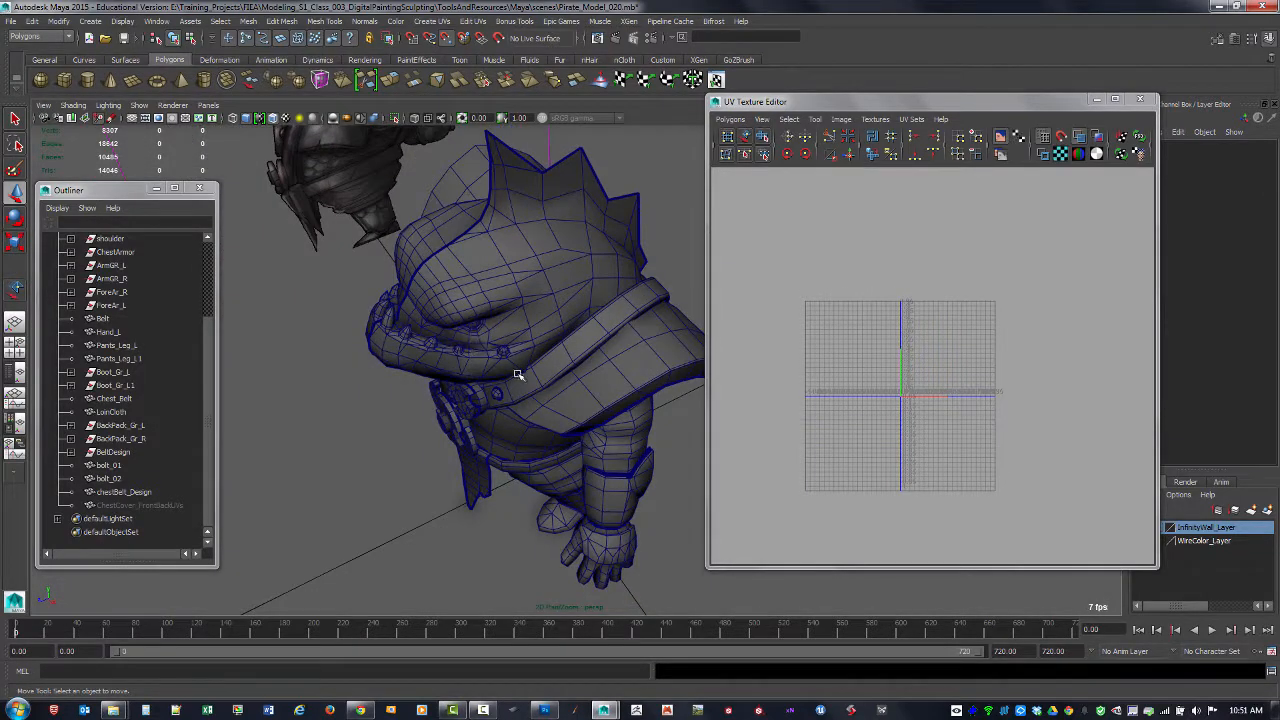
{"action": "left_click_drag", "start_coordinate": [518, 374], "coordinate": [521, 415], "text": "alt"}
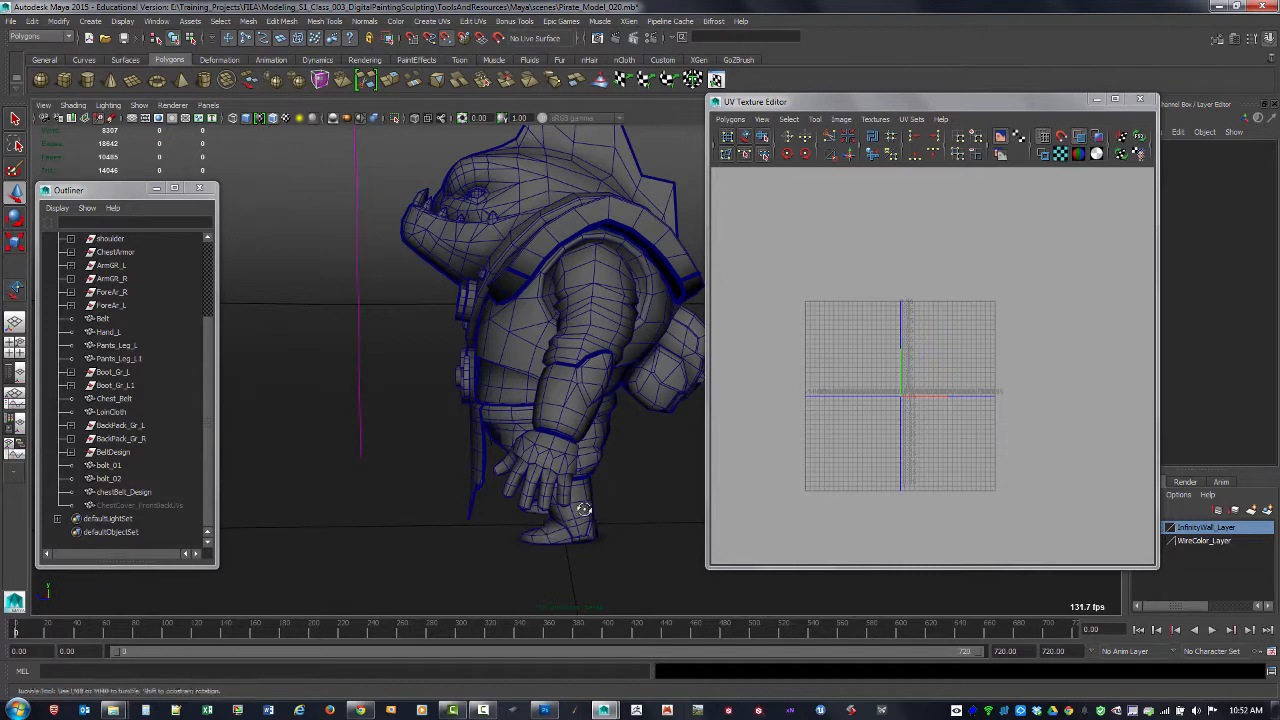
{"action": "left_click_drag", "start_coordinate": [580, 514], "coordinate": [531, 556], "text": "alt"}
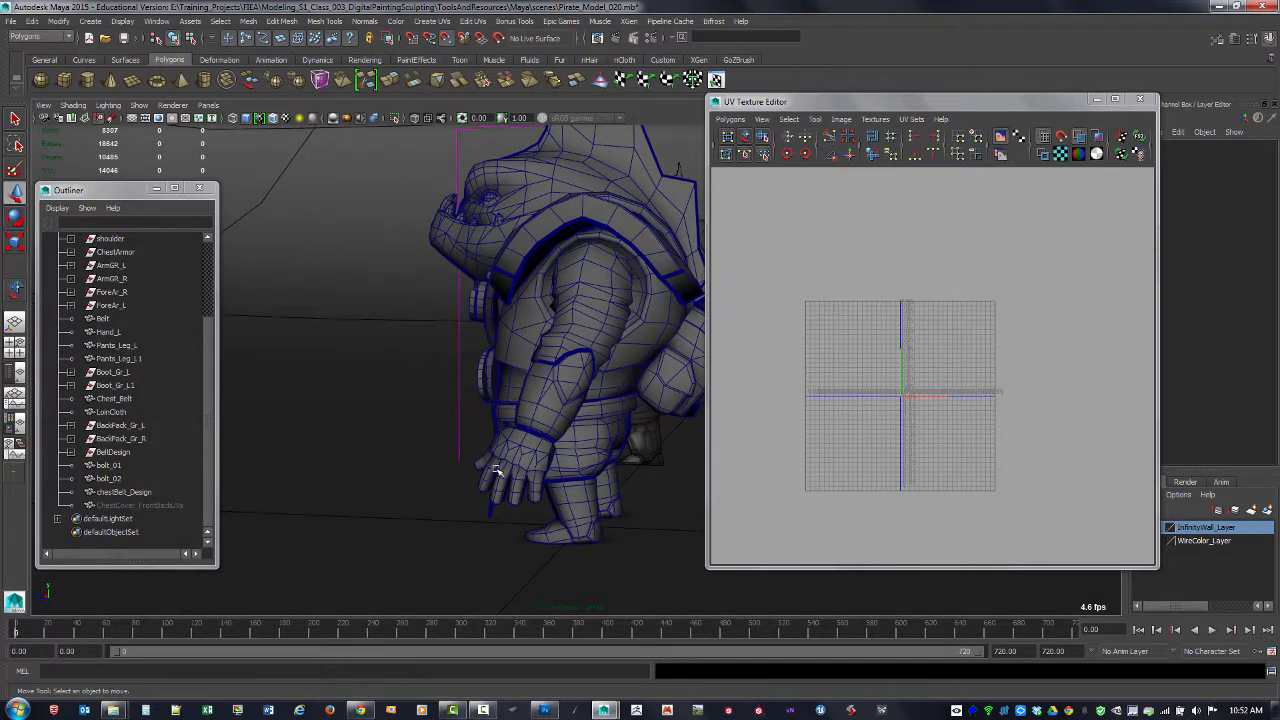
{"action": "left_click_drag", "start_coordinate": [495, 470], "coordinate": [641, 465], "text": "alt"}
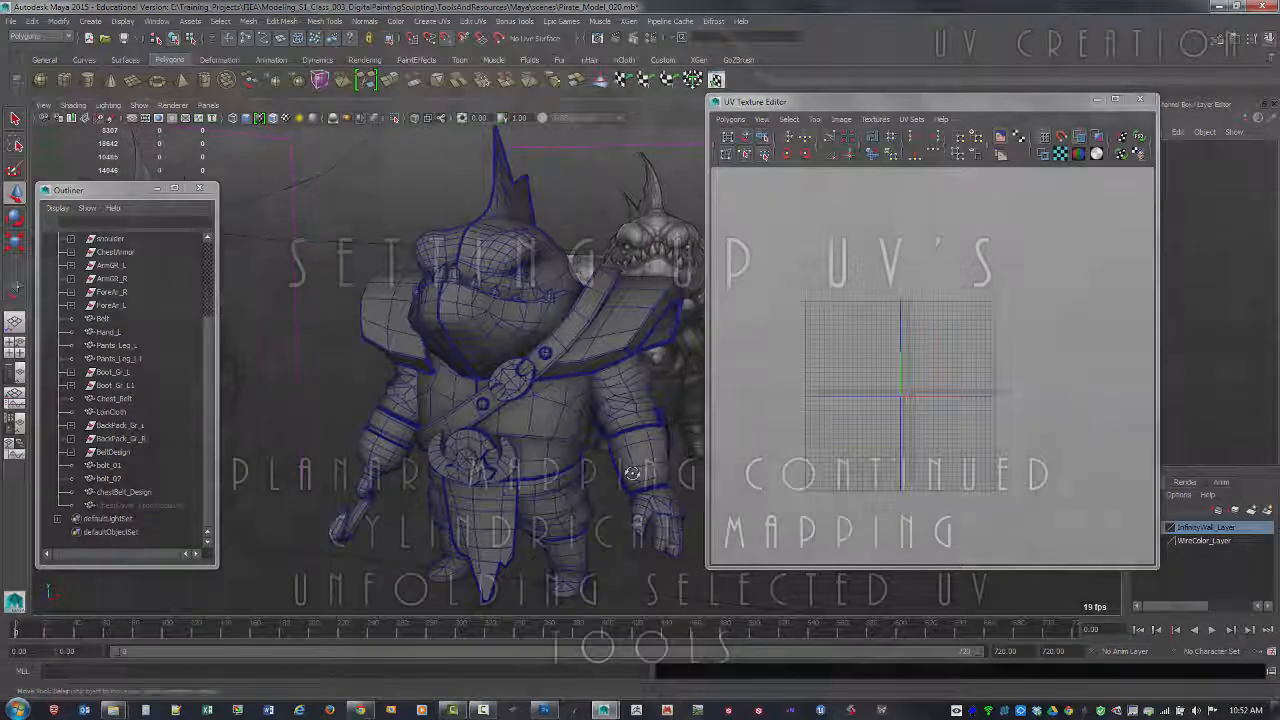